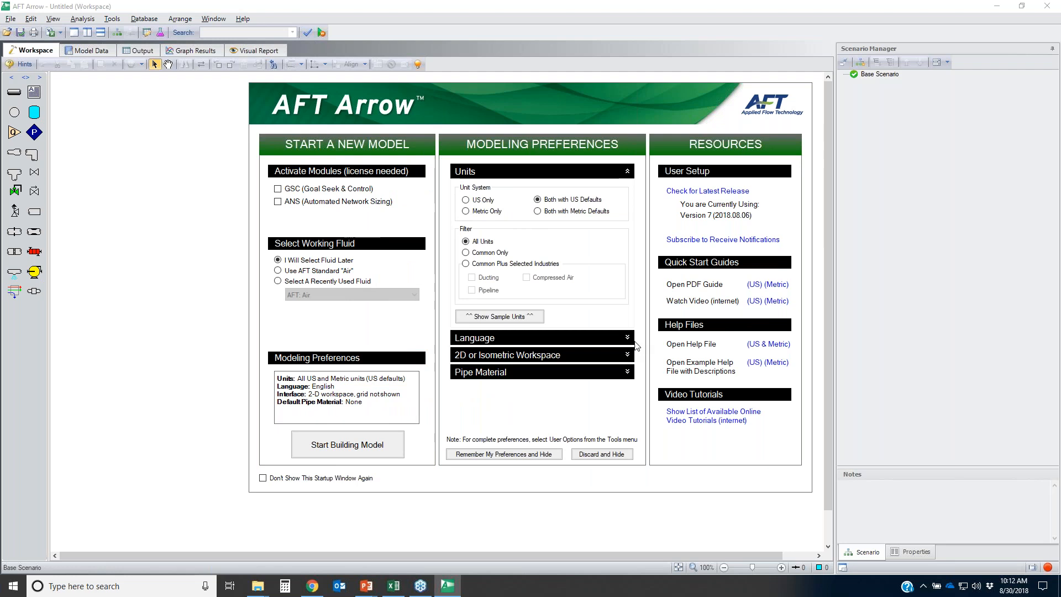
# - Review the language, workspace and pipe material preferences, and start building a new model, dismissing the startup tip
pyautogui.click(627, 339)
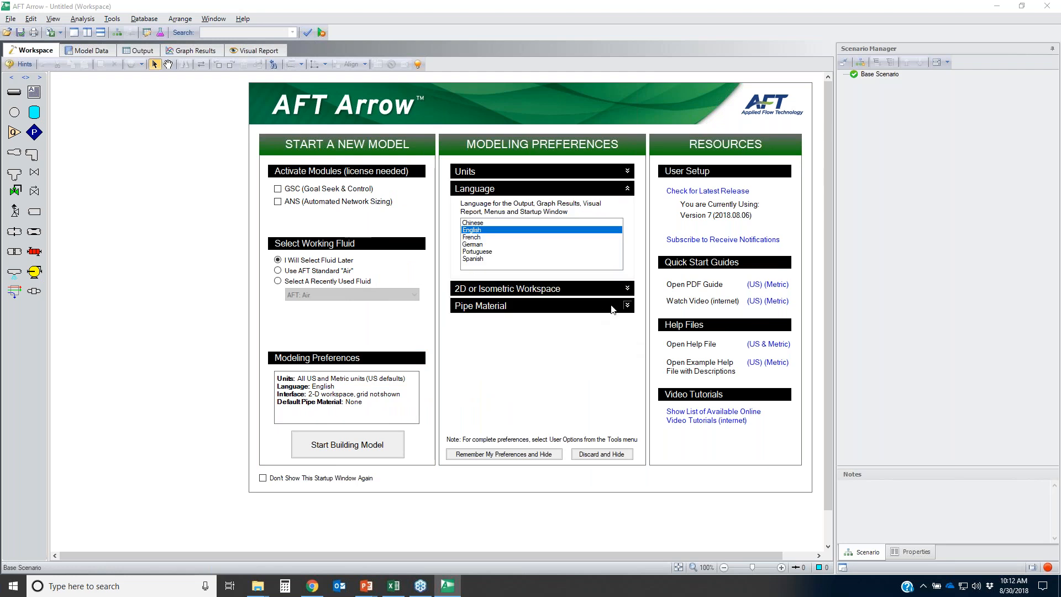
pyautogui.click(627, 289)
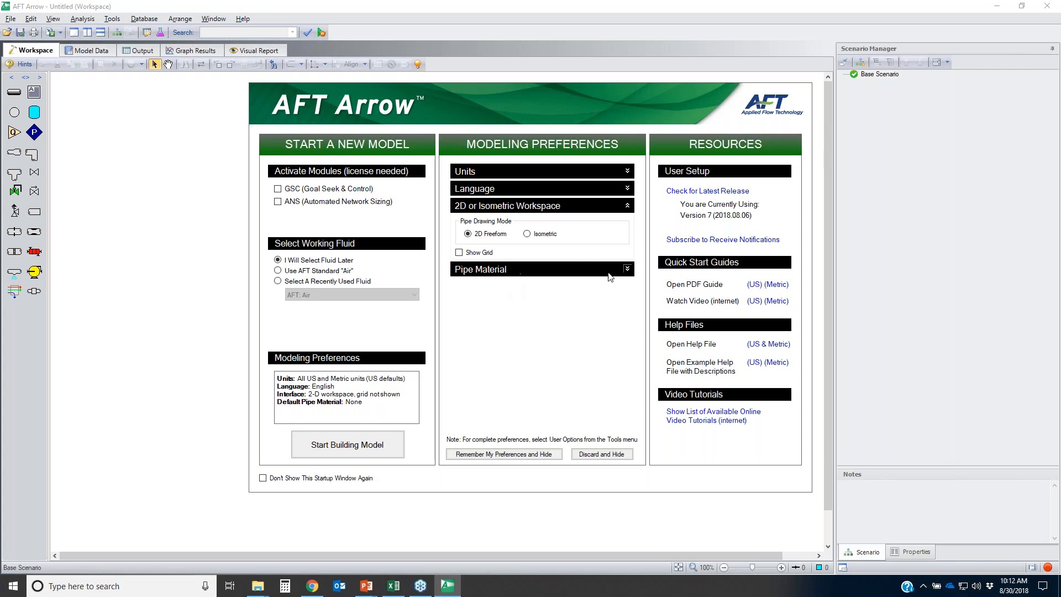
pyautogui.click(628, 271)
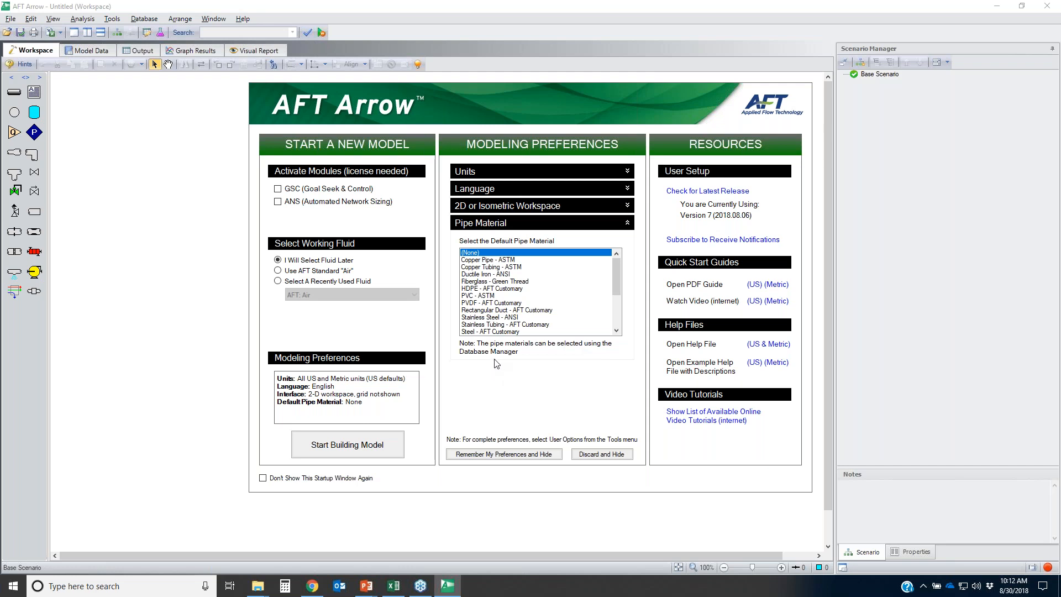
pyautogui.click(340, 453)
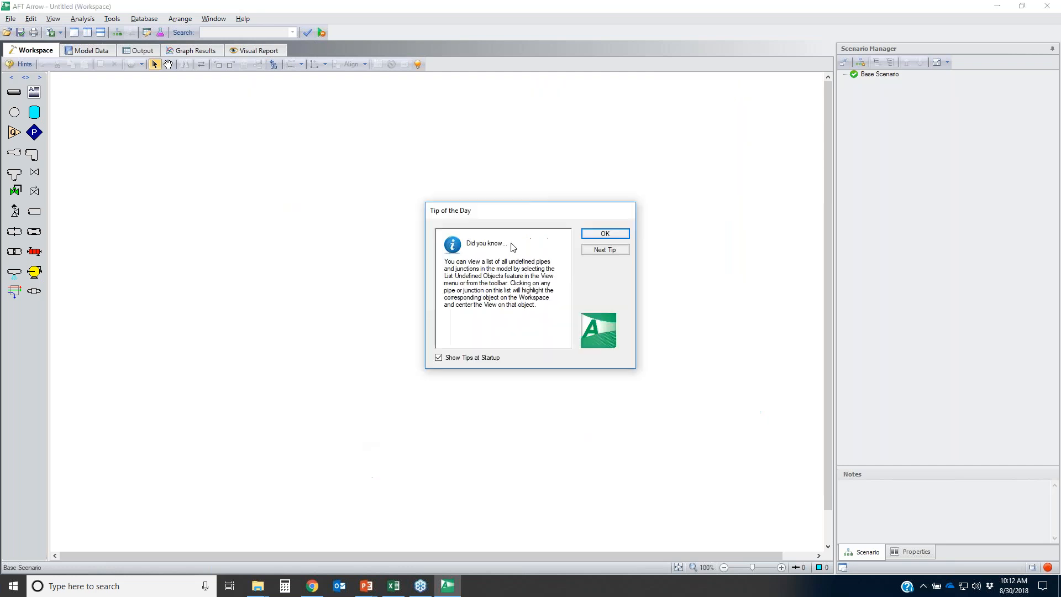
pyautogui.click(604, 230)
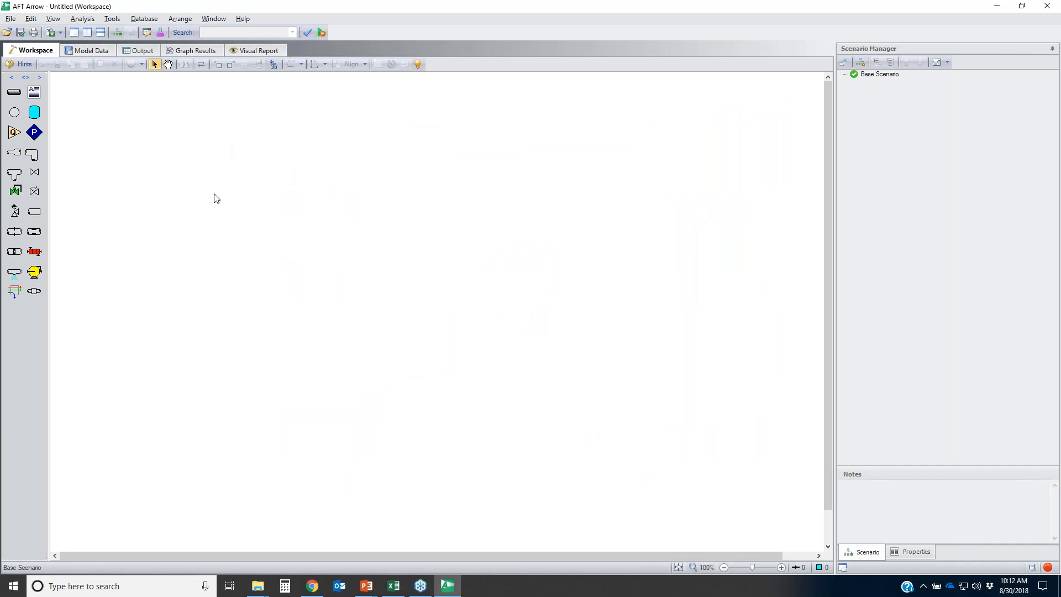
# - Open the system properties and mark the fluid database sources, the AFT Standard option, and the Equation of State and Enthalpy Model settings
pyautogui.click(160, 34)
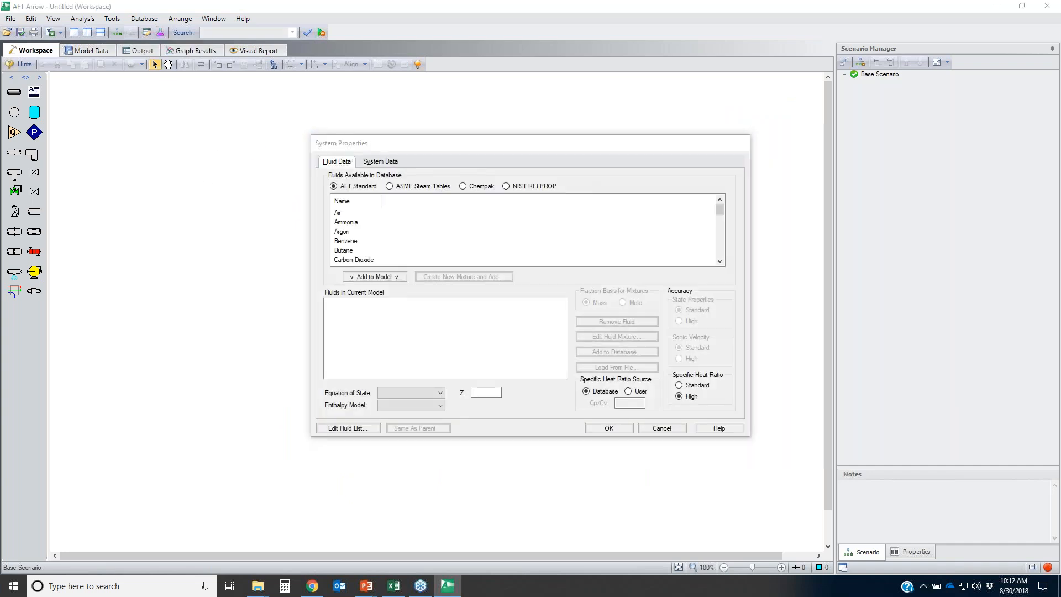
pyautogui.moveTo(314, 178)
pyautogui.mouseDown()
pyautogui.moveTo(527, 173)
pyautogui.moveTo(549, 208)
pyautogui.moveTo(349, 181)
pyautogui.mouseUp()
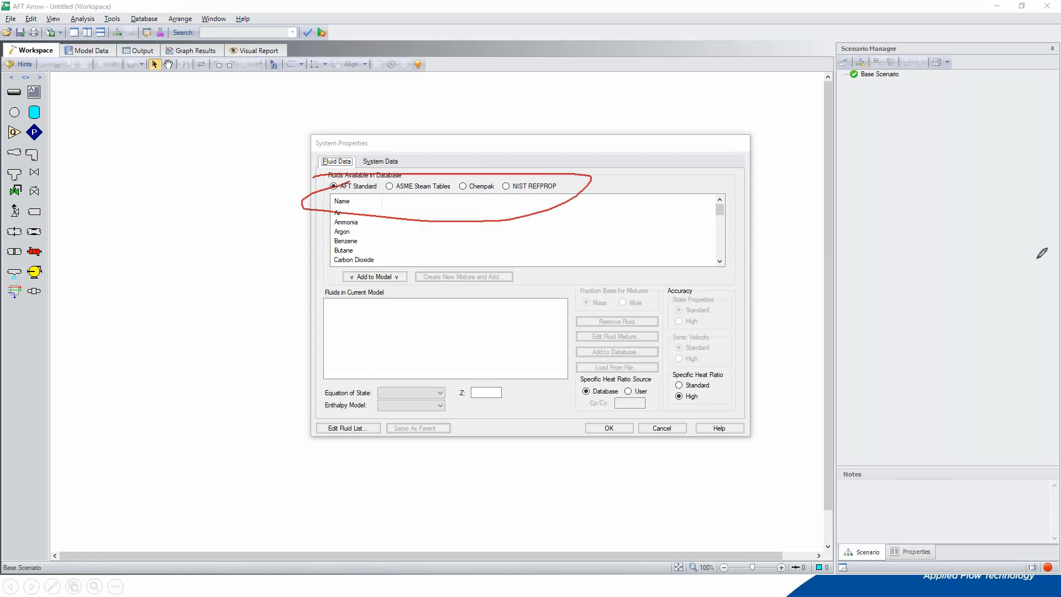
pyautogui.press('e')
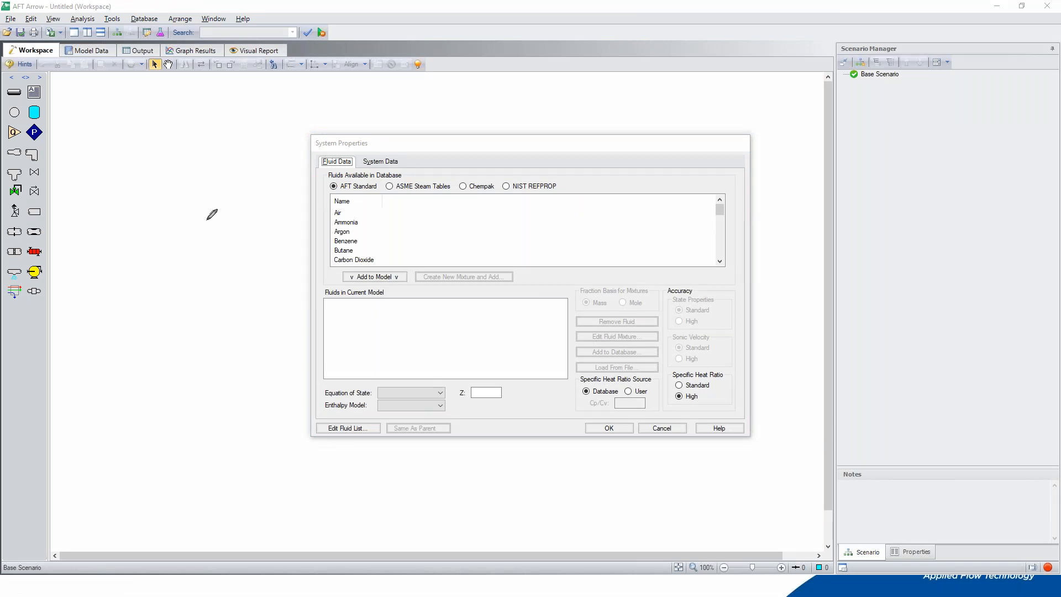
pyautogui.moveTo(350, 168)
pyautogui.mouseDown()
pyautogui.moveTo(371, 191)
pyautogui.moveTo(305, 181)
pyautogui.moveTo(334, 174)
pyautogui.mouseUp()
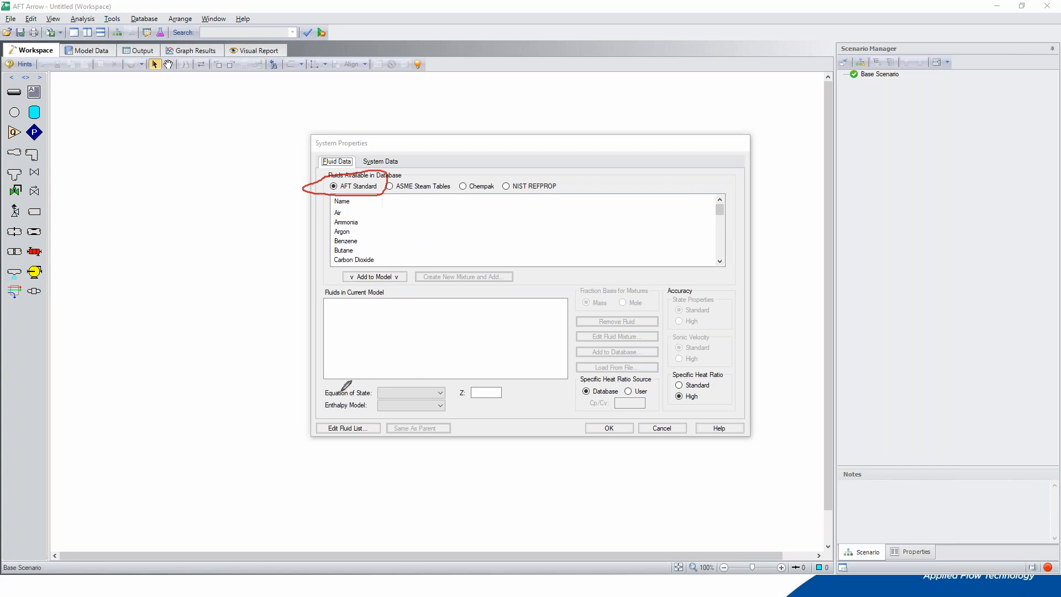
pyautogui.moveTo(335, 383); pyautogui.dragTo(469, 405)
pyautogui.moveTo(364, 419); pyautogui.dragTo(335, 382)
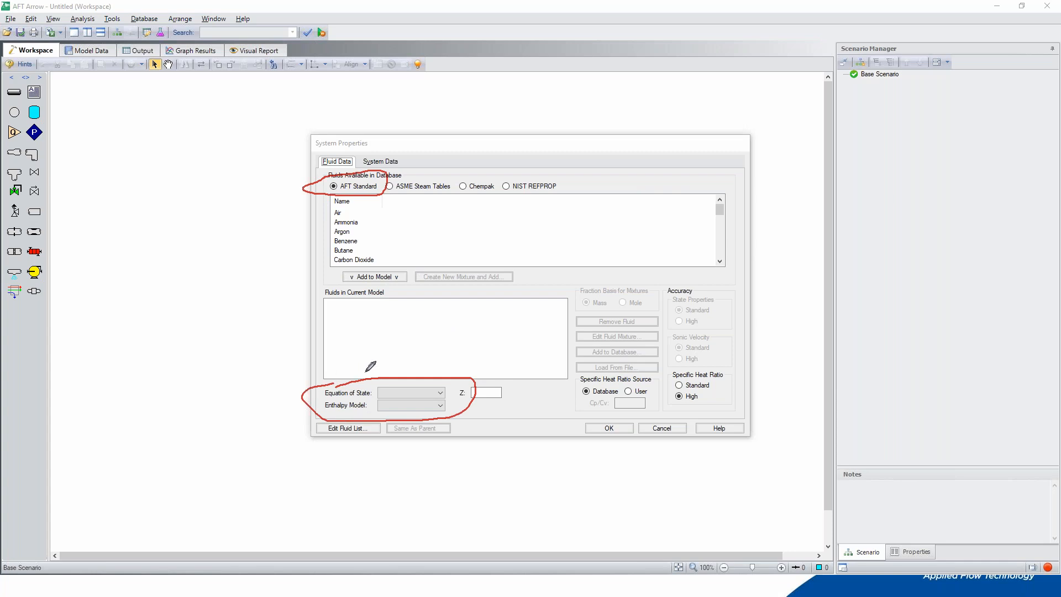
# - Mark the ASME Steam Tables fluid source on screen and clear the annotations
pyautogui.moveTo(391, 182)
pyautogui.mouseDown()
pyautogui.moveTo(449, 193)
pyautogui.moveTo(389, 189)
pyautogui.mouseUp()
pyautogui.press('Right')
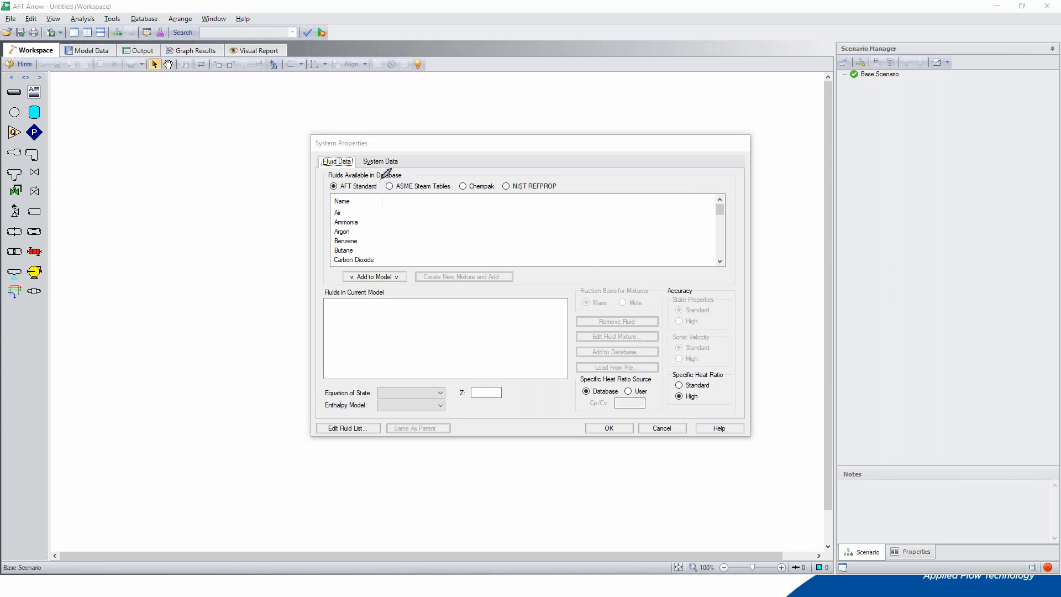
pyautogui.moveTo(383, 178)
pyautogui.mouseDown()
pyautogui.moveTo(464, 178)
pyautogui.moveTo(428, 206)
pyautogui.moveTo(362, 194)
pyautogui.moveTo(419, 169)
pyautogui.mouseUp()
pyautogui.moveTo(449, 177)
pyautogui.mouseDown()
pyautogui.moveTo(498, 176)
pyautogui.moveTo(498, 188)
pyautogui.moveTo(450, 189)
pyautogui.moveTo(448, 177)
pyautogui.mouseUp()
pyautogui.press('Escape')
# - Examine the Chempak fluid list and its Create Mixture options without creating a mixture, and mark Chempak as a fluid source
pyautogui.click(463, 186)
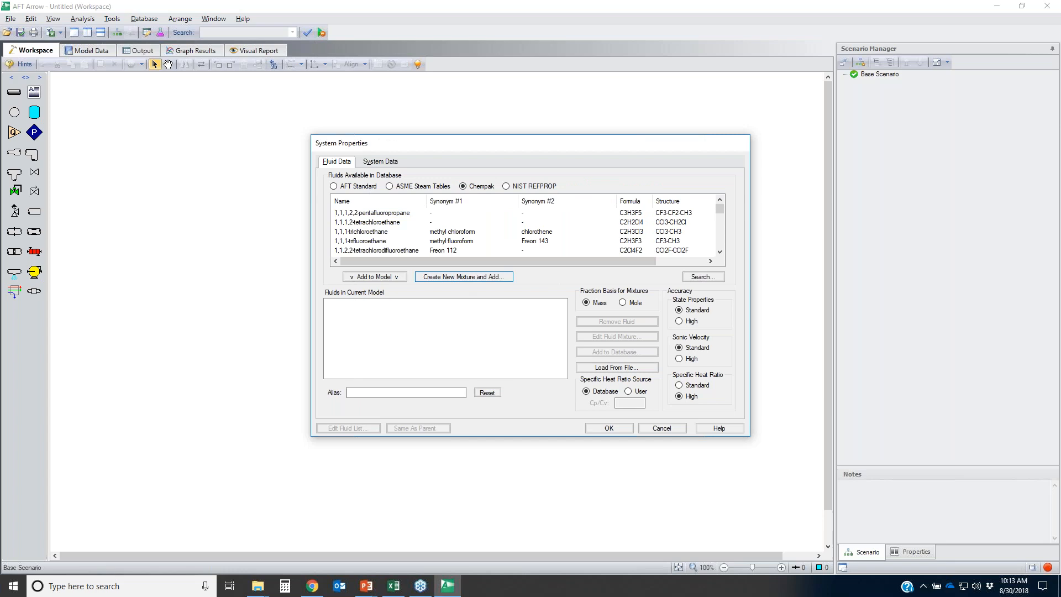
pyautogui.click(456, 276)
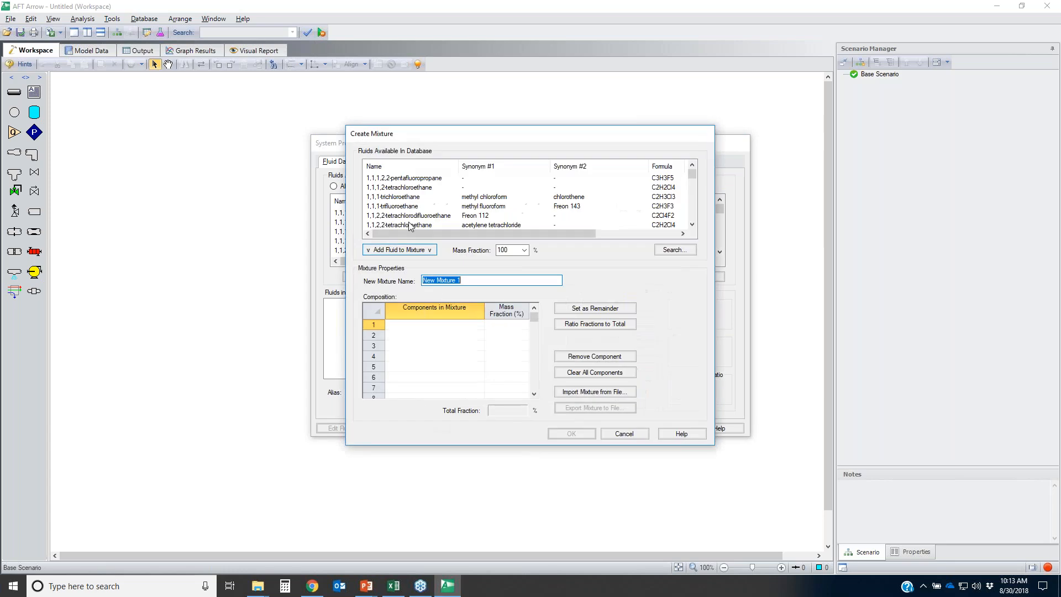
pyautogui.click(392, 196)
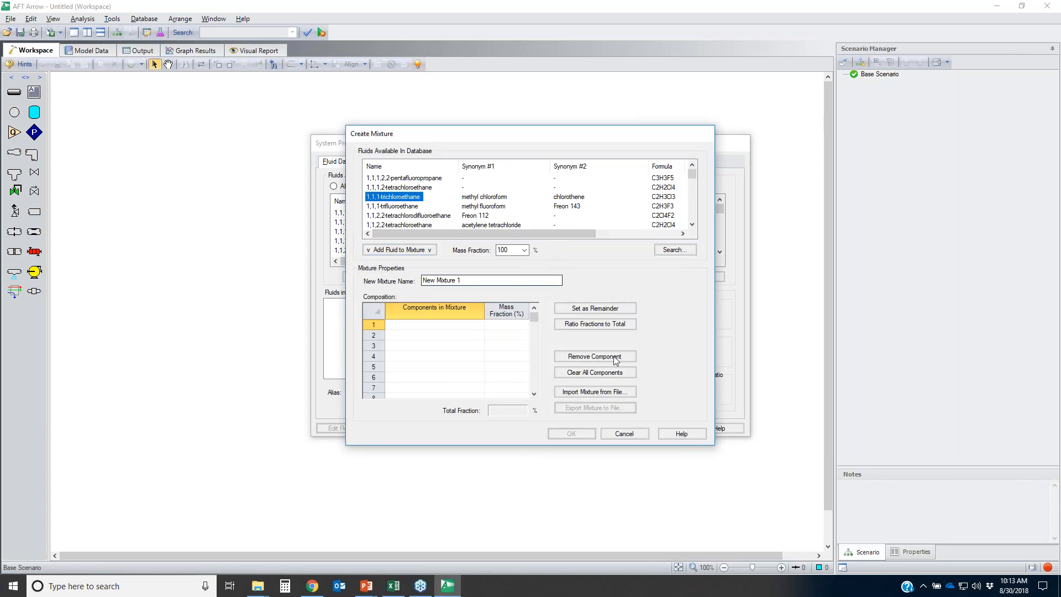
pyautogui.click(623, 433)
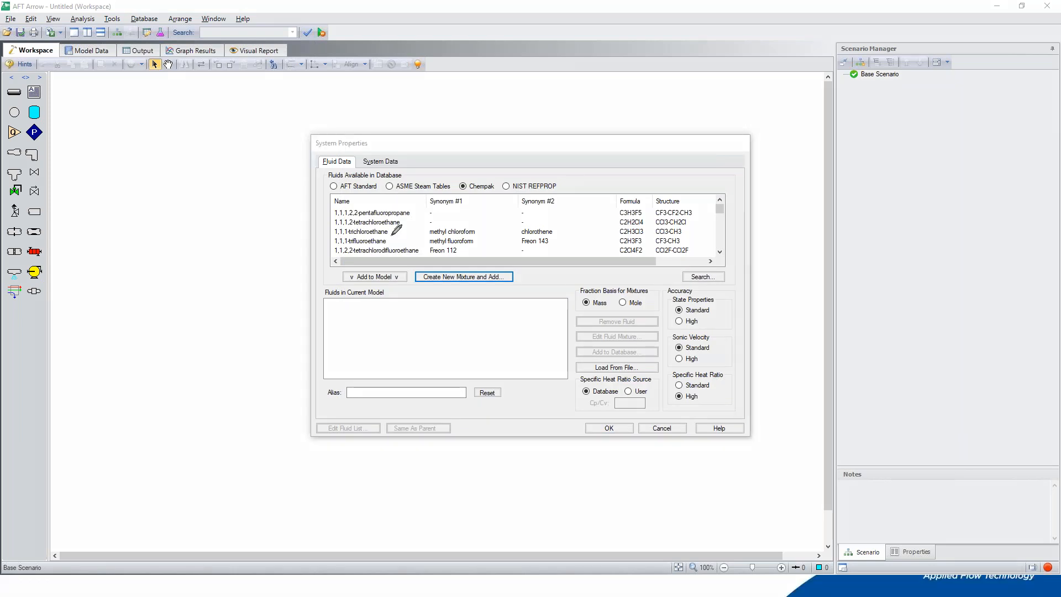
pyautogui.moveTo(453, 179)
pyautogui.mouseDown()
pyautogui.moveTo(494, 181)
pyautogui.moveTo(445, 189)
pyautogui.moveTo(451, 181)
pyautogui.mouseUp()
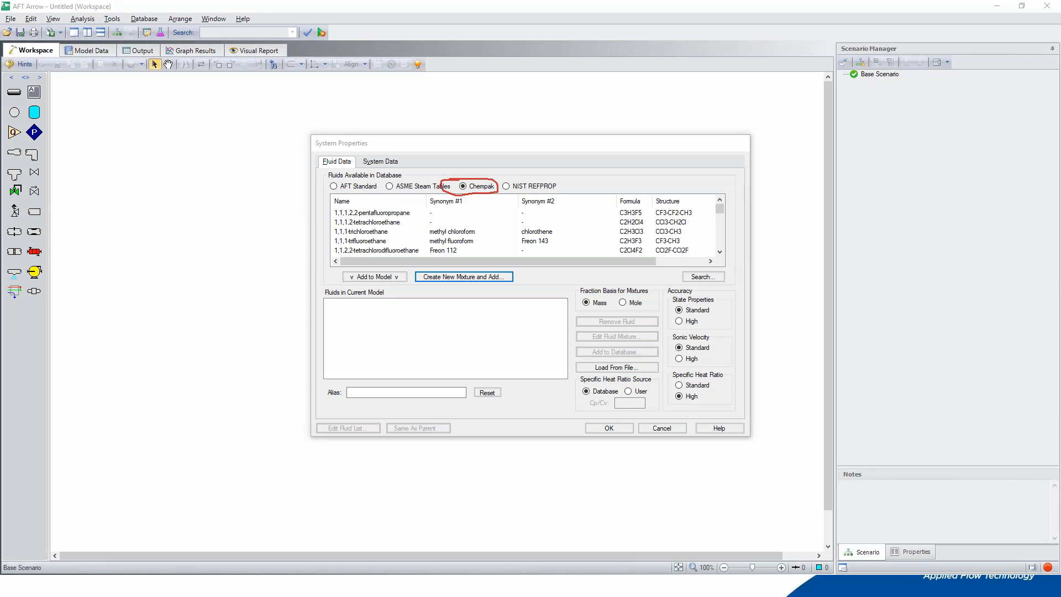
pyautogui.press('Escape')
# - Examine the NIST REFPROP fluids and their Create Mixture options, mark them against Chempak, and leave the system properties without saving
pyautogui.click(505, 186)
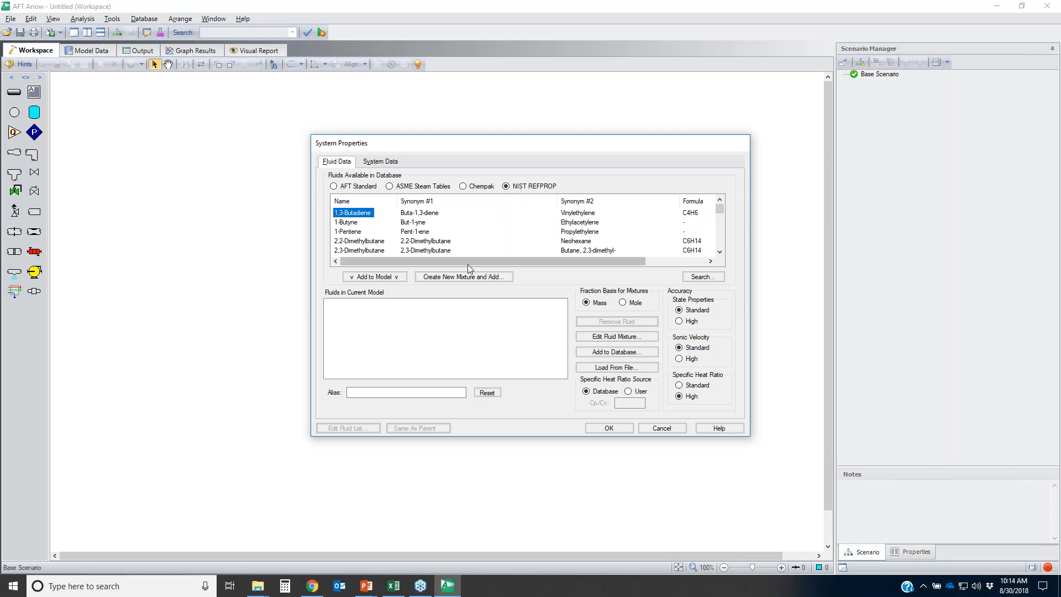
pyautogui.click(483, 278)
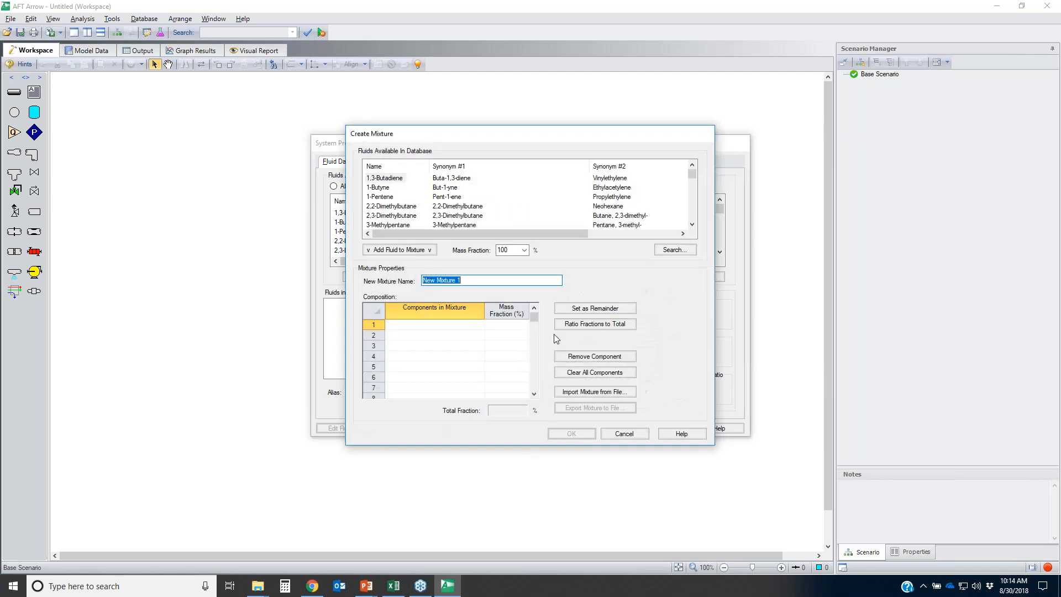
pyautogui.click(624, 433)
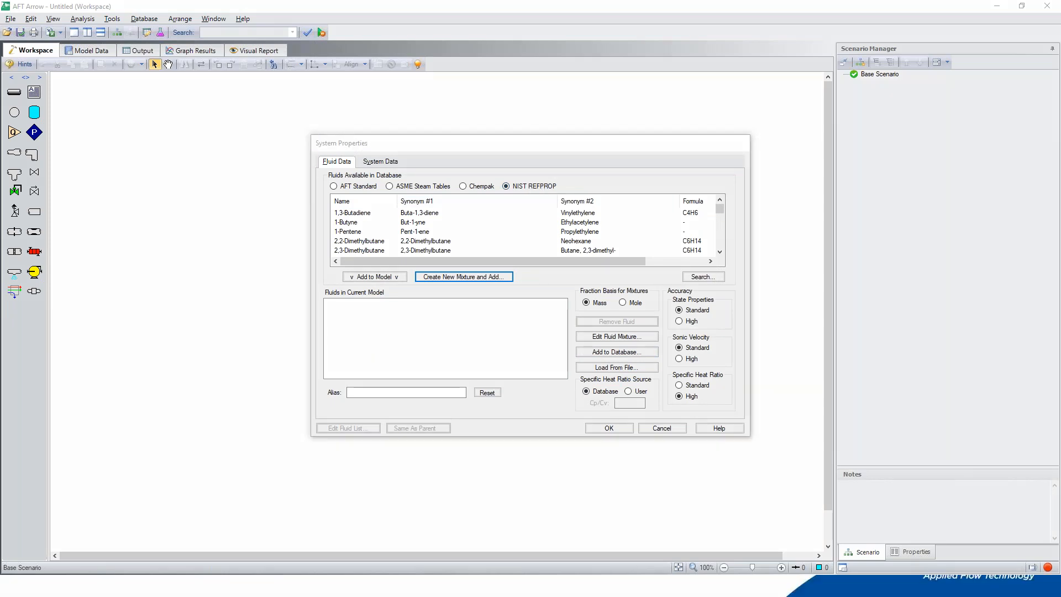
pyautogui.moveTo(511, 179)
pyautogui.mouseDown()
pyautogui.moveTo(517, 191)
pyautogui.moveTo(506, 178)
pyautogui.mouseUp()
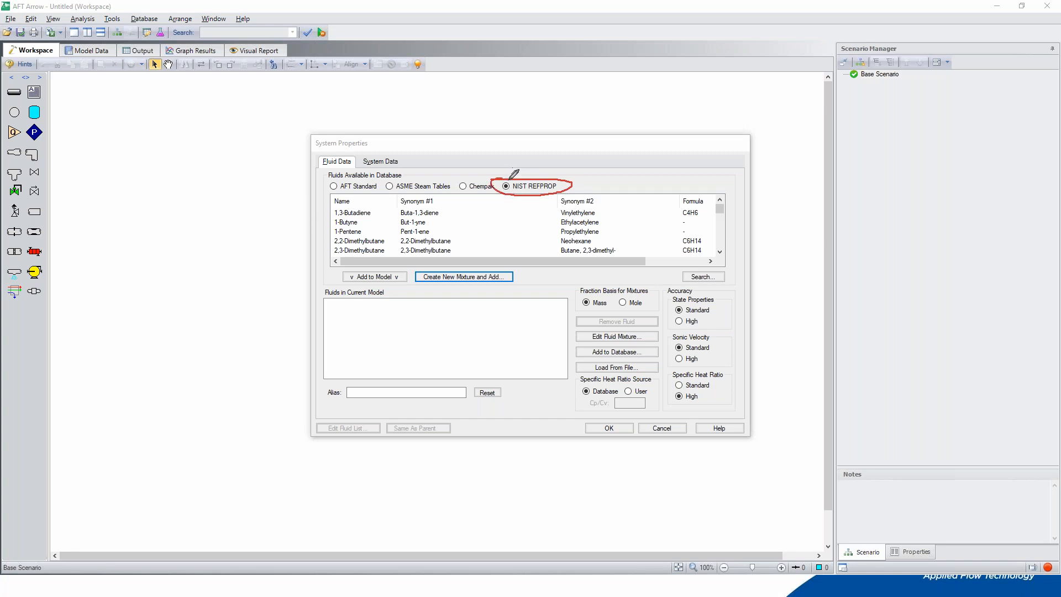
pyautogui.click(458, 179)
pyautogui.moveTo(482, 178)
pyautogui.mouseDown()
pyautogui.moveTo(467, 196)
pyautogui.moveTo(460, 180)
pyautogui.moveTo(542, 179)
pyautogui.moveTo(514, 196)
pyautogui.moveTo(501, 184)
pyautogui.mouseUp()
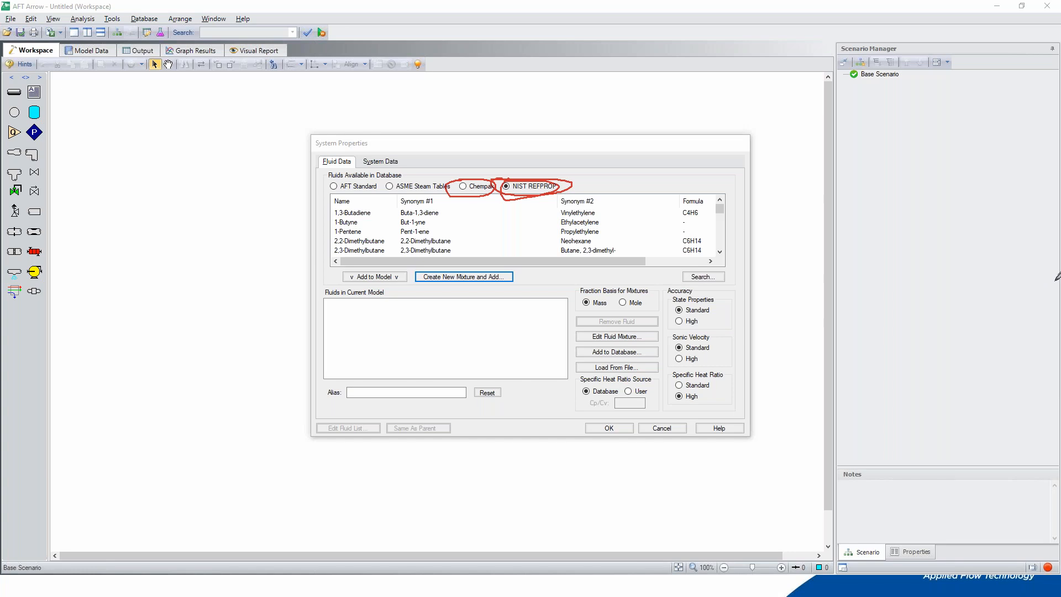
pyautogui.press('Escape')
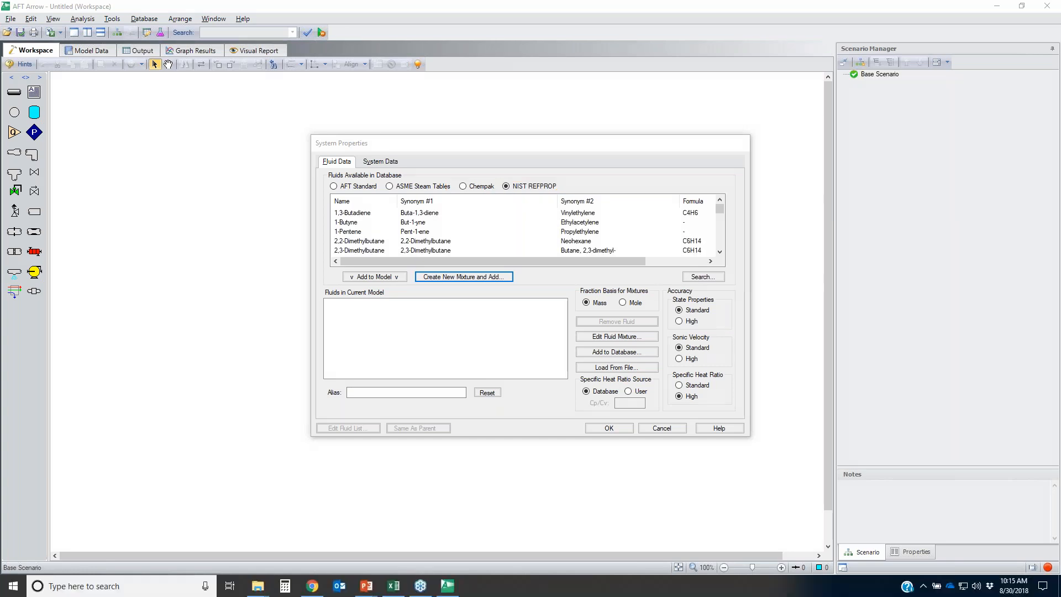
pyautogui.click(663, 429)
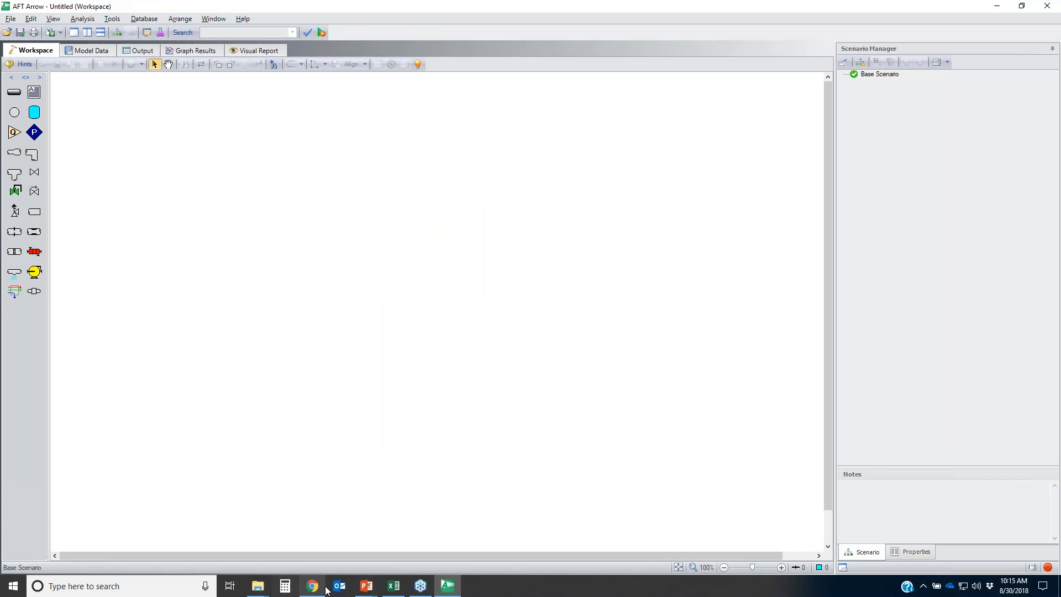
# - Switch to the PowerPoint slide show, mark the three compressor types on the Fan/Compressor Property Window slide, and end the show
pyautogui.moveTo(364, 590)
pyautogui.click(379, 545)
pyautogui.click(380, 545)
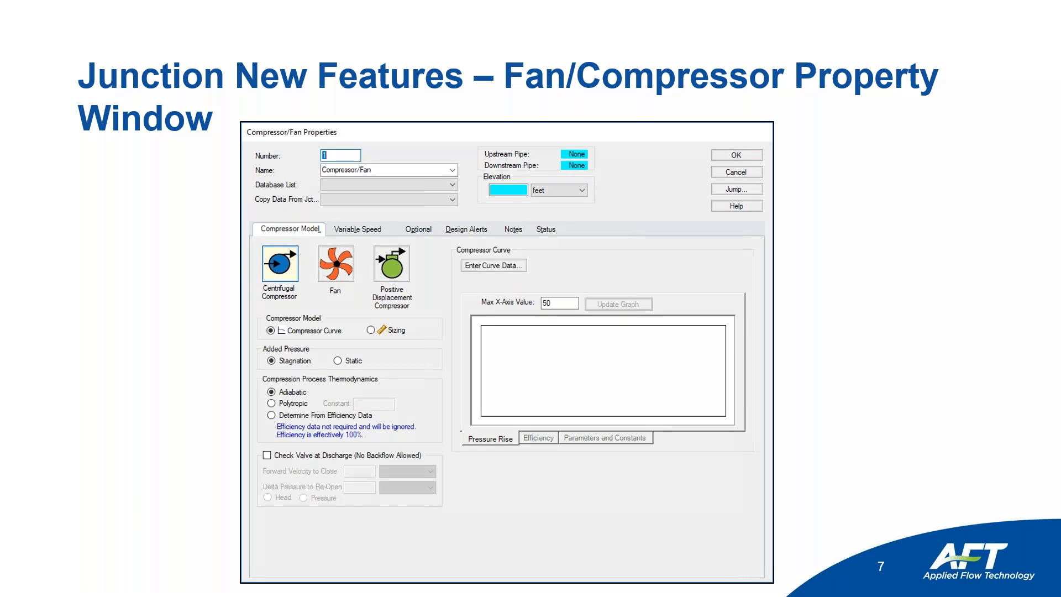
pyautogui.moveTo(260, 241)
pyautogui.mouseDown()
pyautogui.moveTo(304, 245)
pyautogui.moveTo(264, 305)
pyautogui.moveTo(260, 242)
pyautogui.mouseUp()
pyautogui.moveTo(339, 246)
pyautogui.mouseDown()
pyautogui.moveTo(353, 288)
pyautogui.moveTo(340, 245)
pyautogui.mouseUp()
pyautogui.moveTo(387, 239)
pyautogui.mouseDown()
pyautogui.moveTo(414, 296)
pyautogui.moveTo(392, 238)
pyautogui.mouseUp()
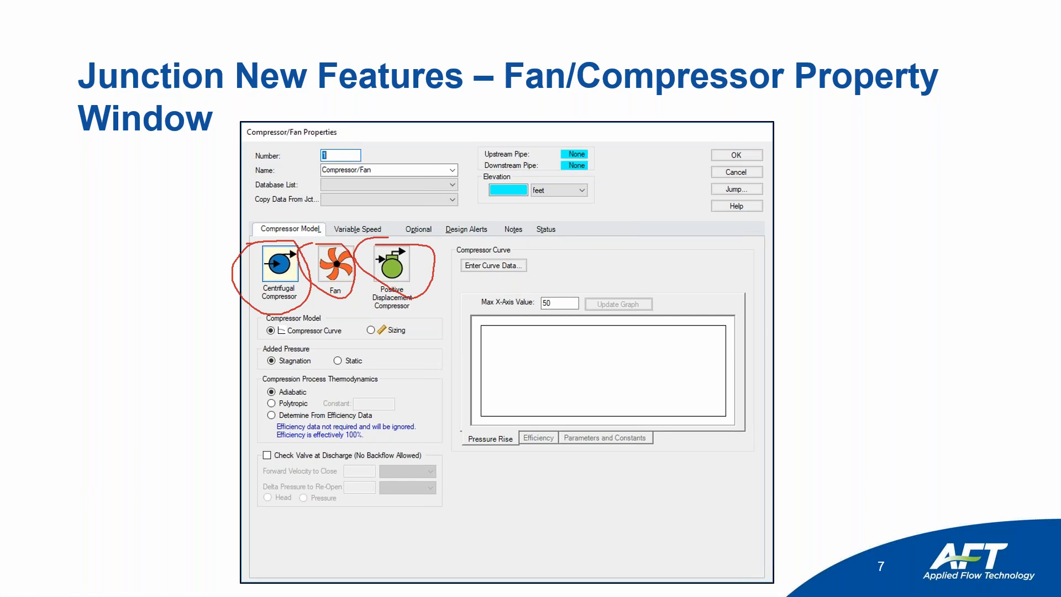
pyautogui.press('e')
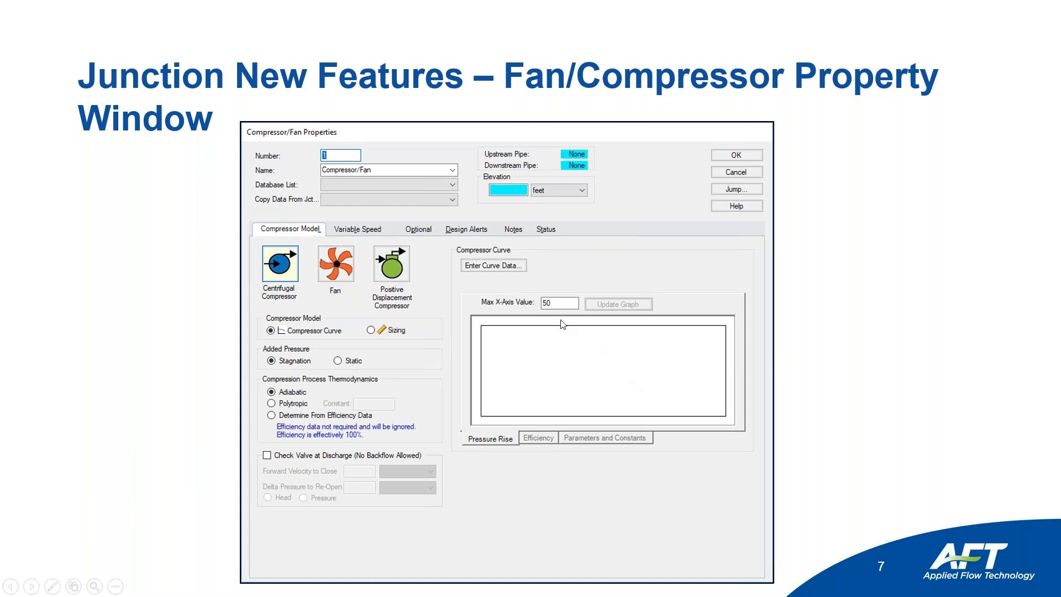
pyautogui.click(840, 345)
pyautogui.press('Escape')
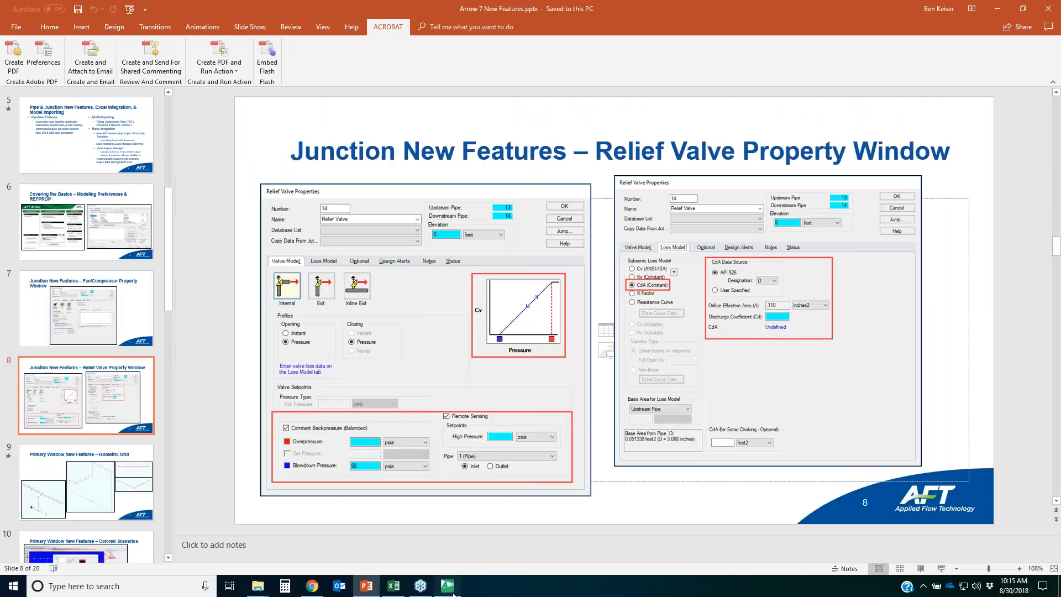
# - Switch to AFT Arrow, place a compressor/fan junction in the workspace, and open its properties
pyautogui.click(447, 586)
pyautogui.click(34, 271)
pyautogui.click(439, 215)
pyautogui.doubleClick(439, 215)
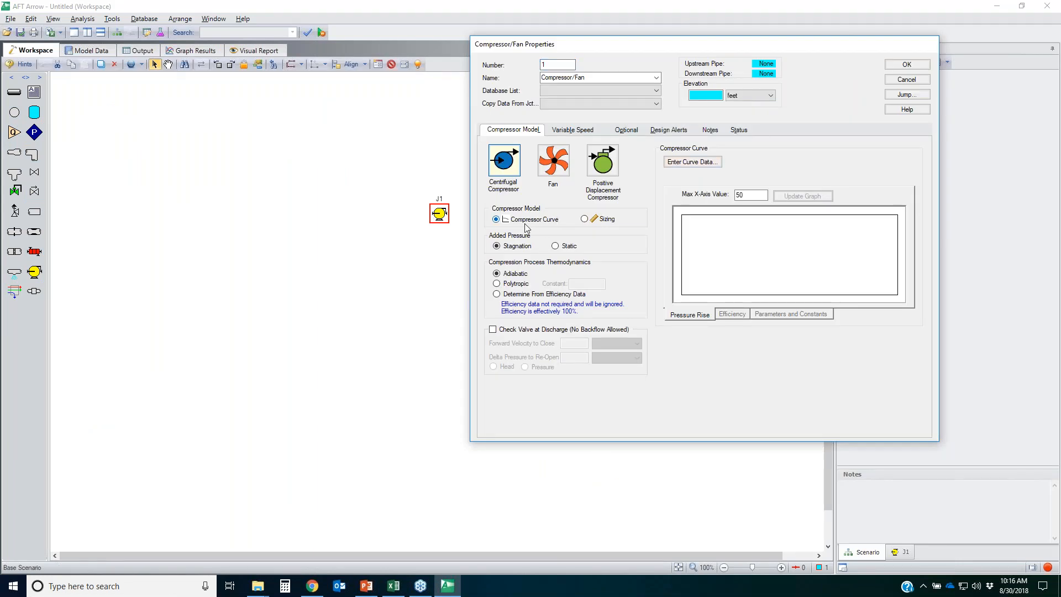
# - Examine the Sizing option of the compressor model, including its nominal efficiency field, and return to the Compressor Curve model
pyautogui.click(606, 220)
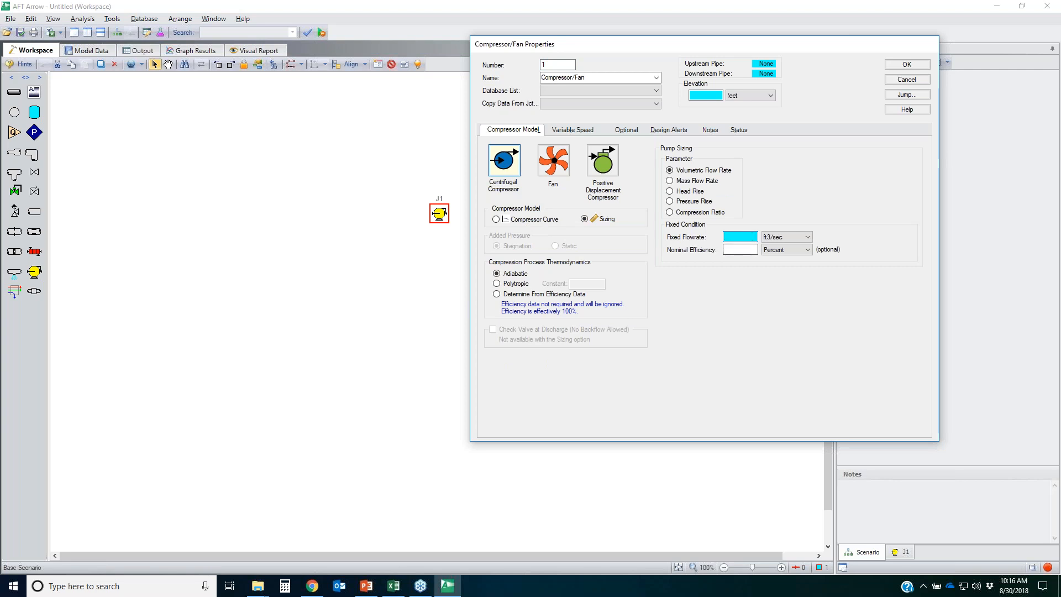
pyautogui.click(740, 251)
pyautogui.click(518, 220)
# - Open the compressor curve configuration and examine the optional efficiency/power data and the preferred and allowable operating region settings
pyautogui.click(704, 163)
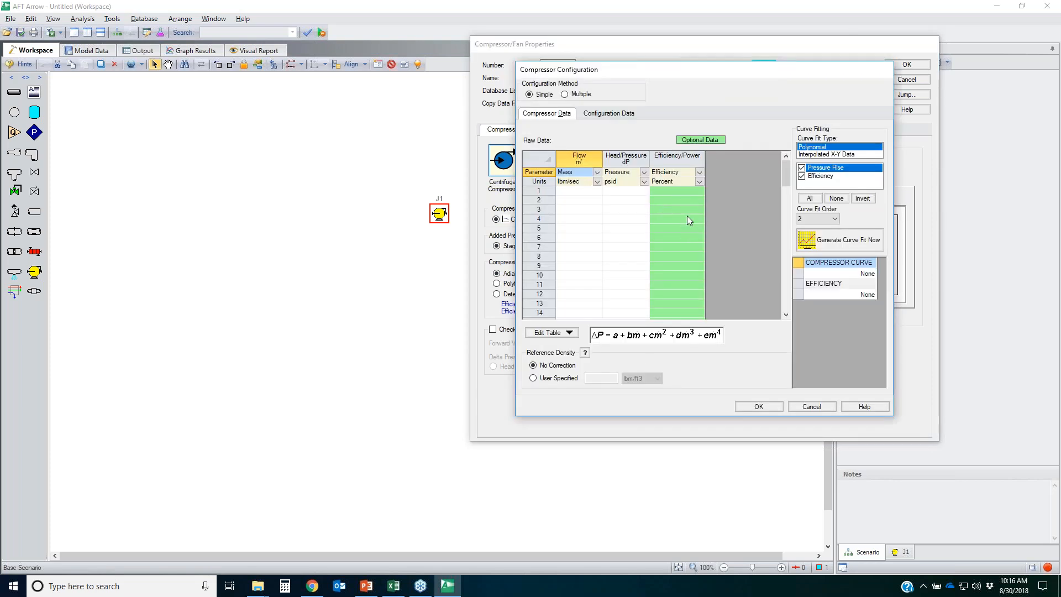
pyautogui.click(675, 195)
pyautogui.click(686, 218)
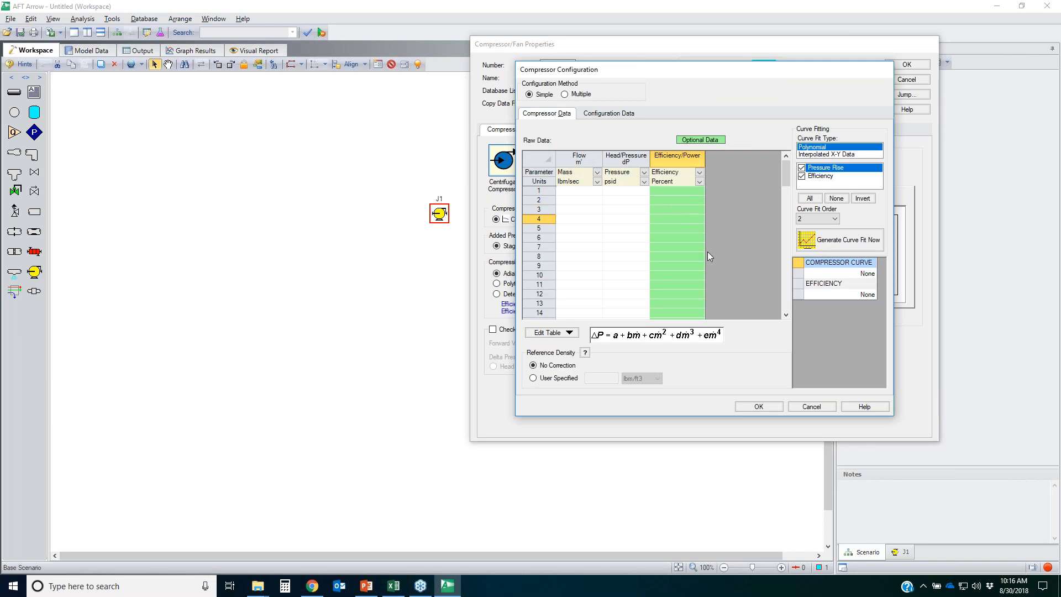
pyautogui.click(621, 115)
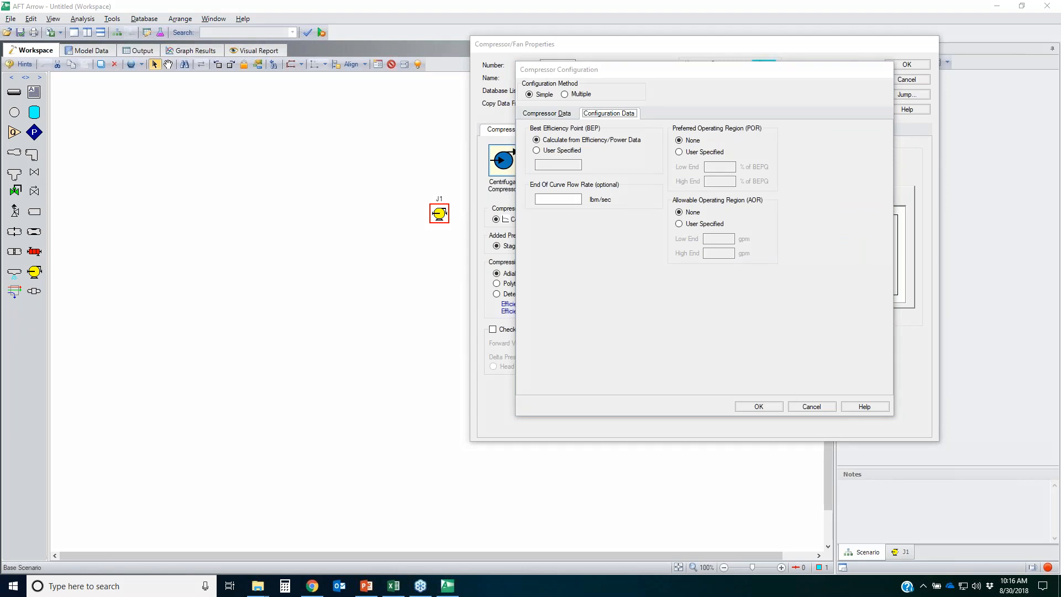
pyautogui.moveTo(784, 105)
pyautogui.mouseDown()
pyautogui.moveTo(670, 276)
pyautogui.moveTo(796, 289)
pyautogui.moveTo(760, 84)
pyautogui.moveTo(741, 103)
pyautogui.mouseUp()
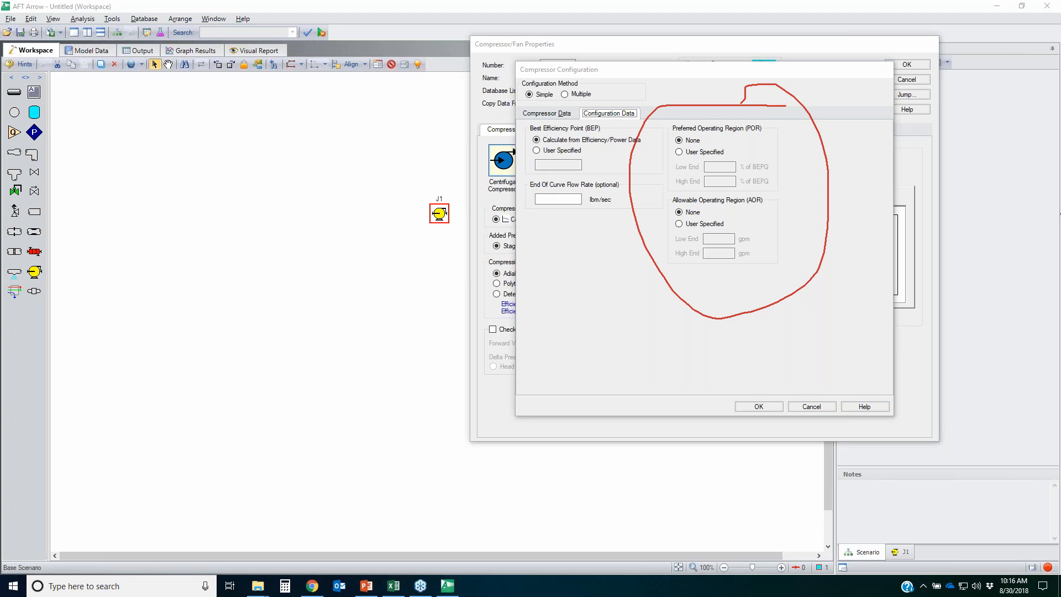
pyautogui.press('Escape')
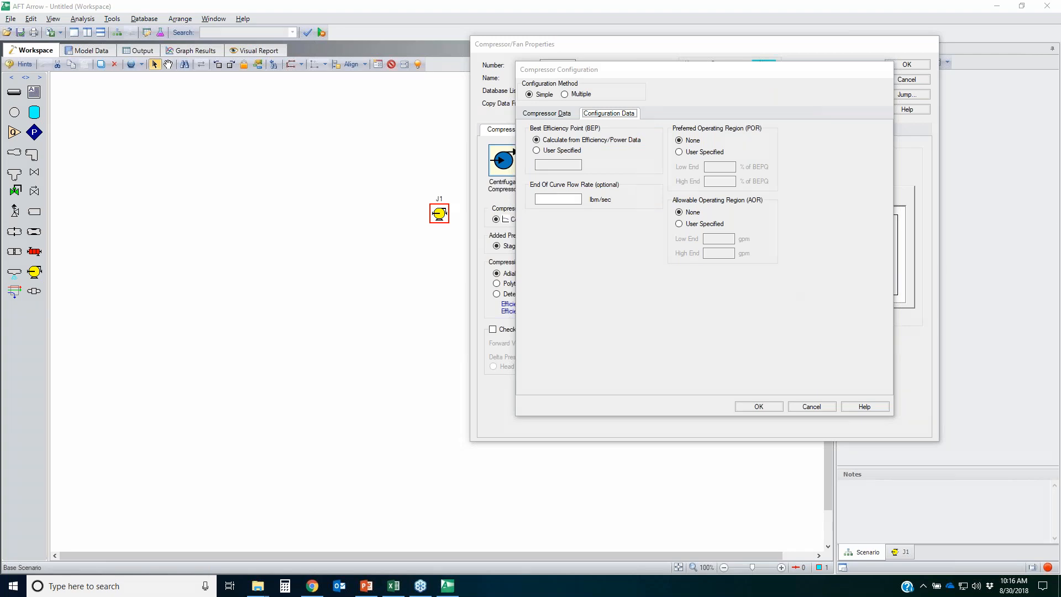
pyautogui.click(550, 113)
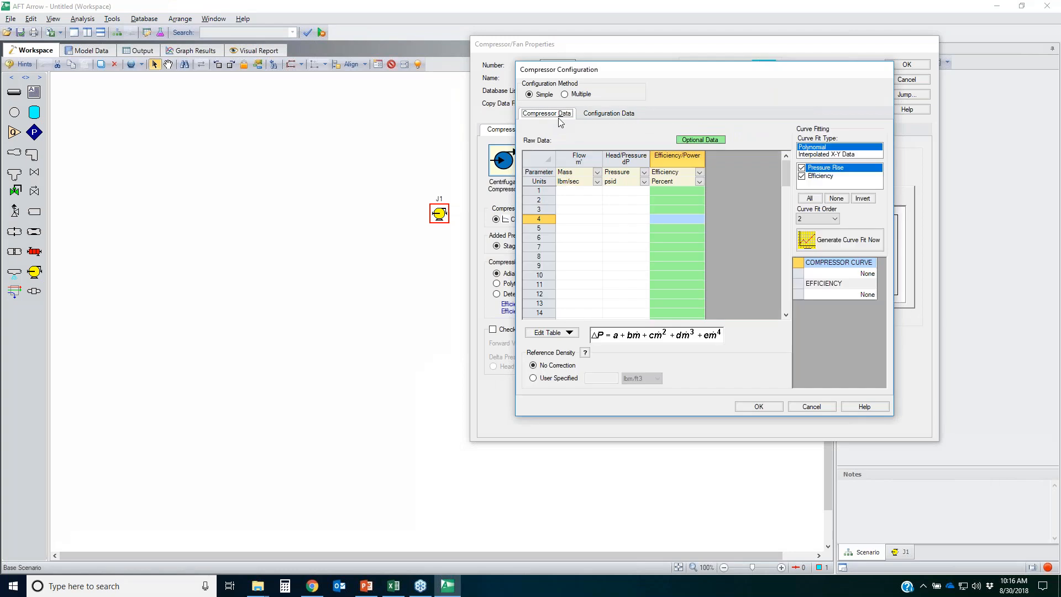
# - Cancel the compressor curve configuration and compare the Sizing and Fan Curve models of the Fan type
pyautogui.click(810, 406)
pyautogui.click(557, 165)
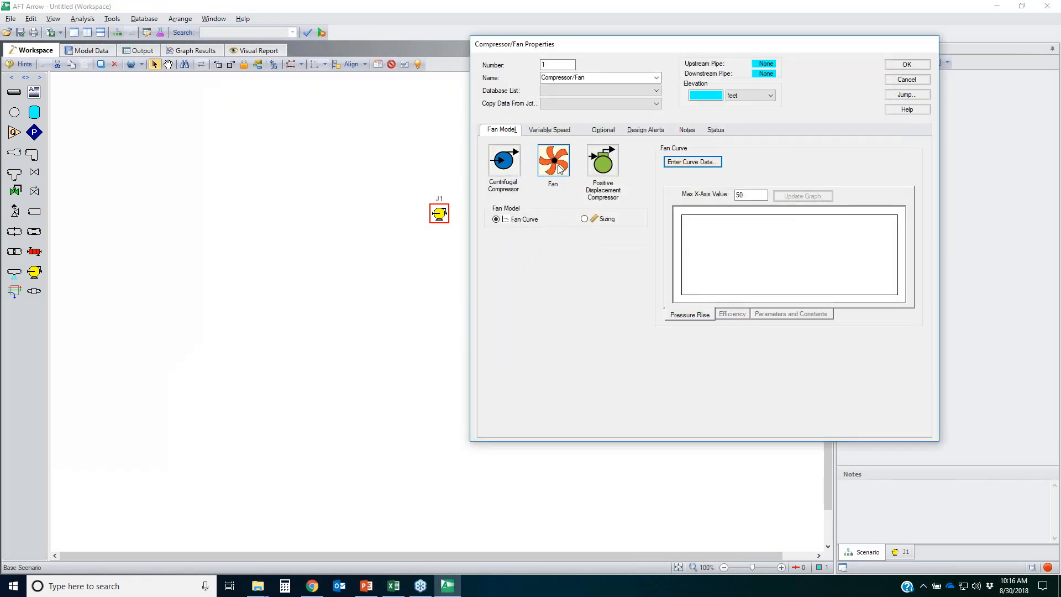
pyautogui.click(602, 221)
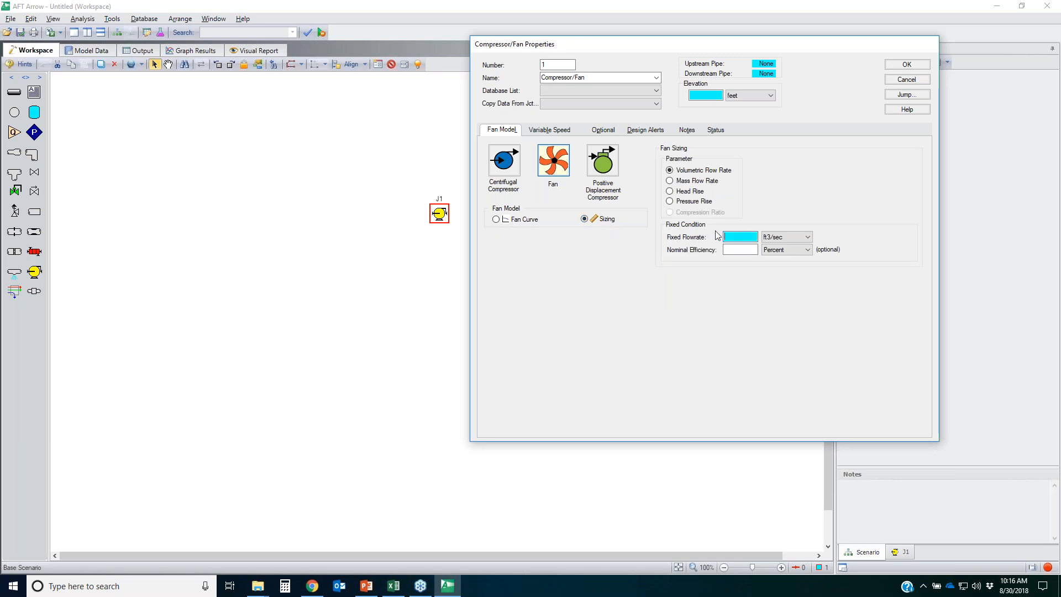
pyautogui.click(533, 221)
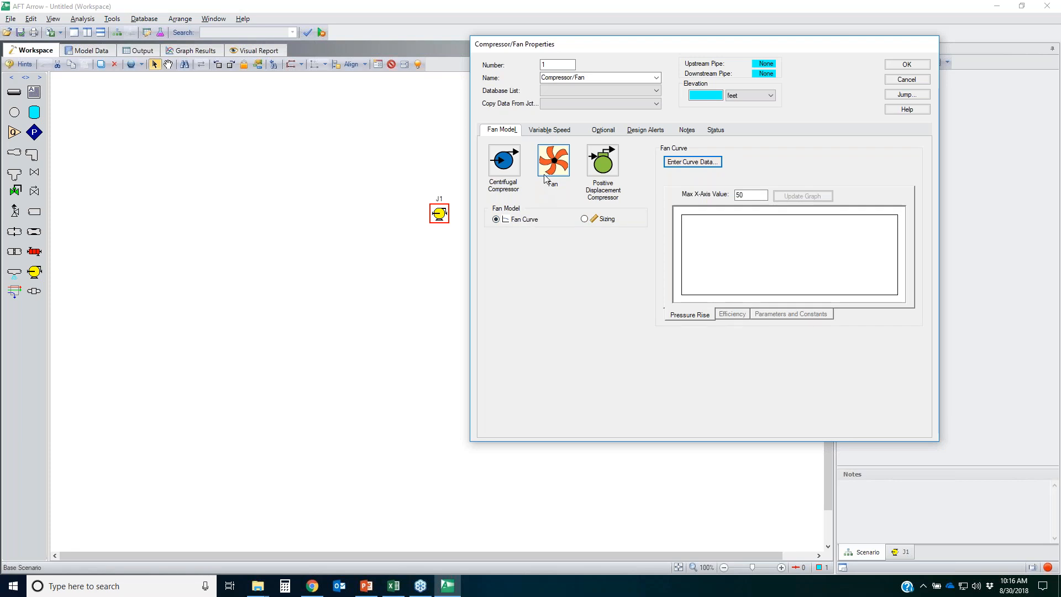
# - Return to the Centrifugal Compressor type, circle its Compression Process Thermodynamics options, and clear the markup
pyautogui.click(504, 172)
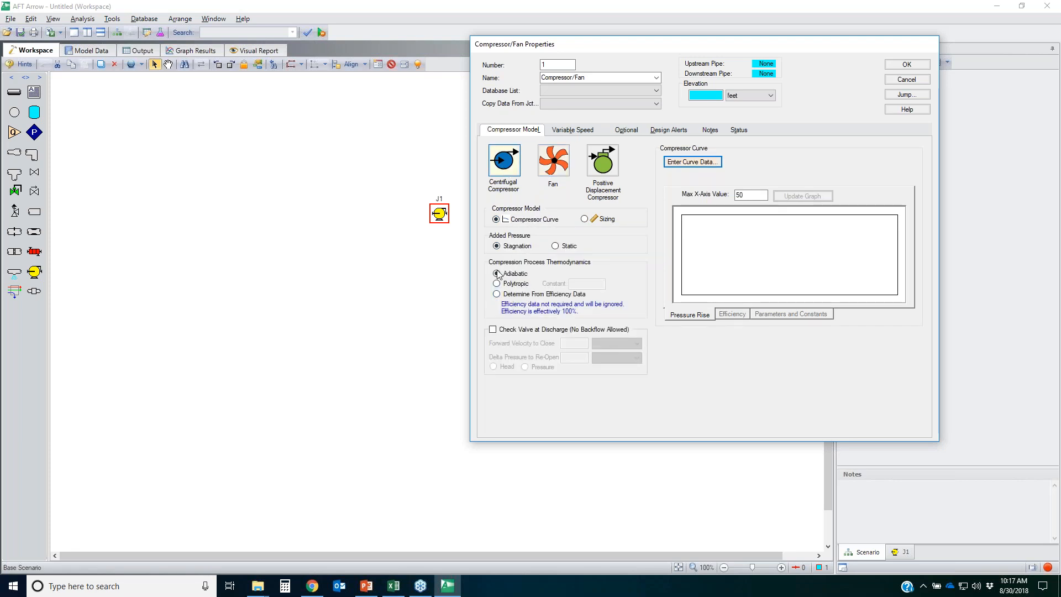
pyautogui.click(693, 162)
pyautogui.moveTo(481, 254)
pyautogui.mouseDown()
pyautogui.moveTo(634, 277)
pyautogui.moveTo(604, 320)
pyautogui.moveTo(482, 256)
pyautogui.mouseUp()
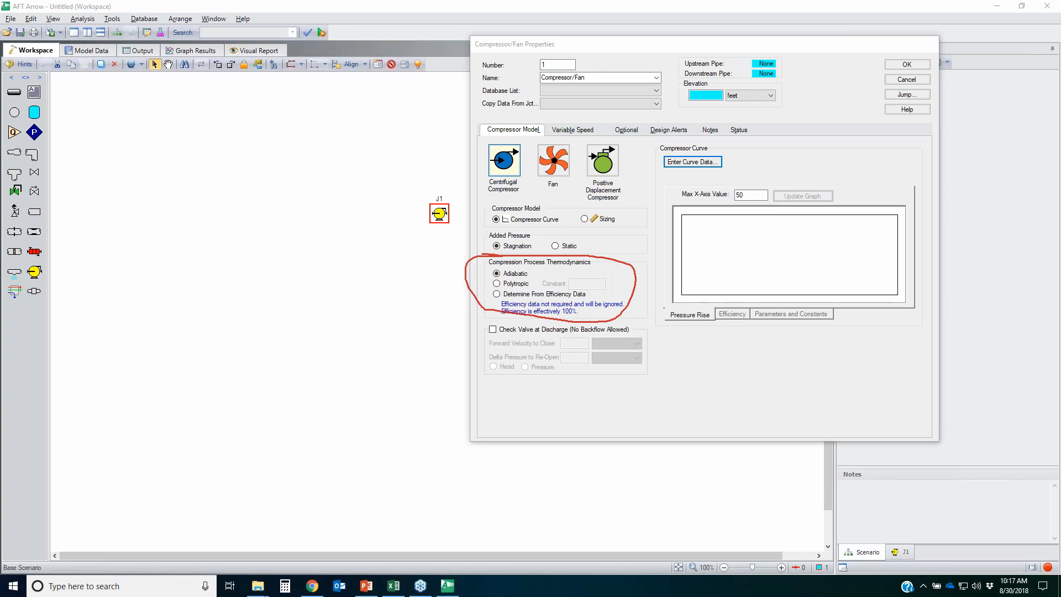
pyautogui.press('Escape')
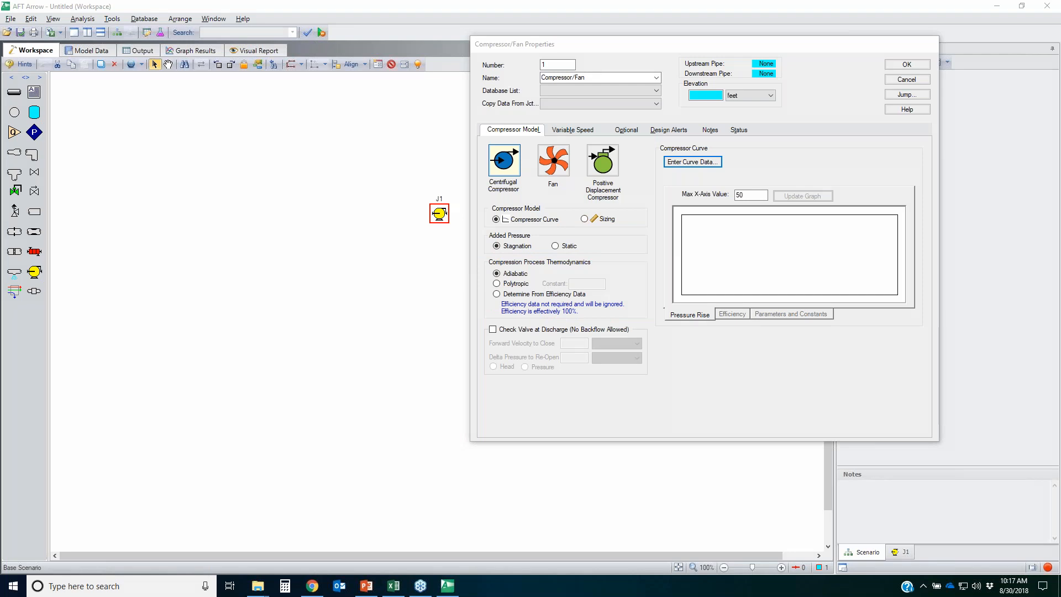
# - Compare the Fan and Positive Displacement Compressor types, circle the latter's thermodynamics options, and close the compressor properties without saving
pyautogui.click(552, 162)
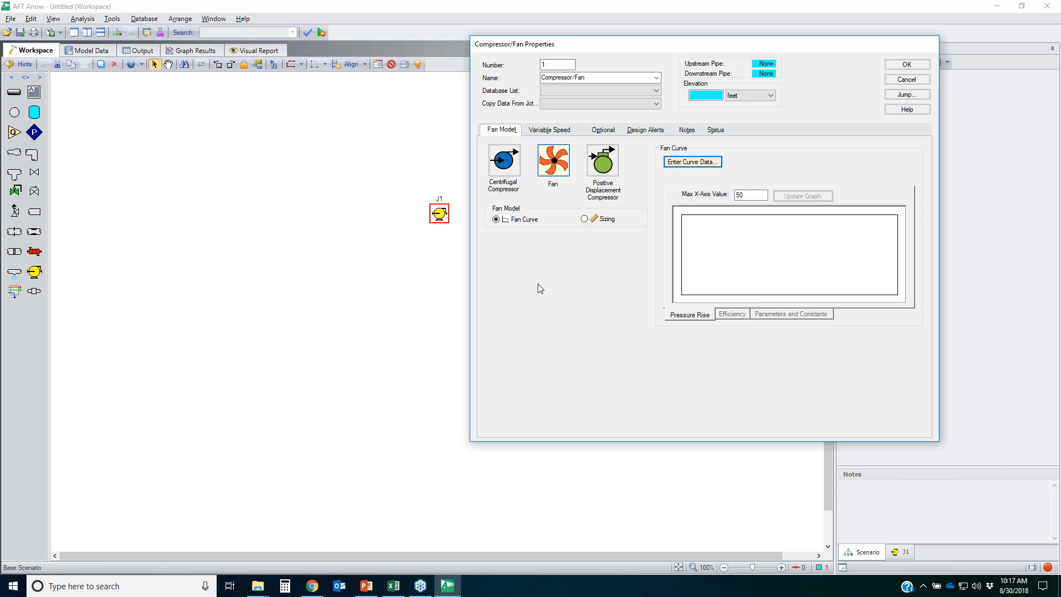
pyautogui.click(601, 168)
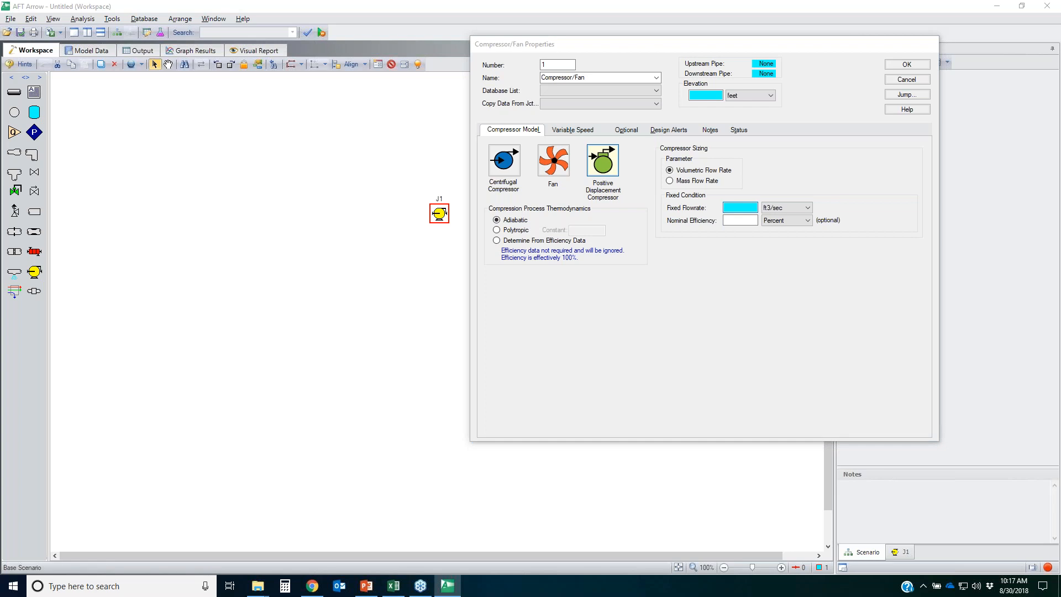
pyautogui.moveTo(490, 196)
pyautogui.mouseDown()
pyautogui.moveTo(641, 238)
pyautogui.moveTo(453, 245)
pyautogui.moveTo(538, 194)
pyautogui.moveTo(545, 205)
pyautogui.mouseUp()
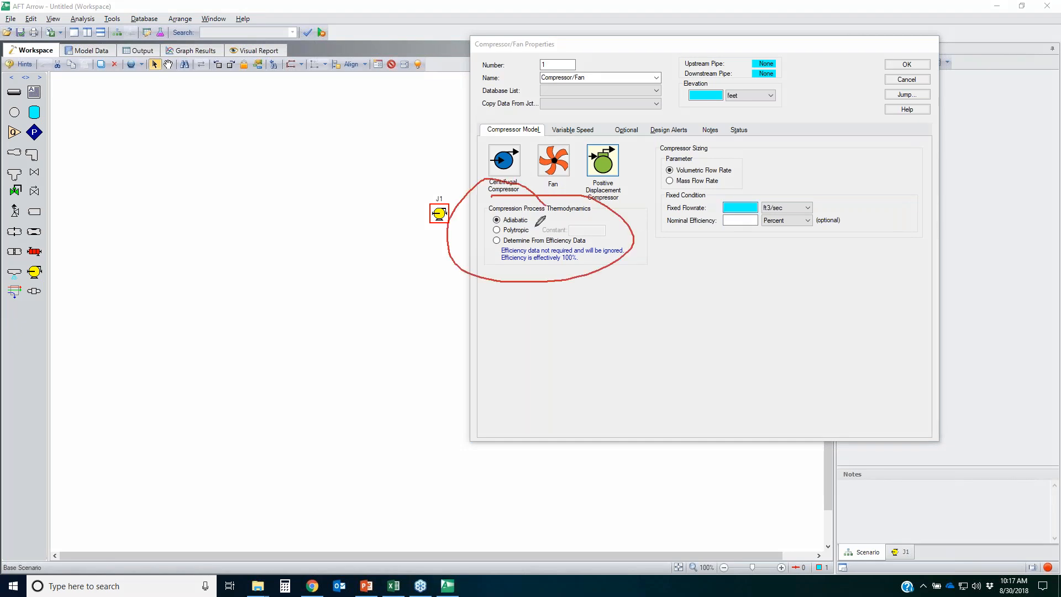
pyautogui.rightClick(760, 190)
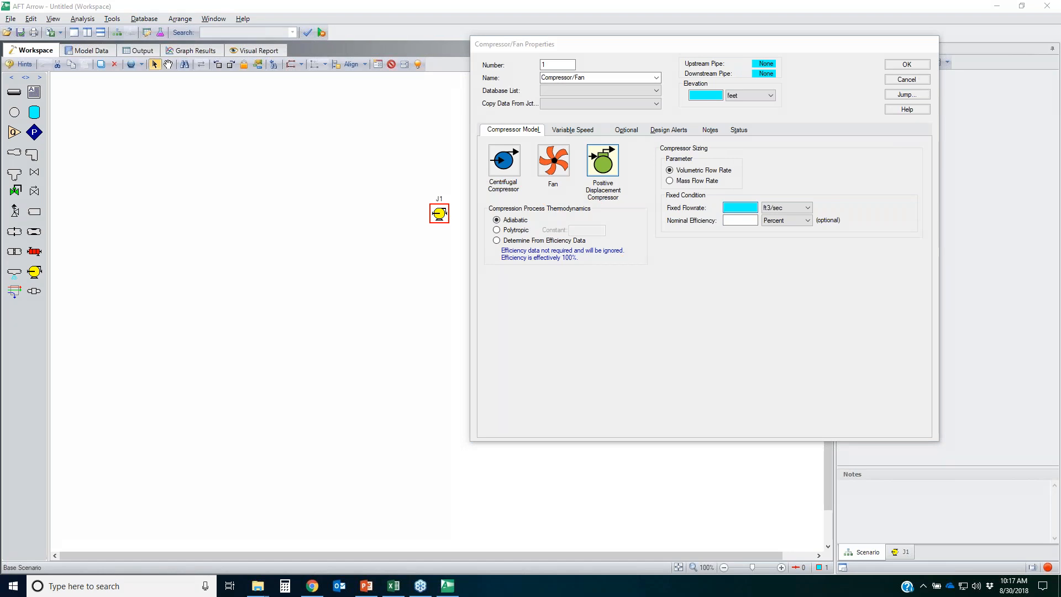
pyautogui.click(906, 79)
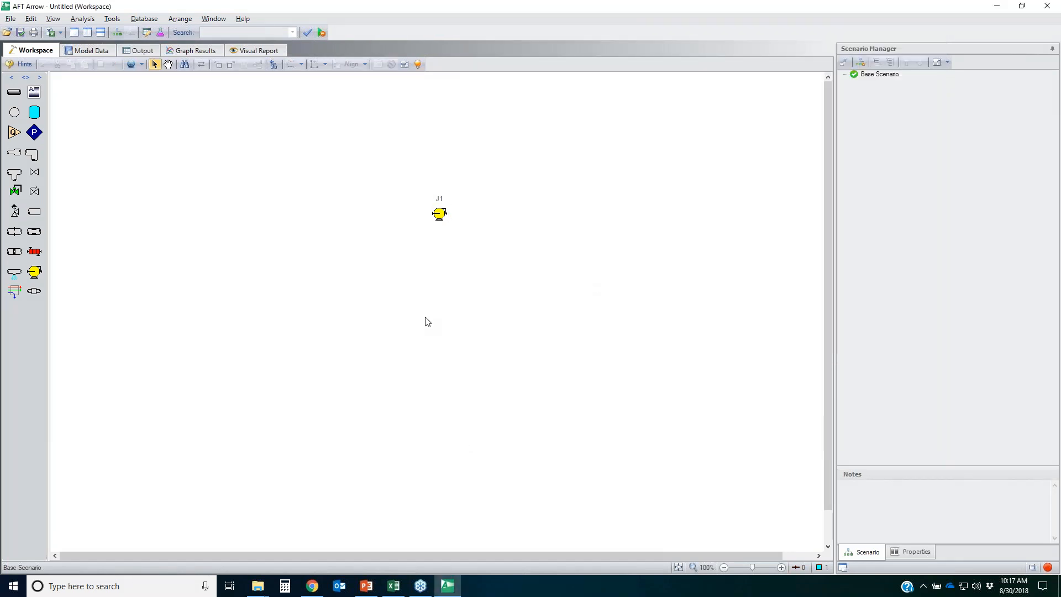
# - Place a relief valve junction below and right of compressor J1 and circle the opening and closing profile options in its properties
pyautogui.moveTo(15, 212); pyautogui.dragTo(474, 267)
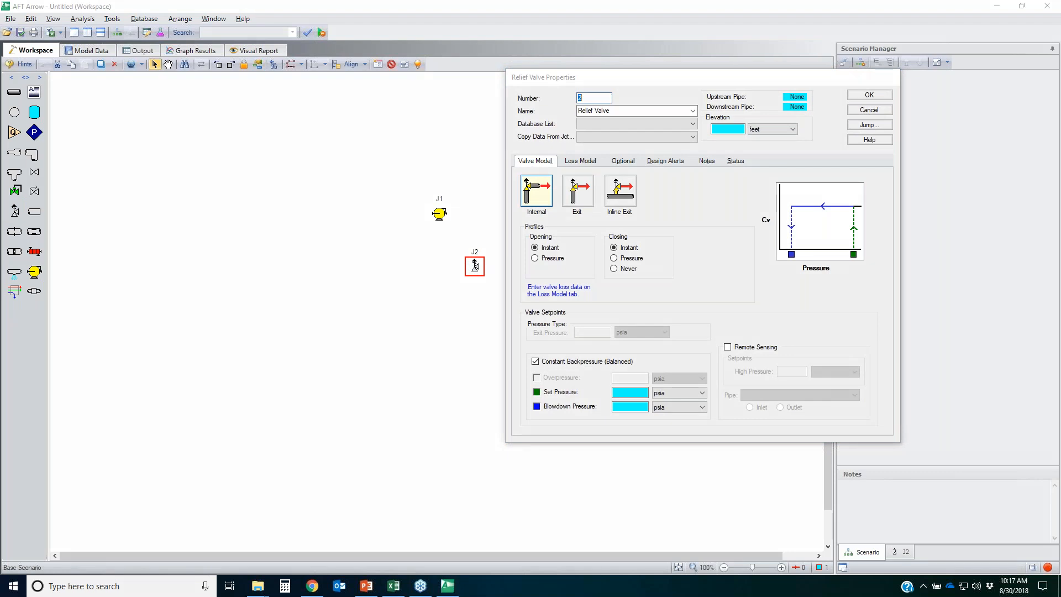
pyautogui.moveTo(514, 238)
pyautogui.mouseDown()
pyautogui.moveTo(580, 231)
pyautogui.moveTo(481, 244)
pyautogui.moveTo(571, 229)
pyautogui.mouseUp()
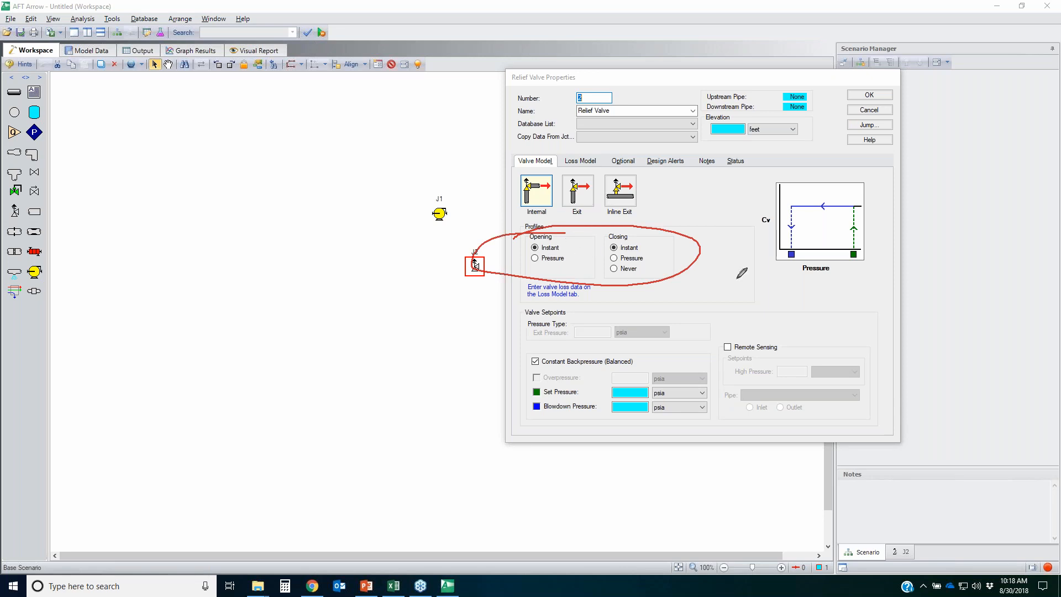
pyautogui.press('Escape')
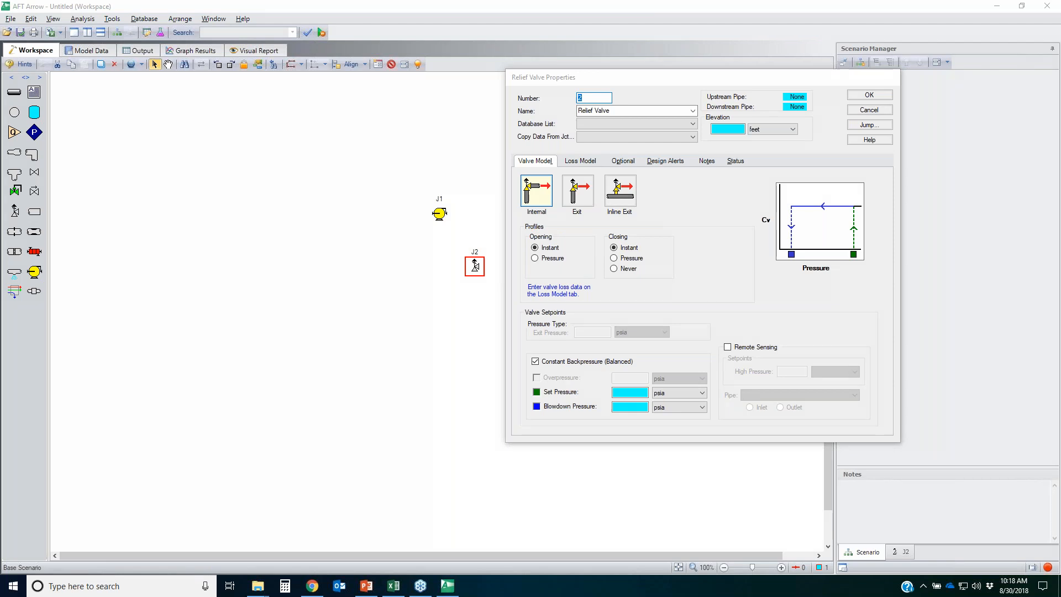
# - Set the relief valve's opening profile to Pressure and mark the constant backpressure option, the three pressure setpoints, and their psia units
pyautogui.click(542, 262)
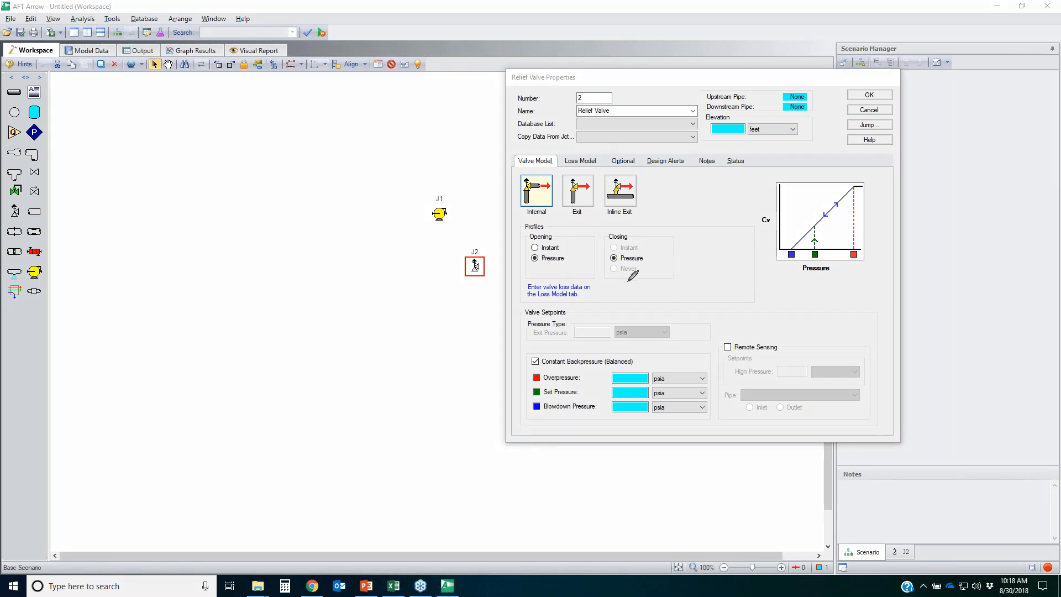
pyautogui.moveTo(525, 359)
pyautogui.mouseDown()
pyautogui.moveTo(719, 398)
pyautogui.moveTo(542, 417)
pyautogui.moveTo(527, 343)
pyautogui.moveTo(555, 369)
pyautogui.moveTo(635, 361)
pyautogui.moveTo(534, 354)
pyautogui.moveTo(515, 366)
pyautogui.mouseUp()
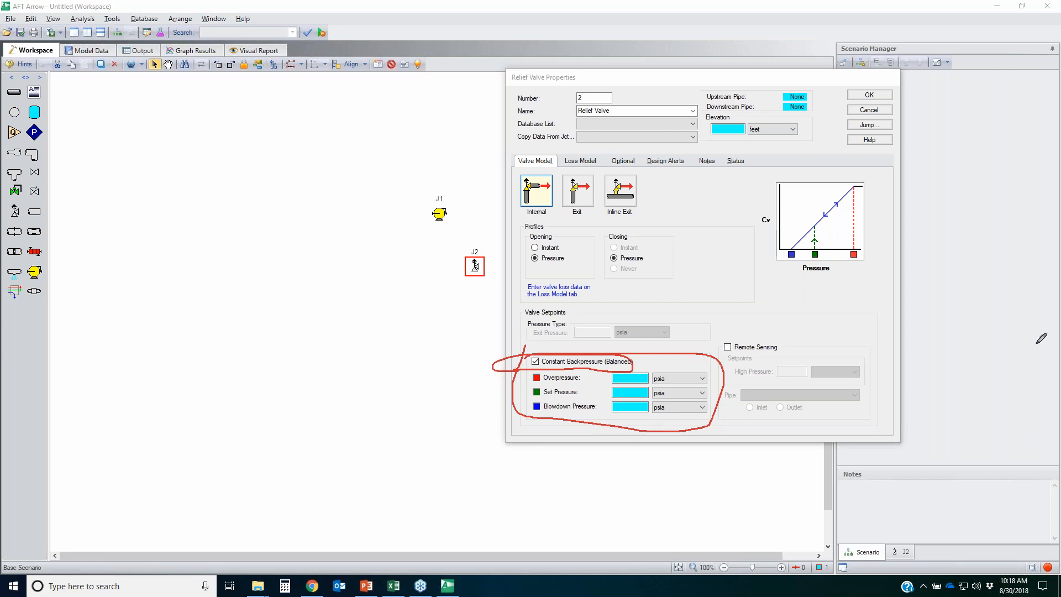
pyautogui.press('Escape')
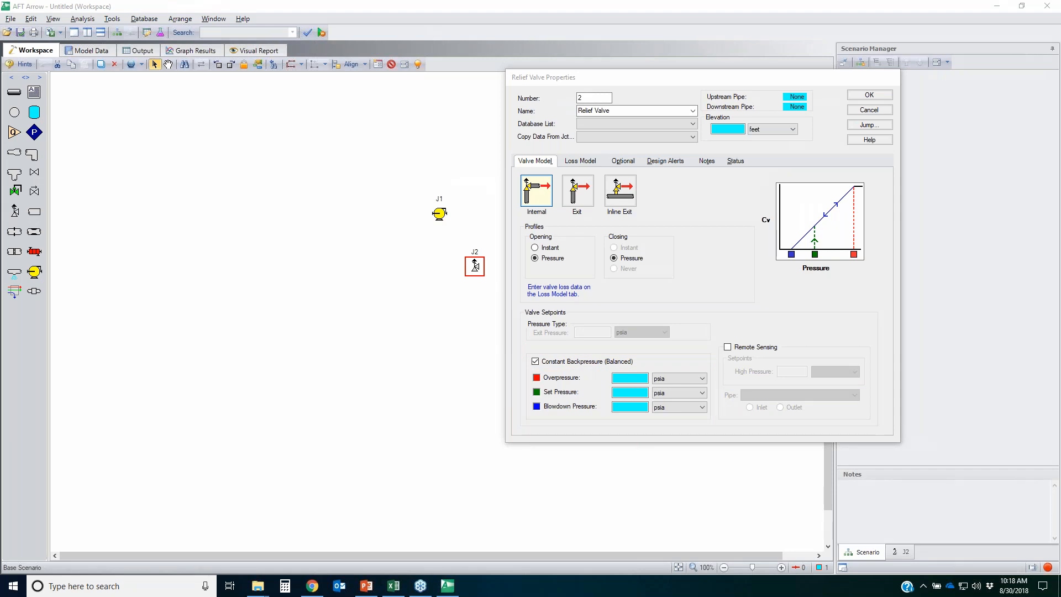
pyautogui.moveTo(577, 387)
pyautogui.mouseDown()
pyautogui.moveTo(528, 395)
pyautogui.moveTo(568, 385)
pyautogui.moveTo(607, 414)
pyautogui.moveTo(596, 409)
pyautogui.mouseUp()
pyautogui.moveTo(584, 373)
pyautogui.mouseDown()
pyautogui.moveTo(529, 378)
pyautogui.moveTo(585, 374)
pyautogui.mouseUp()
pyautogui.moveTo(653, 372)
pyautogui.mouseDown()
pyautogui.moveTo(711, 364)
pyautogui.moveTo(713, 406)
pyautogui.moveTo(674, 424)
pyautogui.moveTo(653, 369)
pyautogui.mouseUp()
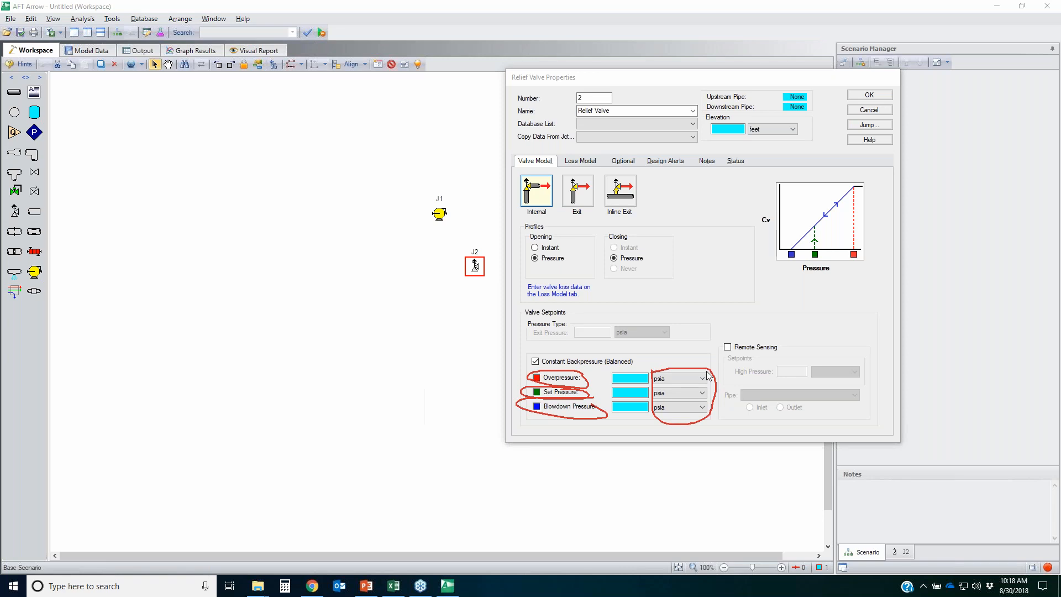
# - Turn off Constant Backpressure (Balanced) for the relief valve and mark the Cv-pressure graph and the differential pressure setpoints
pyautogui.click(535, 361)
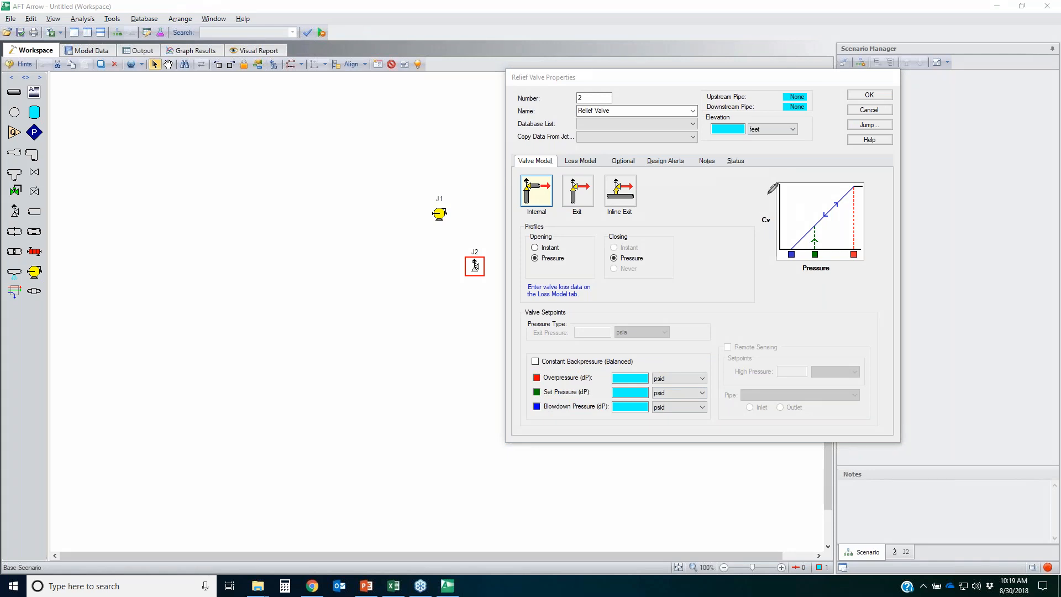
pyautogui.moveTo(768, 191)
pyautogui.mouseDown()
pyautogui.moveTo(878, 224)
pyautogui.moveTo(771, 267)
pyautogui.mouseUp()
pyautogui.moveTo(755, 212); pyautogui.dragTo(787, 193)
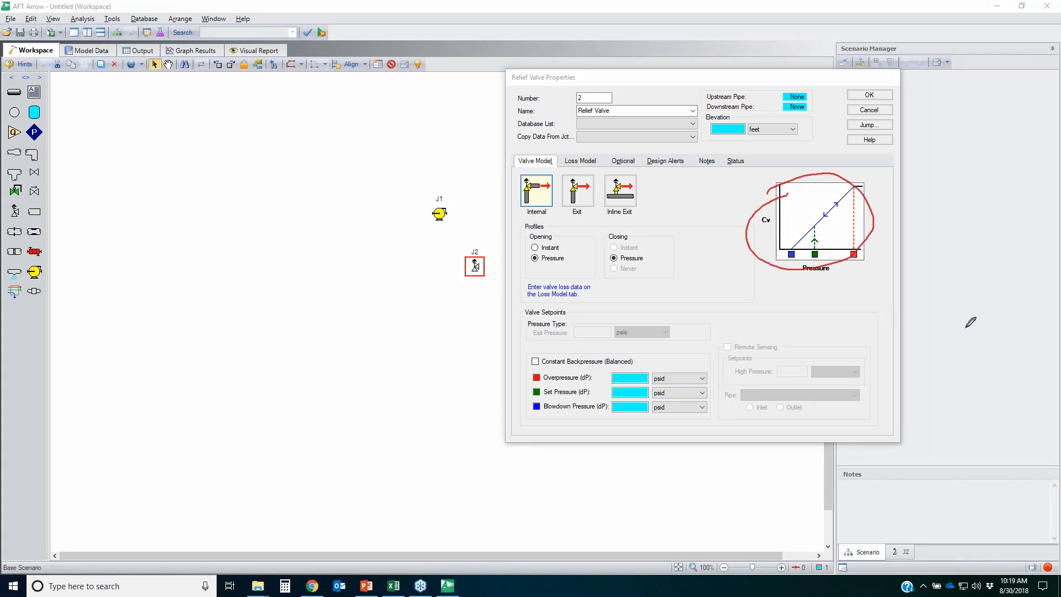
pyautogui.moveTo(524, 378)
pyautogui.mouseDown()
pyautogui.moveTo(704, 369)
pyautogui.moveTo(540, 355)
pyautogui.mouseUp()
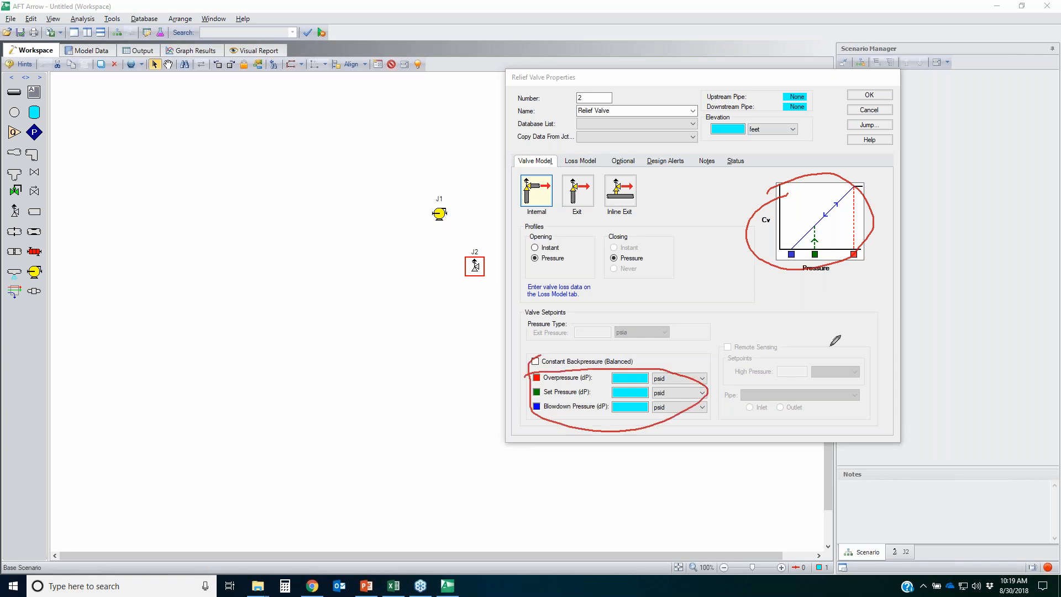
pyautogui.press('Escape')
pyautogui.moveTo(808, 272); pyautogui.dragTo(810, 258)
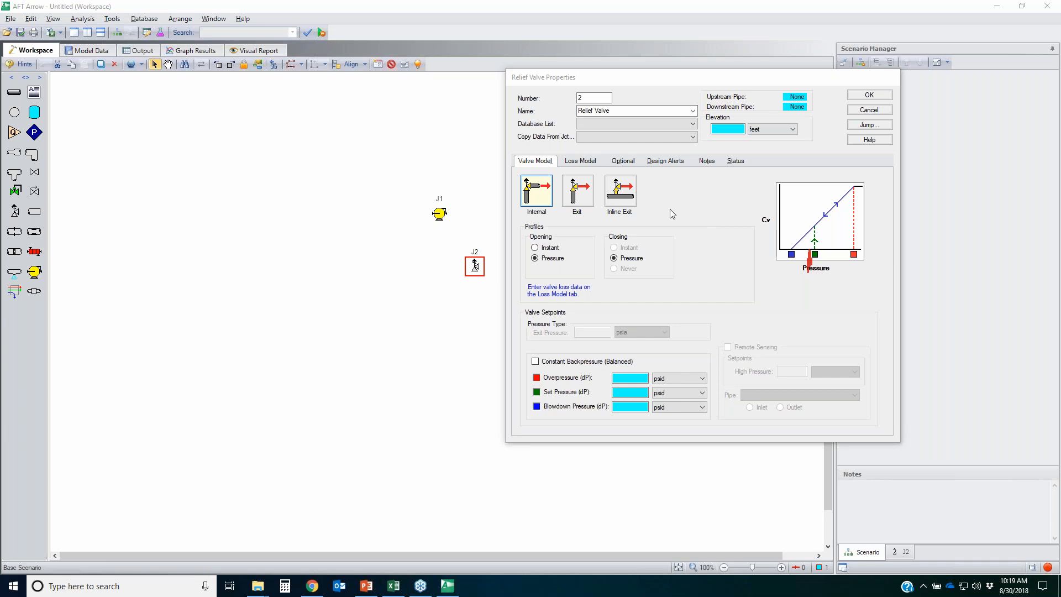
# - Show the relief valve's loss model settings, circle the subsonic loss model and variable data options, and clear the markup
pyautogui.click(584, 161)
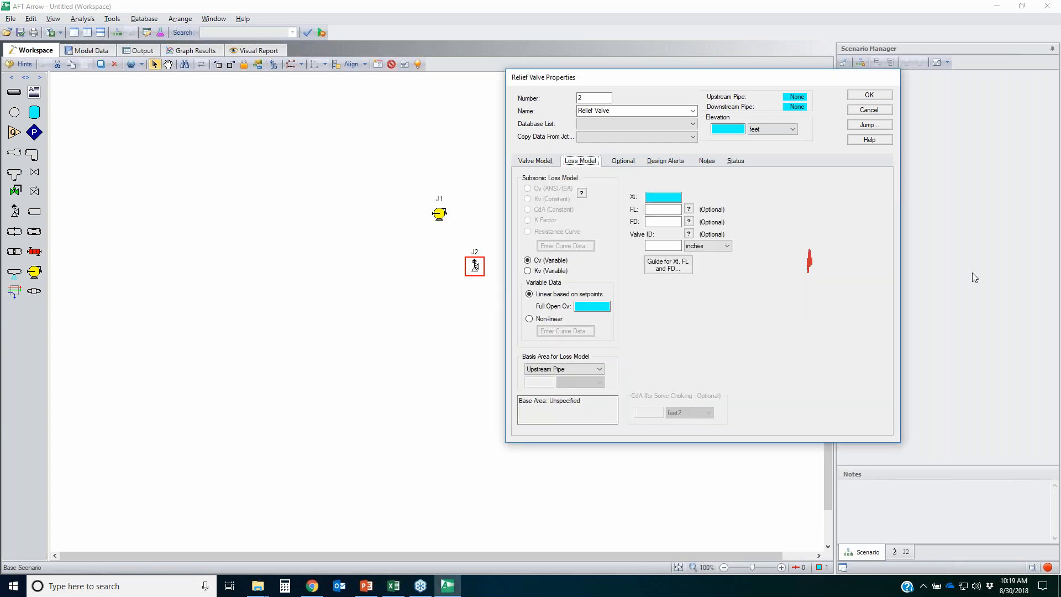
pyautogui.click(973, 273)
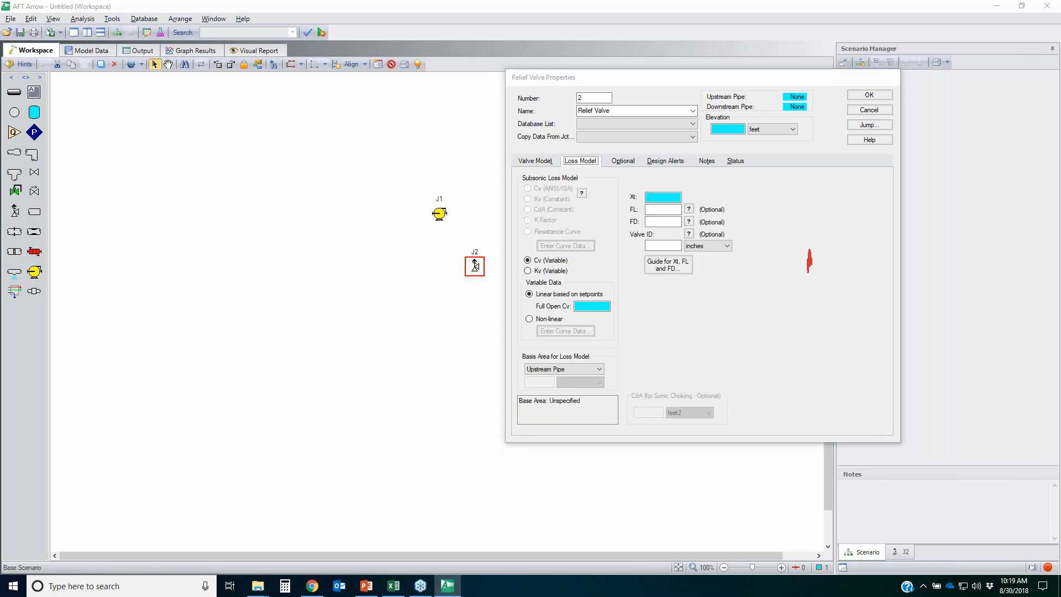
pyautogui.click(518, 177)
pyautogui.moveTo(559, 172)
pyautogui.mouseDown()
pyautogui.moveTo(589, 227)
pyautogui.moveTo(537, 327)
pyautogui.moveTo(547, 166)
pyautogui.mouseUp()
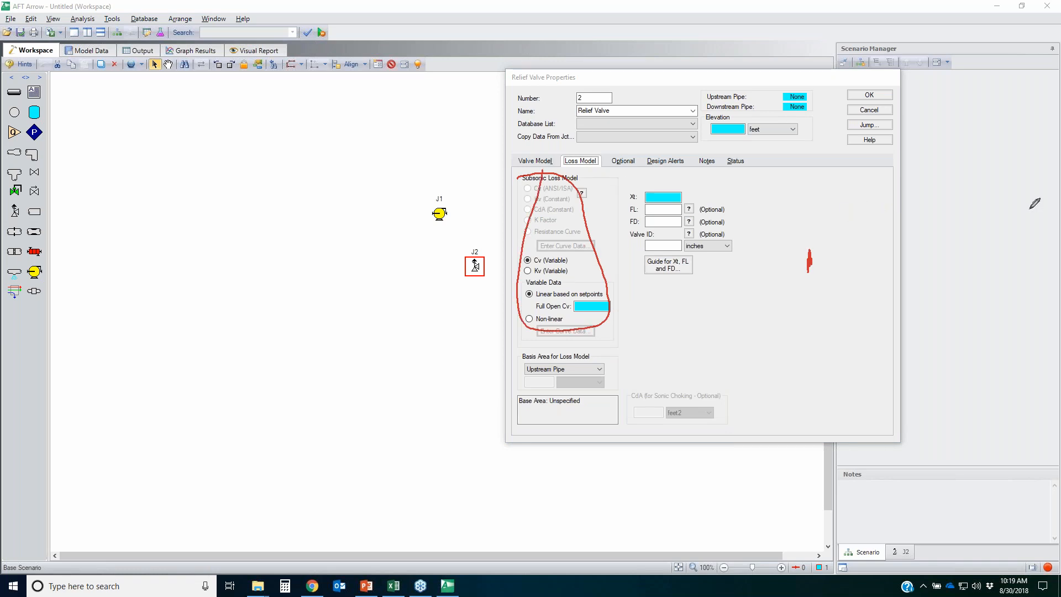
pyautogui.press('Escape')
# - Return to the relief valve's valve model settings and close its properties without saving
pyautogui.click(534, 163)
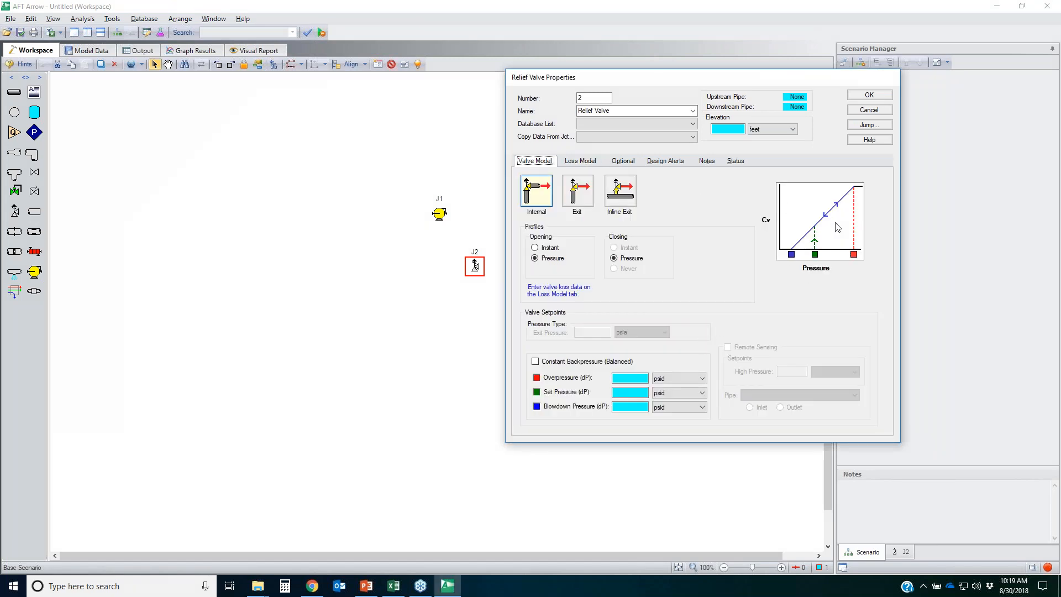
pyautogui.click(985, 245)
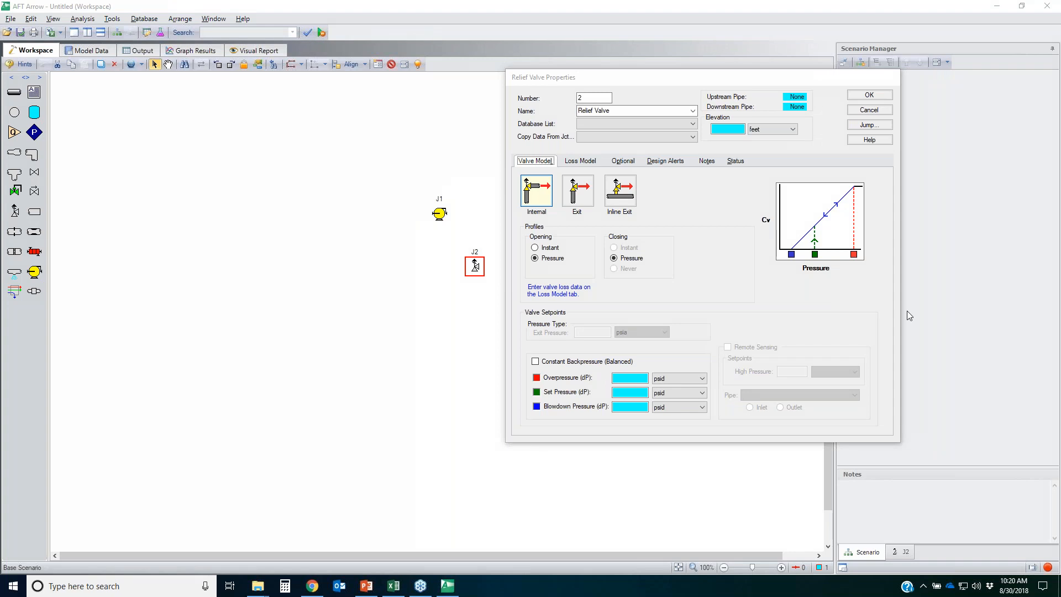
pyautogui.click(681, 321)
pyautogui.click(869, 110)
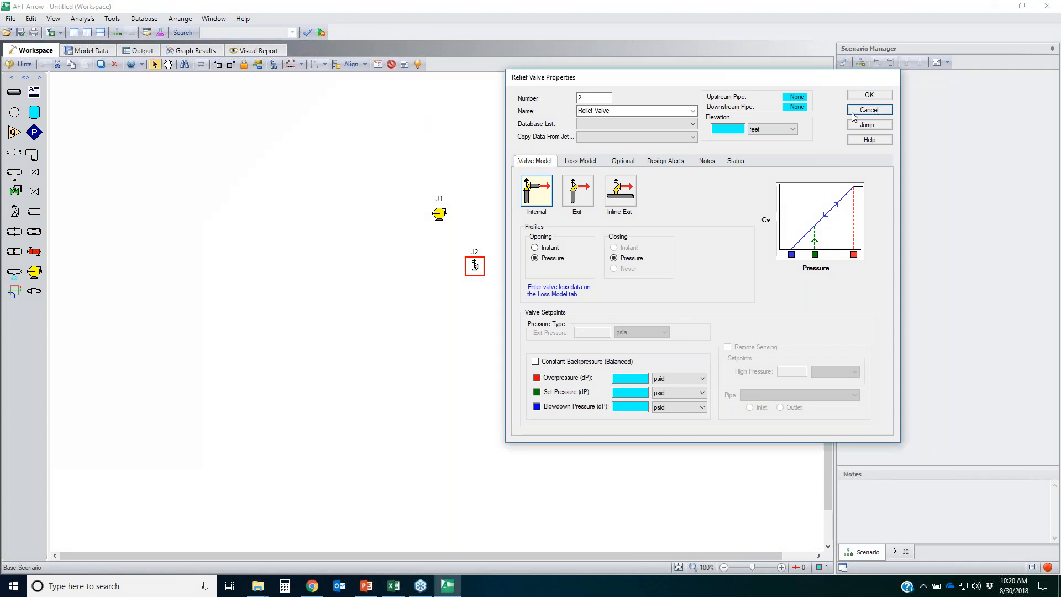
# - Draw a horizontal pipe through relief valve J2 and a vertical pipe down to its left end, and place a branch junction at the corner
pyautogui.click(14, 92)
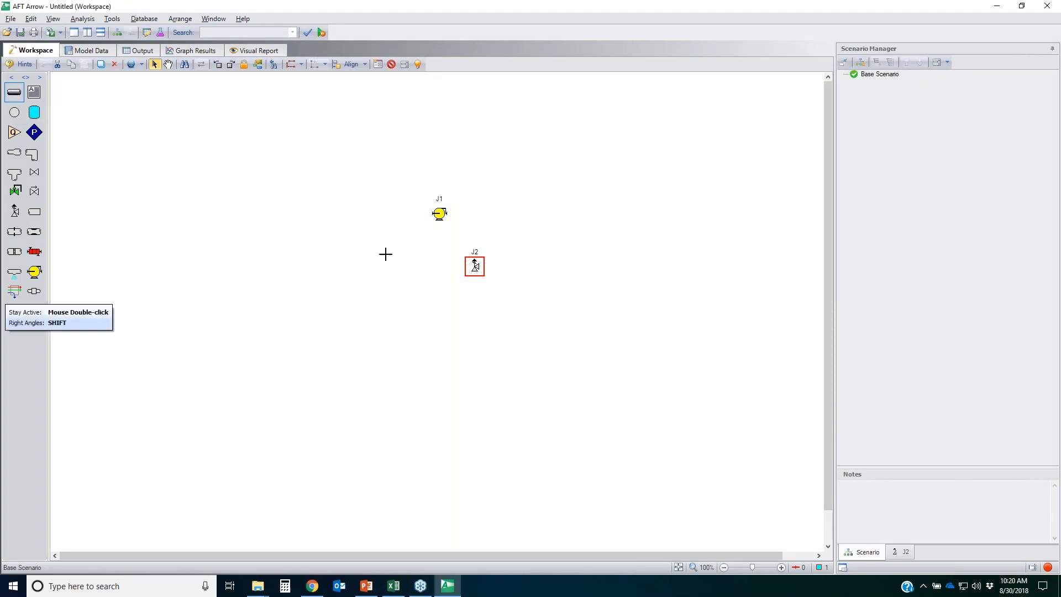
pyautogui.moveTo(333, 267); pyautogui.dragTo(651, 266)
pyautogui.moveTo(333, 160); pyautogui.dragTo(334, 266)
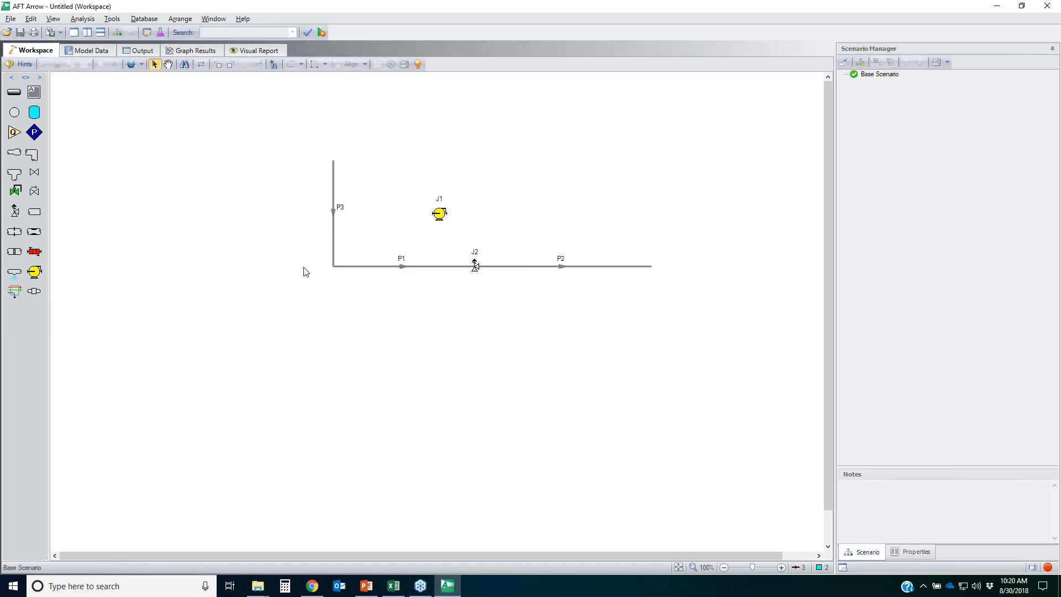
pyautogui.click(15, 173)
pyautogui.click(15, 113)
pyautogui.click(334, 267)
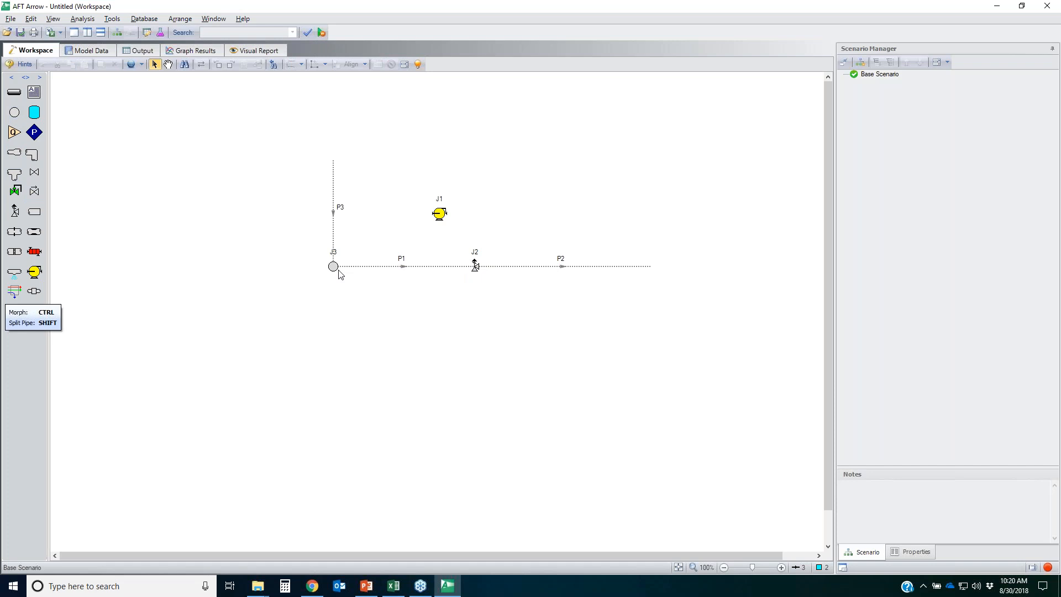
# - Reopen the properties of relief valve J2, set the opening profile to Pressure, and enable Remote Sensing
pyautogui.click(475, 266)
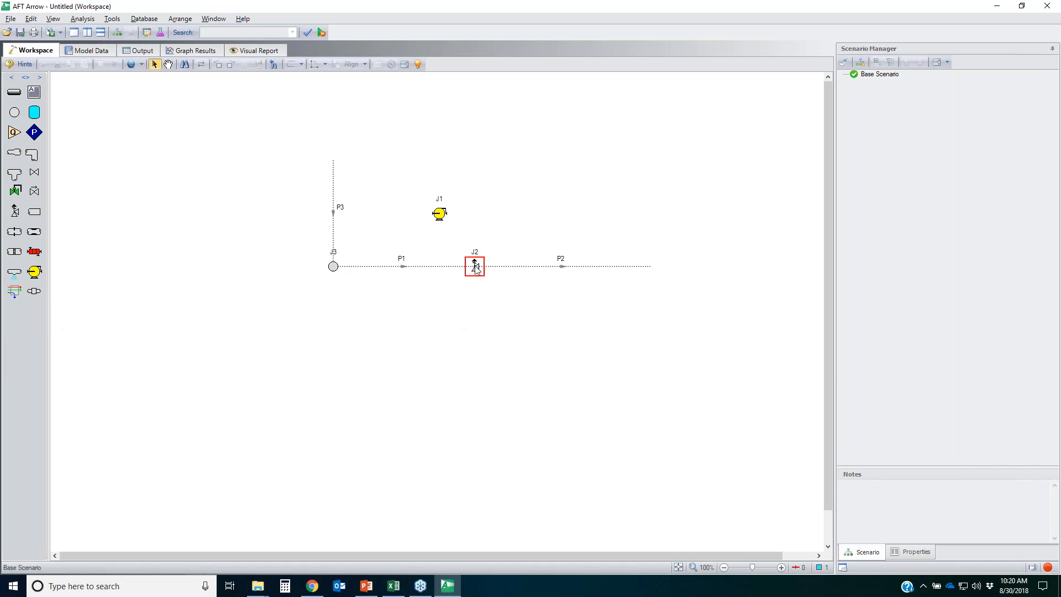
pyautogui.doubleClick(475, 267)
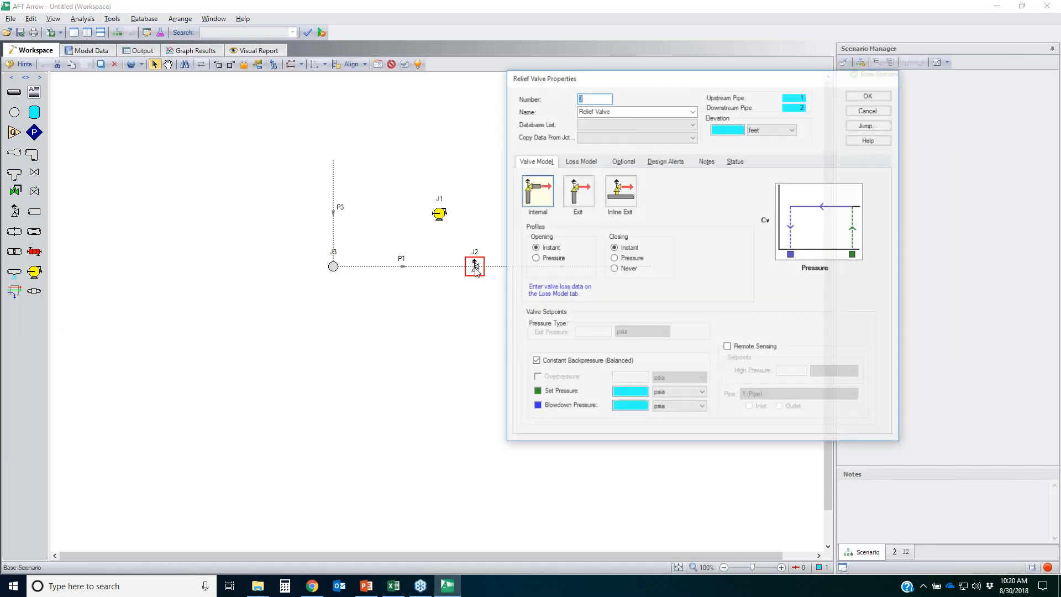
pyautogui.click(550, 262)
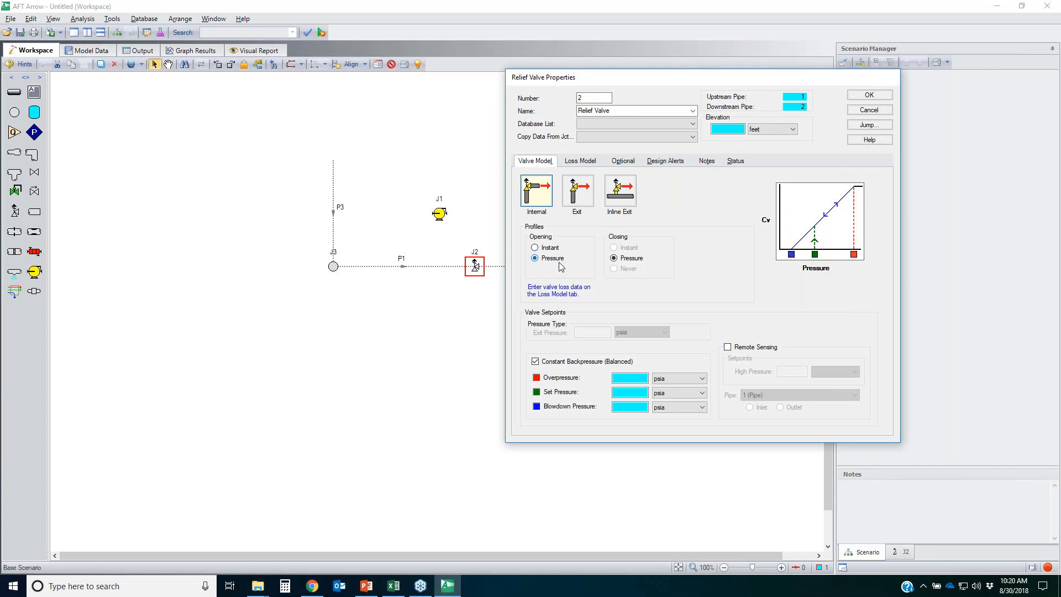
pyautogui.click(727, 347)
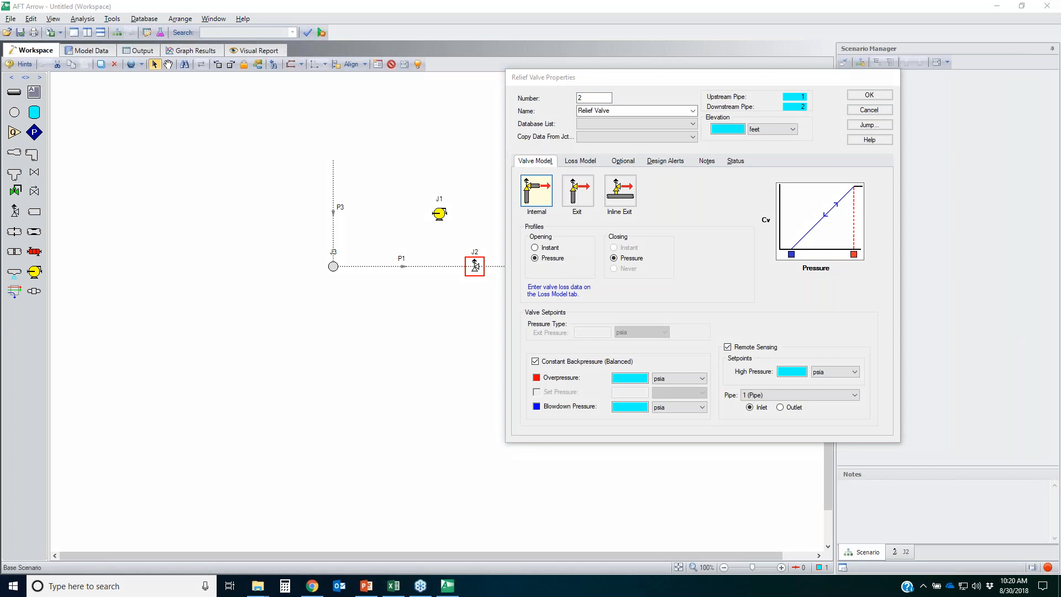
# - Circle the remote sensing setpoint and pipe options, mark relief valve J2 and pipe P3 on the workspace, and clear the markup
pyautogui.moveTo(719, 362)
pyautogui.mouseDown()
pyautogui.moveTo(833, 350)
pyautogui.moveTo(878, 362)
pyautogui.moveTo(815, 375)
pyautogui.moveTo(735, 363)
pyautogui.moveTo(734, 381)
pyautogui.moveTo(854, 377)
pyautogui.moveTo(710, 419)
pyautogui.moveTo(736, 380)
pyautogui.mouseUp()
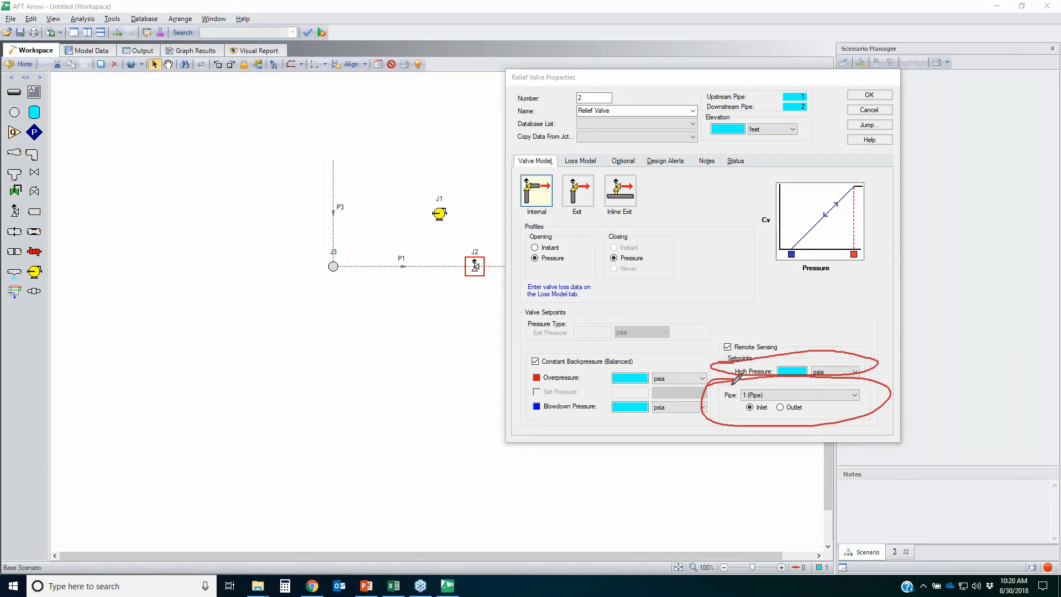
pyautogui.moveTo(471, 270)
pyautogui.mouseDown()
pyautogui.moveTo(463, 275)
pyautogui.moveTo(470, 259)
pyautogui.moveTo(465, 279)
pyautogui.moveTo(458, 274)
pyautogui.moveTo(464, 264)
pyautogui.mouseUp()
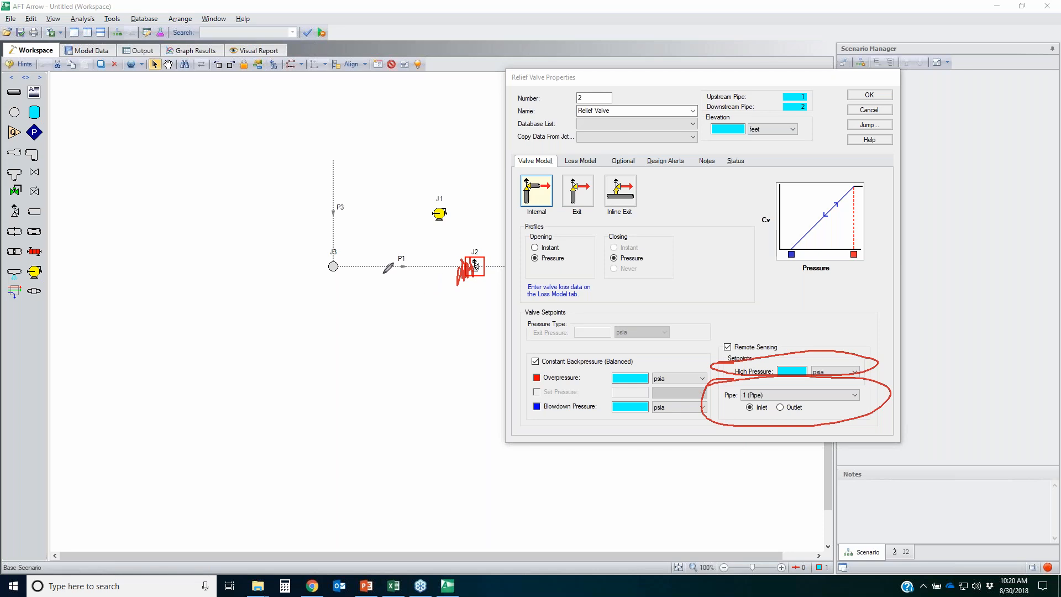
pyautogui.click(320, 158)
pyautogui.moveTo(330, 154)
pyautogui.mouseDown()
pyautogui.moveTo(337, 233)
pyautogui.moveTo(311, 161)
pyautogui.moveTo(334, 160)
pyautogui.mouseUp()
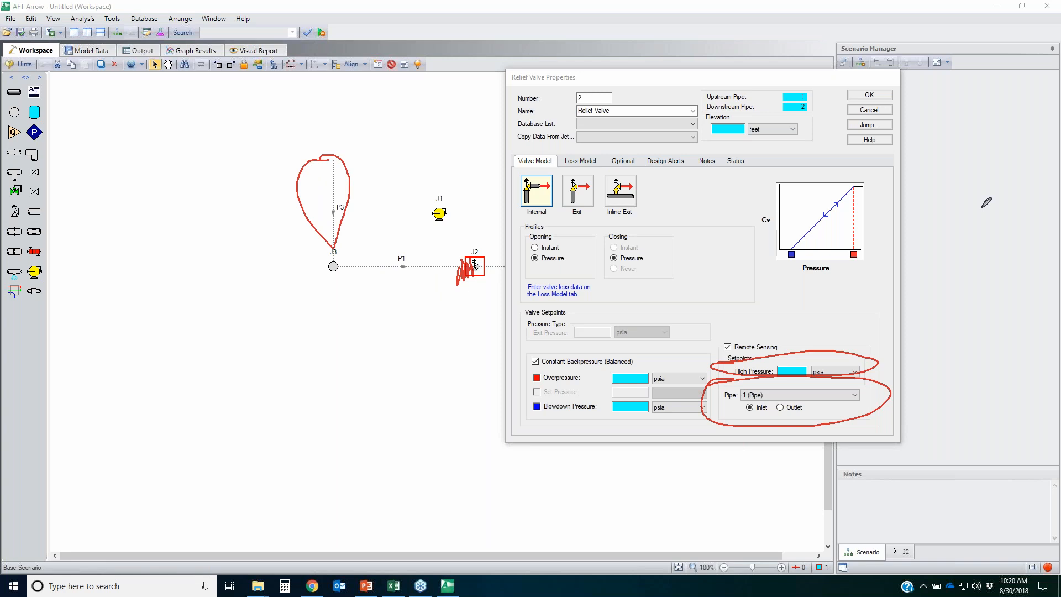
pyautogui.press('Escape')
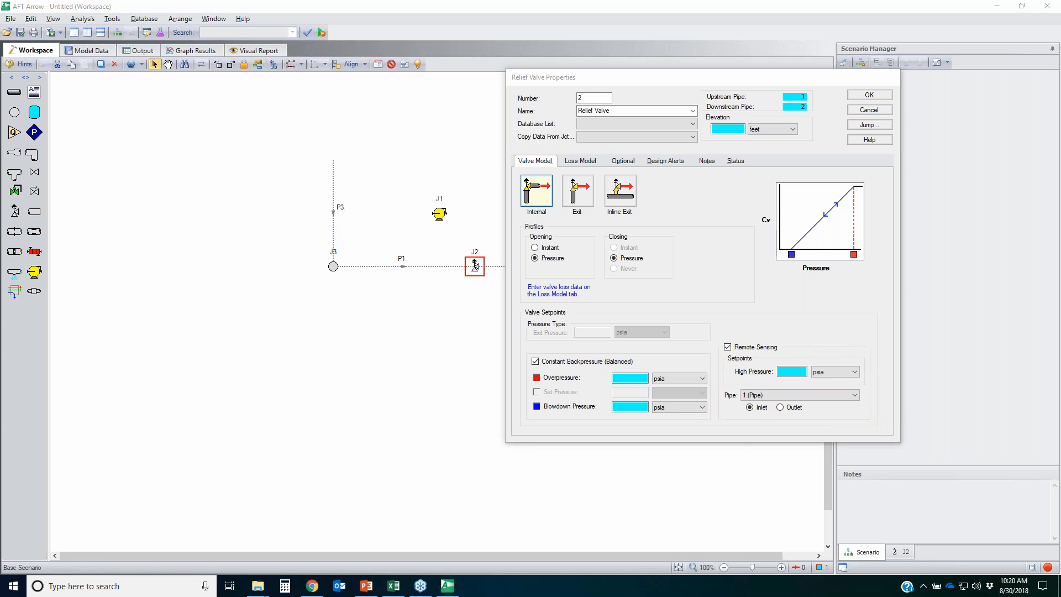
# - Set the relief valve's remote sensing pipe to pipe 3, and disable Remote Sensing
pyautogui.click(814, 397)
pyautogui.click(806, 416)
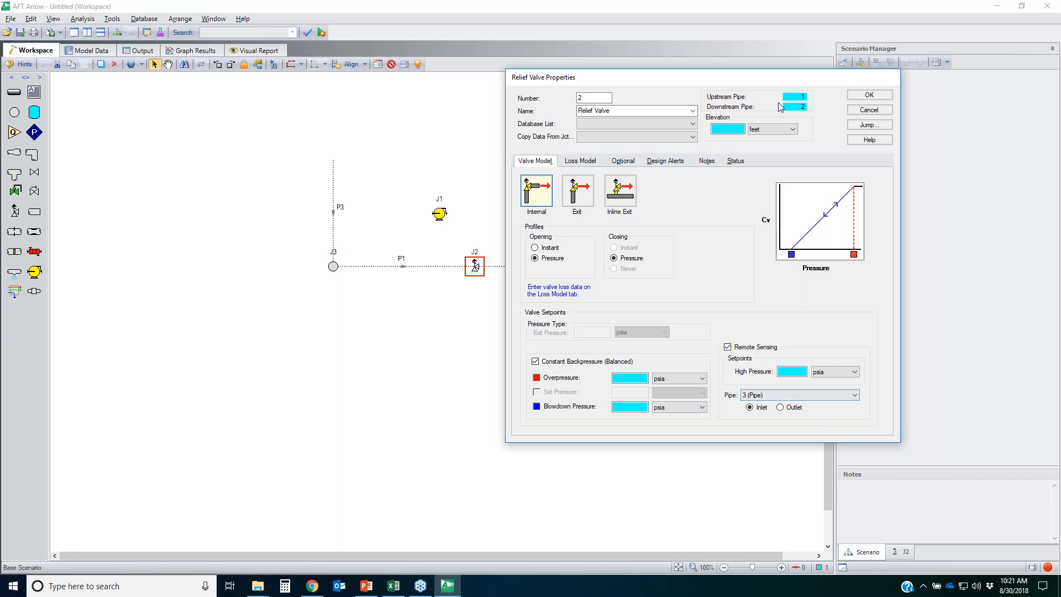
pyautogui.click(727, 347)
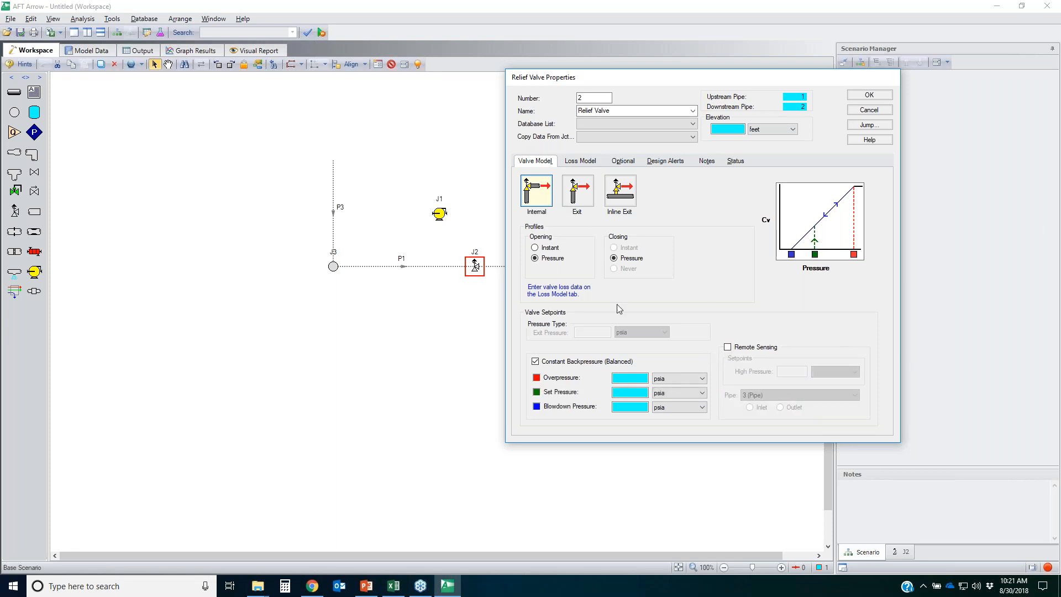
# - Set the relief valve's opening and closing profiles to Instant, and show the loss model settings
pyautogui.click(581, 161)
pyautogui.click(545, 162)
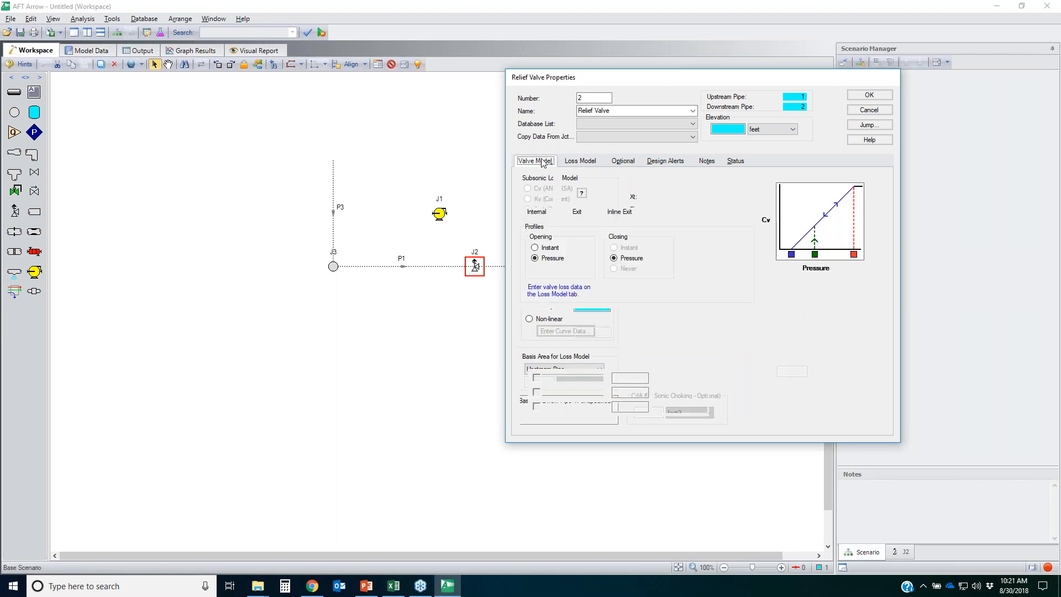
pyautogui.click(548, 249)
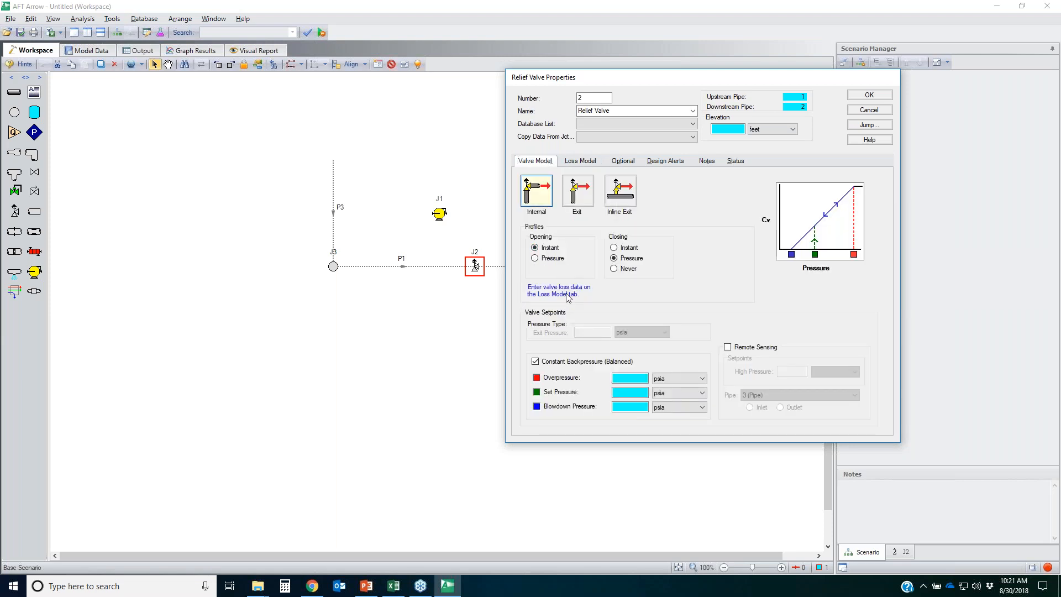
pyautogui.click(581, 160)
pyautogui.click(553, 162)
pyautogui.click(614, 247)
pyautogui.click(580, 161)
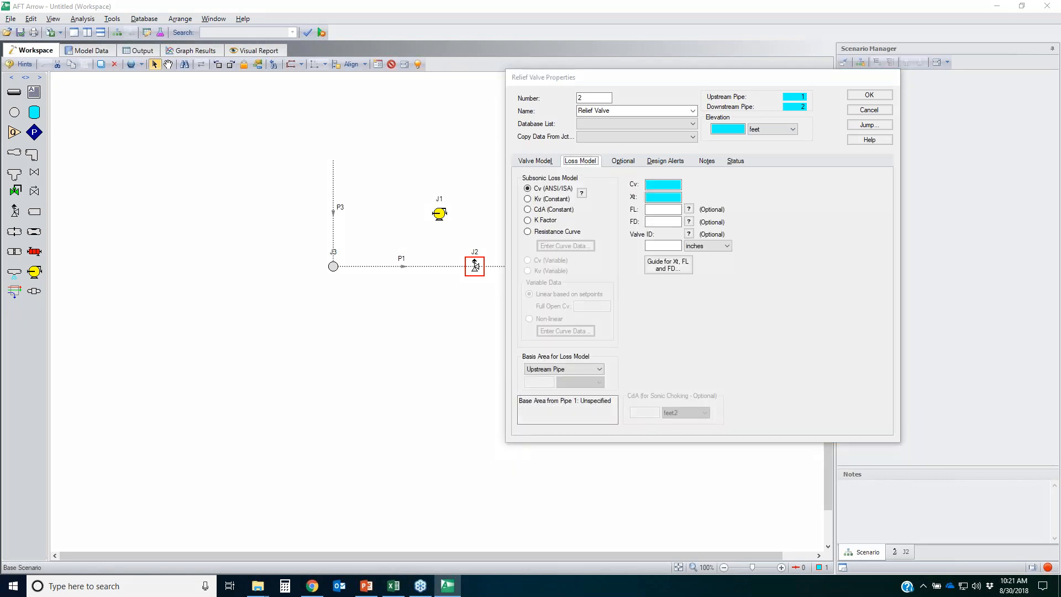
# - Circle the CdA (Constant) option, clear the markup, and select that loss model with API 526 designation L
pyautogui.moveTo(518, 217)
pyautogui.mouseDown()
pyautogui.moveTo(580, 213)
pyautogui.moveTo(555, 199)
pyautogui.moveTo(511, 202)
pyautogui.moveTo(525, 214)
pyautogui.mouseUp()
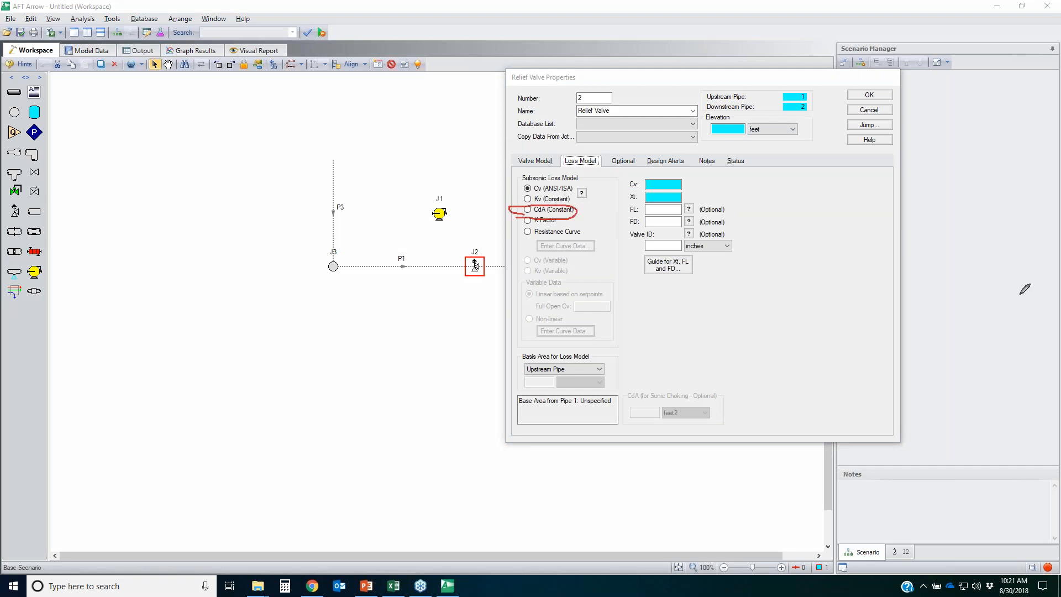
pyautogui.press('Escape')
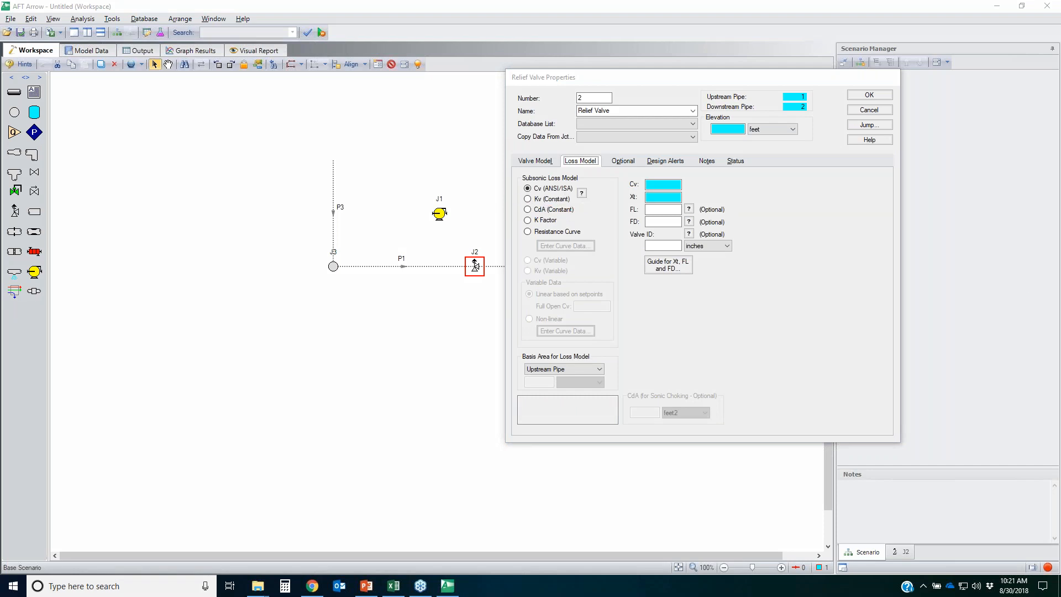
pyautogui.click(535, 210)
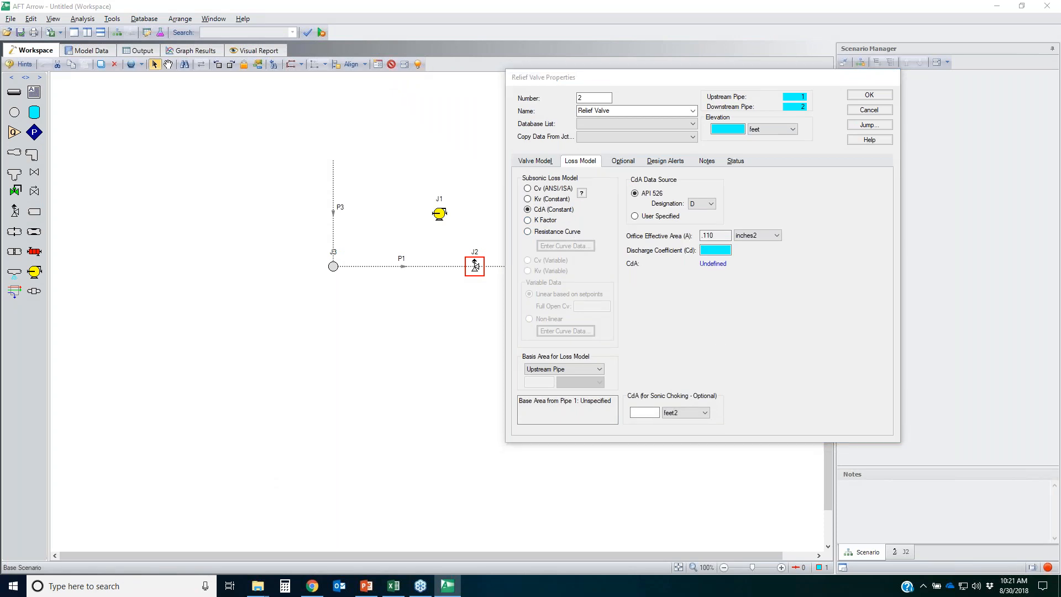
pyautogui.click(695, 206)
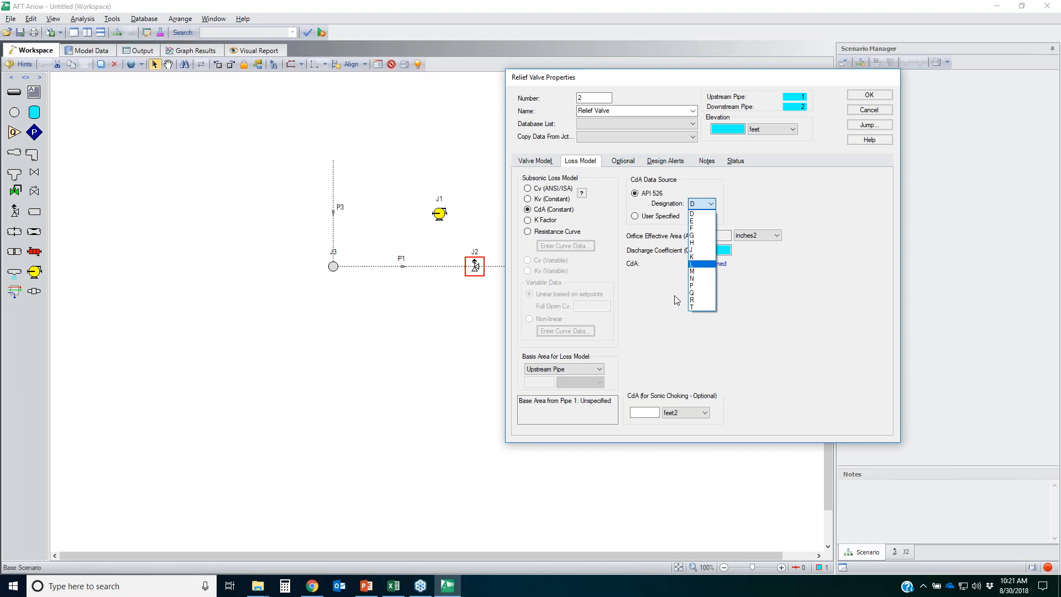
pyautogui.click(694, 265)
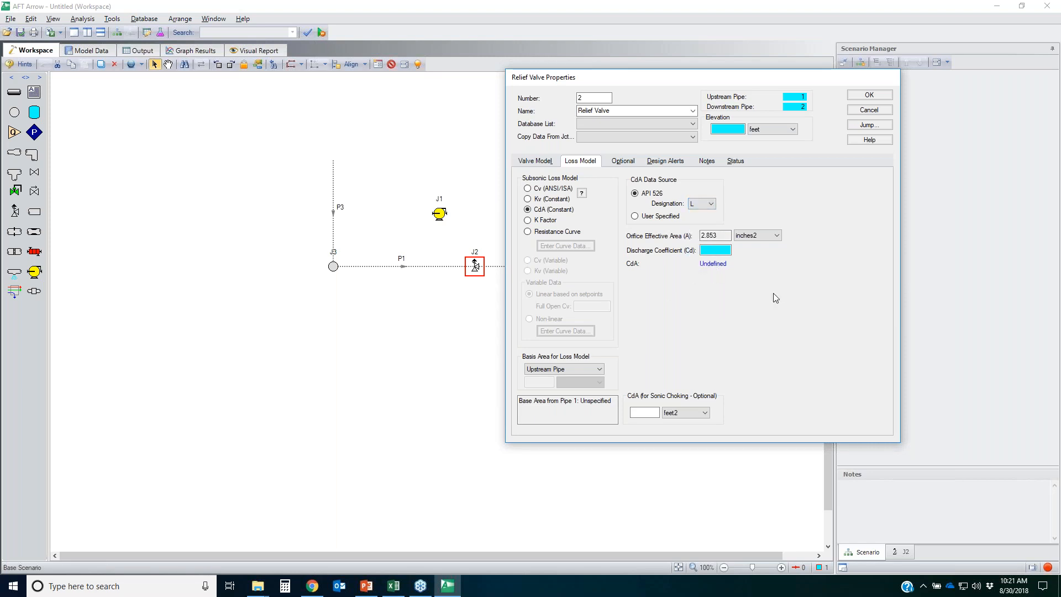
# - Set the relief valve's discharge coefficient (Cd) to 0.745
pyautogui.doubleClick(727, 235)
pyautogui.click(722, 247)
pyautogui.press('Tab')
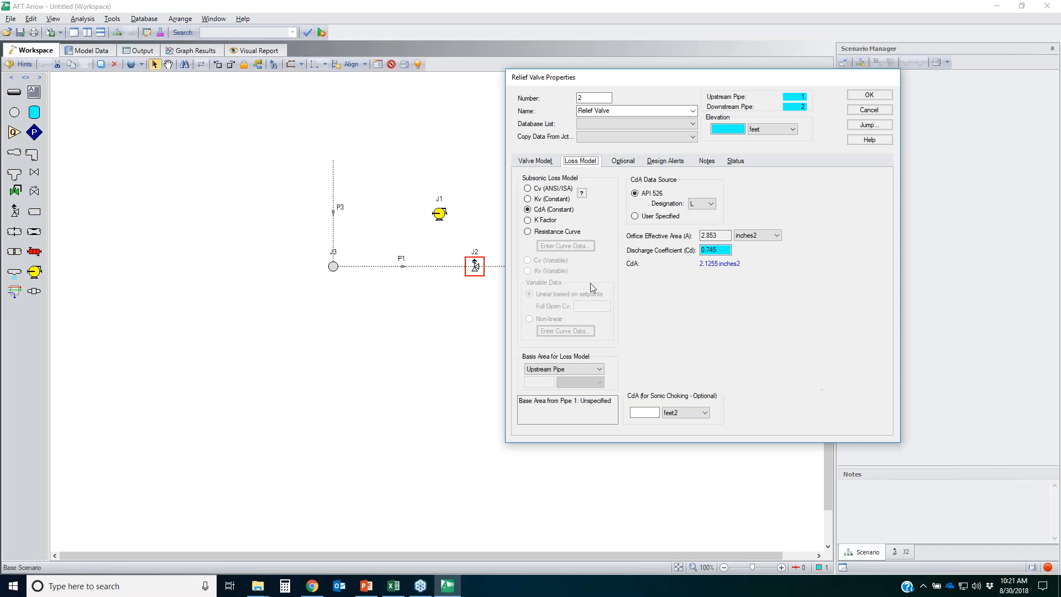
# - Circle the orifice area, discharge coefficient and resulting CdA of the relief valve, and clear the markup
pyautogui.click(1060, 246)
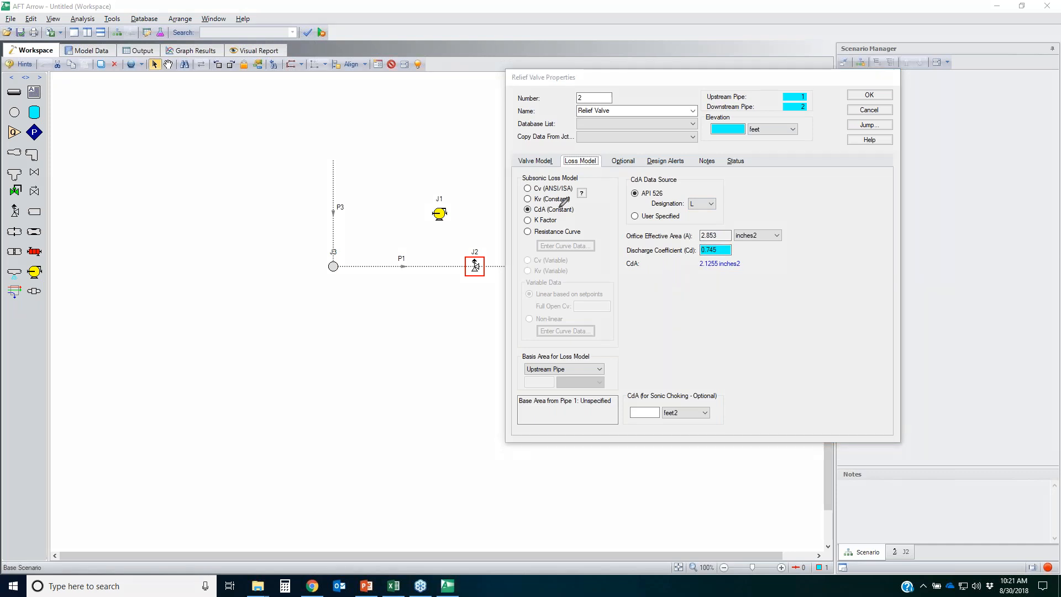
pyautogui.moveTo(618, 228)
pyautogui.mouseDown()
pyautogui.moveTo(829, 227)
pyautogui.moveTo(585, 251)
pyautogui.moveTo(618, 233)
pyautogui.moveTo(746, 255)
pyautogui.moveTo(737, 271)
pyautogui.moveTo(634, 272)
pyautogui.moveTo(619, 259)
pyautogui.mouseUp()
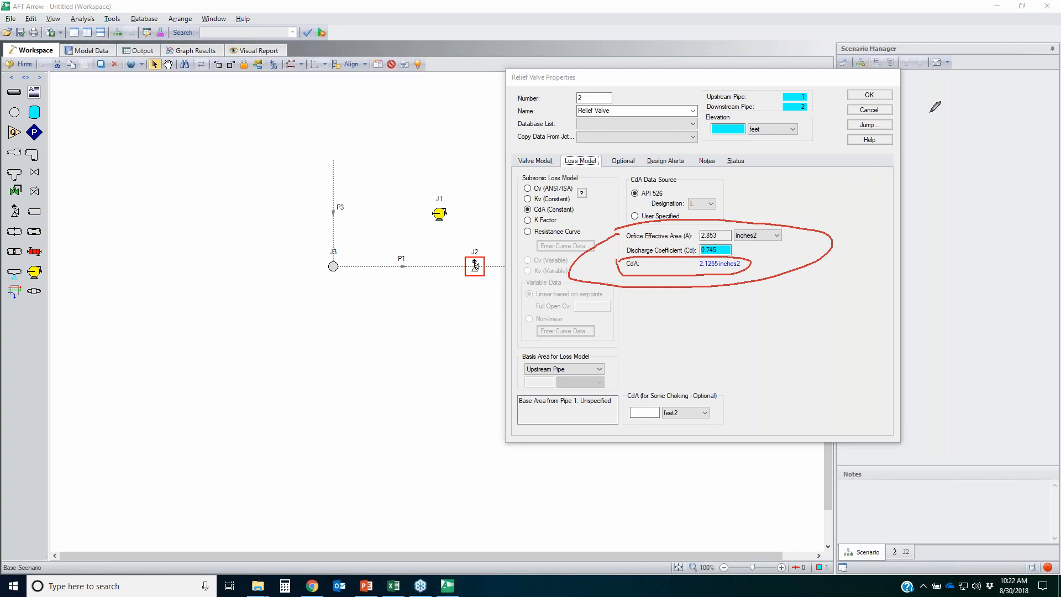
pyautogui.press('Escape')
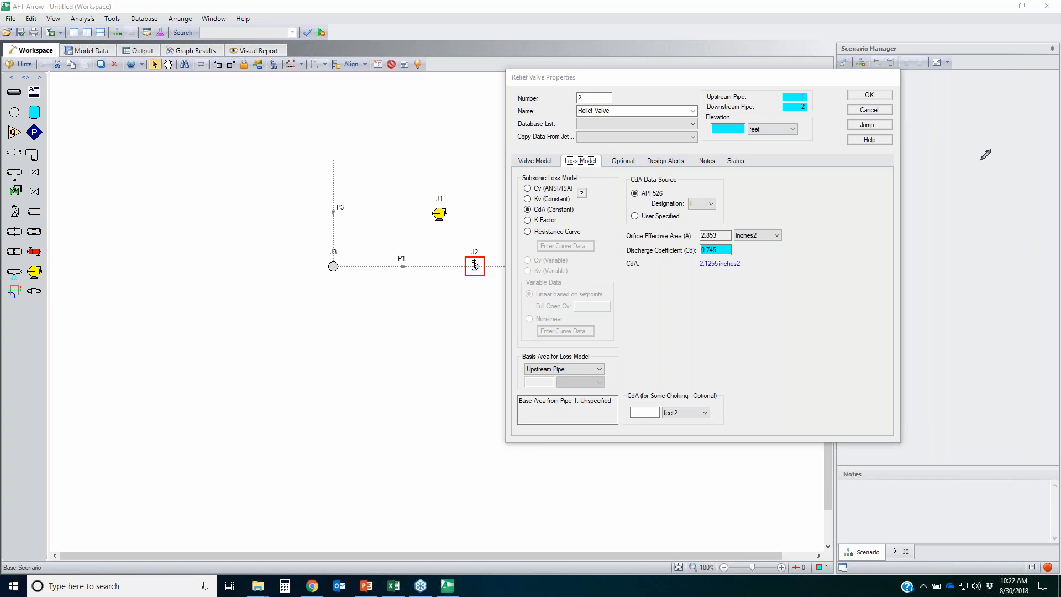
# - Close the relief valve properties without saving, and start the PowerPoint slide show at the Relief Valve Property Window slide
pyautogui.click(851, 114)
pyautogui.click(365, 587)
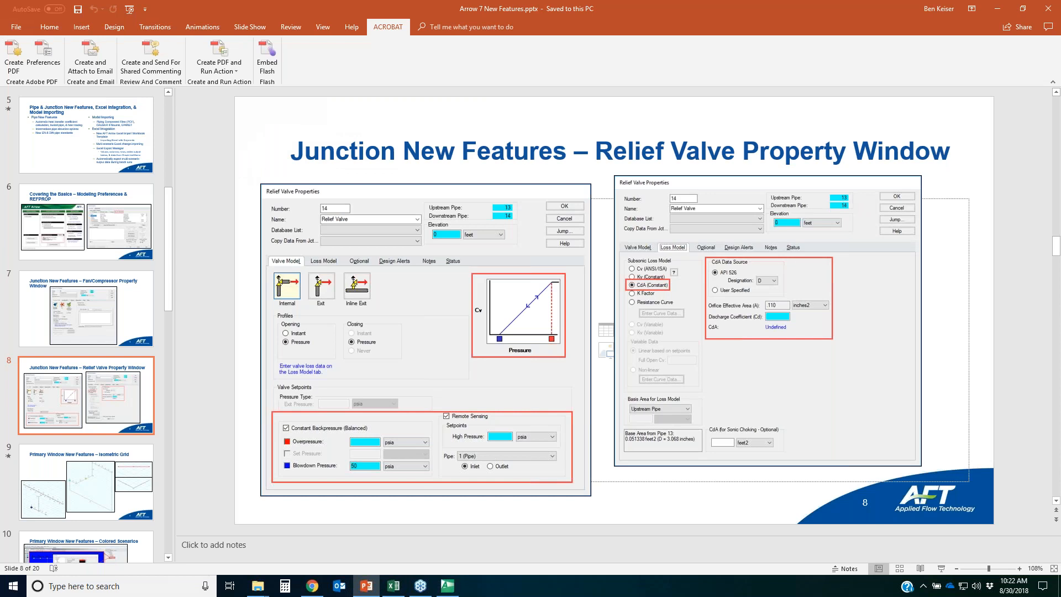
pyautogui.click(941, 569)
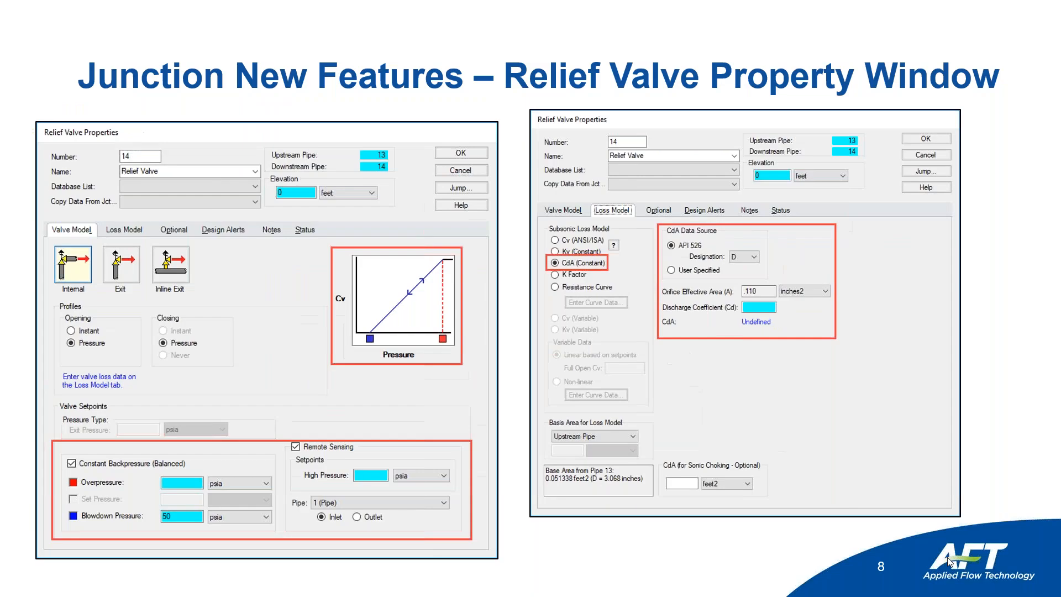
# - Advance to the Isometric Grid slide, mark the pipe's endpoints and bent preview path, clear the markup, and reveal the second picture
pyautogui.press('Right')
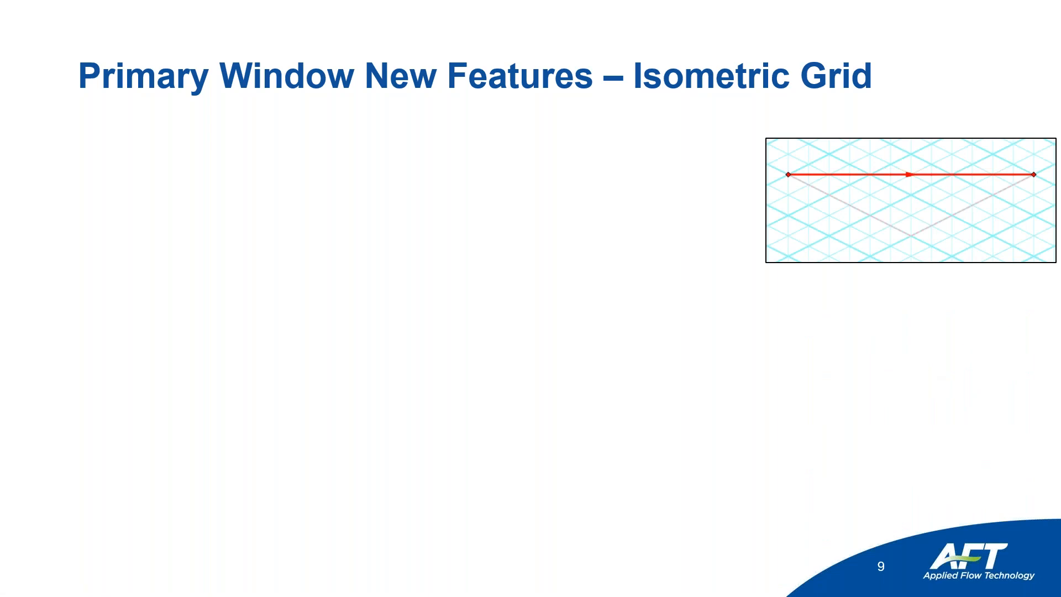
pyautogui.moveTo(789, 167); pyautogui.dragTo(781, 173)
pyautogui.moveTo(1030, 160); pyautogui.dragTo(1013, 176)
pyautogui.moveTo(795, 180)
pyautogui.mouseDown()
pyautogui.moveTo(912, 221)
pyautogui.moveTo(1033, 180)
pyautogui.mouseUp()
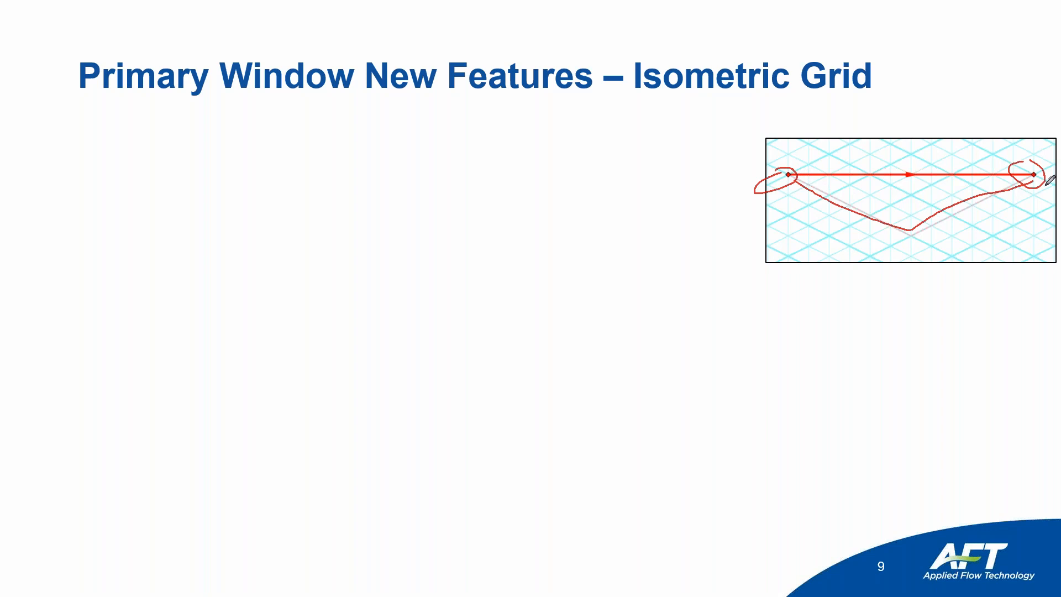
pyautogui.press('Escape')
pyautogui.click(958, 364)
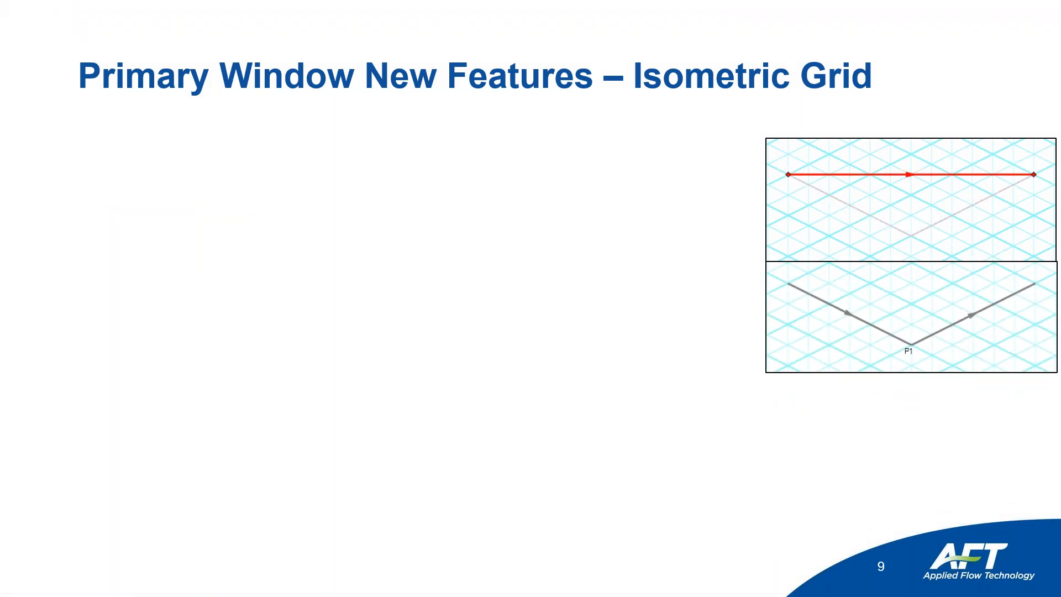
# - Switch back to AFT Arrow and delete everything from the workspace
pyautogui.hotkey('alt', 'Tab')
pyautogui.hotkey('ctrl', 'a')
pyautogui.press('Delete')
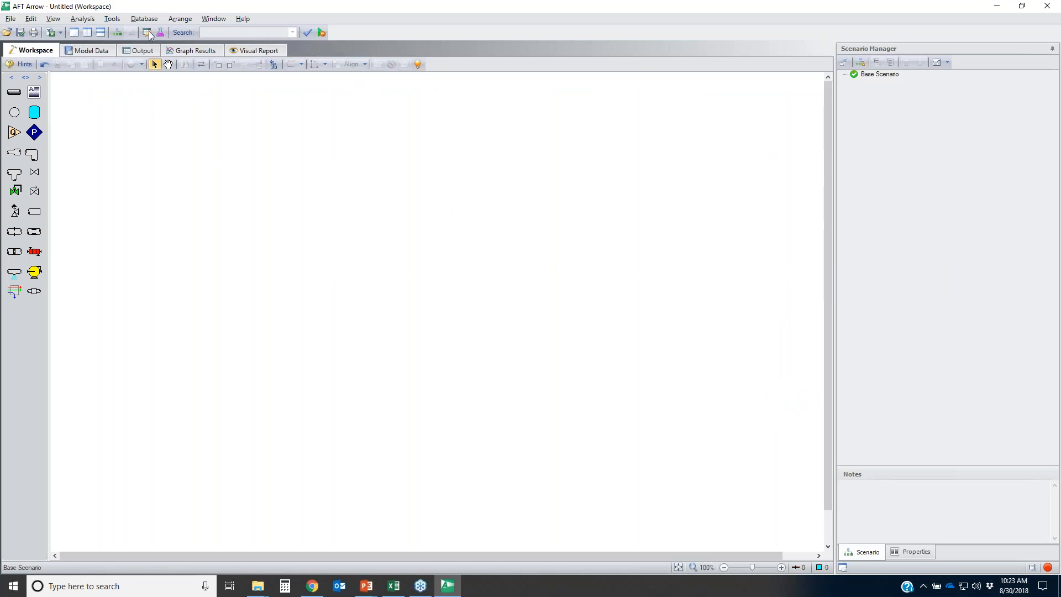
# - Show the workspace grid and set the pipe drawing mode to Isometric
pyautogui.click(180, 19)
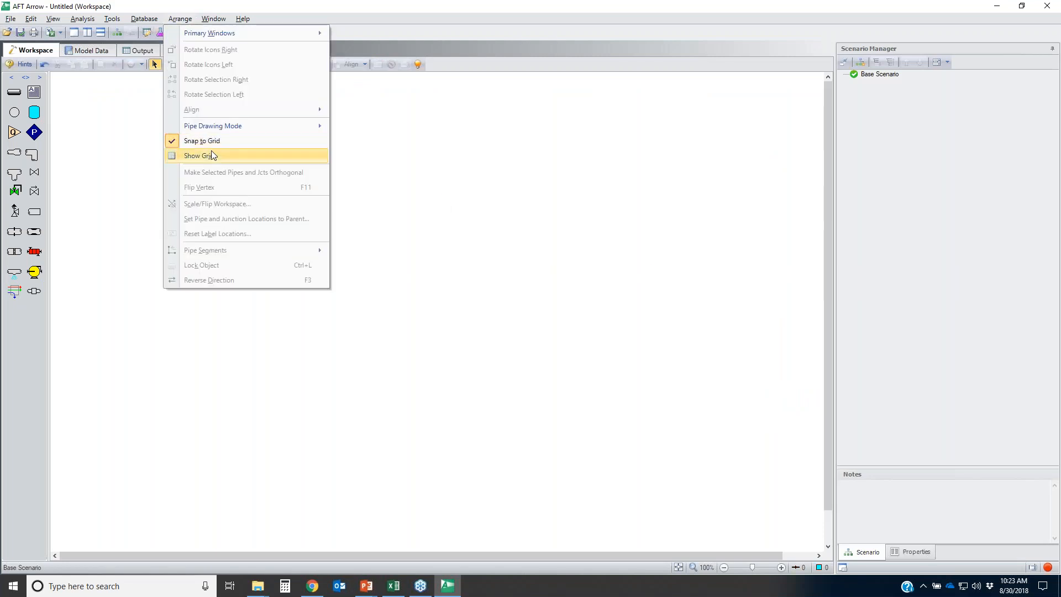
pyautogui.click(212, 155)
pyautogui.click(184, 20)
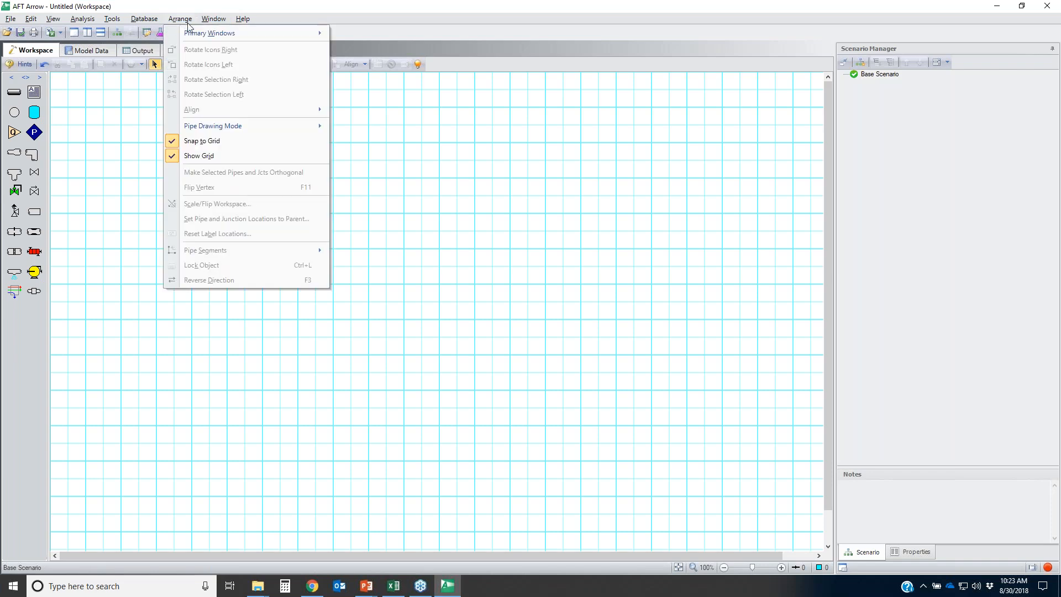
pyautogui.moveTo(256, 134)
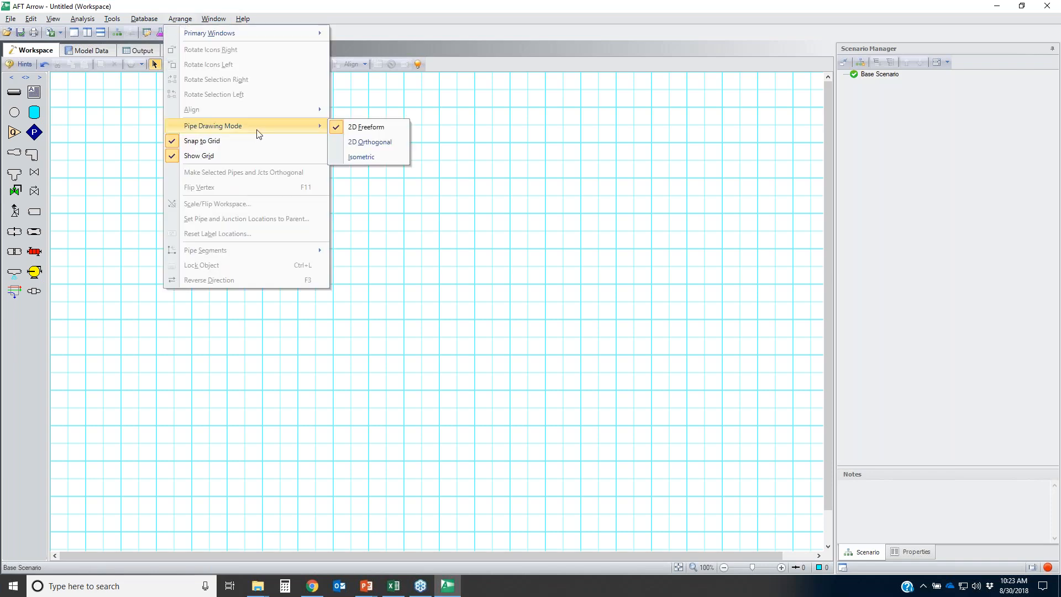
pyautogui.click(382, 157)
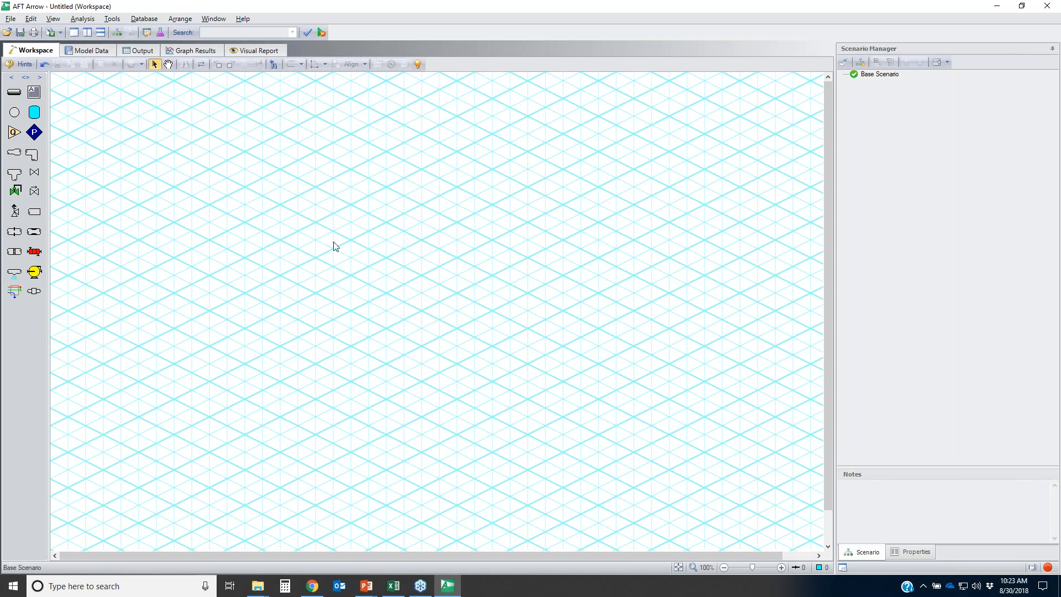
# - Draw an isometric pipe in the middle of the workspace, flipping its bend so it drops vertically and then rises diagonally
pyautogui.click(8, 95)
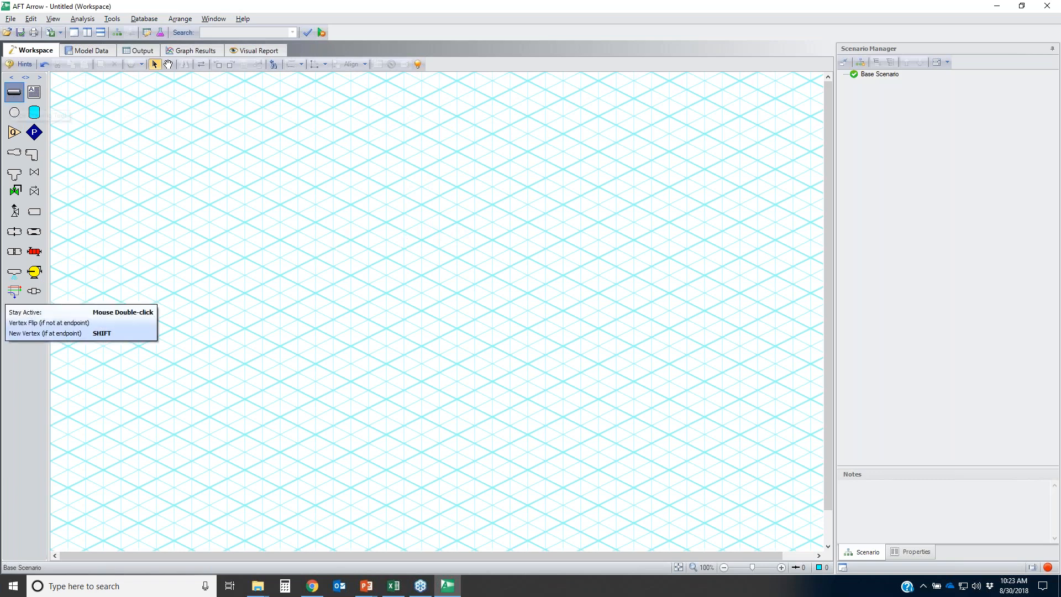
pyautogui.moveTo(280, 239); pyautogui.dragTo(560, 231)
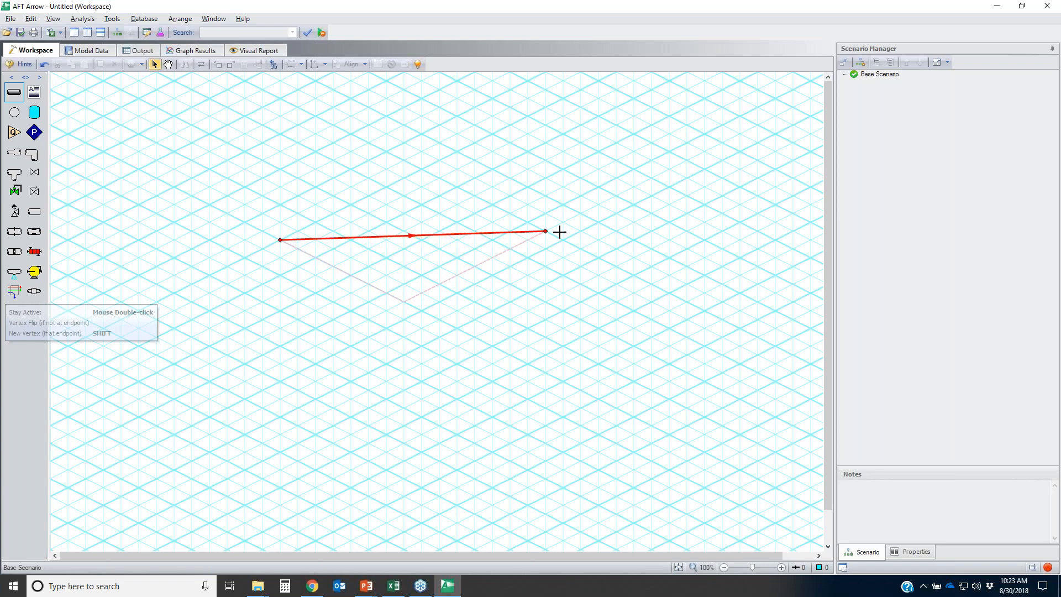
pyautogui.moveTo(559, 232)
pyautogui.mouseDown()
pyautogui.moveTo(564, 241)
pyautogui.moveTo(564, 229)
pyautogui.mouseUp()
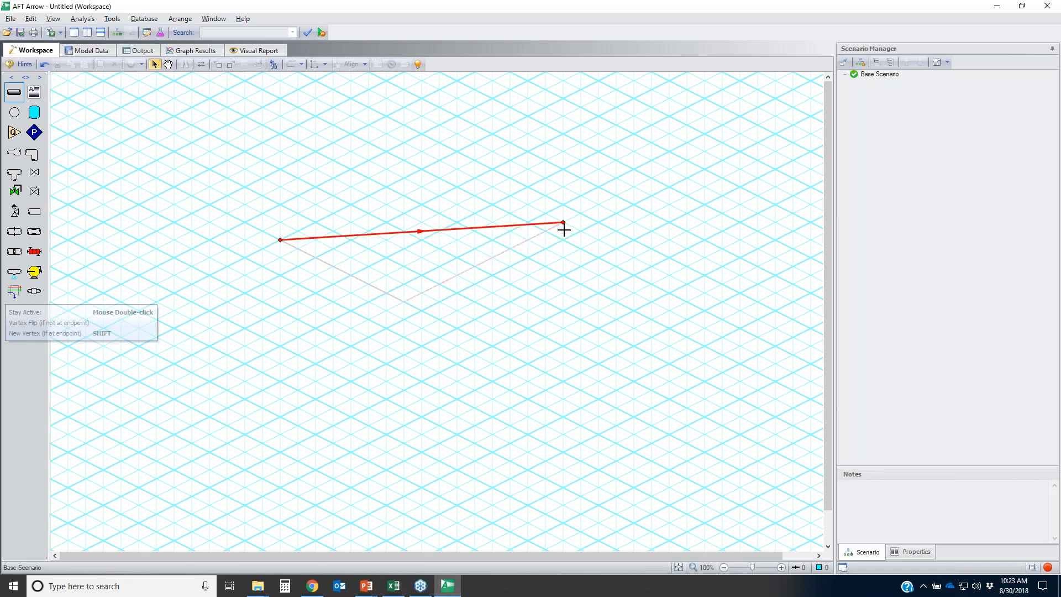
pyautogui.scroll(-1, 563, 229)
pyautogui.moveTo(563, 229); pyautogui.dragTo(564, 230)
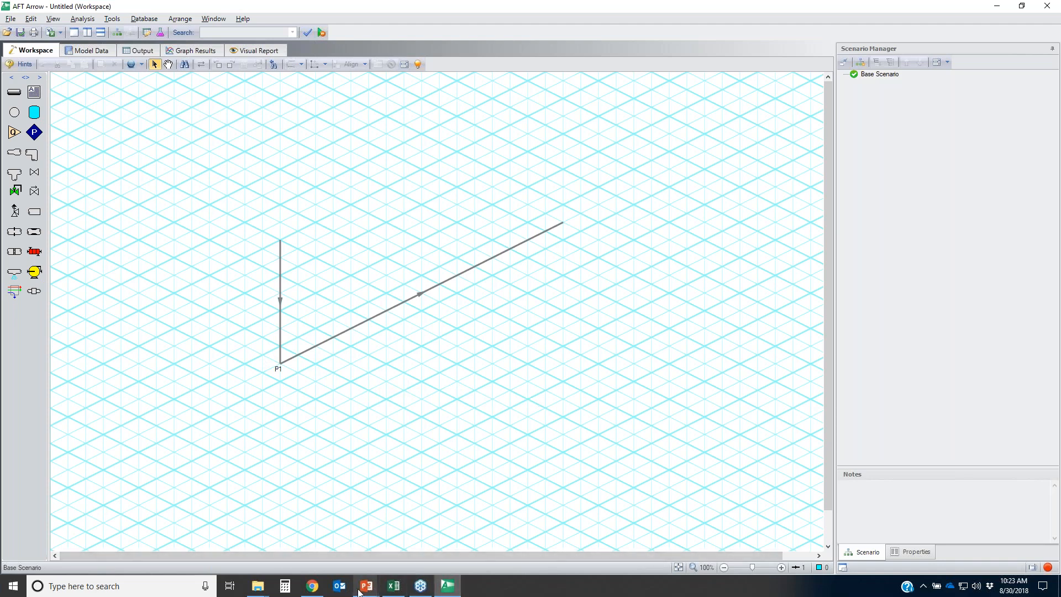
# - Return to the PowerPoint slide show, circle junctions J2, J5 and J6 to J8 in the isometric piping example, and clear the markup
pyautogui.moveTo(366, 586)
pyautogui.moveTo(408, 547)
pyautogui.click(376, 542)
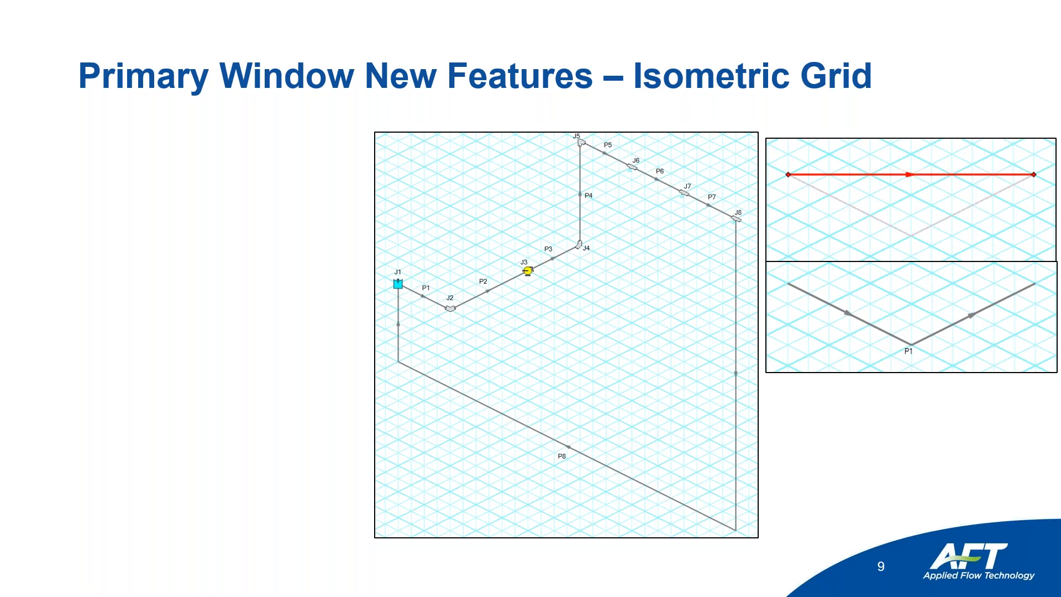
pyautogui.moveTo(467, 307)
pyautogui.mouseDown()
pyautogui.moveTo(437, 307)
pyautogui.moveTo(454, 297)
pyautogui.mouseUp()
pyautogui.moveTo(577, 130)
pyautogui.mouseDown()
pyautogui.moveTo(575, 140)
pyautogui.moveTo(745, 218)
pyautogui.moveTo(635, 185)
pyautogui.moveTo(624, 160)
pyautogui.mouseUp()
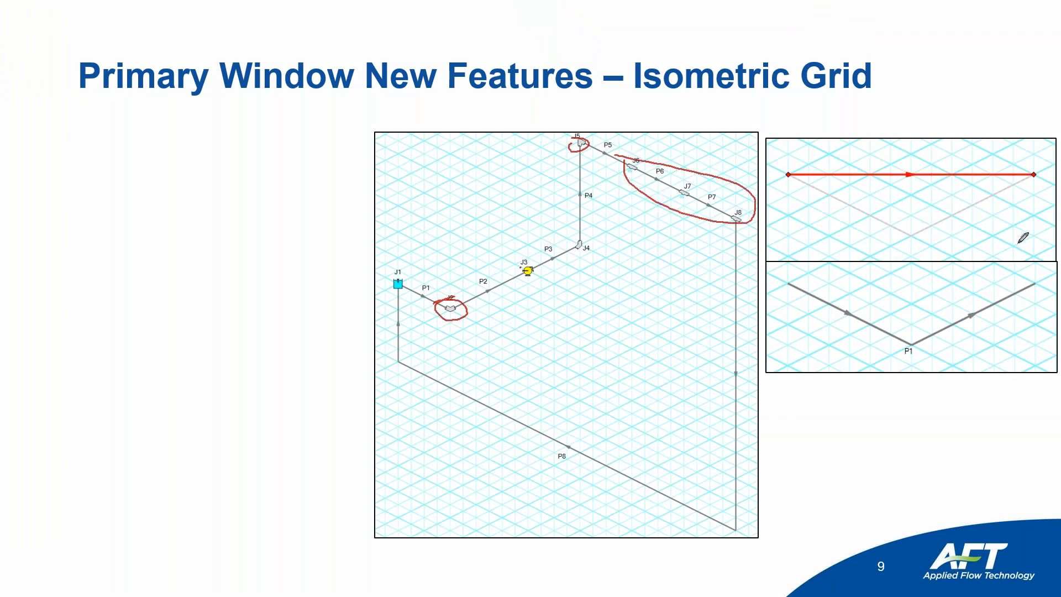
pyautogui.press('e')
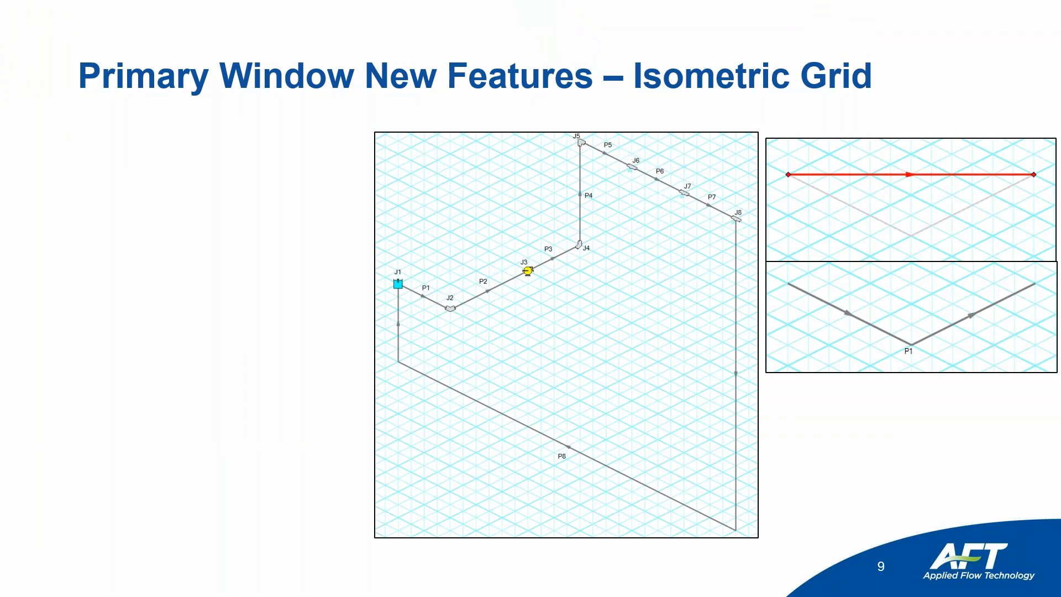
# - Reveal the remaining isometric piping example on the slide and switch to AFT Arrow
pyautogui.click(816, 400)
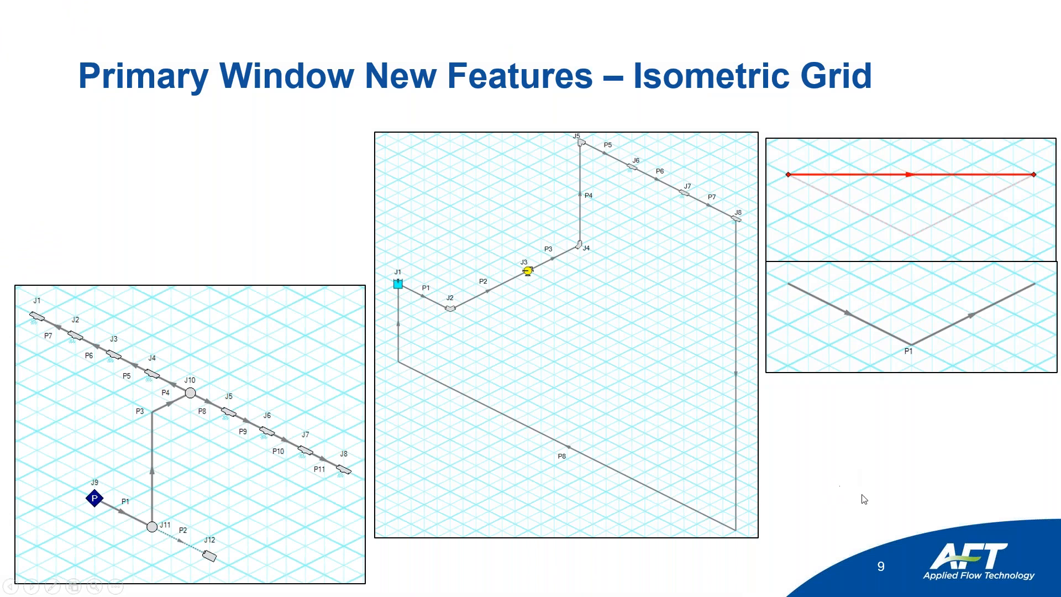
pyautogui.hotkey('alt', 'Tab')
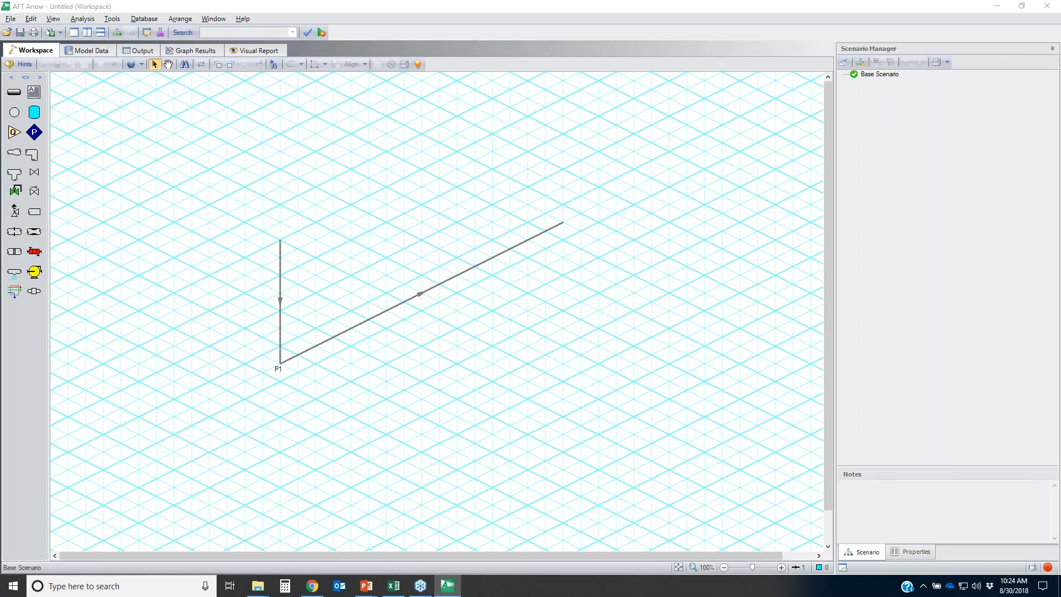
pyautogui.moveTo(330, 348); pyautogui.dragTo(282, 336)
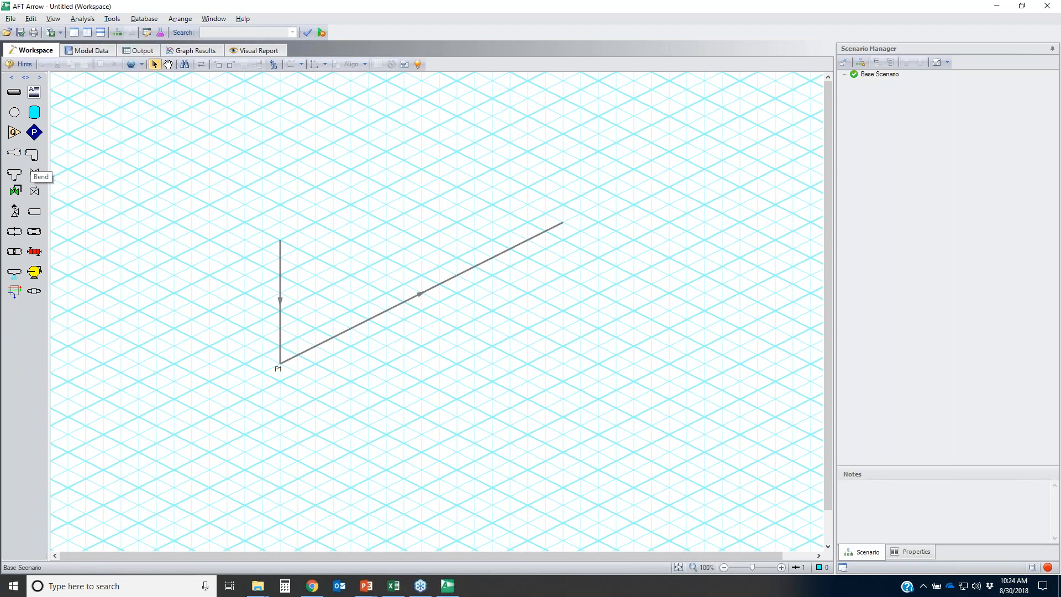
# - Place a Bend junction on the lower corner of the isometric pipe and move the P1 and J1 labels clear of the corner
pyautogui.moveTo(32, 155); pyautogui.dragTo(279, 363)
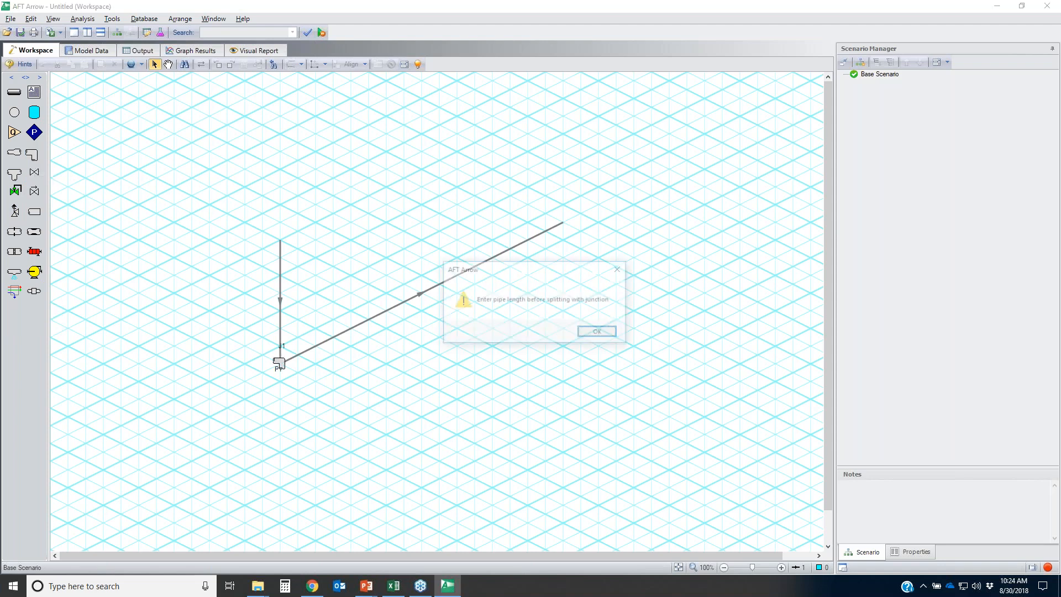
pyautogui.click(590, 330)
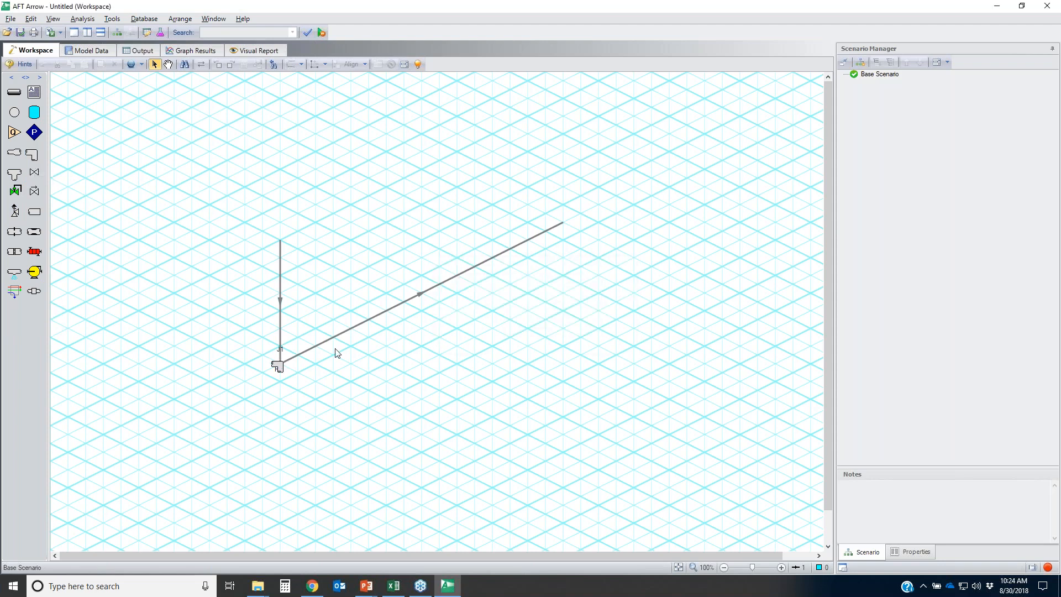
pyautogui.click(277, 362)
pyautogui.moveTo(263, 360); pyautogui.dragTo(255, 368)
pyautogui.click(260, 374)
pyautogui.moveTo(277, 366); pyautogui.dragTo(310, 412)
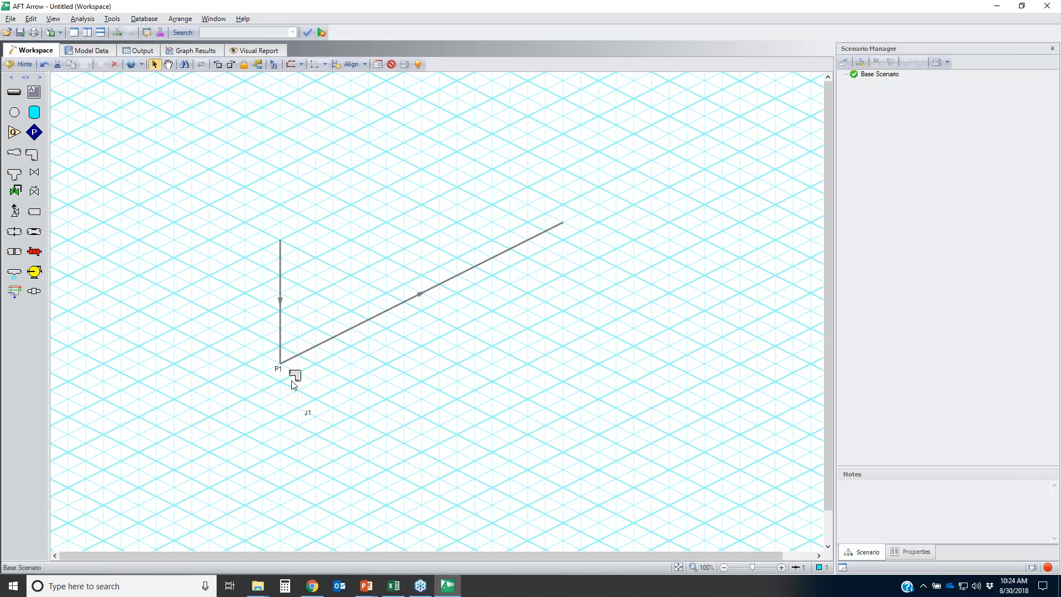
pyautogui.moveTo(280, 371); pyautogui.dragTo(264, 324)
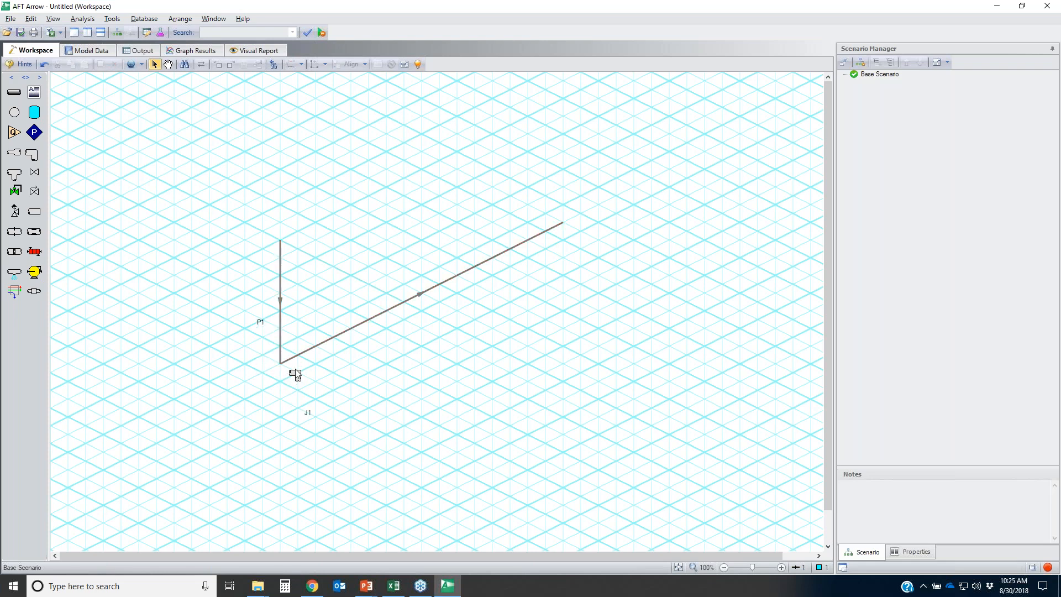
pyautogui.moveTo(294, 376); pyautogui.dragTo(280, 365)
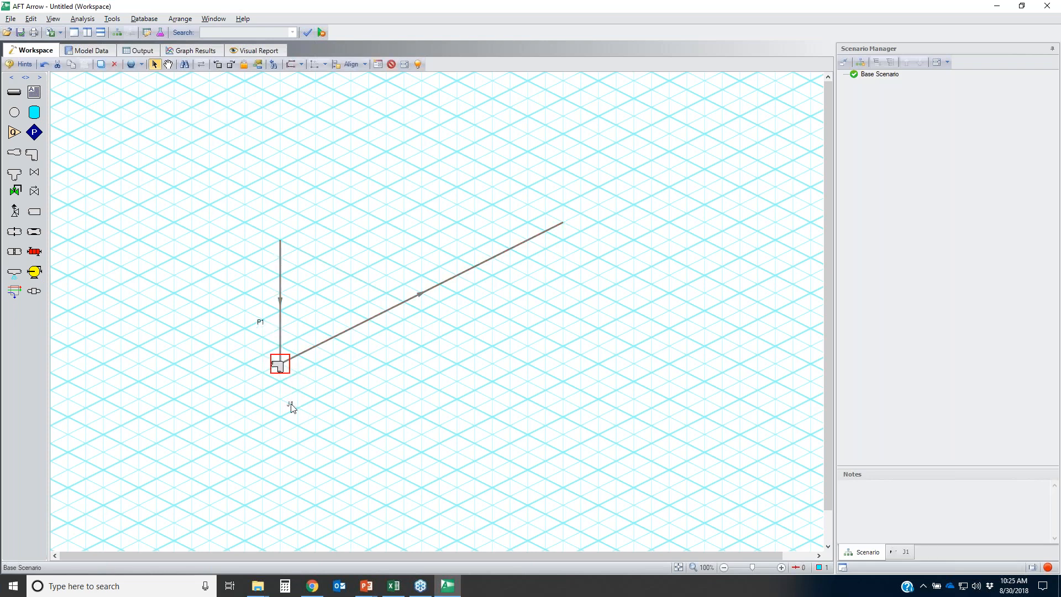
pyautogui.click(361, 383)
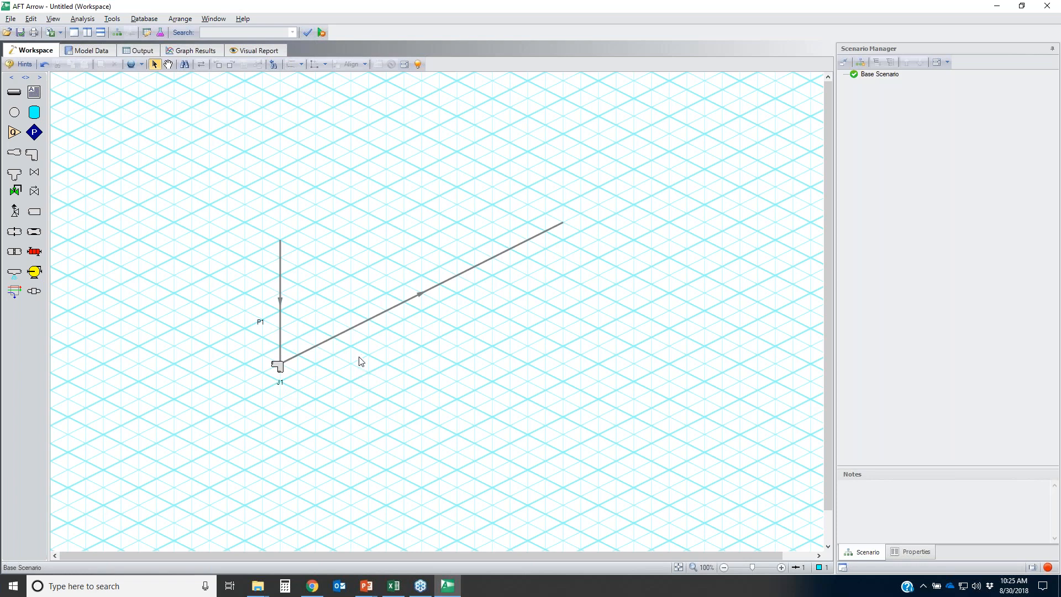
# - Open the icon customization for bend J1 and try icon 22 in several rotations
pyautogui.rightClick(280, 368)
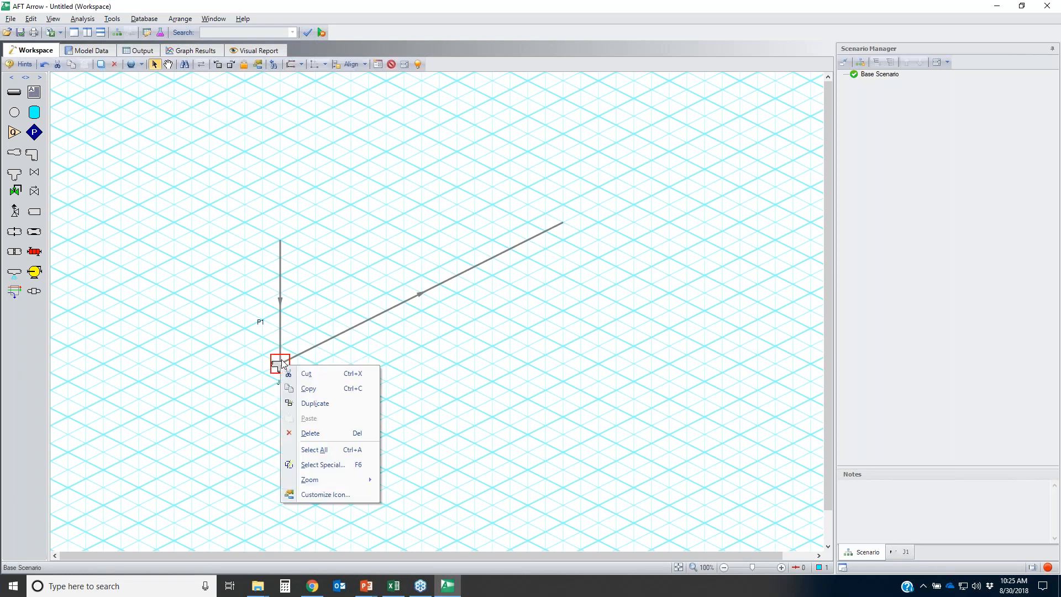
pyautogui.click(342, 494)
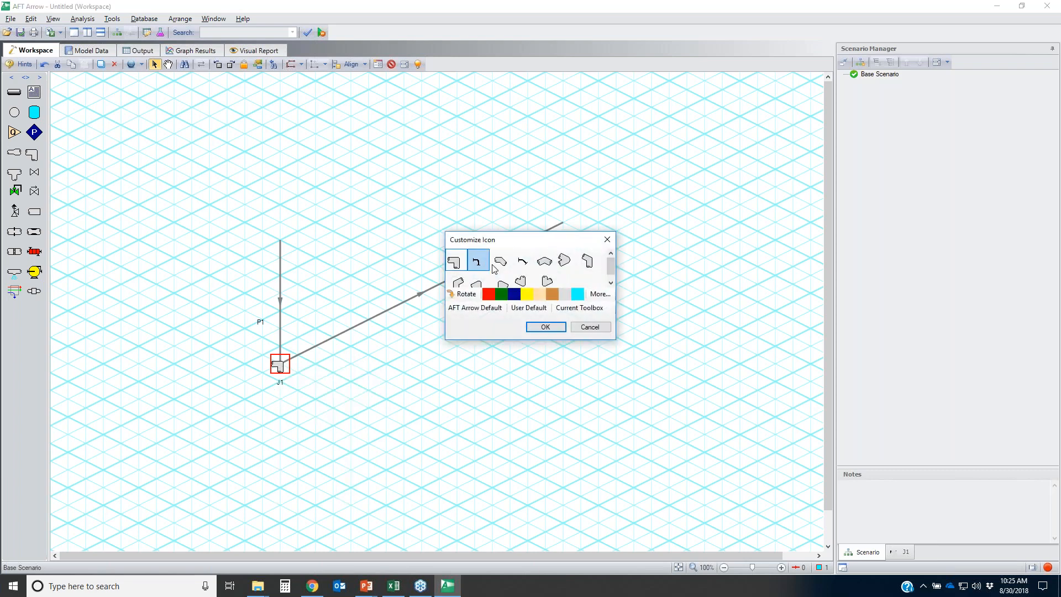
pyautogui.click(551, 263)
pyautogui.click(564, 265)
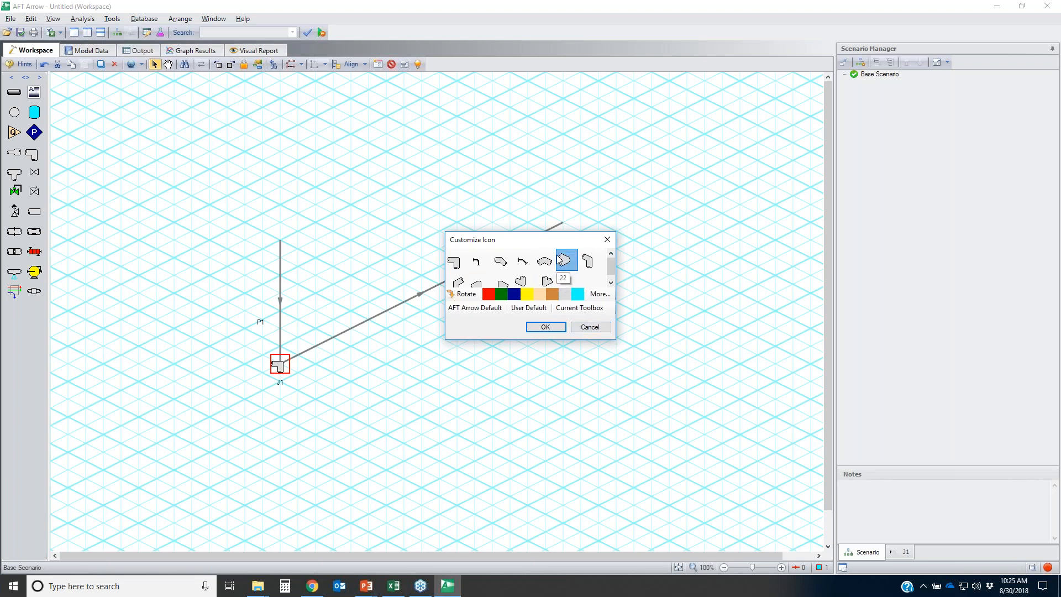
pyautogui.click(458, 297)
pyautogui.click(458, 296)
pyautogui.click(458, 297)
pyautogui.click(458, 297)
pyautogui.click(463, 294)
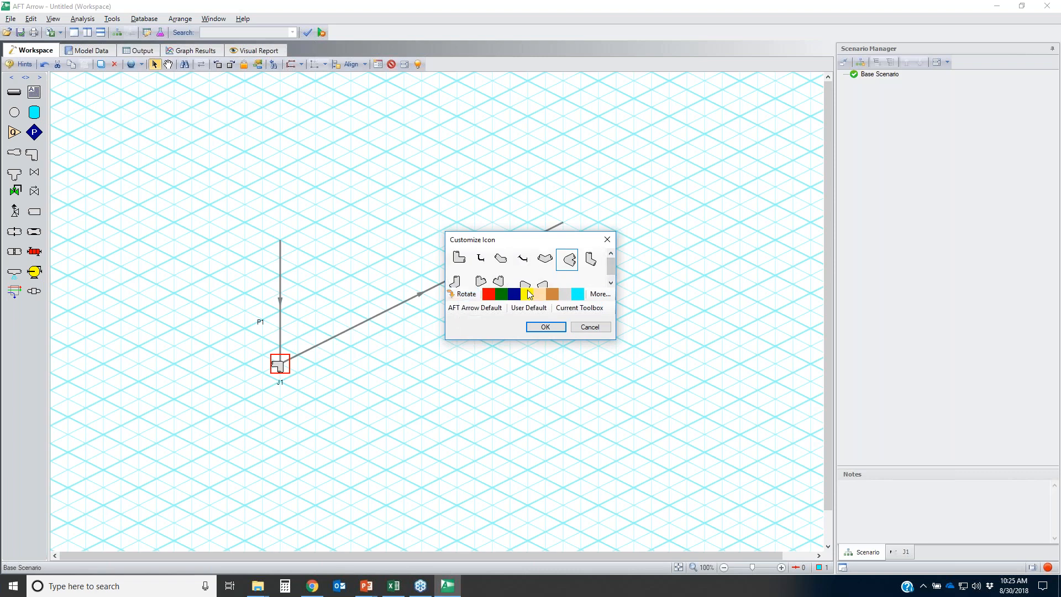
# - Rotate the bend icons, choose one that fits the vertical and diagonal pipe legs, and apply it to J1
pyautogui.click(454, 280)
pyautogui.click(465, 294)
pyautogui.click(465, 295)
pyautogui.click(465, 296)
pyautogui.click(465, 296)
pyautogui.click(465, 296)
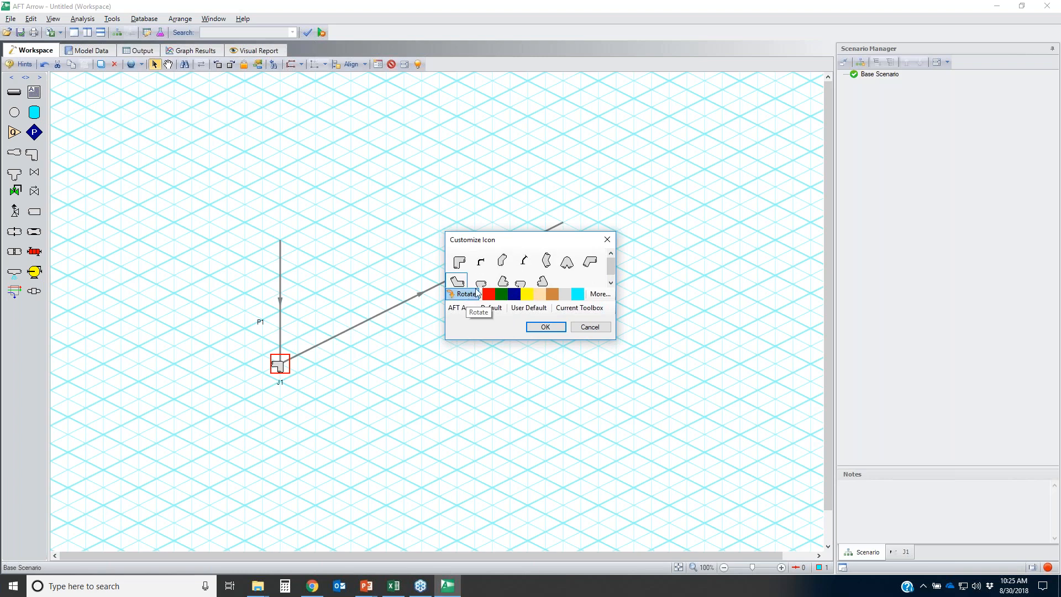
pyautogui.click(506, 284)
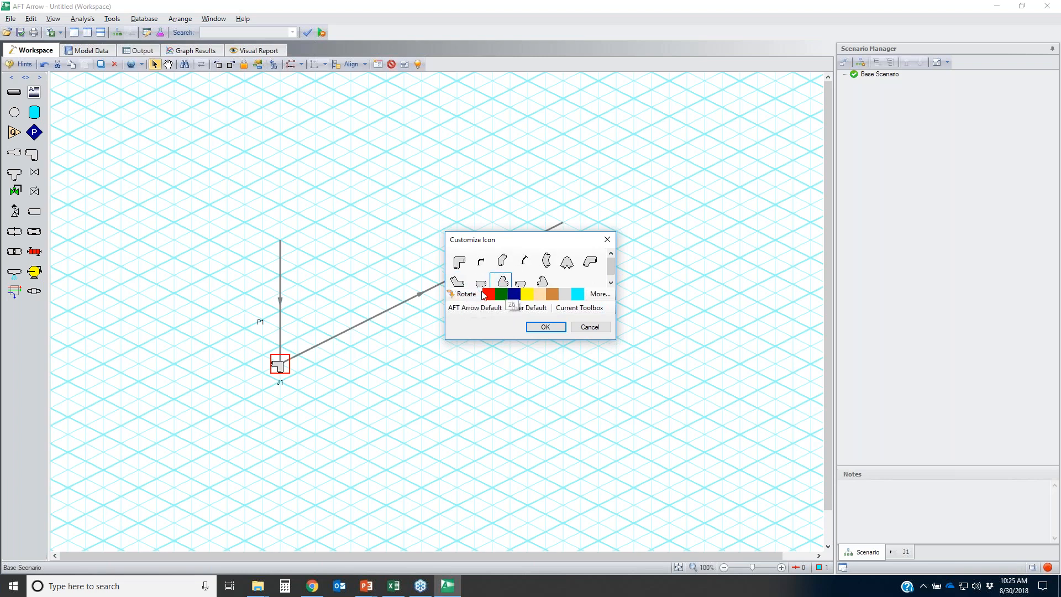
pyautogui.click(470, 295)
pyautogui.click(471, 297)
pyautogui.click(471, 296)
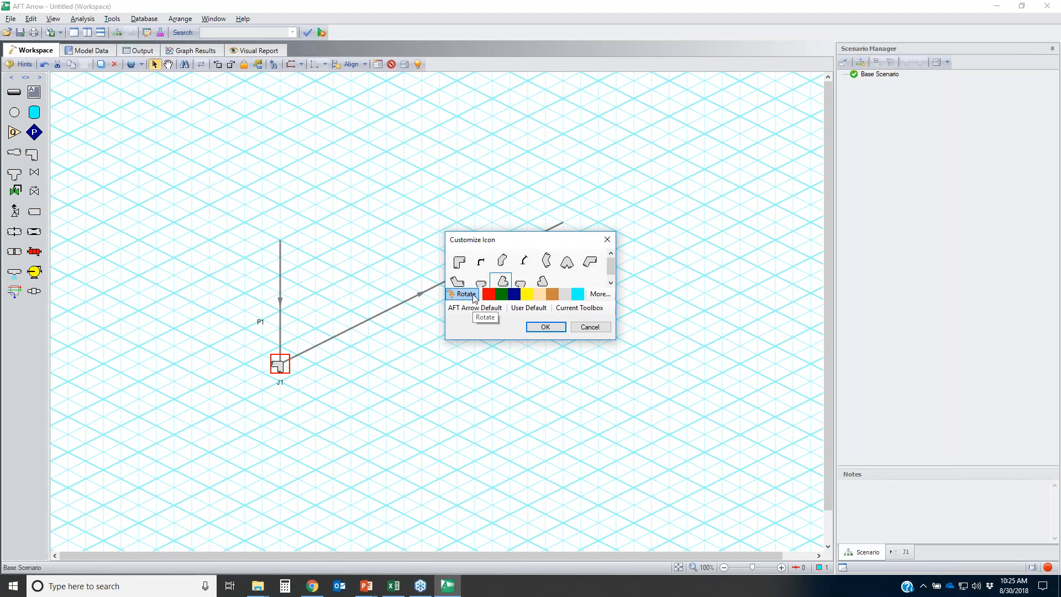
pyautogui.click(544, 327)
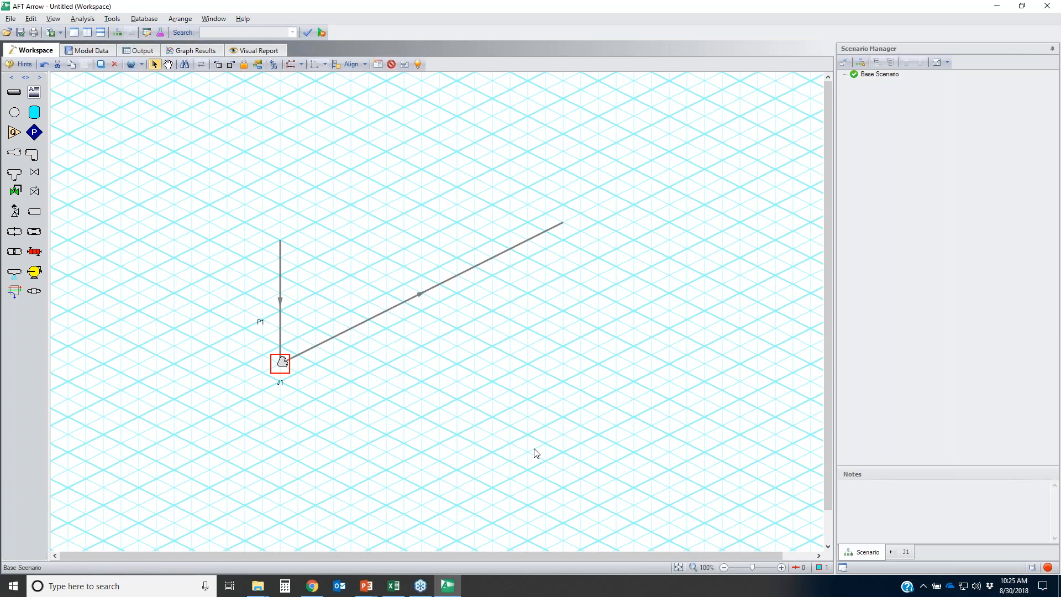
# - Return to the PowerPoint slide show and advance to the Colored Scenarios slide
pyautogui.click(579, 513)
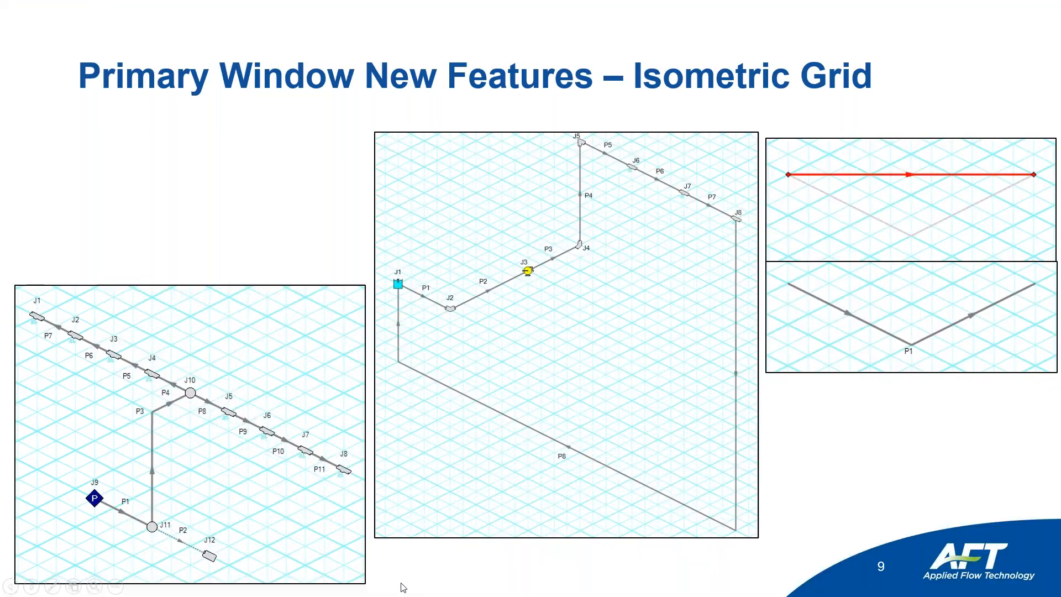
pyautogui.click(491, 525)
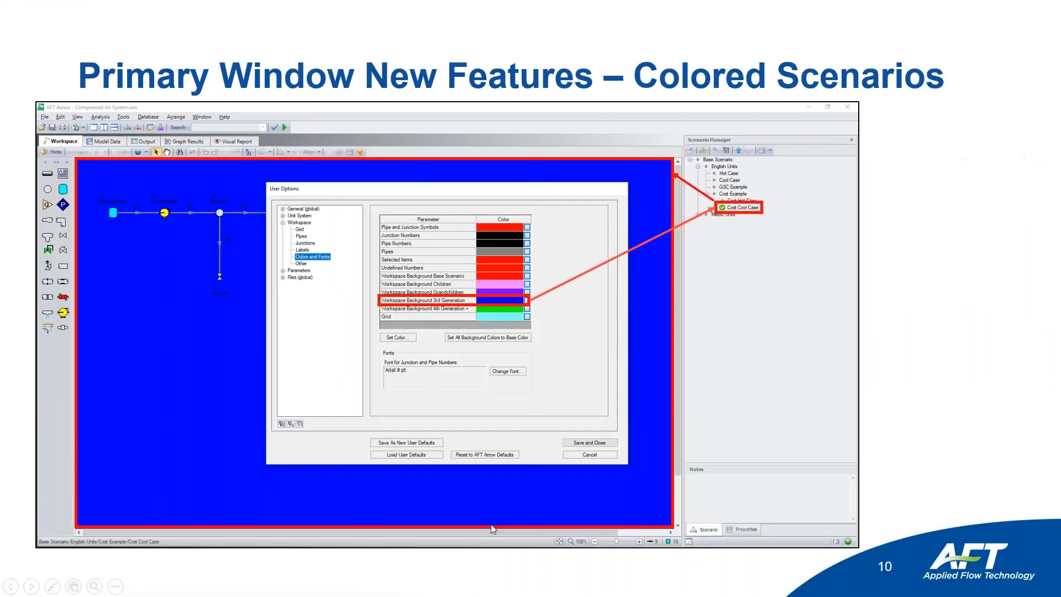
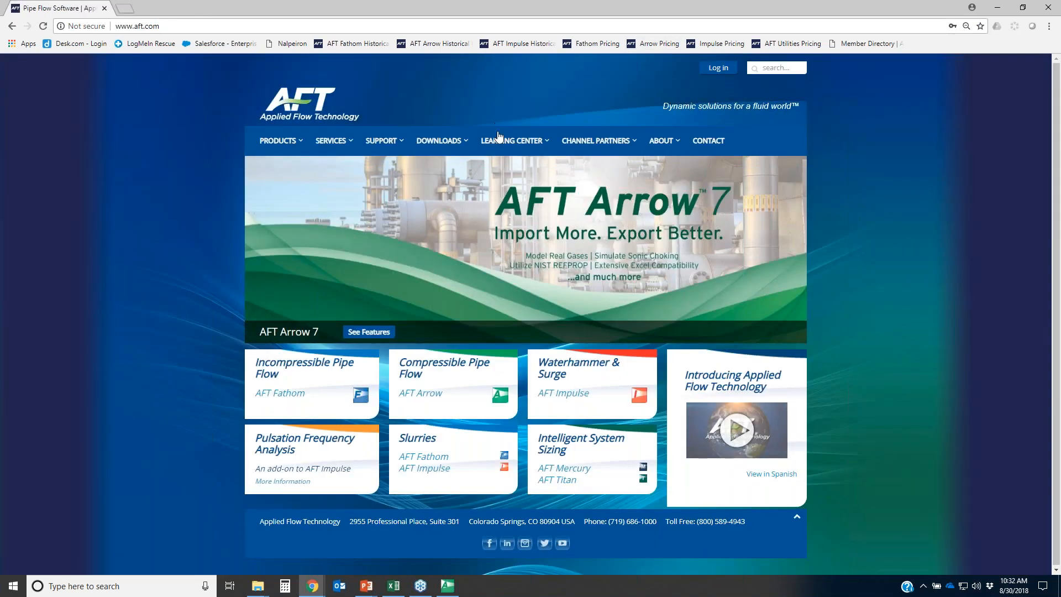
# - Open Tips and Tricks from the AFT website's Learning Center and look through the first page of blog posts
pyautogui.moveTo(508, 141)
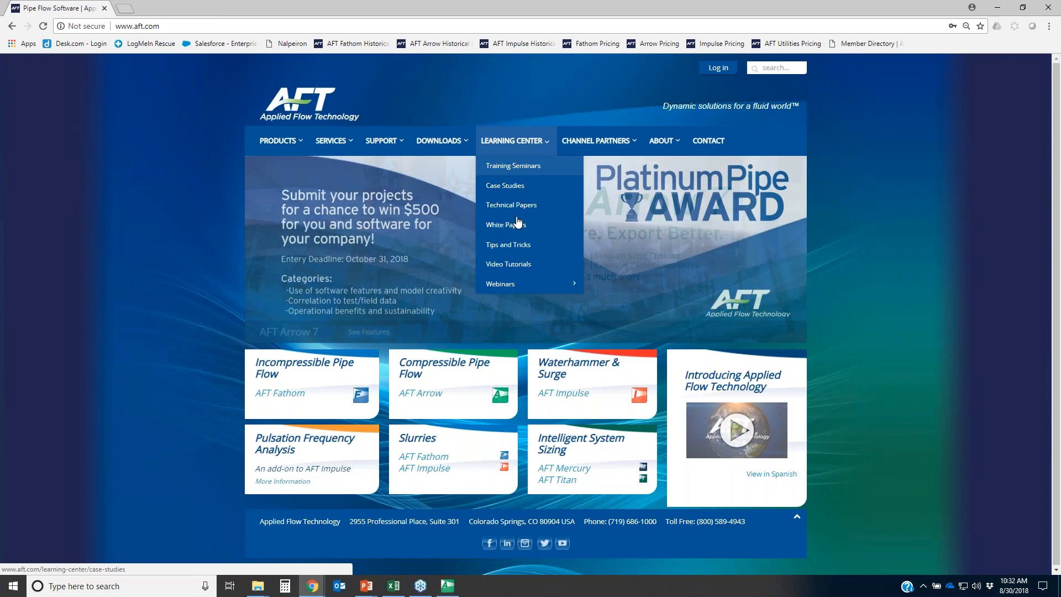
pyautogui.click(507, 244)
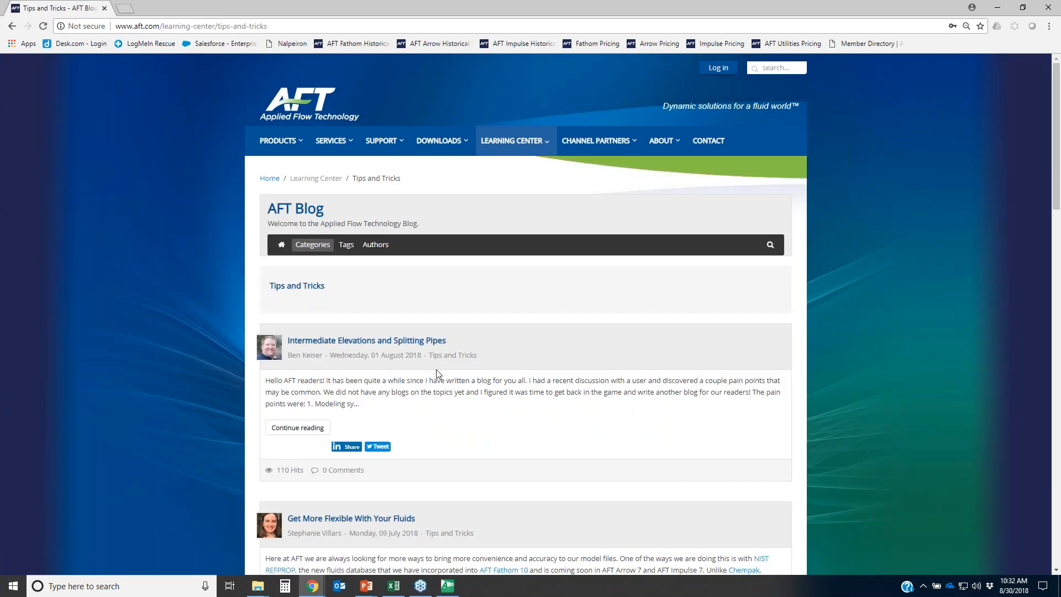
pyautogui.scroll(-1, 484, 409)
pyautogui.scroll(-10, 485, 410)
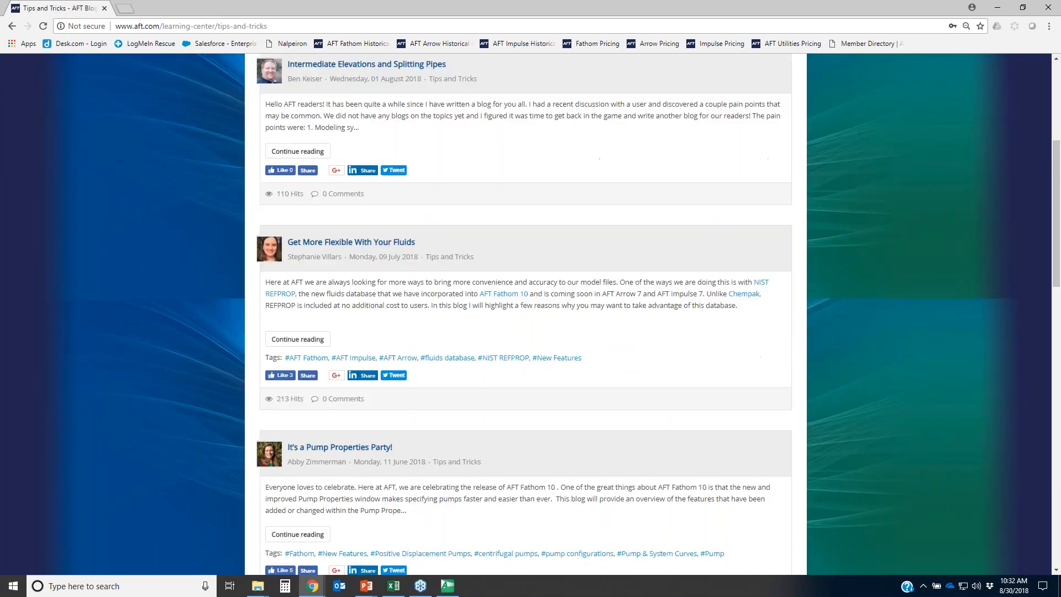
pyautogui.scroll(-5, 467, 429)
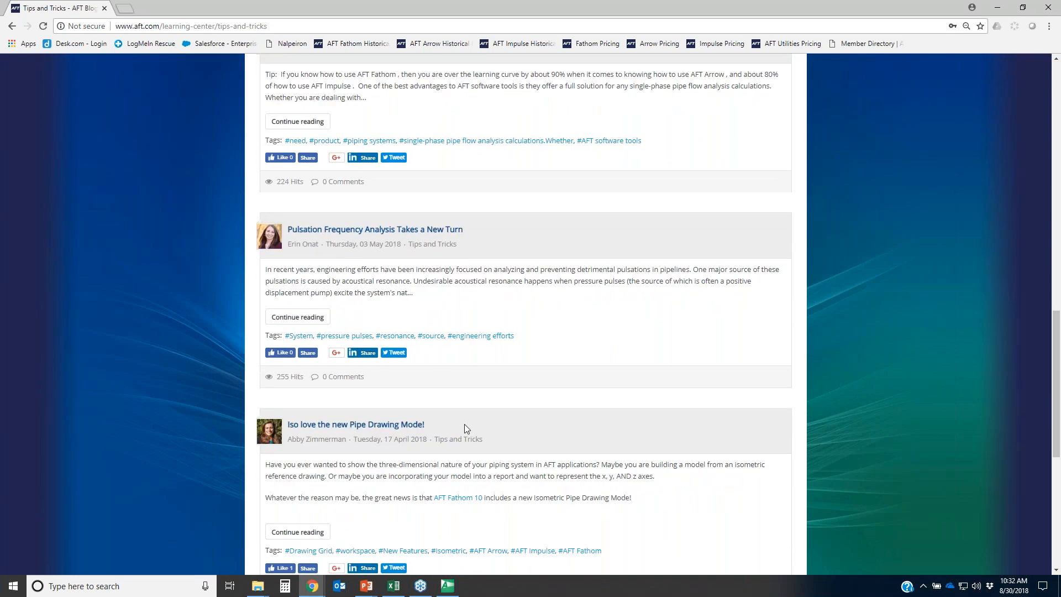
pyautogui.scroll(-7, 459, 418)
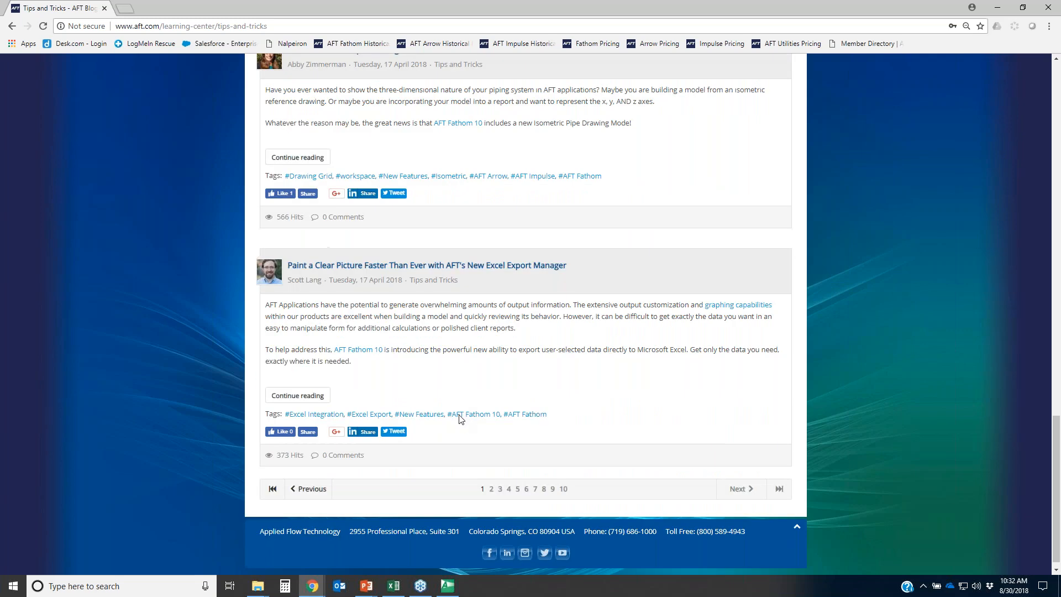
# - Browse the posts on pages 4, 3 and 5 of the Tips and Tricks blog
pyautogui.click(509, 478)
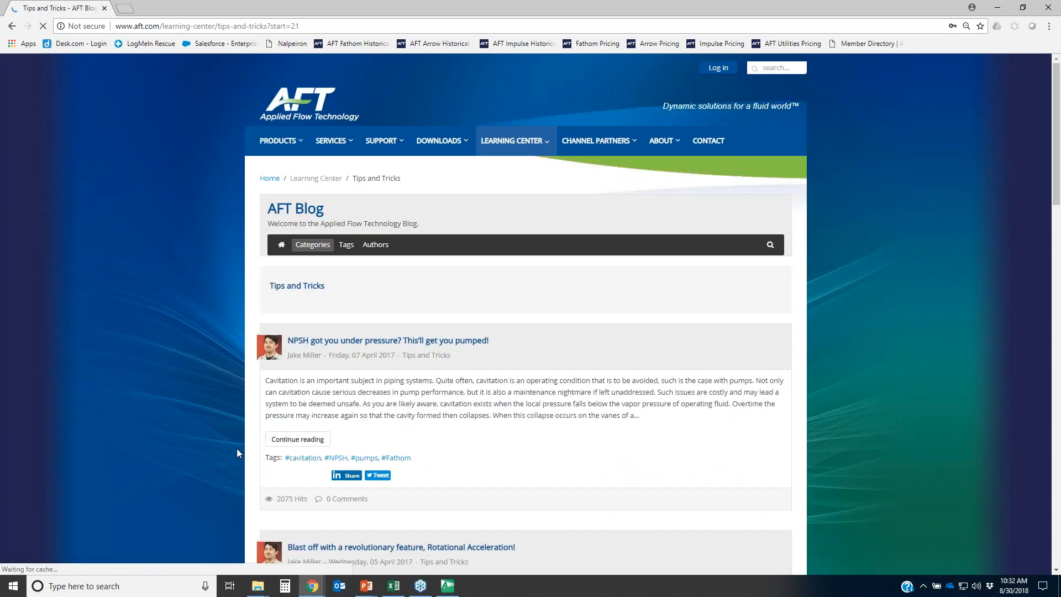
pyautogui.scroll(-12, 238, 450)
pyautogui.scroll(-12, 246, 445)
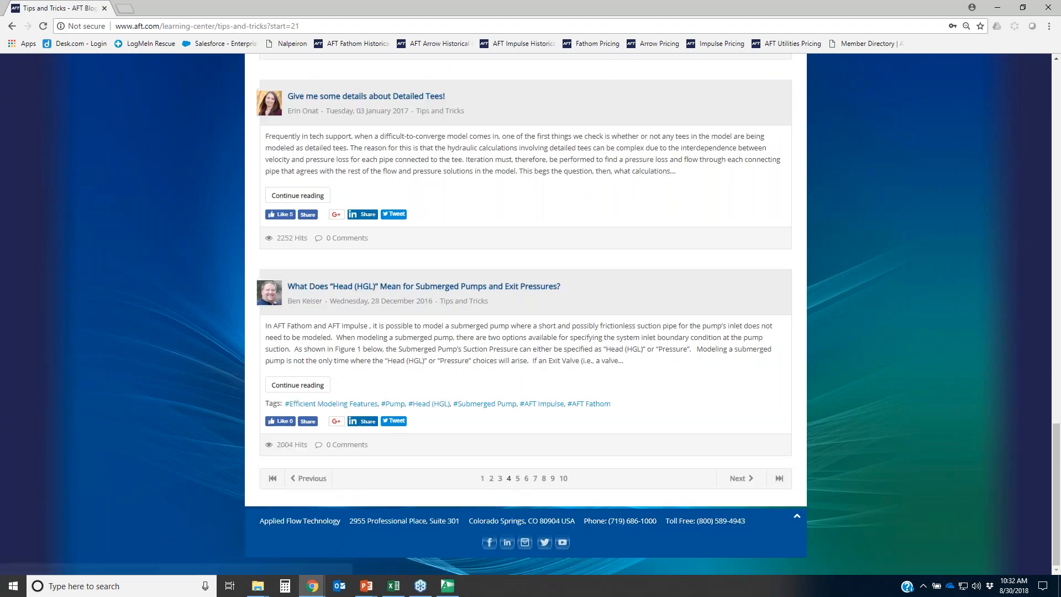
pyautogui.click(518, 479)
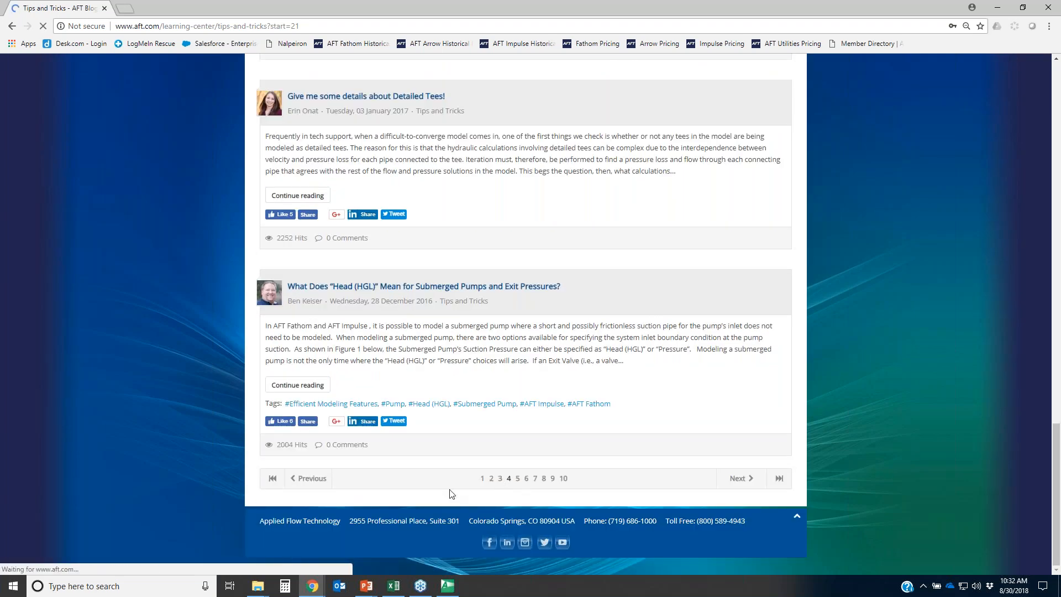
pyautogui.scroll(-4, 179, 470)
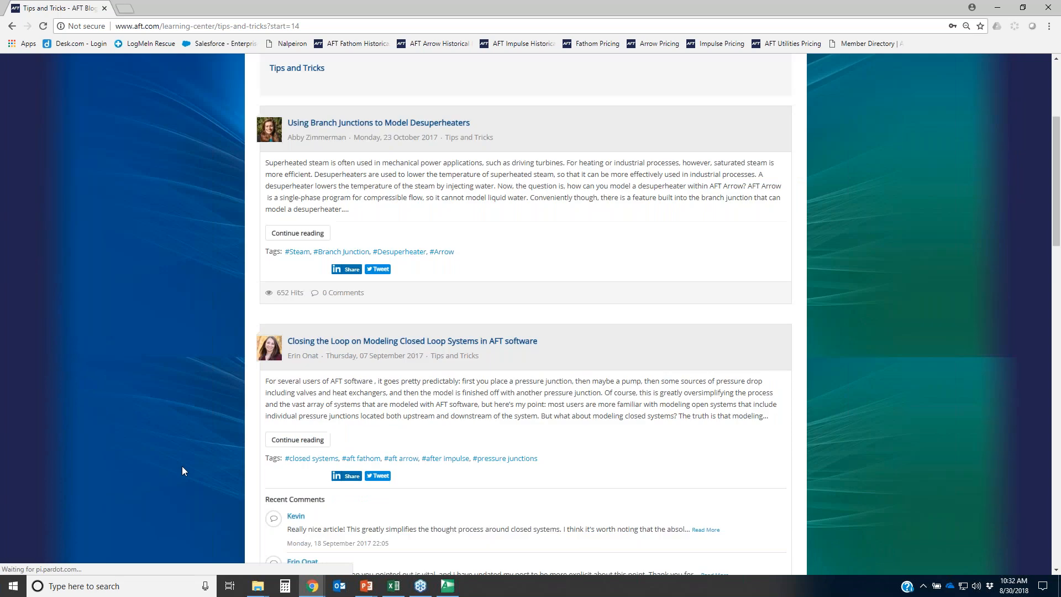
pyautogui.scroll(-16, 183, 470)
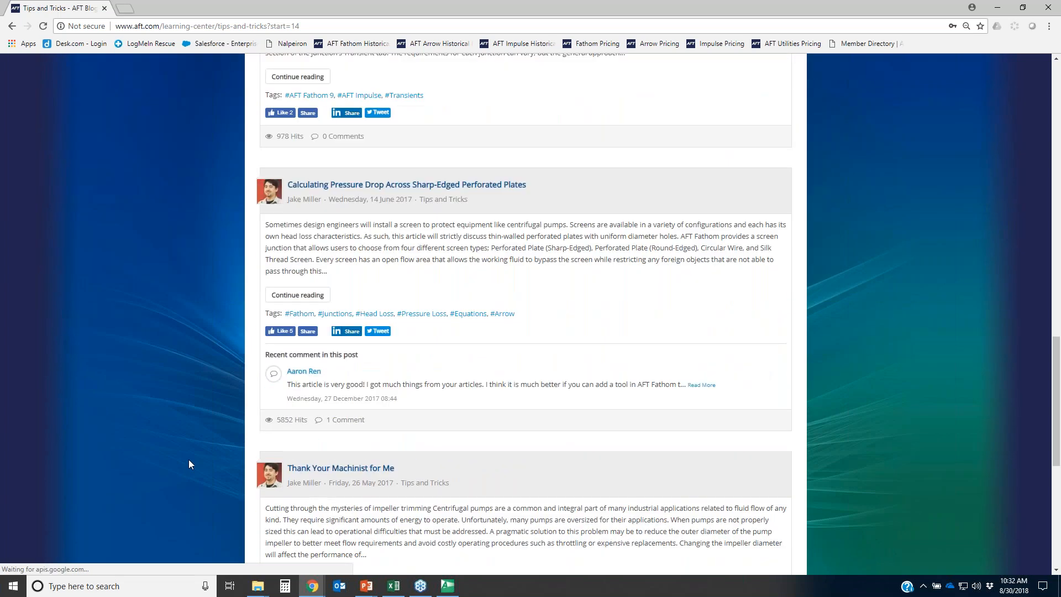
pyautogui.scroll(-7, 190, 458)
pyautogui.click(518, 479)
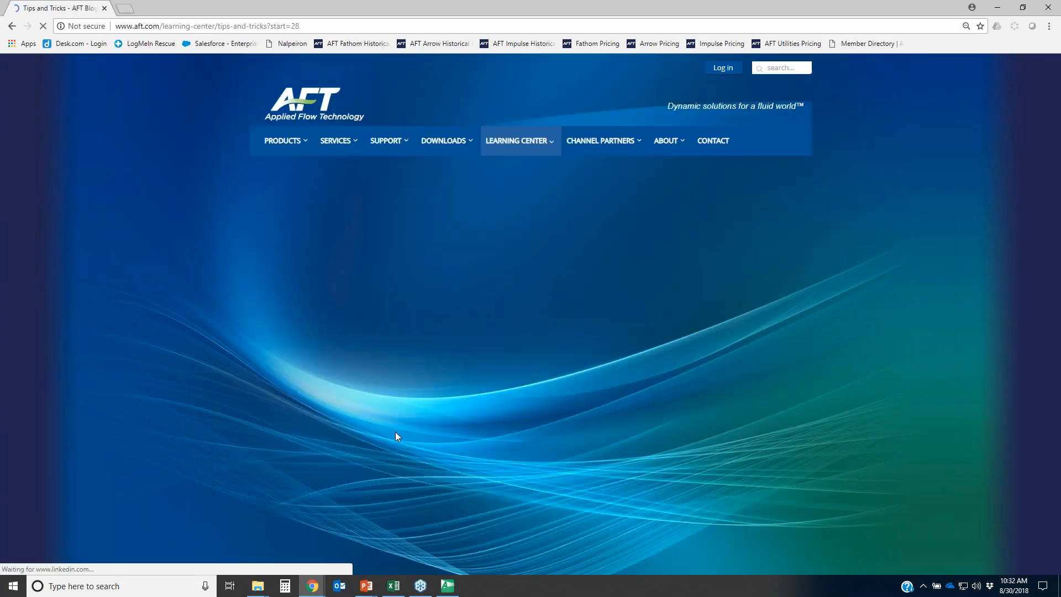
pyautogui.scroll(-11, 252, 460)
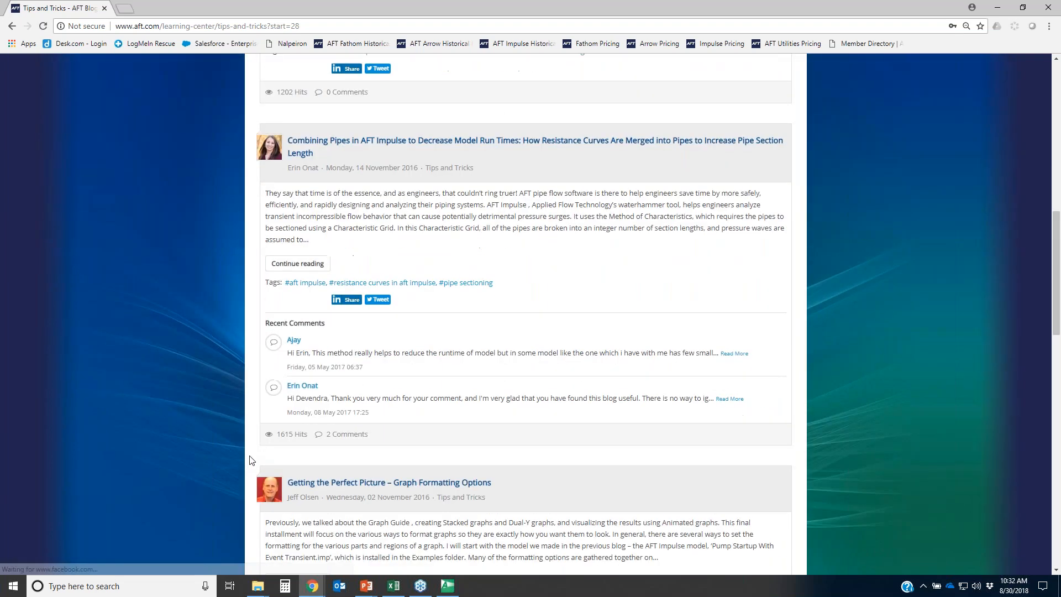
pyautogui.scroll(-20, 252, 460)
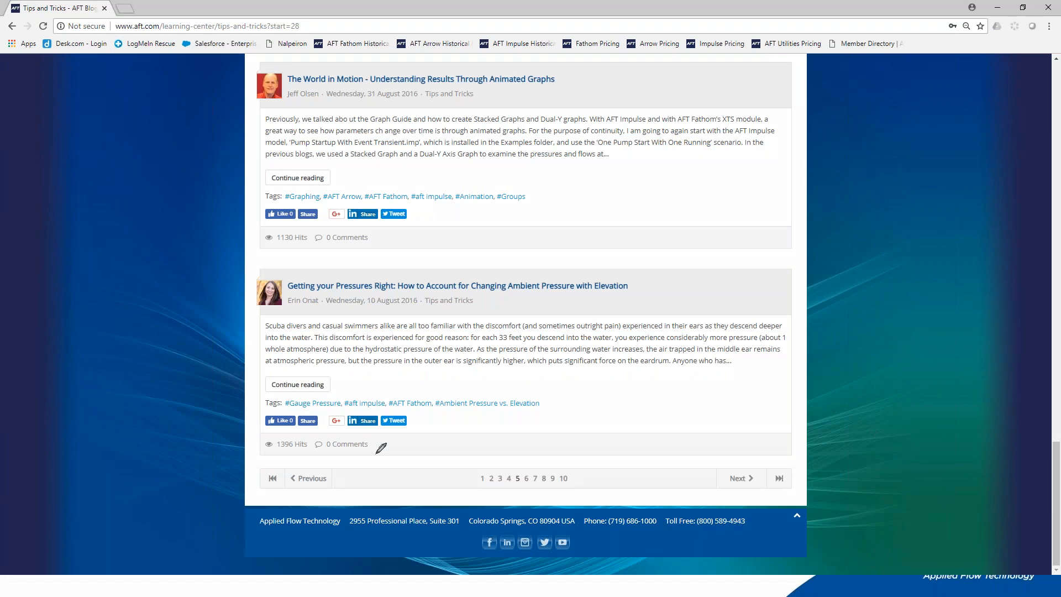
# - Circle the page numbers below the blog posts in red, and clear the markup
pyautogui.moveTo(603, 466); pyautogui.dragTo(509, 456)
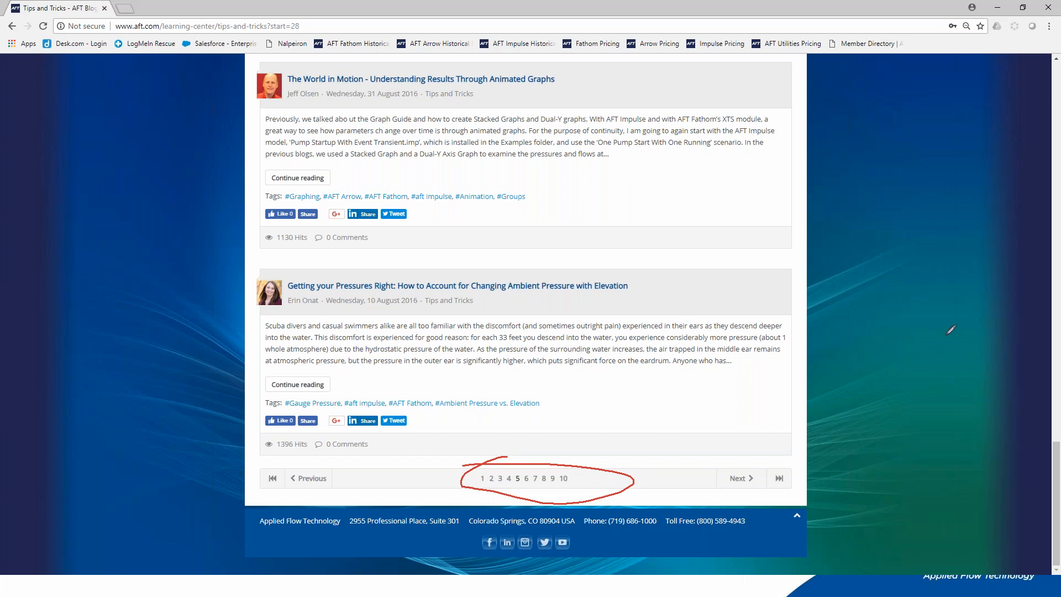
pyautogui.press('Escape')
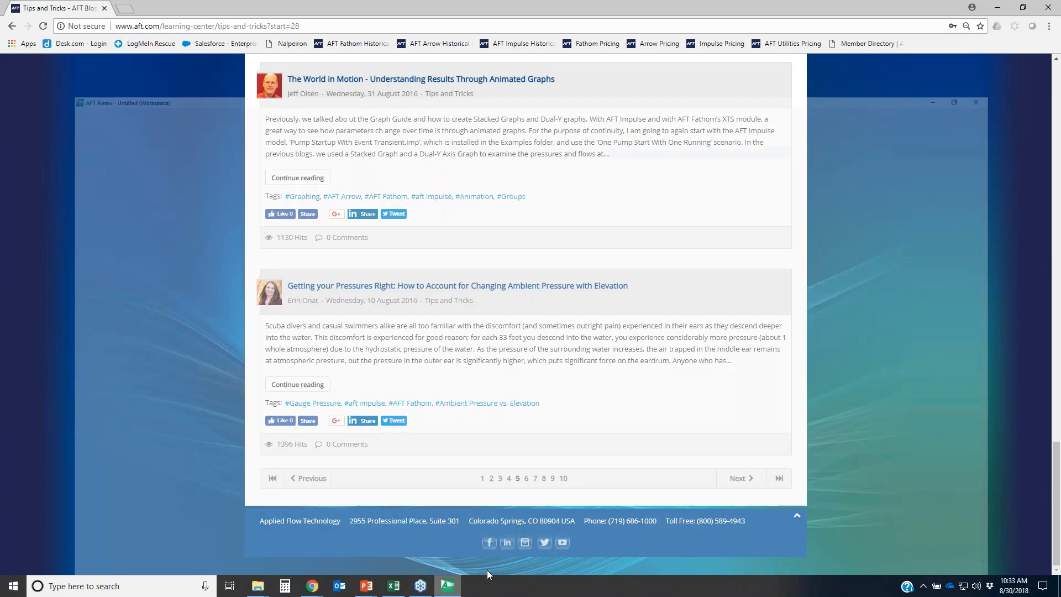
# - Return to the PowerPoint slide show and advance to the intermediate pipe elevations picture on the Piping New Features slide
pyautogui.click(448, 585)
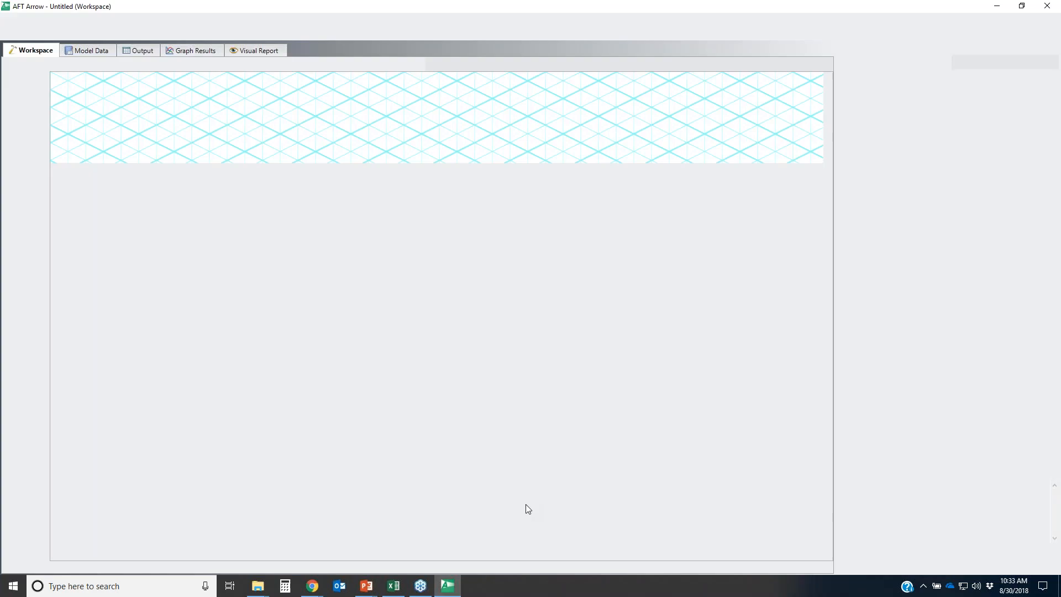
pyautogui.click(366, 585)
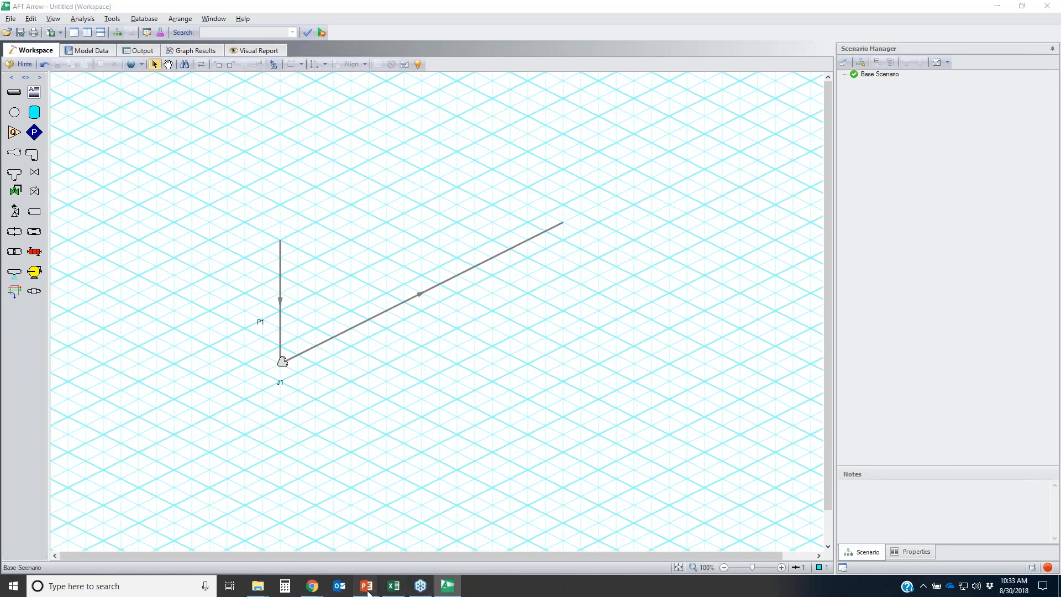
pyautogui.click(409, 551)
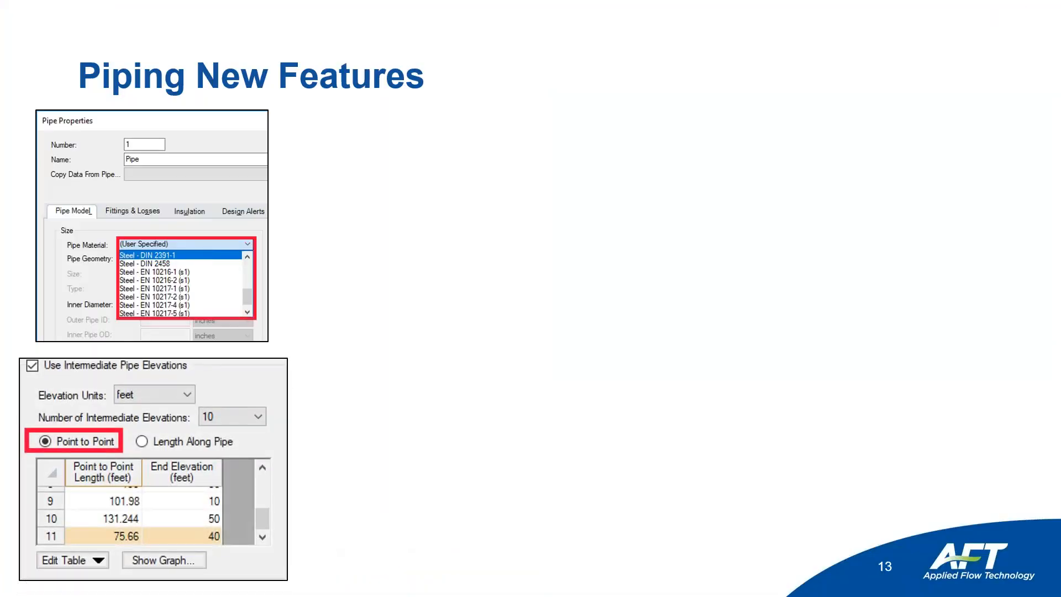
# - Circle the Use Intermediate Pipe Elevations and Point to Point options in red on the slide, and clear the markup
pyautogui.hotkey('ctrl', 'p')
pyautogui.moveTo(28, 378)
pyautogui.mouseDown()
pyautogui.moveTo(166, 377)
pyautogui.moveTo(94, 346)
pyautogui.moveTo(45, 378)
pyautogui.mouseUp()
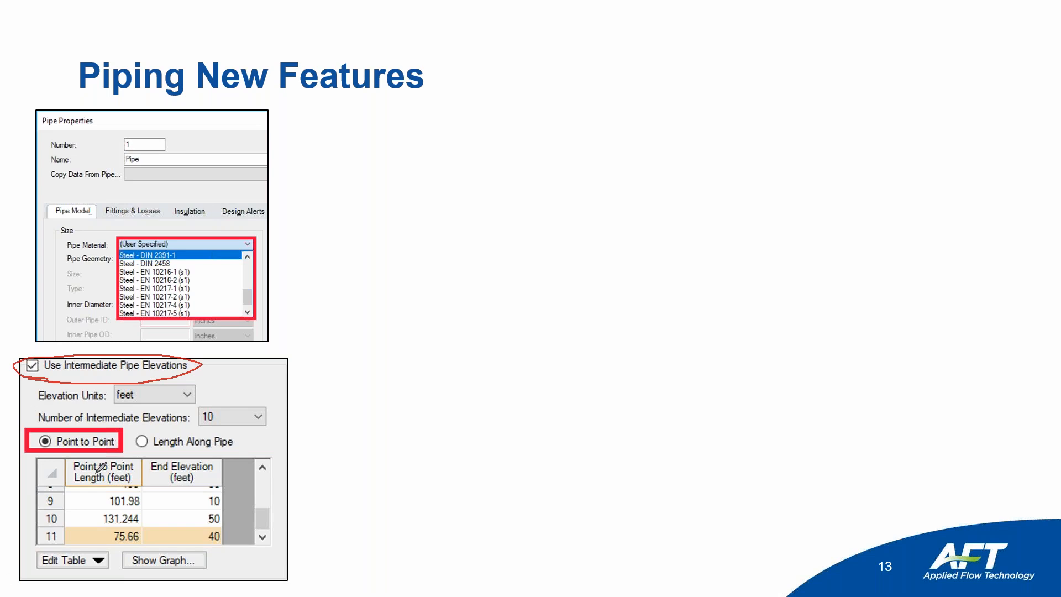
pyautogui.moveTo(22, 429)
pyautogui.mouseDown()
pyautogui.moveTo(131, 432)
pyautogui.moveTo(58, 418)
pyautogui.mouseUp()
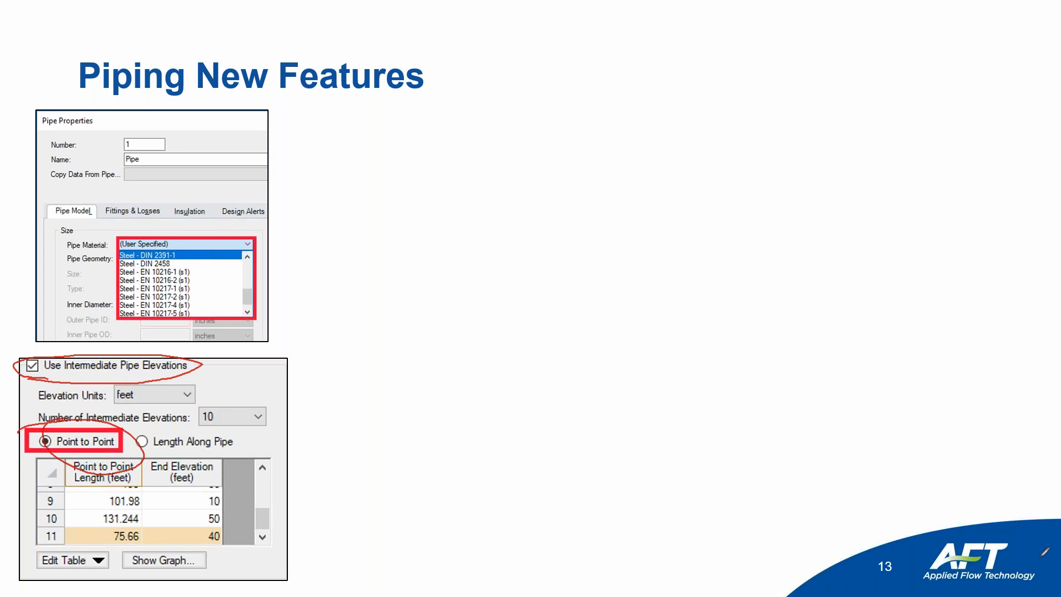
pyautogui.press('e')
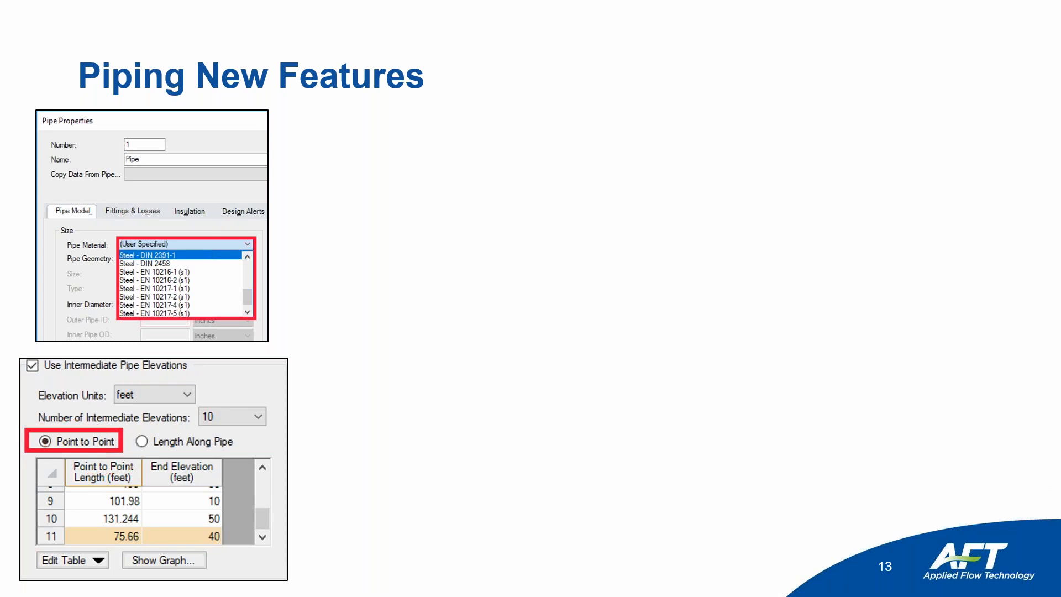
# - Switch to AFT Arrow and start opening another model, discarding the unsaved changes to the Untitled model
pyautogui.hotkey('alt', 'Tab')
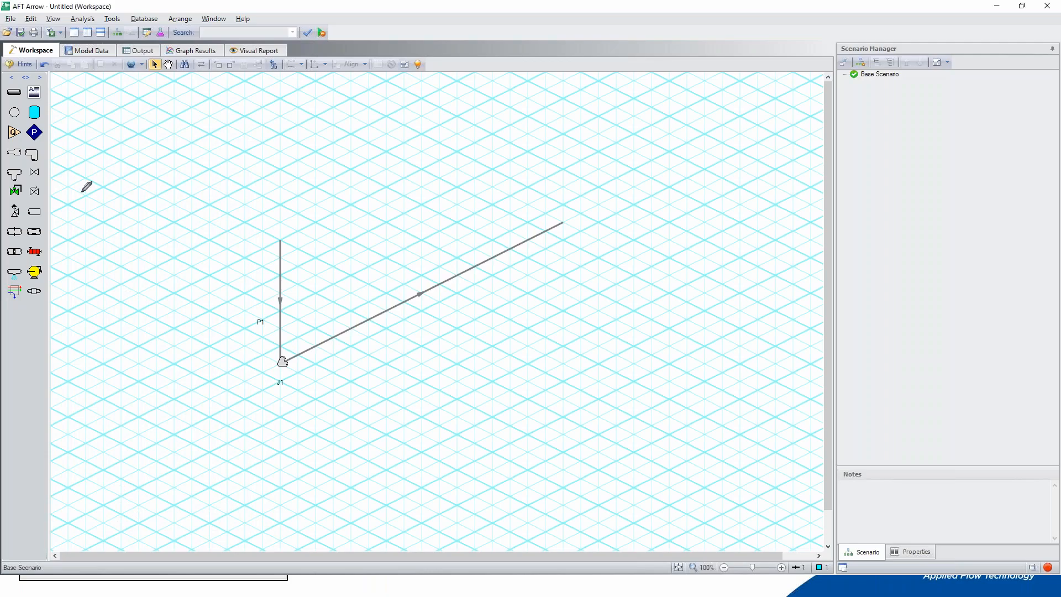
pyautogui.hotkey('alt', 'Tab')
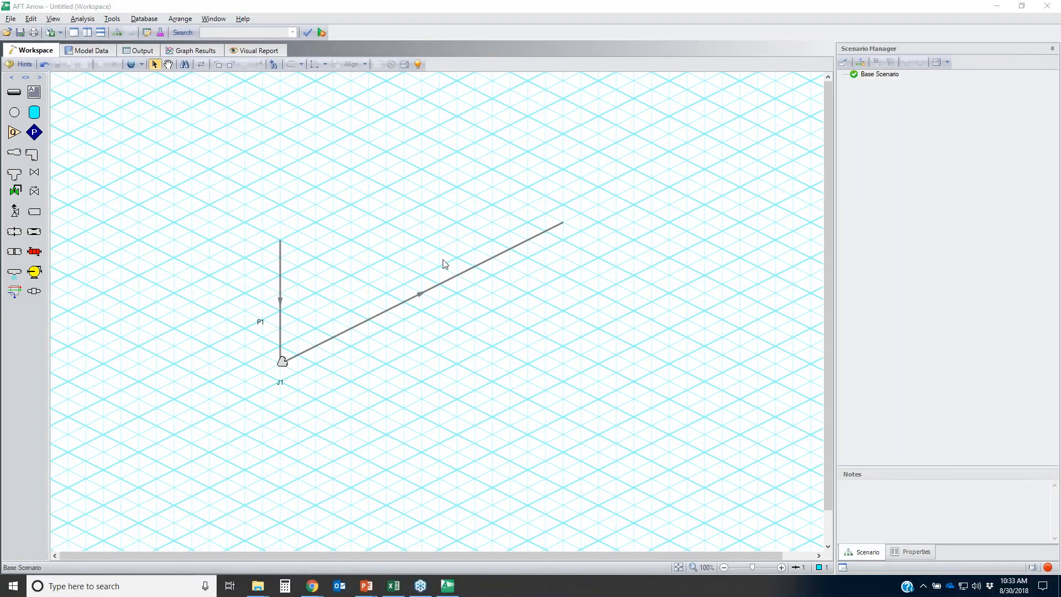
pyautogui.click(479, 8)
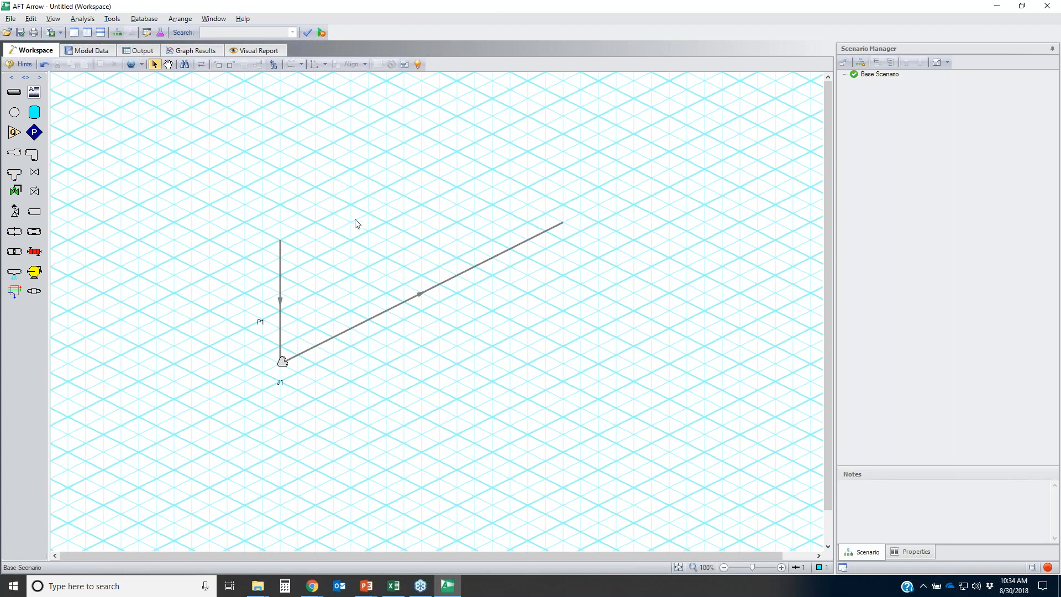
pyautogui.click(11, 18)
pyautogui.click(34, 50)
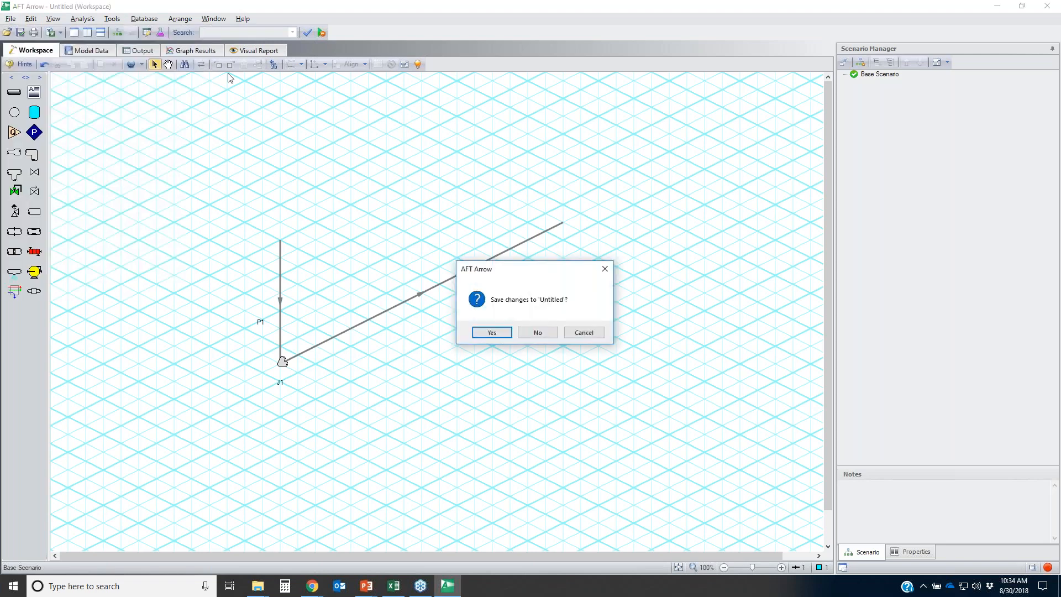
pyautogui.click(537, 332)
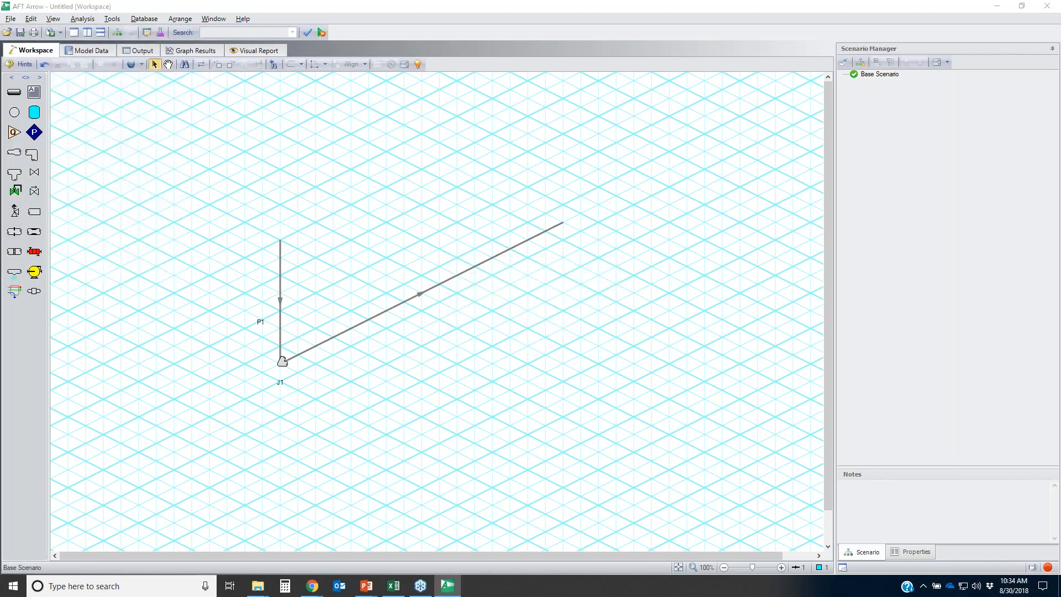
# - Open Using Intermediate Pipe Elevations & Pipe Splitting.fth from Official Webinar Models in the desktop's Arrow 7 New Features Webinar folder, listing all file types
pyautogui.click(409, 204)
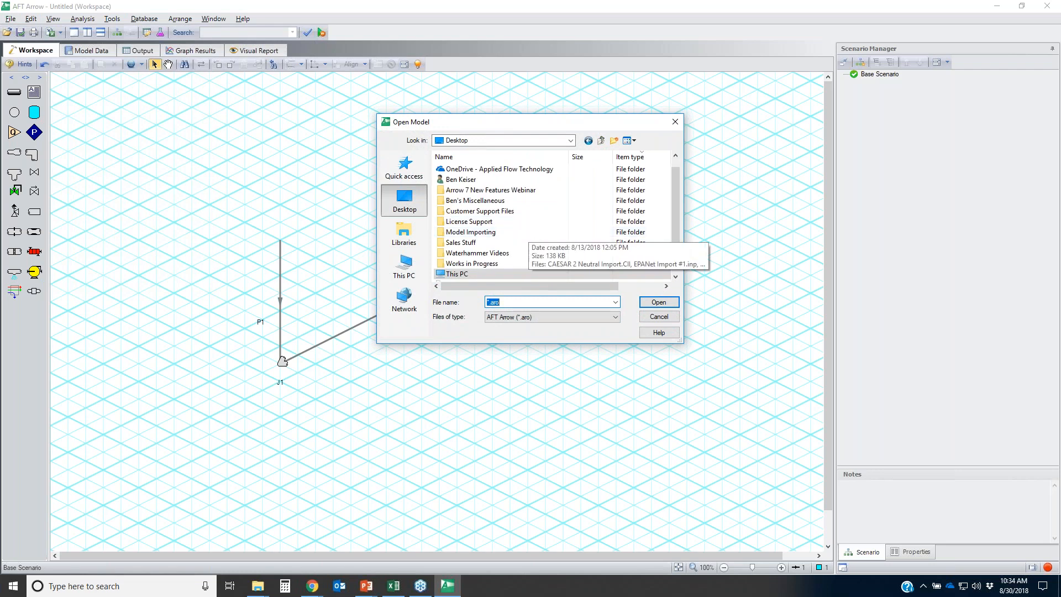
pyautogui.doubleClick(480, 190)
pyautogui.doubleClick(486, 170)
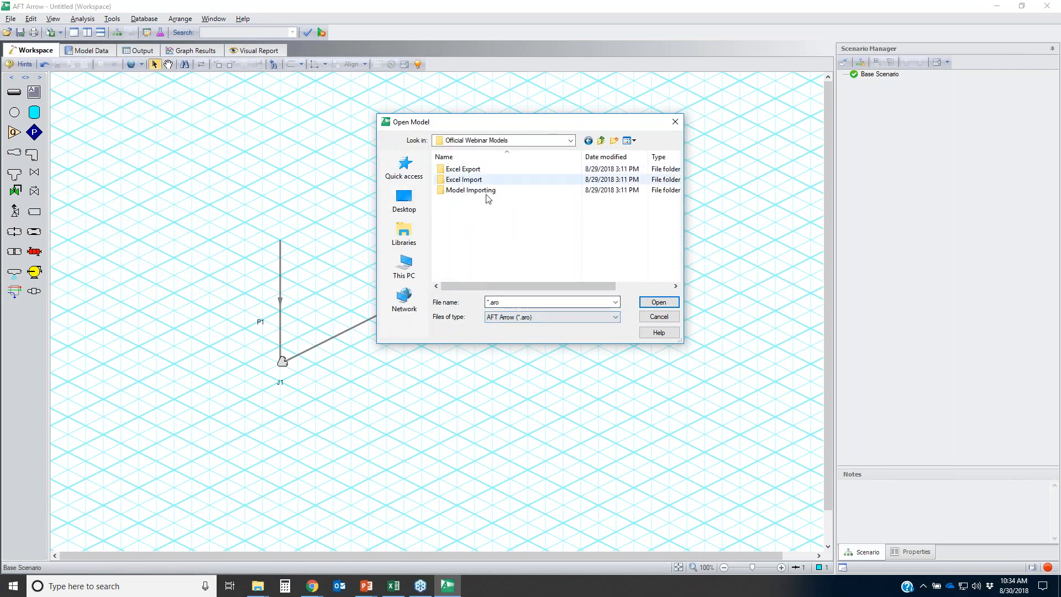
pyautogui.click(513, 317)
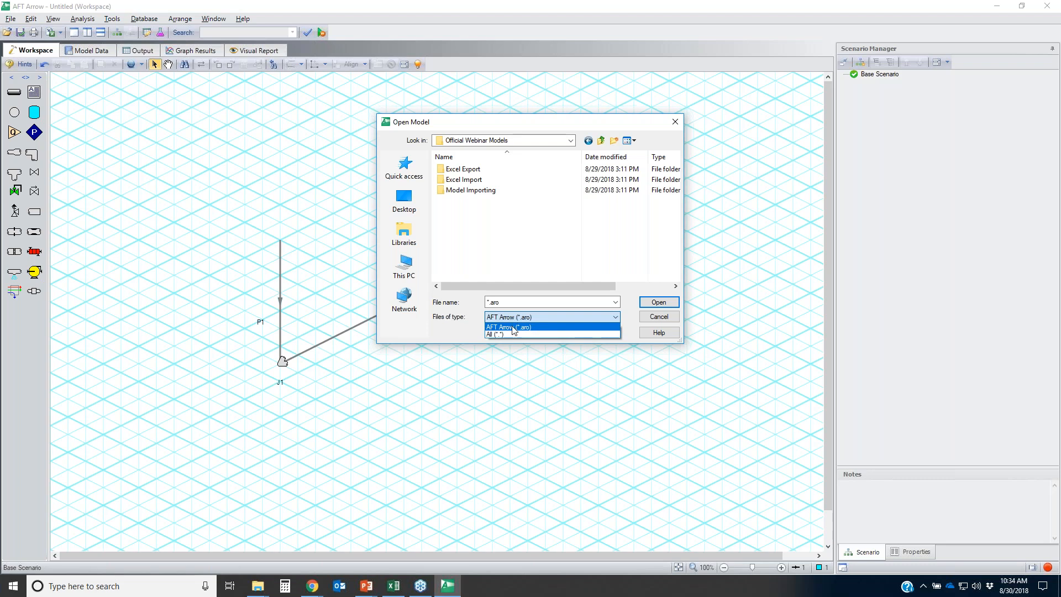
pyautogui.click(511, 334)
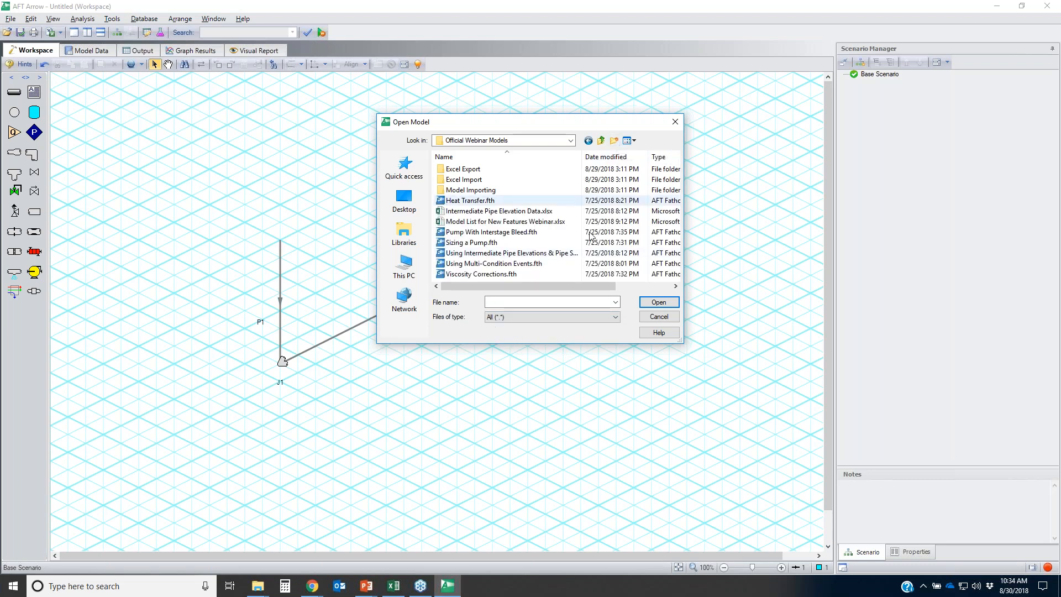
pyautogui.click(514, 254)
pyautogui.click(660, 304)
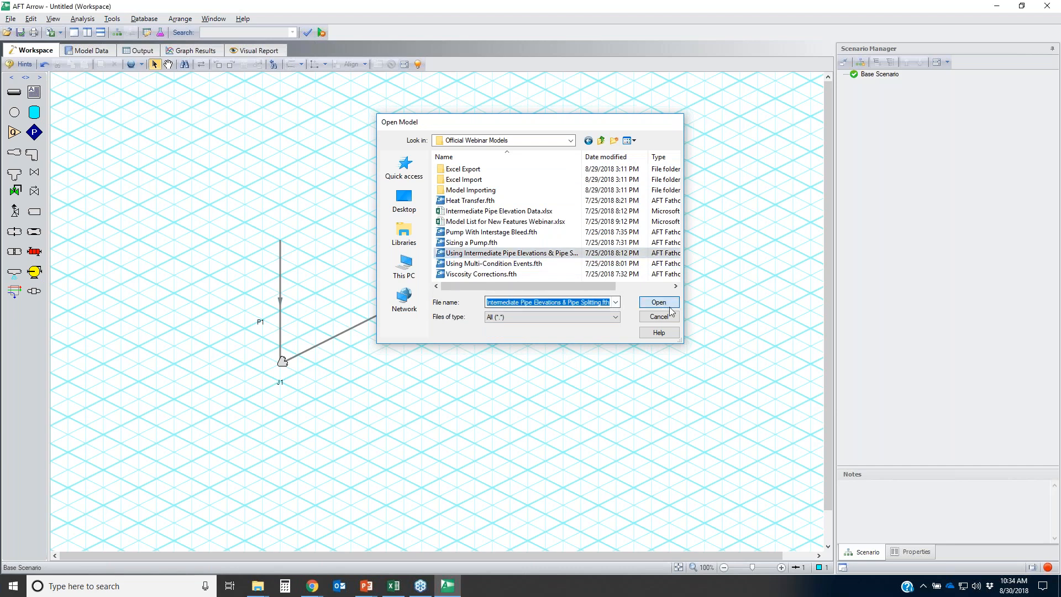
# - Switch to File Explorer and open Intermediate Pipe Elevation Data.xlsx from the Official Webinar Models folder
pyautogui.click(267, 589)
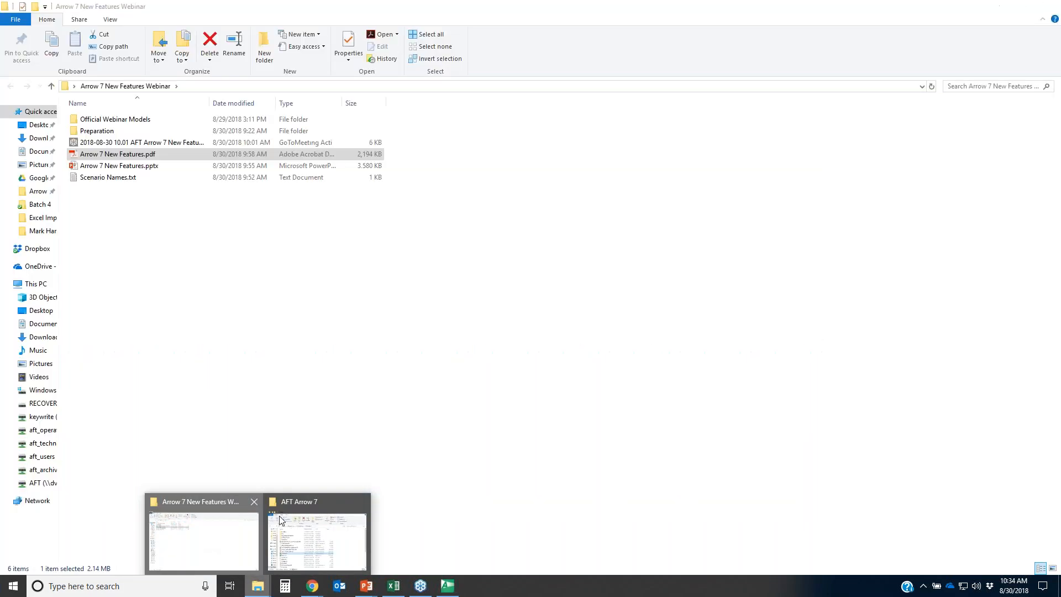
pyautogui.click(243, 525)
pyautogui.doubleClick(142, 121)
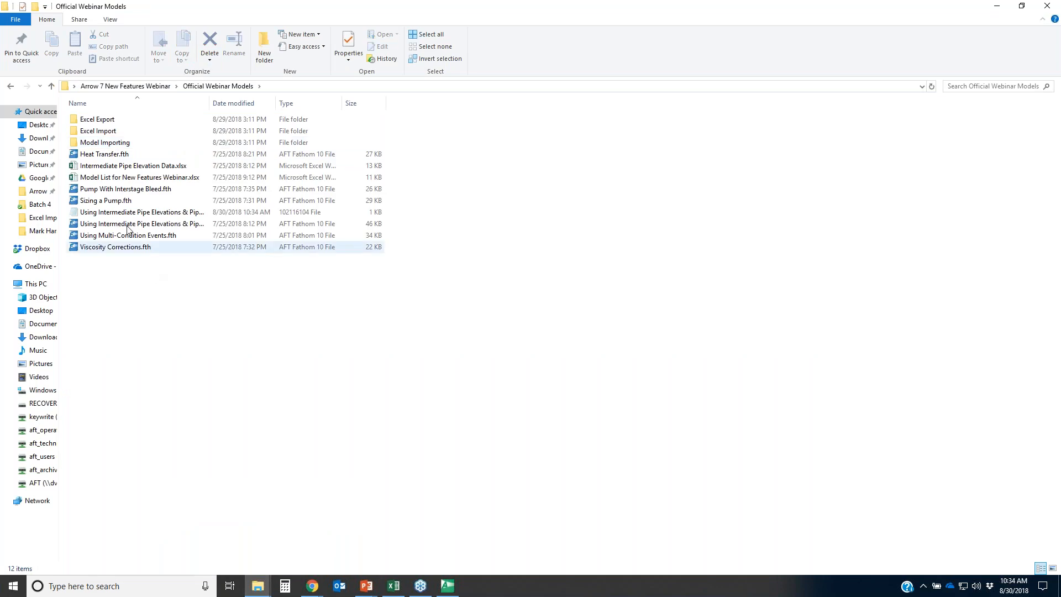
pyautogui.doubleClick(133, 166)
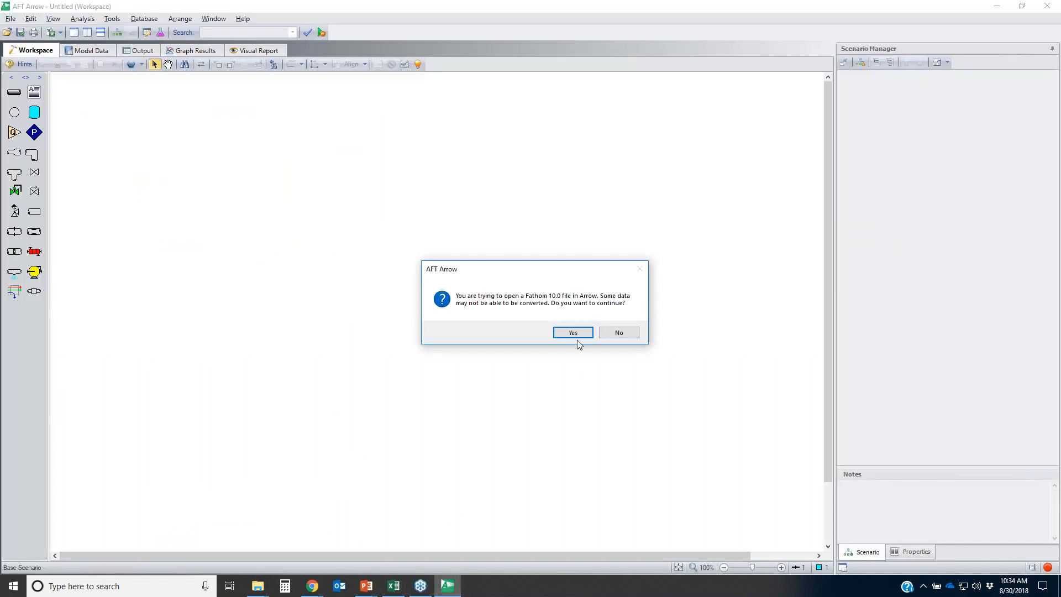
# - Accept the Fathom 10.0 file's conversion to Arrow, rename it with the .ARO extension, and view the whole branched pipeline
pyautogui.click(573, 333)
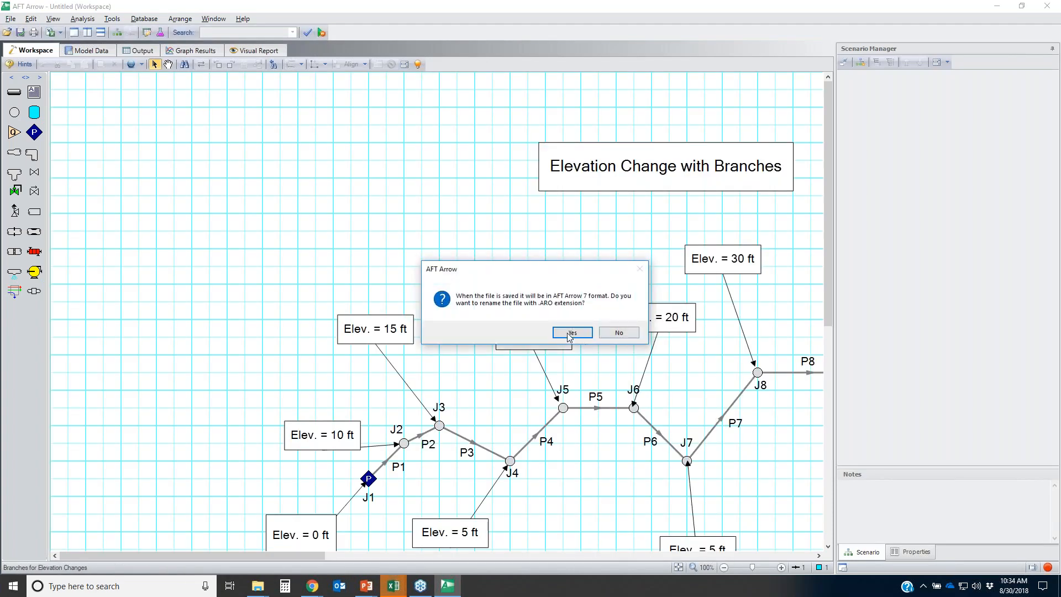
pyautogui.click(573, 333)
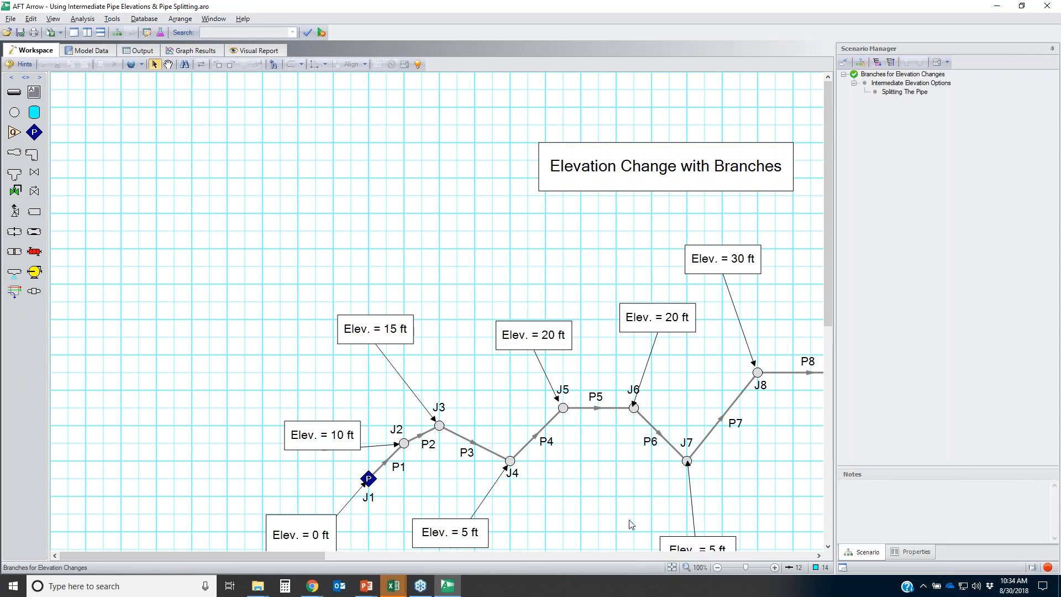
pyautogui.scroll(-1, 638, 516)
pyautogui.moveTo(744, 479); pyautogui.dragTo(539, 379)
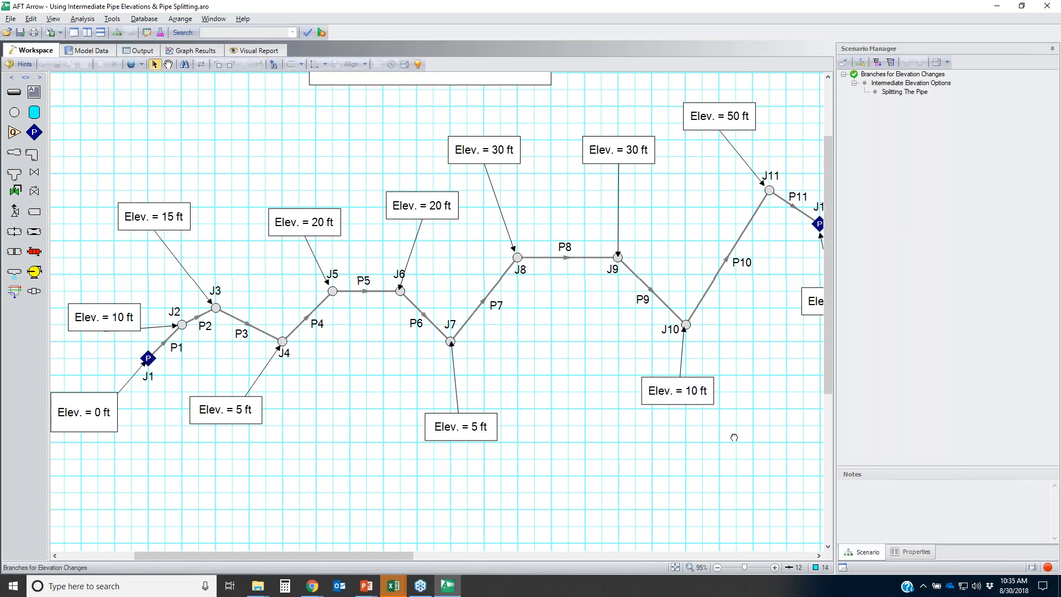
pyautogui.moveTo(734, 433); pyautogui.dragTo(706, 441)
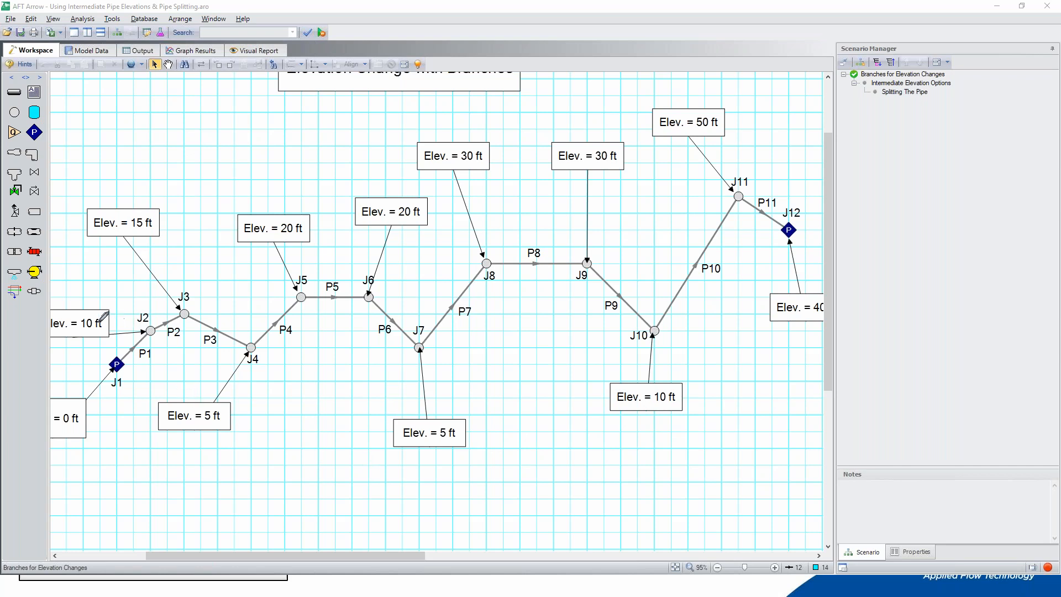
# - Circle branch junctions J2 to J6 and the toolbox's junction types in red, and clear the markup
pyautogui.moveTo(155, 326)
pyautogui.mouseDown()
pyautogui.moveTo(145, 327)
pyautogui.moveTo(177, 308)
pyautogui.mouseUp()
pyautogui.moveTo(267, 343); pyautogui.dragTo(233, 334)
pyautogui.moveTo(294, 291)
pyautogui.mouseDown()
pyautogui.moveTo(311, 302)
pyautogui.moveTo(295, 290)
pyautogui.mouseUp()
pyautogui.moveTo(379, 294)
pyautogui.mouseDown()
pyautogui.moveTo(355, 300)
pyautogui.moveTo(379, 301)
pyautogui.mouseUp()
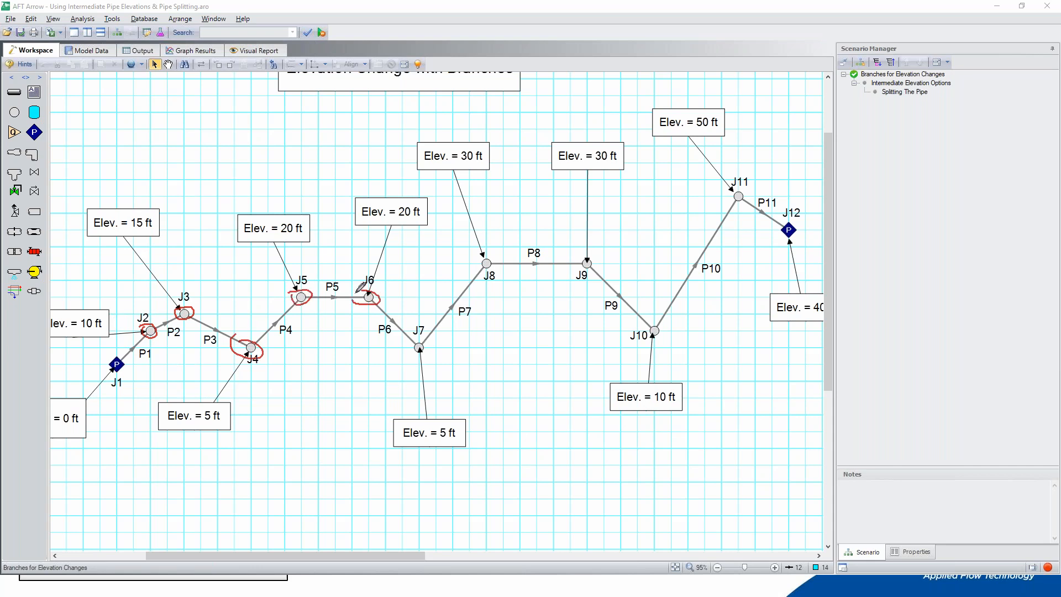
pyautogui.moveTo(8, 131)
pyautogui.mouseDown()
pyautogui.moveTo(47, 298)
pyautogui.moveTo(58, 207)
pyautogui.moveTo(40, 129)
pyautogui.mouseUp()
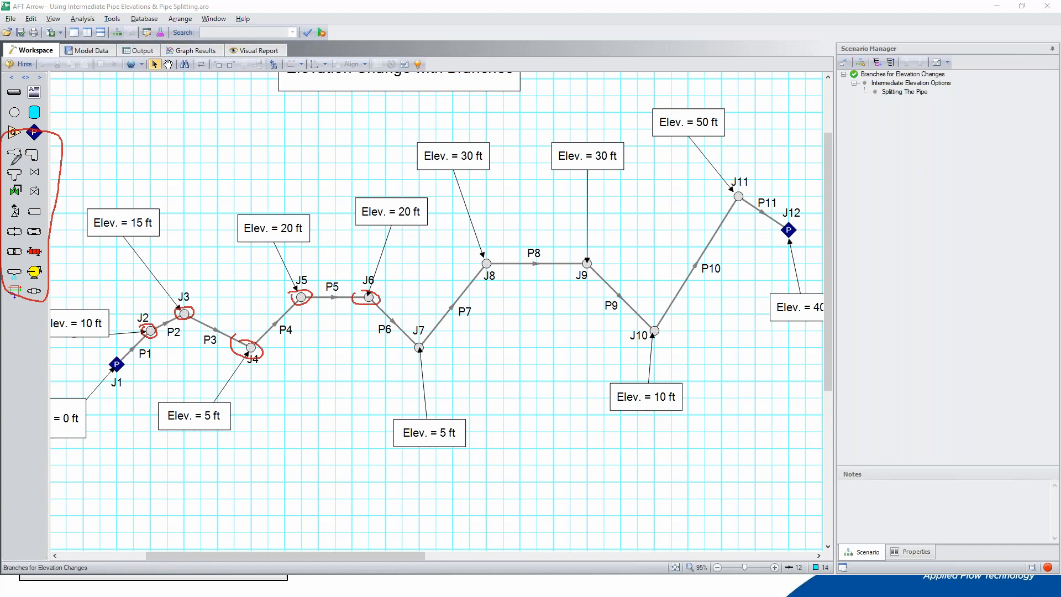
pyautogui.click(13, 155)
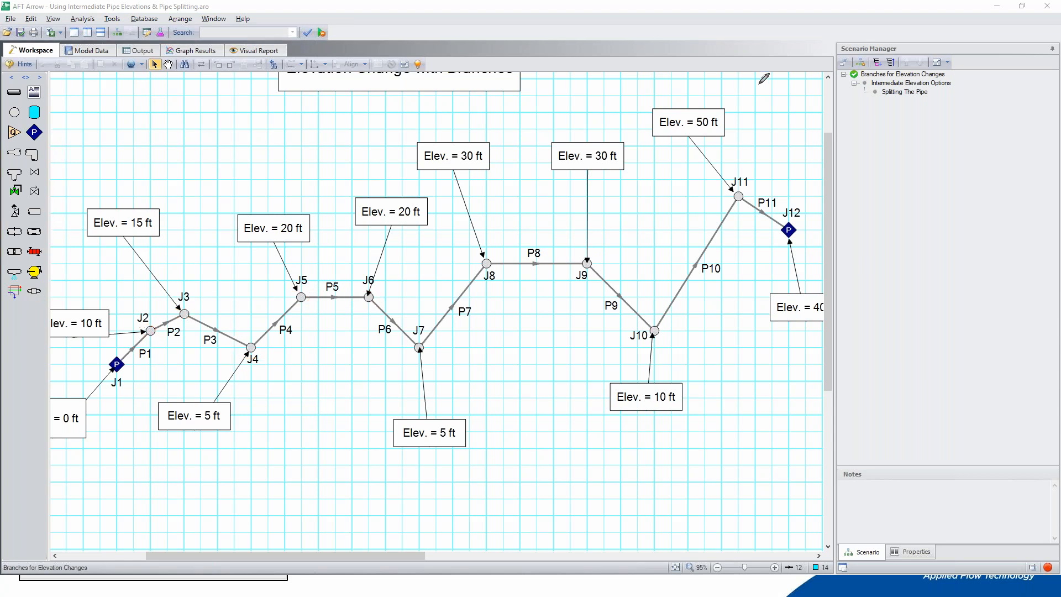
# - Outline the branched pipeline in red, mark its end junctions J1 and J12, and clear the markup
pyautogui.moveTo(744, 100)
pyautogui.mouseDown()
pyautogui.moveTo(199, 109)
pyautogui.moveTo(121, 213)
pyautogui.mouseUp()
pyautogui.moveTo(115, 320)
pyautogui.mouseDown()
pyautogui.moveTo(115, 365)
pyautogui.moveTo(502, 471)
pyautogui.moveTo(751, 232)
pyautogui.moveTo(760, 120)
pyautogui.moveTo(735, 104)
pyautogui.mouseUp()
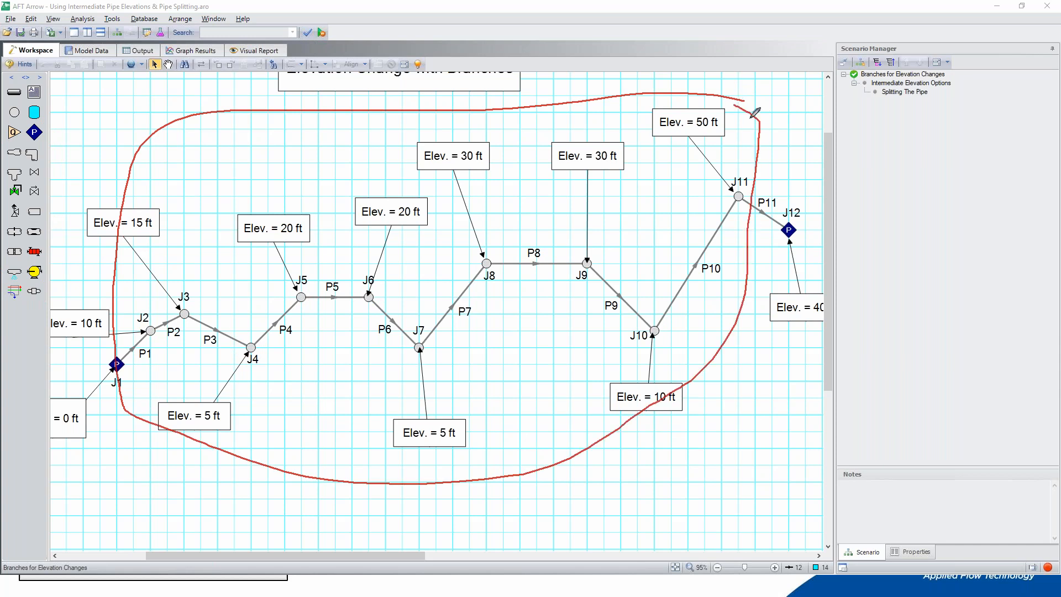
pyautogui.moveTo(121, 356)
pyautogui.mouseDown()
pyautogui.moveTo(110, 361)
pyautogui.moveTo(146, 365)
pyautogui.mouseUp()
pyautogui.moveTo(814, 213); pyautogui.dragTo(808, 229)
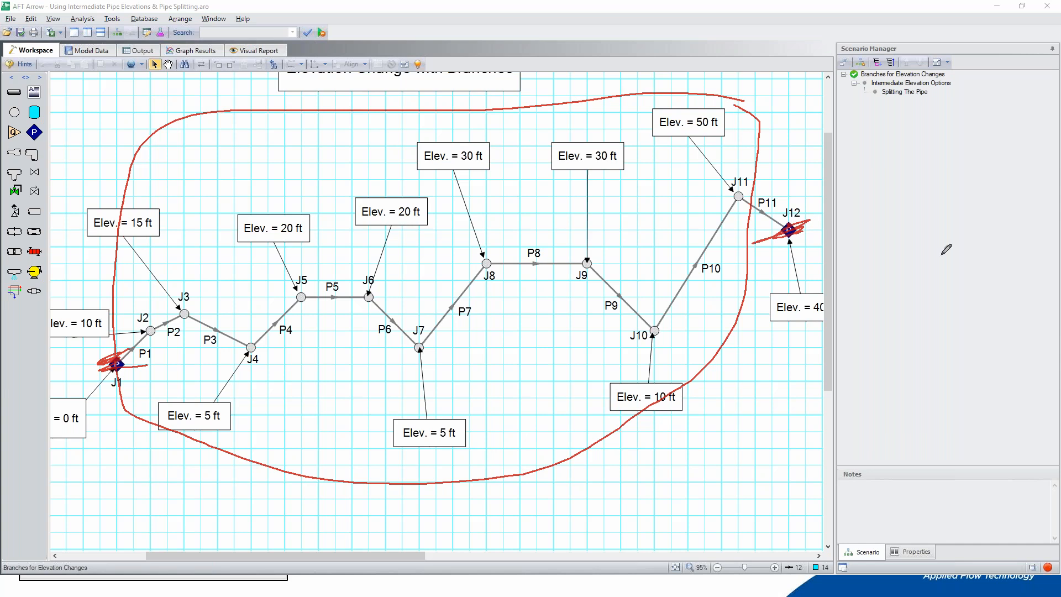
pyautogui.press('Escape')
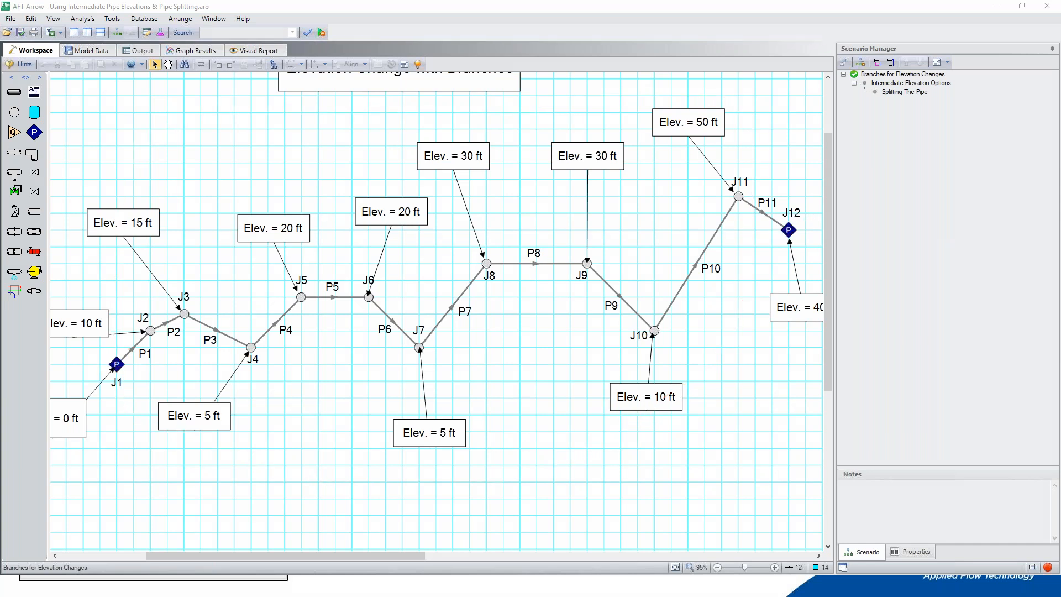
# - Examine pipe P100's length, Fittings & Losses and Optional settings in the Intermediate Elevation Option model, and leave its properties without changes
pyautogui.moveTo(403, 554); pyautogui.dragTo(769, 505)
pyautogui.click(464, 301)
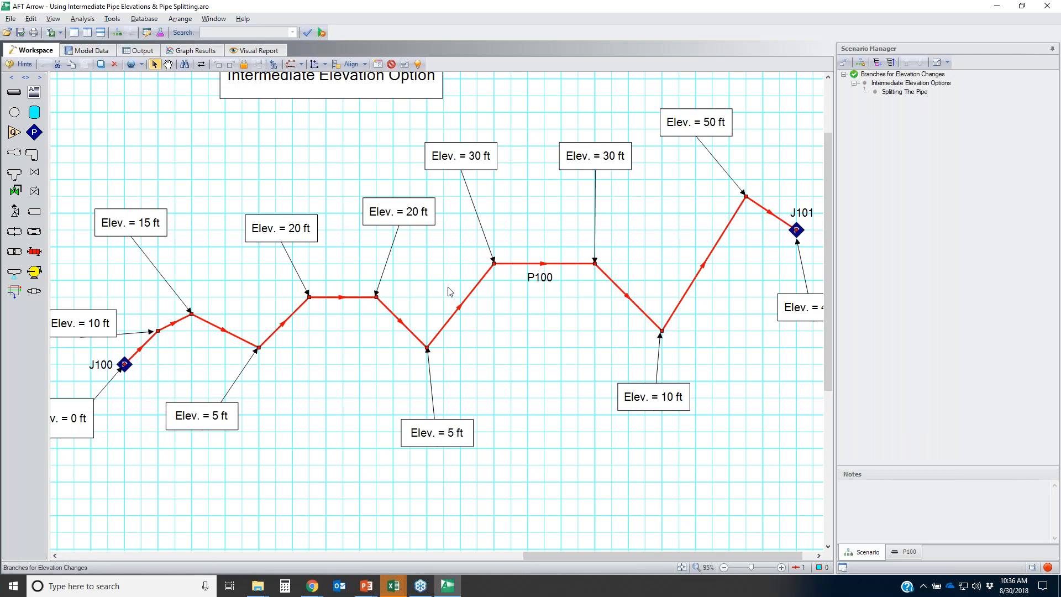
pyautogui.doubleClick(470, 293)
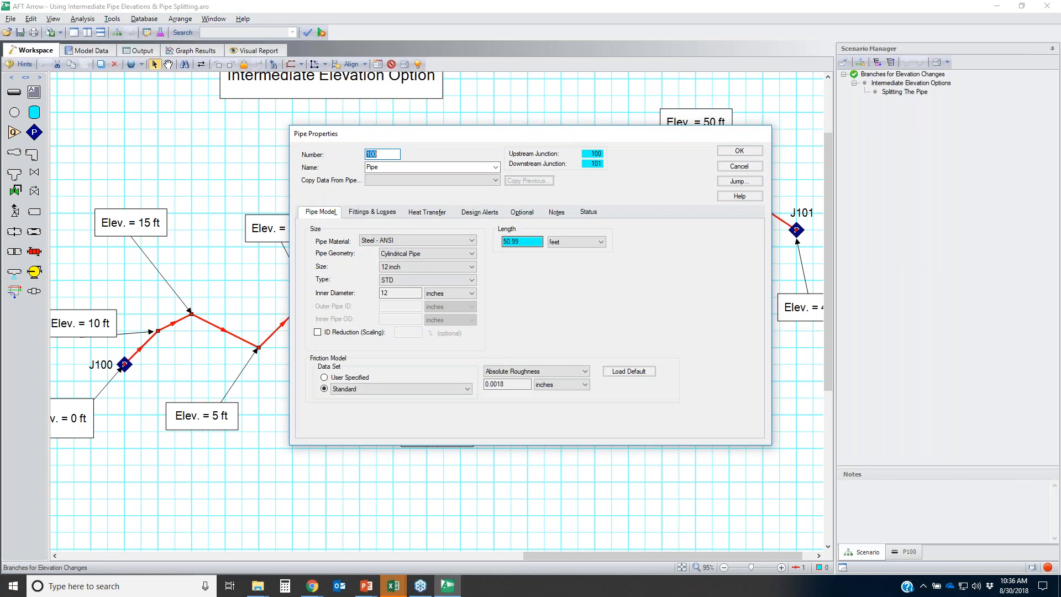
pyautogui.click(531, 242)
pyautogui.click(529, 241)
pyautogui.doubleClick(501, 241)
pyautogui.click(369, 215)
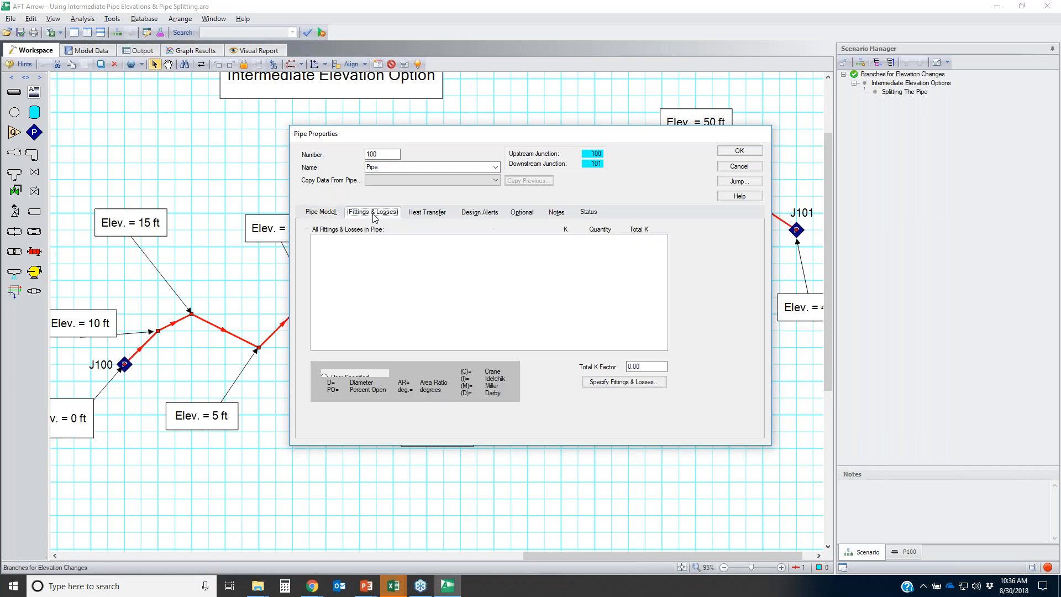
pyautogui.click(522, 210)
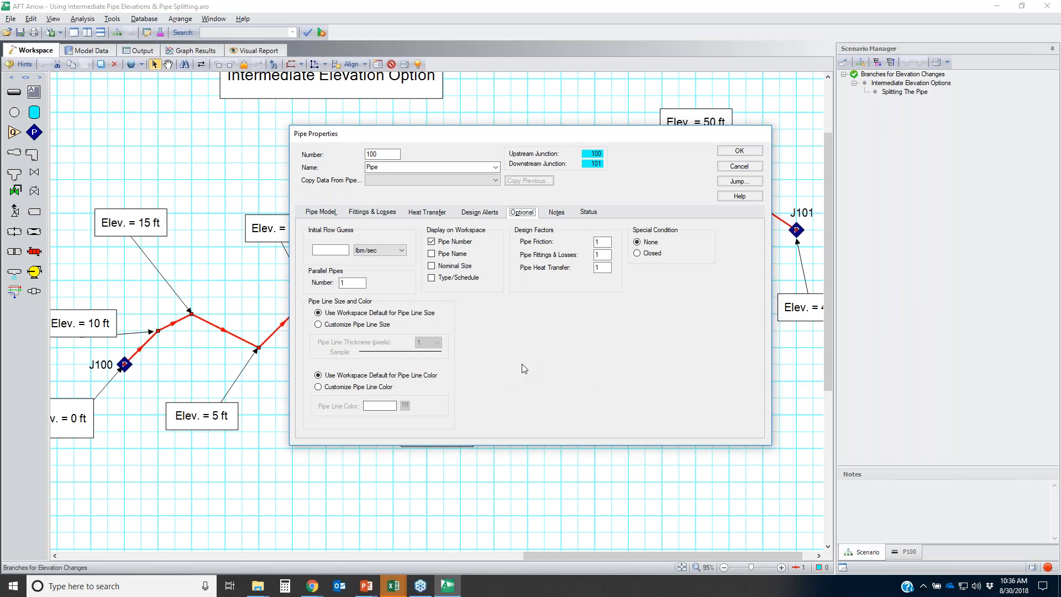
pyautogui.click(739, 166)
# - Return to the PowerPoint slide show and advance to the Place Junction on Pipe picture
pyautogui.click(366, 585)
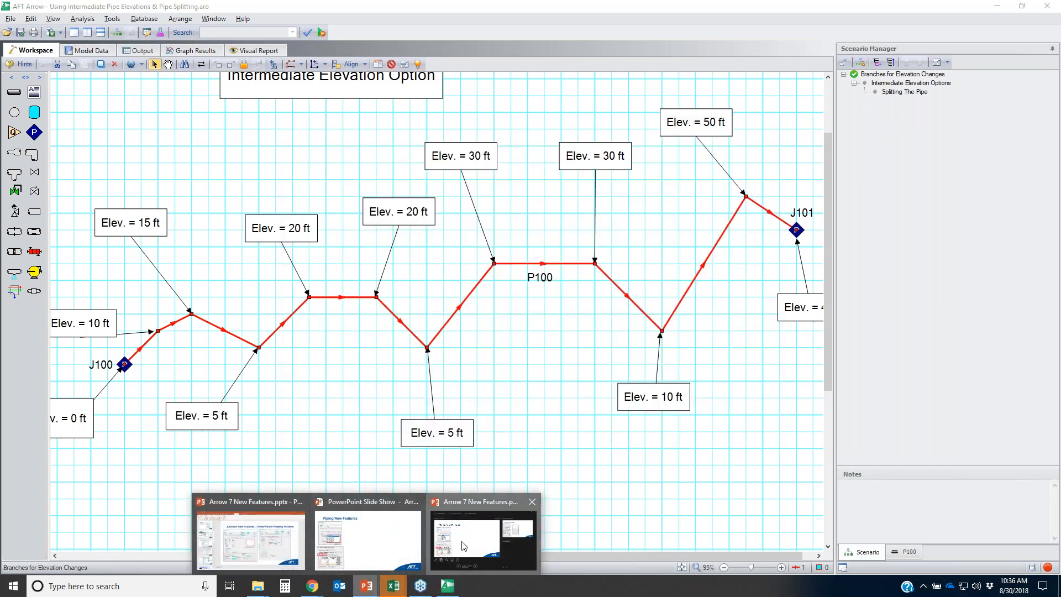
pyautogui.click(463, 546)
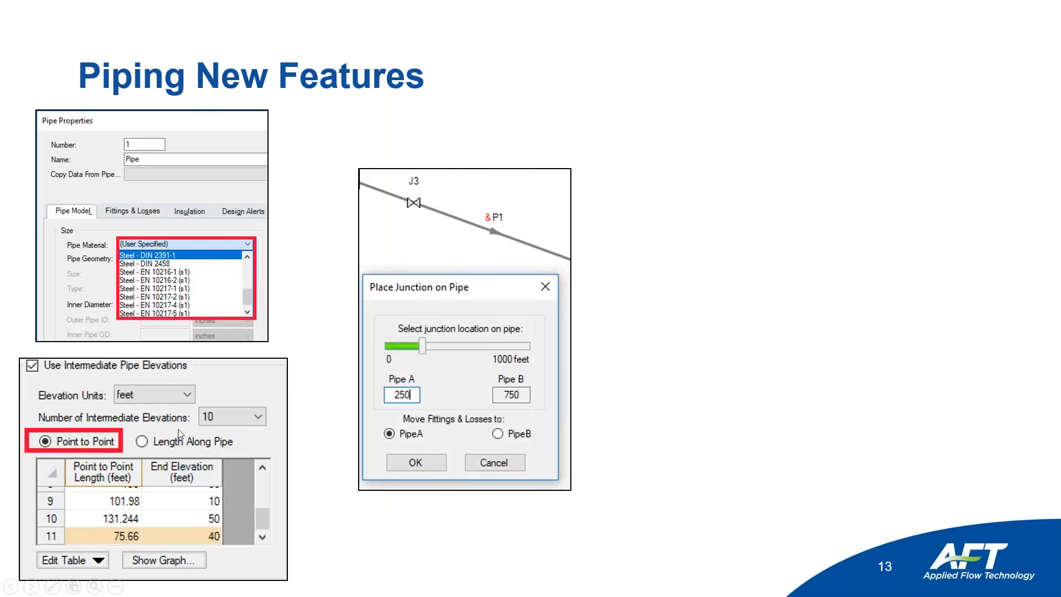
# - End the slide show, delete the Use Intermediate Pipe Elevations picture from the Piping New Features slide, and save the presentation
pyautogui.press('Escape')
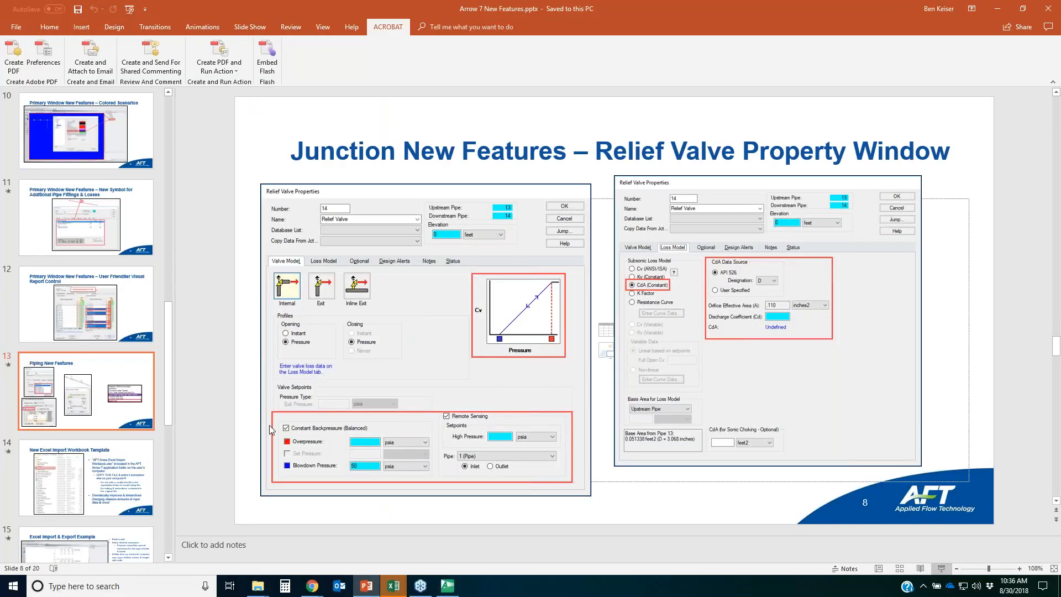
pyautogui.click(309, 436)
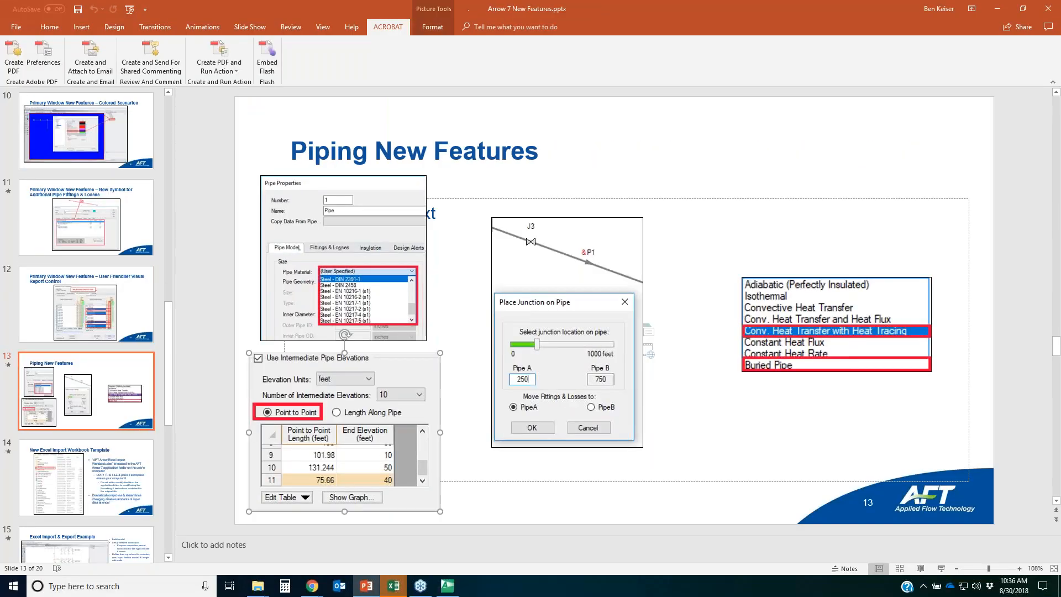
pyautogui.press('Delete')
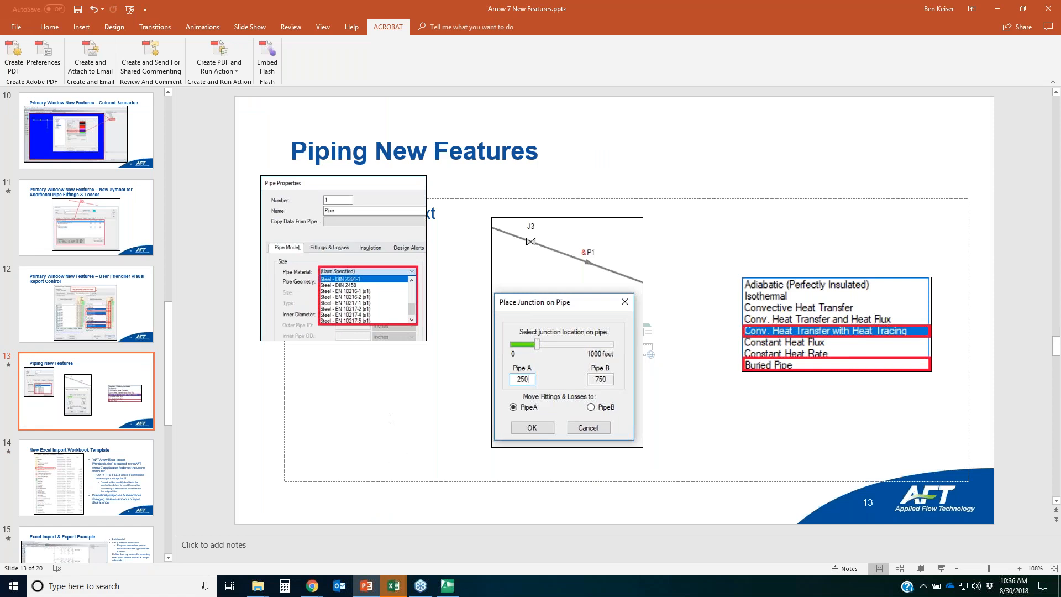
pyautogui.click(49, 26)
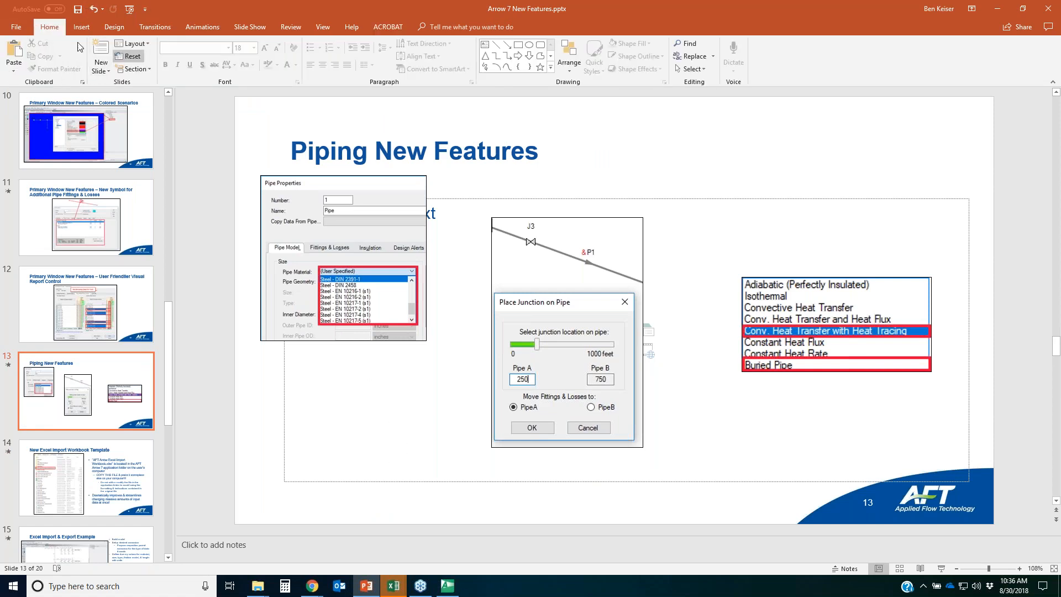
pyautogui.click(74, 8)
# - Switch to AFT Arrow and start a new model, discarding changes to the intermediate elevations and pipe splitting model
pyautogui.click(448, 586)
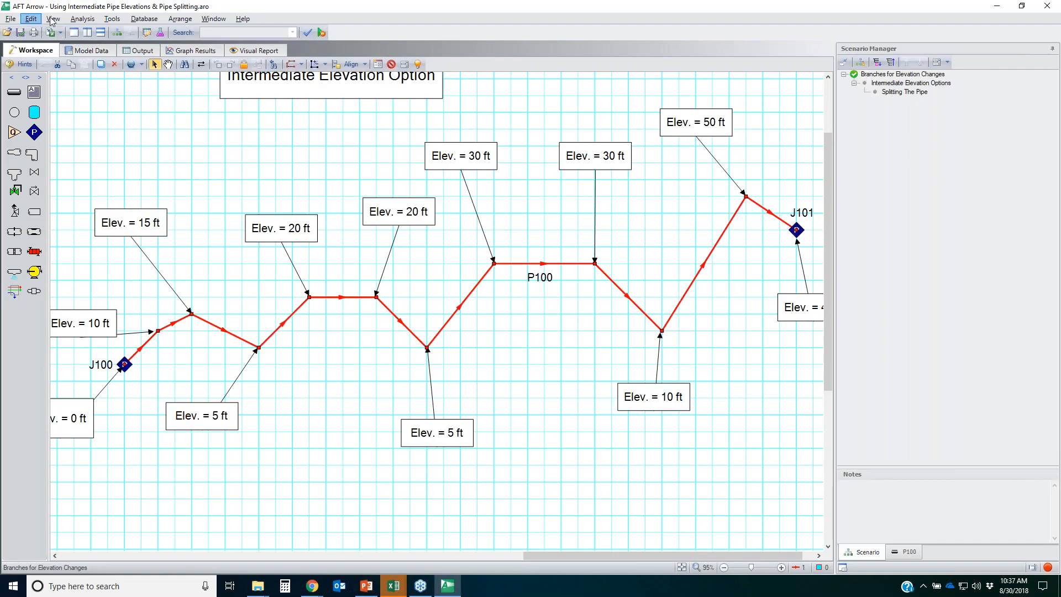
pyautogui.click(10, 18)
pyautogui.click(38, 64)
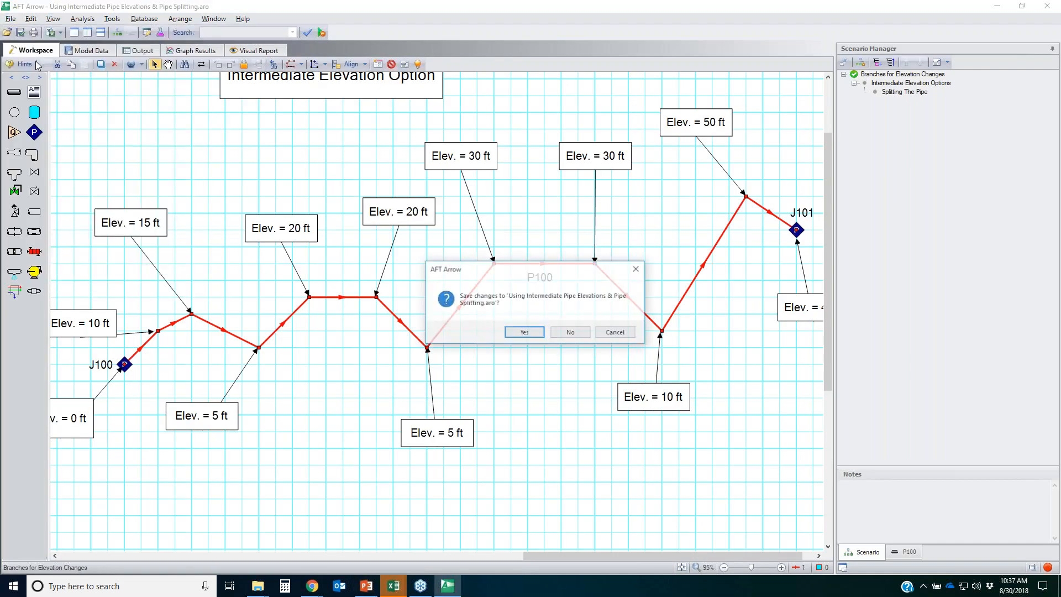
pyautogui.click(570, 331)
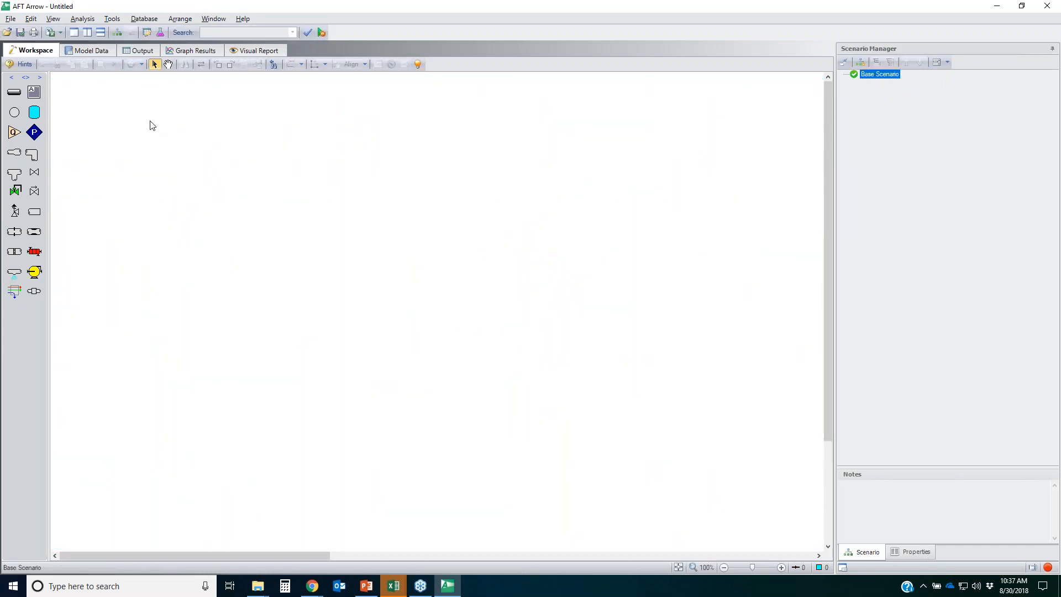
# - Draw a nearly horizontal pipe across the upper workspace and set its inner diameter to 2 inches
pyautogui.click(14, 93)
pyautogui.moveTo(227, 195); pyautogui.dragTo(528, 213)
pyautogui.moveTo(466, 244); pyautogui.dragTo(363, 168)
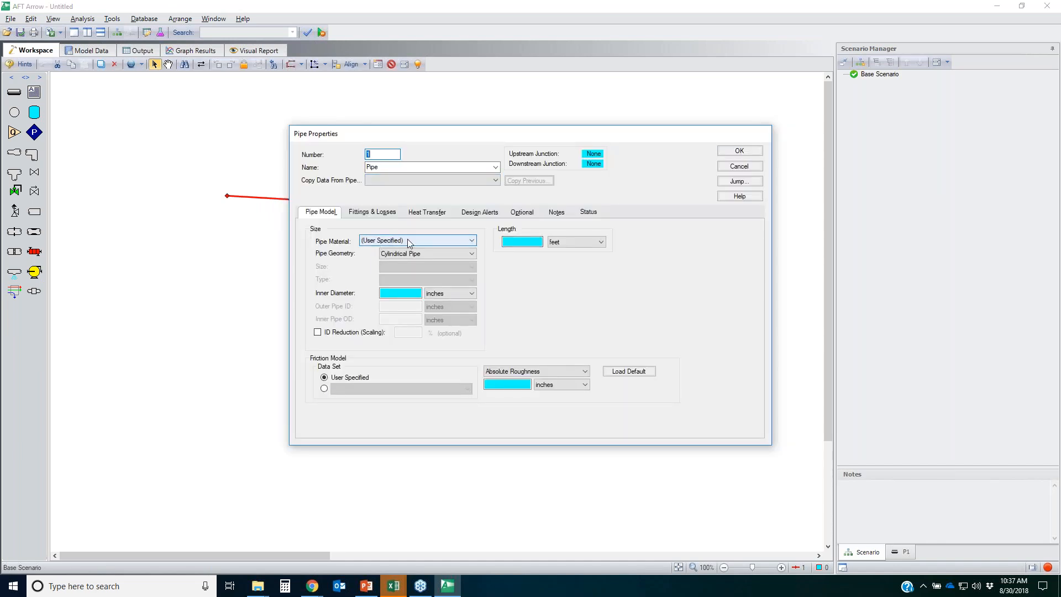
pyautogui.click(407, 240)
pyautogui.click(407, 240)
pyautogui.click(403, 291)
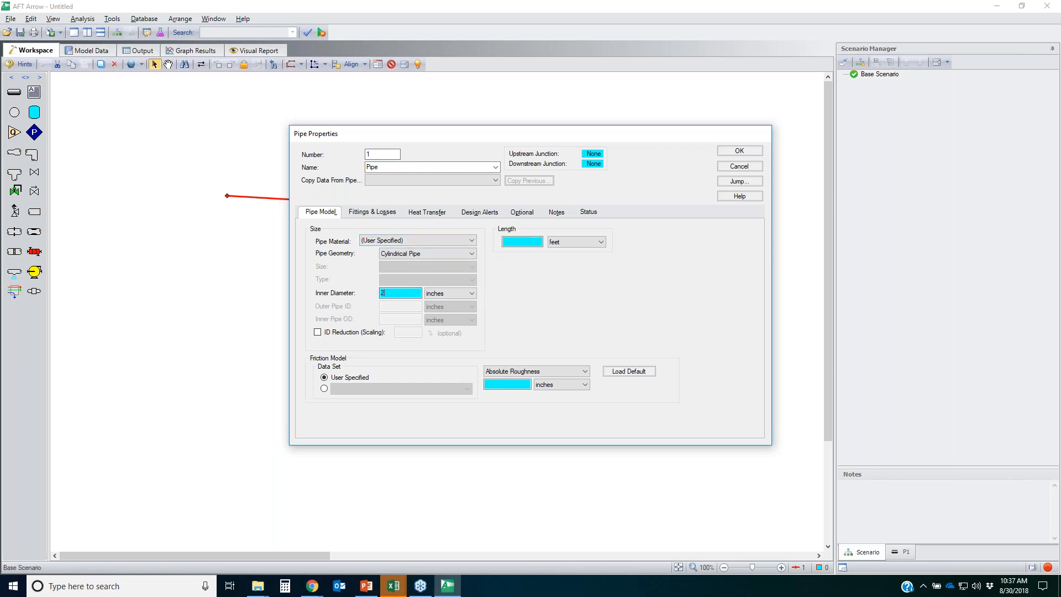
# - Set the pipe's heat transfer model to Convective Heat Transfer
pyautogui.click(431, 215)
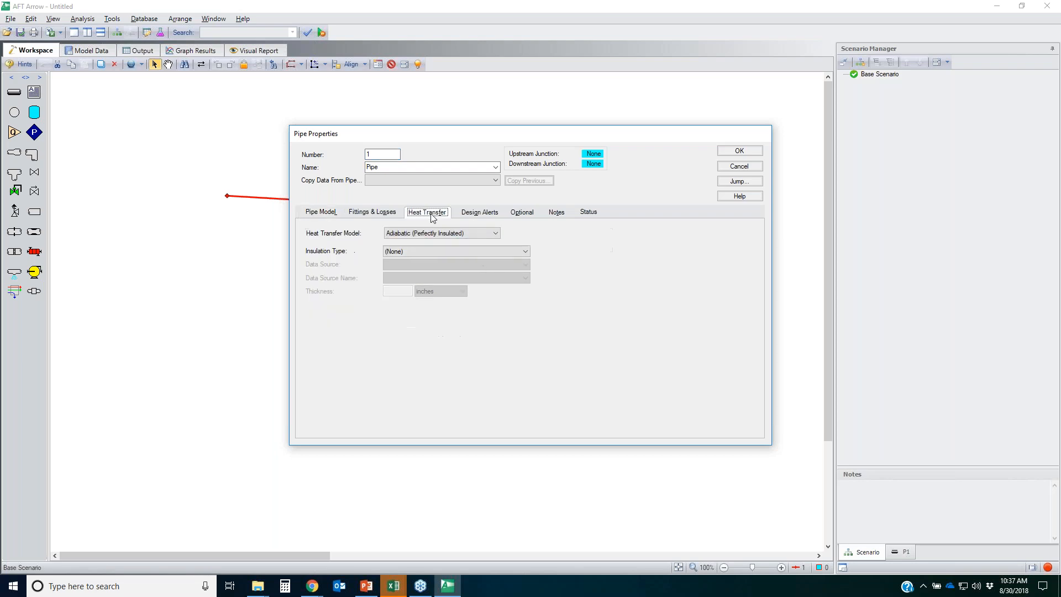
pyautogui.click(437, 233)
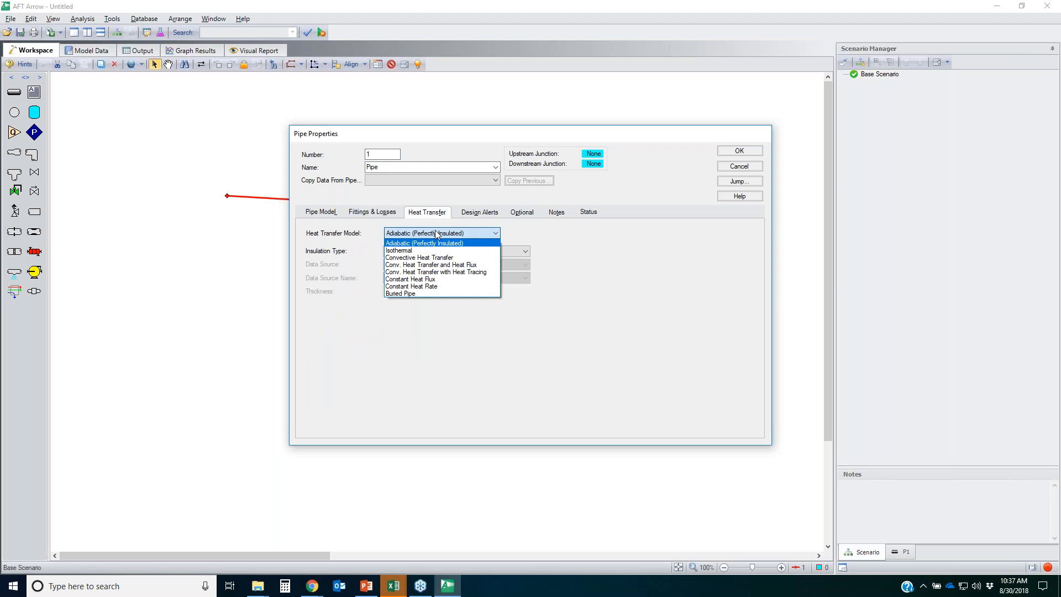
pyautogui.click(445, 259)
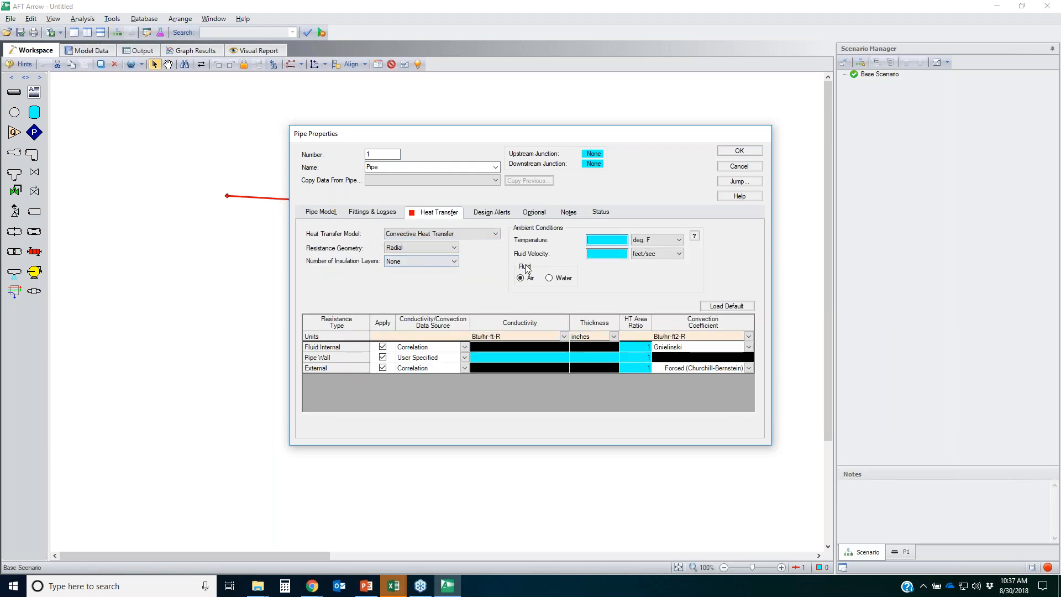
# - Set the External resistance's data source to User Specified and circle its convection coefficient cell in red
pyautogui.click(336, 369)
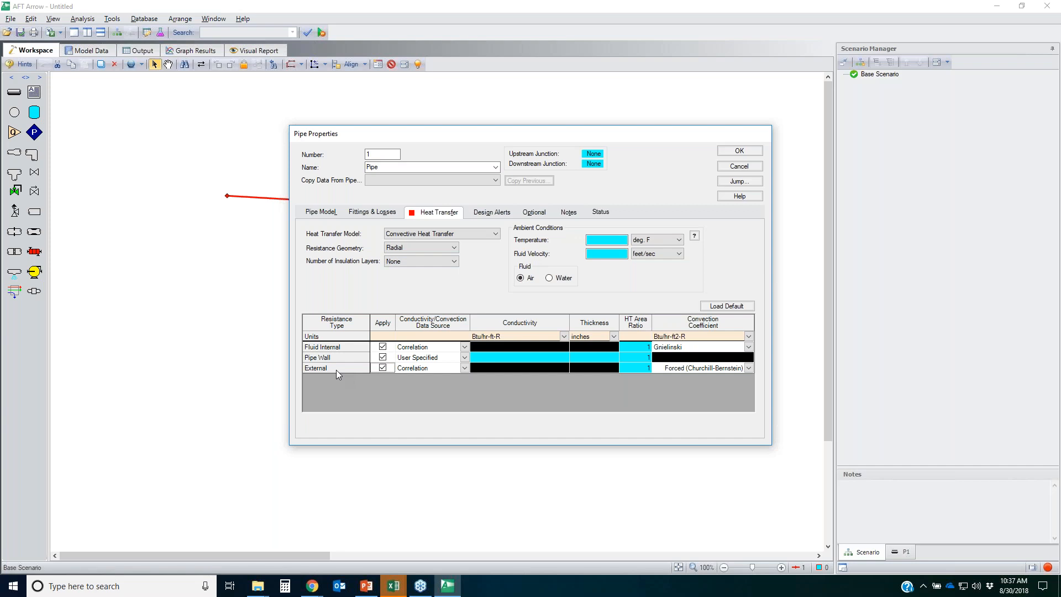
pyautogui.click(464, 369)
pyautogui.click(464, 369)
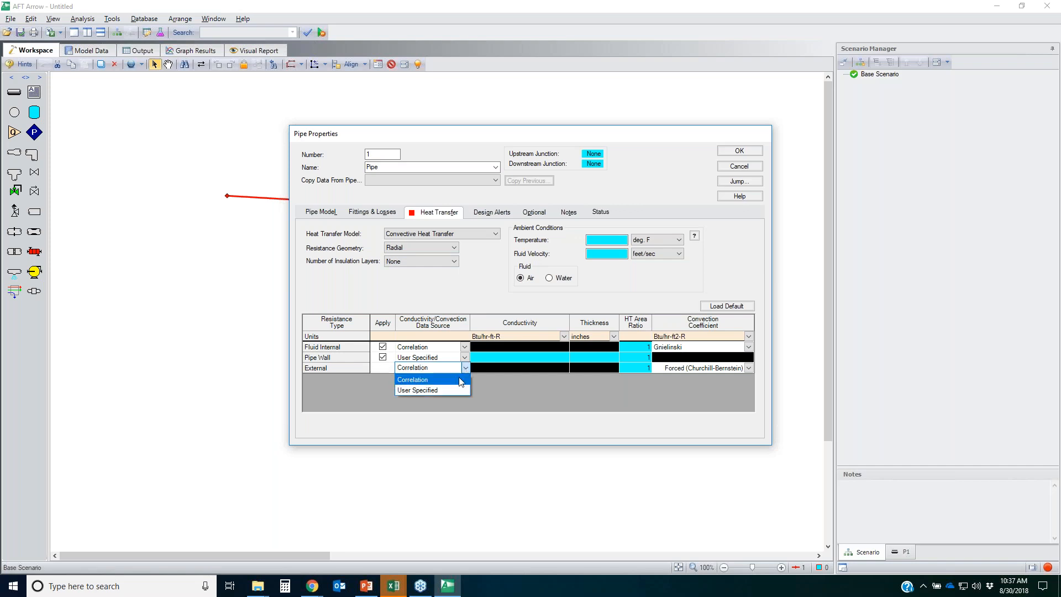
pyautogui.click(449, 389)
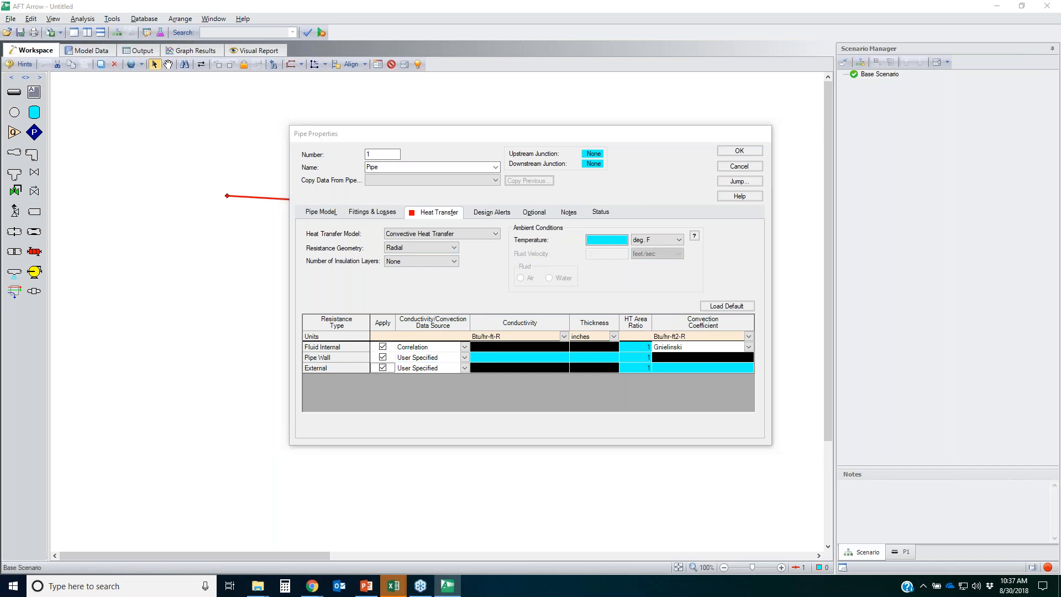
pyautogui.moveTo(752, 364)
pyautogui.mouseDown()
pyautogui.moveTo(686, 363)
pyautogui.moveTo(691, 379)
pyautogui.moveTo(763, 363)
pyautogui.moveTo(739, 366)
pyautogui.mouseUp()
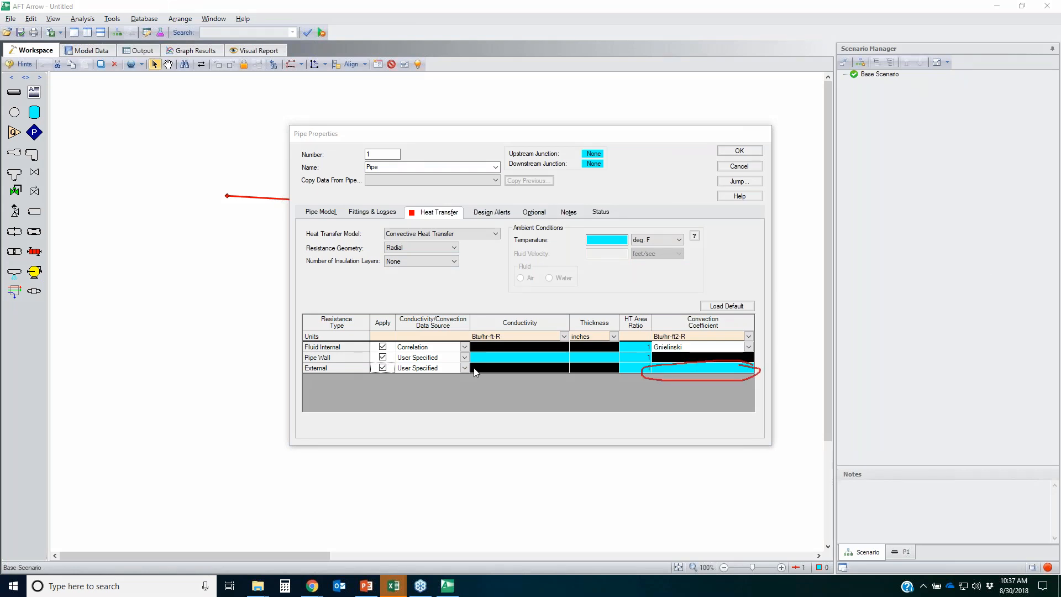
# - Return the External resistance's data source to Correlation and clear the red markup
pyautogui.click(408, 381)
pyautogui.click(464, 367)
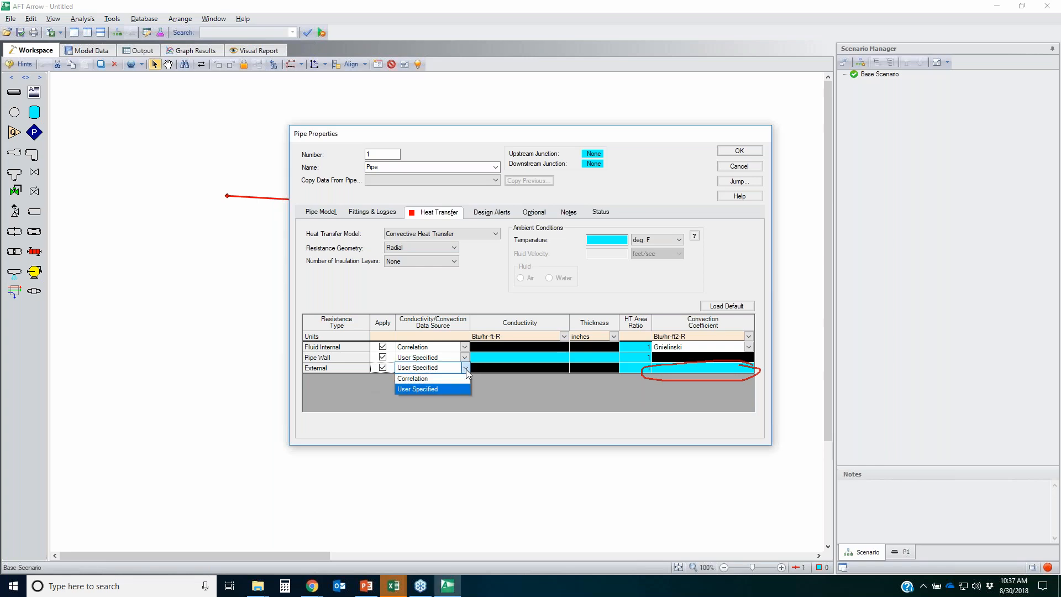
pyautogui.click(428, 378)
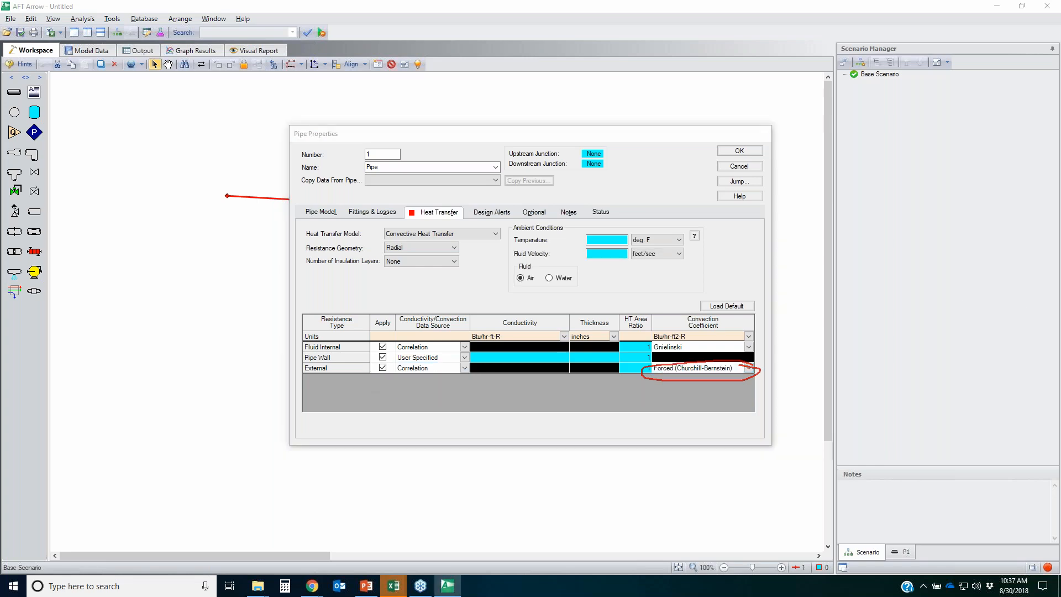
pyautogui.press('Escape')
# - Review the External convection coefficient correlations, circle the Ambient Conditions inputs in red, and clear the markup
pyautogui.click(748, 367)
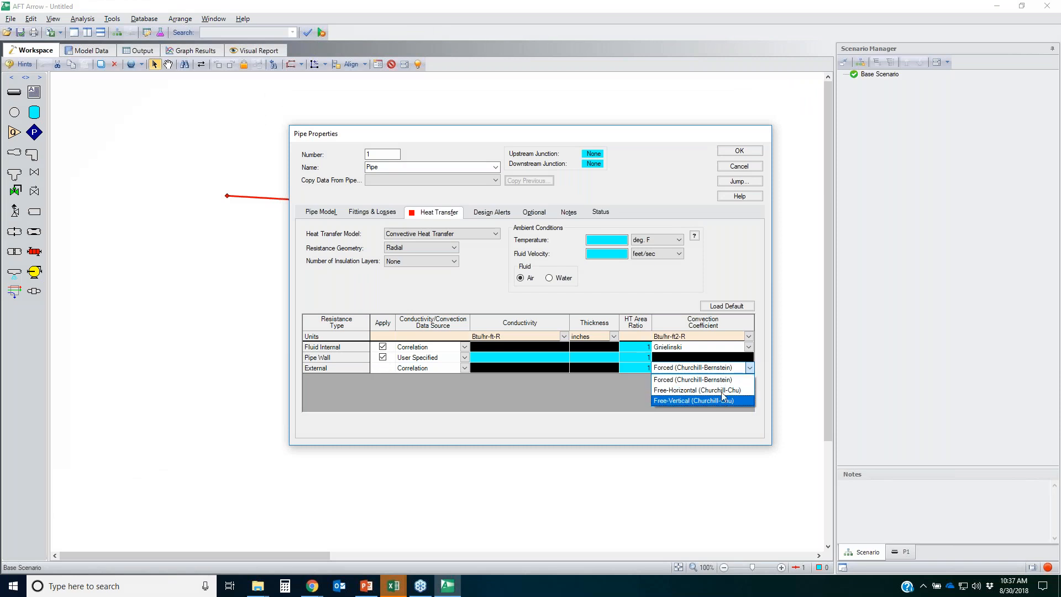
pyautogui.click(642, 288)
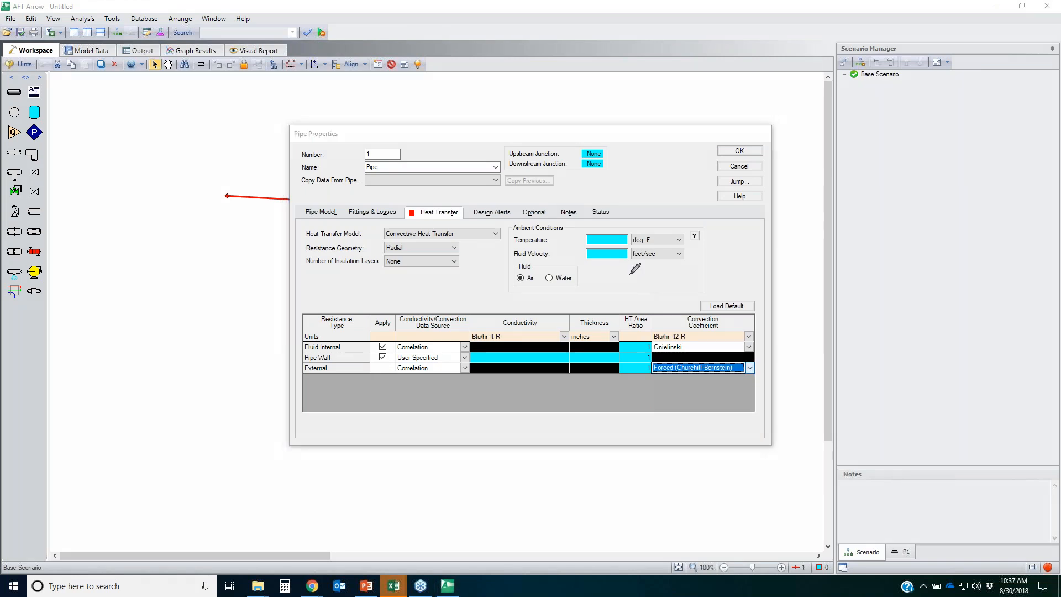
pyautogui.moveTo(509, 234)
pyautogui.mouseDown()
pyautogui.moveTo(576, 220)
pyautogui.moveTo(539, 310)
pyautogui.moveTo(475, 233)
pyautogui.moveTo(558, 219)
pyautogui.mouseUp()
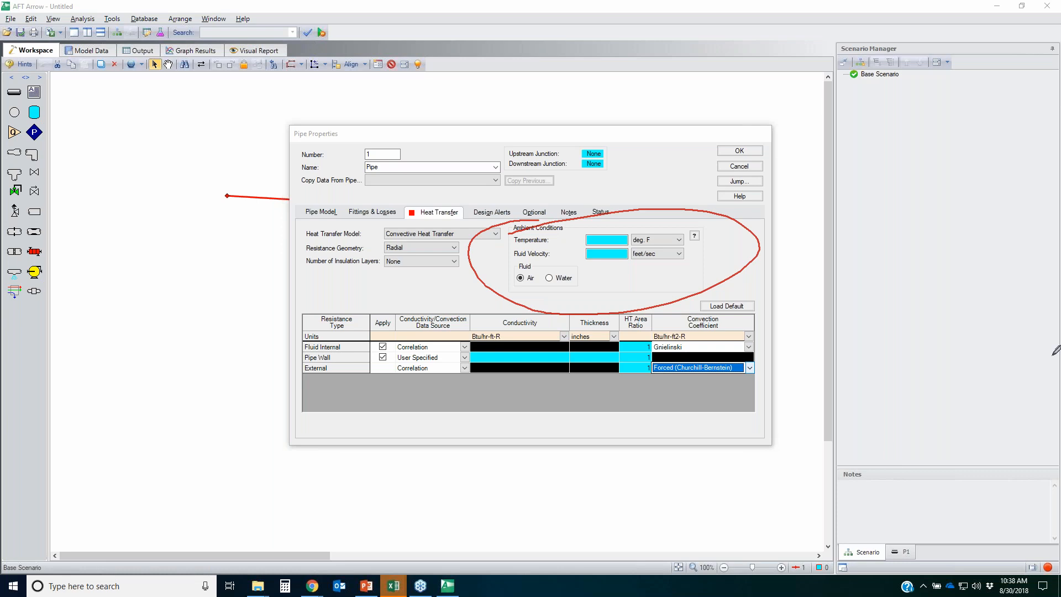
pyautogui.press('Escape')
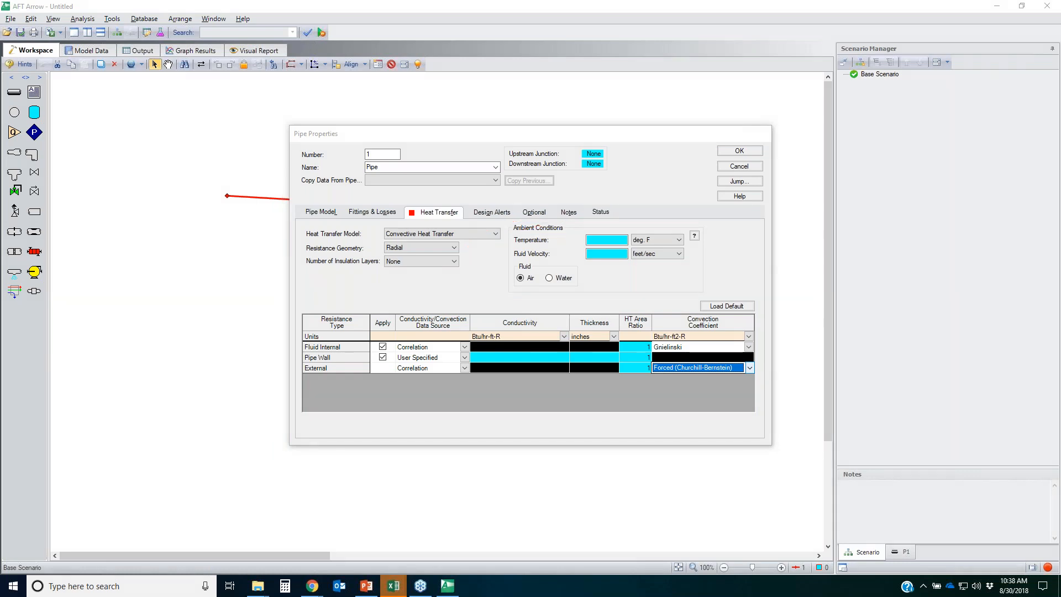
# - Set the heat transfer model to Buried Pipe, mark the soil temperature, pipe depth and soil conductivity inputs in red, and clear the markup
pyautogui.click(475, 234)
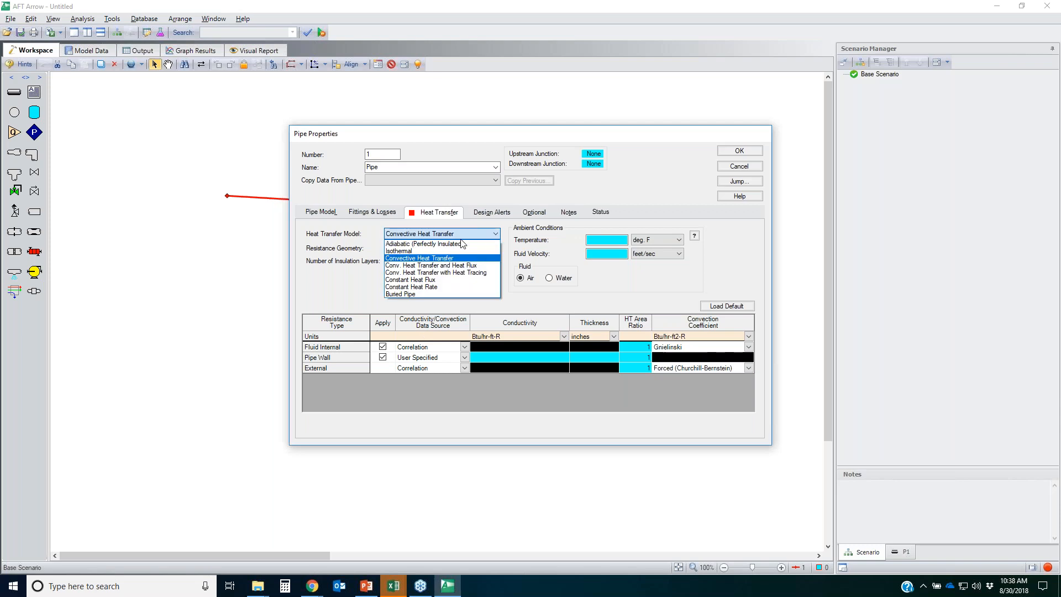
pyautogui.click(417, 294)
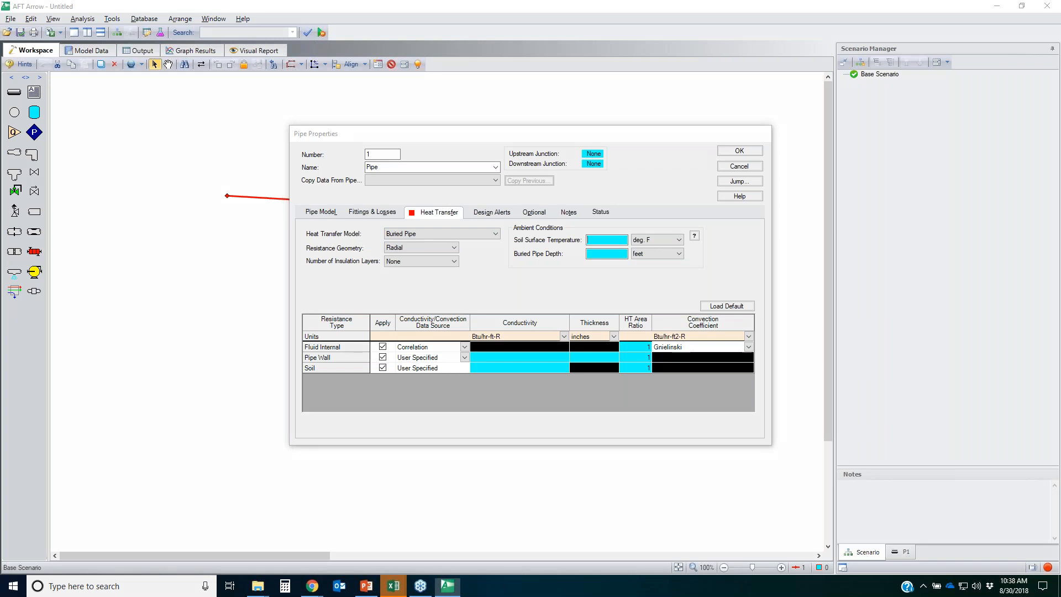
pyautogui.moveTo(501, 243)
pyautogui.mouseDown()
pyautogui.moveTo(553, 249)
pyautogui.moveTo(513, 263)
pyautogui.moveTo(587, 257)
pyautogui.mouseUp()
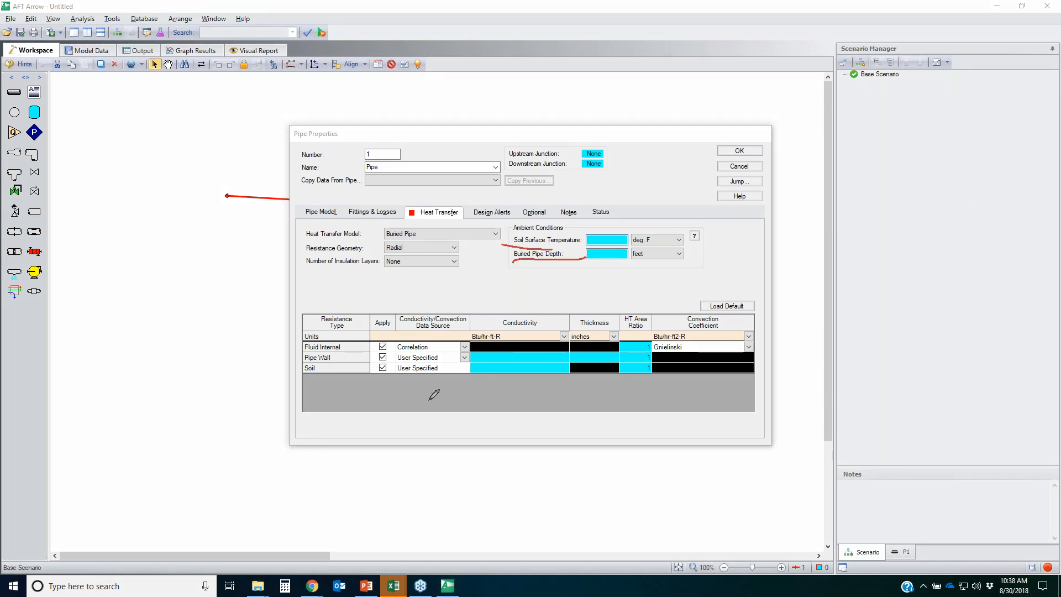
pyautogui.moveTo(474, 364)
pyautogui.mouseDown()
pyautogui.moveTo(562, 365)
pyautogui.moveTo(467, 375)
pyautogui.mouseUp()
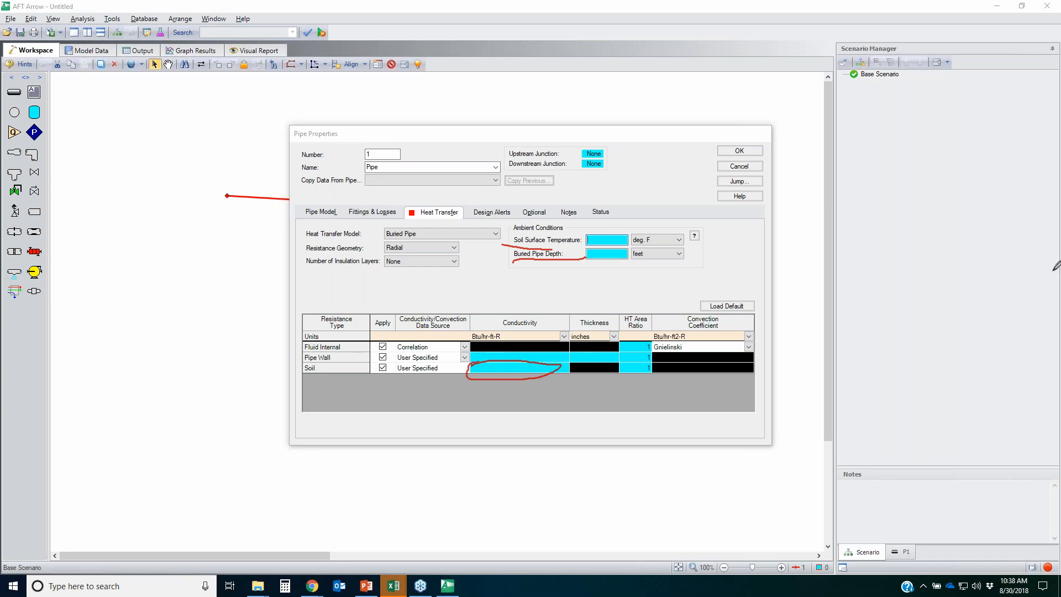
pyautogui.press('Escape')
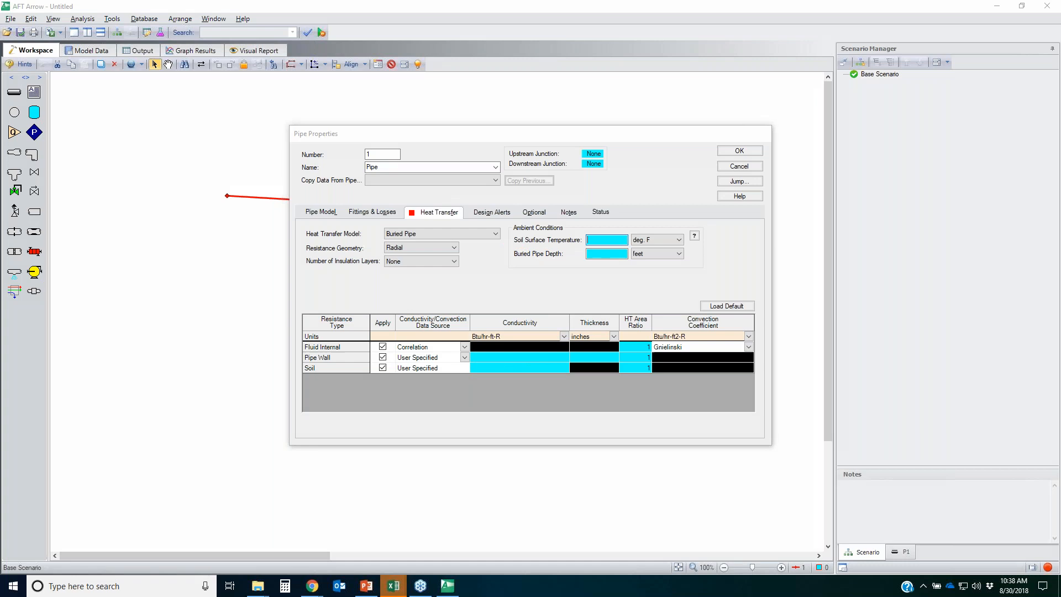
# - Set the heat transfer model to Conv. Heat Transfer with Heat Tracing, and close the pipe's properties without saving
pyautogui.click(450, 232)
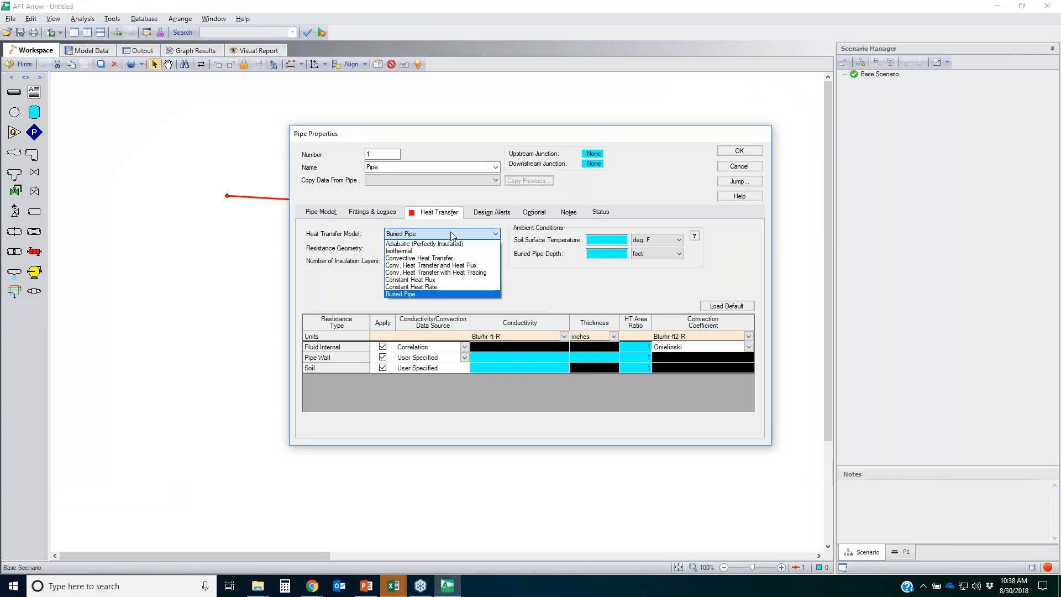
pyautogui.click(436, 273)
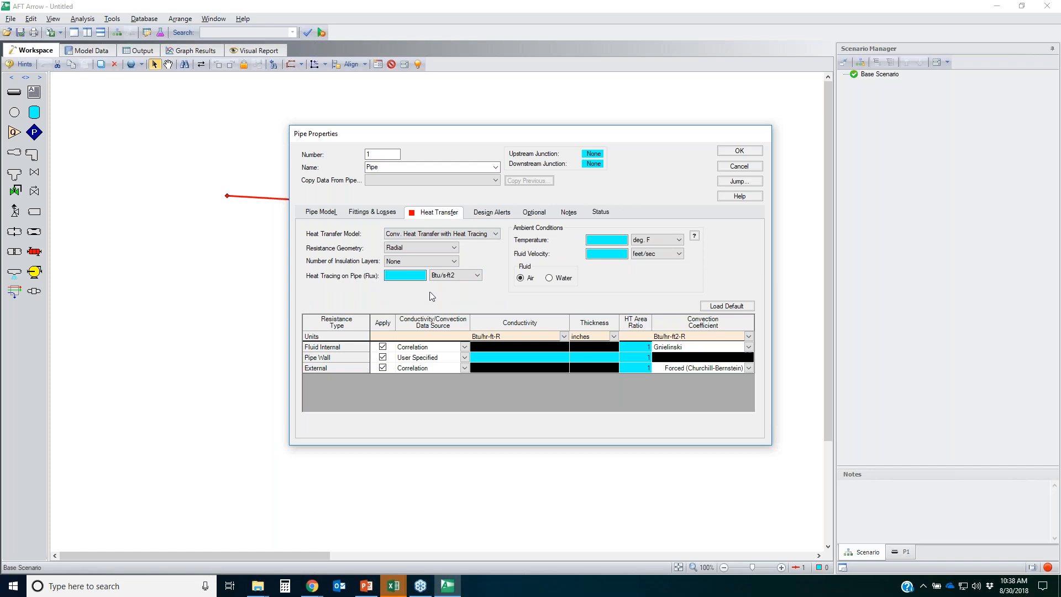
pyautogui.click(746, 169)
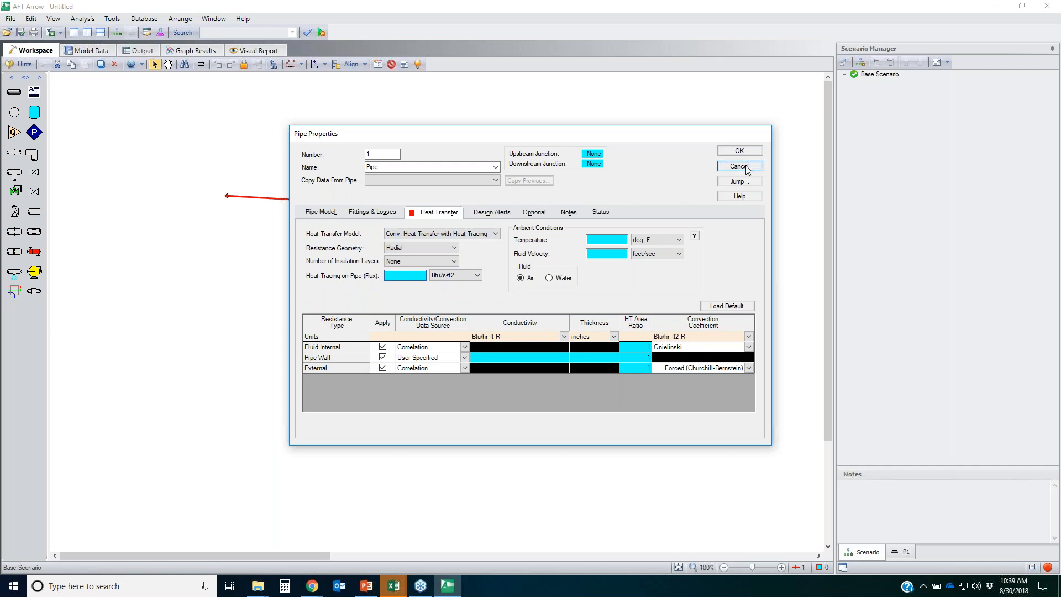
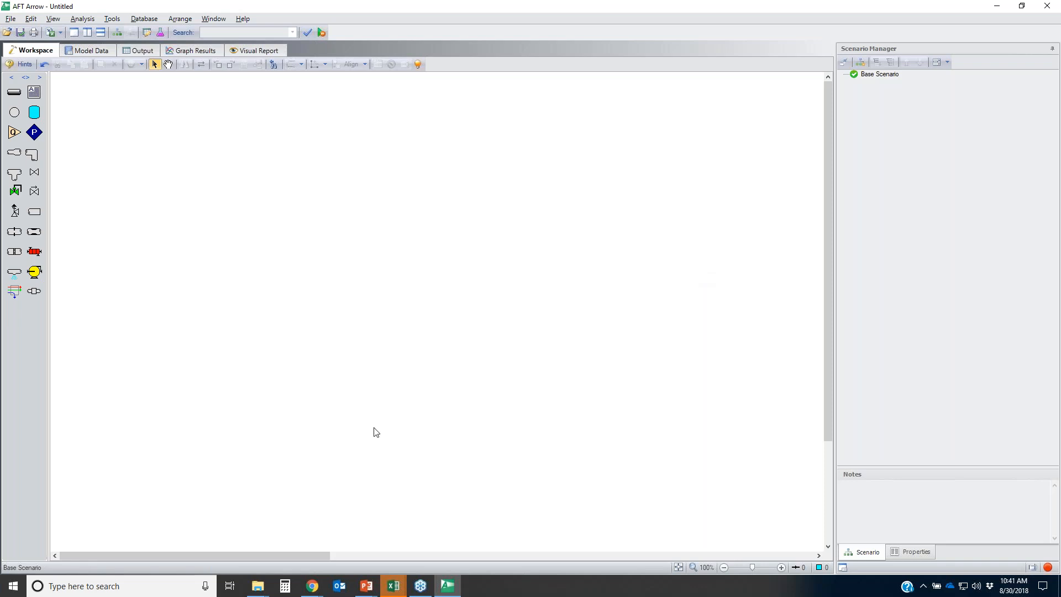
# - Switch to File Explorer and display the contents of the AFT Arrow 7 folder under AFT Products
pyautogui.click(394, 586)
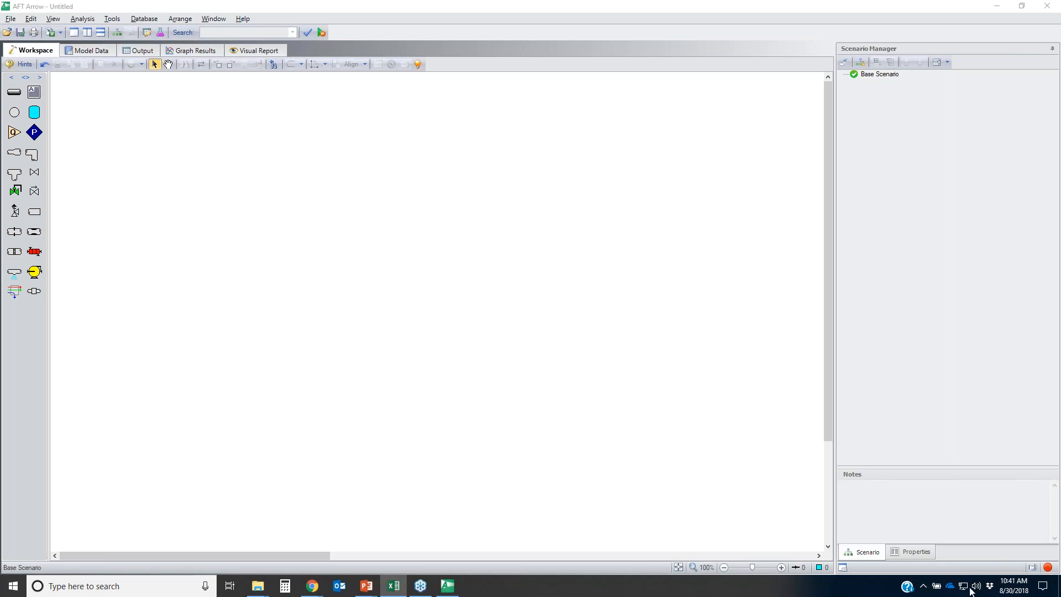
pyautogui.moveTo(258, 586)
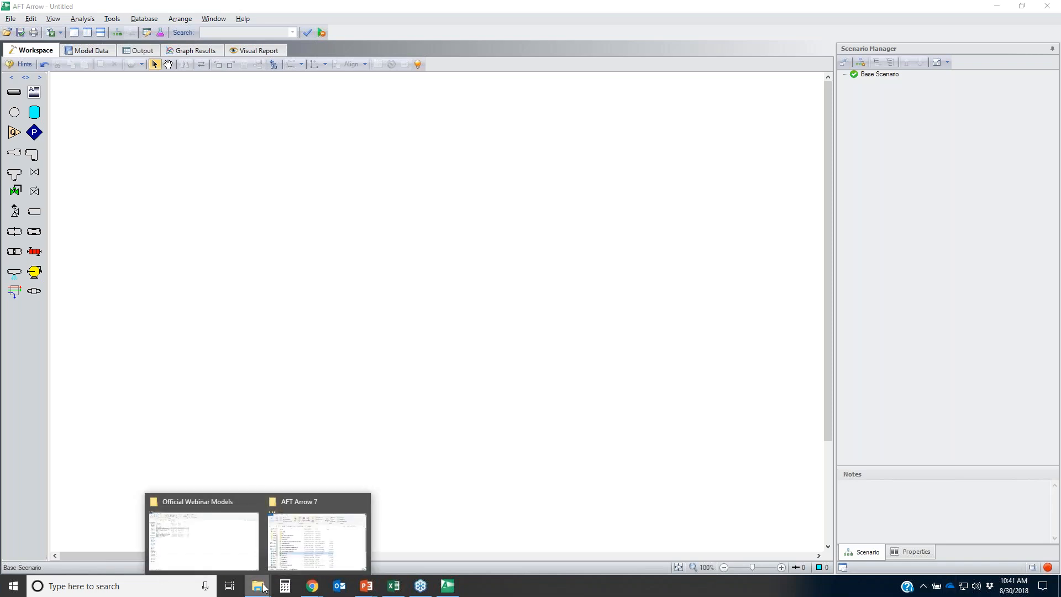
pyautogui.click(304, 542)
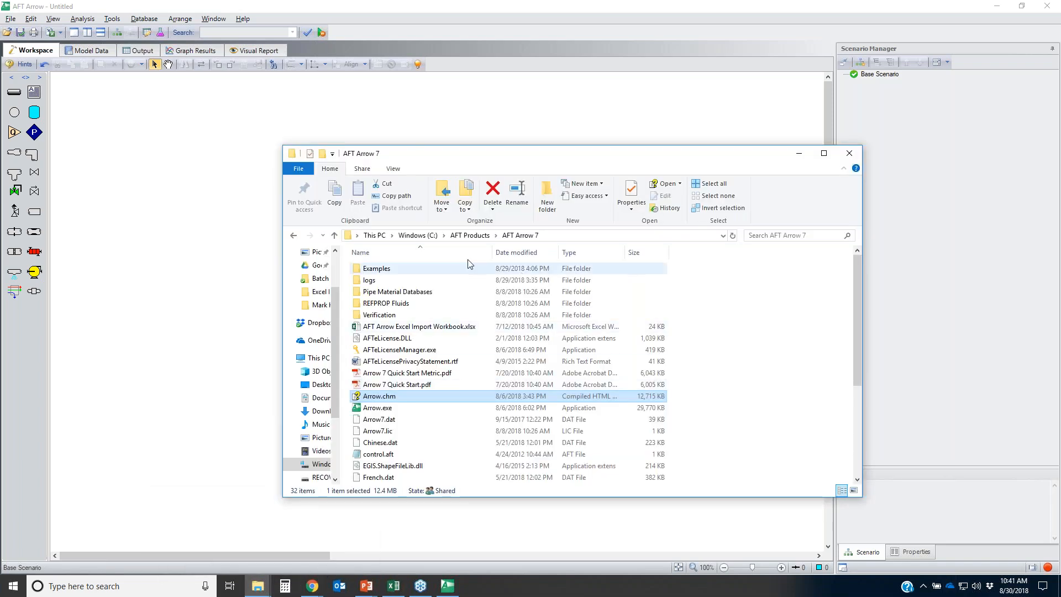
pyautogui.click(509, 236)
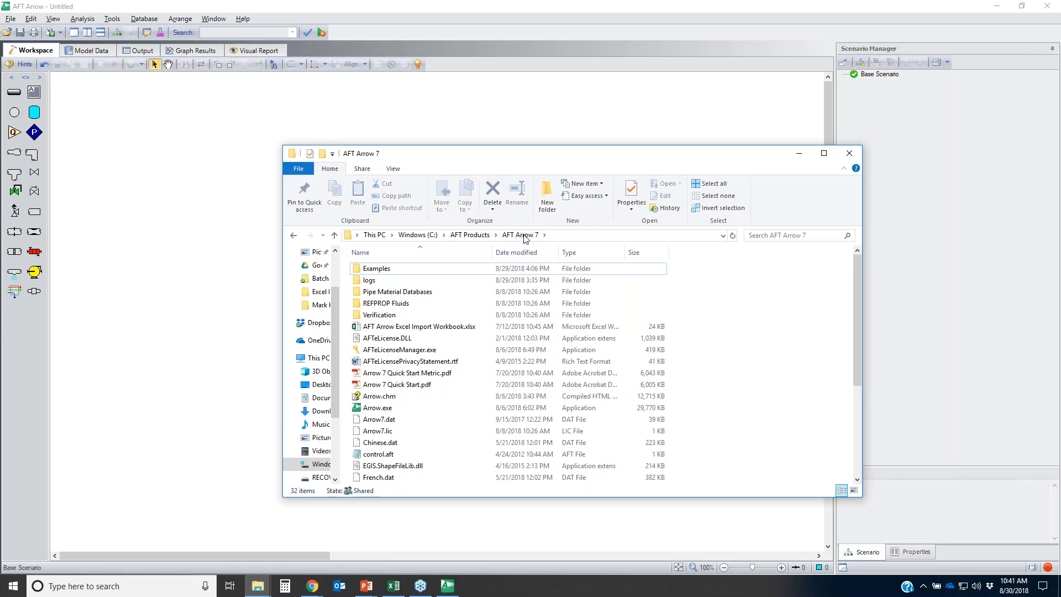
# - Open AFT Arrow Excel Import Workbook.xlsx from the AFT Arrow 7 folder
pyautogui.doubleClick(426, 327)
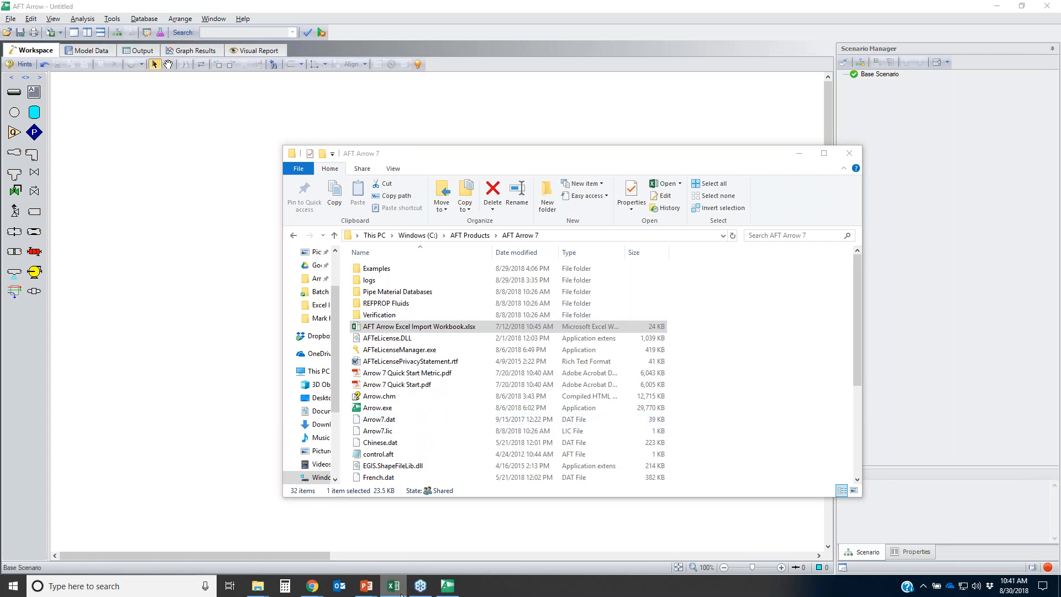
pyautogui.moveTo(679, 157); pyautogui.dragTo(672, 121)
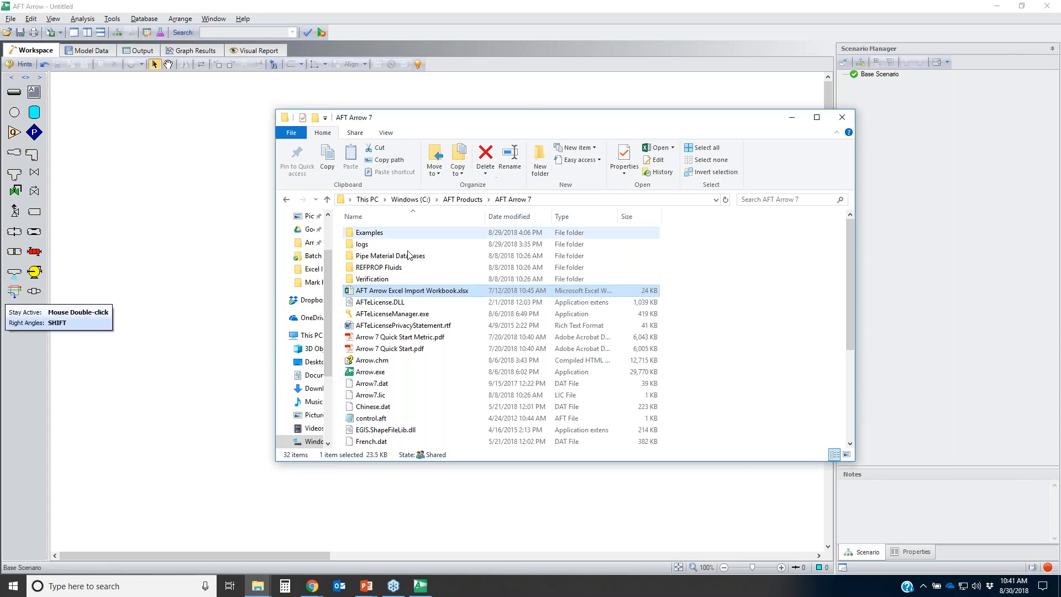
pyautogui.doubleClick(393, 292)
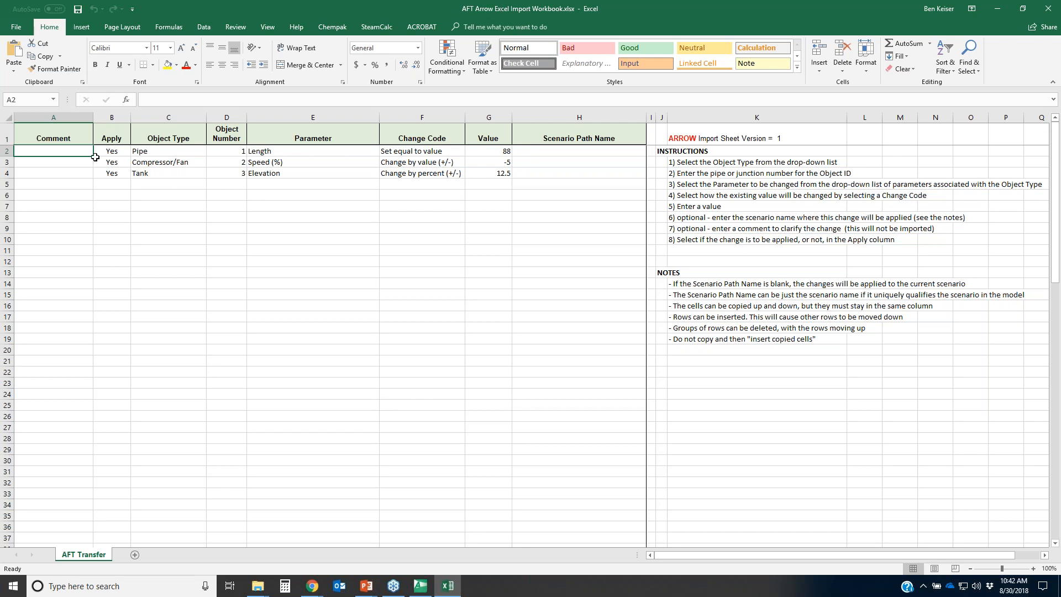
# - Examine the import sheet's sample change rows, its instructions and notes, and the Object Number column header
pyautogui.moveTo(75, 153); pyautogui.dragTo(558, 193)
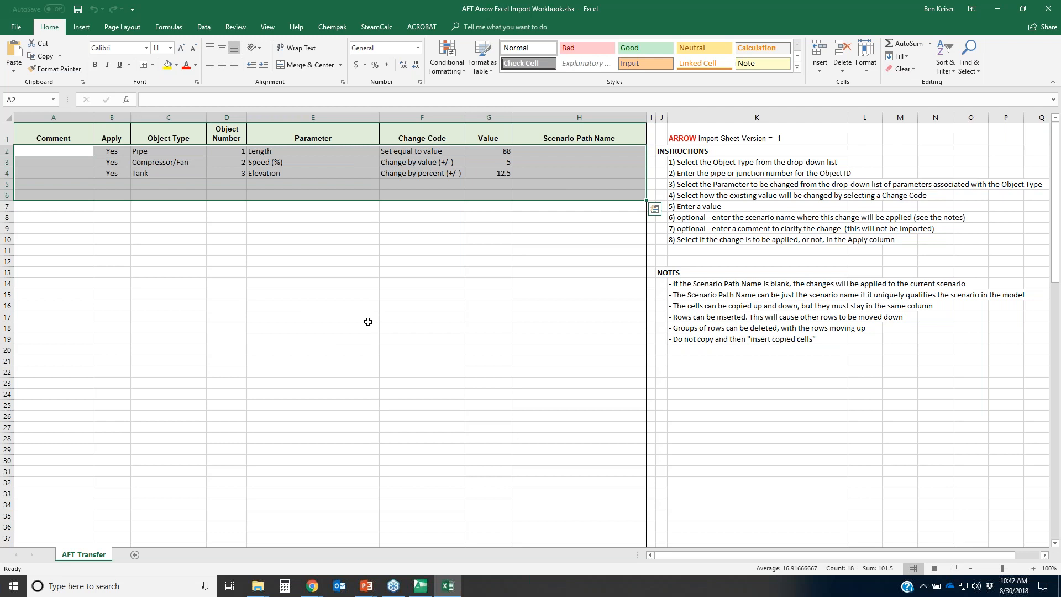
pyautogui.click(418, 318)
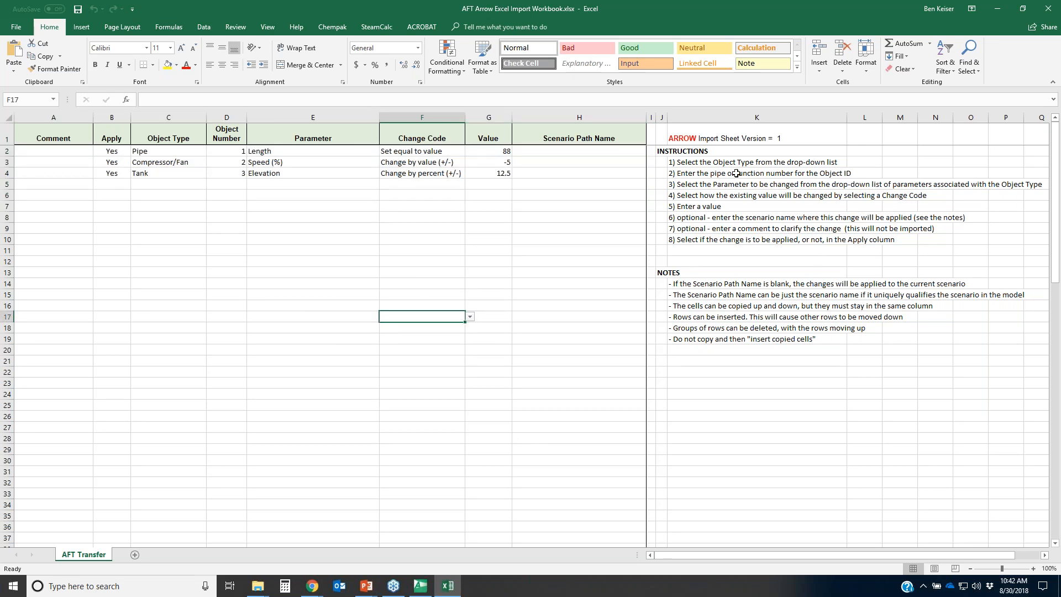
pyautogui.click(743, 161)
pyautogui.moveTo(743, 160); pyautogui.dragTo(971, 341)
pyautogui.click(870, 416)
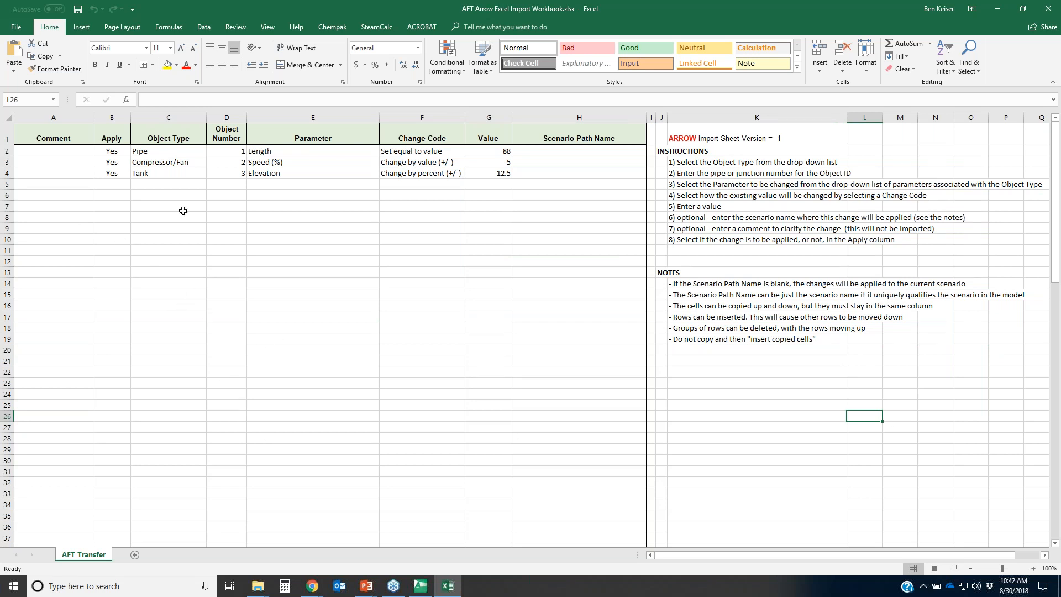
pyautogui.click(241, 130)
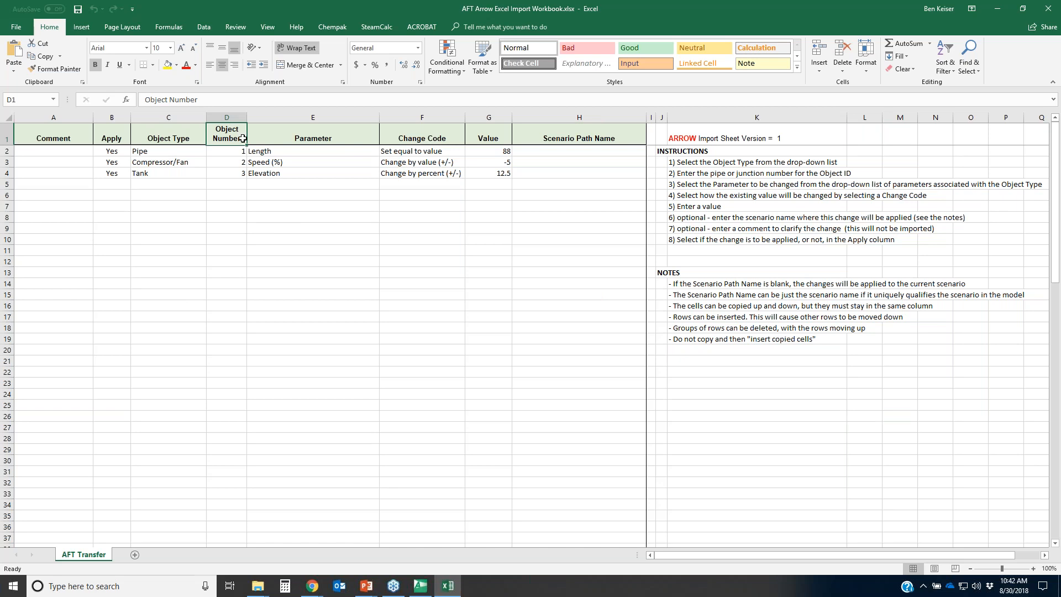
# - Start a change entry in row 6 with object type Pipe, object number 5 and parameter Fixed K Loss
pyautogui.click(168, 196)
pyautogui.click(211, 197)
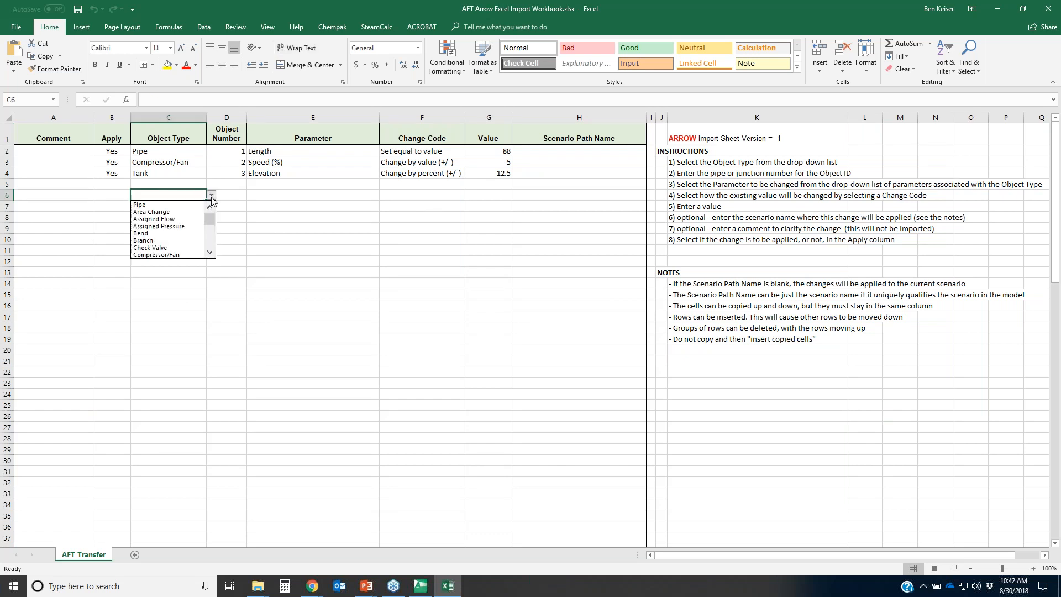
pyautogui.click(175, 204)
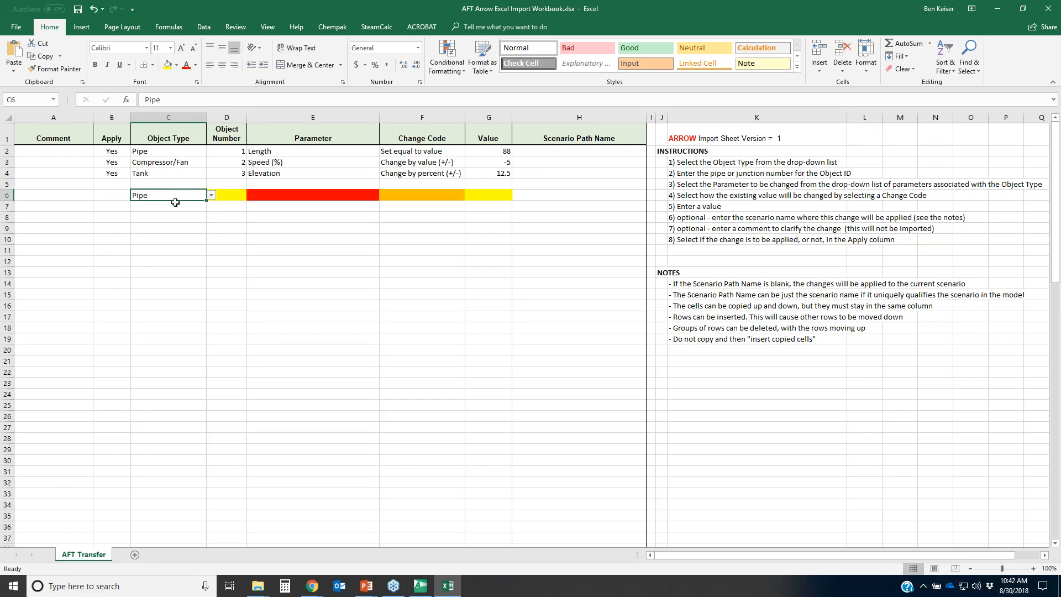
pyautogui.click(230, 198)
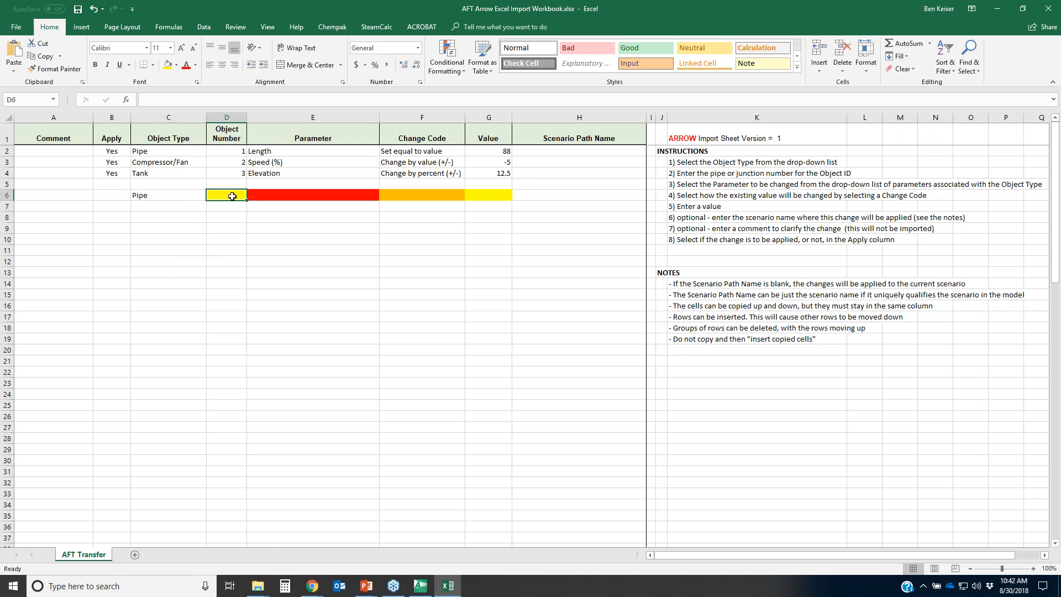
pyautogui.write('5')
pyautogui.click(290, 195)
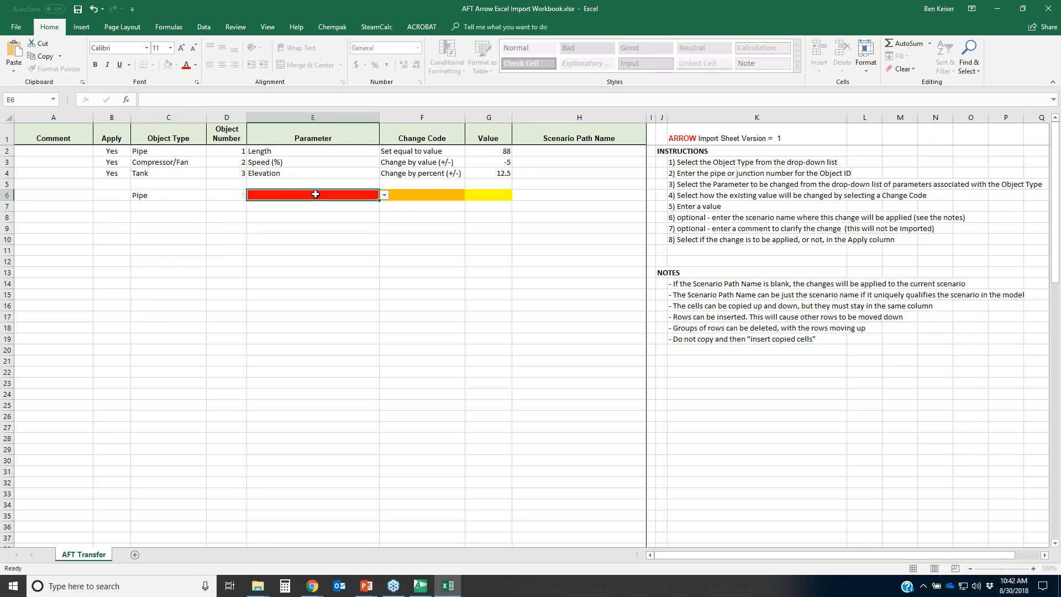
pyautogui.click(383, 196)
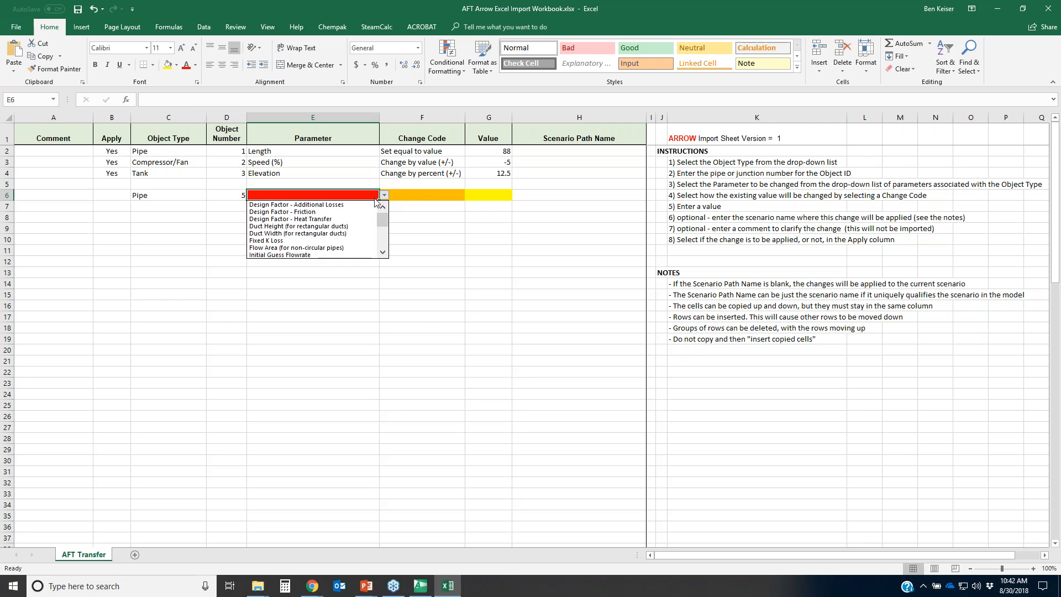
pyautogui.click(292, 240)
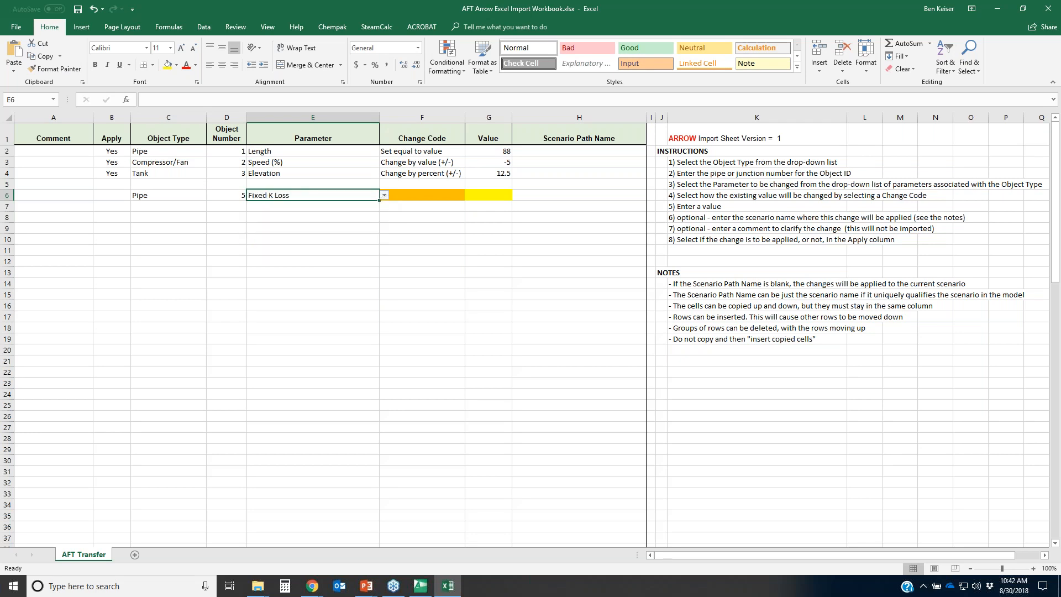
# - Review the Change Code options available for the Fixed K Loss entry without choosing one
pyautogui.click(426, 193)
pyautogui.click(470, 197)
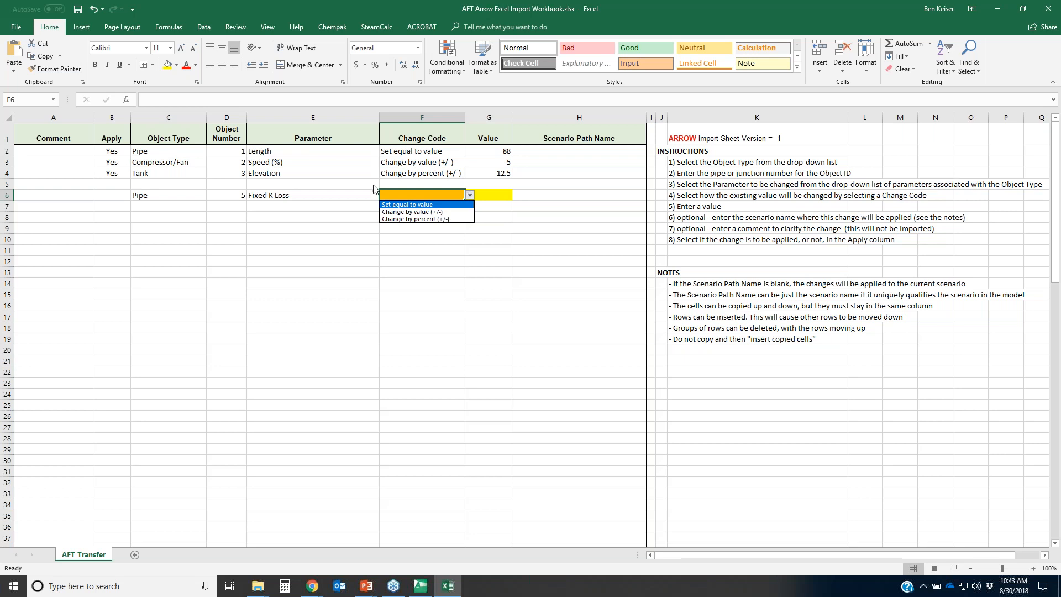
pyautogui.press('Escape')
pyautogui.click(495, 199)
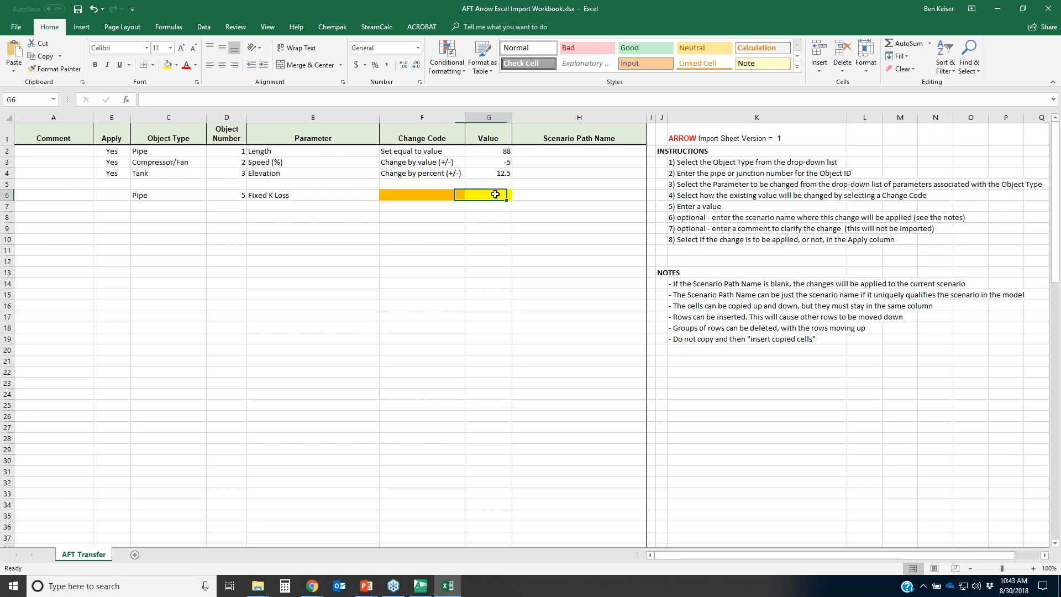
pyautogui.click(445, 198)
pyautogui.click(469, 195)
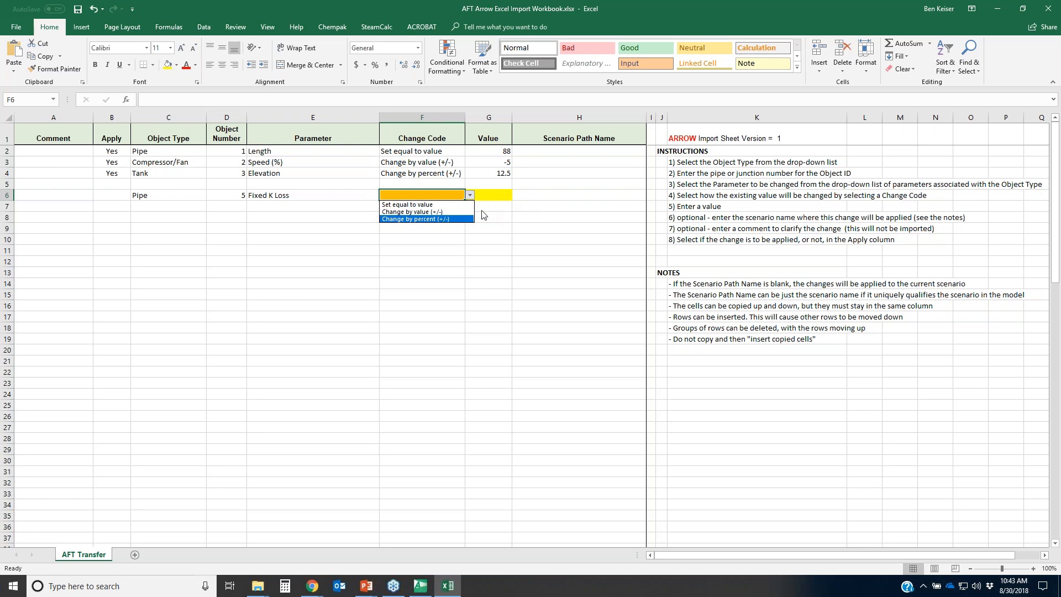
pyautogui.click(387, 278)
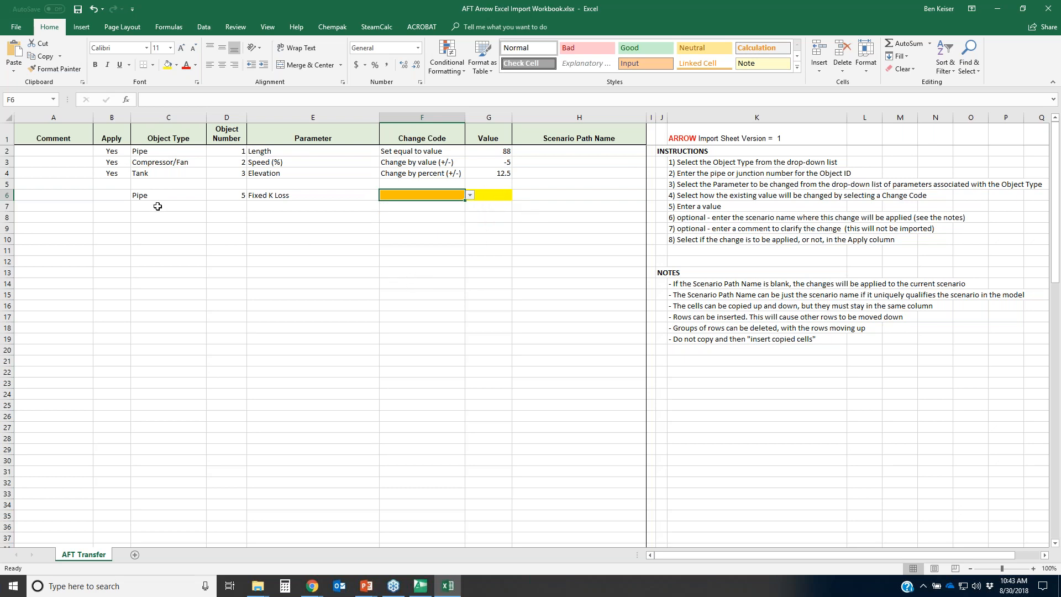
# - Start a change entry in row 7 with object type Compressor/Fan and parameter Speed (%)
pyautogui.click(162, 207)
pyautogui.click(211, 207)
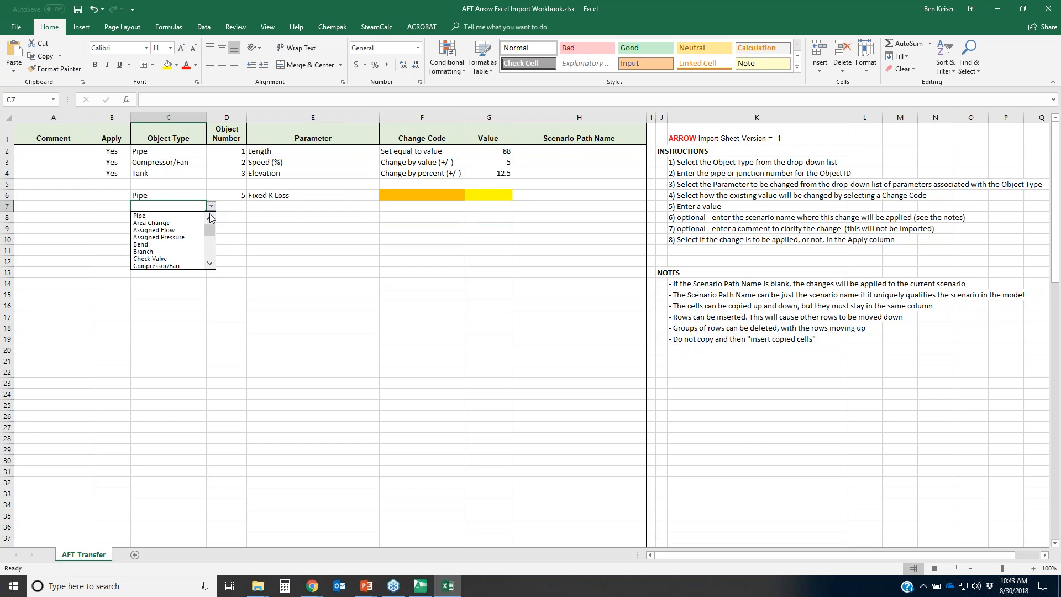
pyautogui.click(166, 266)
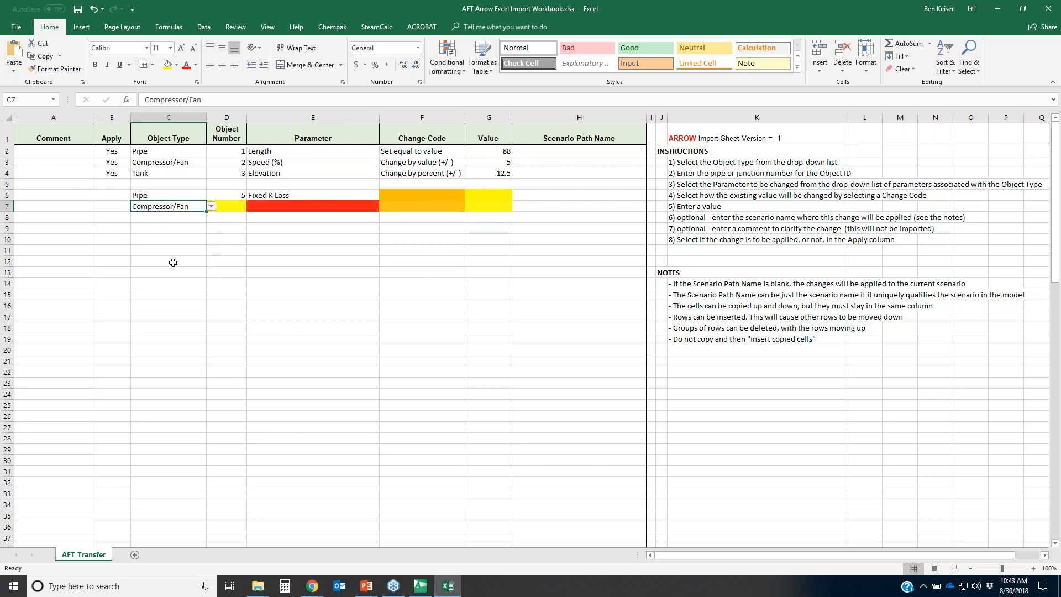
pyautogui.click(279, 207)
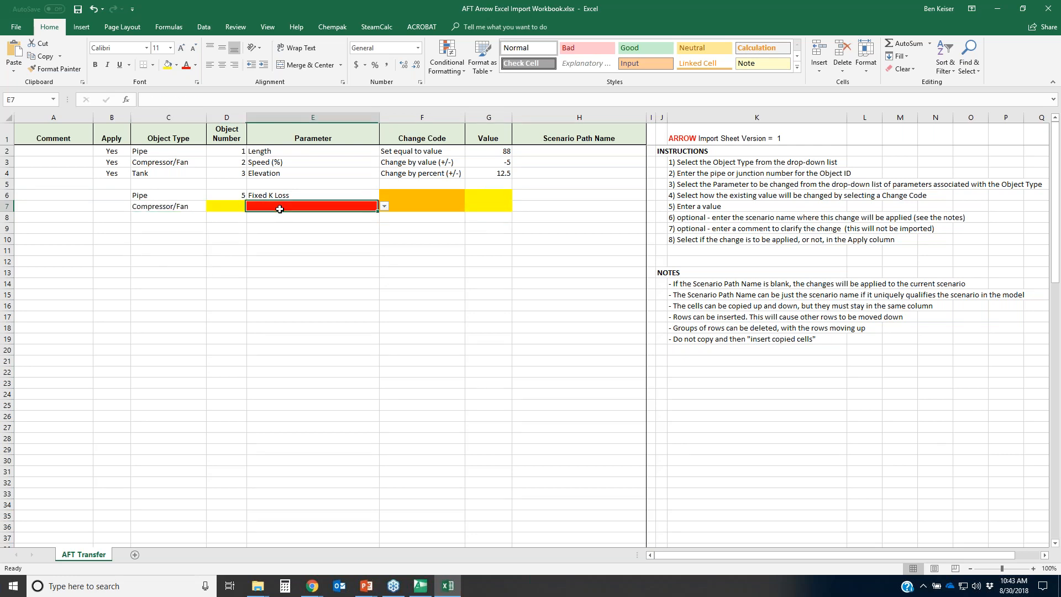
pyautogui.click(384, 207)
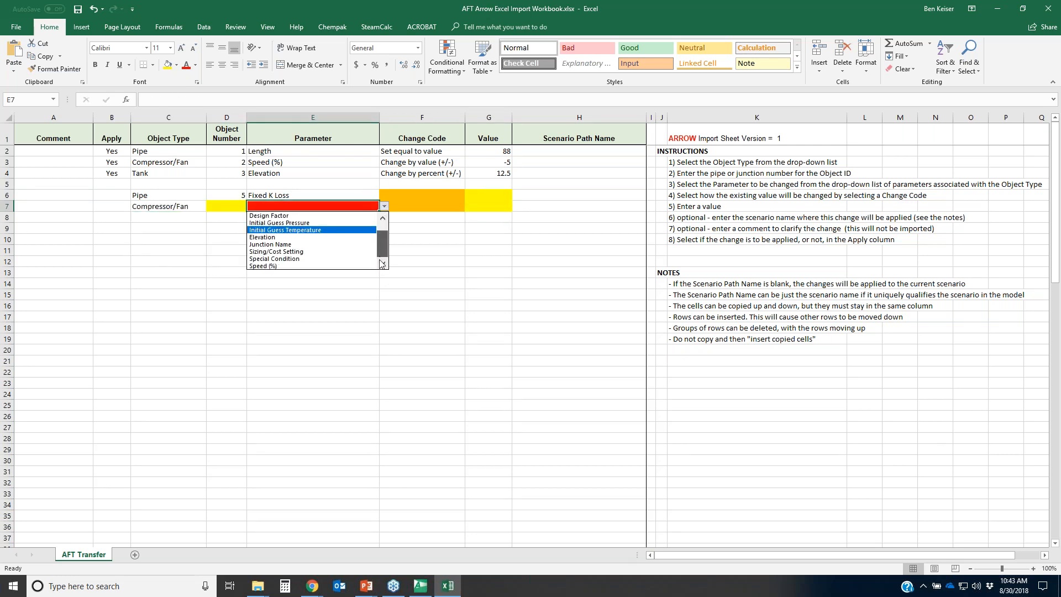
pyautogui.moveTo(381, 232); pyautogui.dragTo(382, 246)
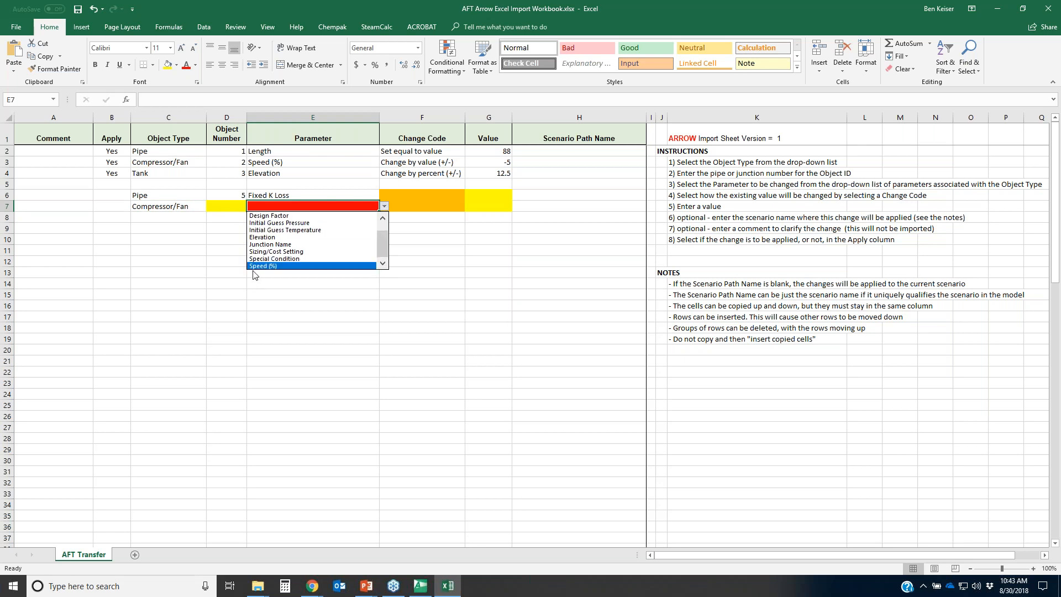
pyautogui.click(278, 266)
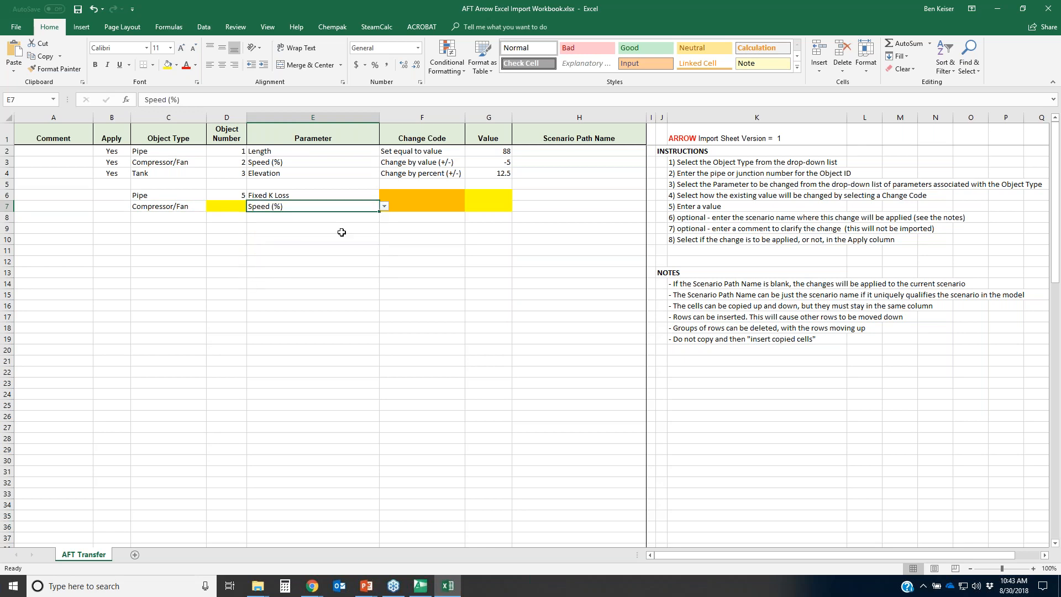
# - Look over the Change Code options for the Compressor/Fan entry and leave the code blank
pyautogui.click(423, 206)
pyautogui.click(469, 206)
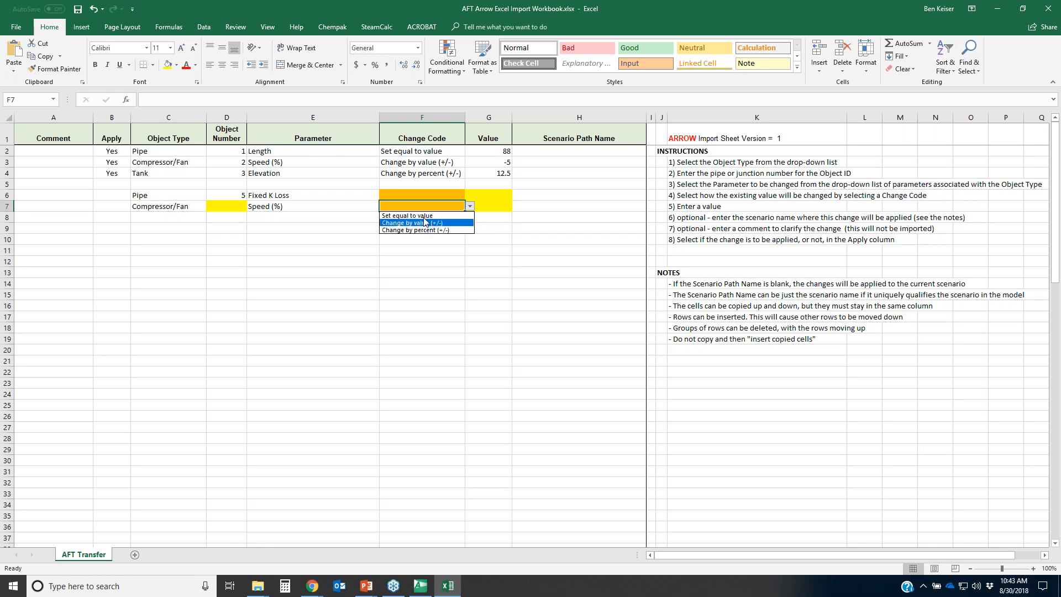
pyautogui.press('Escape')
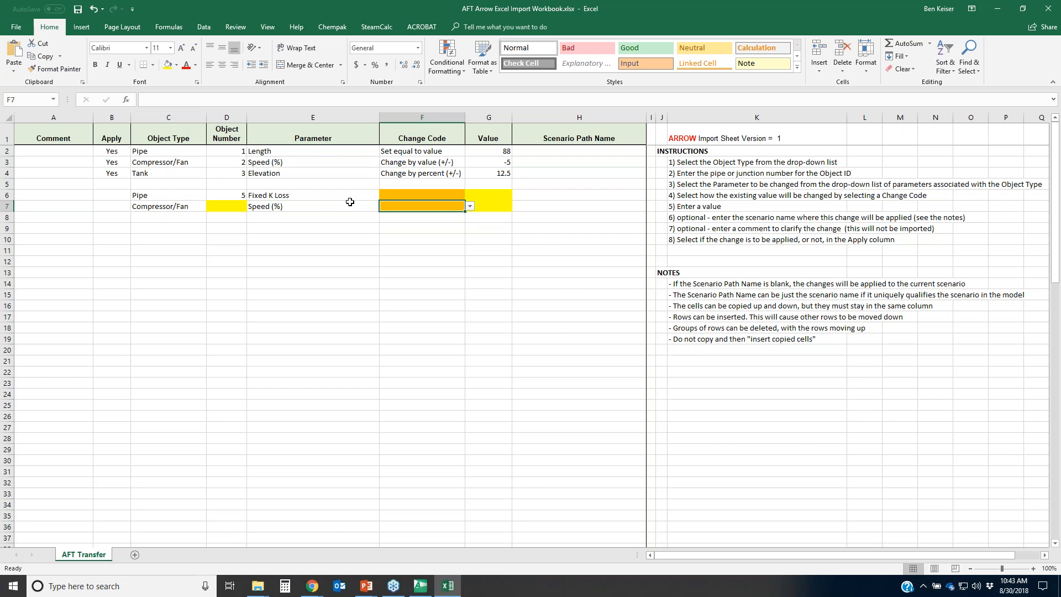
# - Highlight the Parameter, Object Type and Change Code columns in turn, and clear the selection
pyautogui.click(301, 119)
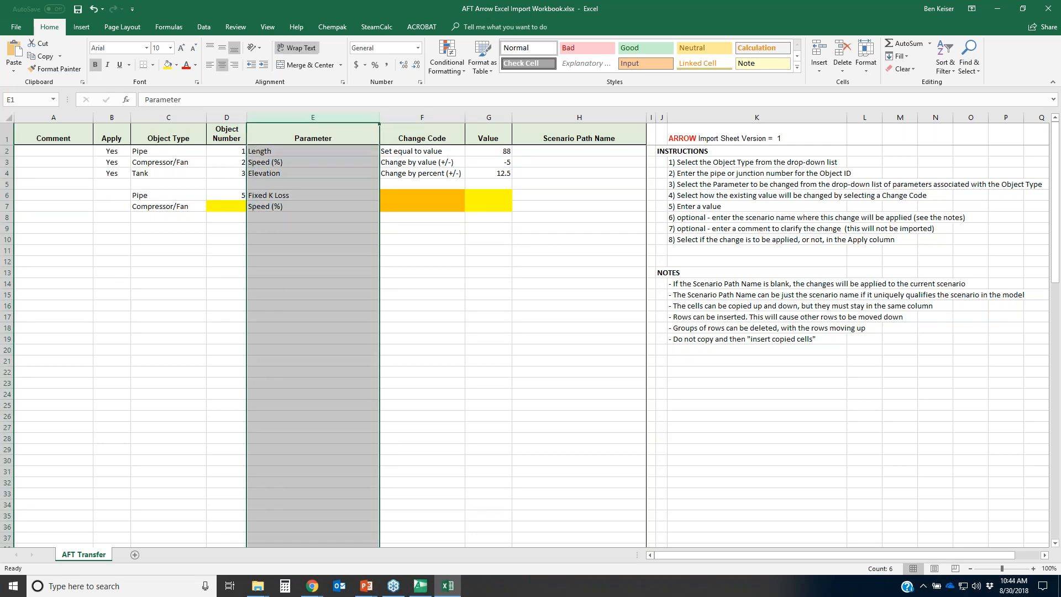
pyautogui.click(172, 118)
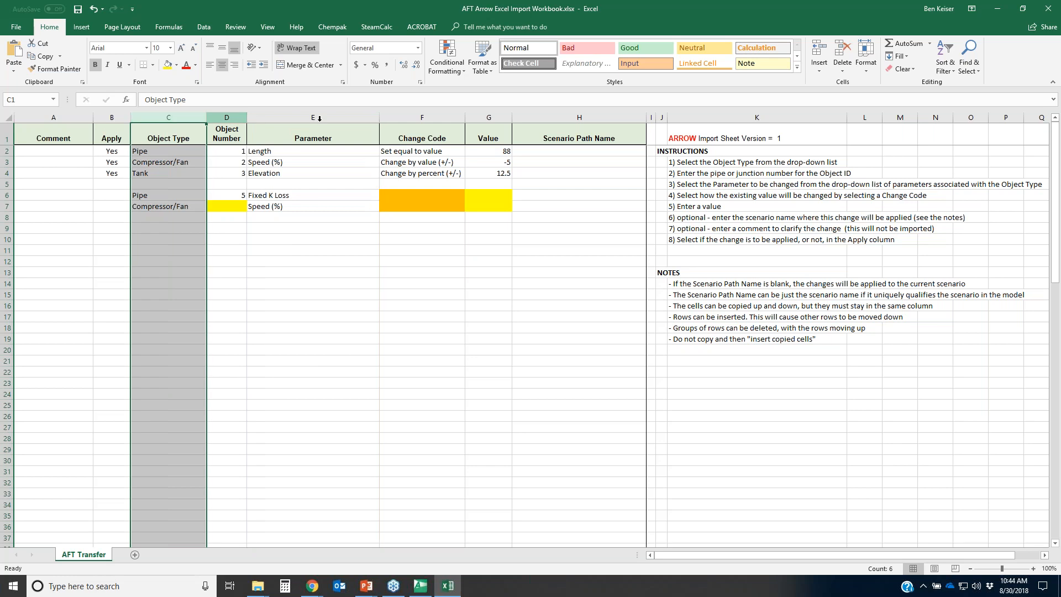
pyautogui.click(399, 117)
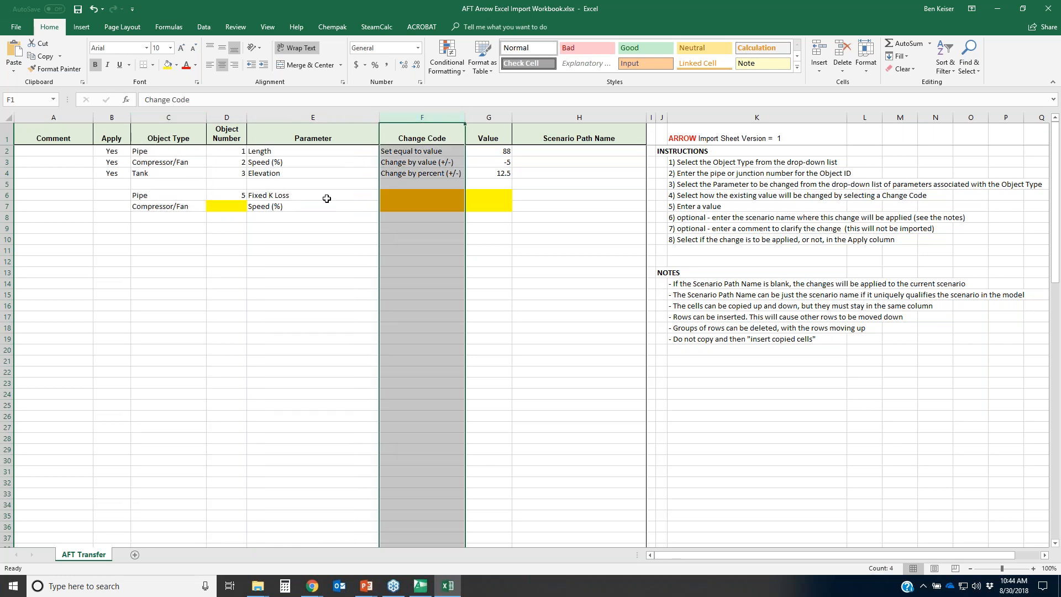
pyautogui.click(354, 292)
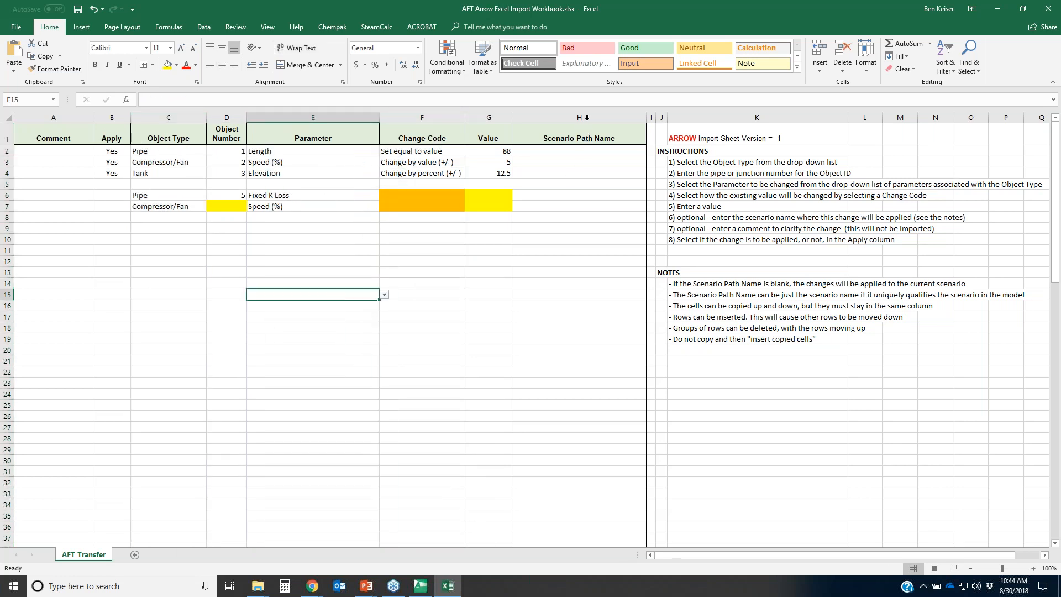
# - Highlight the Scenario Path Name column, the change entries in A2:G8, and the scenario path cells beside them
pyautogui.click(580, 118)
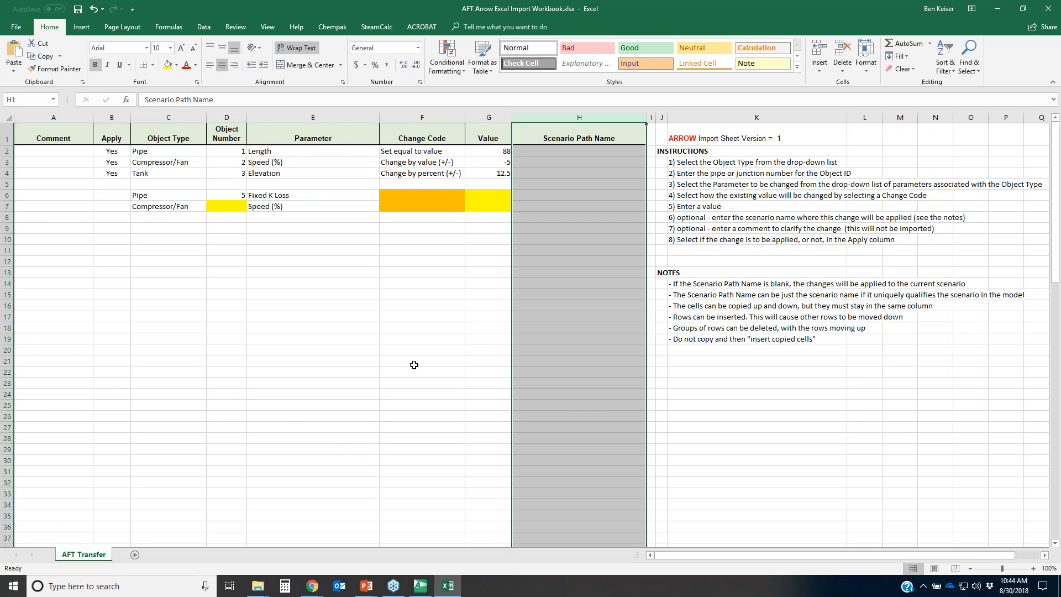
pyautogui.moveTo(69, 148); pyautogui.dragTo(492, 216)
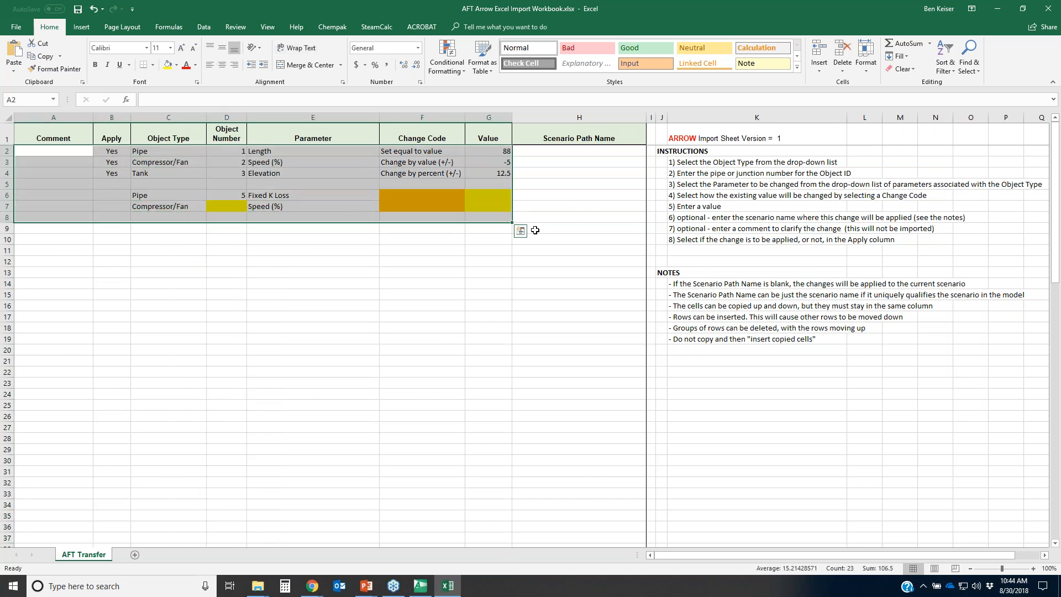
pyautogui.moveTo(574, 156); pyautogui.dragTo(597, 243)
pyautogui.click(566, 328)
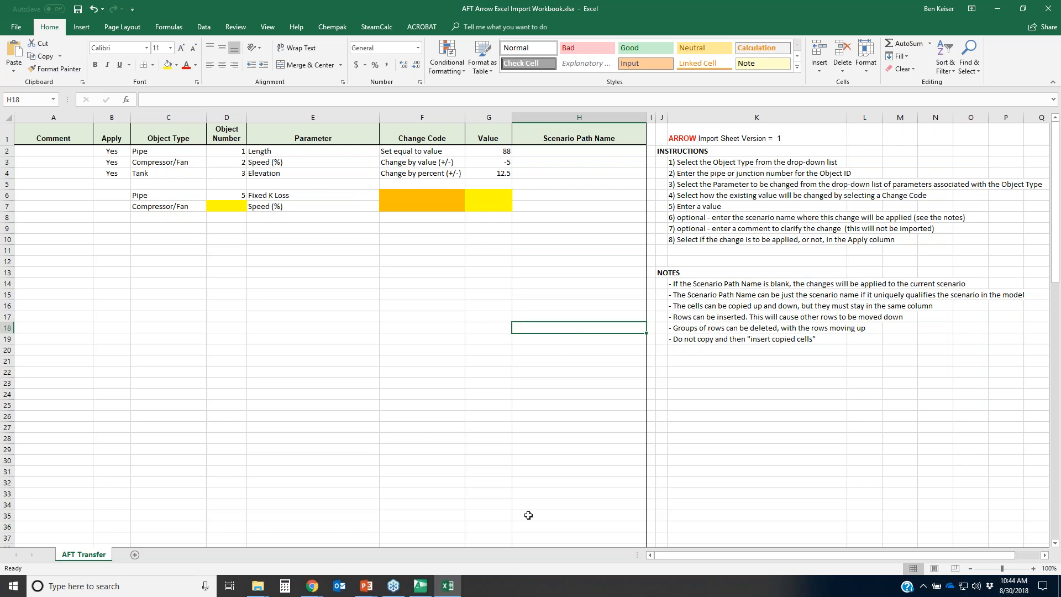
# - Close the import workbook without saving its changes and switch back to File Explorer
pyautogui.click(415, 381)
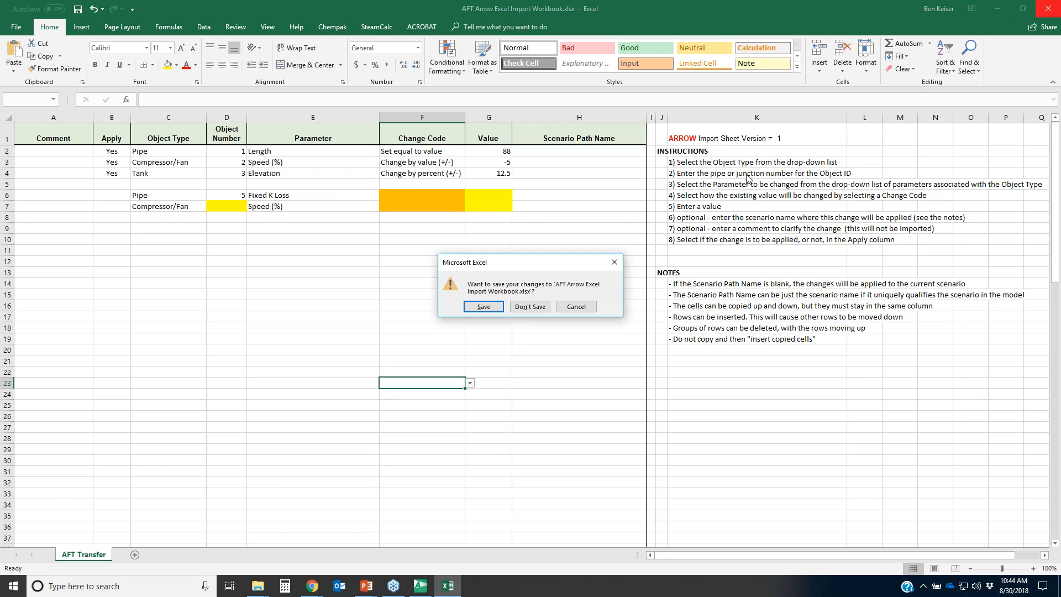
pyautogui.click(529, 307)
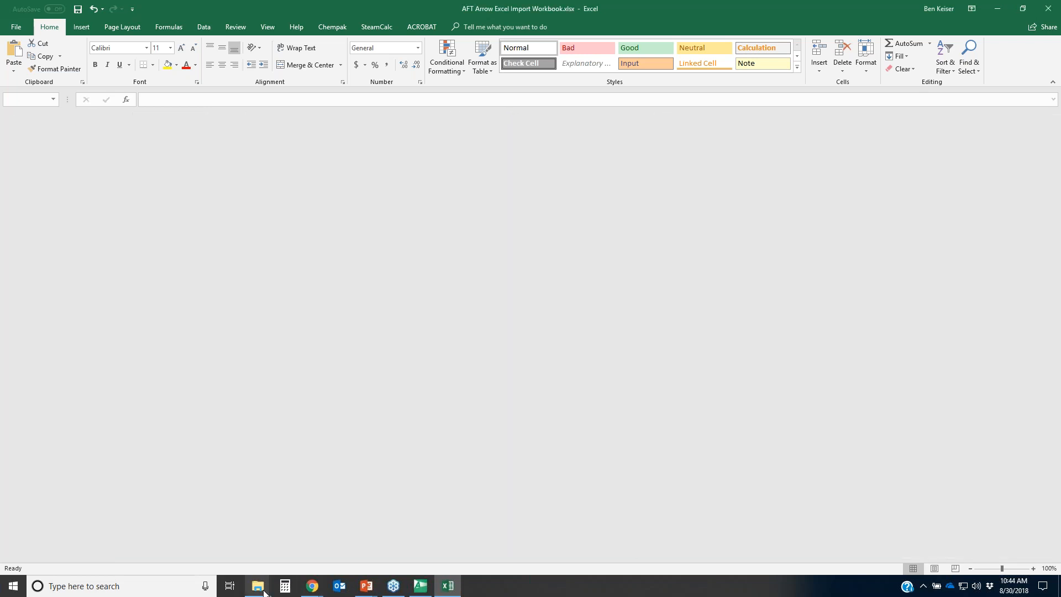
pyautogui.click(263, 590)
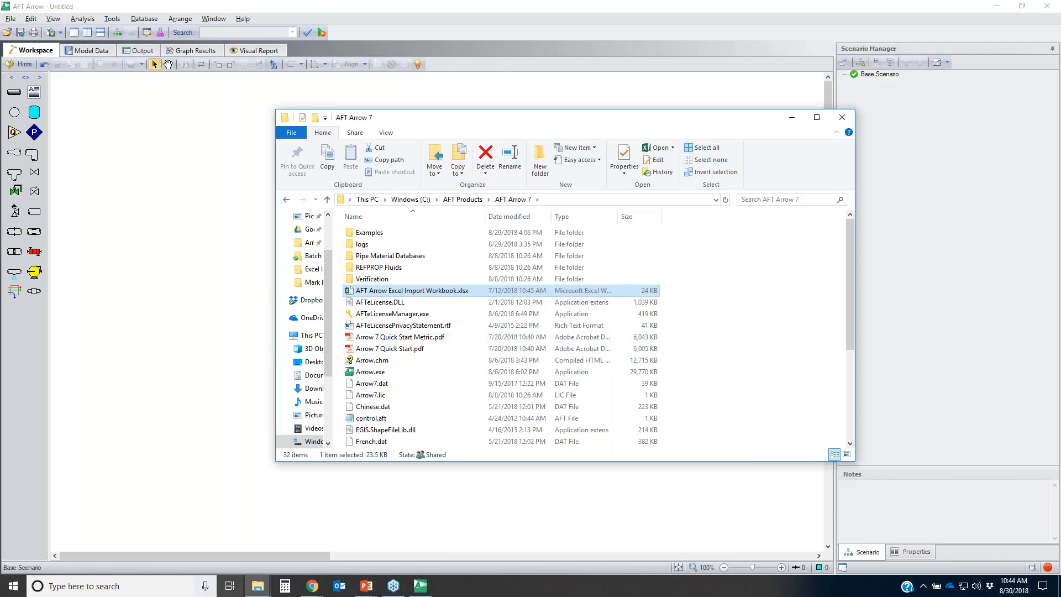
# - Close the AFT Arrow 7 folder window in File Explorer
pyautogui.click(258, 585)
pyautogui.click(314, 550)
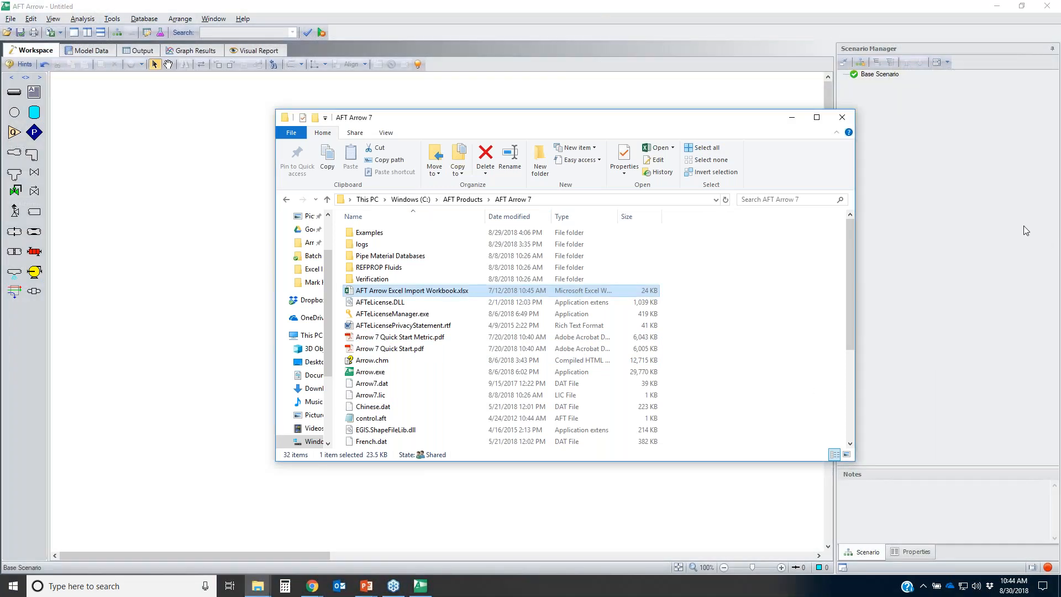
pyautogui.click(840, 118)
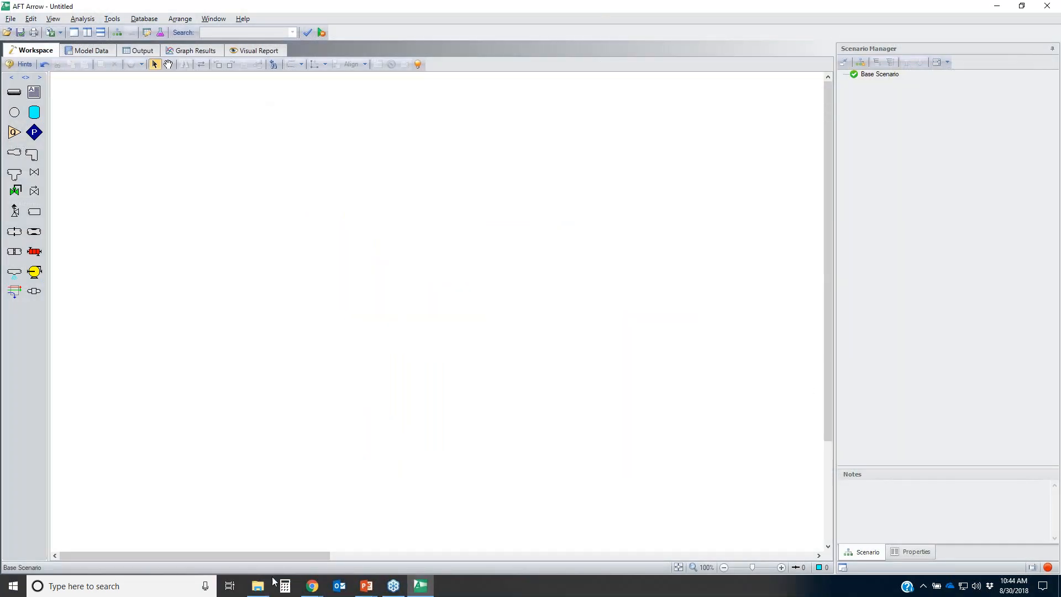
# - Open AFT Arrow Excel Import Workbook.xlsx from the Excel Import folder inside the Arrow 7 New Features Webinar folder's Preparation folder
pyautogui.click(258, 588)
pyautogui.click(147, 289)
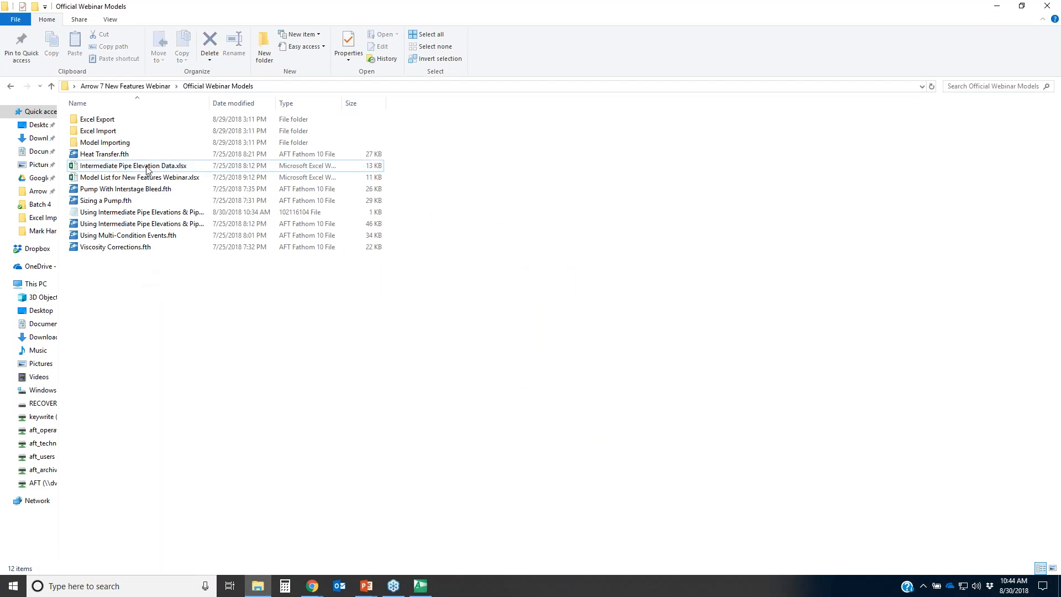
pyautogui.click(126, 86)
pyautogui.click(95, 132)
pyautogui.doubleClick(94, 131)
pyautogui.doubleClick(107, 133)
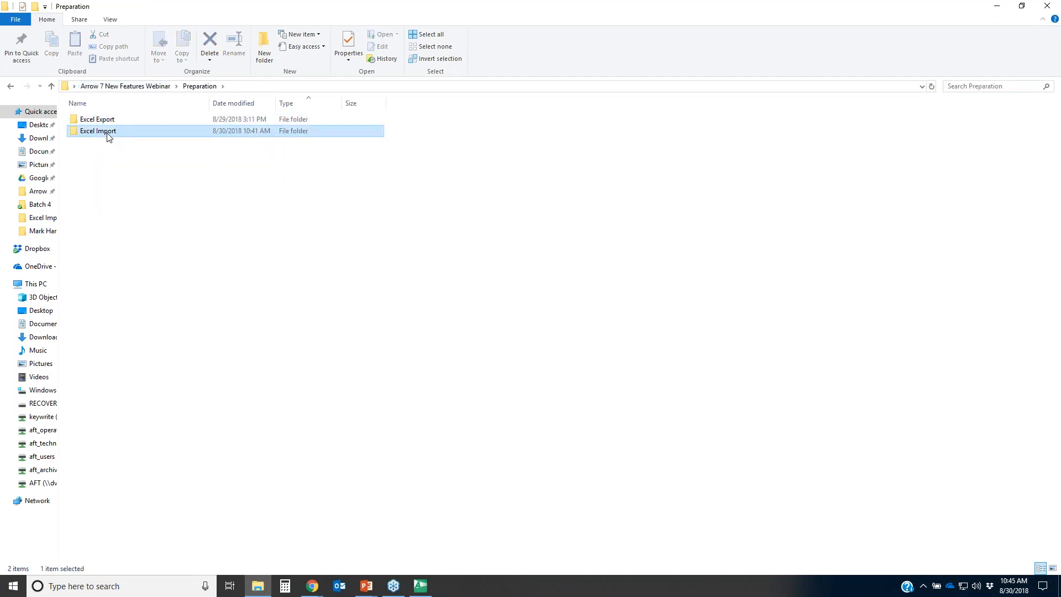
pyautogui.doubleClick(170, 259)
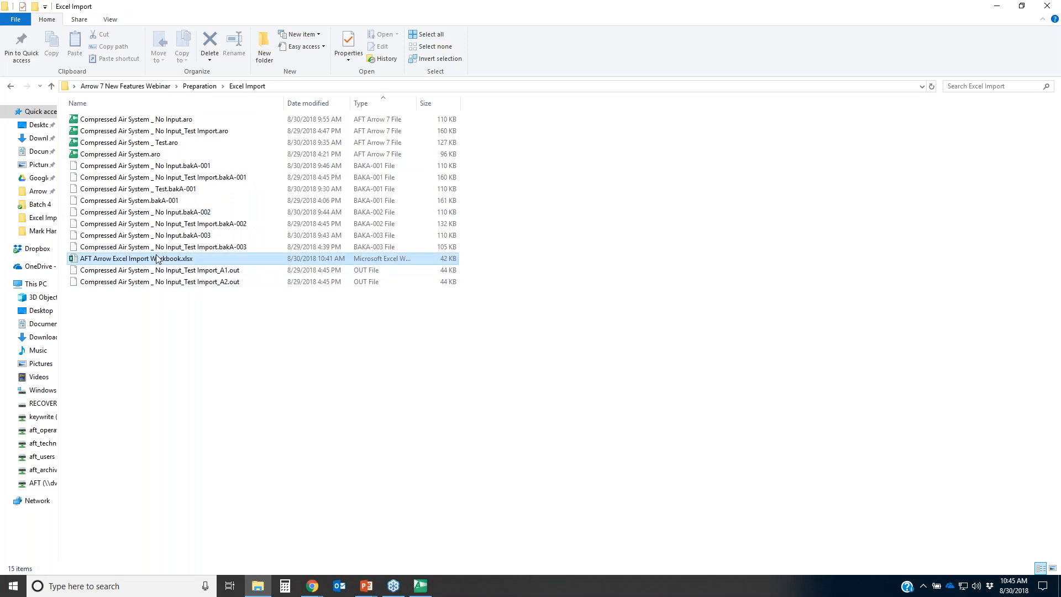
# - Switch to AFT Arrow, discard the untitled model and open Compressed Air System _ No Input.aro from the Preparation folder's Excel Import subfolder
pyautogui.click(420, 585)
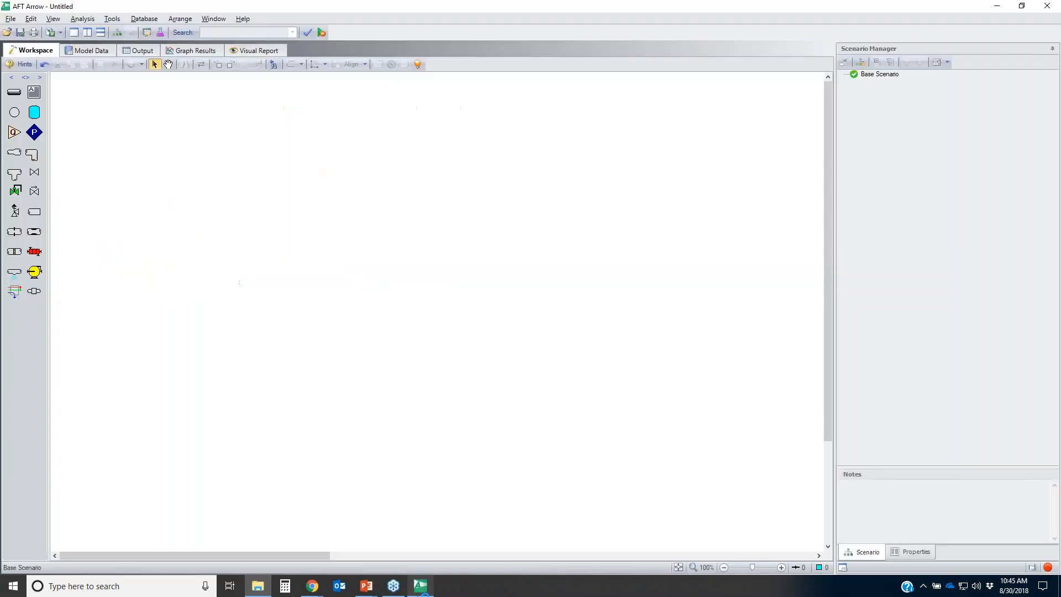
pyautogui.click(7, 33)
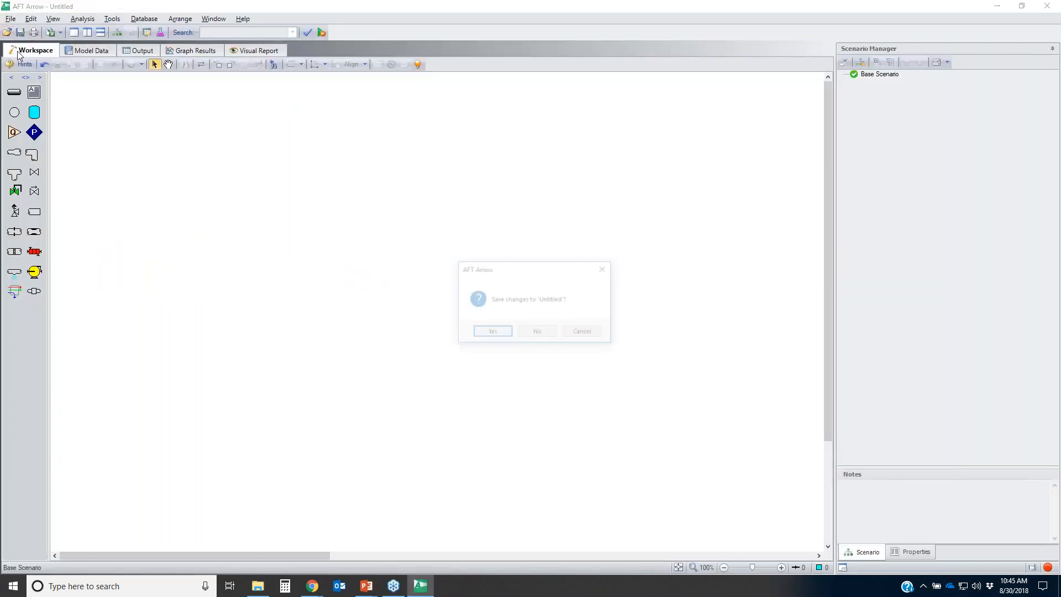
pyautogui.click(539, 333)
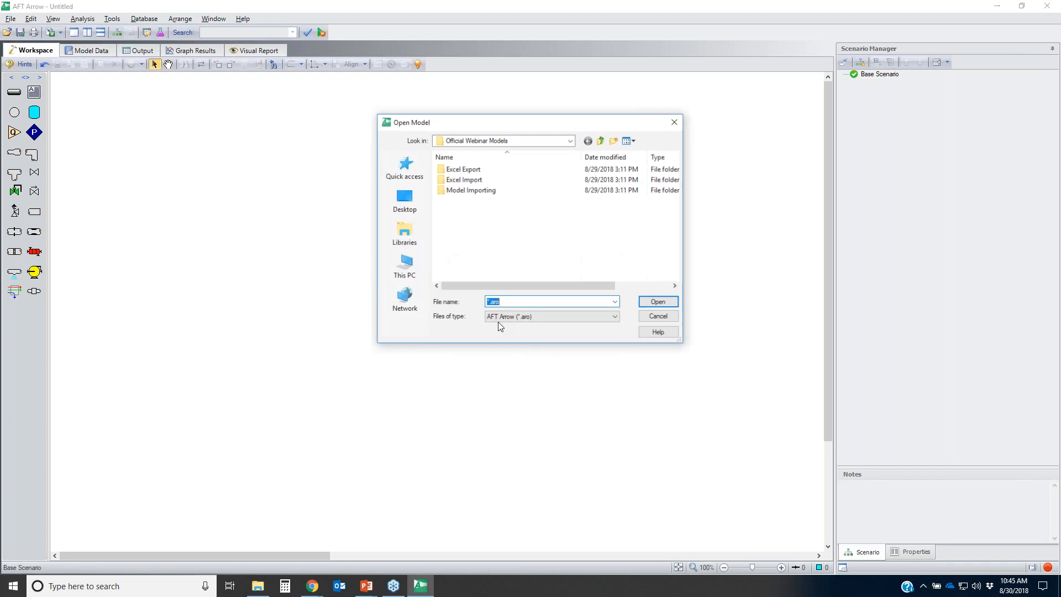
pyautogui.click(602, 141)
pyautogui.doubleClick(466, 180)
pyautogui.doubleClick(472, 180)
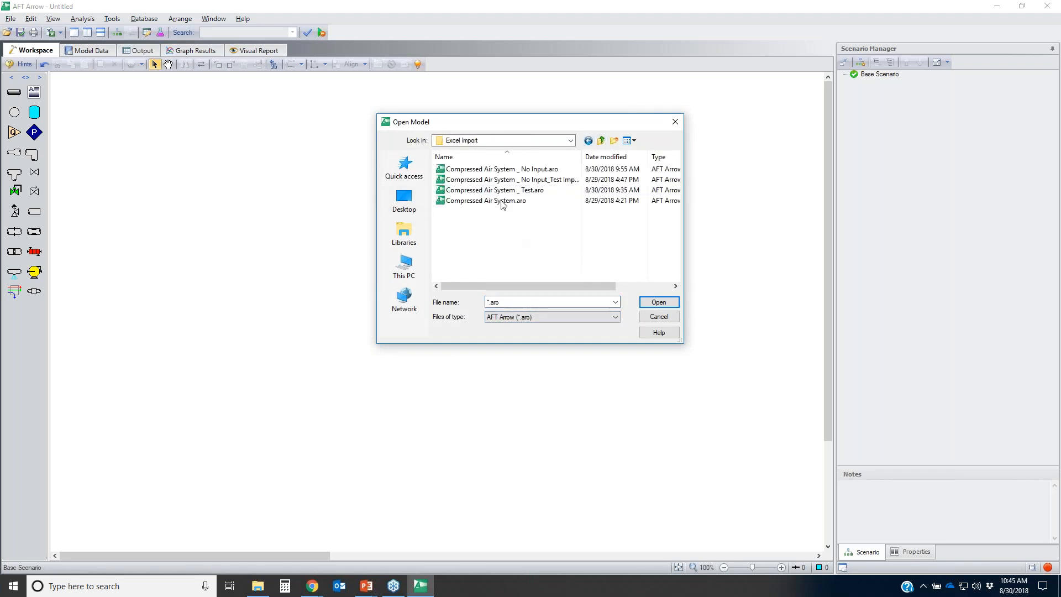
pyautogui.doubleClick(507, 172)
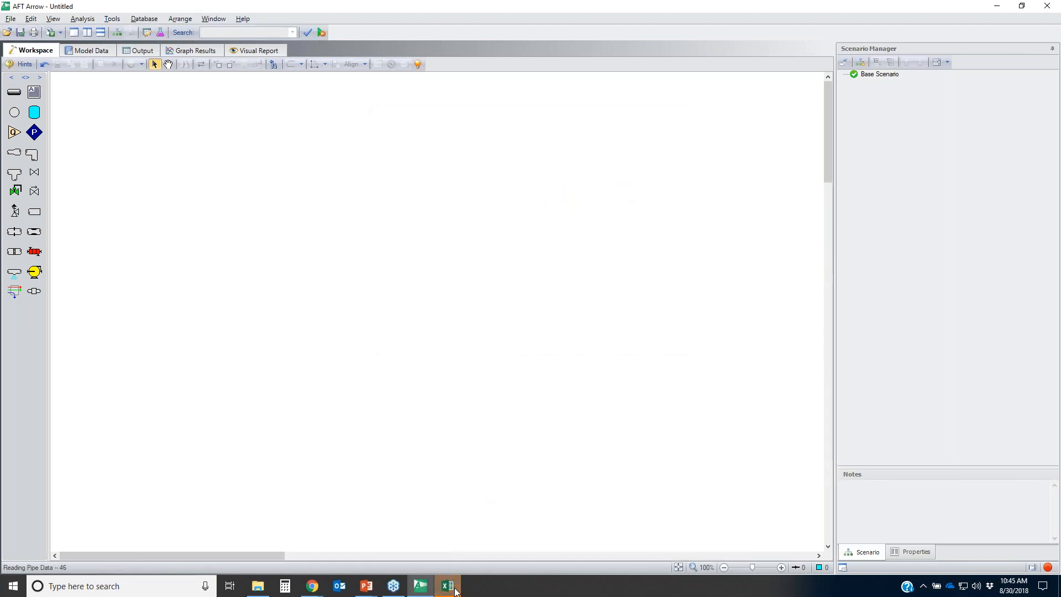
# - Check that the import workbook is open, return to AFT Arrow and fit the whole pipe network in the workspace
pyautogui.moveTo(451, 590)
pyautogui.moveTo(505, 499)
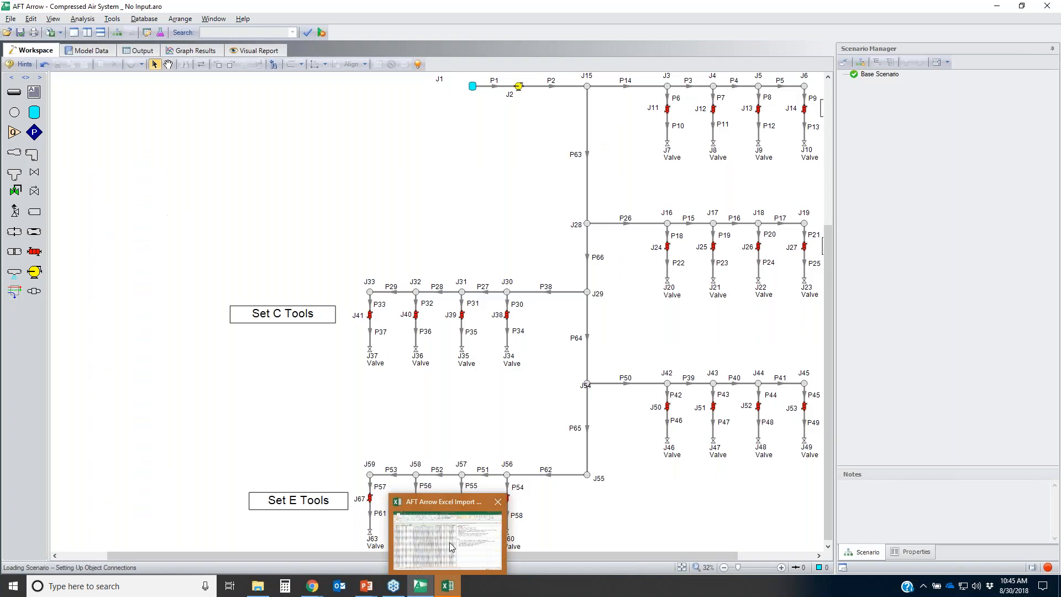
pyautogui.click(449, 542)
pyautogui.click(423, 590)
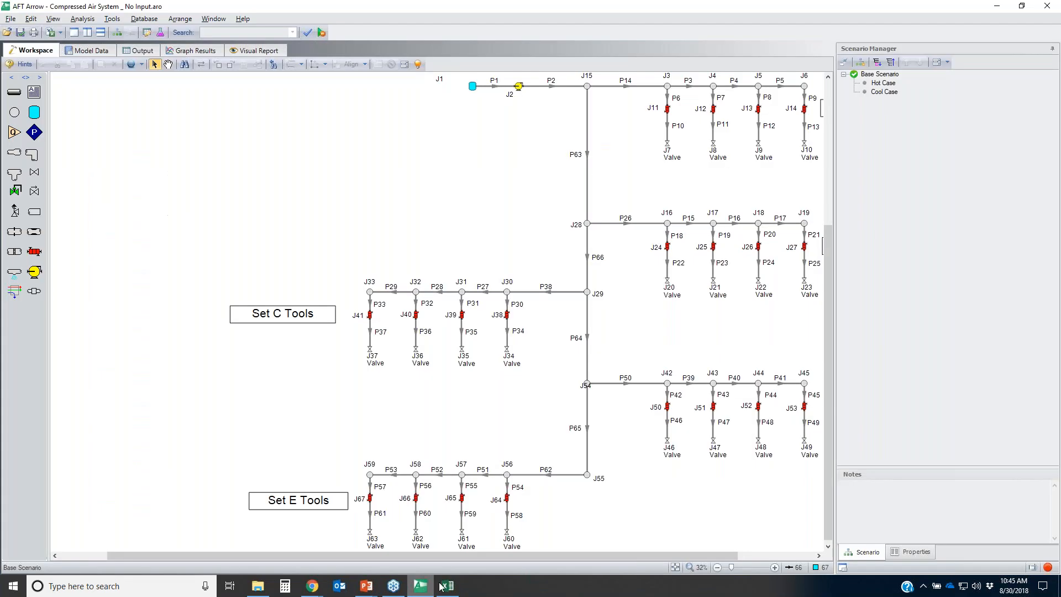
pyautogui.click(675, 568)
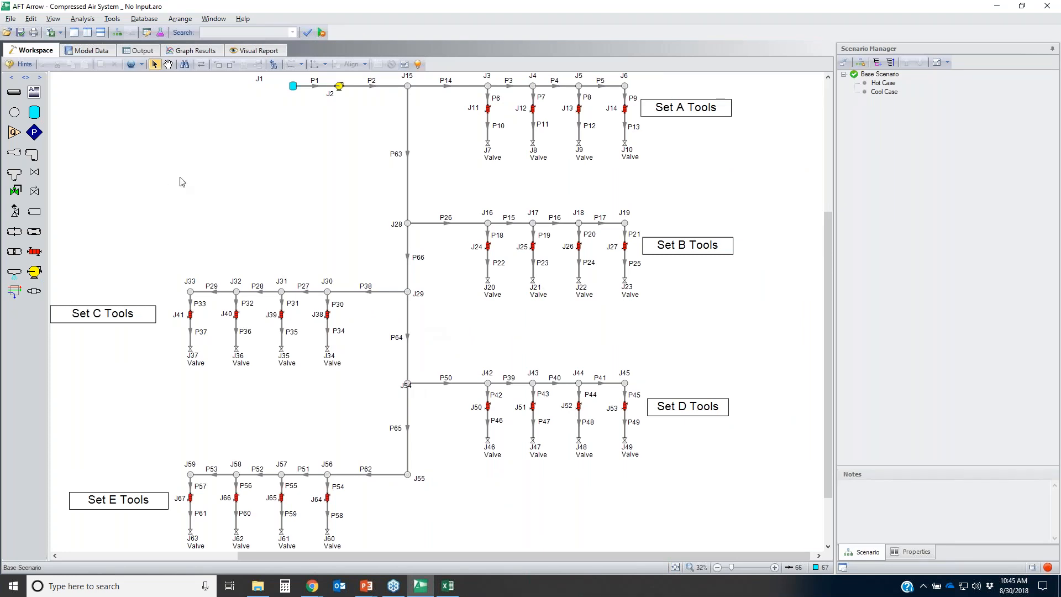
# - Open the English-units example help and read the Compressed Air System example down to its workspace figure
pyautogui.click(242, 19)
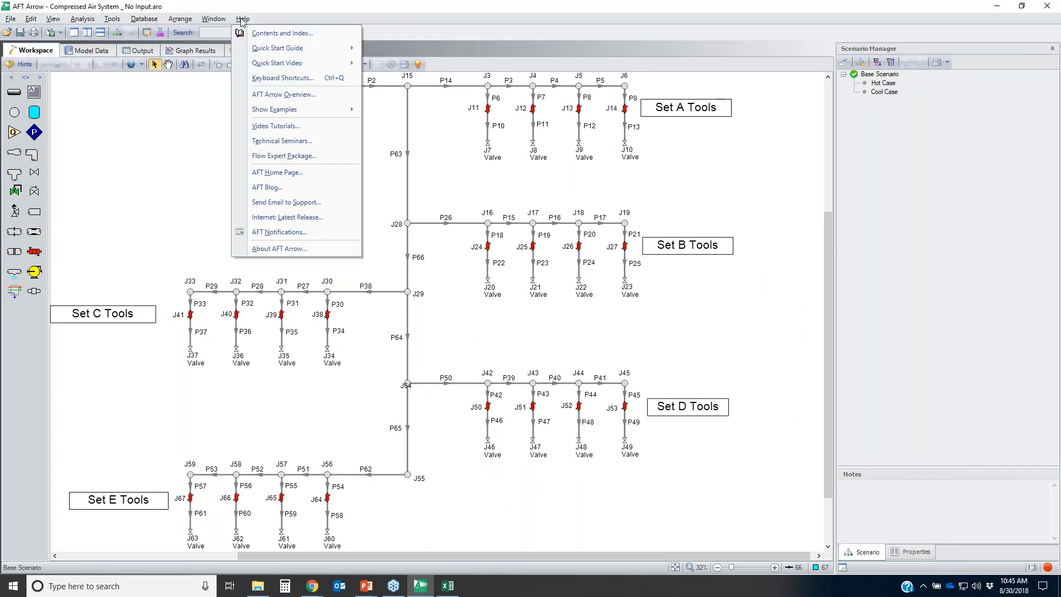
pyautogui.moveTo(298, 111)
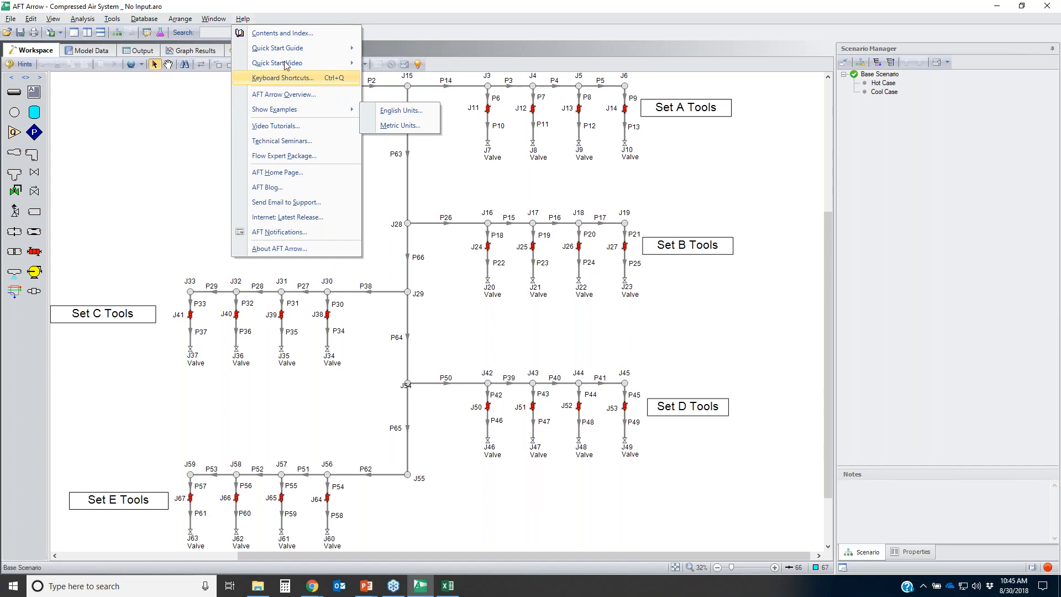
pyautogui.click(401, 111)
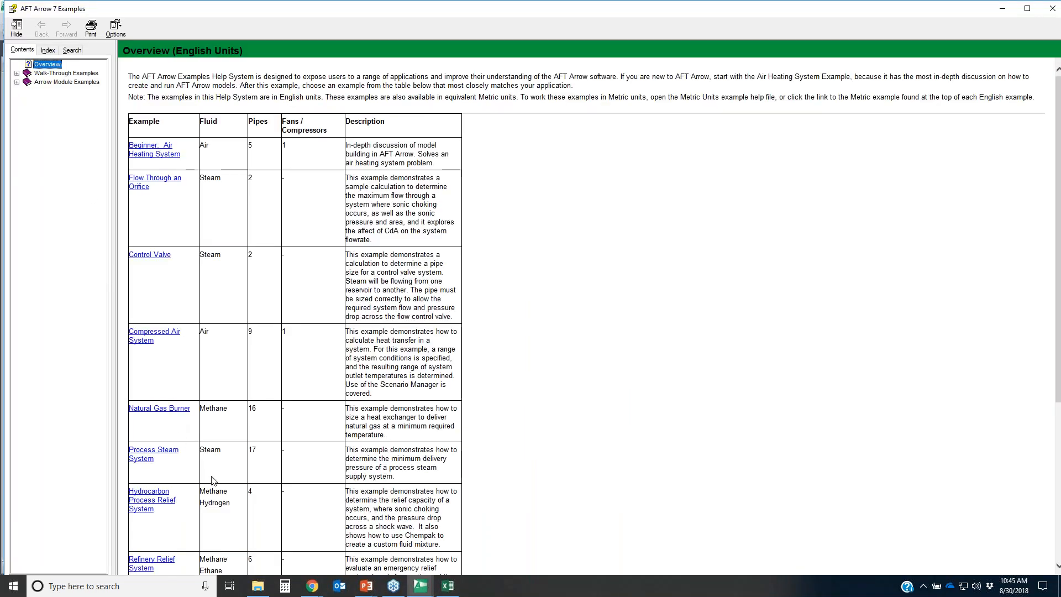
pyautogui.click(144, 340)
pyautogui.scroll(-10, 442, 534)
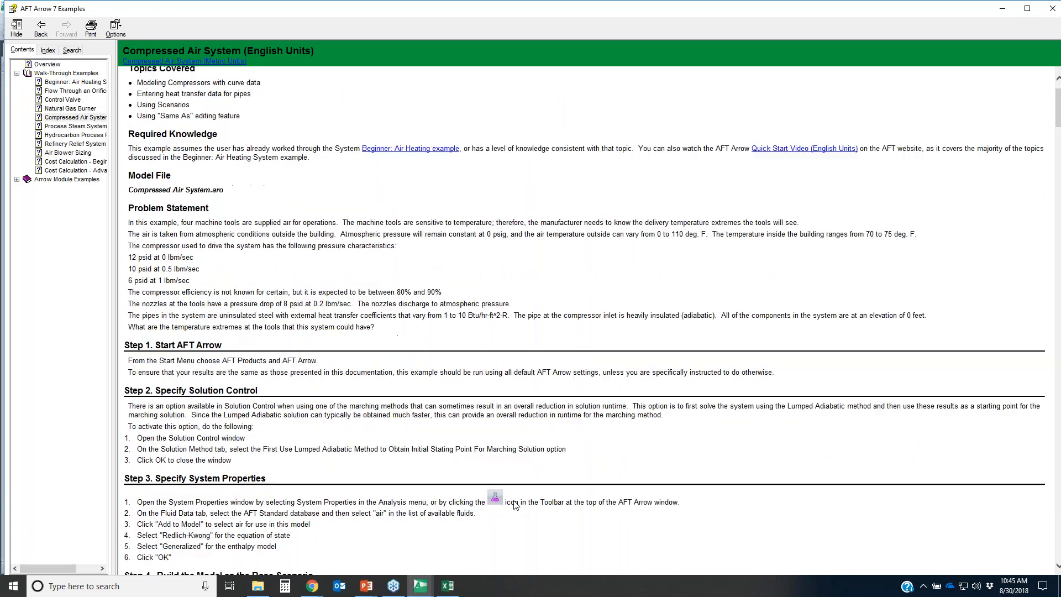
pyautogui.scroll(5, 600, 301)
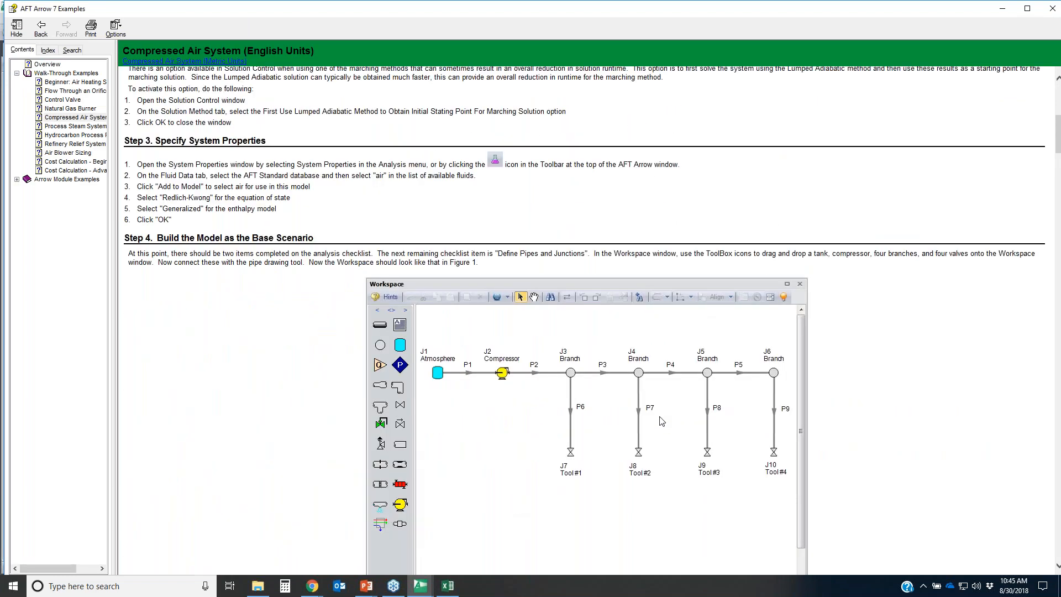
# - Circle pipes P6 to P9 in the example's workspace figure, clear the mark and minimize the examples window
pyautogui.click(996, 128)
pyautogui.moveTo(784, 398)
pyautogui.mouseDown()
pyautogui.moveTo(544, 400)
pyautogui.moveTo(804, 424)
pyautogui.moveTo(769, 401)
pyautogui.mouseUp()
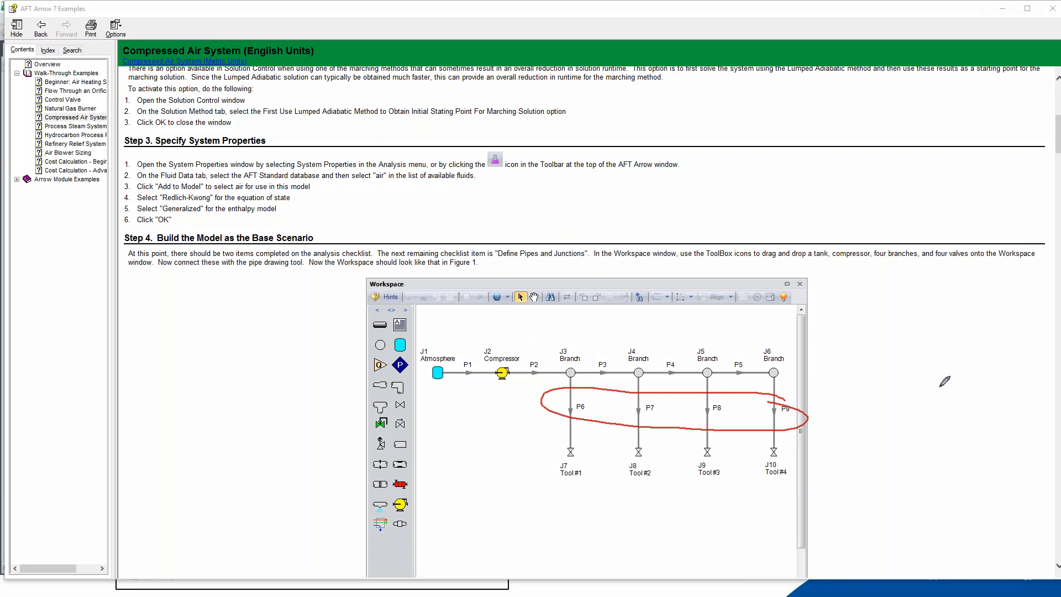
pyautogui.press('Escape')
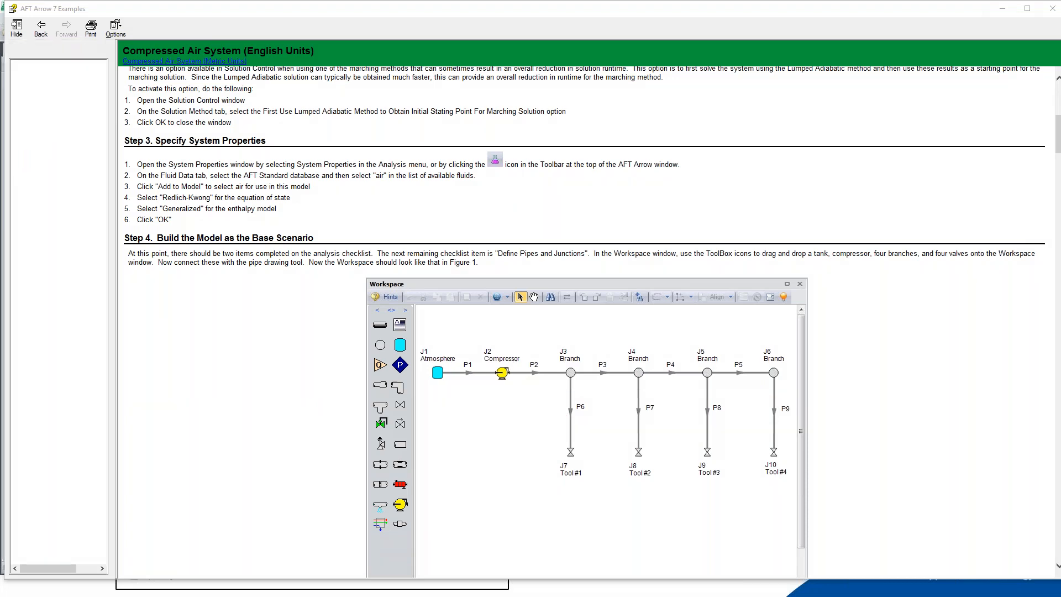
pyautogui.click(1003, 9)
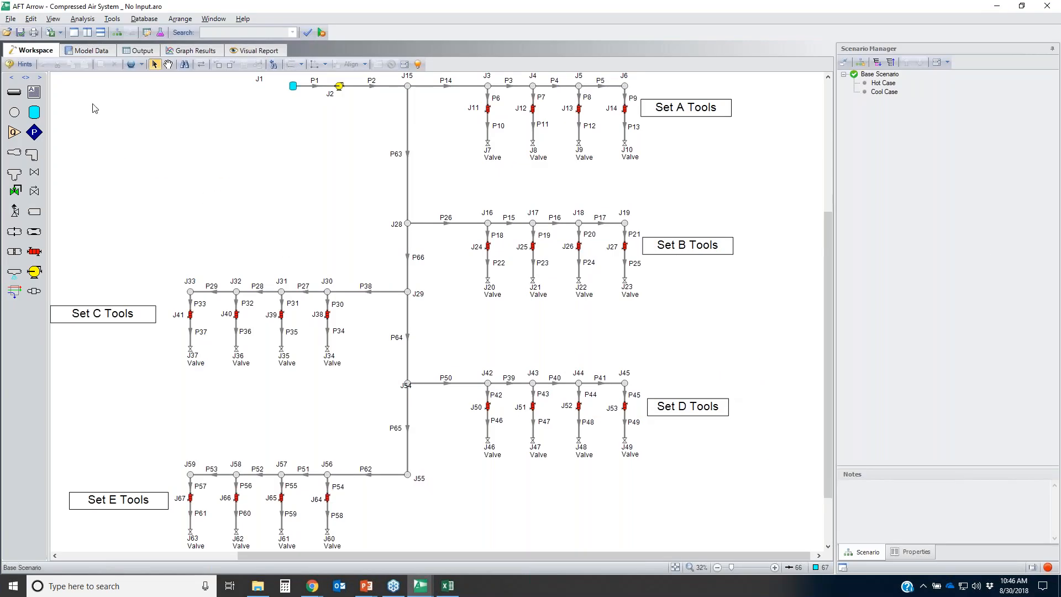
# - Display the model data with the junction tables collapsed and the pipe table enlarged to 129%
pyautogui.click(88, 50)
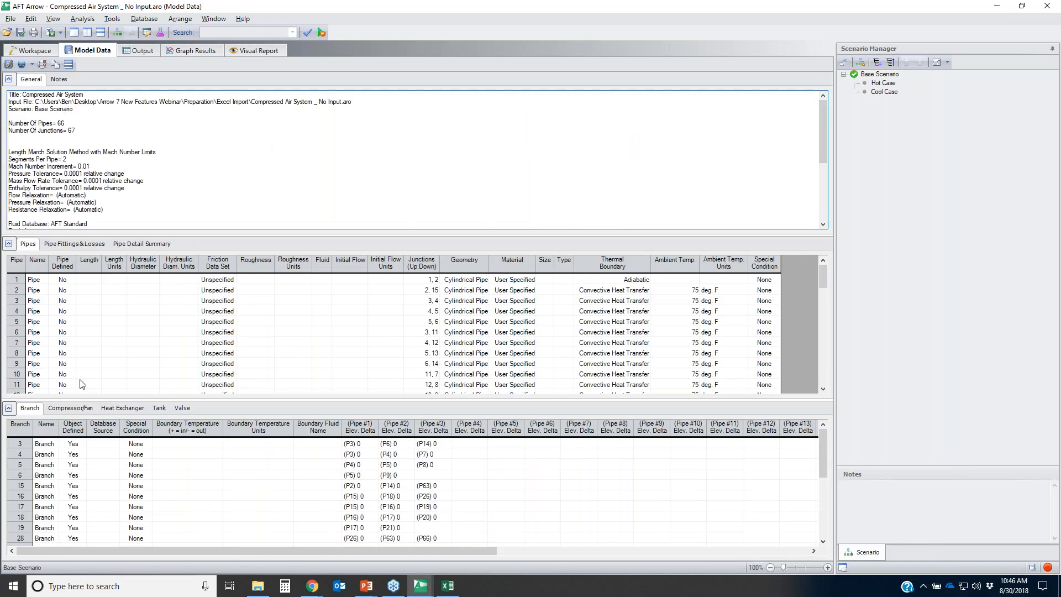
pyautogui.click(9, 408)
pyautogui.moveTo(784, 570); pyautogui.dragTo(788, 568)
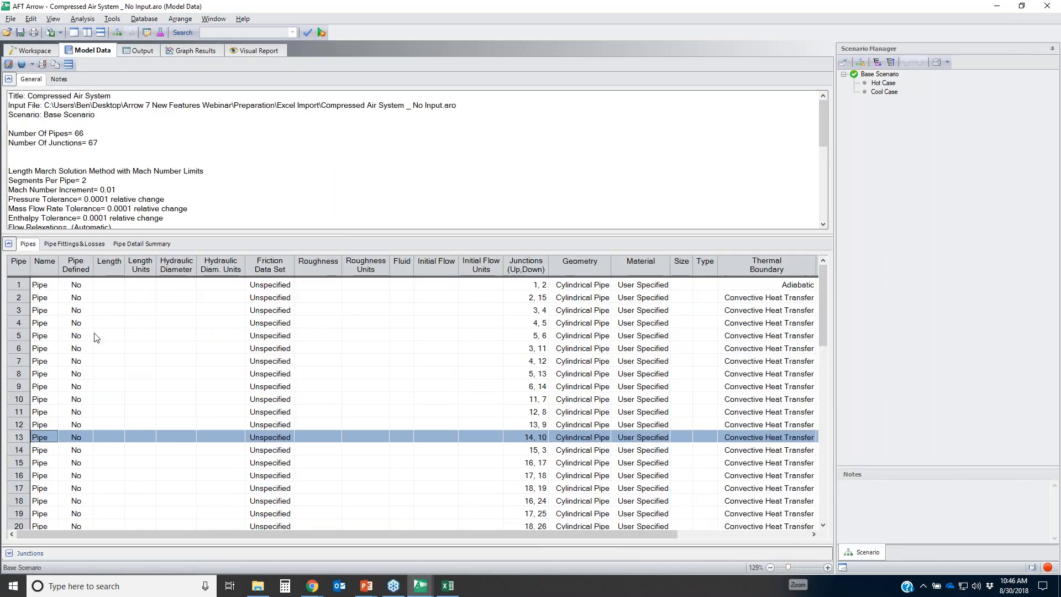
# - Highlight the Length, Hydraulic Diameter, Material, Size and Type columns of the pipe table in turn, and return to the workspace
pyautogui.click(104, 266)
pyautogui.click(185, 270)
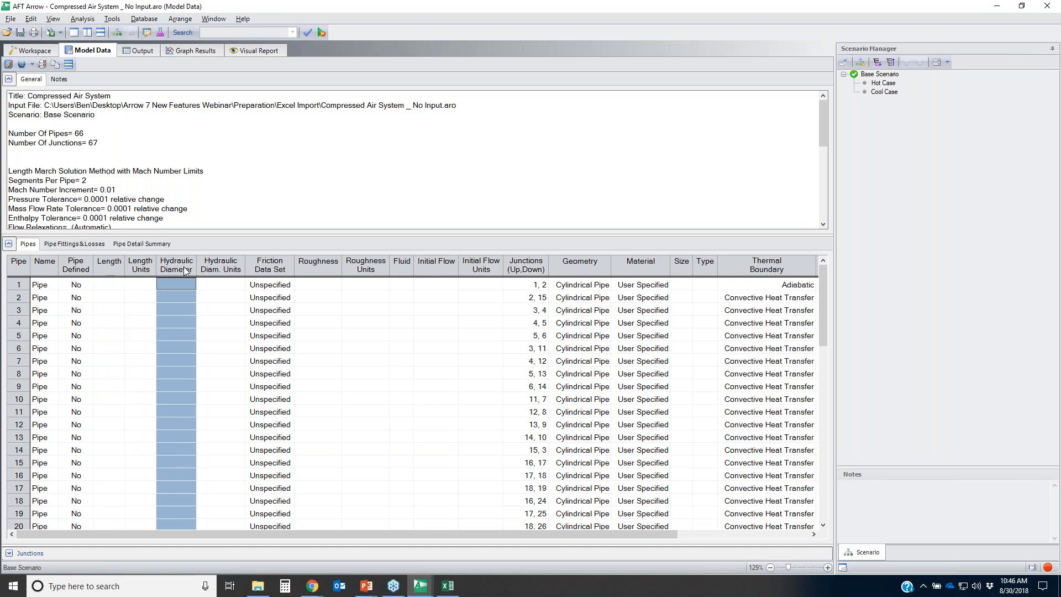
pyautogui.click(664, 264)
pyautogui.click(681, 264)
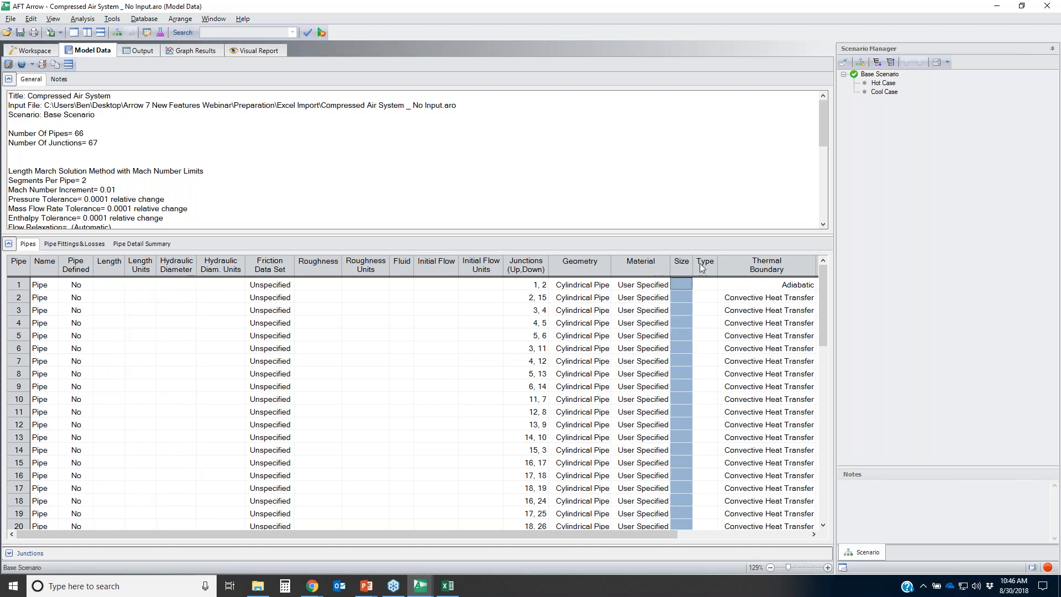
pyautogui.click(700, 263)
pyautogui.click(51, 53)
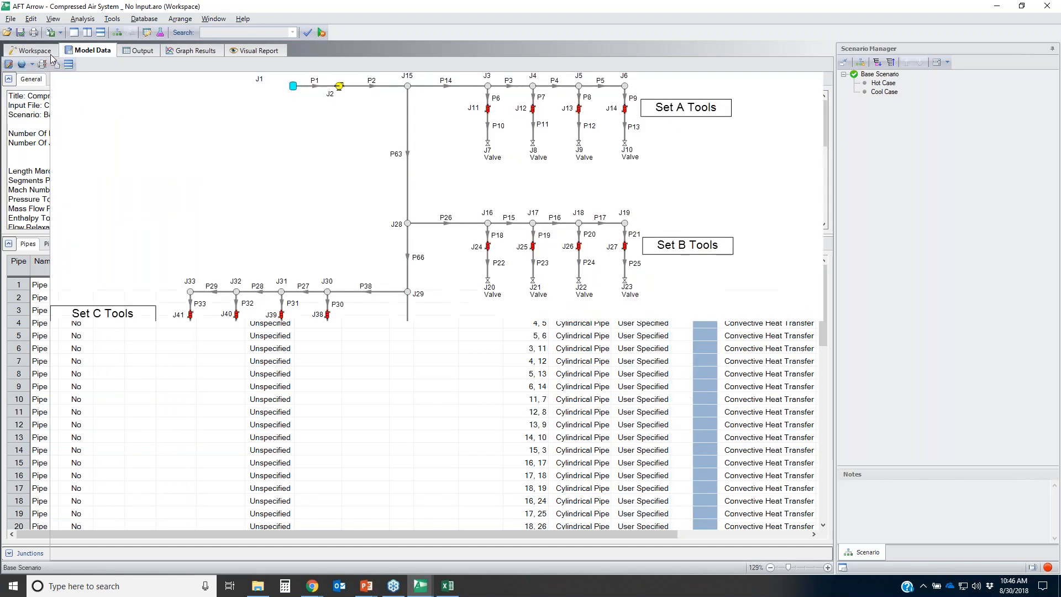
# - Switch to the Excel import workbook and look through the AFT Transfer change entries down to the last row and back to the first
pyautogui.click(447, 585)
pyautogui.click(314, 428)
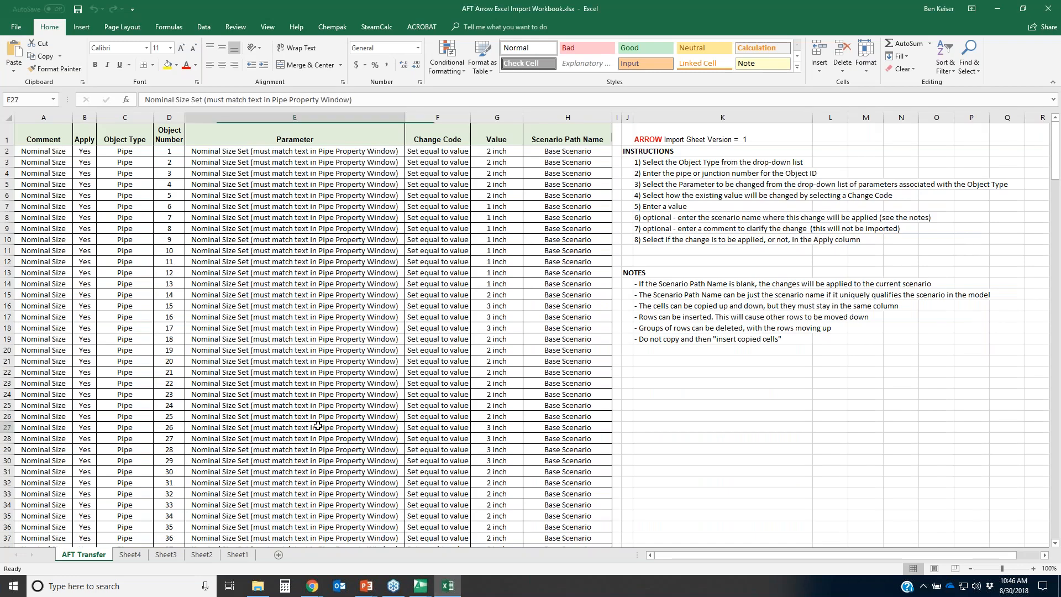
pyautogui.scroll(-4, 221, 387)
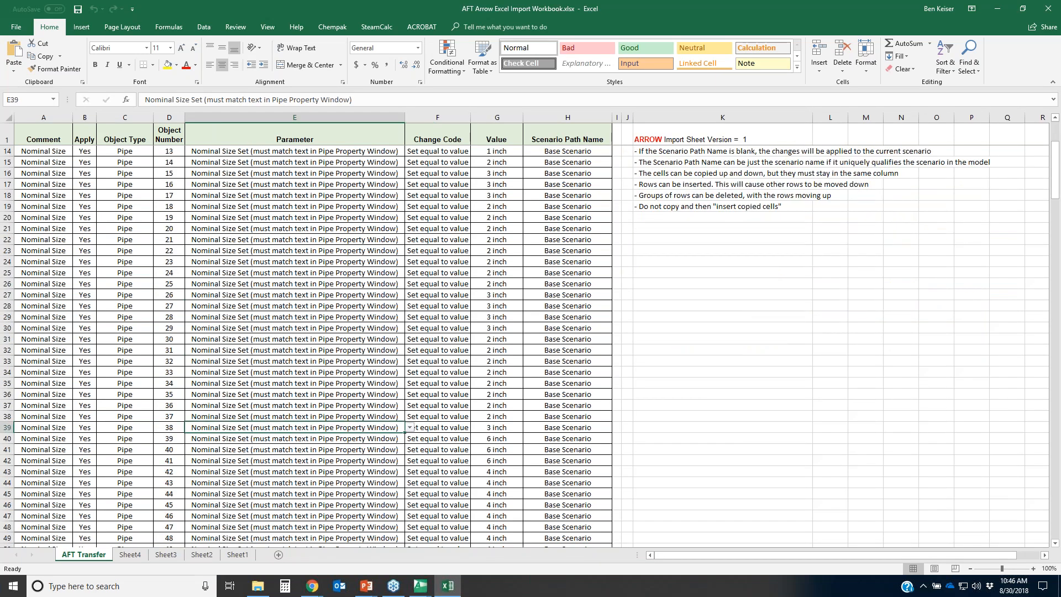
pyautogui.hotkey('ctrl', 'Down')
pyautogui.scroll(-2, 244, 426)
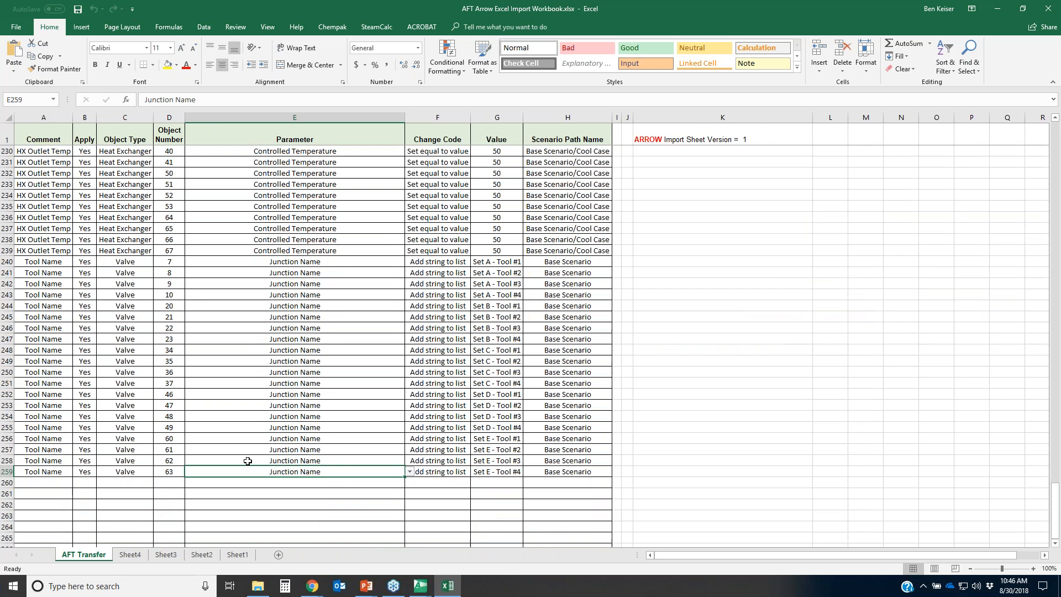
pyautogui.hotkey('ctrl', 'Up')
pyautogui.scroll(20, 409, 369)
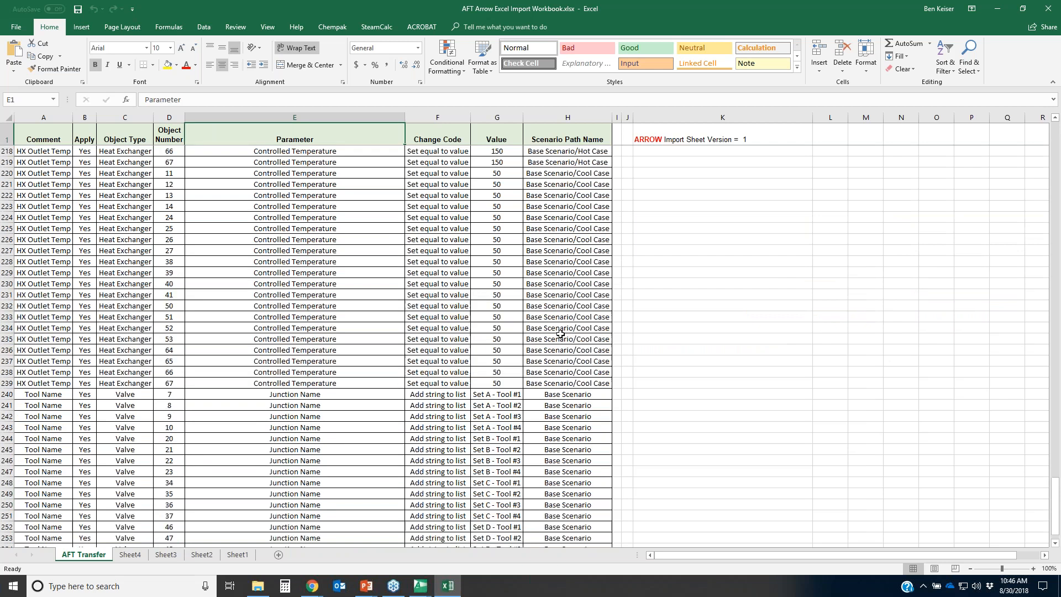
pyautogui.moveTo(1055, 439); pyautogui.dragTo(1019, 89)
# - Highlight the Nominal Size Set parameter cells E2:E35 and the Nominal Type Set parameter cells E75:E88
pyautogui.click(263, 240)
pyautogui.moveTo(253, 150); pyautogui.dragTo(303, 515)
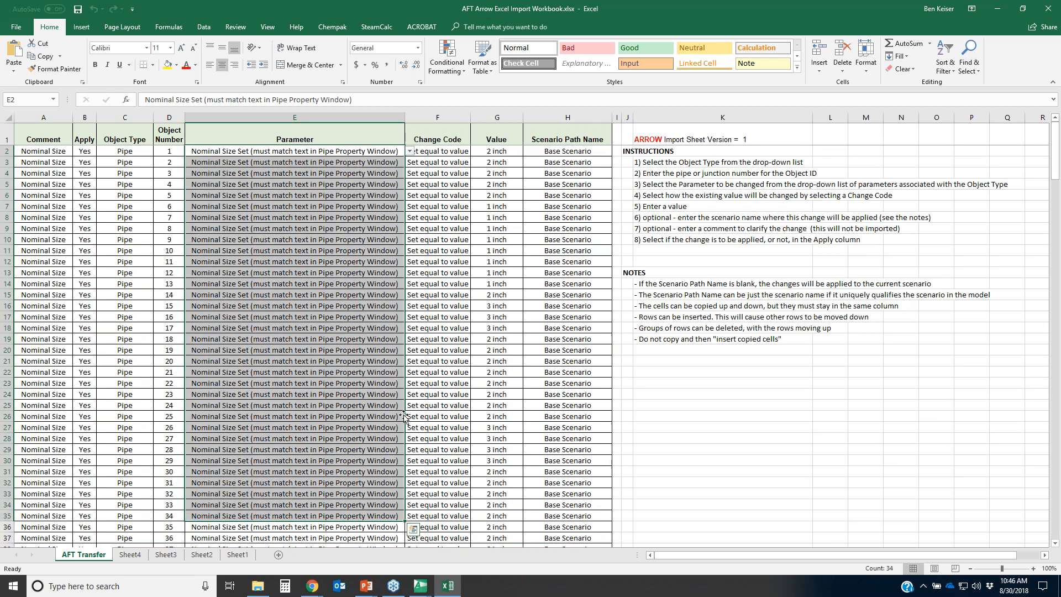
pyautogui.scroll(-2, 379, 419)
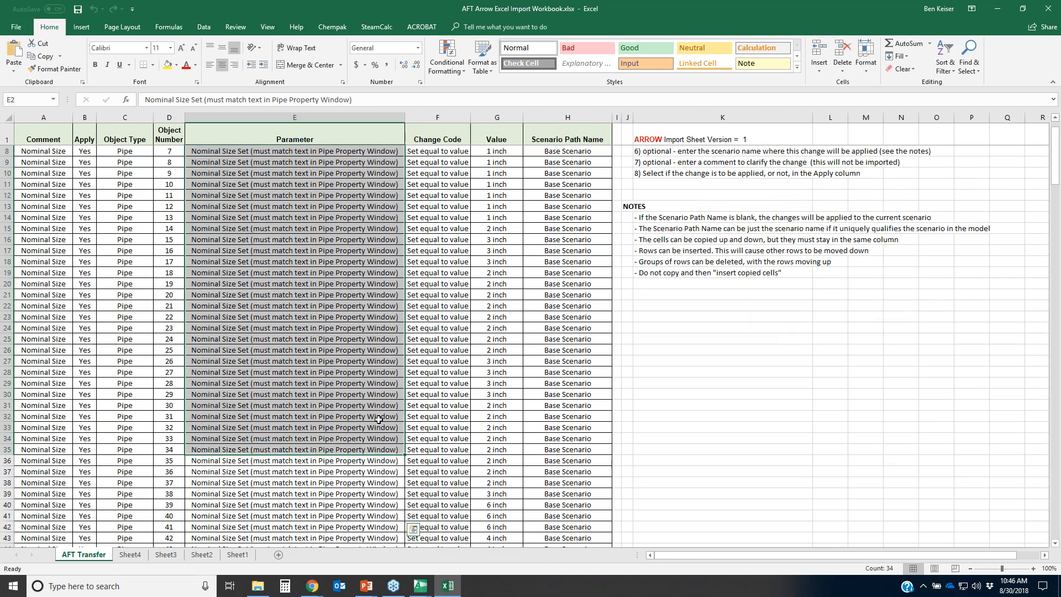
pyautogui.scroll(-19, 378, 419)
pyautogui.click(231, 258)
pyautogui.moveTo(231, 258); pyautogui.dragTo(375, 404)
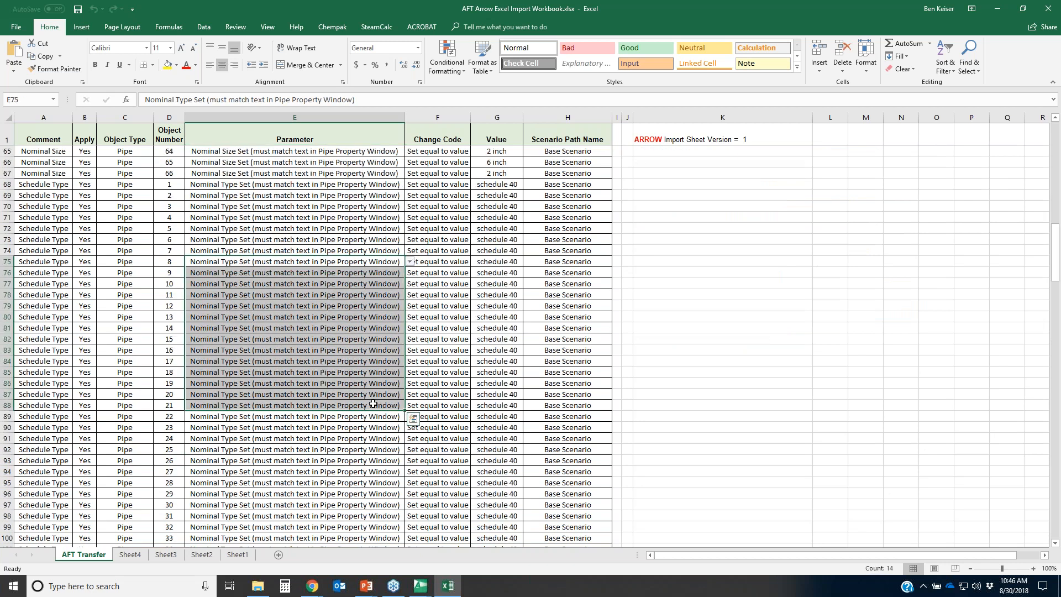
# - Highlight the pipe Length entries with their change codes and values in E140:G154
pyautogui.scroll(-15, 365, 452)
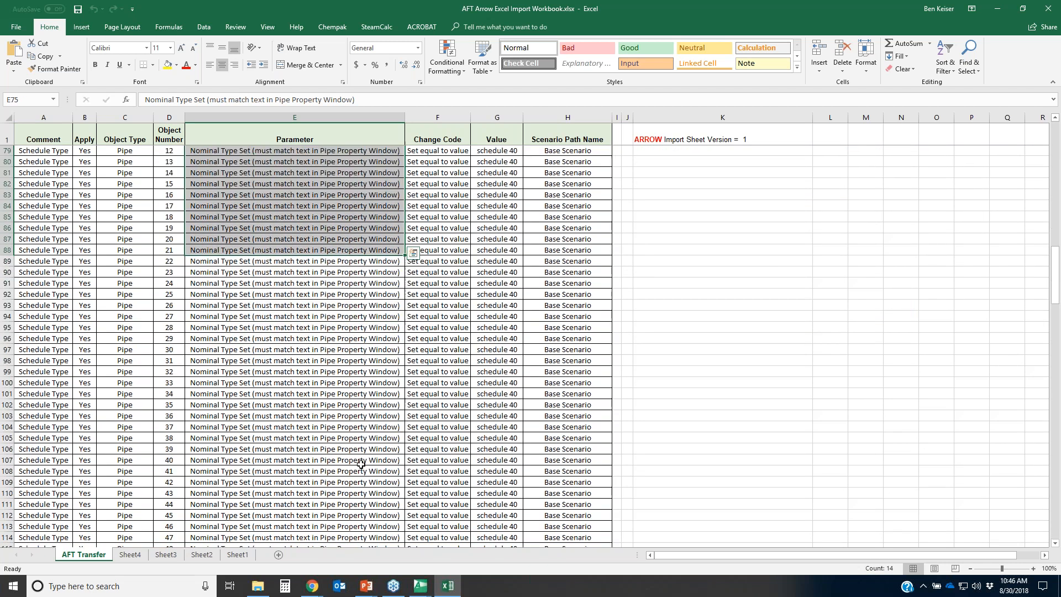
pyautogui.scroll(-4, 370, 458)
pyautogui.moveTo(302, 306); pyautogui.dragTo(482, 507)
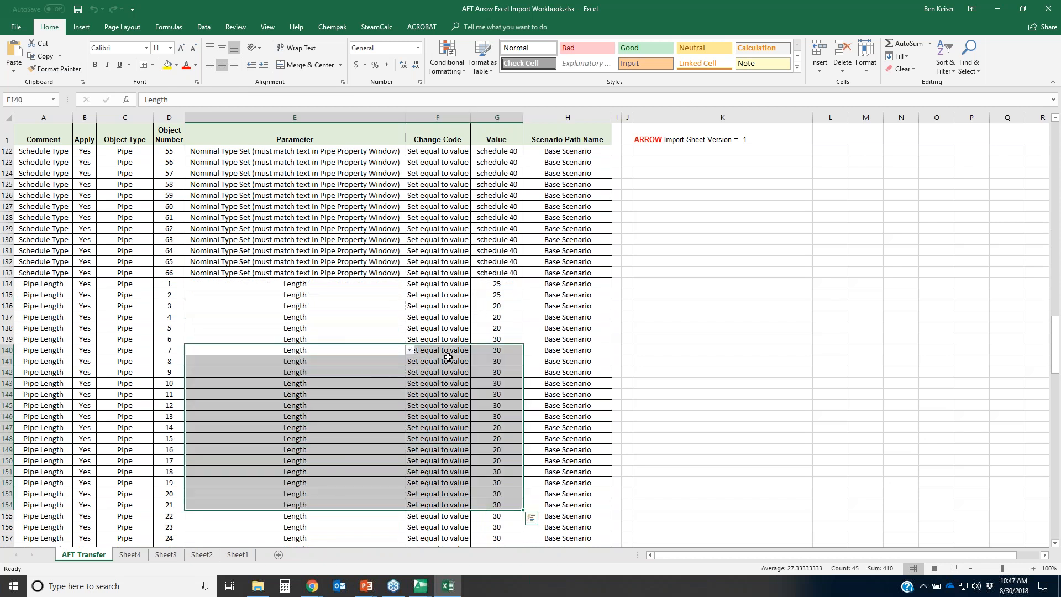
# - Return to the Nominal Size Set entries and highlight the parameter in E35 and its value in G35
pyautogui.scroll(9, 468, 384)
pyautogui.scroll(18, 467, 384)
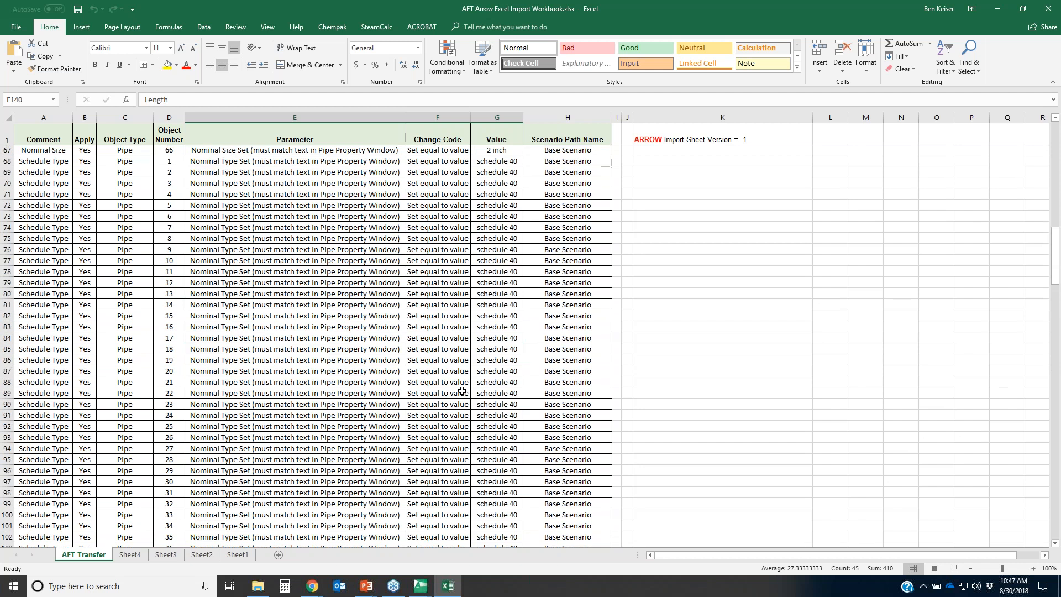
pyautogui.scroll(3, 458, 387)
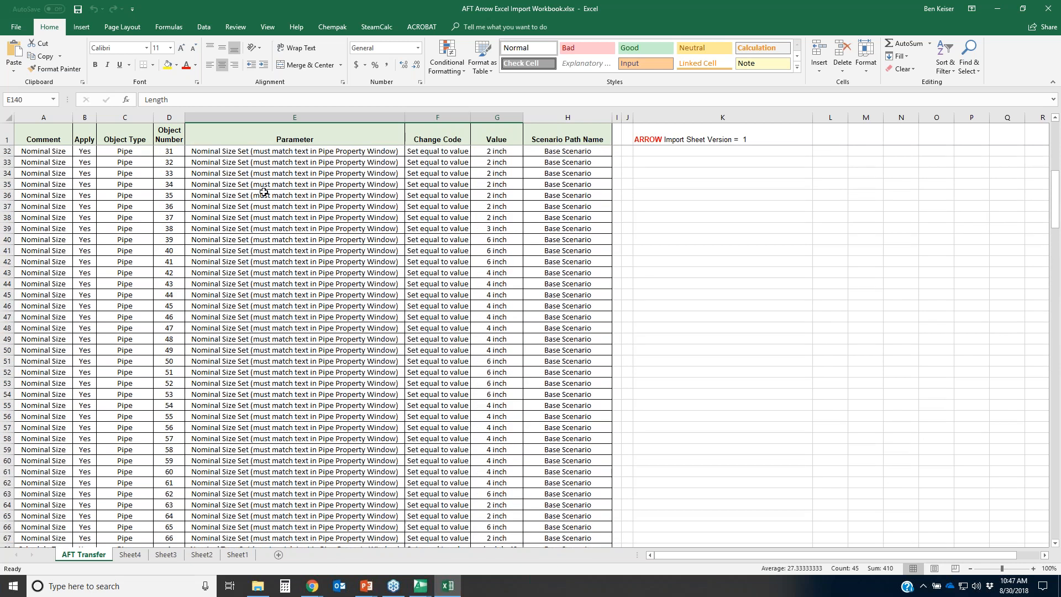
pyautogui.click(246, 186)
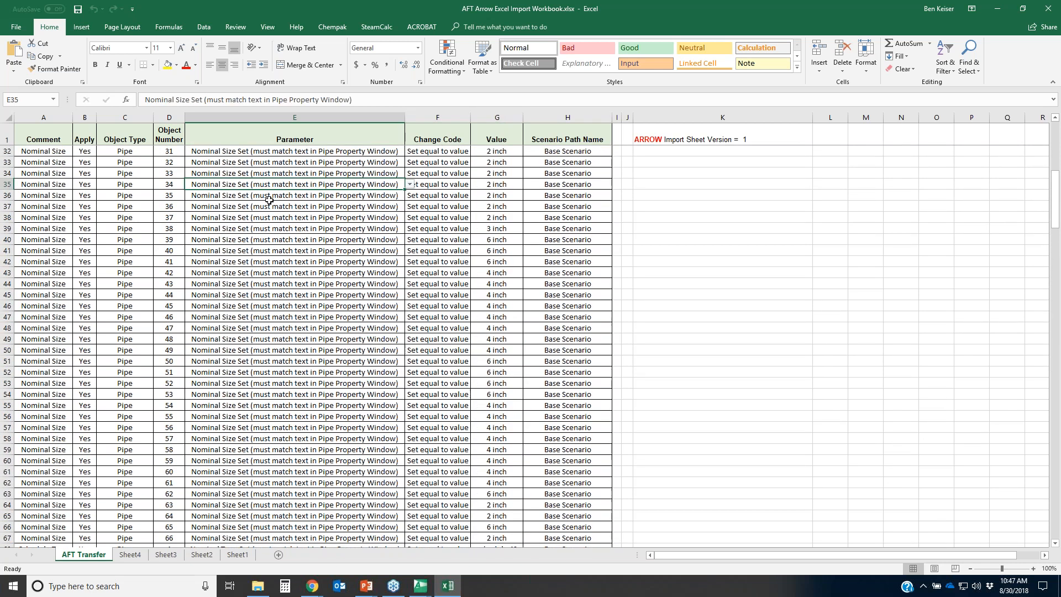
pyautogui.click(502, 182)
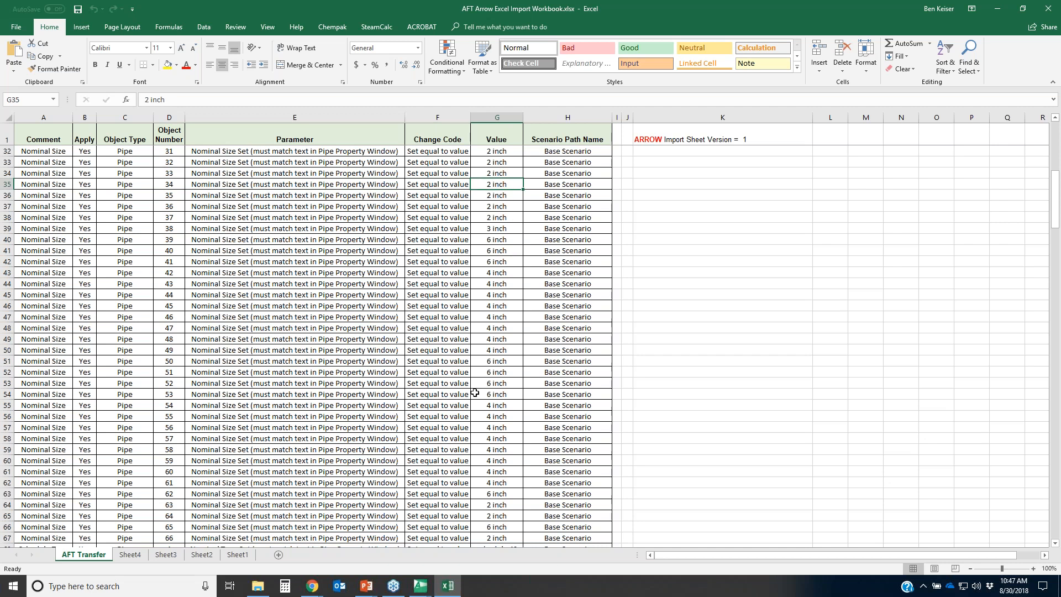
# - Switch to AFT Arrow and close the AFT Arrow 7 Examples help window
pyautogui.click(421, 585)
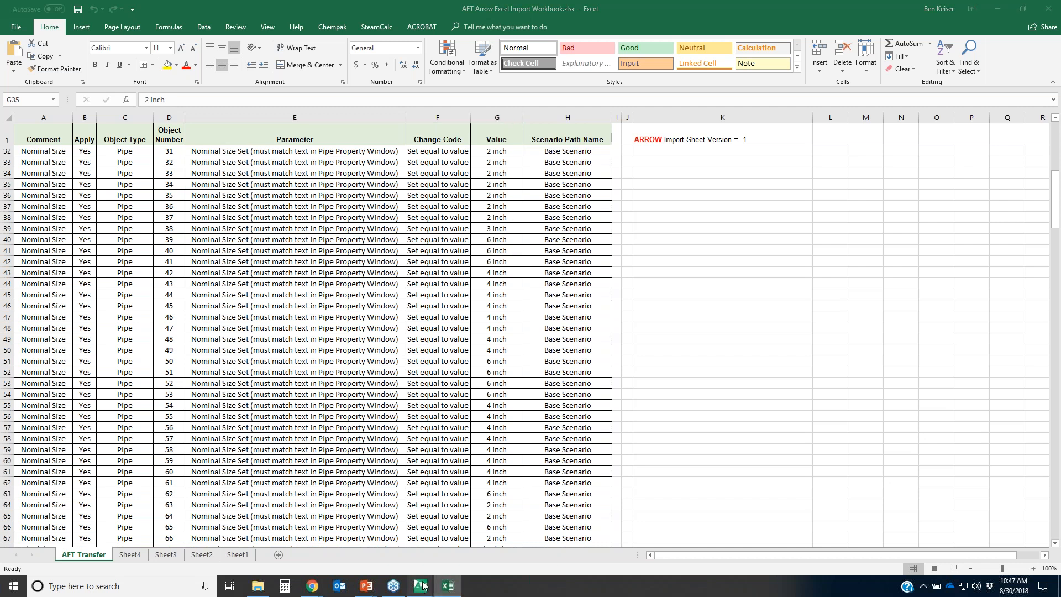
pyautogui.click(513, 539)
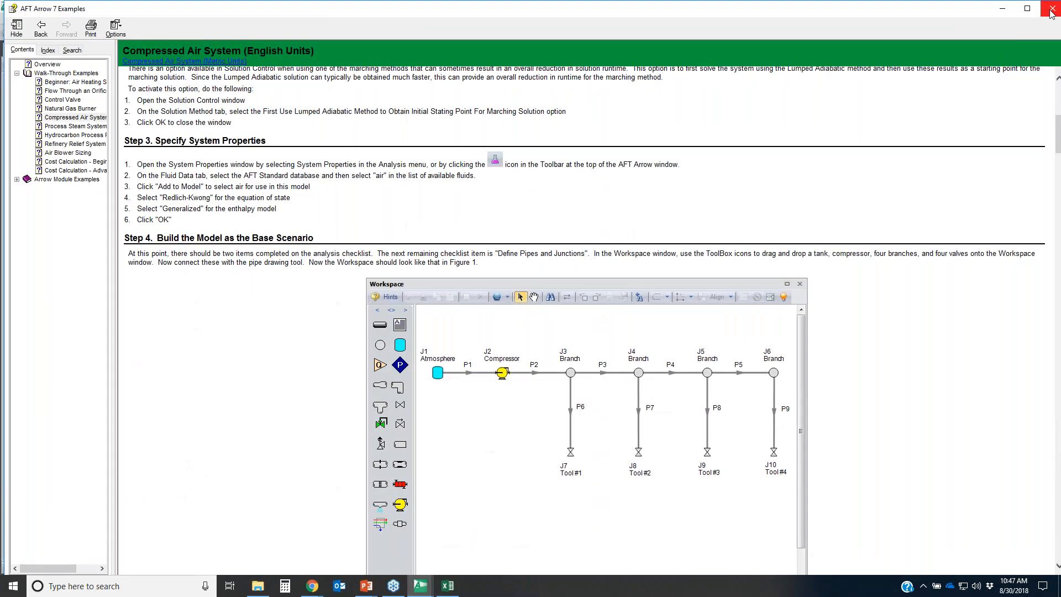
pyautogui.click(1051, 10)
# - In the properties of pipe P63, set the pipe material to Steel - ANSI and look through the available nominal sizes
pyautogui.moveTo(438, 163); pyautogui.dragTo(371, 120)
pyautogui.doubleClick(404, 151)
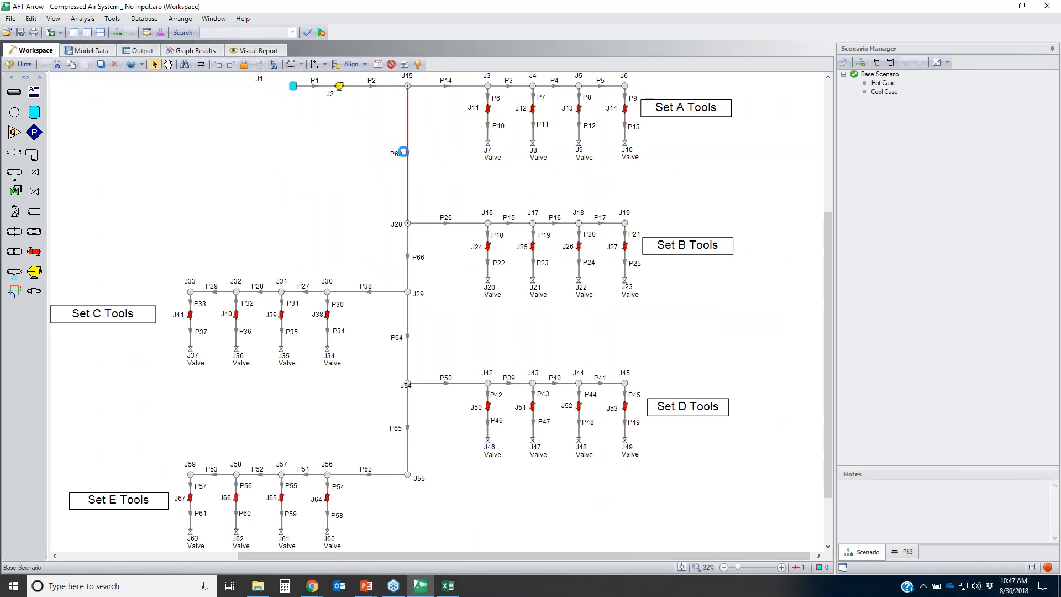
pyautogui.click(411, 241)
pyautogui.scroll(-1, 410, 281)
pyautogui.click(396, 300)
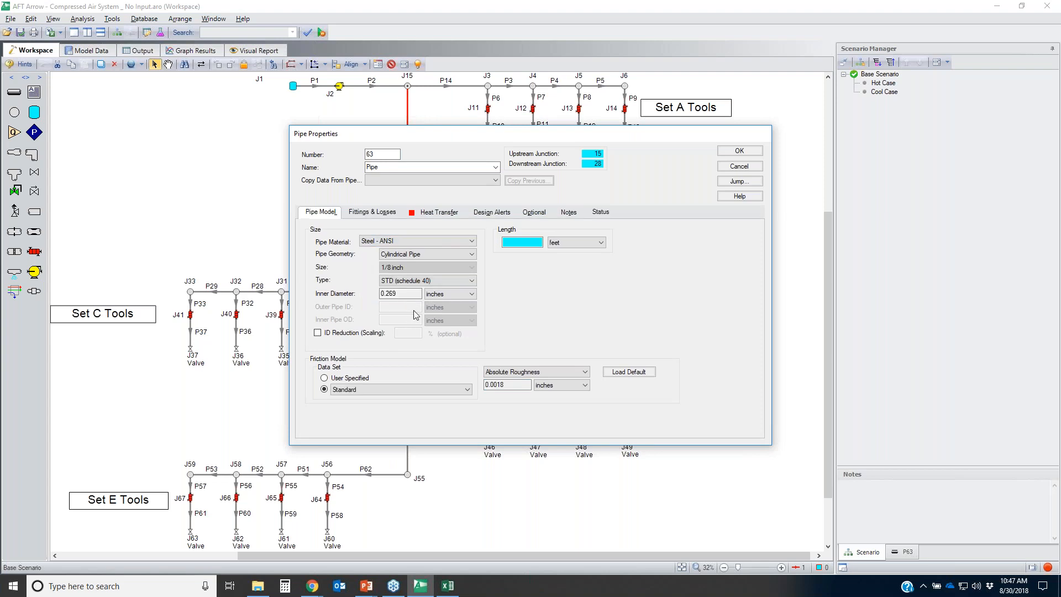
pyautogui.click(412, 268)
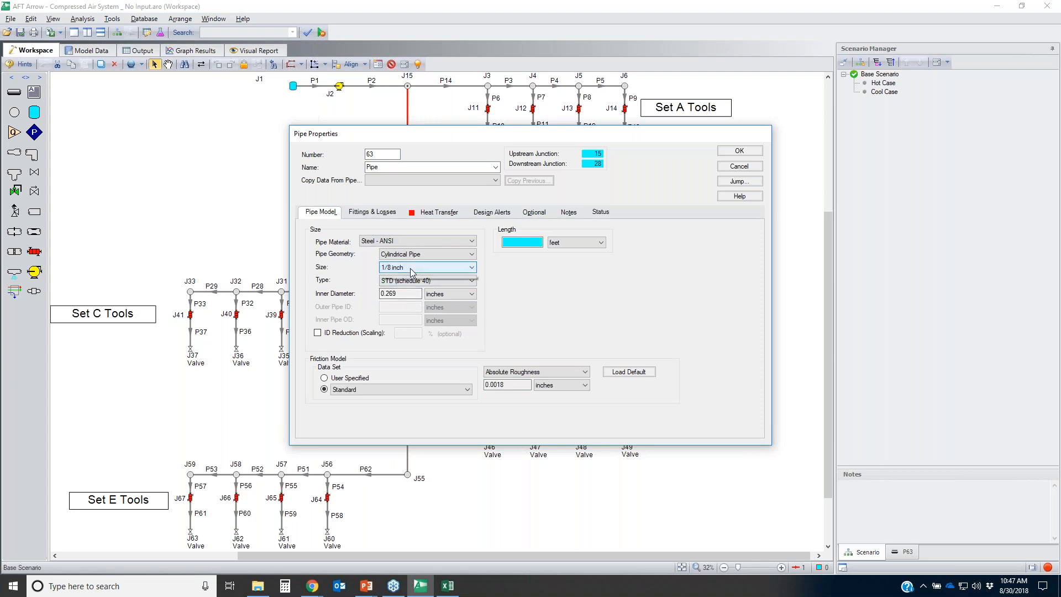
pyautogui.scroll(-1, 426, 300)
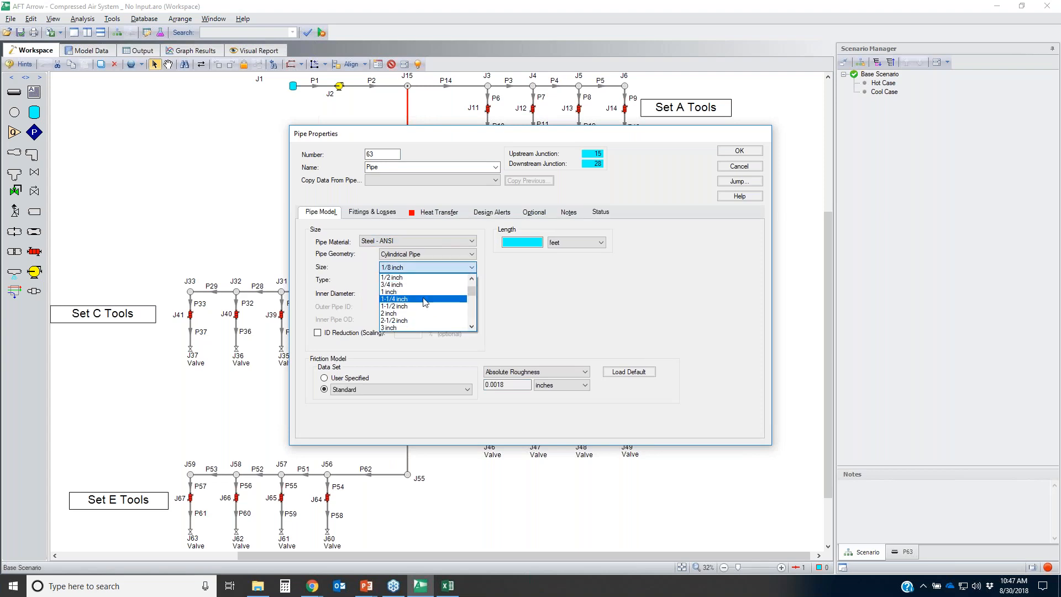
# - Try the 2 inch size for pipe 63 and close its properties without keeping the change
pyautogui.click(409, 314)
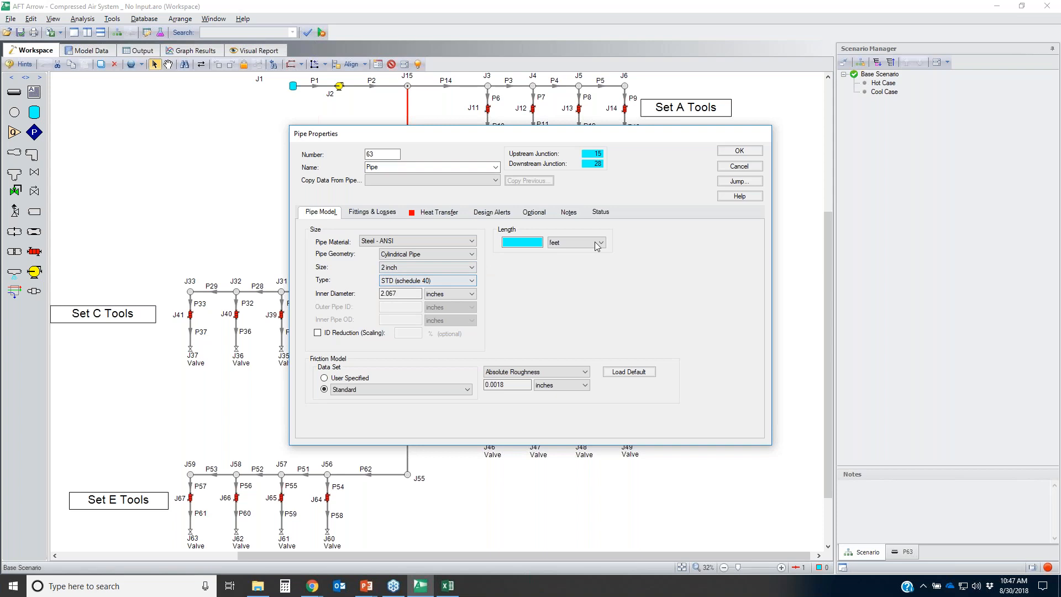
pyautogui.click(741, 162)
# - Switch to the AFT Arrow Excel Import Workbook and review the Schedule Type and Pipe Length rows on the AFT Transfer sheet
pyautogui.click(448, 585)
pyautogui.click(268, 418)
pyautogui.scroll(-15, 282, 409)
pyautogui.scroll(-1, 297, 399)
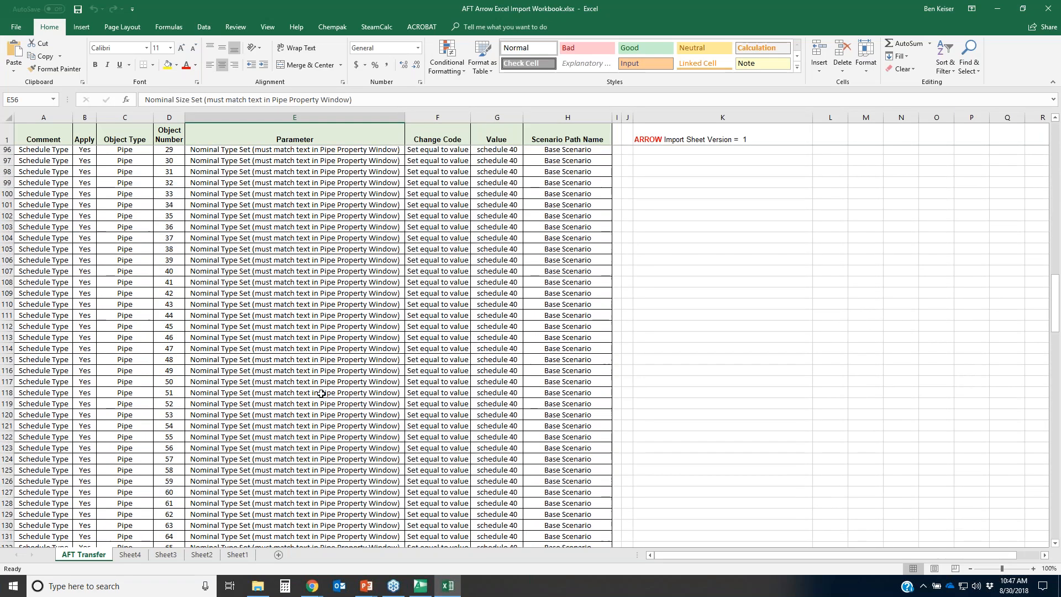
pyautogui.scroll(-16, 529, 433)
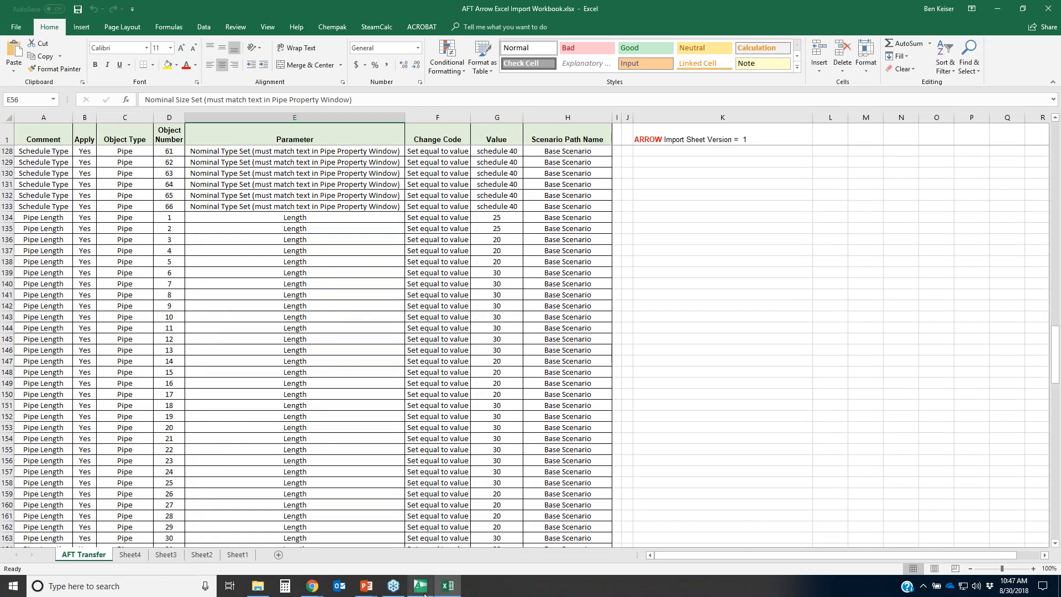
pyautogui.scroll(-1, 575, 425)
pyautogui.scroll(-4, 574, 424)
# - Return to AFT Arrow and point out the Base Scenario with its Hot Case and Cool Case children
pyautogui.click(420, 585)
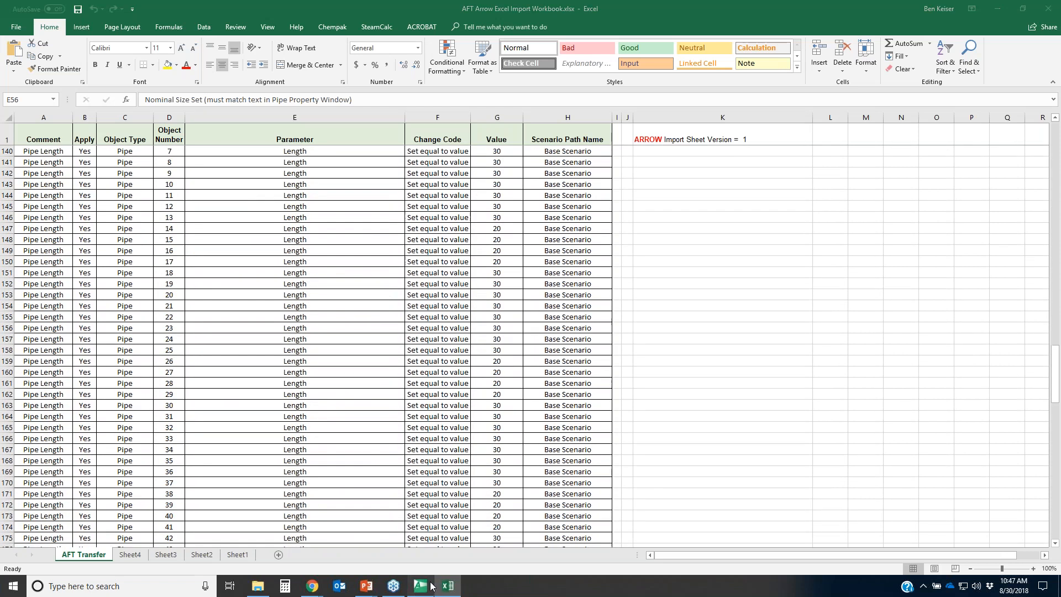
pyautogui.click(895, 77)
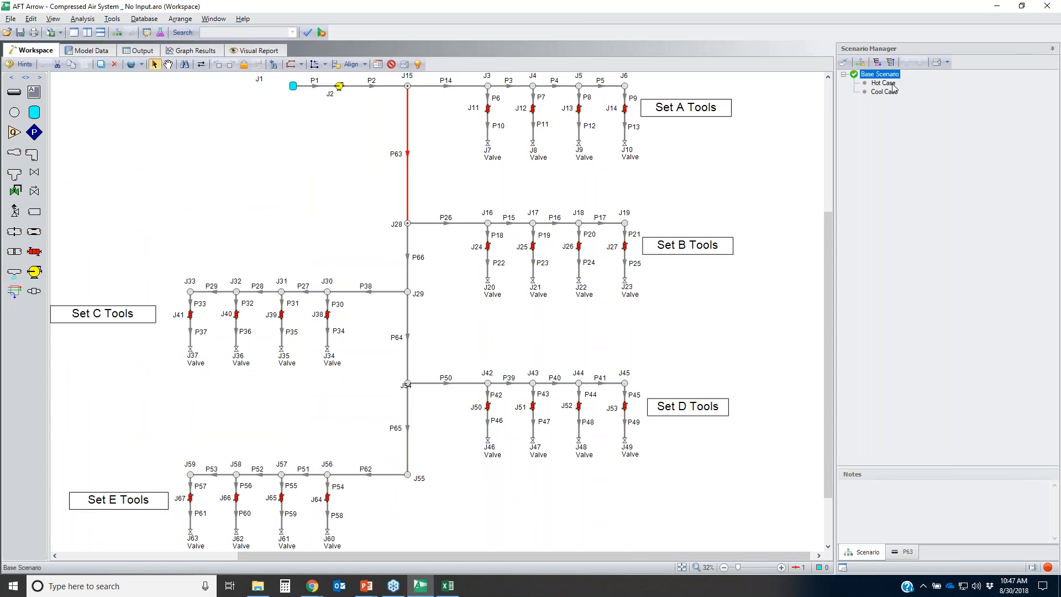
pyautogui.click(893, 83)
pyautogui.doubleClick(892, 92)
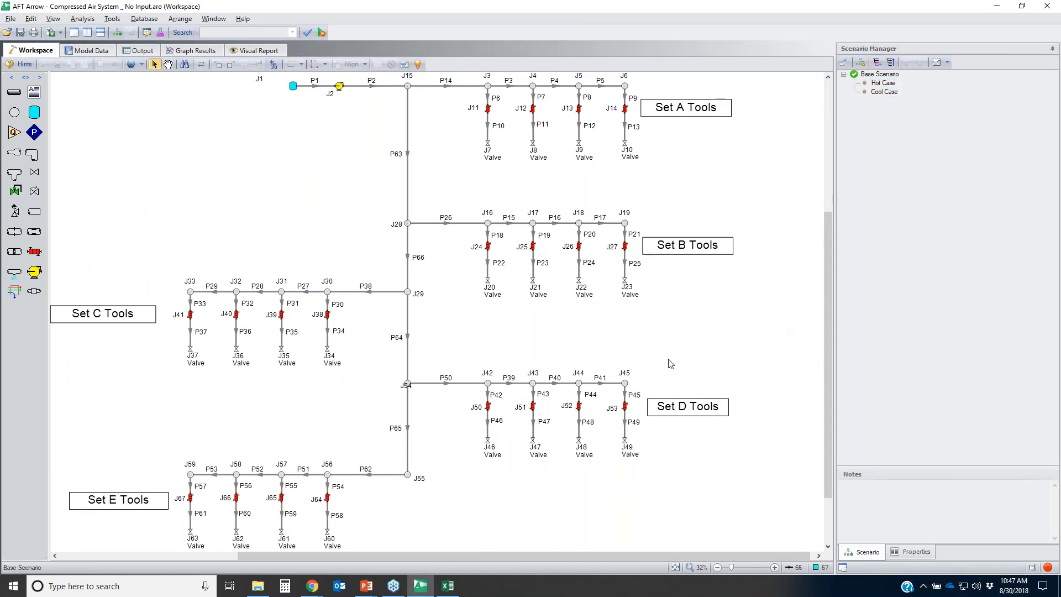
# - Switch to the Excel import workbook and find where the HX Outlet Temp rows start, below the Pipe Length rows
pyautogui.click(367, 586)
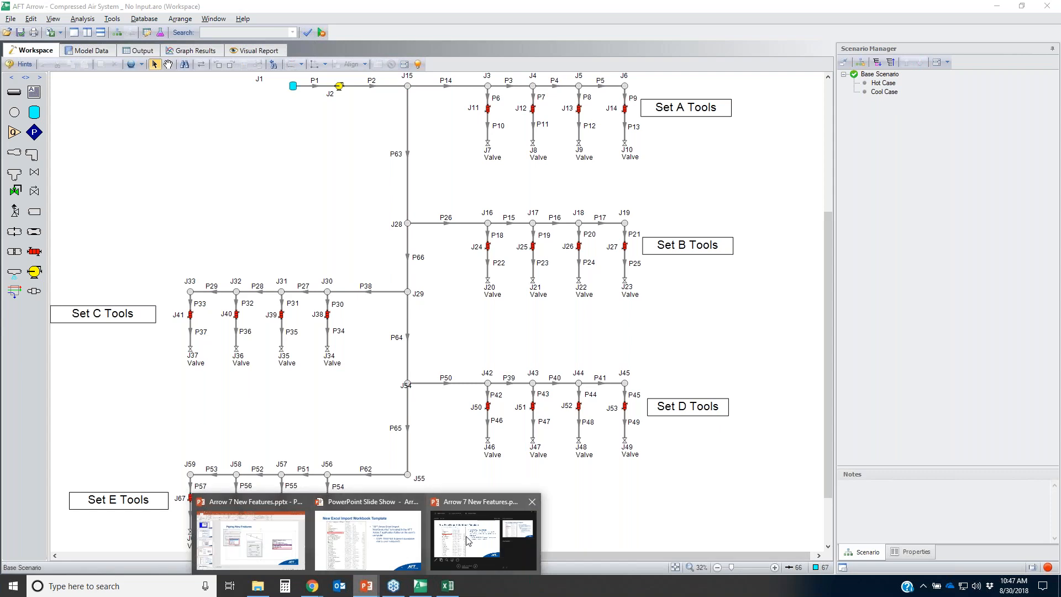
pyautogui.click(448, 586)
pyautogui.click(306, 371)
pyautogui.scroll(-2, 305, 452)
pyautogui.scroll(-15, 306, 453)
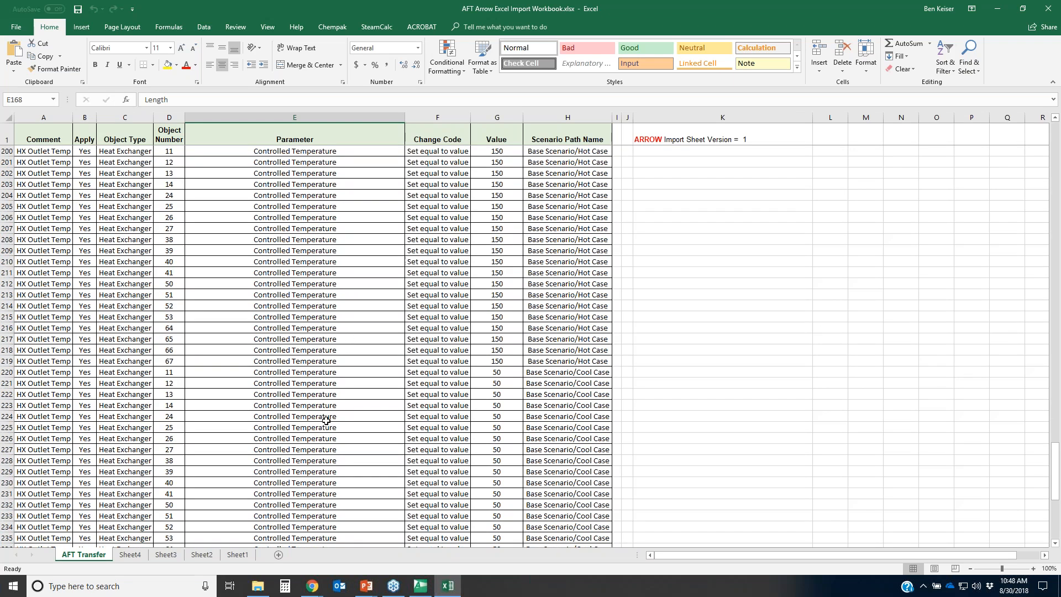
pyautogui.scroll(4, 173, 326)
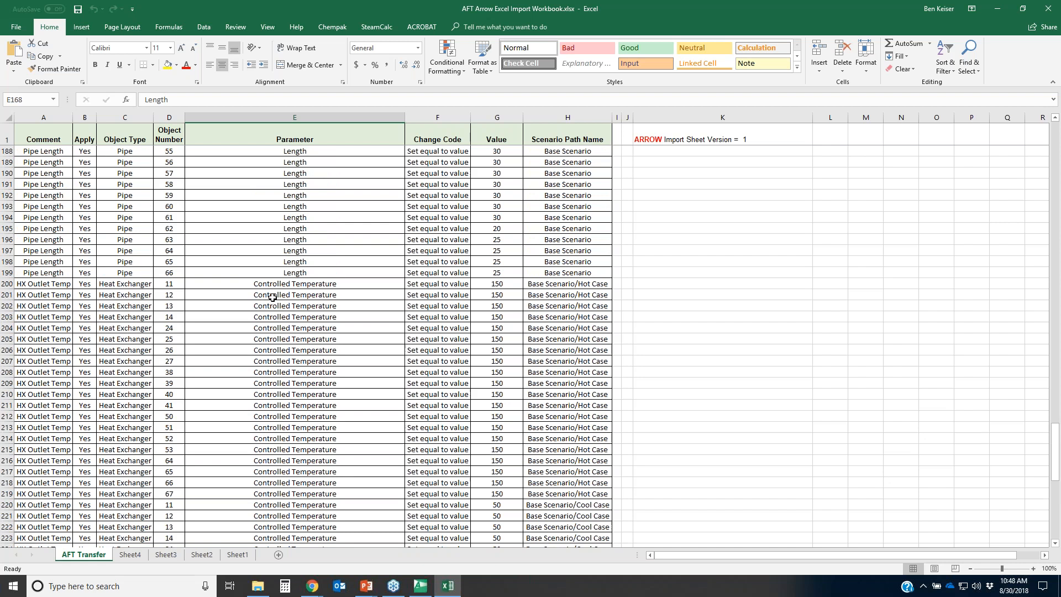
# - Highlight the HX Outlet Temp rows' heat exchanger object types, Controlled Temperature parameters, and Hot Case and Cool Case values
pyautogui.moveTo(127, 286); pyautogui.dragTo(132, 405)
pyautogui.moveTo(288, 284); pyautogui.dragTo(293, 394)
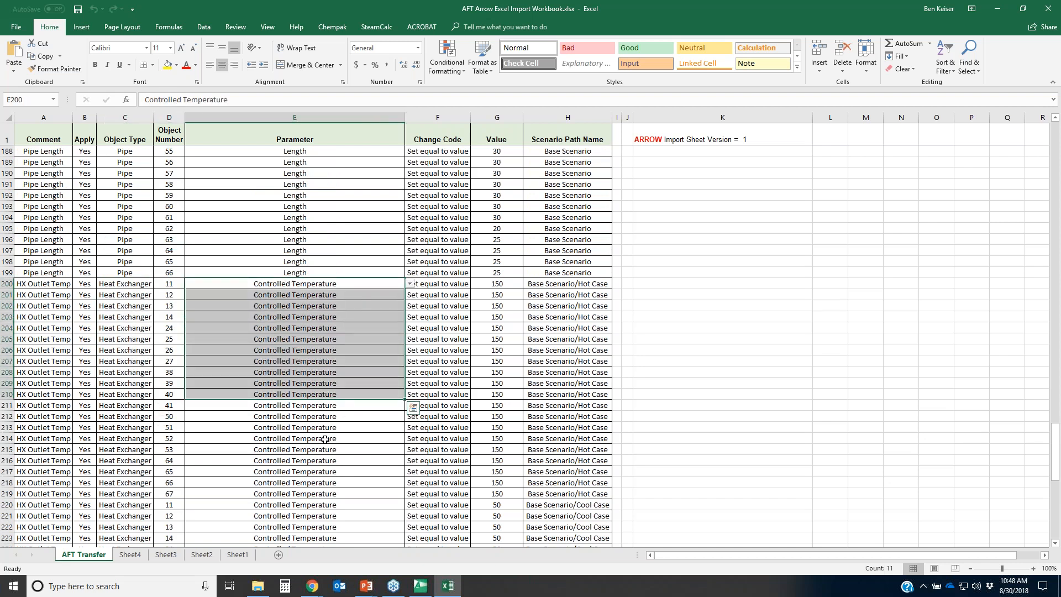
pyautogui.moveTo(498, 286); pyautogui.dragTo(497, 495)
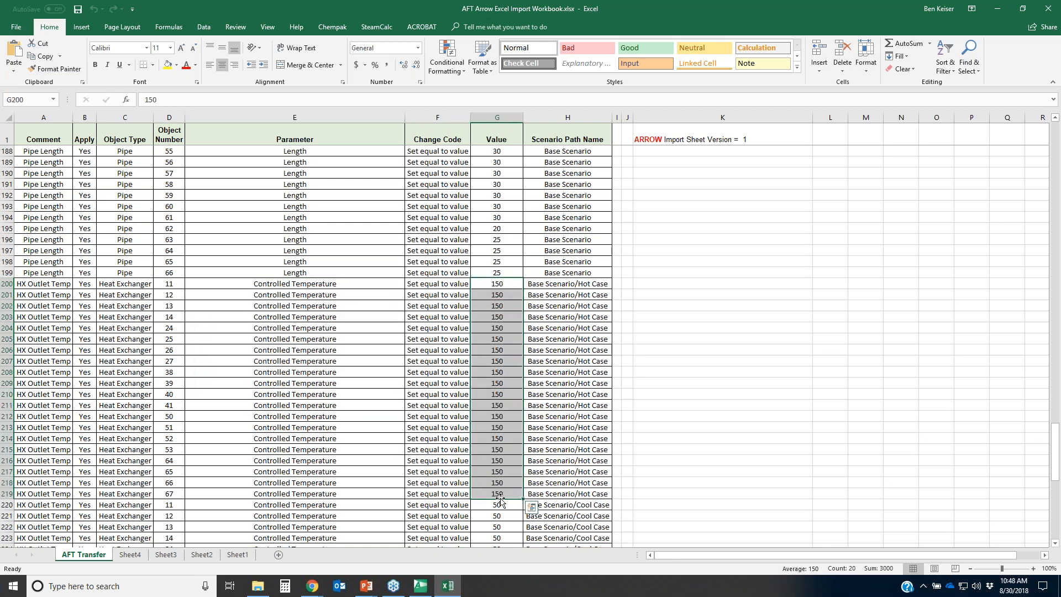
pyautogui.scroll(-3, 508, 474)
pyautogui.moveTo(496, 407); pyautogui.dragTo(500, 522)
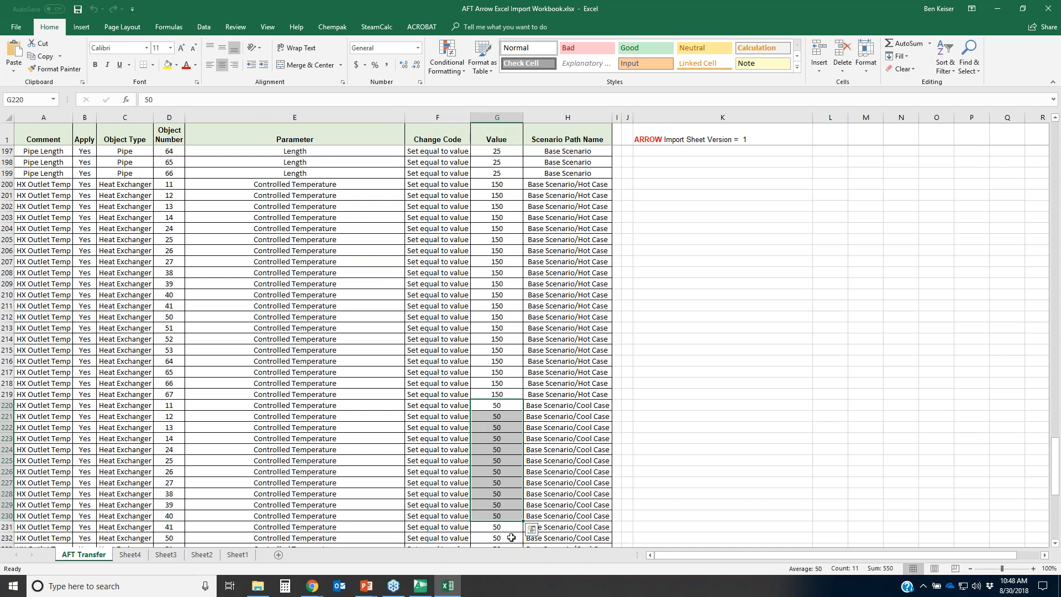
# - Highlight the Hot Case scenario paths in H200:H219 and the Cool Case scenario paths in H229:H235
pyautogui.click(560, 185)
pyautogui.moveTo(561, 185); pyautogui.dragTo(551, 391)
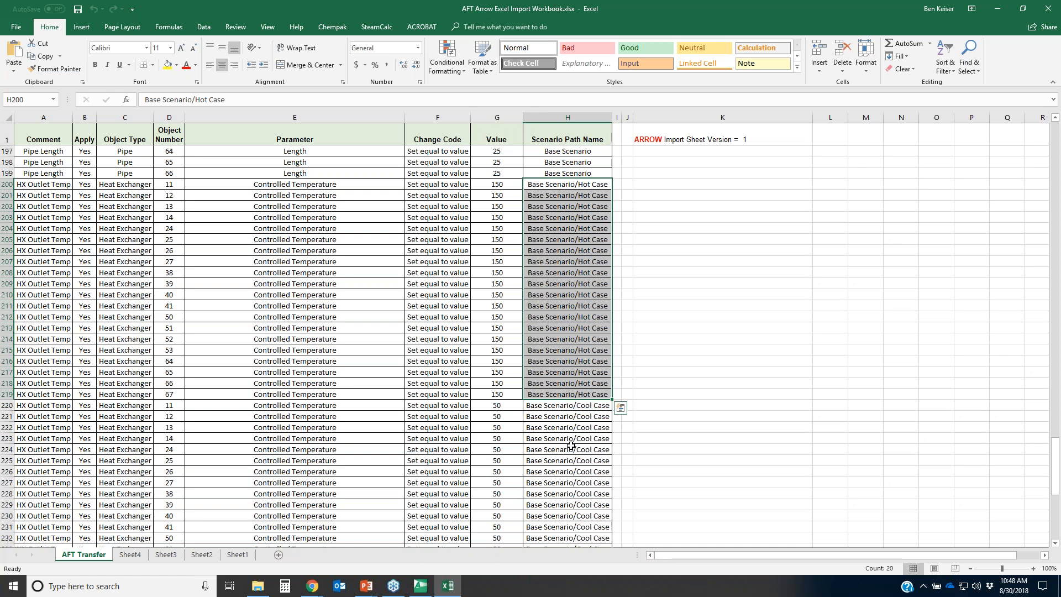
pyautogui.scroll(-4, 562, 470)
pyautogui.moveTo(566, 372); pyautogui.dragTo(567, 439)
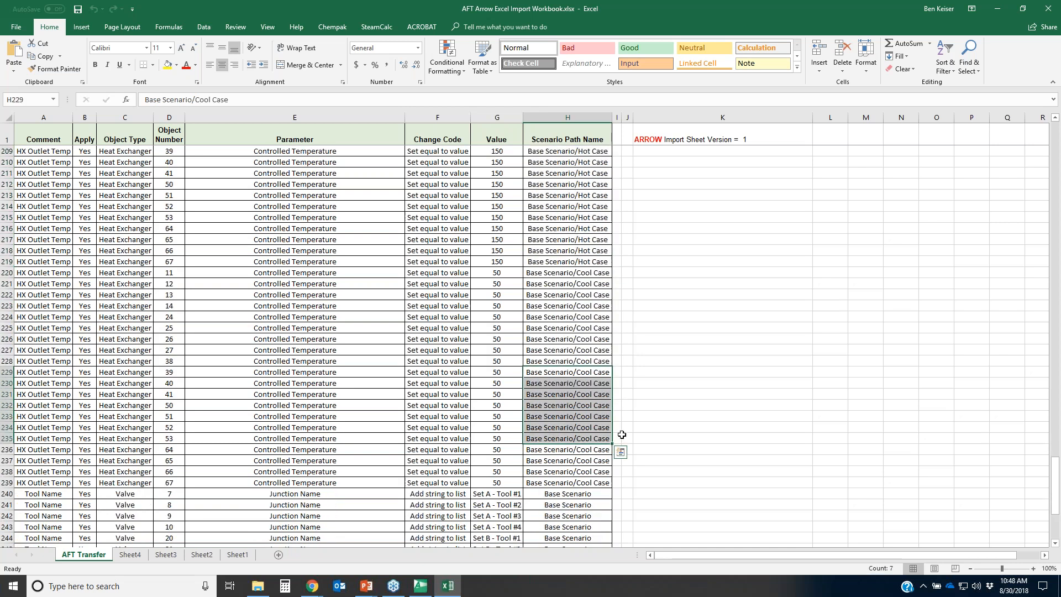
# - Return to AFT Arrow and inspect the Hot Case option for saving scenario names to file with the full scenario path
pyautogui.click(257, 587)
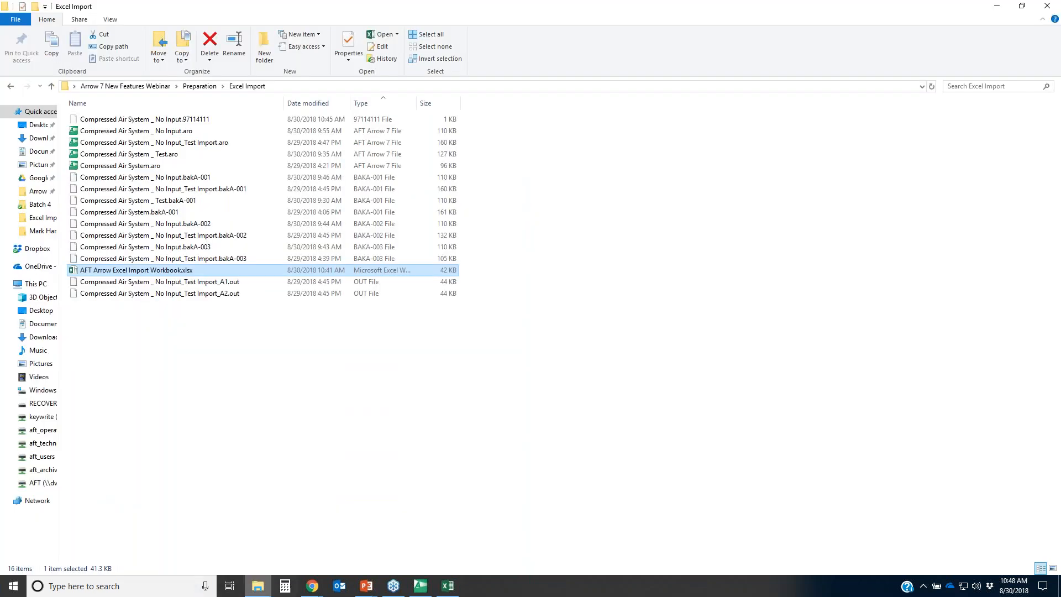
pyautogui.click(420, 587)
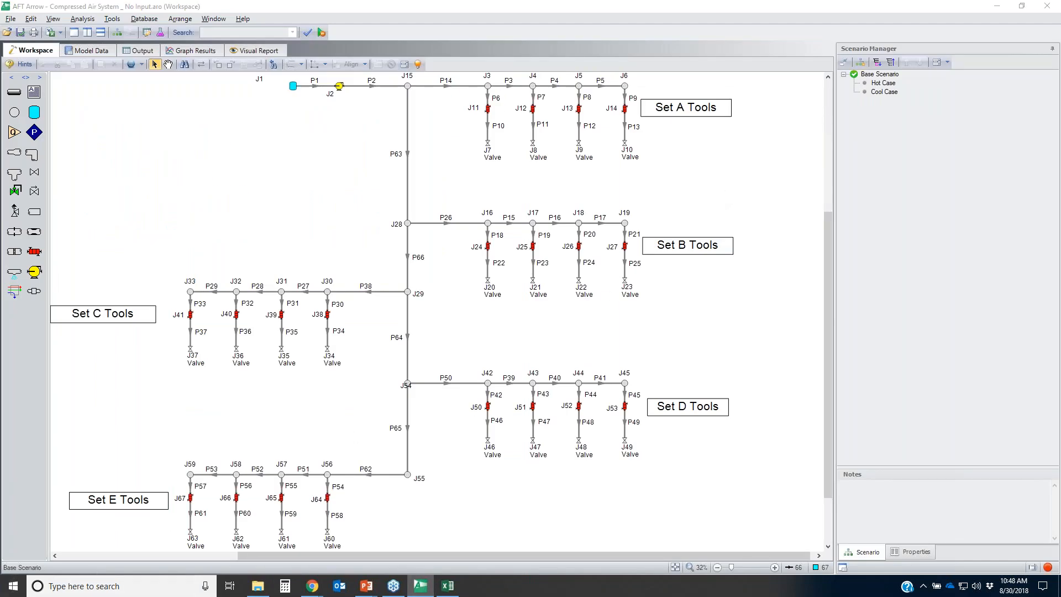
pyautogui.moveTo(55, 561)
pyautogui.mouseDown()
pyautogui.moveTo(4, 579)
pyautogui.moveTo(24, 552)
pyautogui.mouseUp()
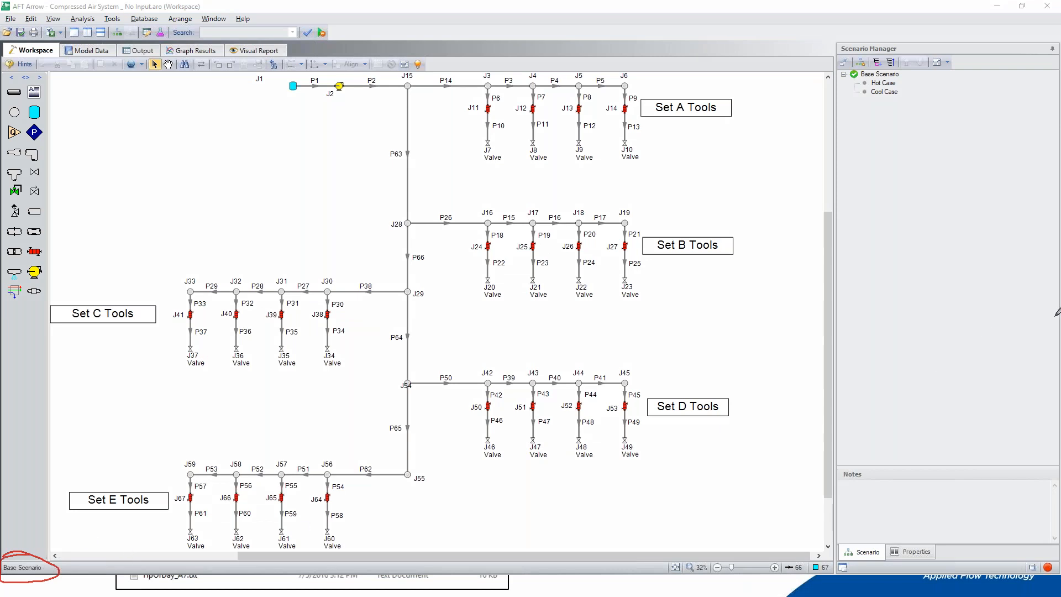
pyautogui.click(874, 112)
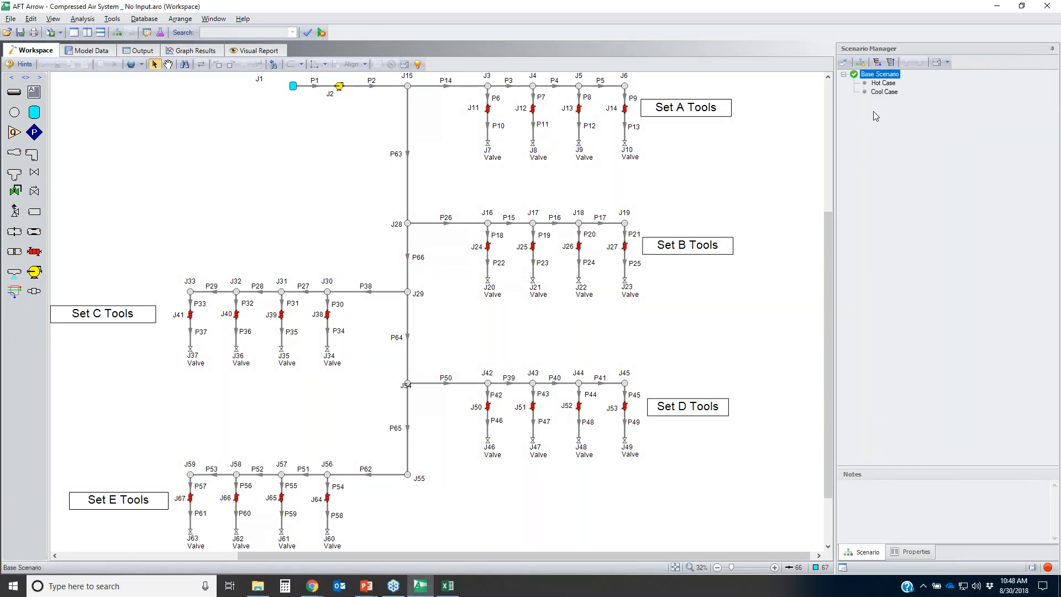
pyautogui.rightClick(879, 86)
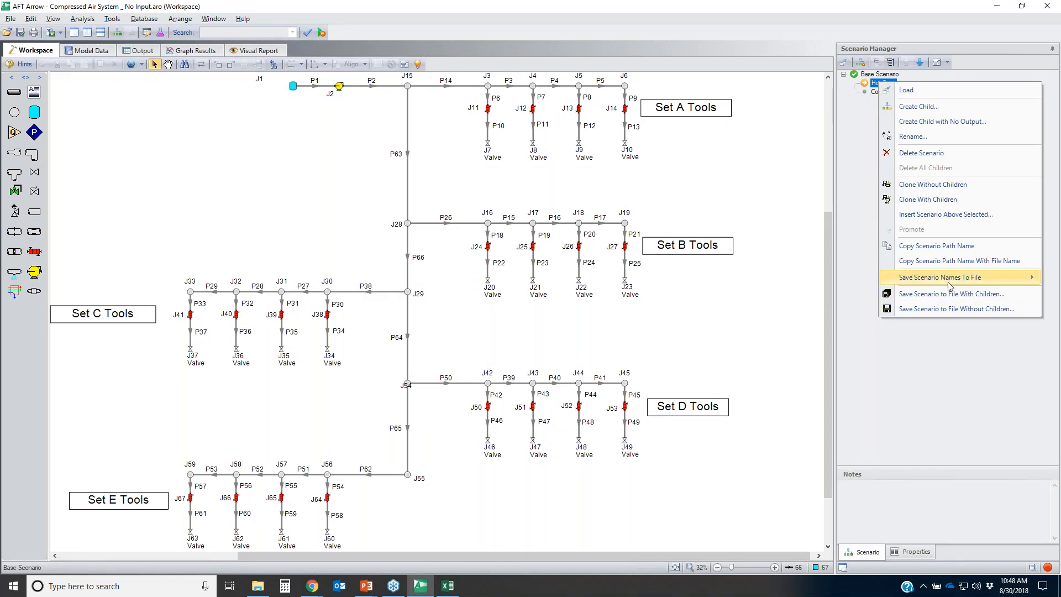
pyautogui.moveTo(947, 280)
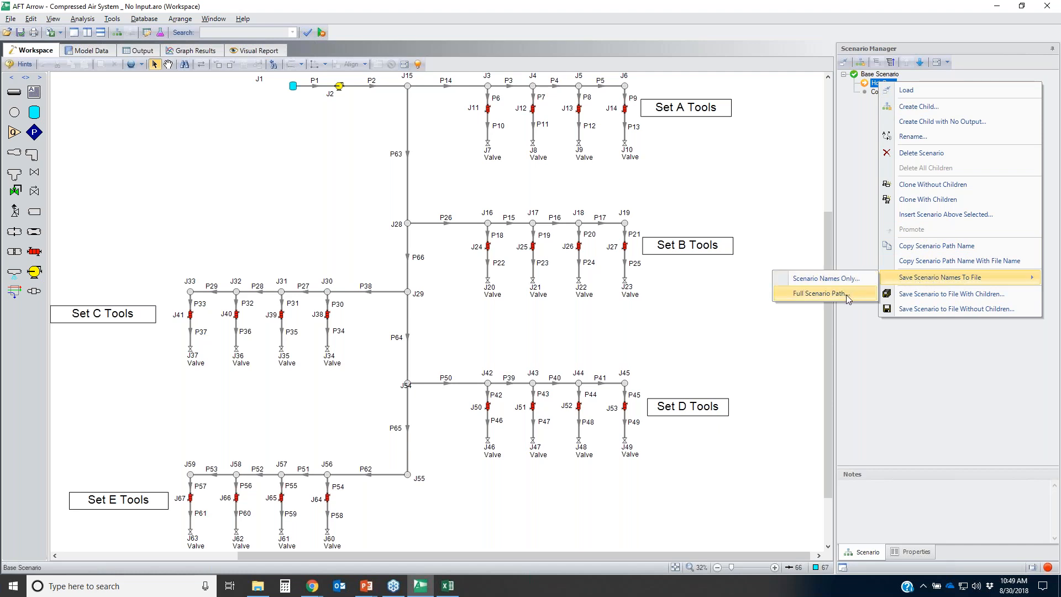
pyautogui.click(615, 593)
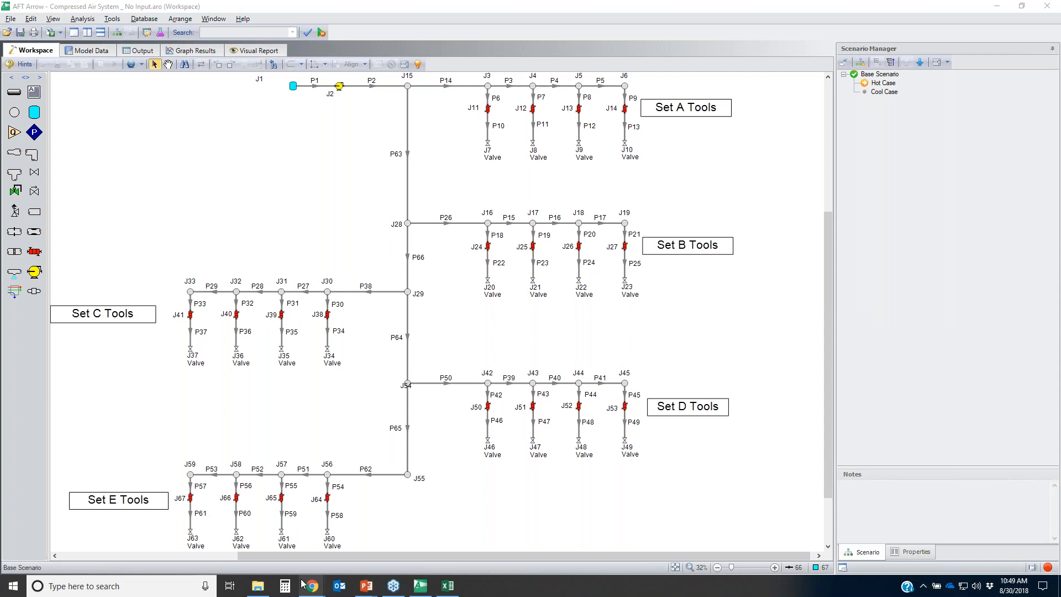
# - Open Scenario Names.txt from the Arrow 7 New Features Webinar folder in File Explorer
pyautogui.click(258, 586)
pyautogui.click(129, 346)
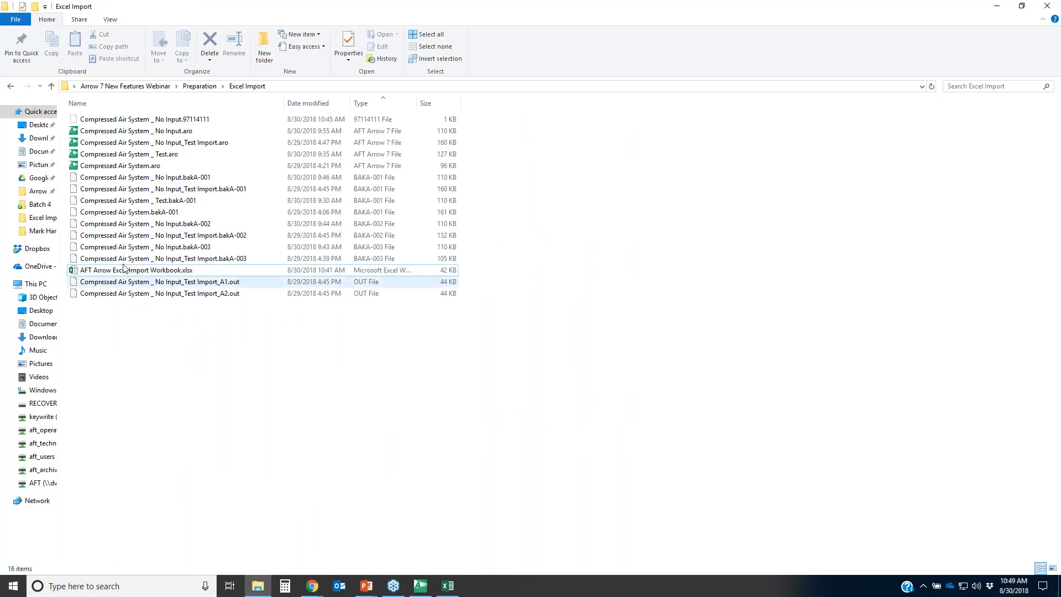
pyautogui.click(199, 86)
pyautogui.click(148, 86)
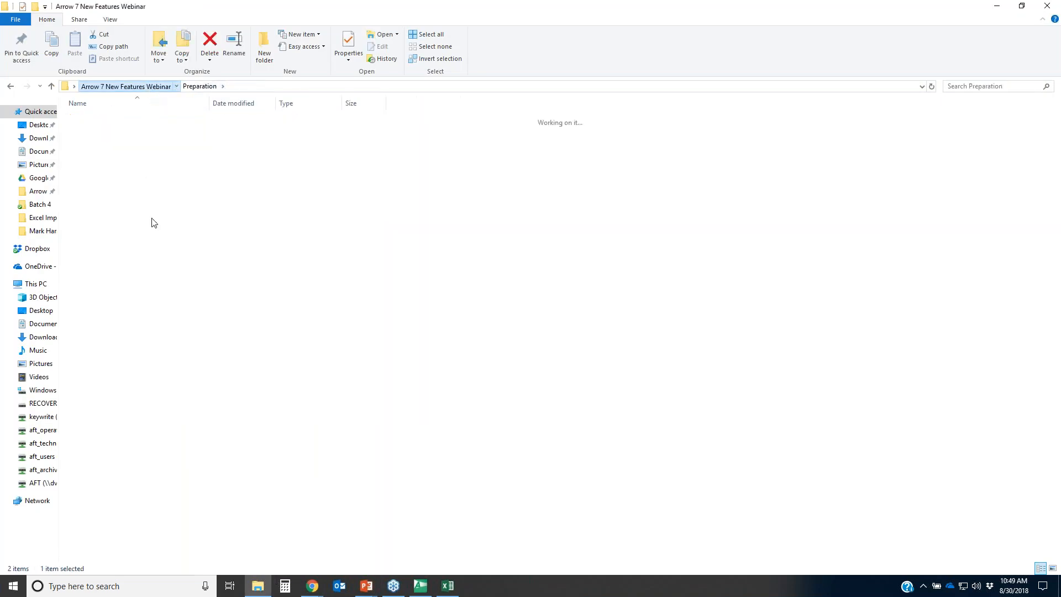
pyautogui.doubleClick(104, 178)
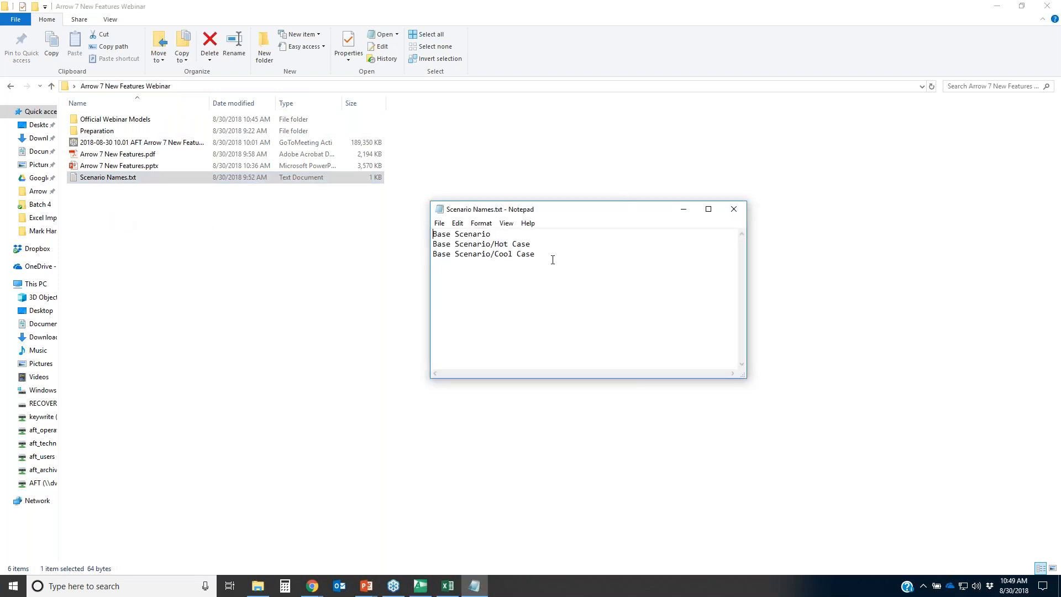
# - Highlight the Base Scenario, Base Scenario/Hot Case and Base Scenario/Cool Case paths one after another in the text file
pyautogui.keyDown('shift'); pyautogui.click(495, 234); pyautogui.keyUp('shift')
pyautogui.click(528, 244)
pyautogui.hotkey('shift', 'Home')
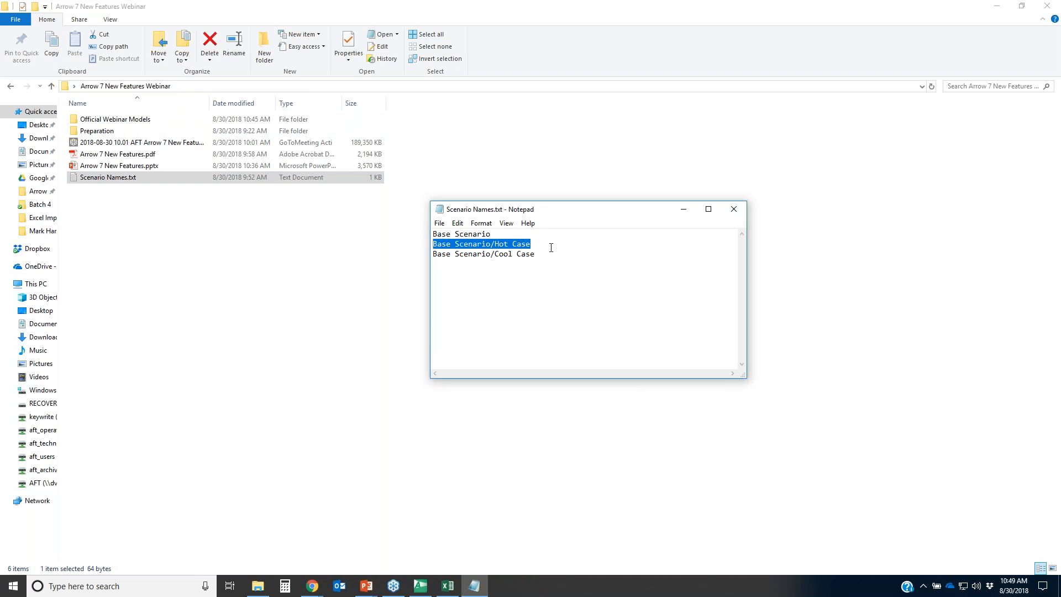
pyautogui.moveTo(534, 253); pyautogui.dragTo(410, 255)
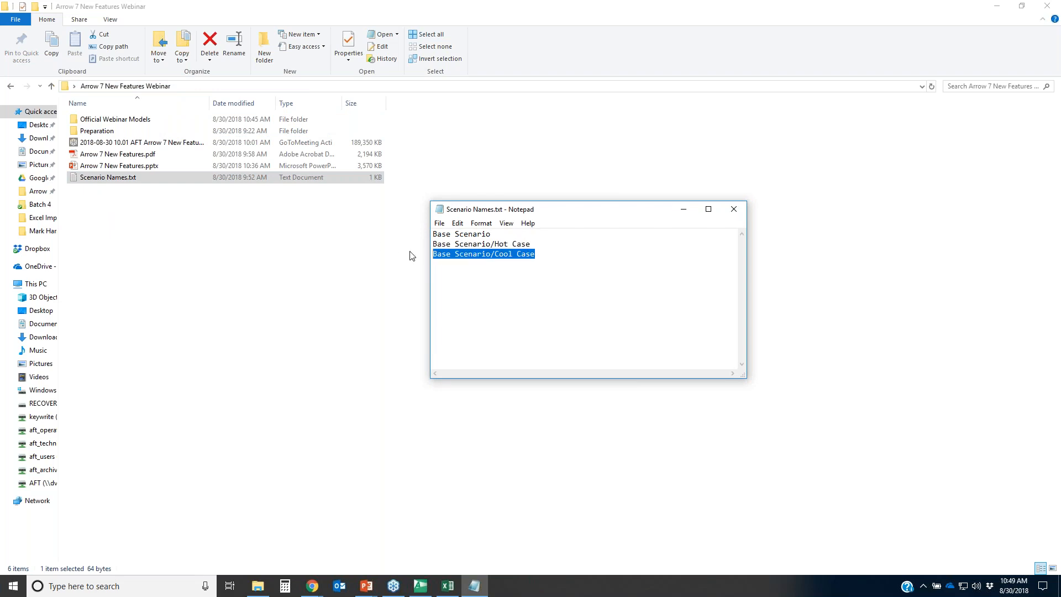
pyautogui.click(531, 244)
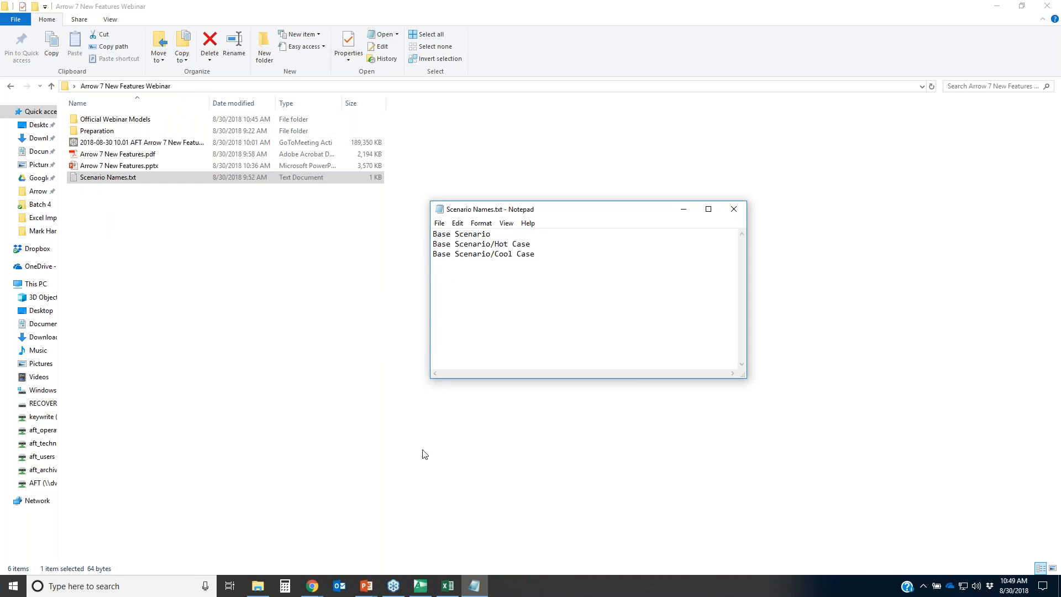
# - Switch to the Excel import workbook and highlight the Tool Name comments in A240:A257 below the heat exchanger rows
pyautogui.click(448, 586)
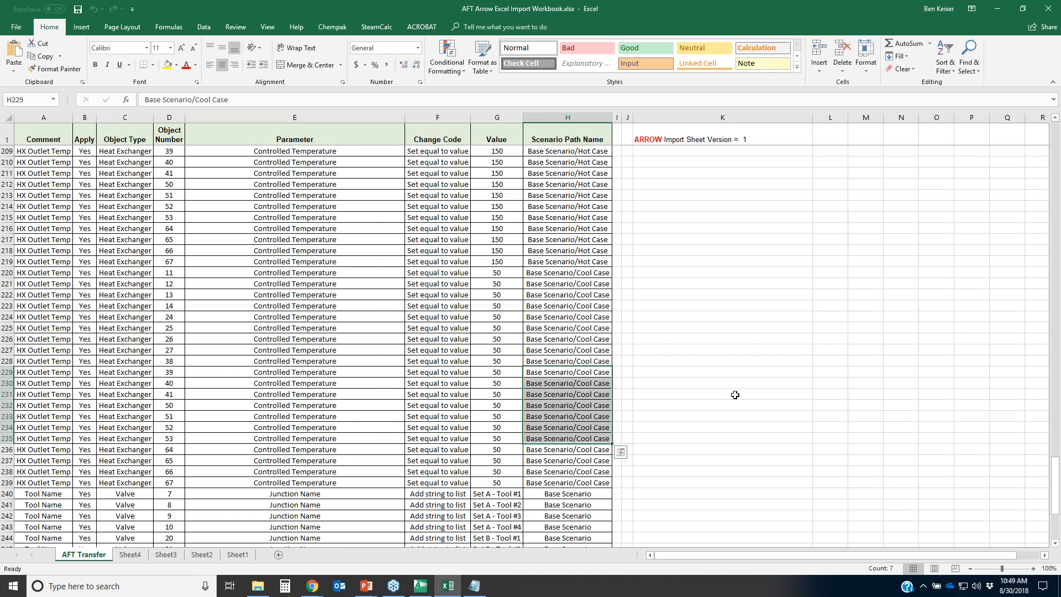
pyautogui.click(853, 382)
pyautogui.scroll(-2, 277, 326)
pyautogui.scroll(-6, 276, 326)
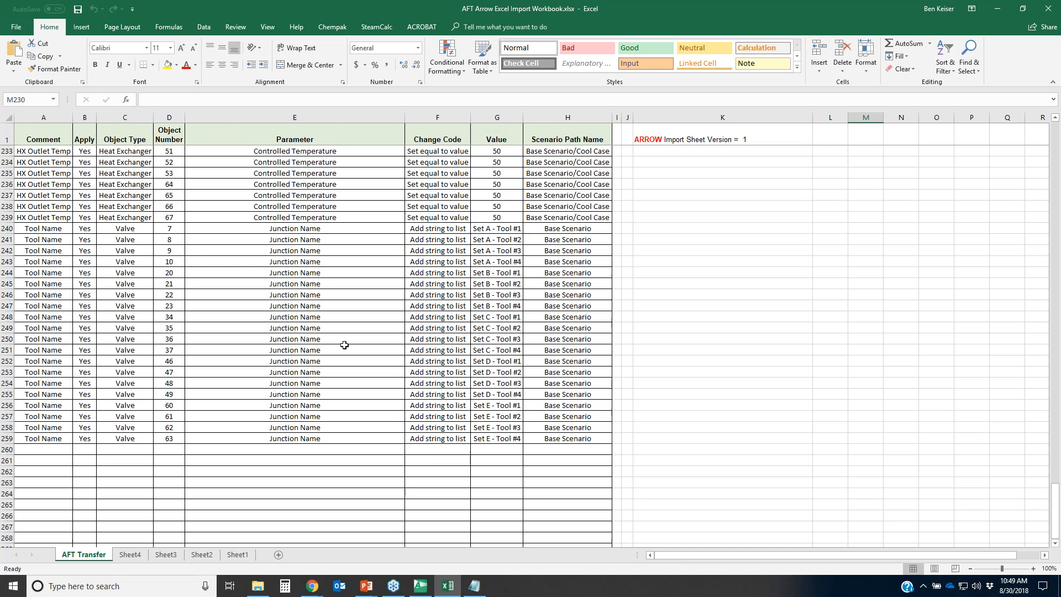
pyautogui.moveTo(44, 229); pyautogui.dragTo(47, 417)
# - In AFT Arrow, select the Set A valves J7 to J10 to point them out, and clear the selection
pyautogui.click(418, 584)
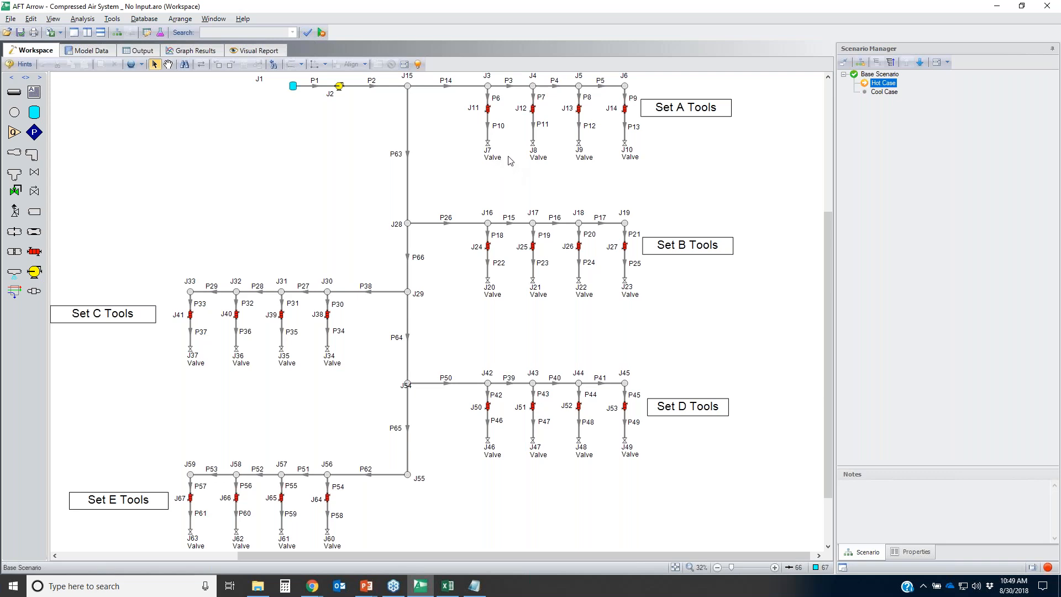
pyautogui.moveTo(477, 142); pyautogui.dragTo(743, 173)
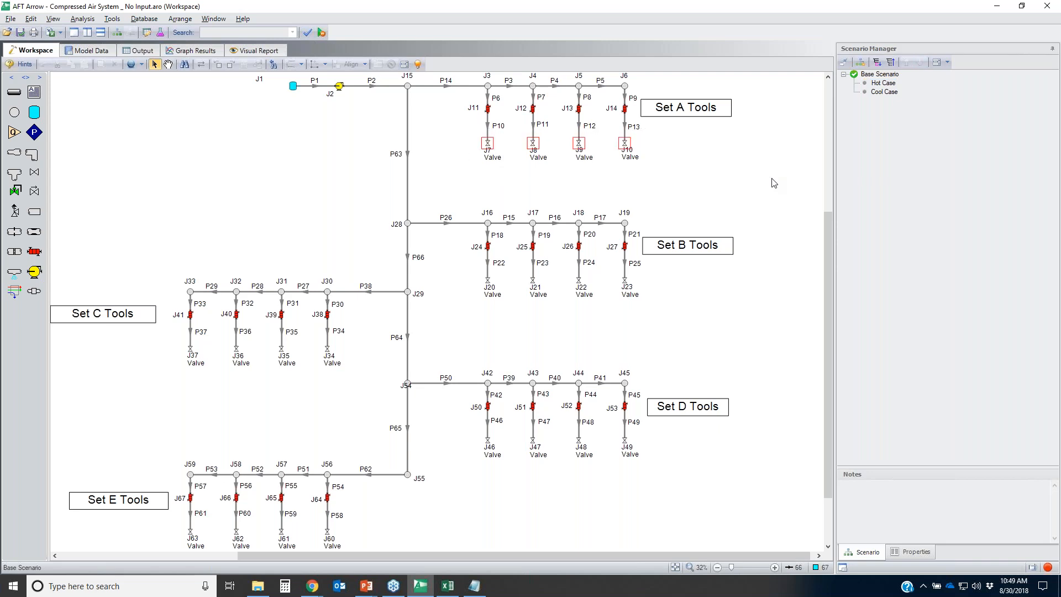
pyautogui.click(710, 181)
# - In the Excel workbook, highlight the Tool Name rows' object numbers, tool name values and Junction Name parameters, and clear the selection
pyautogui.click(441, 589)
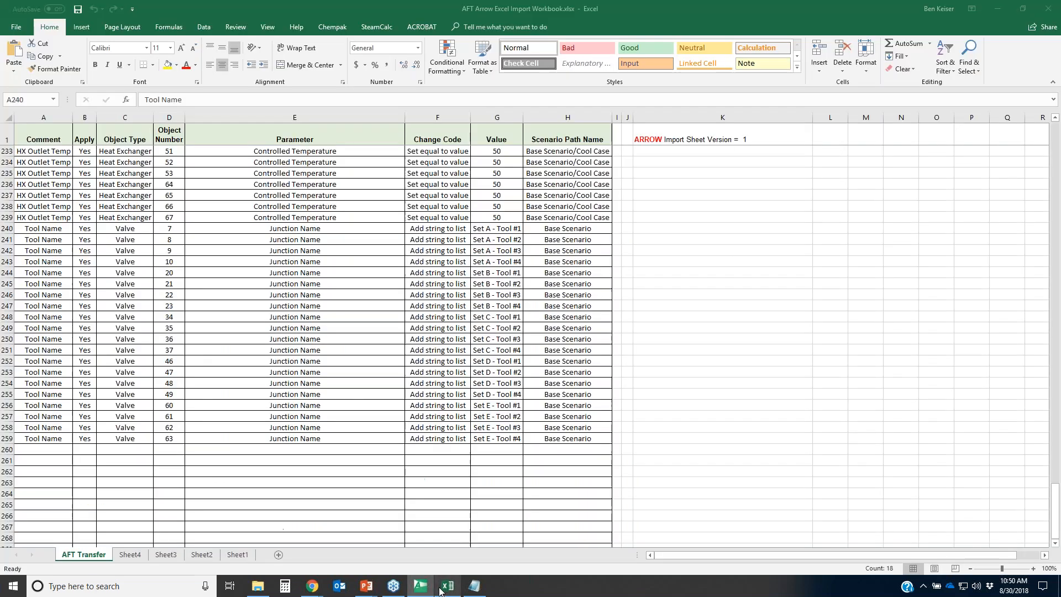
pyautogui.click(168, 230)
pyautogui.moveTo(167, 229); pyautogui.dragTo(169, 438)
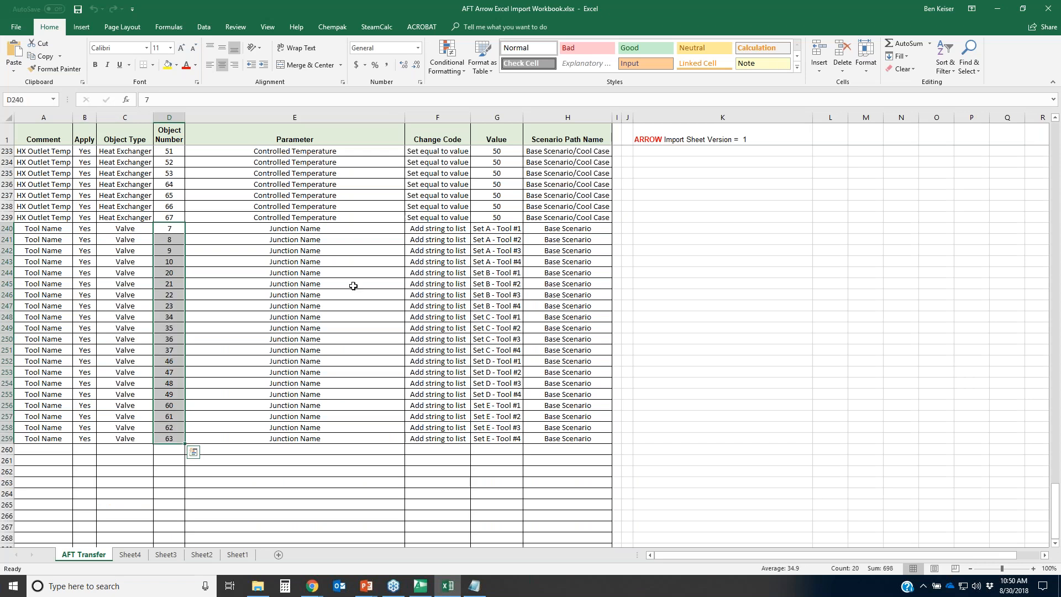
pyautogui.click(499, 230)
pyautogui.moveTo(499, 230); pyautogui.dragTo(516, 442)
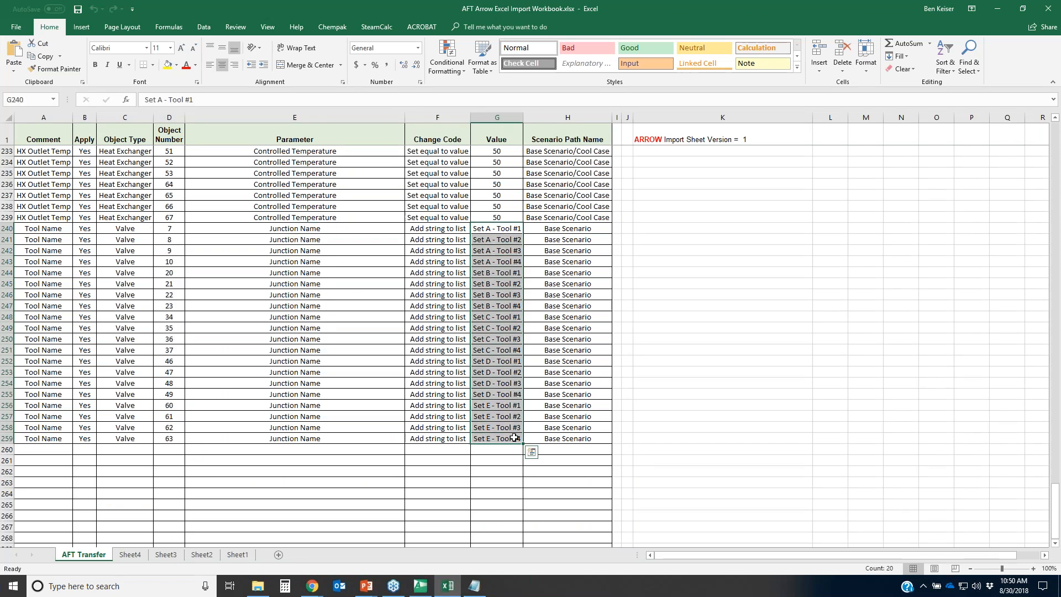
pyautogui.moveTo(362, 228); pyautogui.dragTo(379, 436)
pyautogui.click(775, 406)
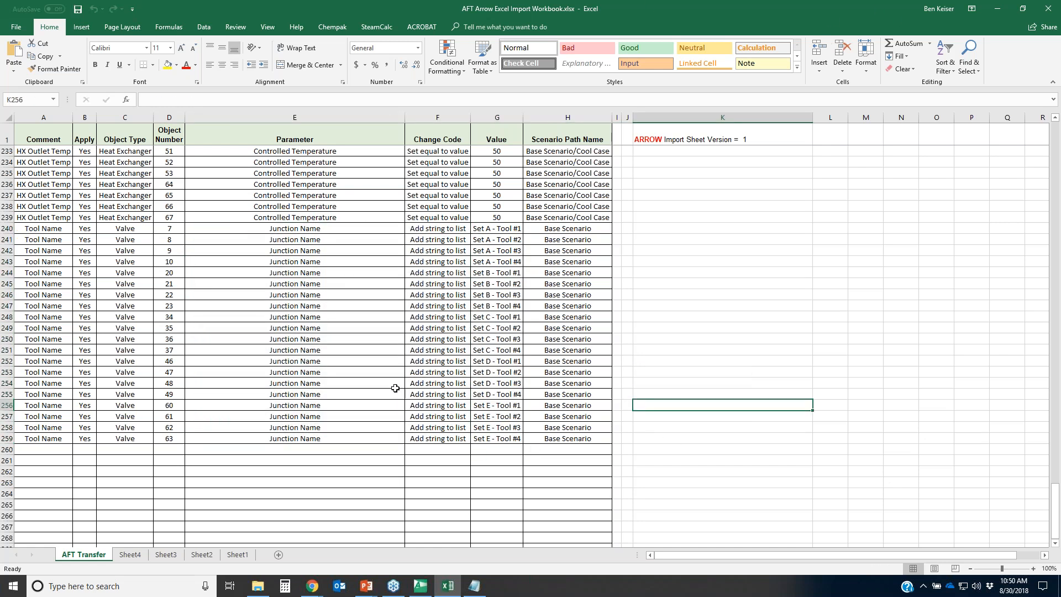
# - Return to the start of the workbook, switch to AFT Arrow and review pipe P63's inner diameter and length fields, cancelling its properties
pyautogui.scroll(20, 401, 384)
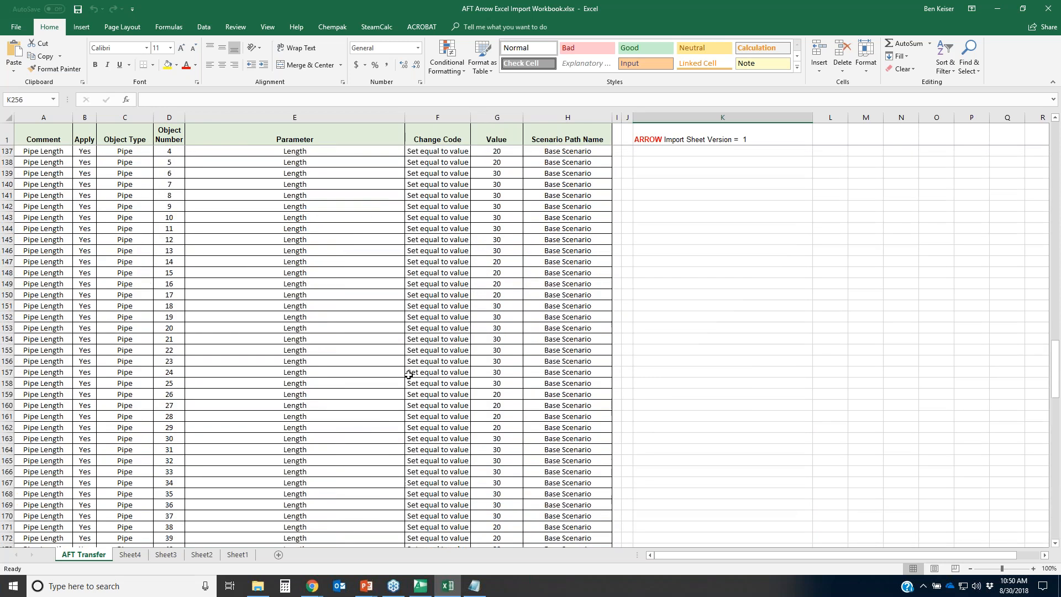
pyautogui.scroll(7, 408, 375)
pyautogui.moveTo(1054, 362); pyautogui.dragTo(1040, 99)
pyautogui.click(997, 8)
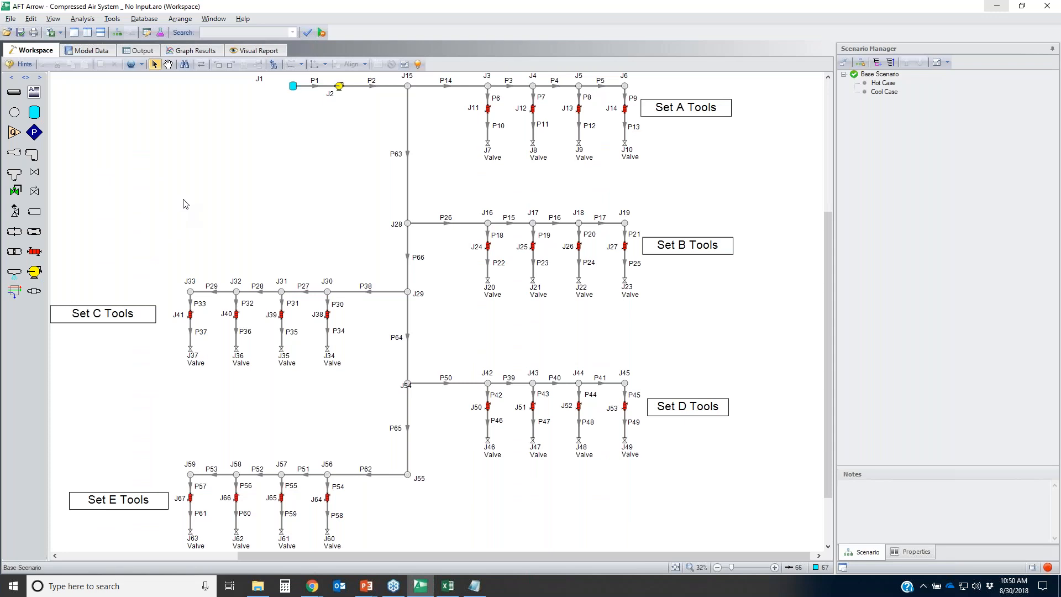
pyautogui.moveTo(445, 172); pyautogui.dragTo(367, 135)
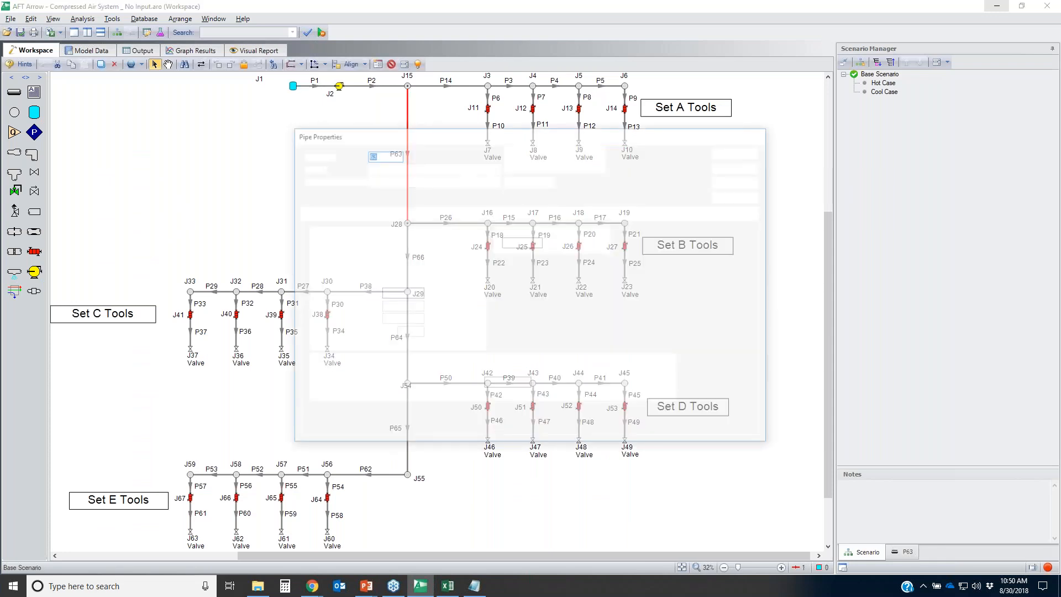
pyautogui.click(398, 291)
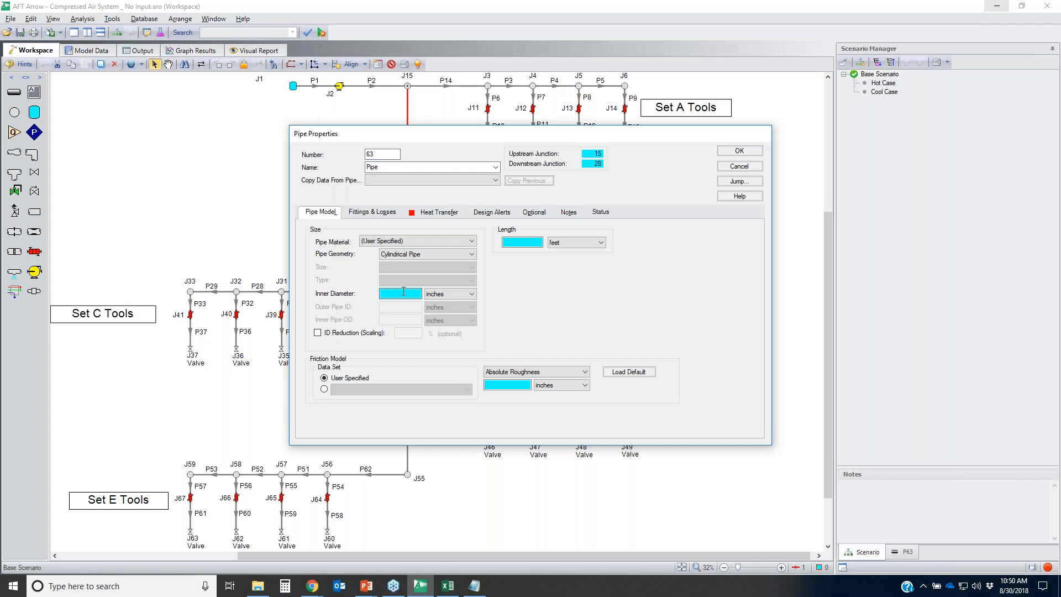
pyautogui.click(533, 245)
pyautogui.click(740, 168)
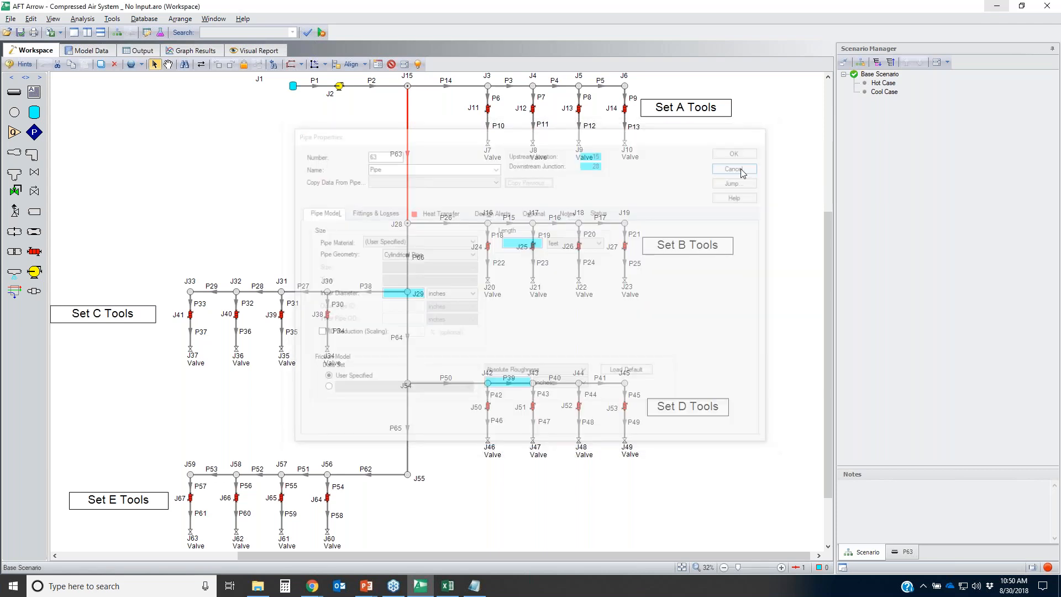
# - Start a global edit of all pipes with Steel - ANSI material, 1 inch size, STD (schedule 40) type and a length of 1 foot
pyautogui.click(30, 19)
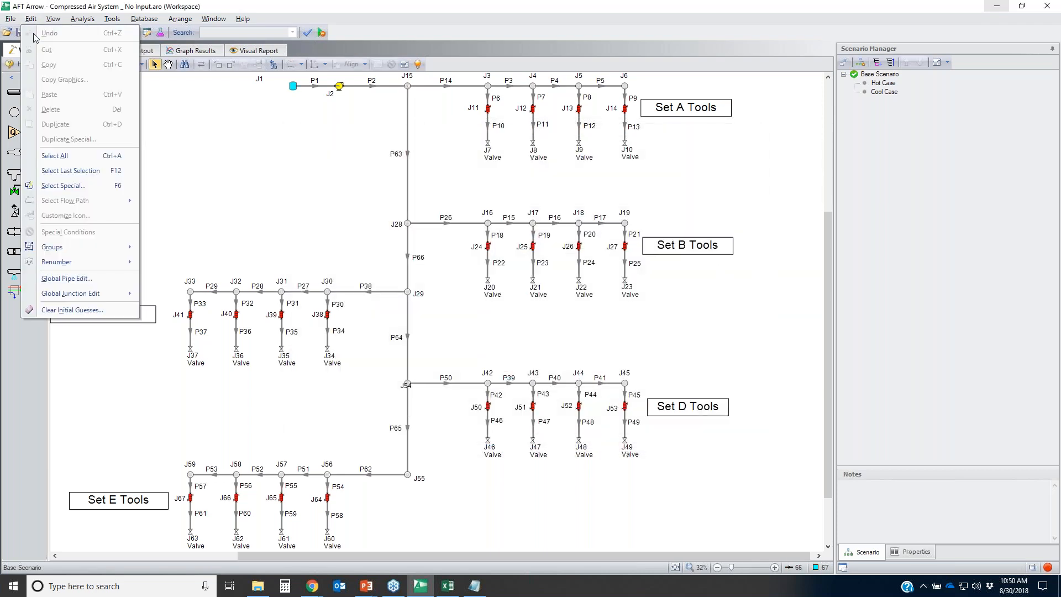
pyautogui.click(66, 278)
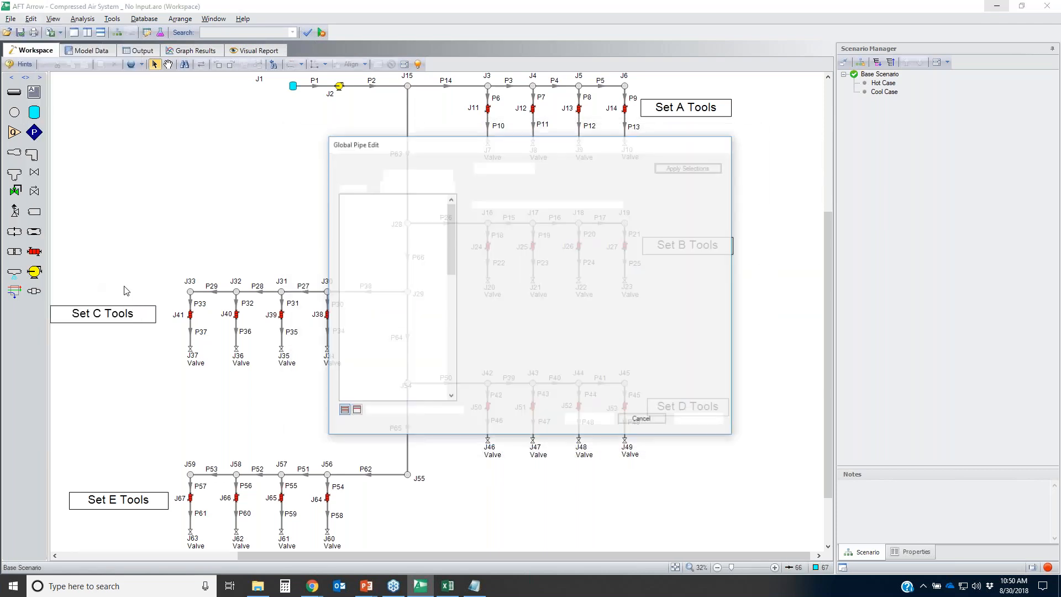
pyautogui.click(391, 175)
pyautogui.click(504, 167)
pyautogui.click(402, 241)
pyautogui.scroll(-2, 418, 296)
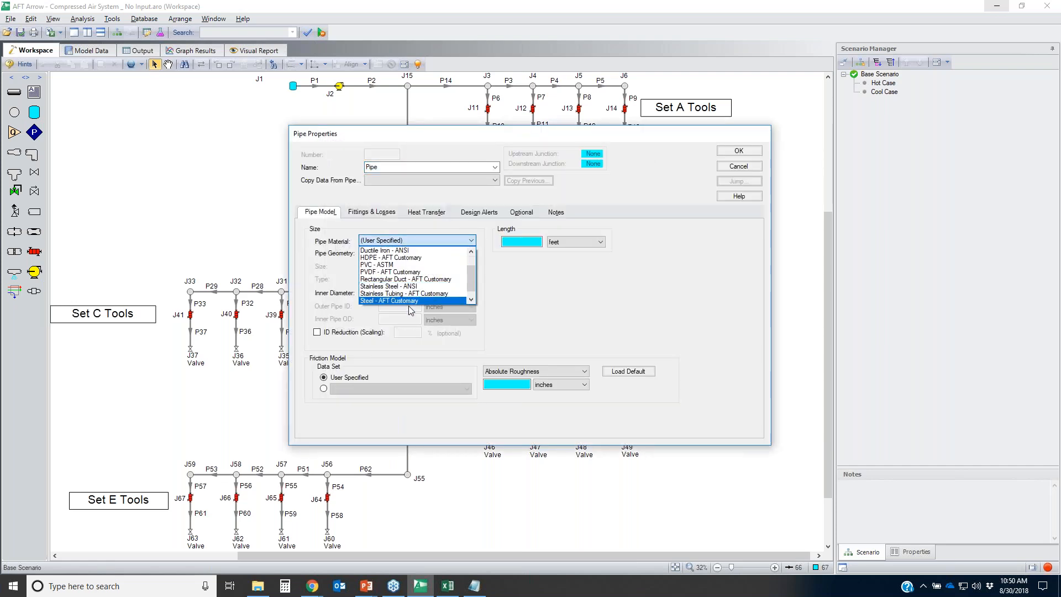
pyautogui.click(389, 300)
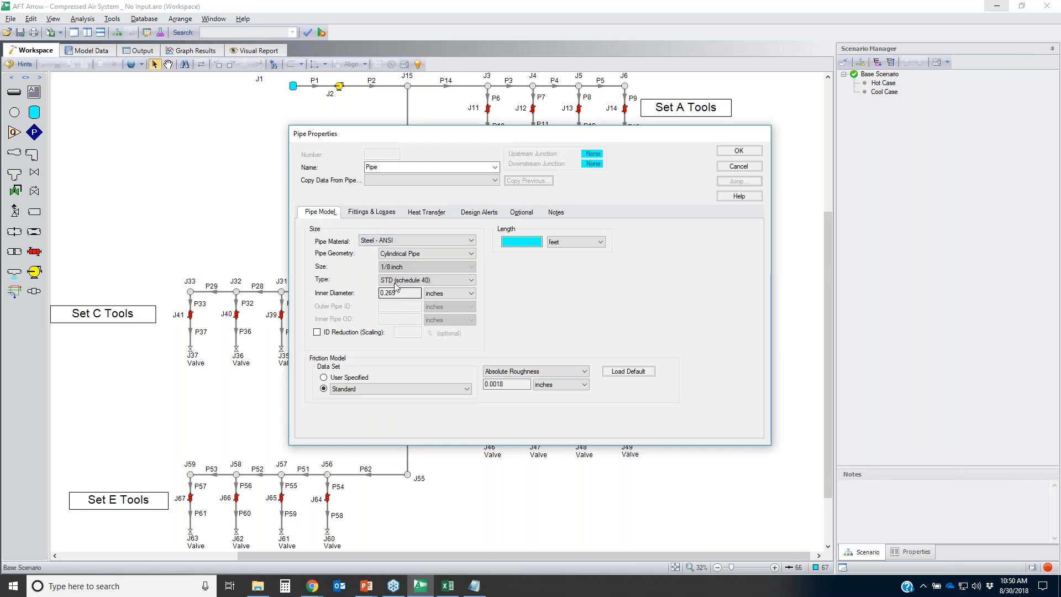
pyautogui.click(408, 271)
pyautogui.click(401, 293)
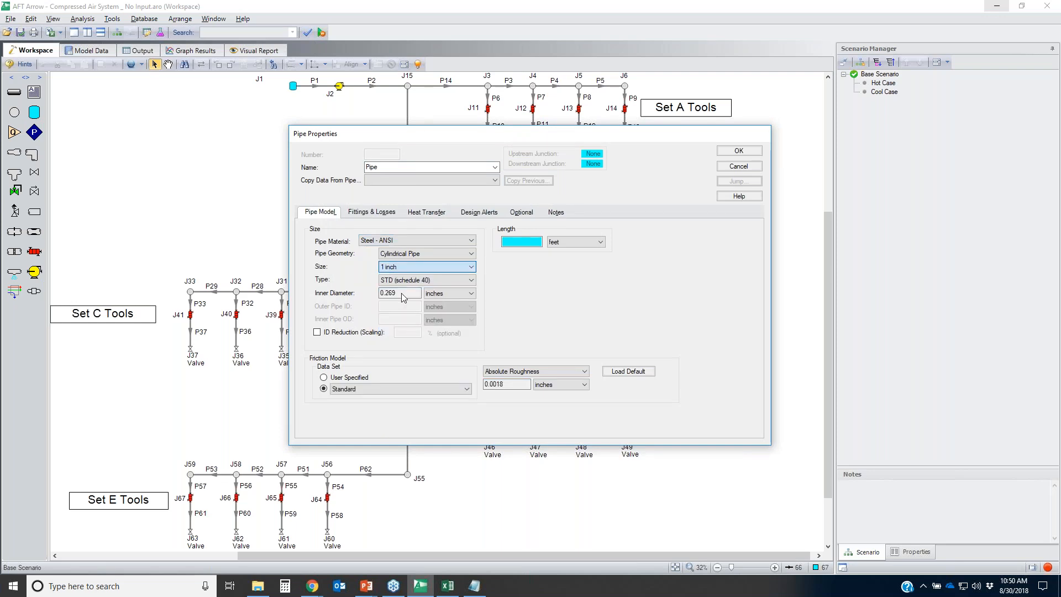
pyautogui.click(448, 281)
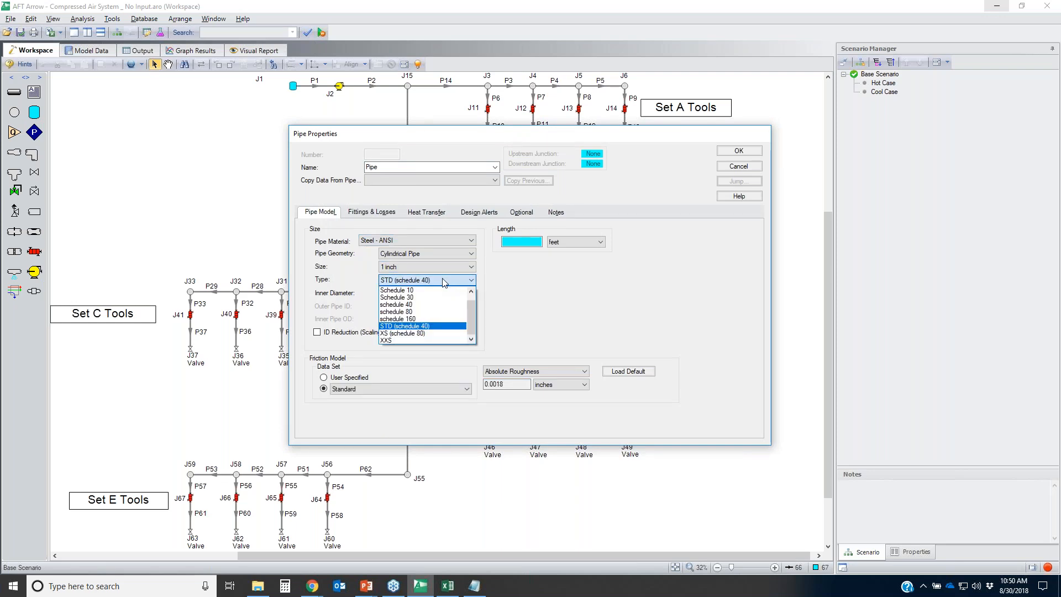
pyautogui.click(423, 326)
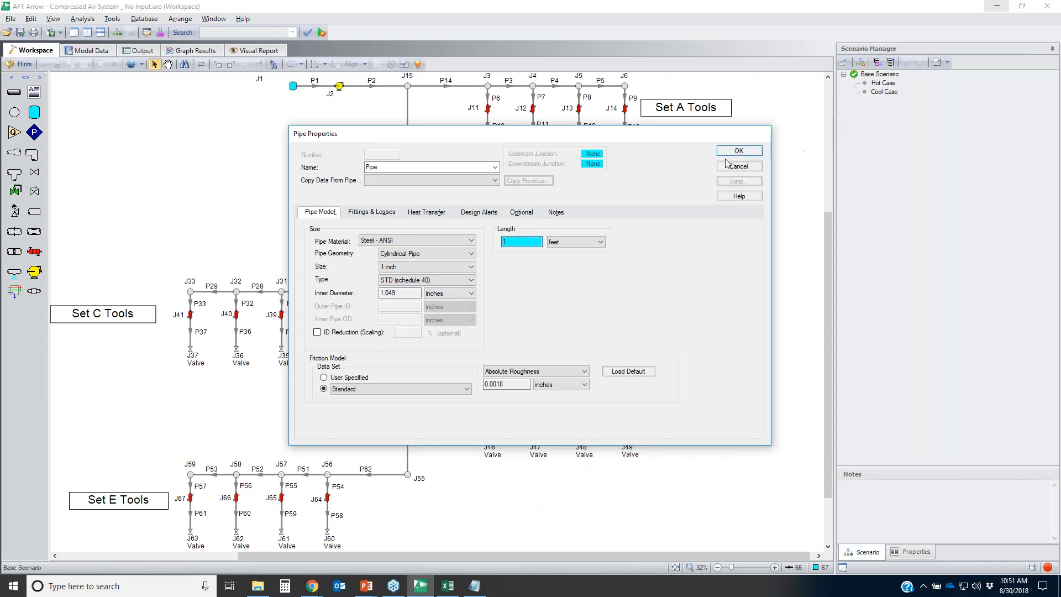
pyautogui.press('Return')
# - Apply all the selected pipe data to the pipes, accept the global edit and check the pipe table in Model Data
pyautogui.click(491, 220)
pyautogui.click(689, 167)
pyautogui.click(560, 332)
pyautogui.click(590, 419)
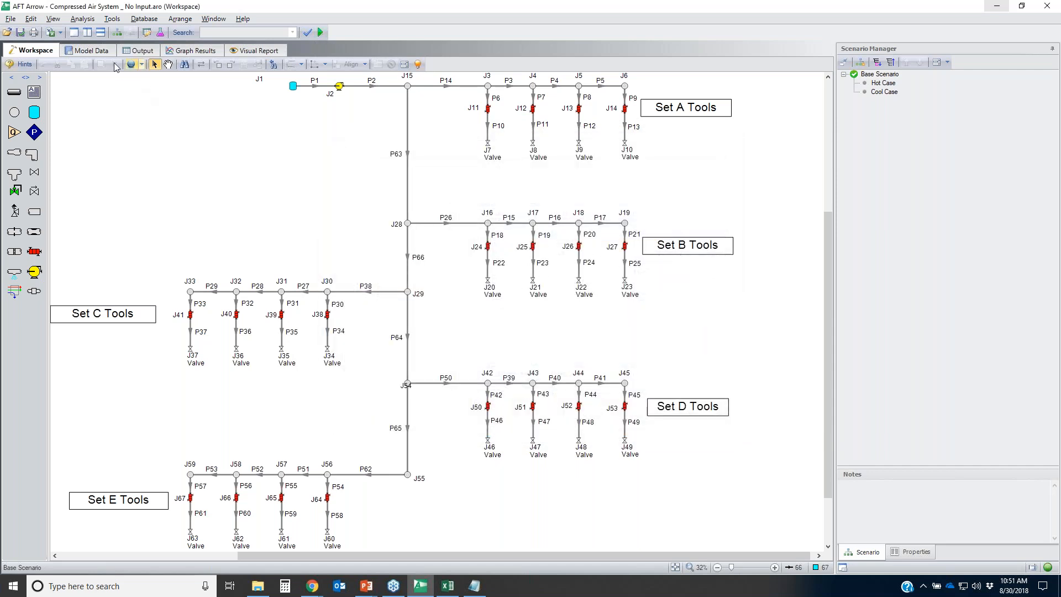
pyautogui.click(91, 50)
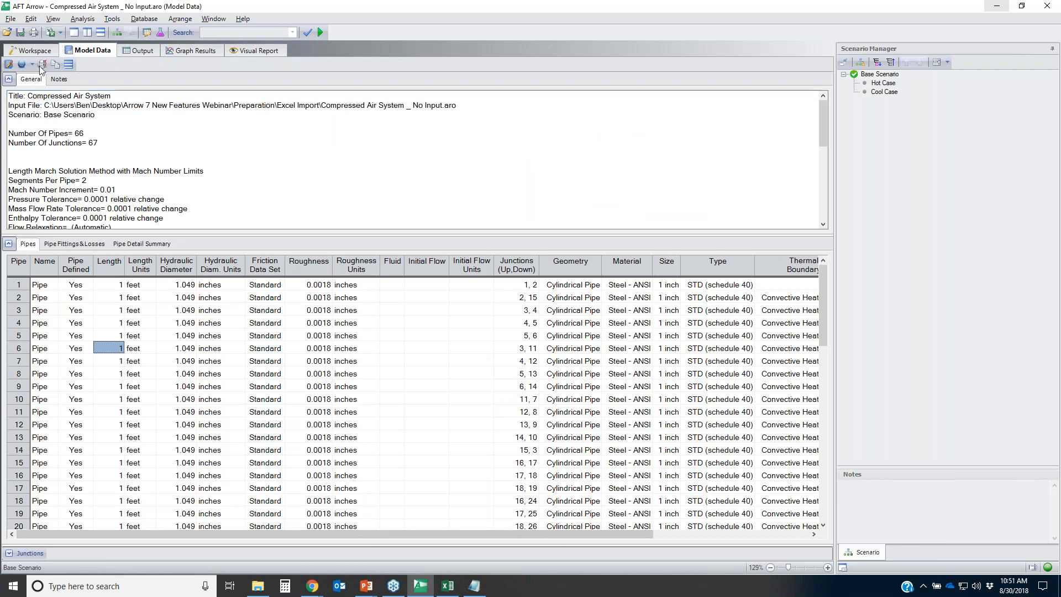
pyautogui.click(28, 53)
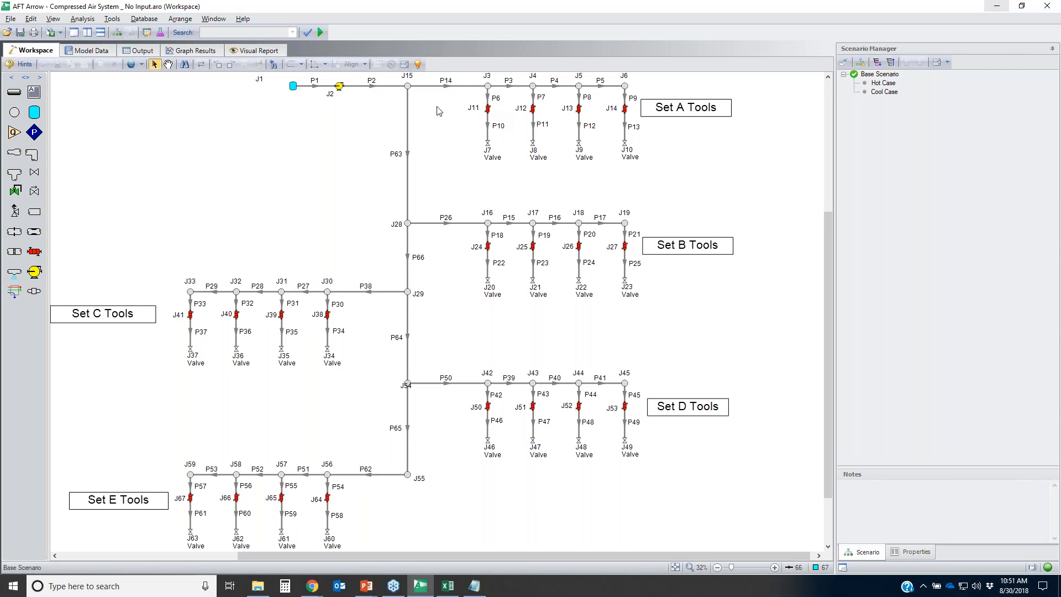
# - Review heat exchanger J11's thermal data, including its thermal model options and controlled outlet temperature, and cancel the properties
pyautogui.click(488, 110)
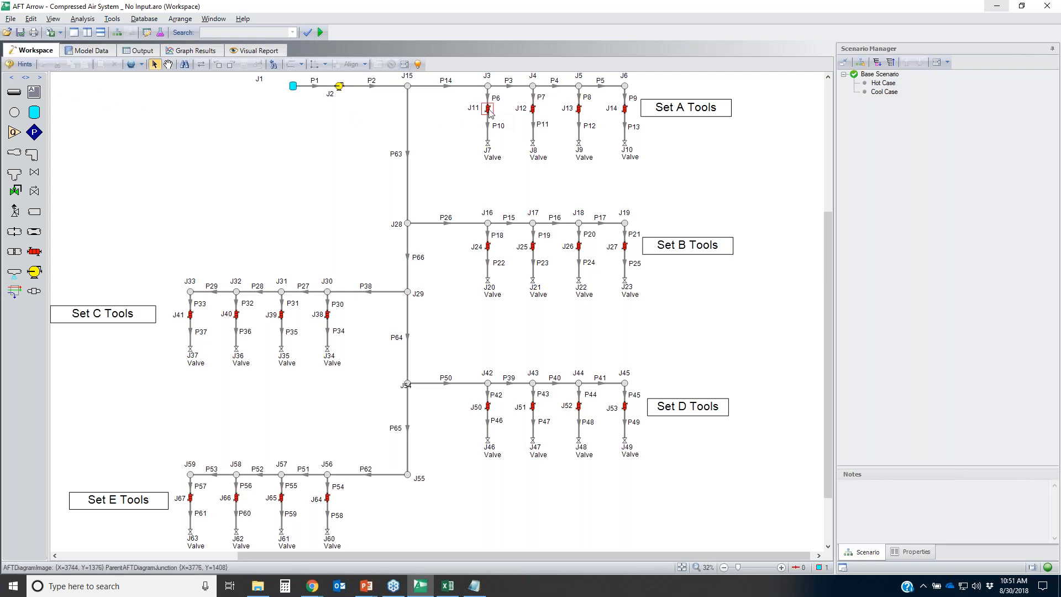
pyautogui.press('Return')
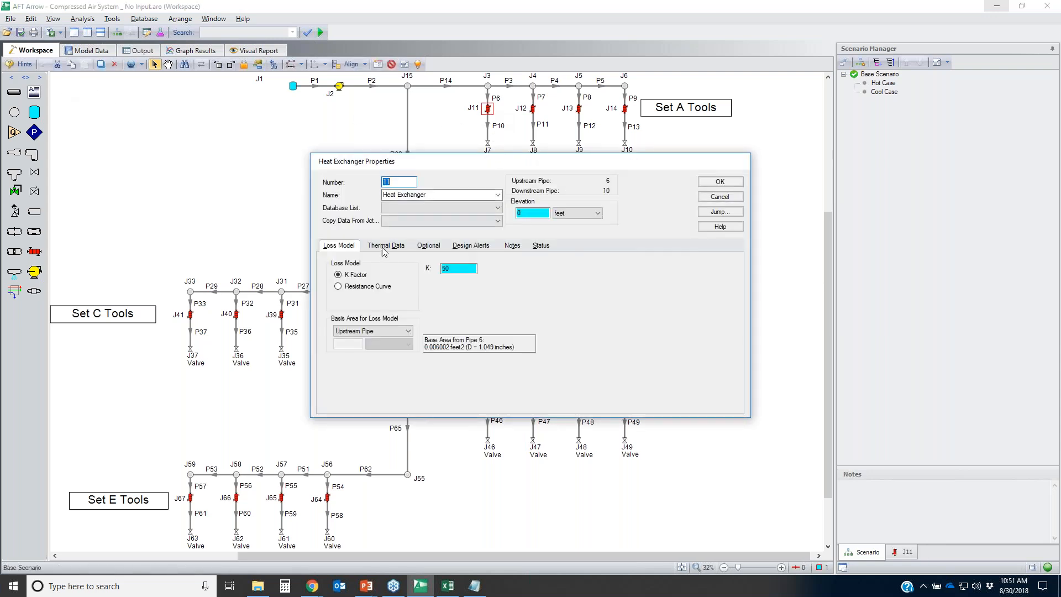
pyautogui.click(385, 246)
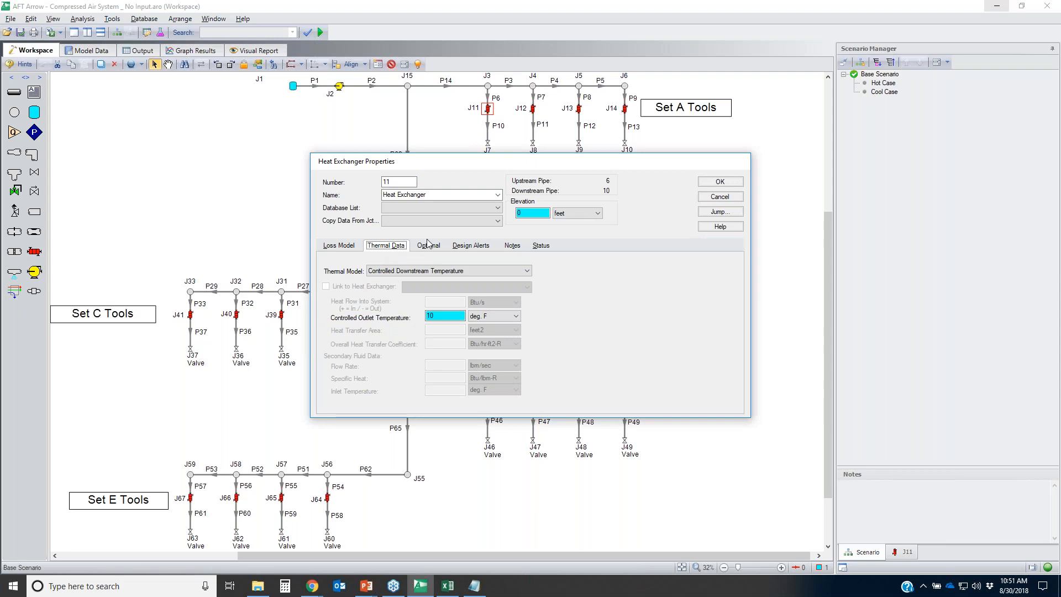
pyautogui.click(462, 273)
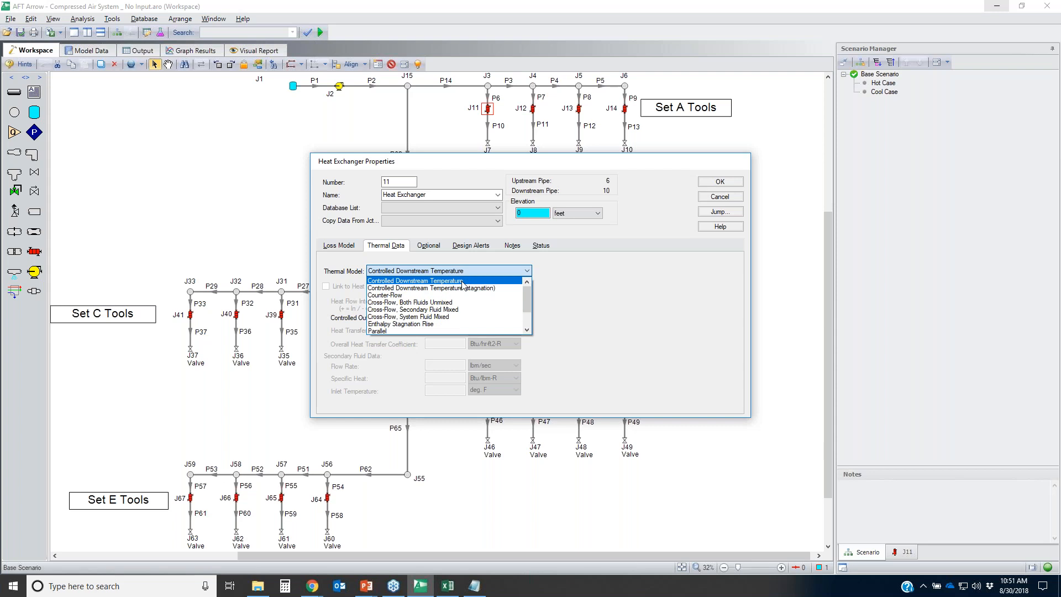
pyautogui.click(463, 281)
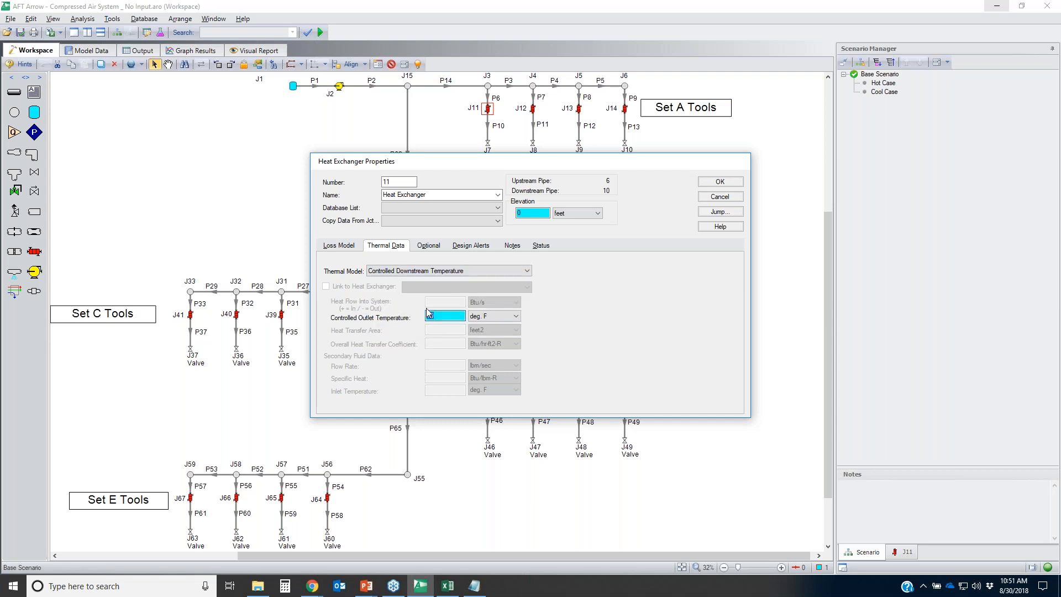
pyautogui.write('10')
pyautogui.click(718, 197)
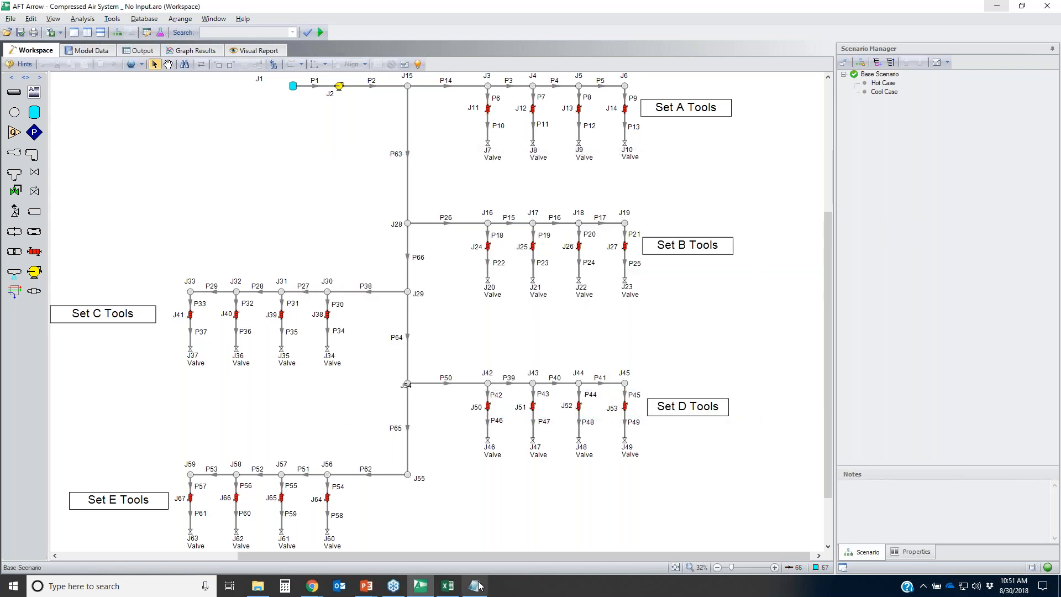
# - Show the Excel import workbook briefly, return to AFT Arrow and point out the Hot Case and Cool Case scenarios
pyautogui.click(443, 587)
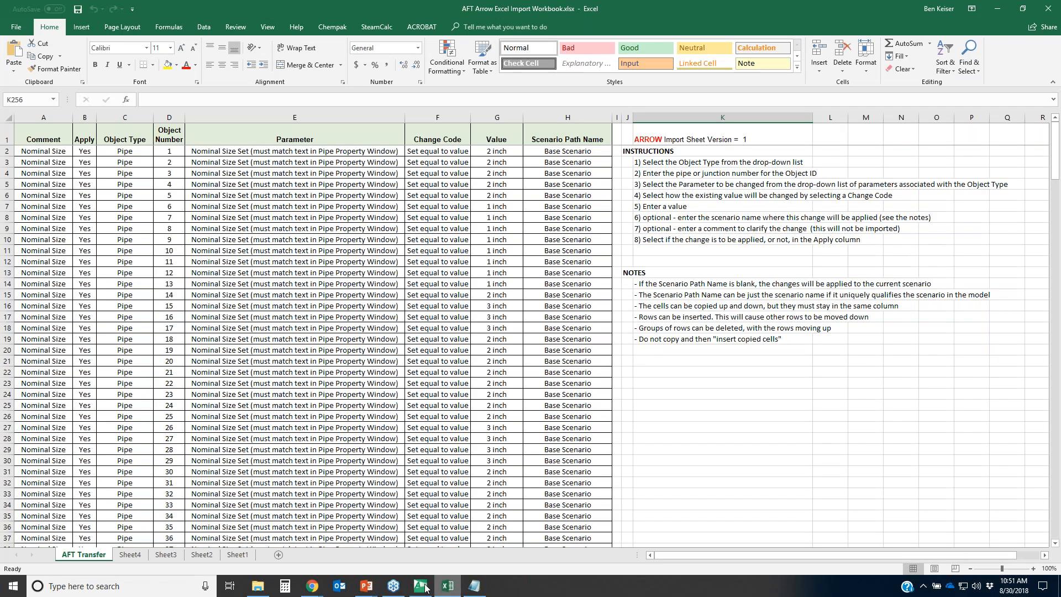
pyautogui.click(442, 587)
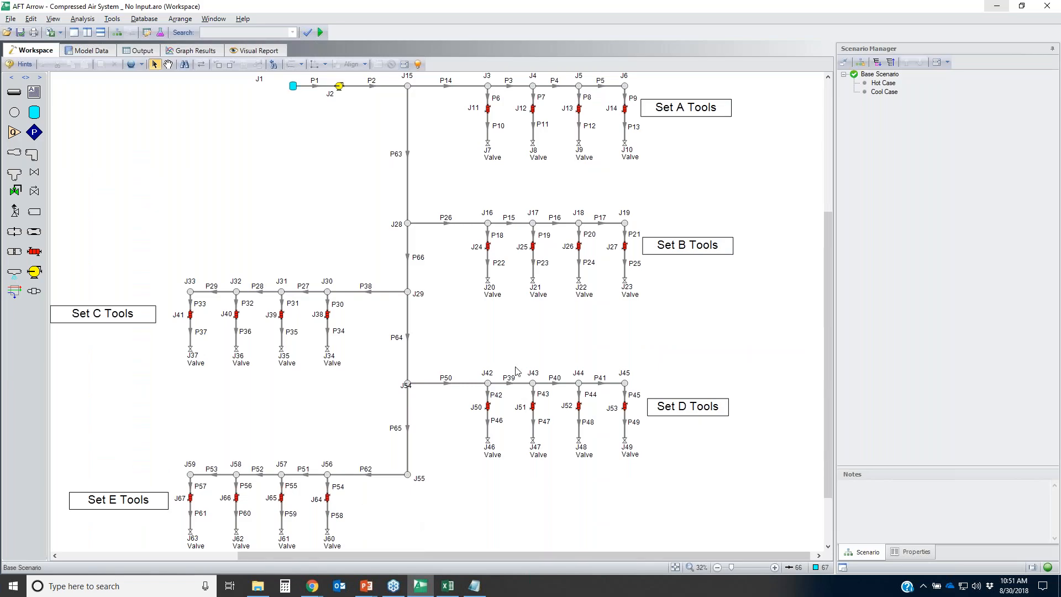
pyautogui.click(883, 83)
pyautogui.doubleClick(884, 91)
pyautogui.click(512, 496)
# - Import the Excel change data from AFT Arrow Excel Import Workbook.xlsx, review the object change log and close it
pyautogui.click(10, 20)
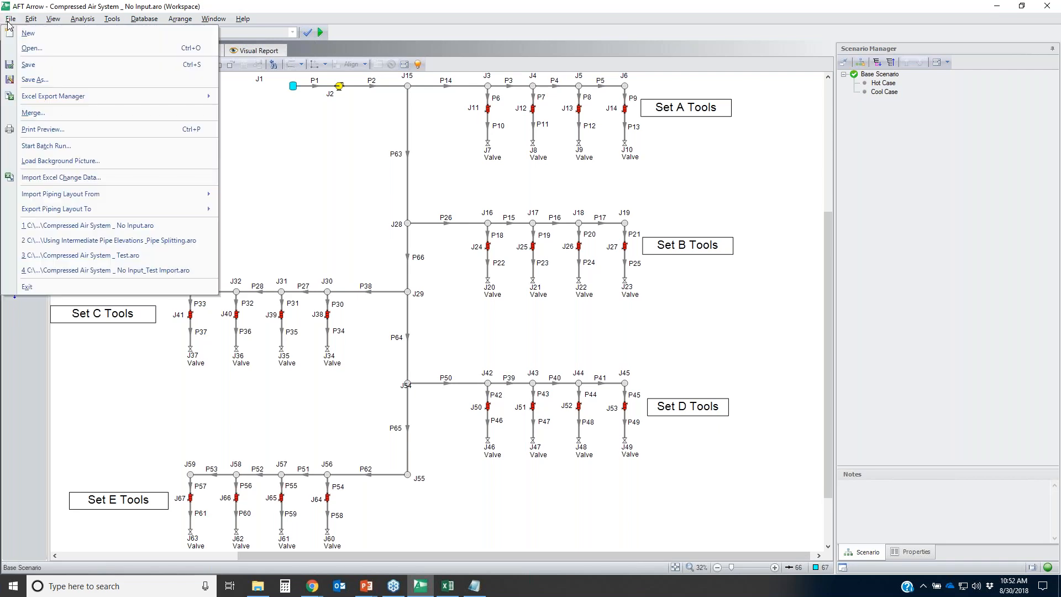
pyautogui.click(66, 178)
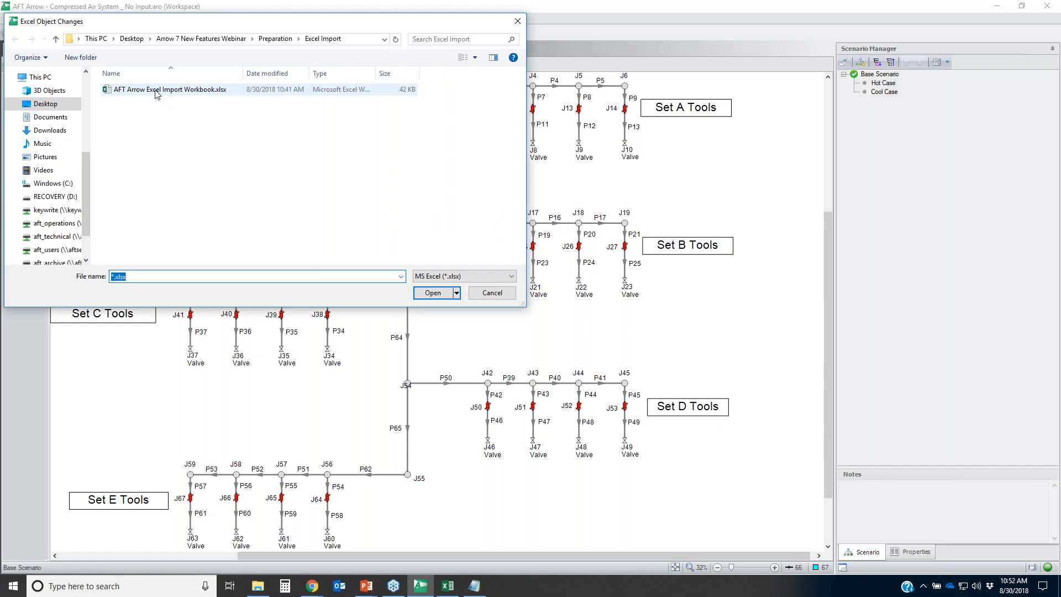
pyautogui.click(157, 93)
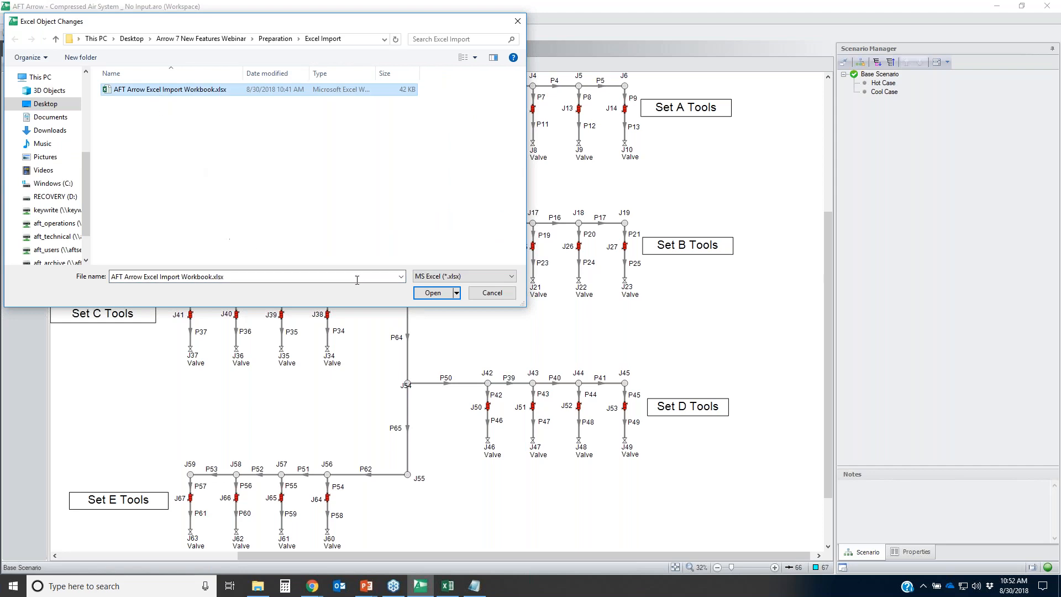
pyautogui.click(433, 293)
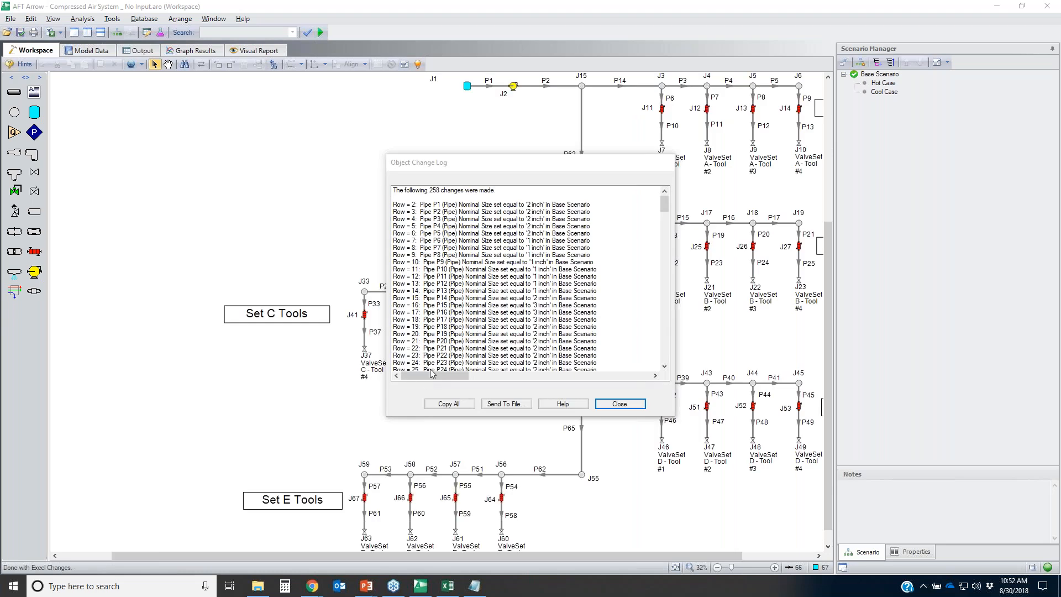
pyautogui.moveTo(663, 205); pyautogui.dragTo(659, 377)
pyautogui.click(614, 404)
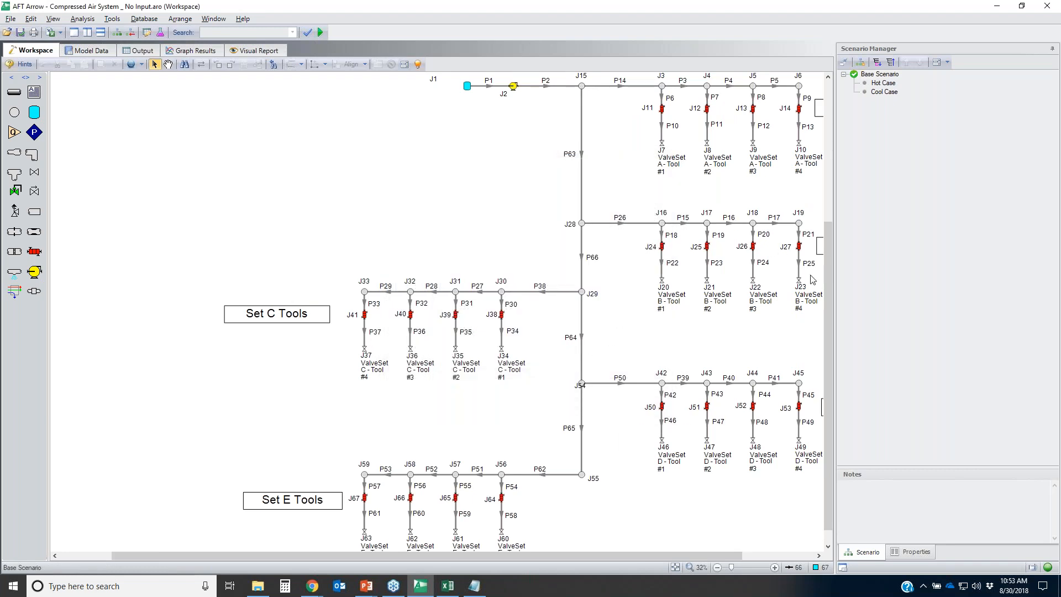
# - Examine the imported pipe values in Model Data, highlighting the length, hydraulic diameter, size and type columns
pyautogui.click(91, 51)
pyautogui.click(119, 361)
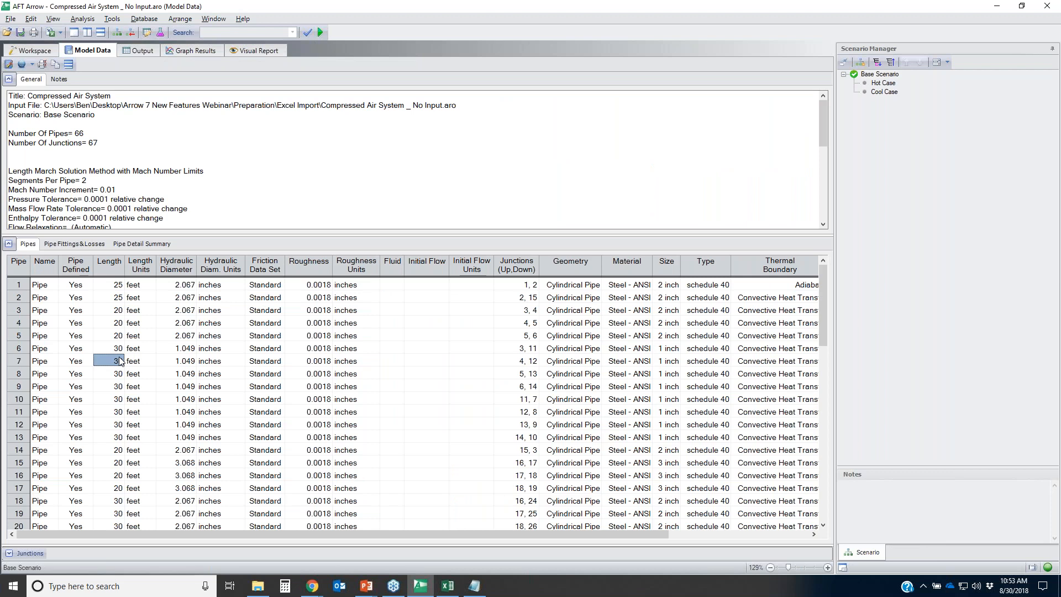
pyautogui.moveTo(182, 298); pyautogui.dragTo(196, 399)
pyautogui.moveTo(644, 315); pyautogui.dragTo(672, 370)
pyautogui.moveTo(702, 304); pyautogui.dragTo(712, 383)
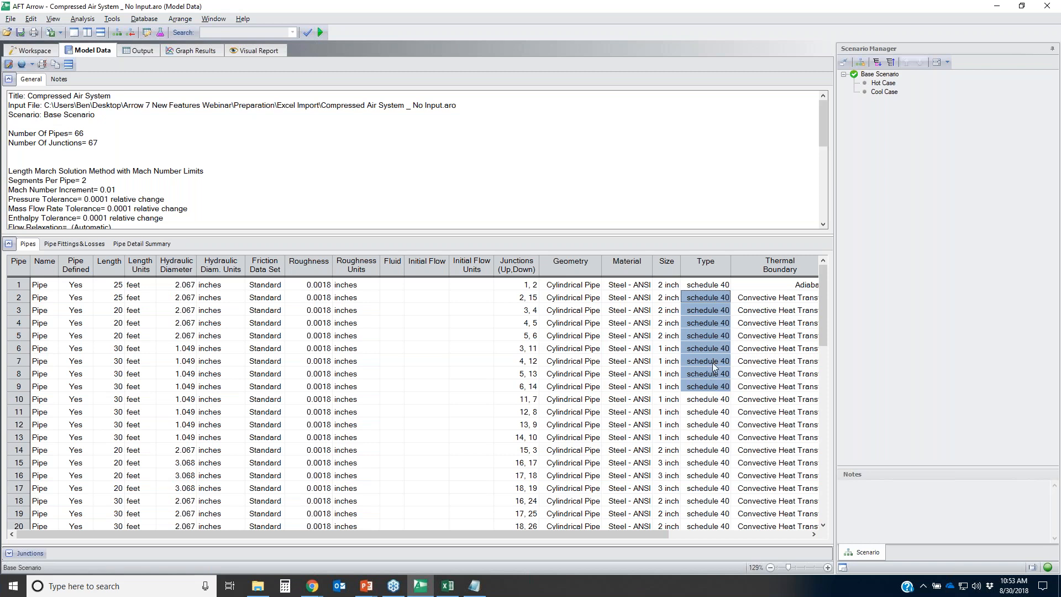
# - Return to the Workspace, select the Set C valves J34 to J37 to point out their tool names, and clear the selection
pyautogui.click(34, 50)
pyautogui.moveTo(541, 405); pyautogui.dragTo(303, 338)
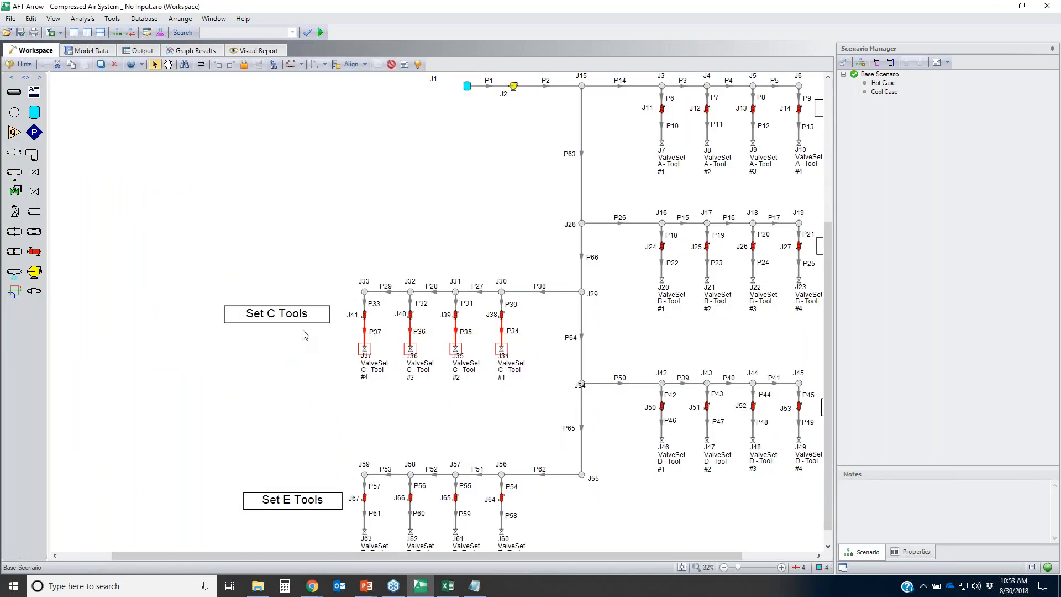
pyautogui.click(463, 418)
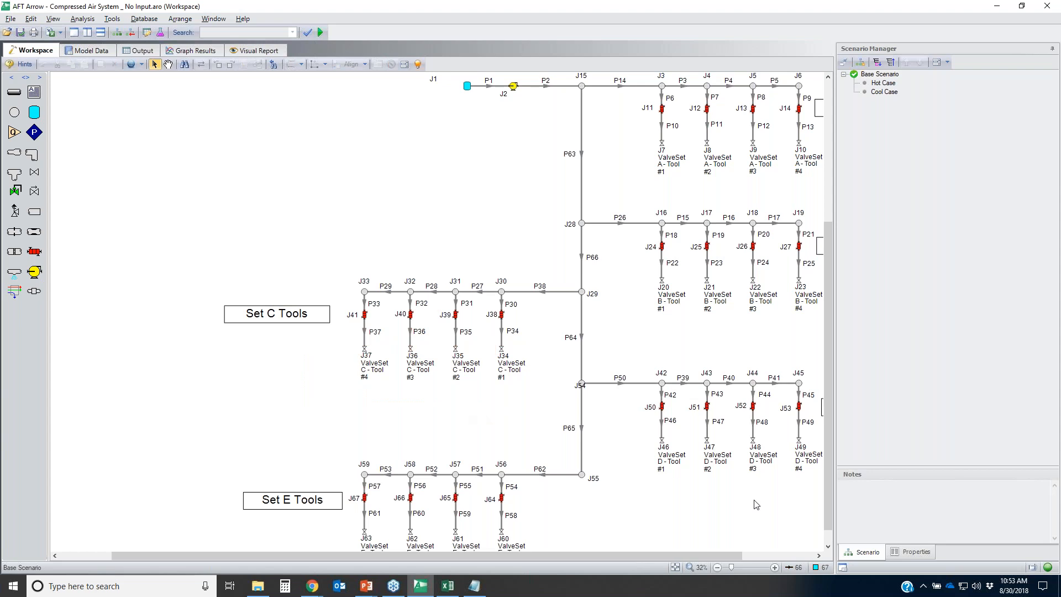
pyautogui.moveTo(654, 552); pyautogui.dragTo(726, 553)
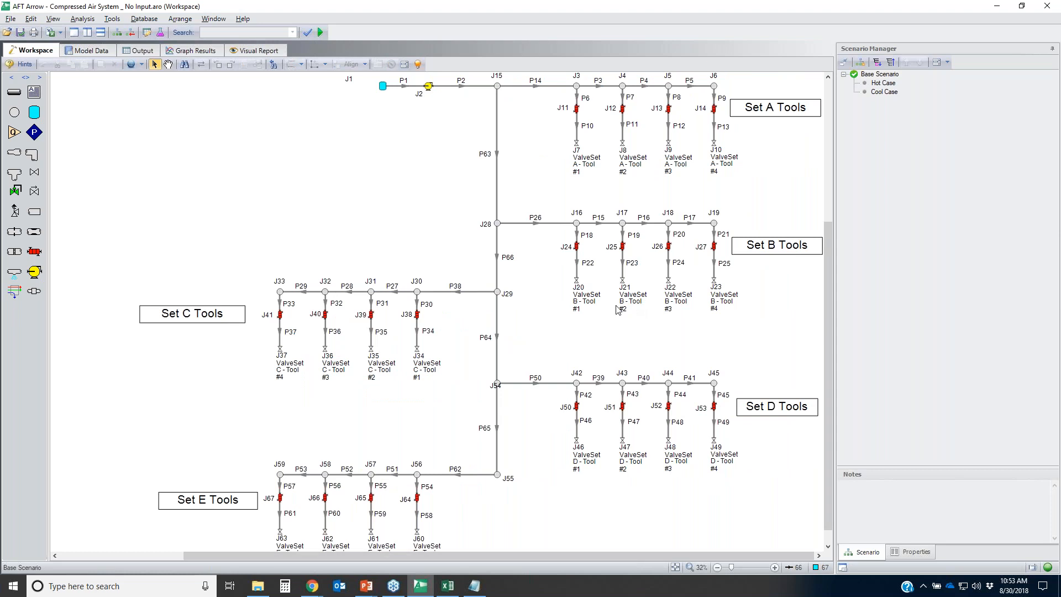
# - Load the Hot Case scenario, fit the model to the workspace and inspect heat exchanger J11's discharge temperature
pyautogui.doubleClick(883, 83)
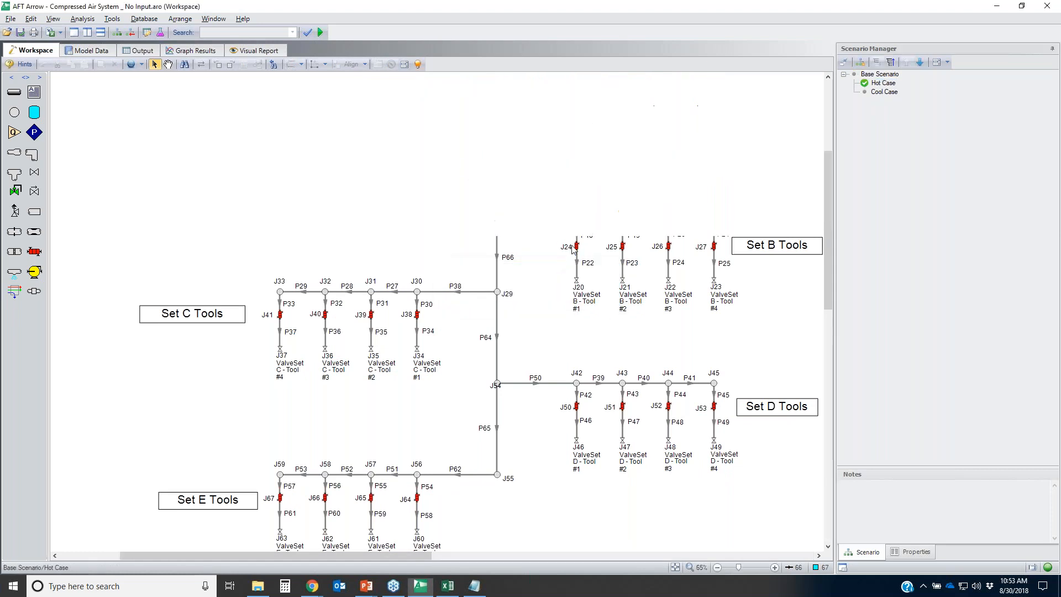
pyautogui.click(677, 567)
pyautogui.click(500, 113)
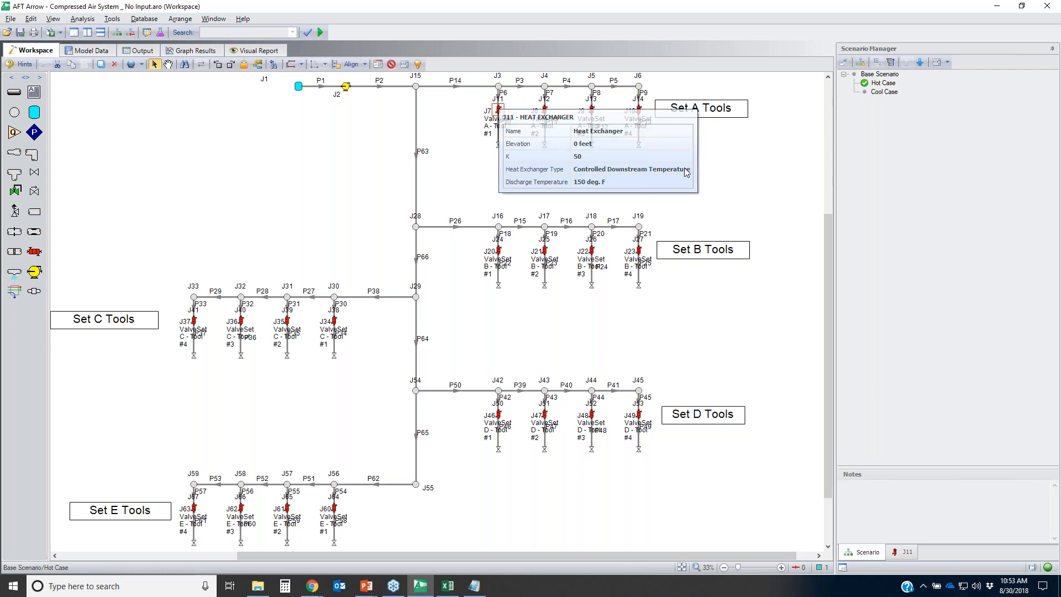
# - Load the Cool Case scenario, fit the model to the workspace and inspect heat exchanger J50 in Set D
pyautogui.doubleClick(884, 91)
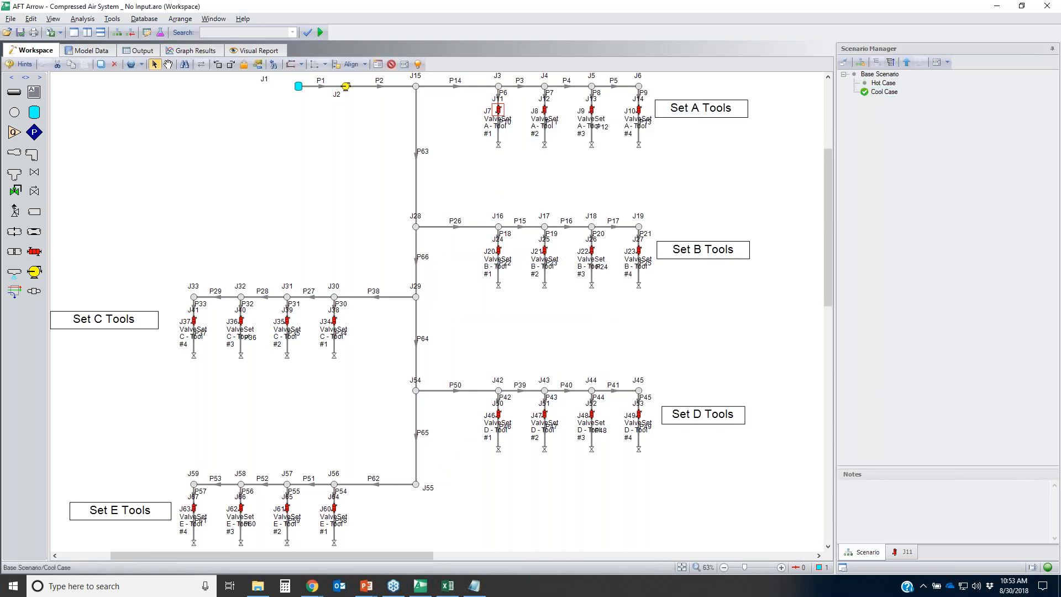
pyautogui.click(675, 568)
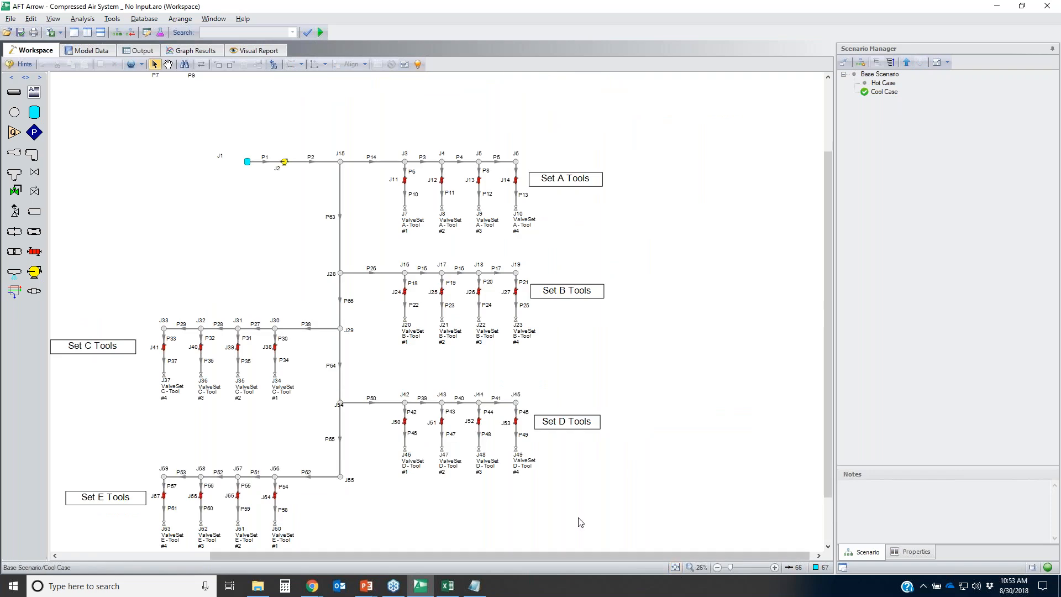
pyautogui.click(406, 423)
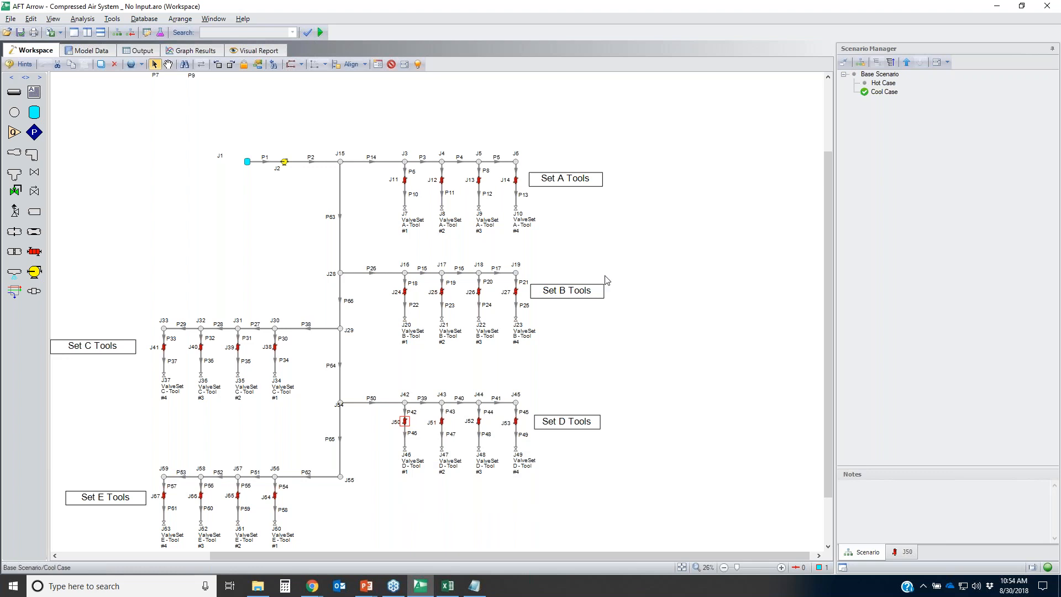
# - Open the help contents and search the help topics for "import excel"
pyautogui.click(243, 20)
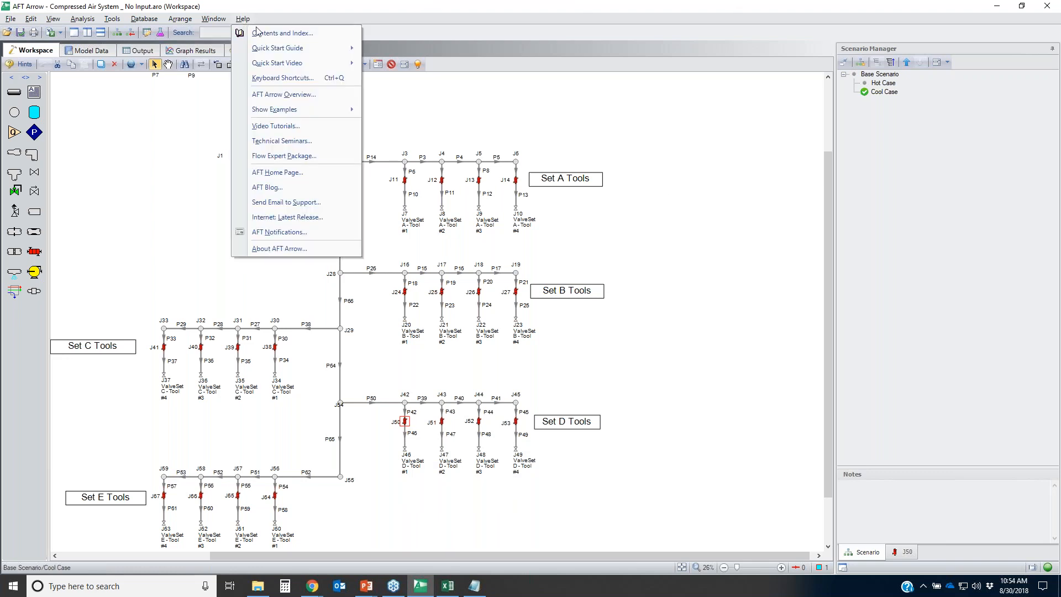
pyautogui.click(258, 31)
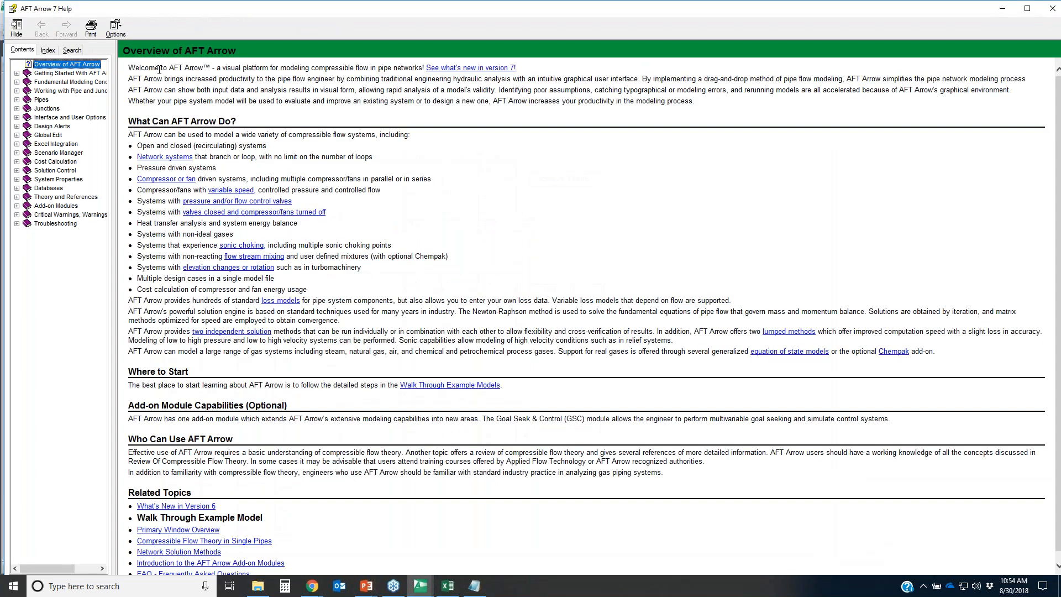
pyautogui.click(72, 50)
pyautogui.write('impo')
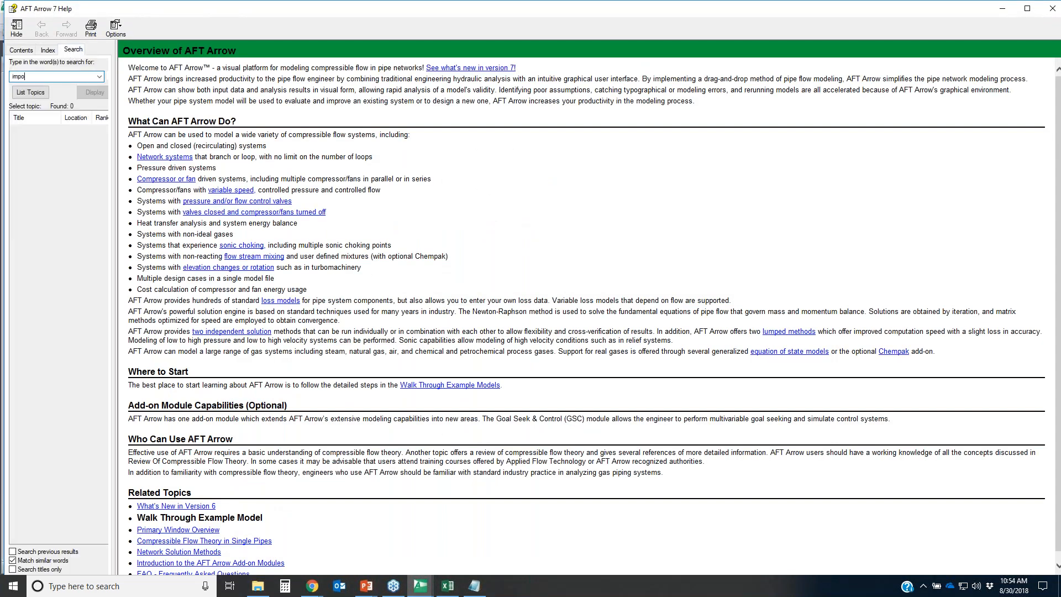
pyautogui.write('rt excel')
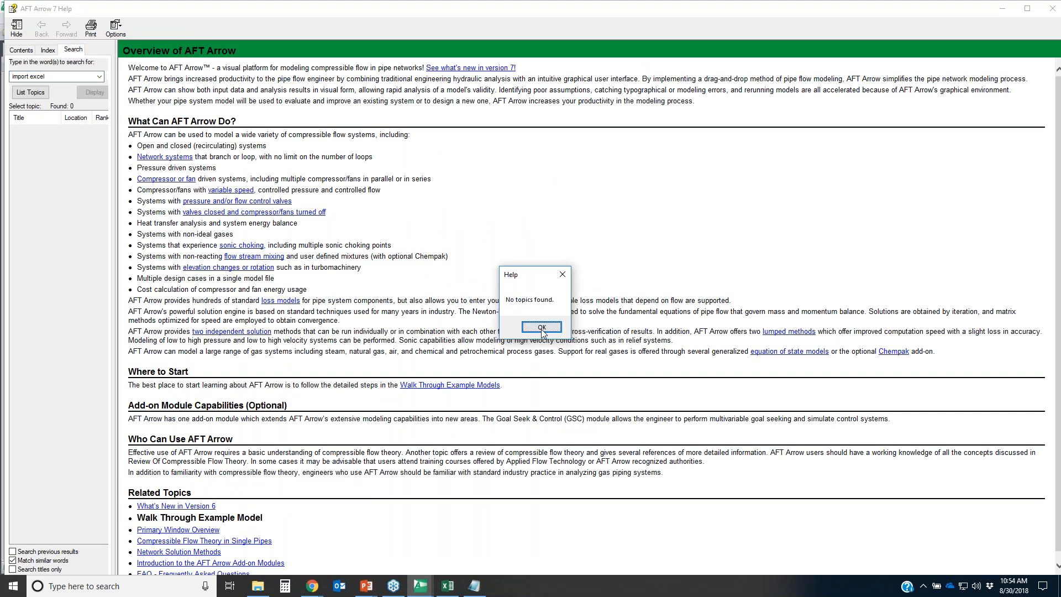
pyautogui.click(542, 327)
# - Shorten the help search term to "excel", run the search and go back to the table of contents
pyautogui.click(64, 76)
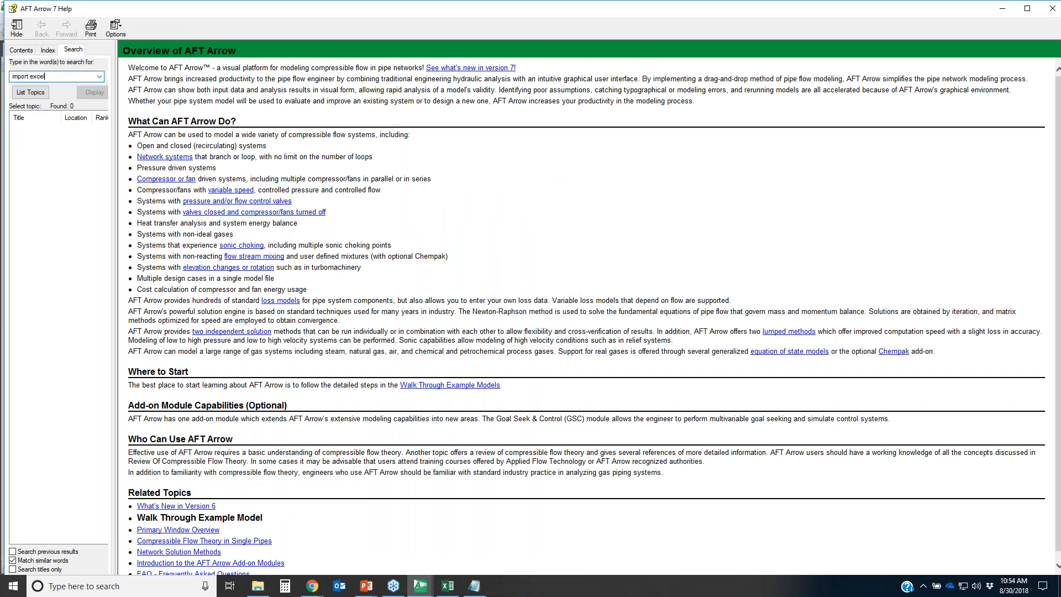
pyautogui.hotkey('ctrl', 'shift', 'Right')
pyautogui.press('Delete')
pyautogui.press('Return')
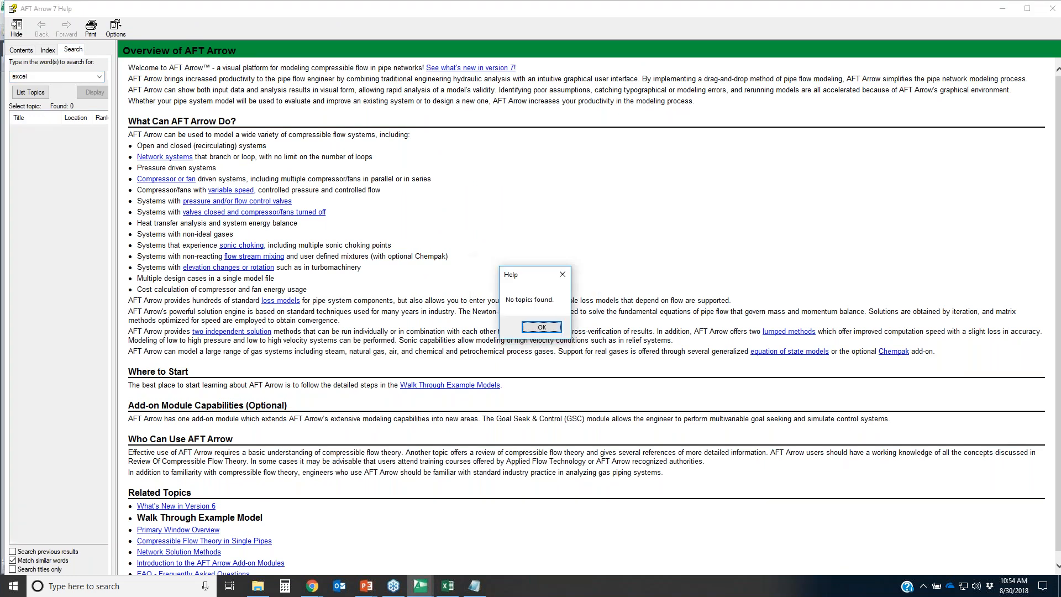
pyautogui.click(562, 274)
pyautogui.click(21, 50)
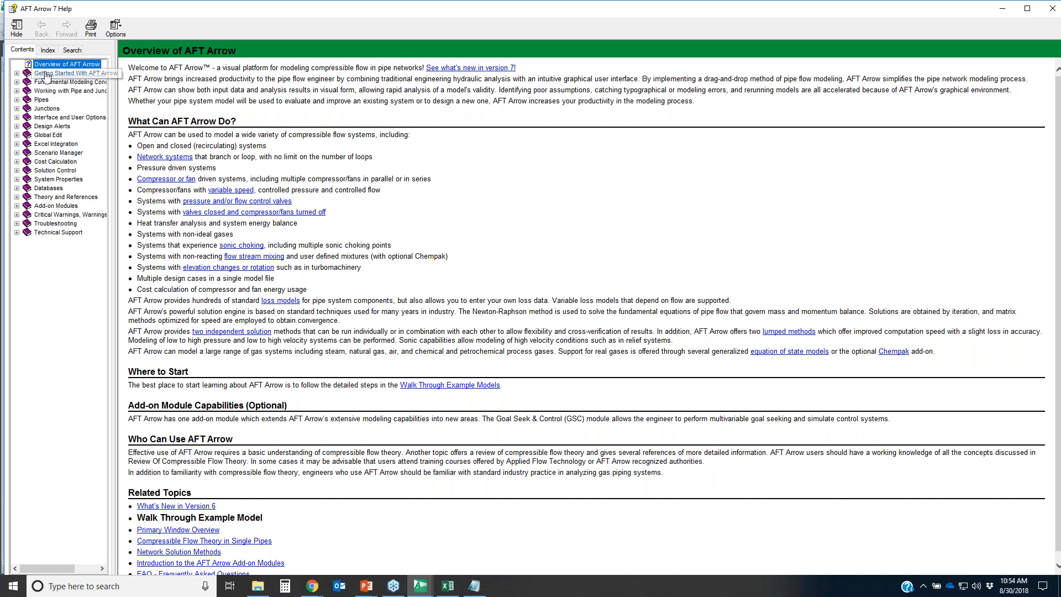
# - Return to the help search, re-enter the term "excel" and run the search again
pyautogui.click(72, 51)
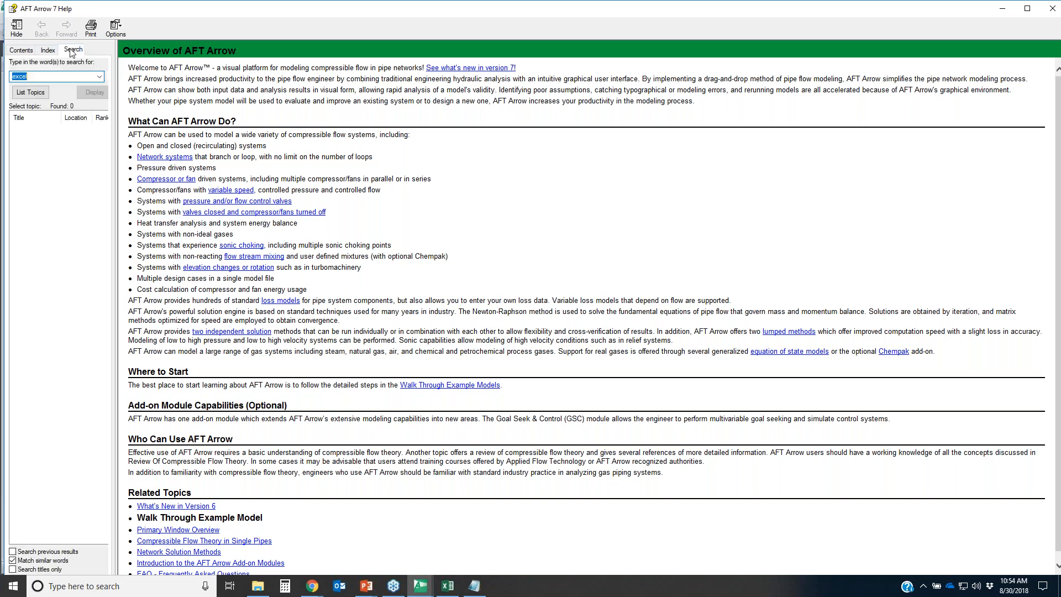
pyautogui.doubleClick(38, 77)
pyautogui.press('BackSpace')
pyautogui.write('iex')
pyautogui.press('BackSpace')
pyautogui.press('BackSpace')
pyautogui.press('BackSpace')
pyautogui.write('excel')
pyautogui.press('Return')
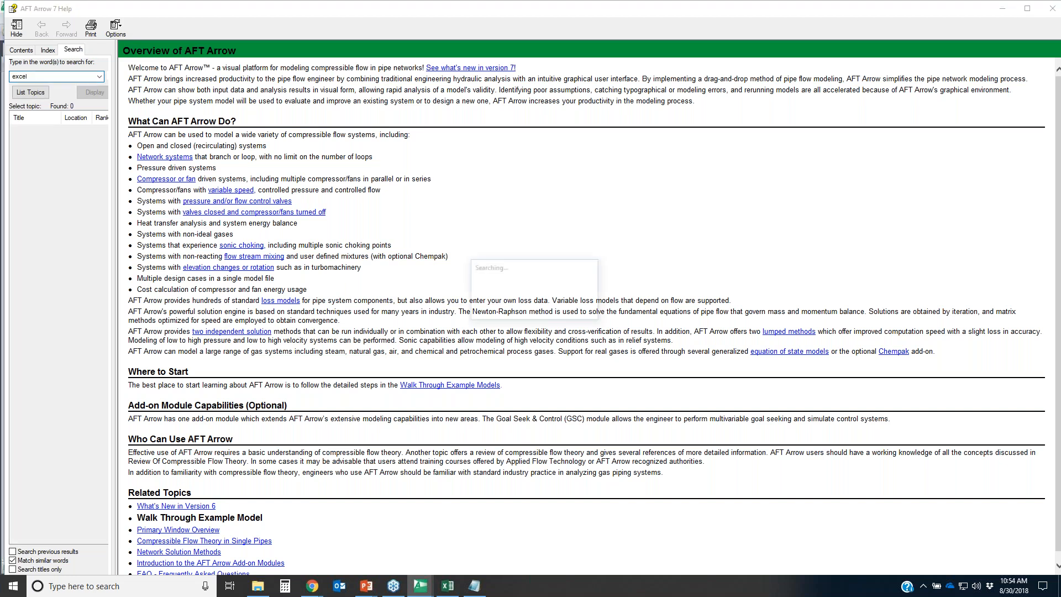
pyautogui.click(542, 327)
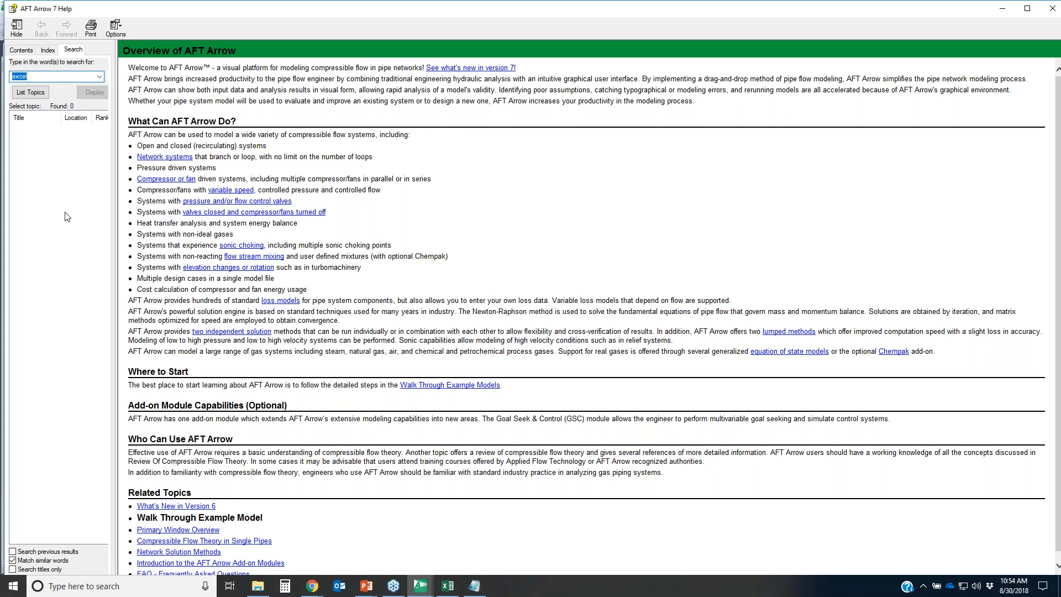
# - Check the help index and contents, close the help and switch back to the AFT Arrow model
pyautogui.click(48, 51)
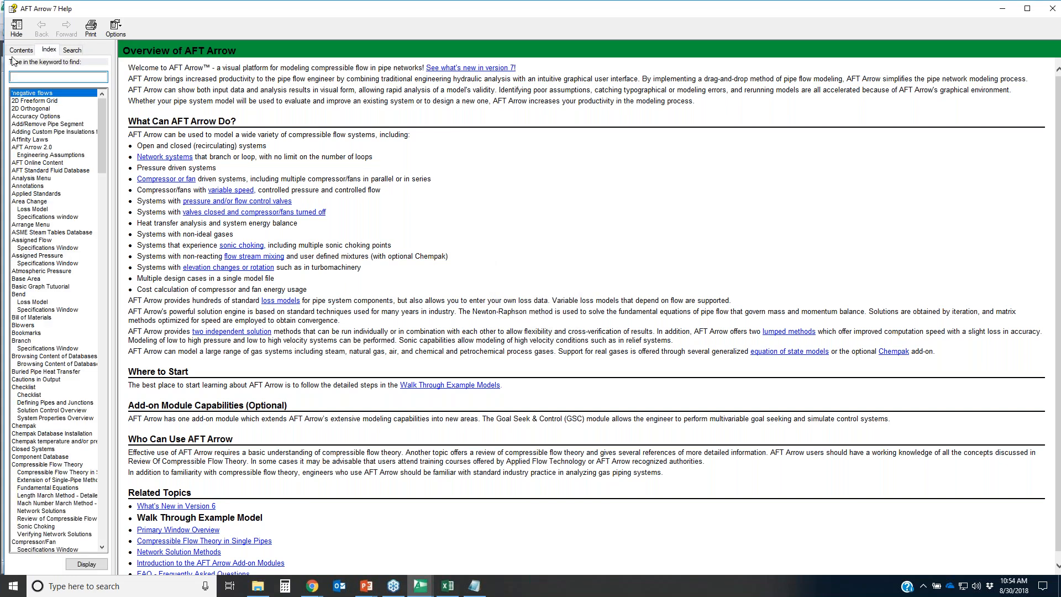
pyautogui.click(20, 50)
pyautogui.click(1056, 12)
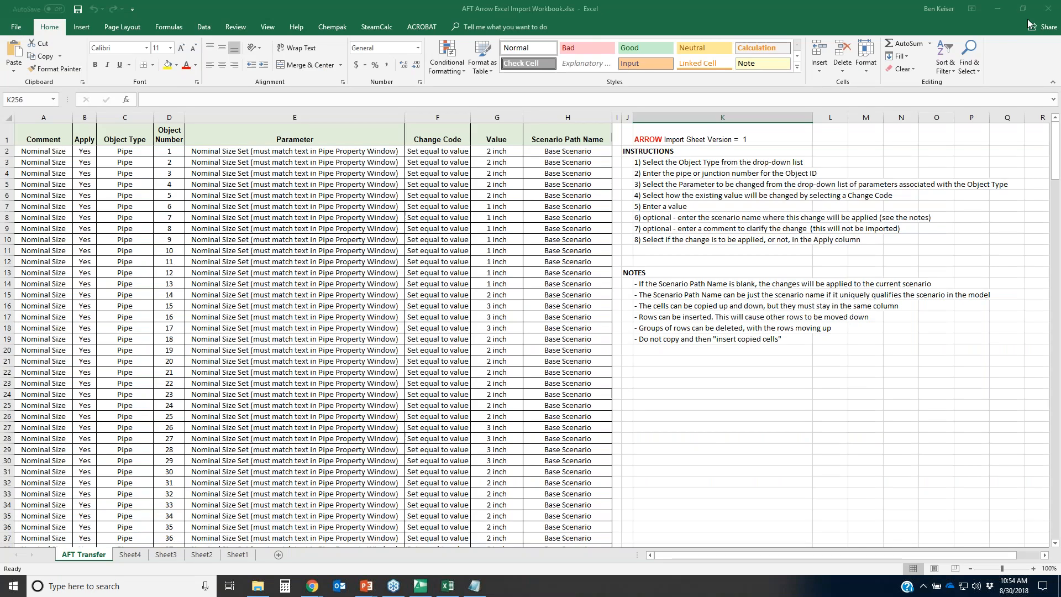
pyautogui.click(420, 586)
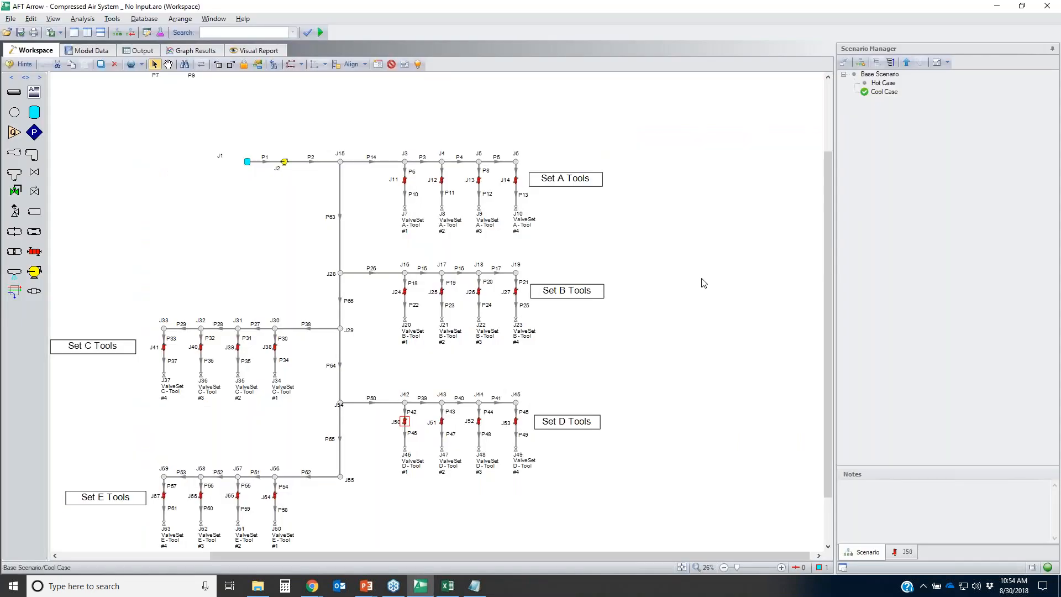
# - Load the Base Scenario and fit the whole model to the workspace
pyautogui.click(878, 75)
pyautogui.doubleClick(879, 75)
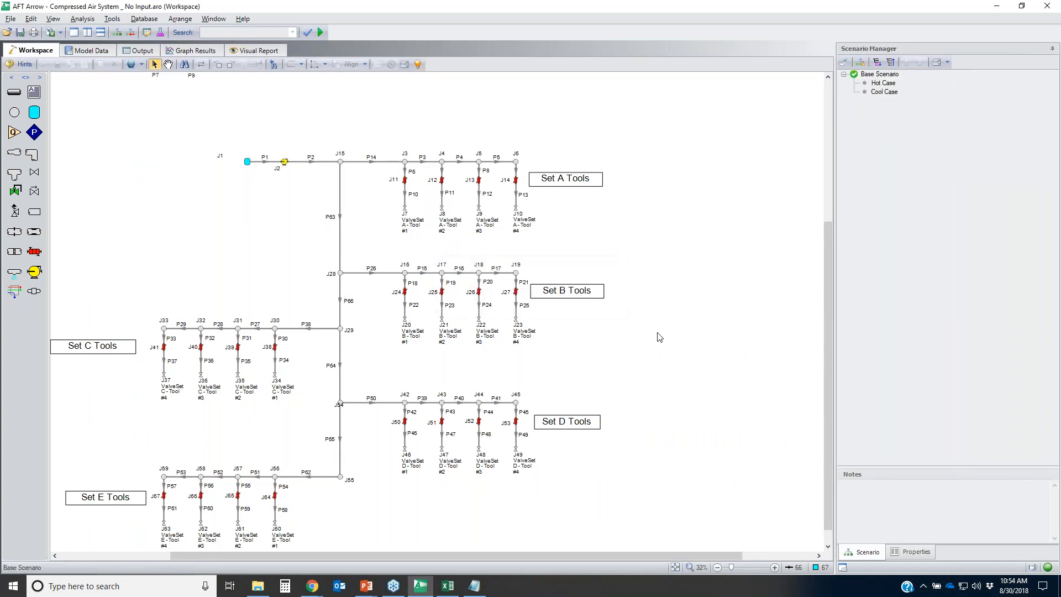
pyautogui.click(676, 567)
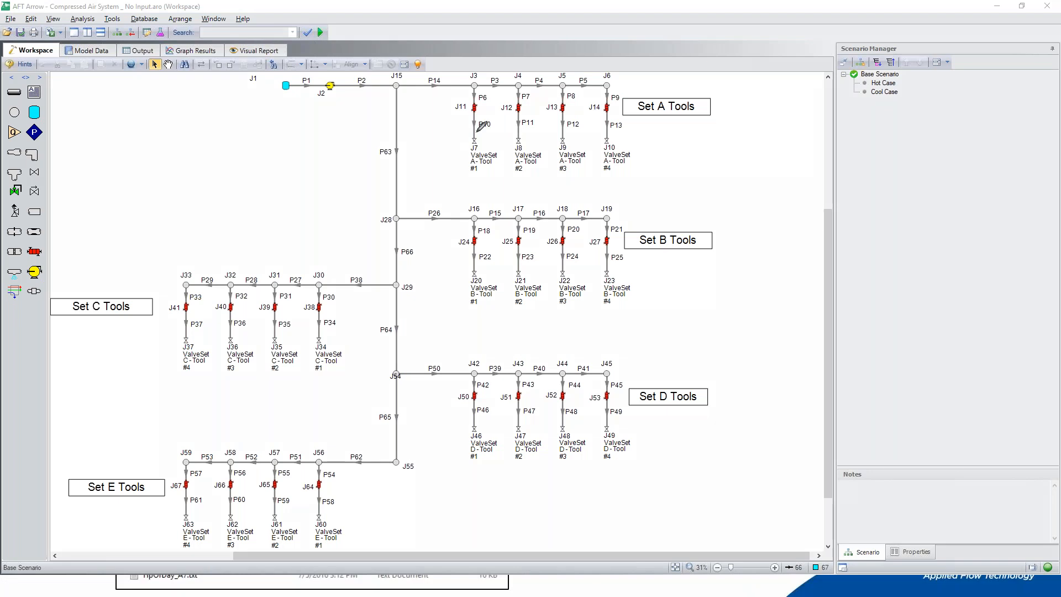
# - Circle the tool valves of Sets A, B, C and D to point them out, and clear the markings
pyautogui.moveTo(456, 136)
pyautogui.mouseDown()
pyautogui.moveTo(570, 133)
pyautogui.moveTo(441, 149)
pyautogui.moveTo(467, 135)
pyautogui.mouseUp()
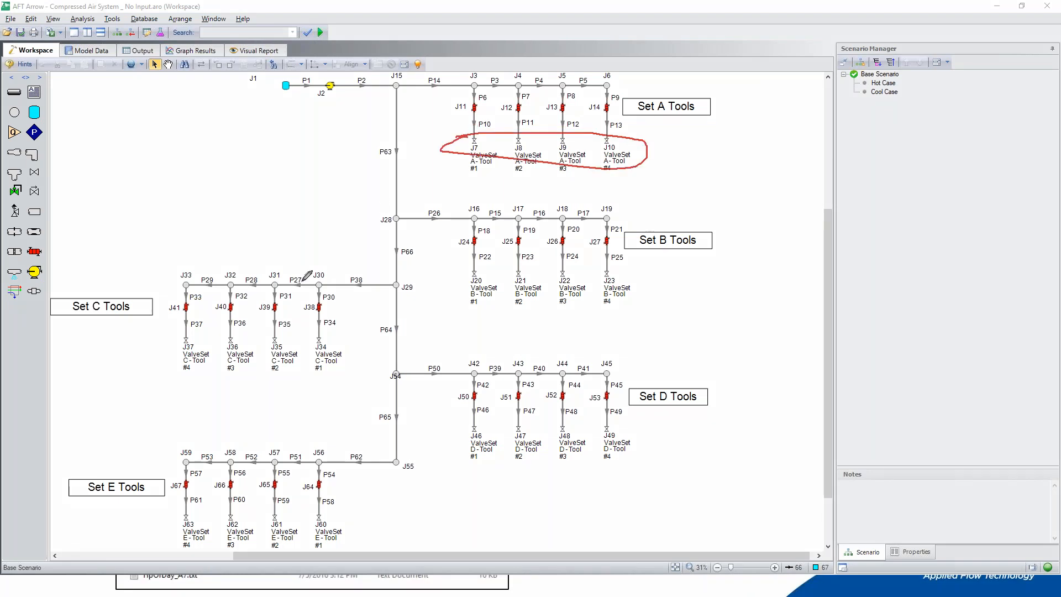
pyautogui.moveTo(168, 335)
pyautogui.mouseDown()
pyautogui.moveTo(327, 330)
pyautogui.moveTo(166, 339)
pyautogui.moveTo(188, 330)
pyautogui.mouseUp()
pyautogui.moveTo(454, 264); pyautogui.dragTo(643, 283)
pyautogui.moveTo(452, 311); pyautogui.dragTo(497, 269)
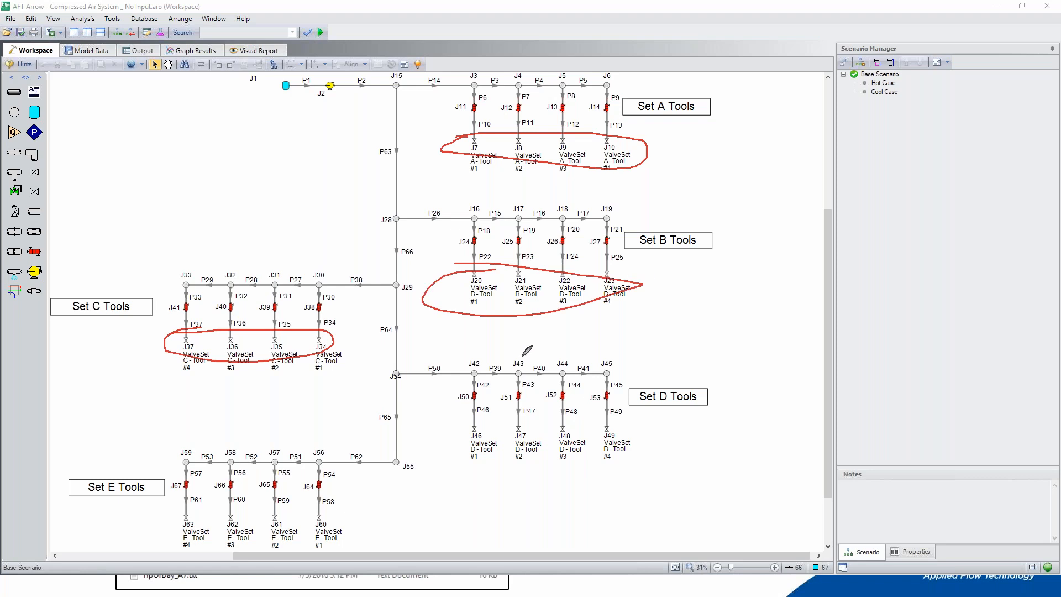
pyautogui.moveTo(462, 426); pyautogui.dragTo(643, 428)
pyautogui.moveTo(505, 457); pyautogui.dragTo(466, 425)
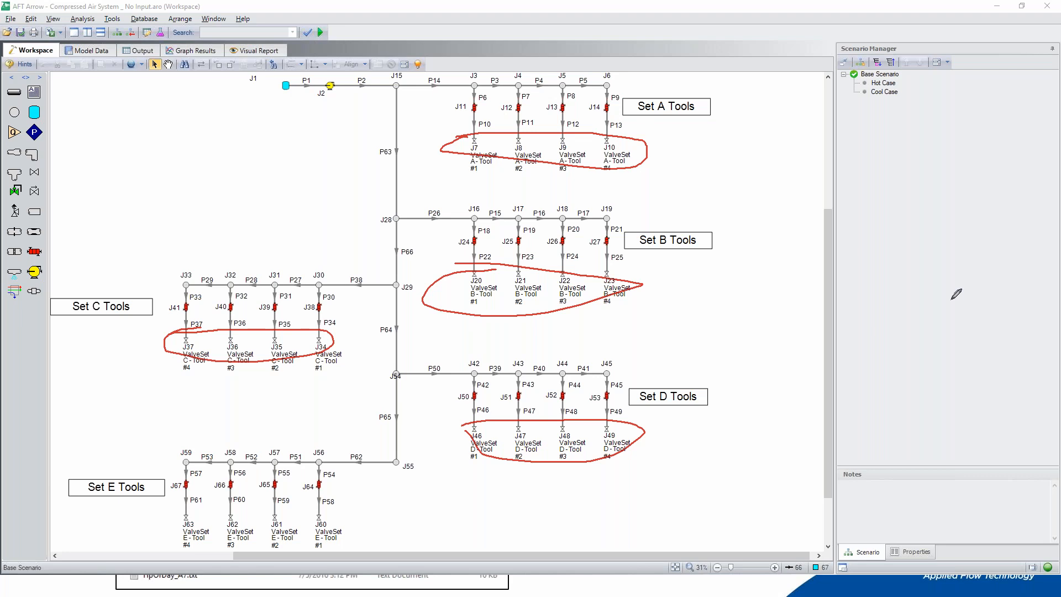
pyautogui.press('Escape')
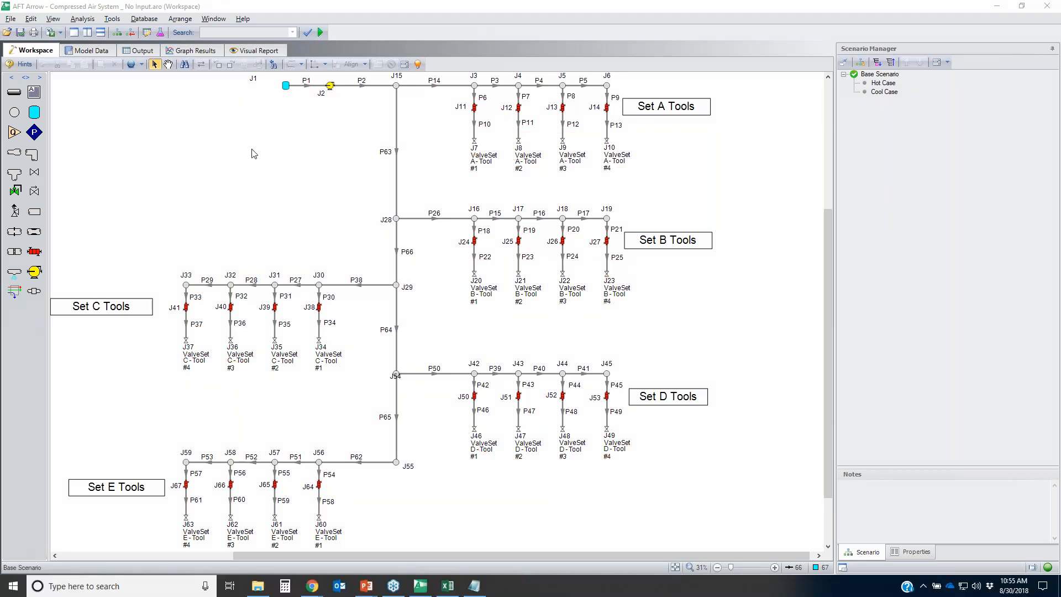
# - Create a group named Tool Pipes from the pipes directly upstream of the tool valves in Sets A to E, with no junctions included
pyautogui.moveTo(631, 133); pyautogui.dragTo(469, 125)
pyautogui.moveTo(623, 265); pyautogui.dragTo(458, 253)
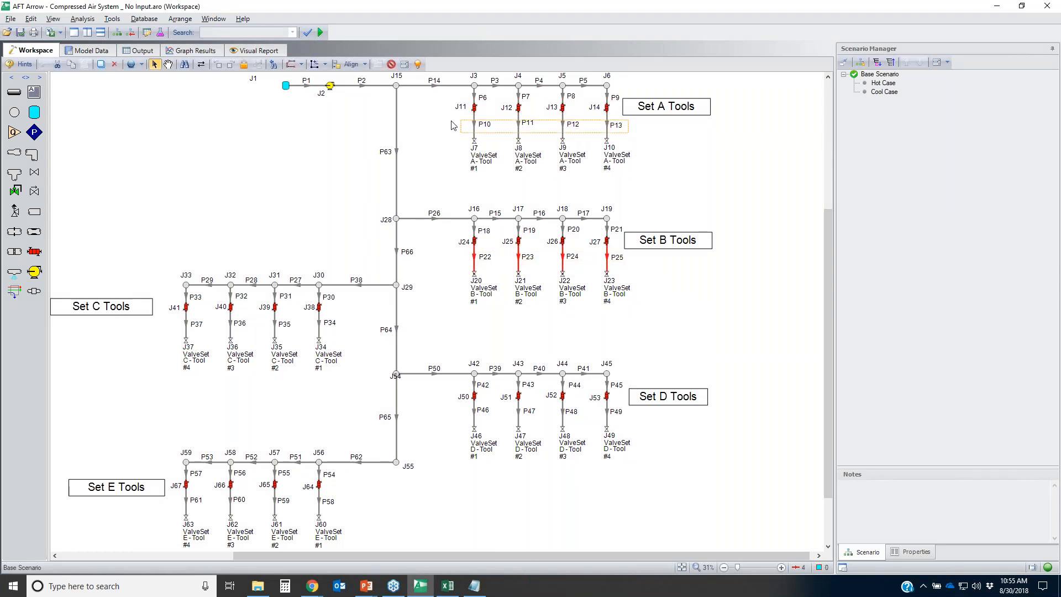
pyautogui.moveTo(342, 332); pyautogui.dragTo(123, 328)
pyautogui.moveTo(625, 430); pyautogui.dragTo(445, 418)
pyautogui.moveTo(343, 510); pyautogui.dragTo(118, 506)
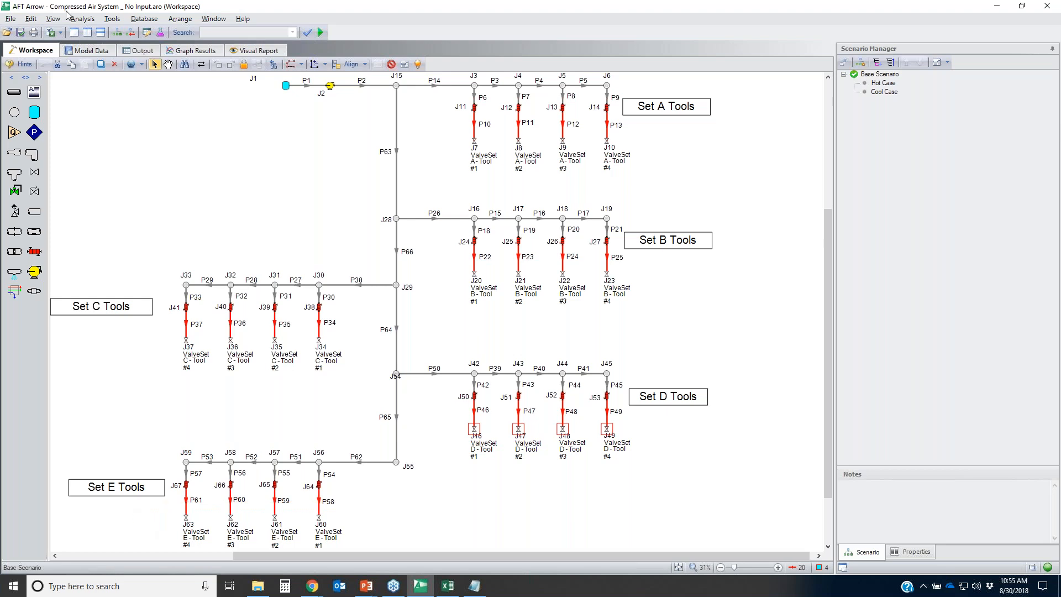
pyautogui.click(31, 19)
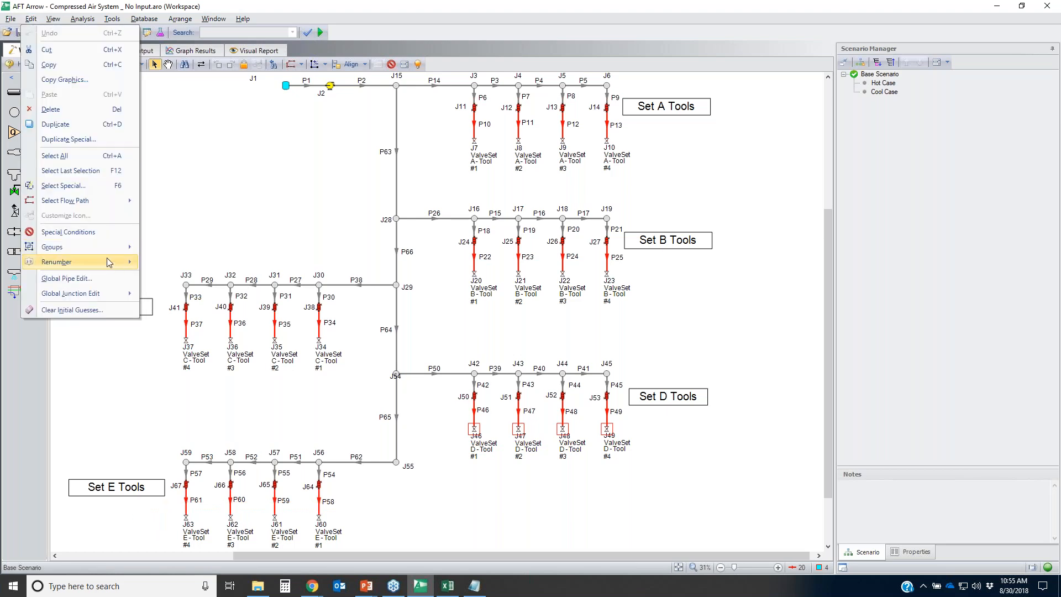
pyautogui.moveTo(108, 249)
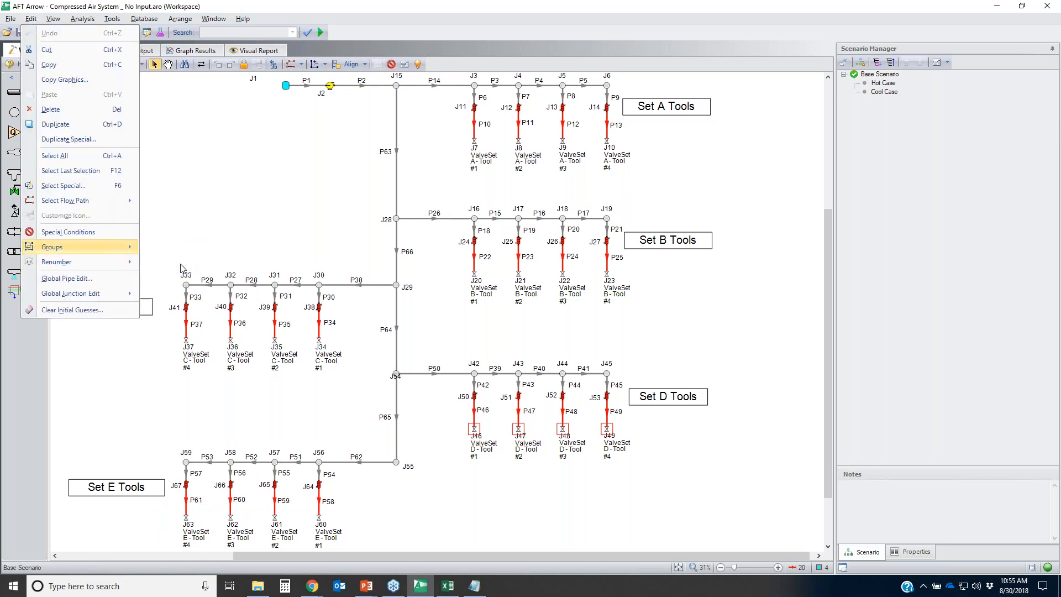
pyautogui.click(181, 264)
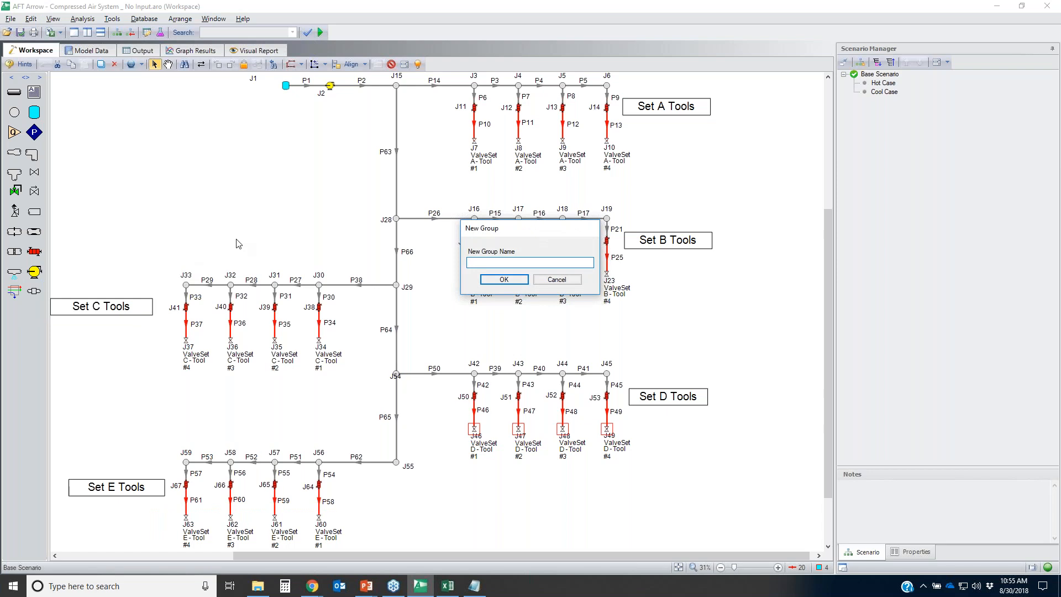
pyautogui.write('Tool Pipes')
pyautogui.press('Return')
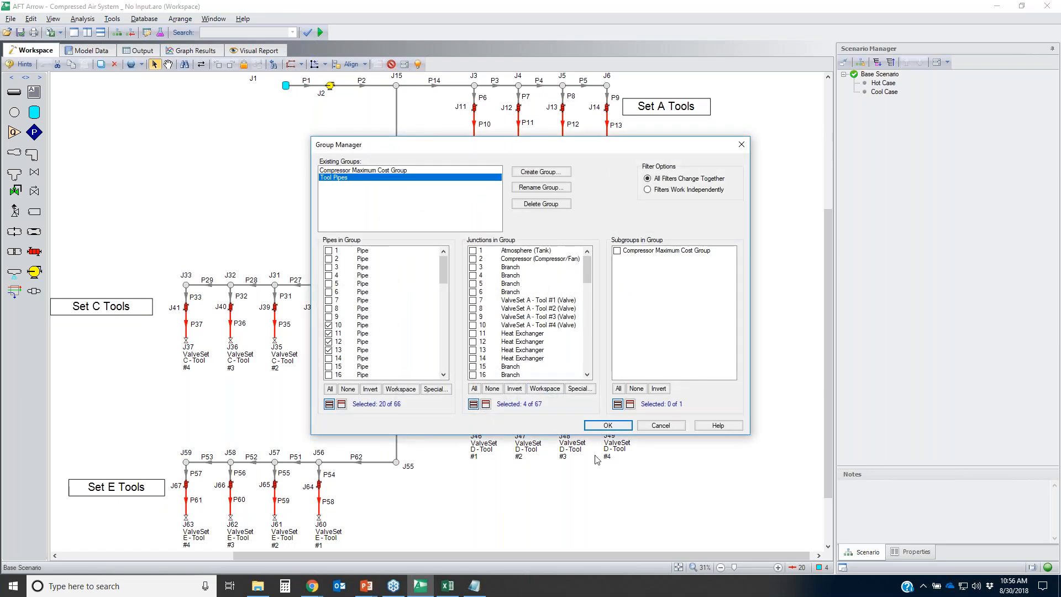
pyautogui.click(492, 388)
pyautogui.click(608, 425)
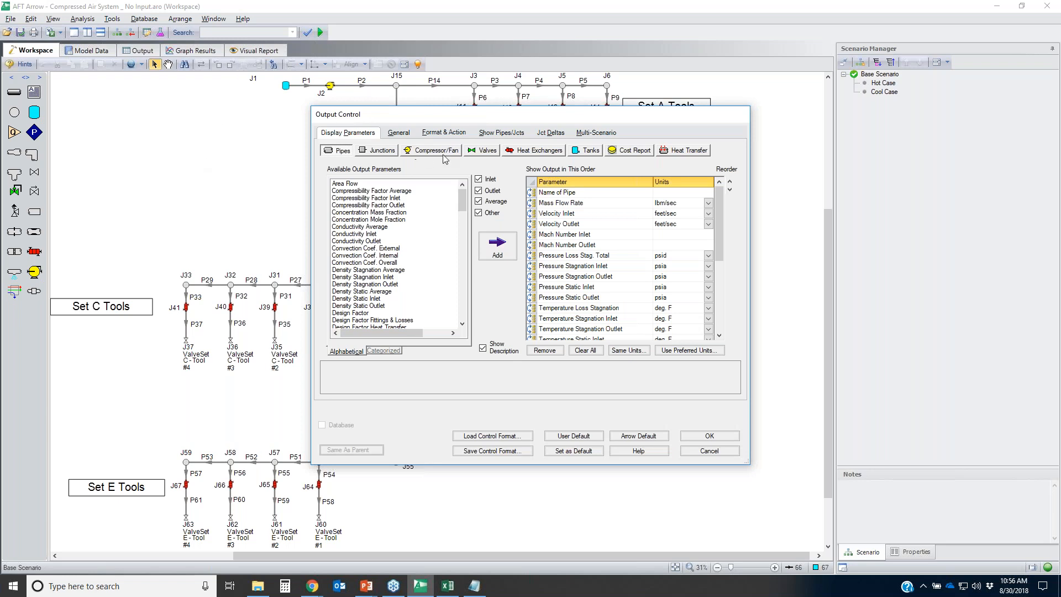
# - Clear all pipes from the pipe selections shown in the output in Output Control
pyautogui.click(502, 133)
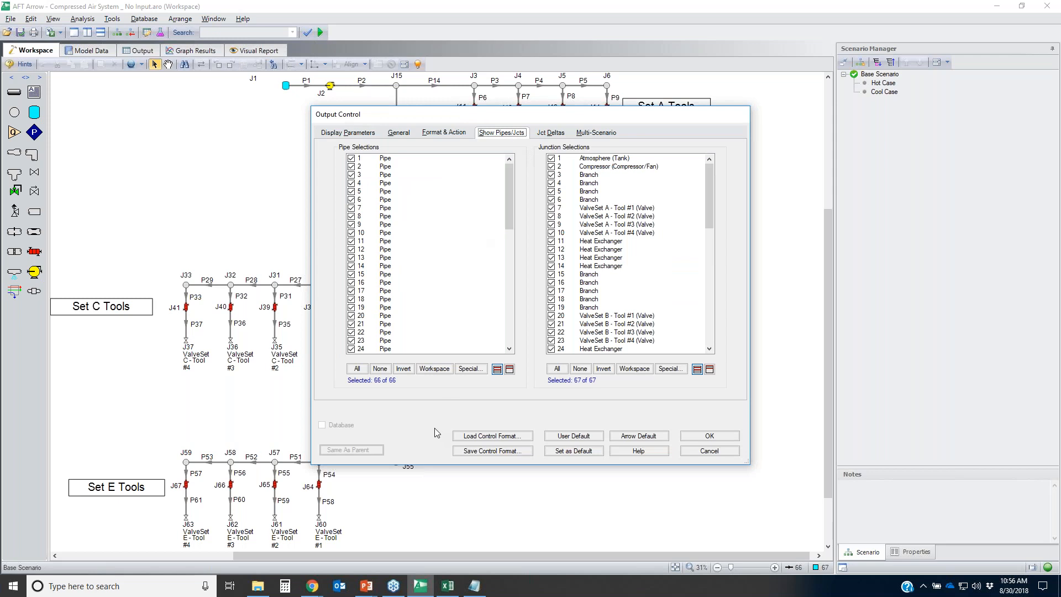
pyautogui.click(470, 368)
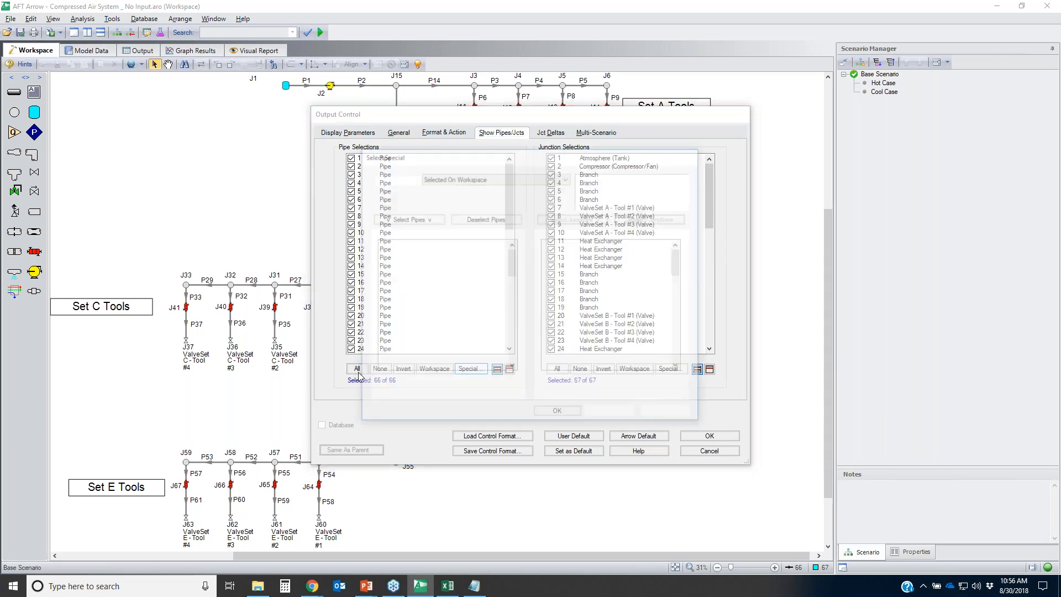
pyautogui.click(611, 414)
pyautogui.click(380, 368)
# - Limit the pipes shown in the output to the Tool Pipes group and apply the Output Control settings
pyautogui.click(470, 368)
pyautogui.click(469, 177)
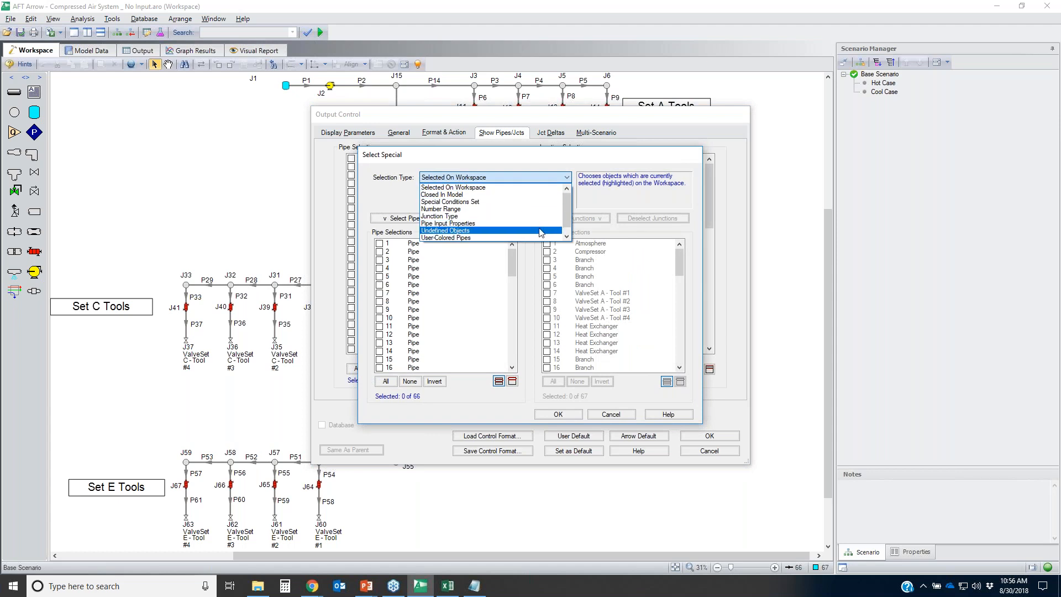
pyautogui.scroll(-1, 470, 227)
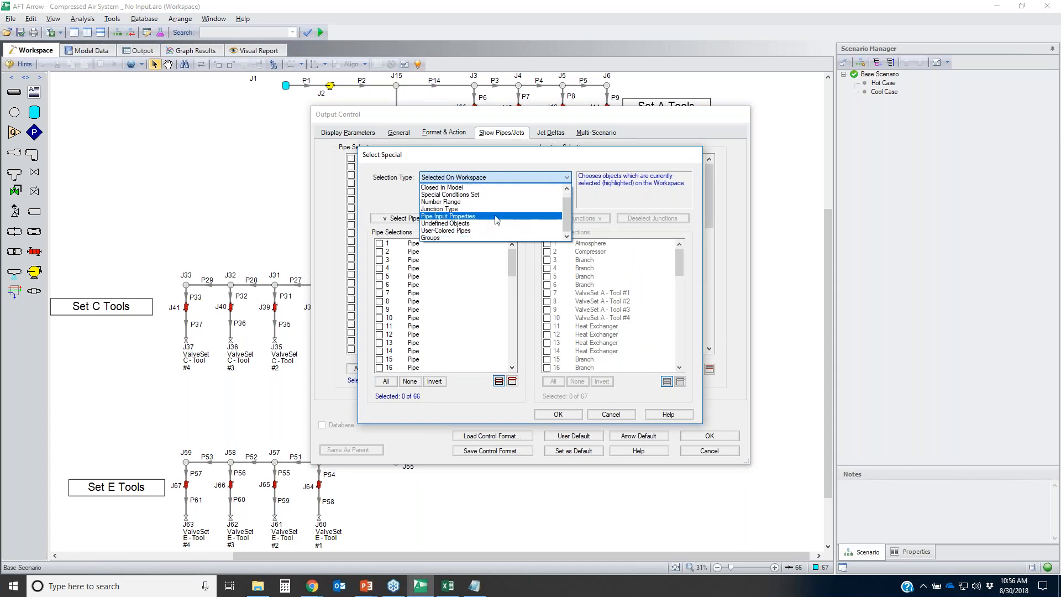
pyautogui.click(460, 237)
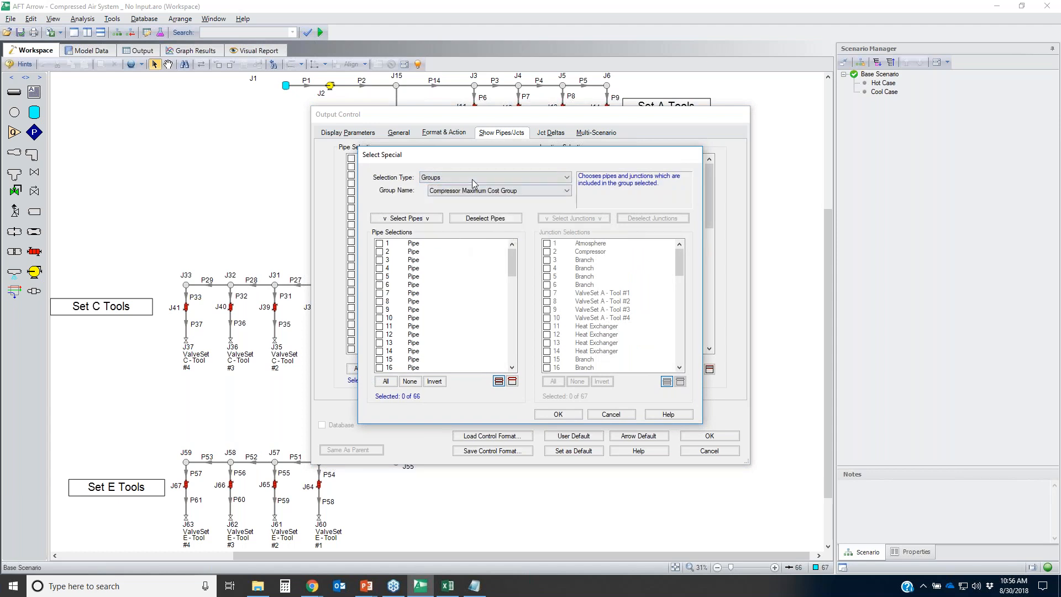
pyautogui.click(462, 194)
pyautogui.click(442, 208)
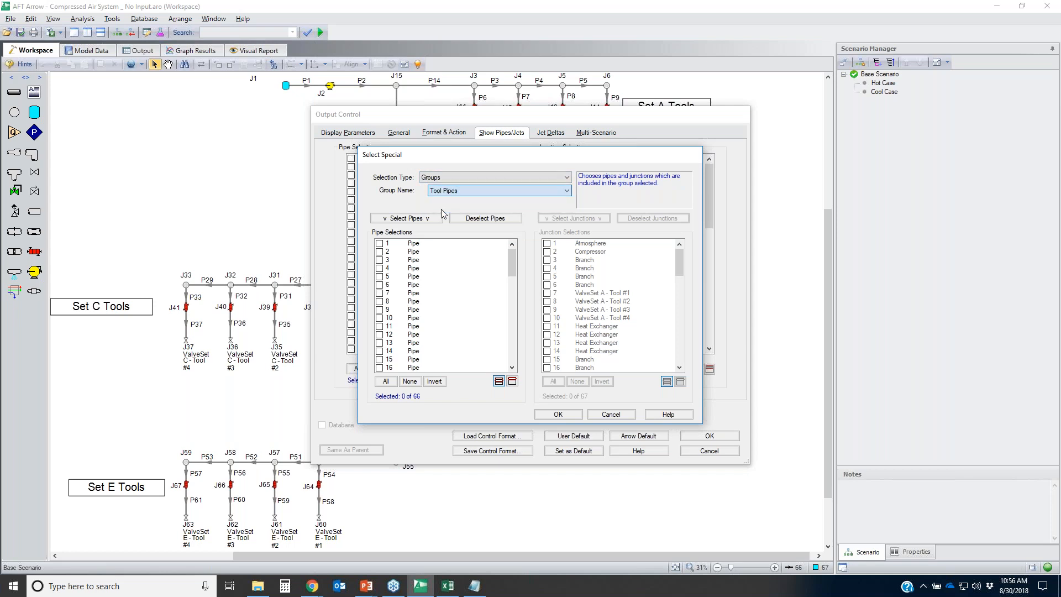
pyautogui.click(423, 219)
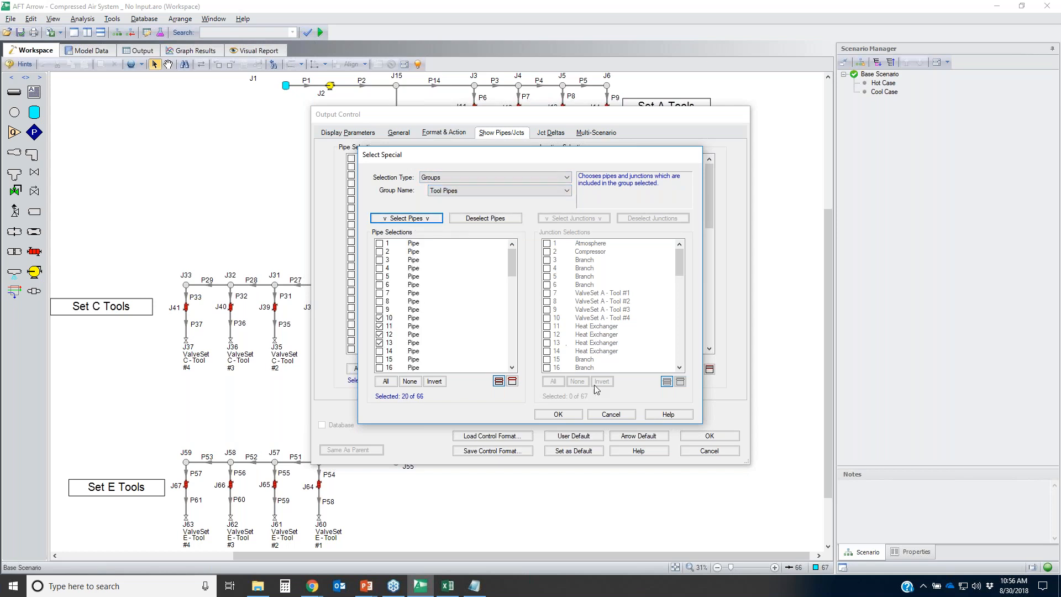
pyautogui.click(580, 415)
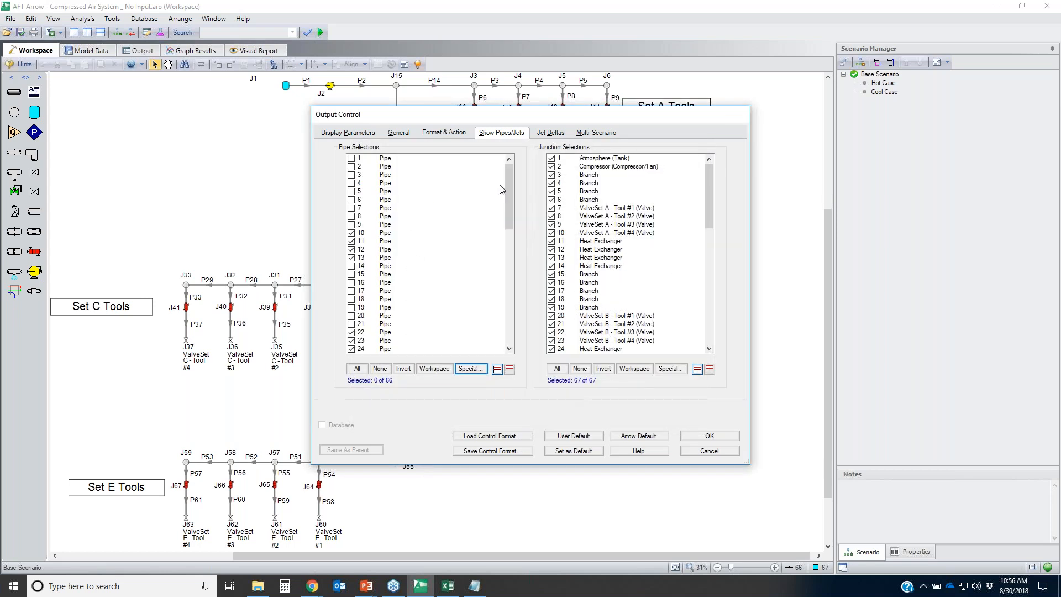
pyautogui.click(351, 134)
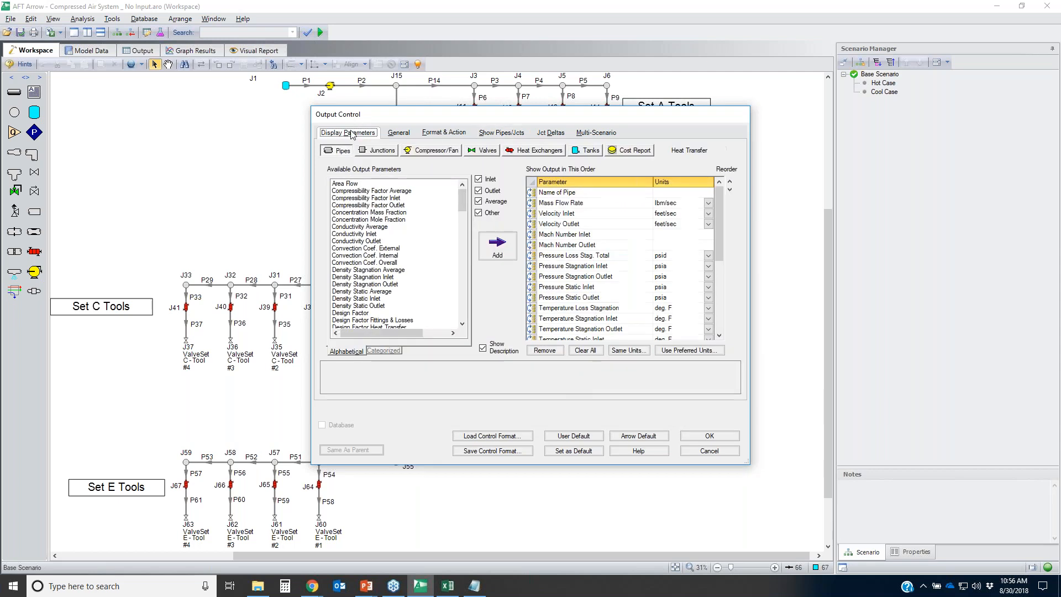
pyautogui.click(710, 436)
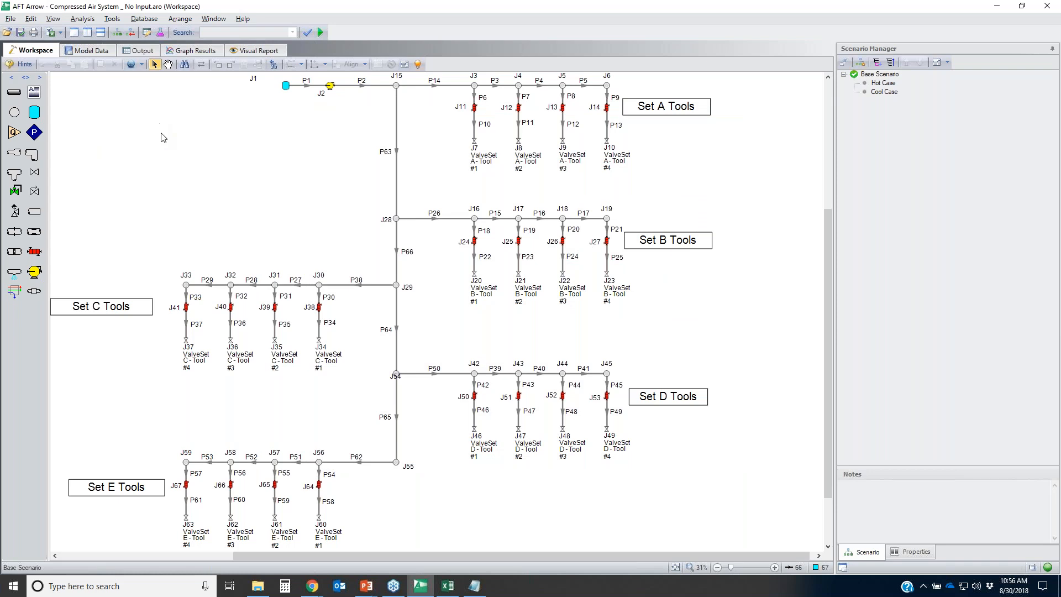
pyautogui.click(59, 33)
pyautogui.click(55, 49)
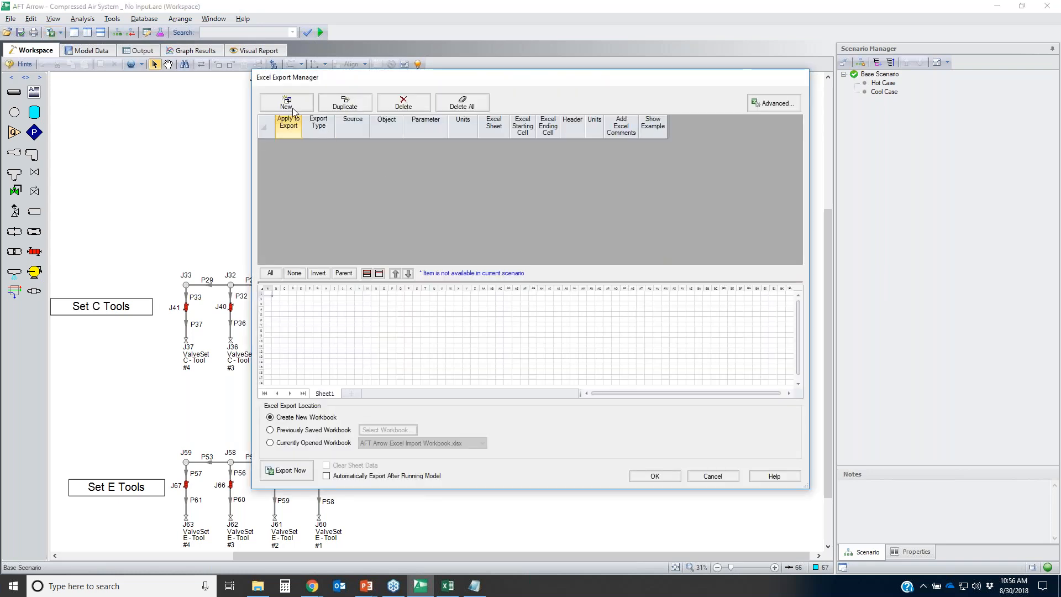
pyautogui.click(287, 102)
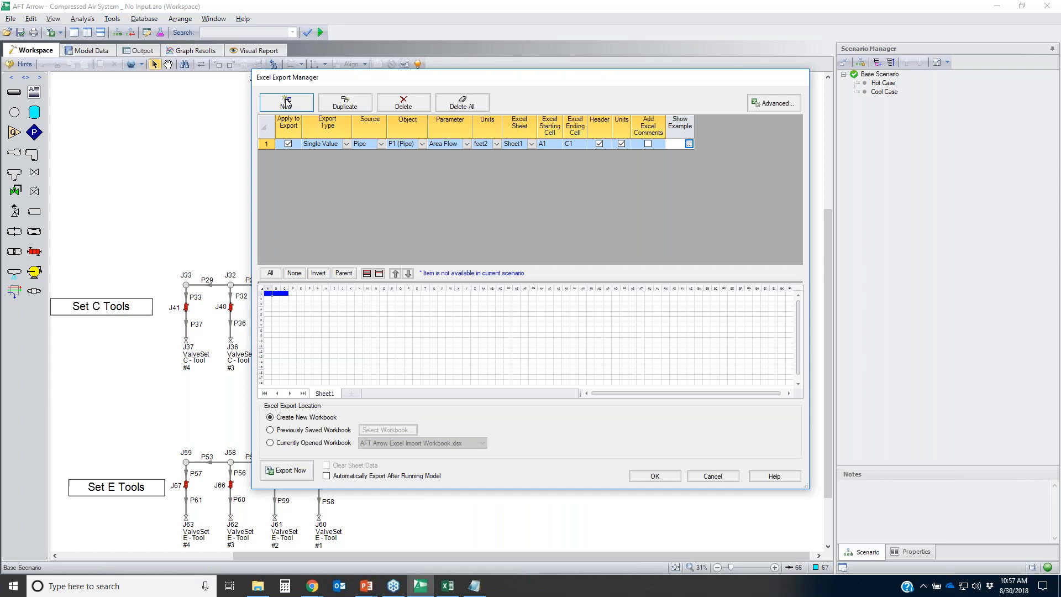
pyautogui.click(345, 144)
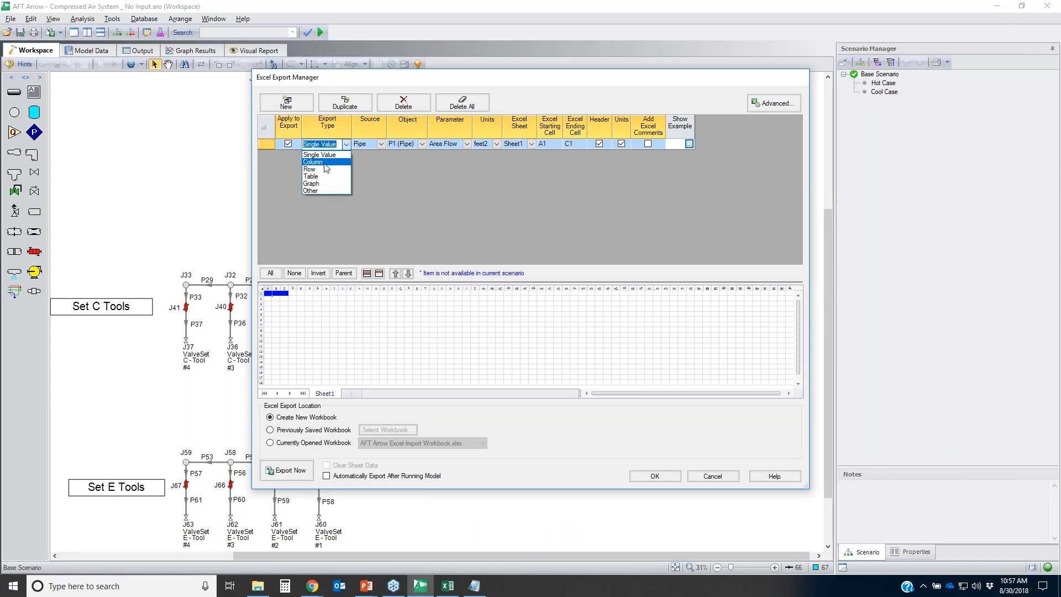
pyautogui.click(324, 163)
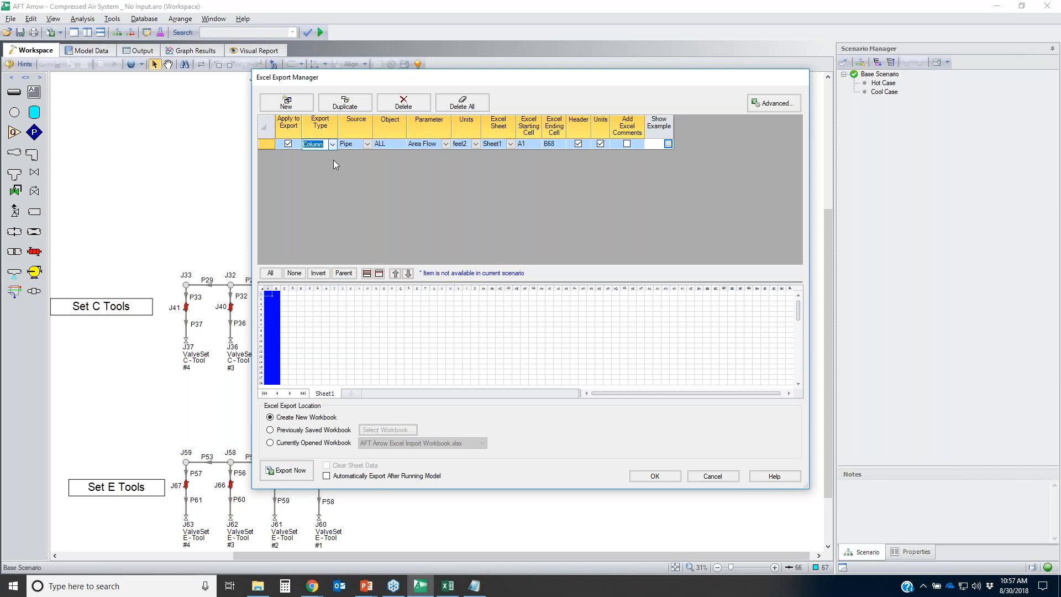
pyautogui.click(368, 144)
pyautogui.click(367, 145)
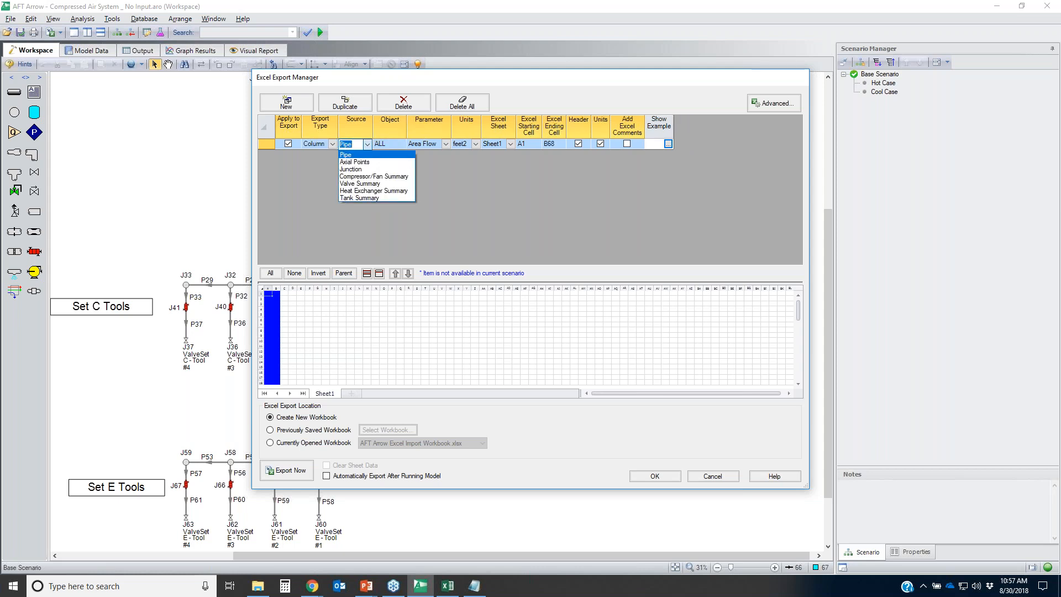
pyautogui.click(360, 156)
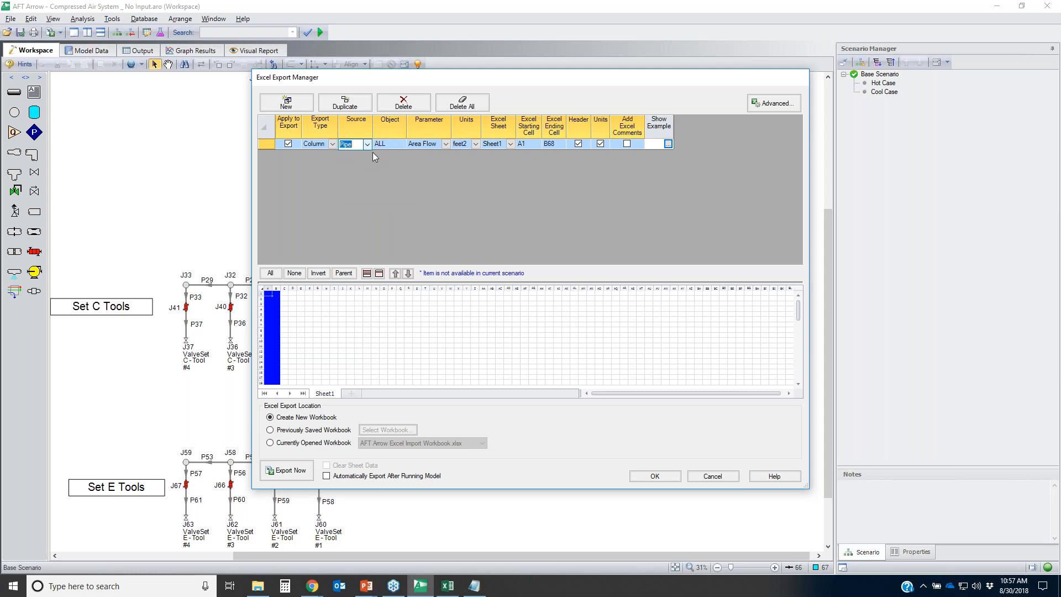
pyautogui.click(446, 144)
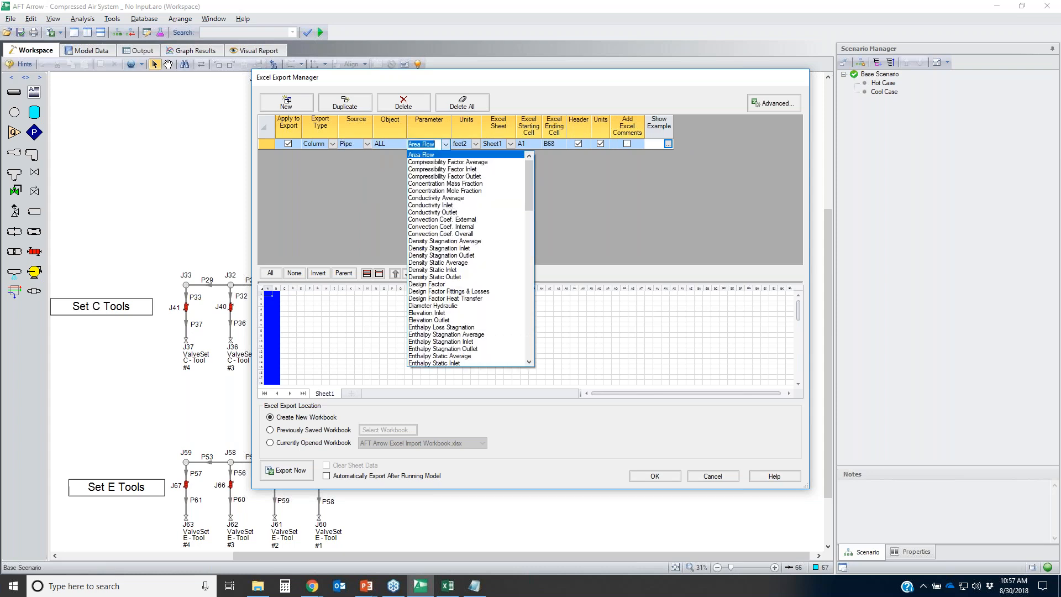
pyautogui.scroll(-5, 508, 301)
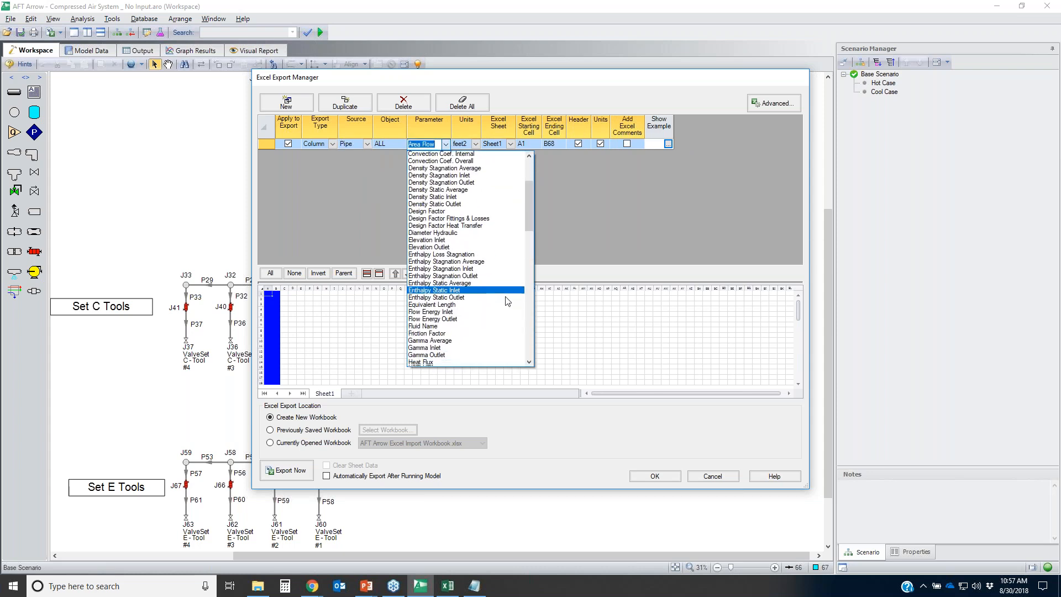
pyautogui.scroll(-10, 507, 301)
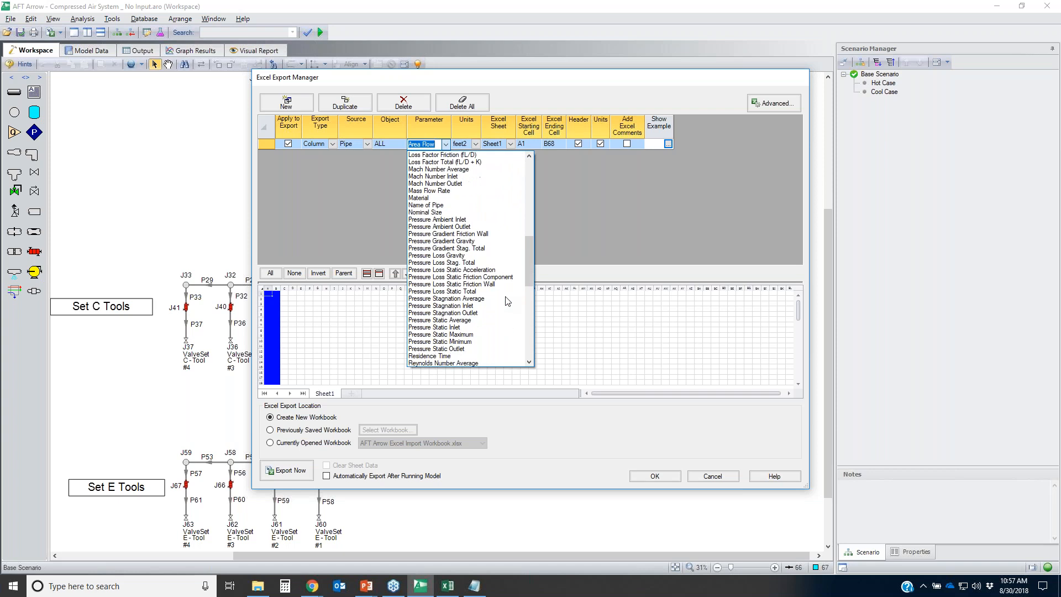
pyautogui.scroll(-7, 507, 301)
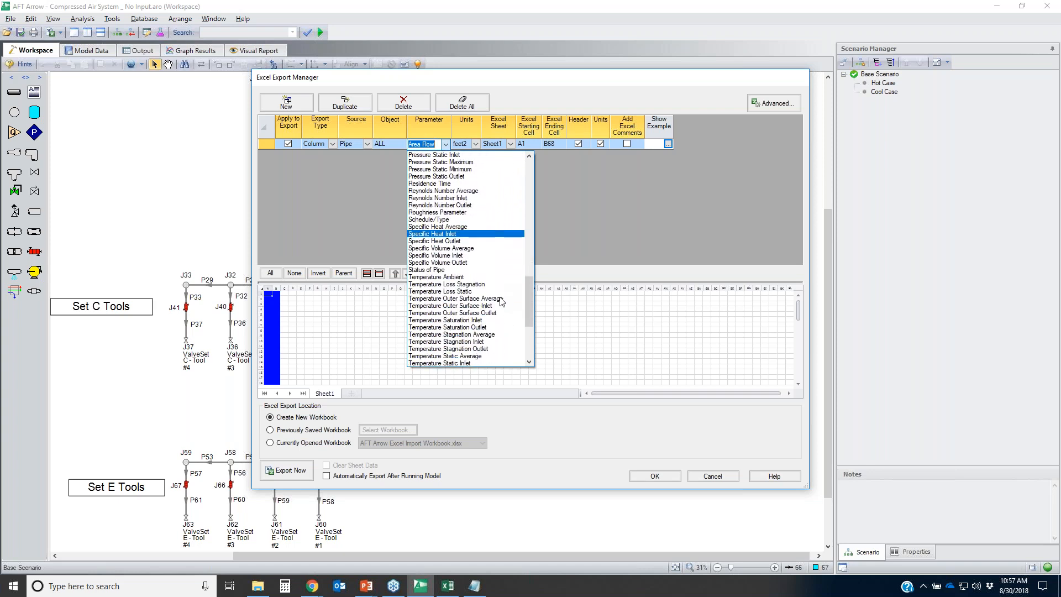
pyautogui.scroll(-2, 487, 336)
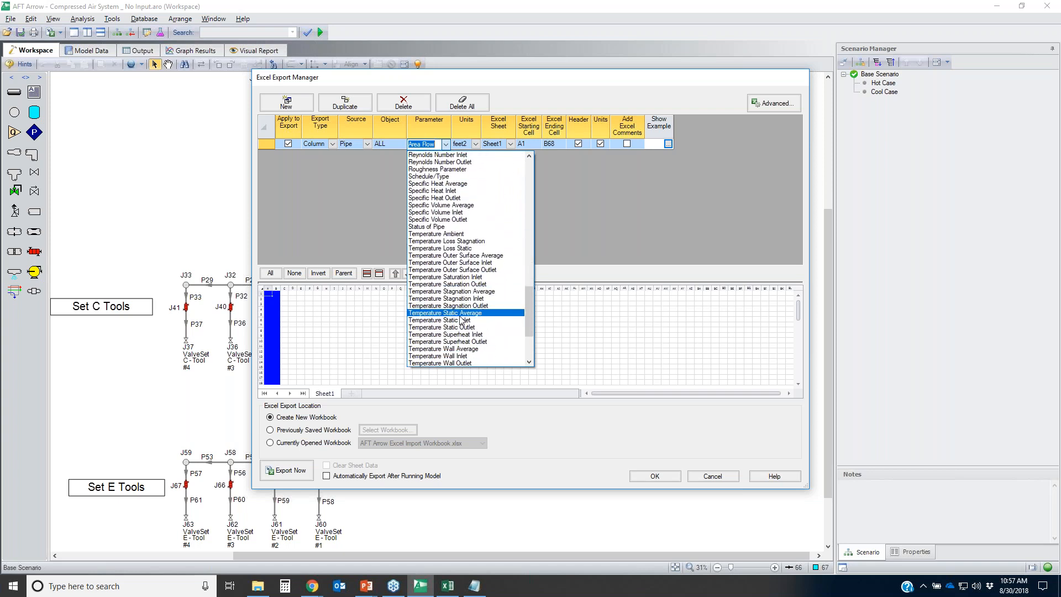
pyautogui.click(478, 327)
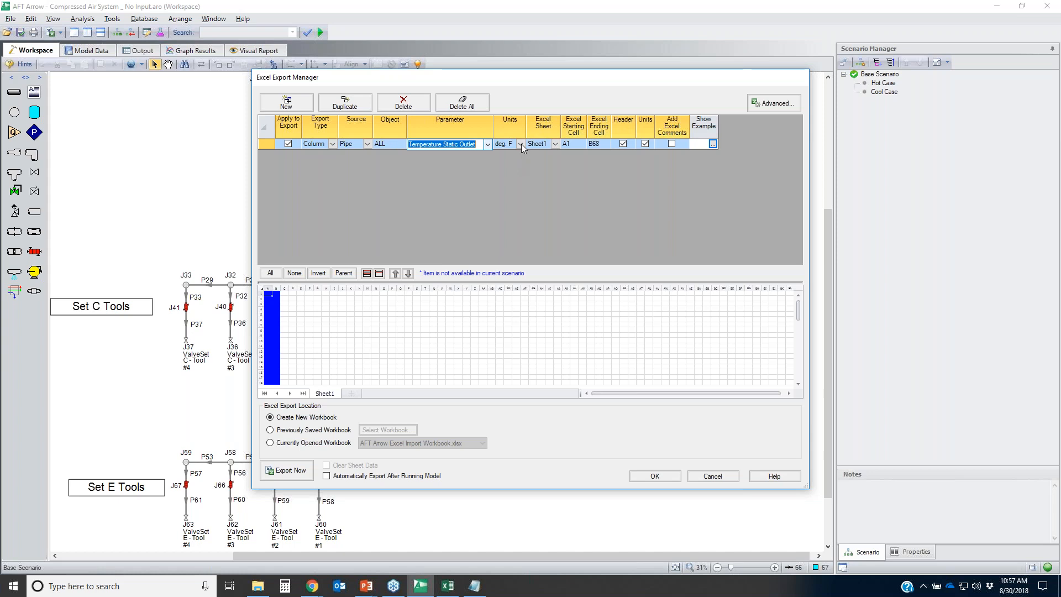
pyautogui.click(581, 142)
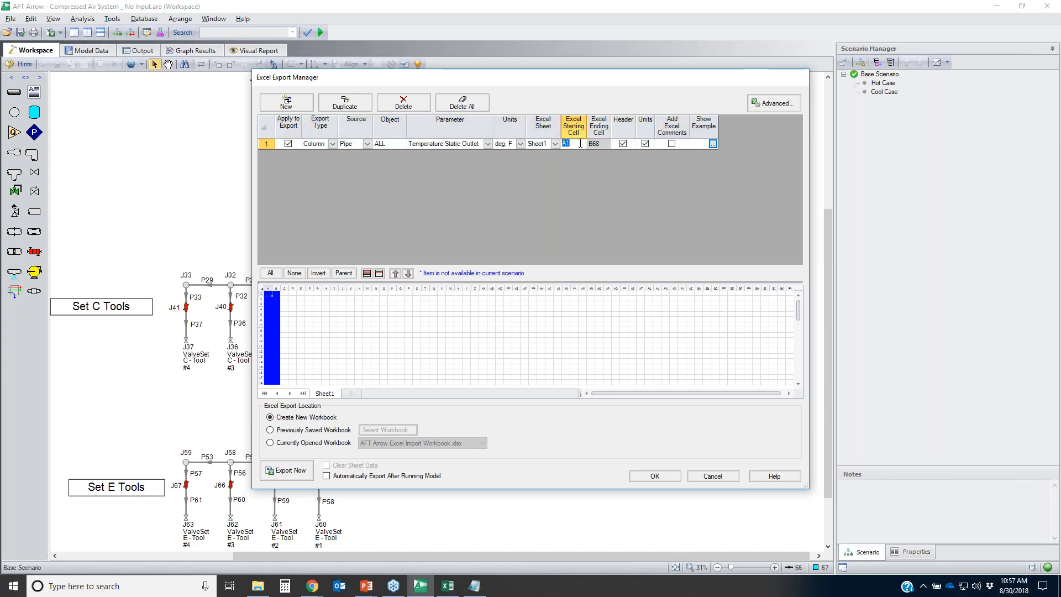
pyautogui.click(599, 144)
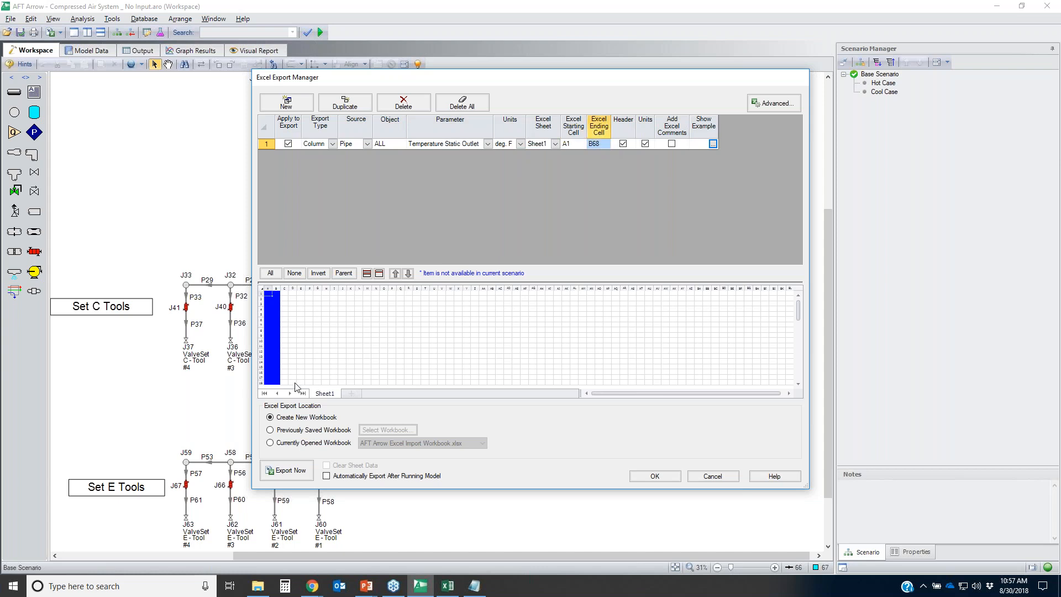
pyautogui.scroll(-20, 294, 344)
pyautogui.scroll(5, 301, 366)
pyautogui.click(704, 475)
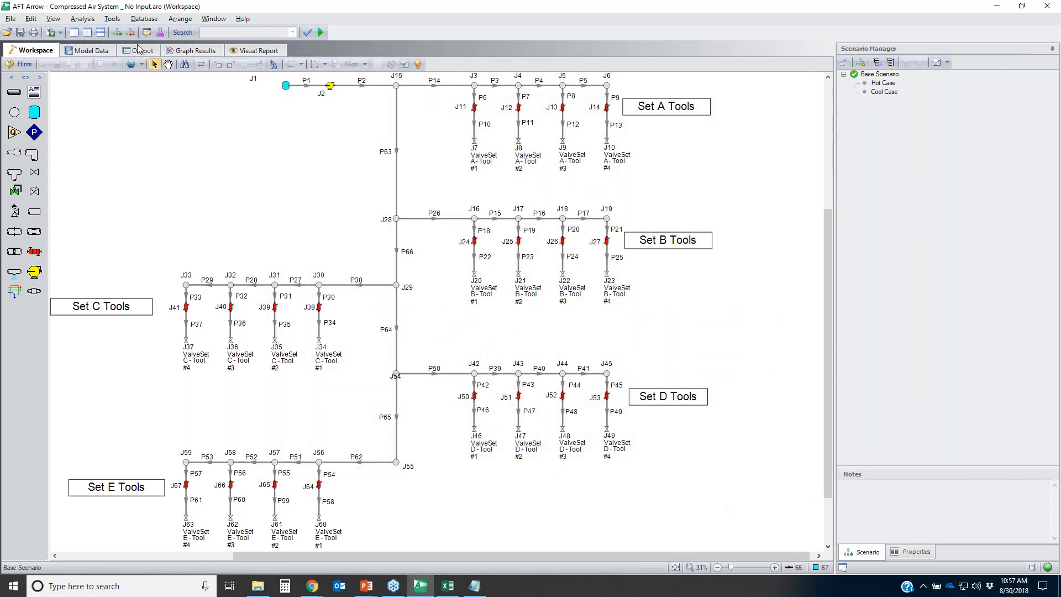
# - Review the pipe selections and the pipe display parameters in Output Control
pyautogui.click(146, 32)
pyautogui.click(499, 137)
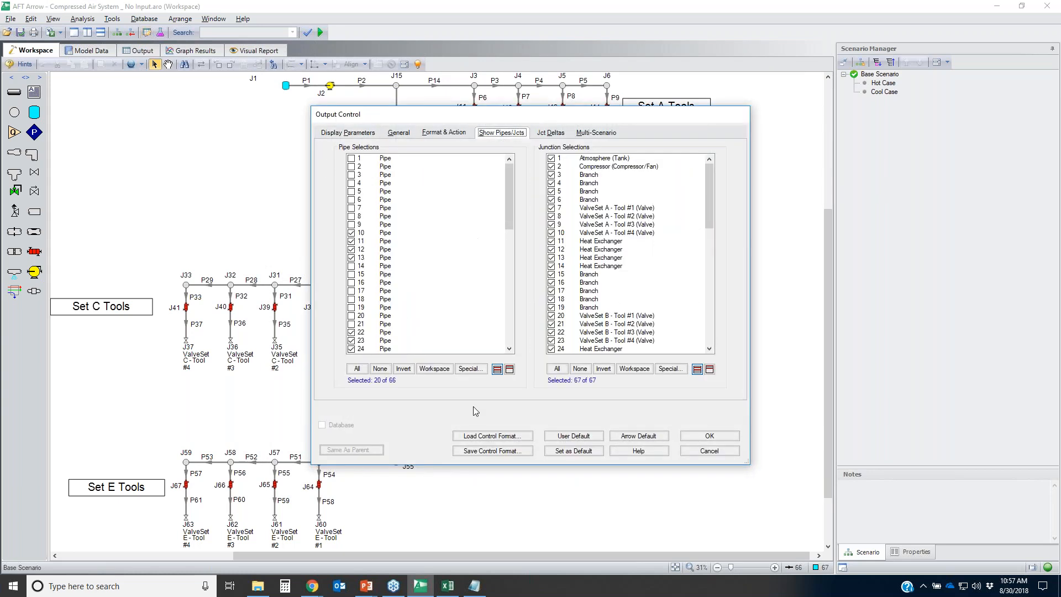
pyautogui.click(344, 134)
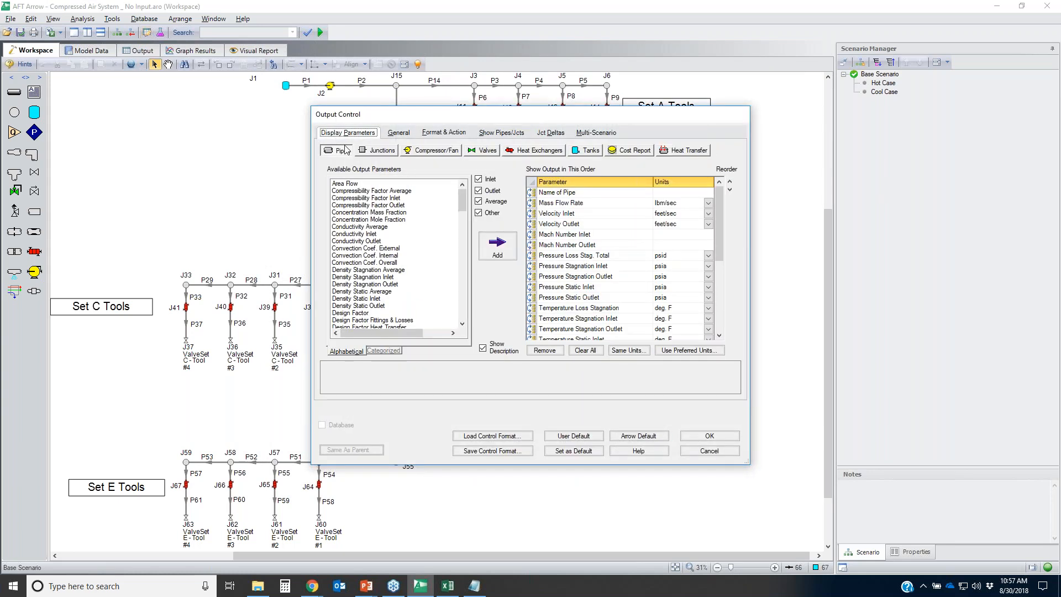
pyautogui.click(712, 434)
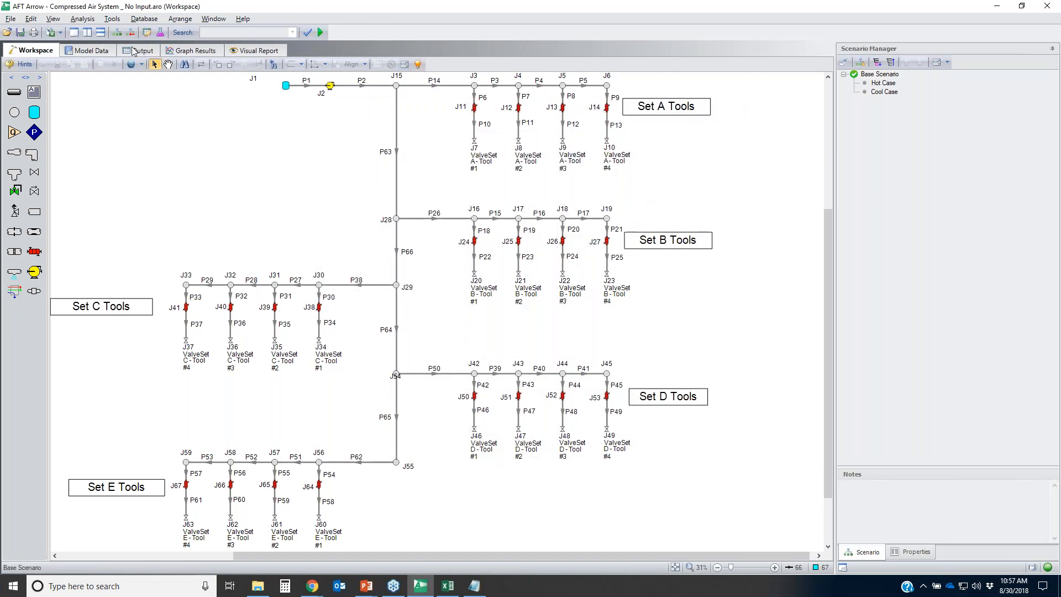
# - Add a new Excel export item of type Single Value with Pipe as the source and P1 as the object
pyautogui.click(61, 33)
pyautogui.click(65, 50)
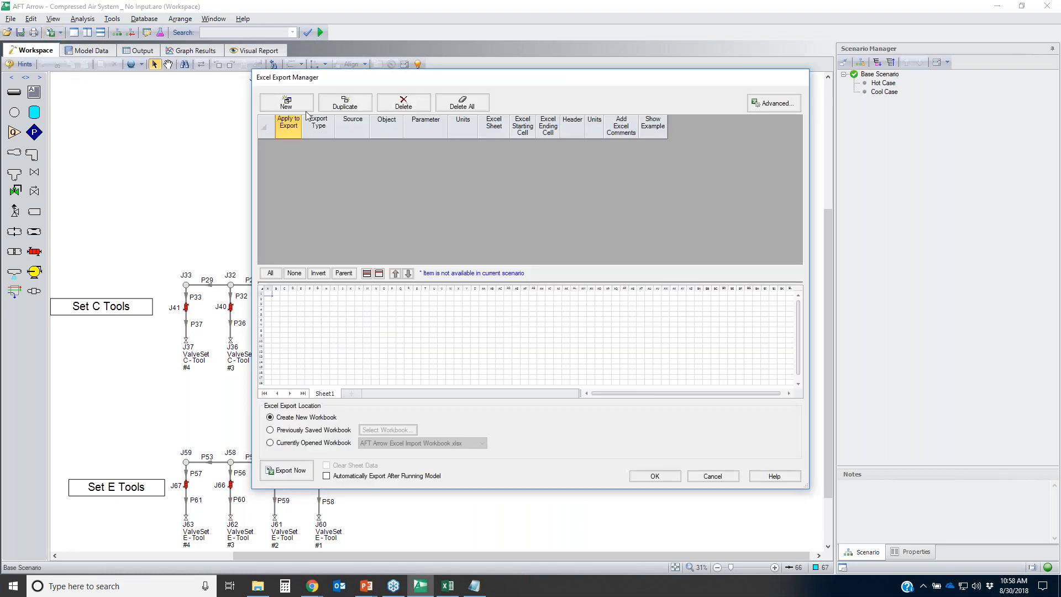
pyautogui.click(287, 102)
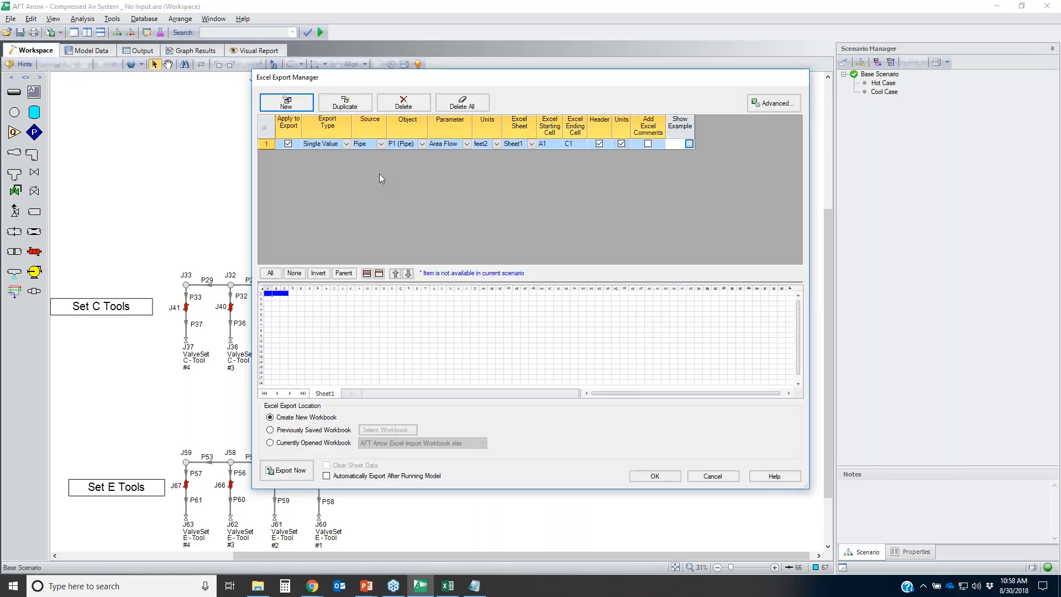
pyautogui.click(337, 145)
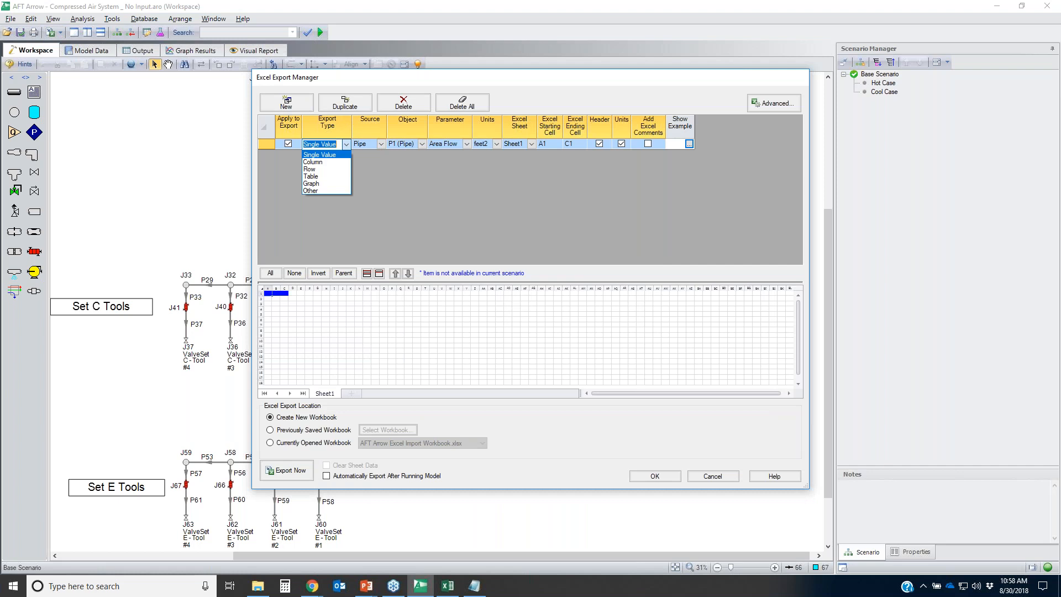
pyautogui.click(321, 157)
pyautogui.click(425, 143)
pyautogui.click(359, 144)
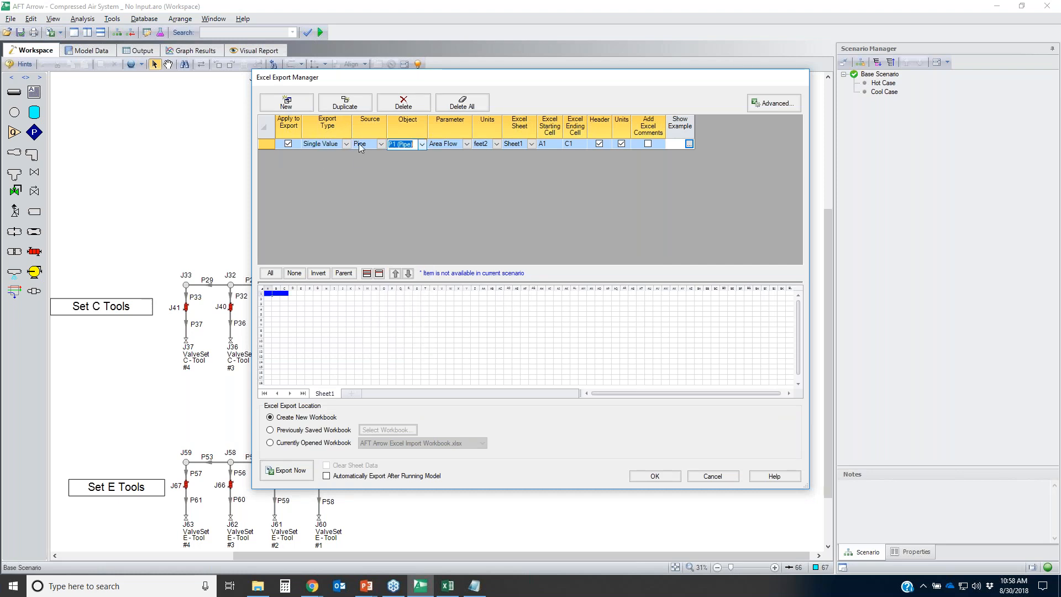
pyautogui.click(380, 144)
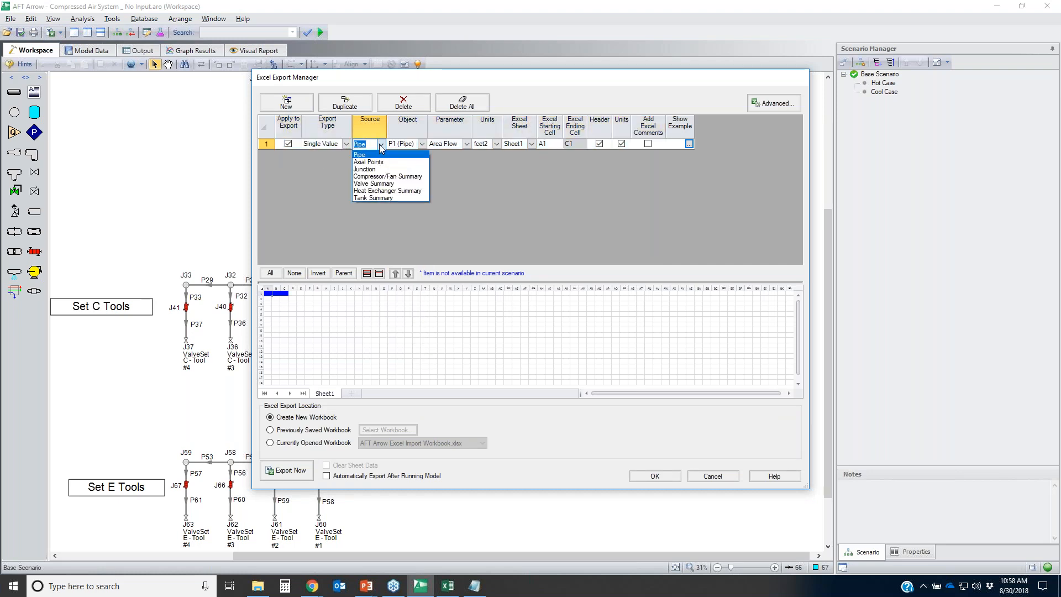
pyautogui.click(515, 175)
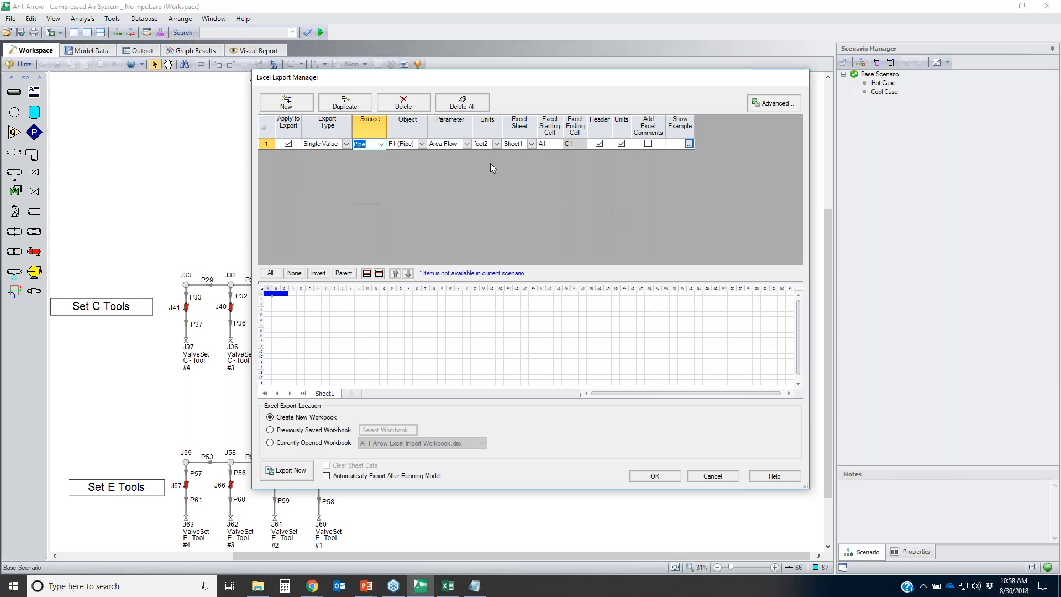
# - Set the Excel export item's parameter to Temperature Loss Static and keep the header included for pipe P1
pyautogui.click(466, 144)
pyautogui.scroll(-4, 507, 271)
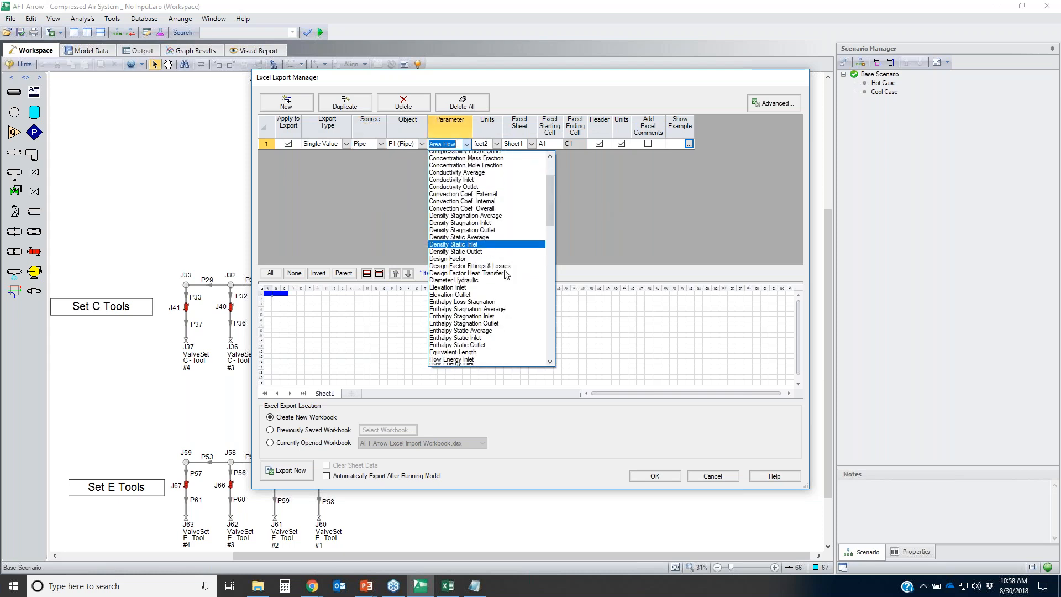
pyautogui.scroll(-10, 506, 275)
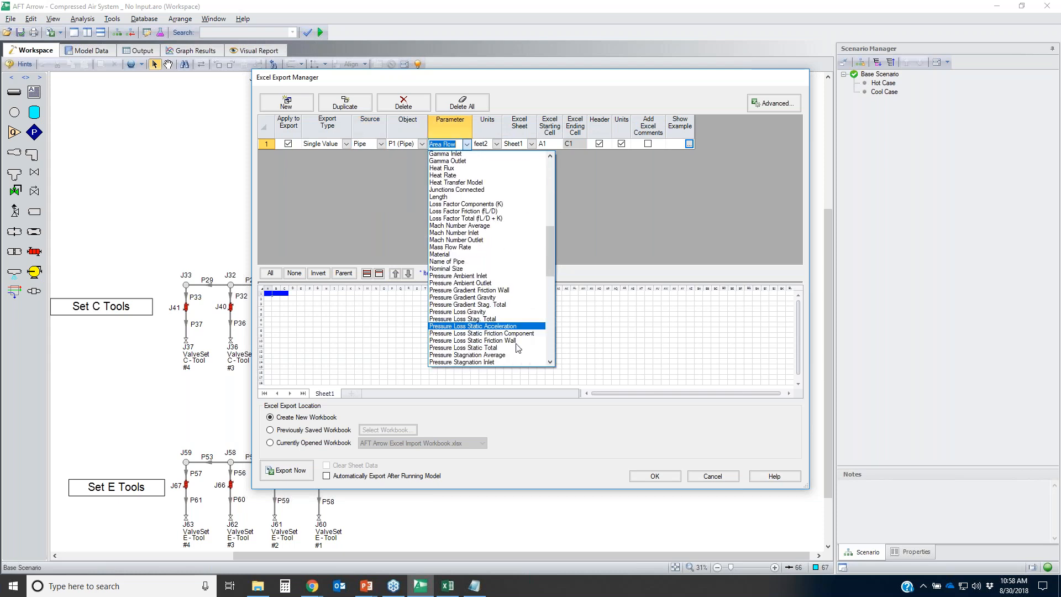
pyautogui.scroll(-7, 514, 347)
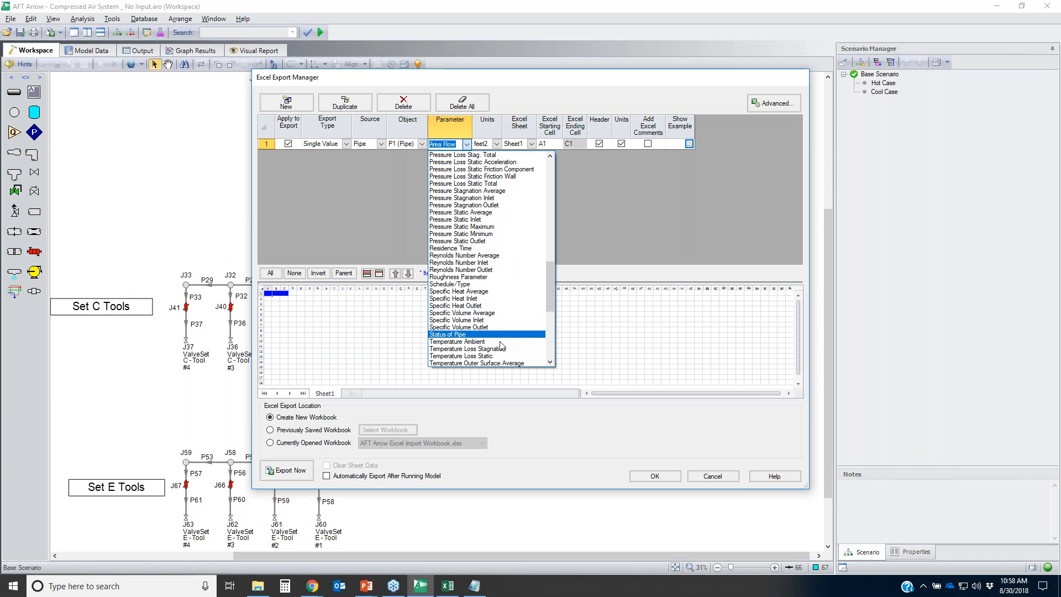
pyautogui.click(471, 356)
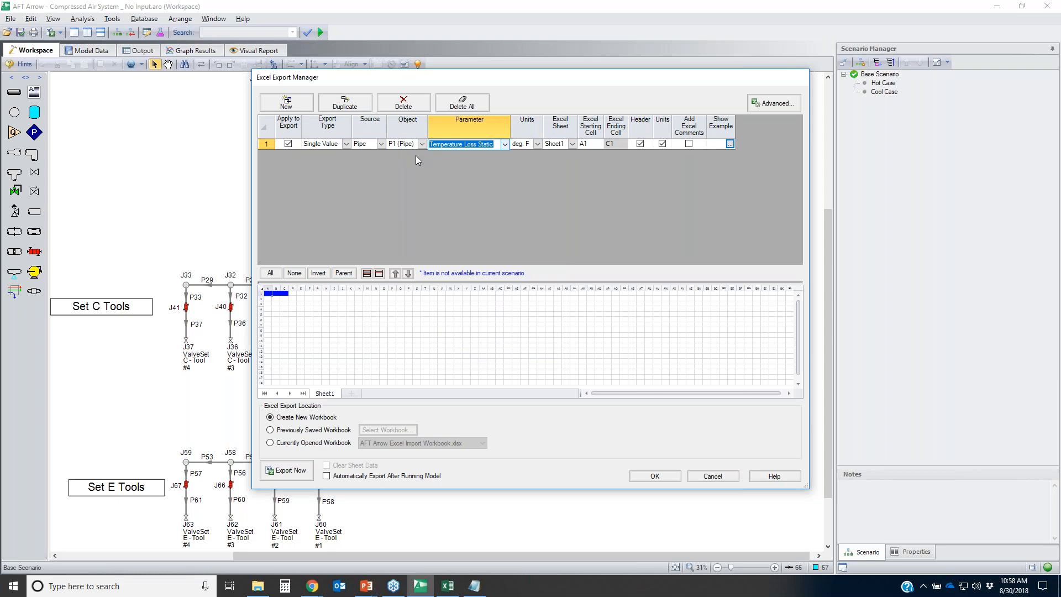
pyautogui.click(729, 143)
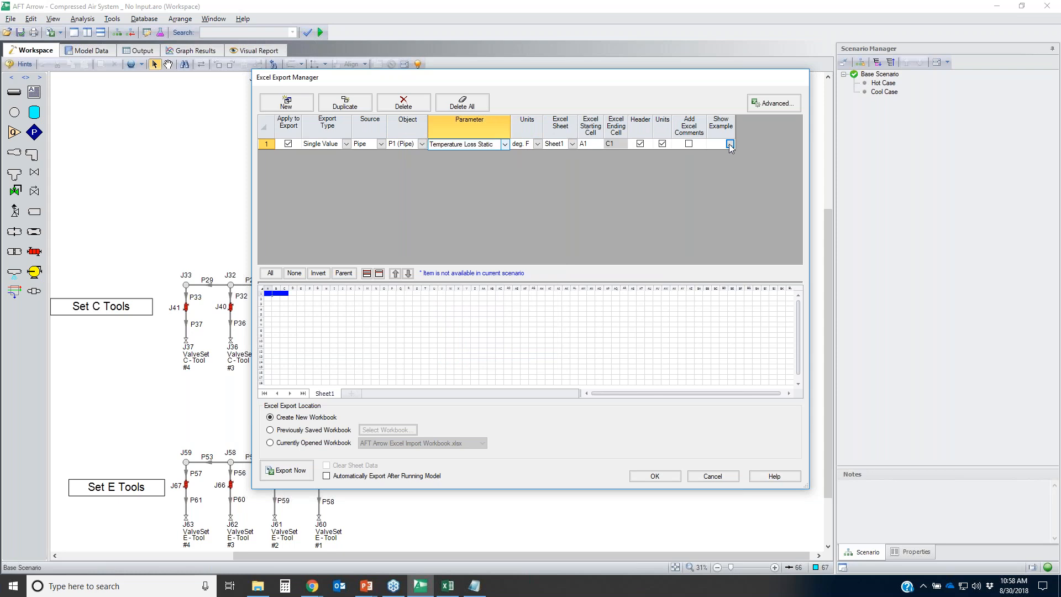
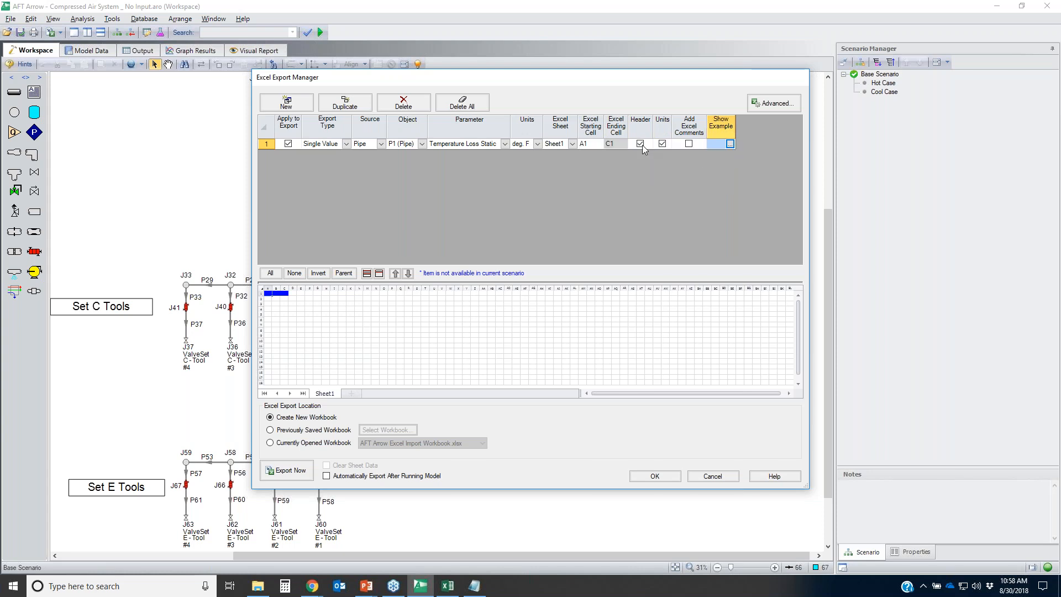
pyautogui.click(641, 143)
pyautogui.moveTo(730, 144)
pyautogui.click(639, 144)
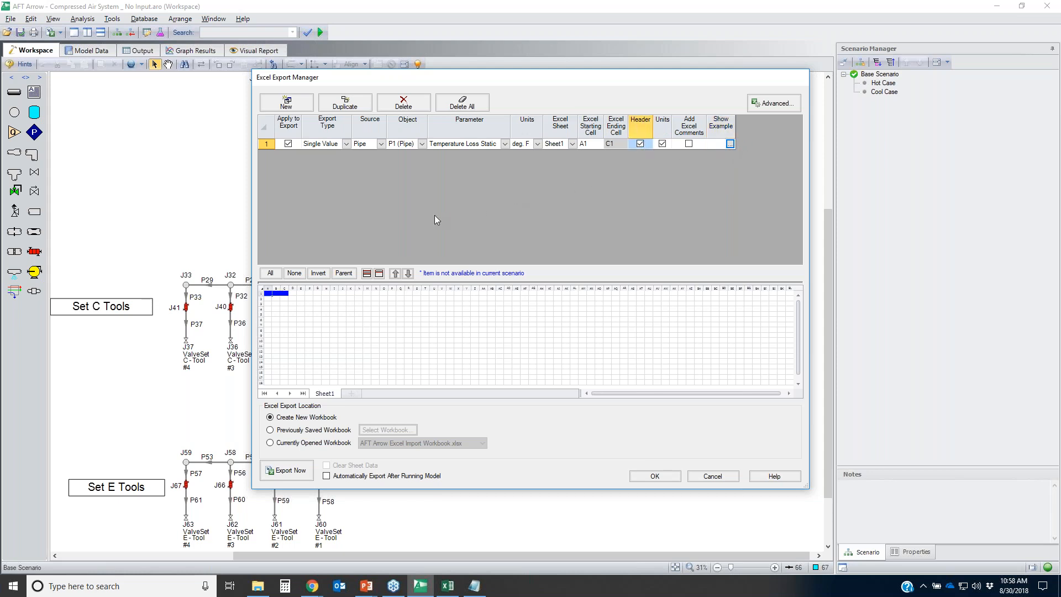
# - Change the Excel export item's type to Table with Pipe as the source and accept the export settings
pyautogui.click(348, 143)
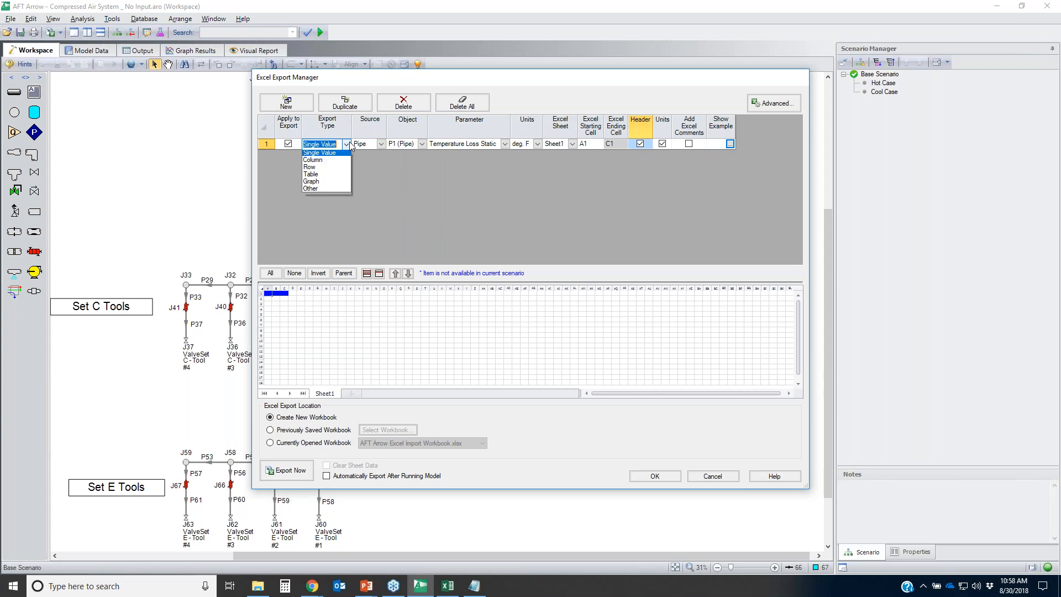
pyautogui.click(317, 192)
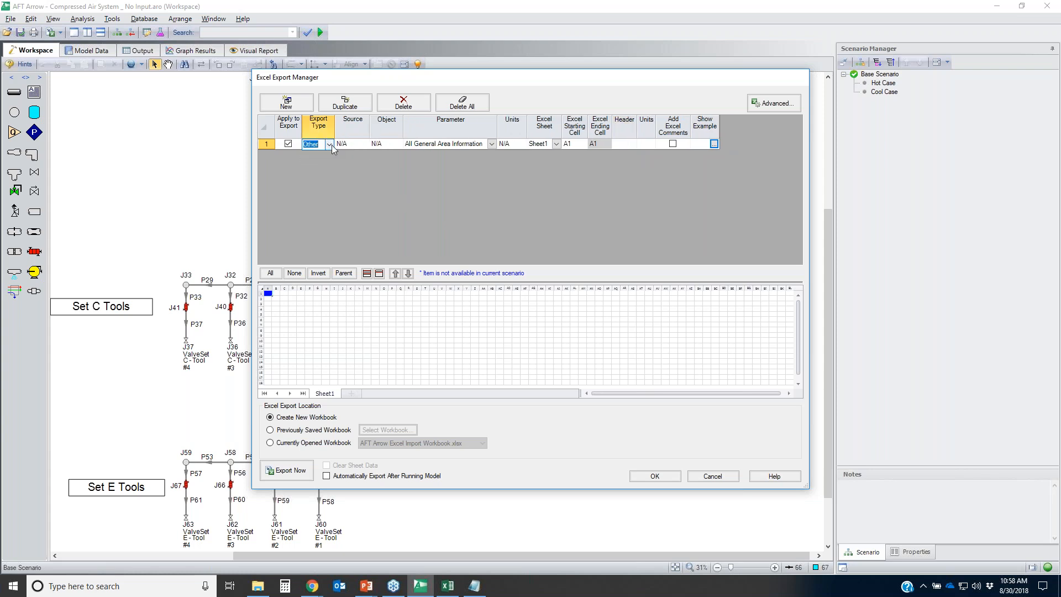
pyautogui.click(330, 144)
pyautogui.click(326, 172)
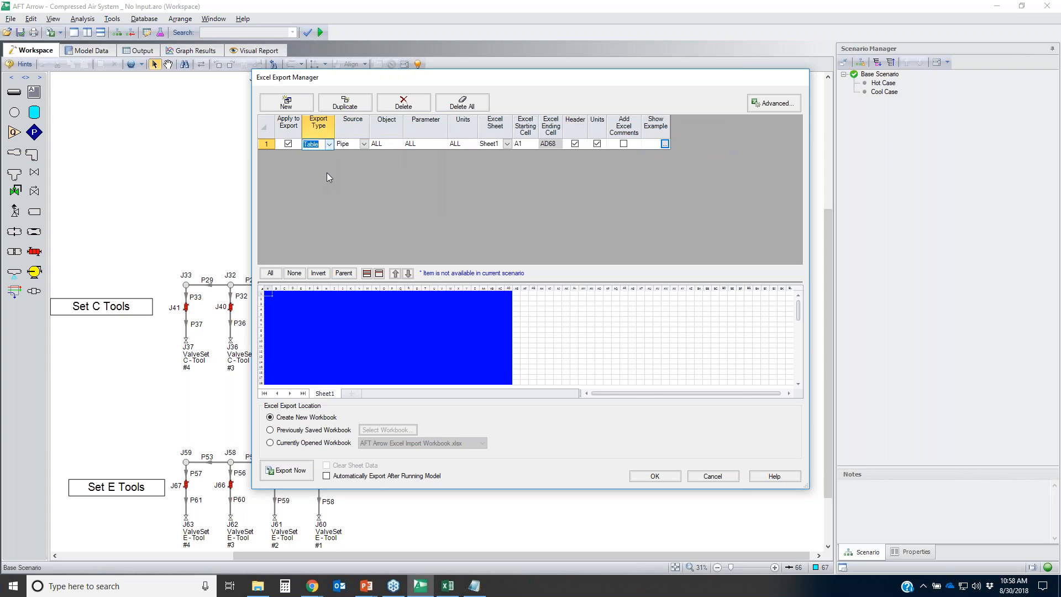
pyautogui.click(363, 143)
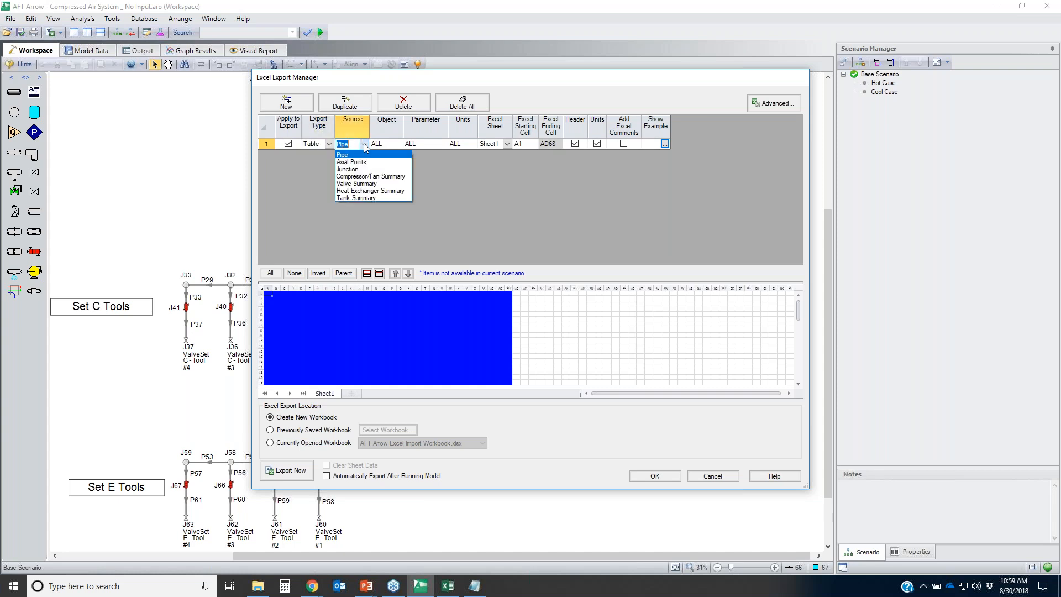
pyautogui.click(364, 145)
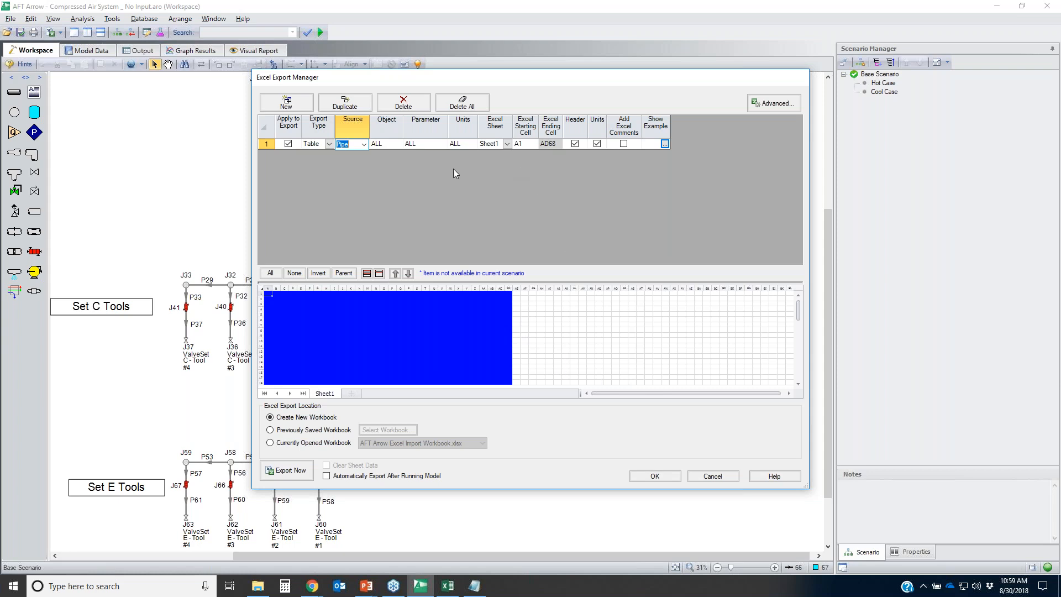
pyautogui.click(662, 478)
# - Load the Base Scenario, run the compressed air model and open its output
pyautogui.doubleClick(883, 83)
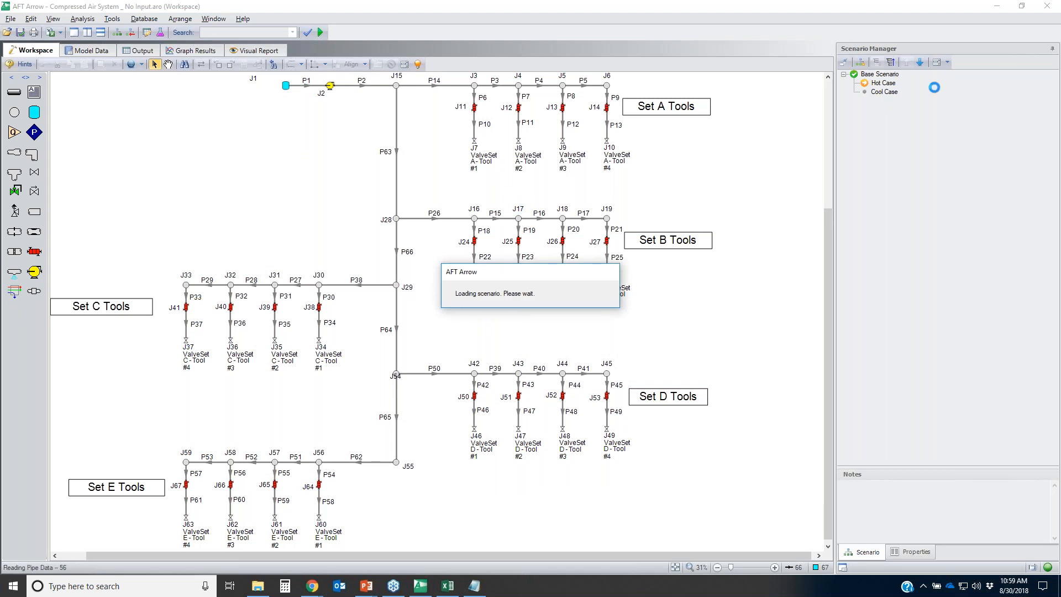
pyautogui.doubleClick(879, 75)
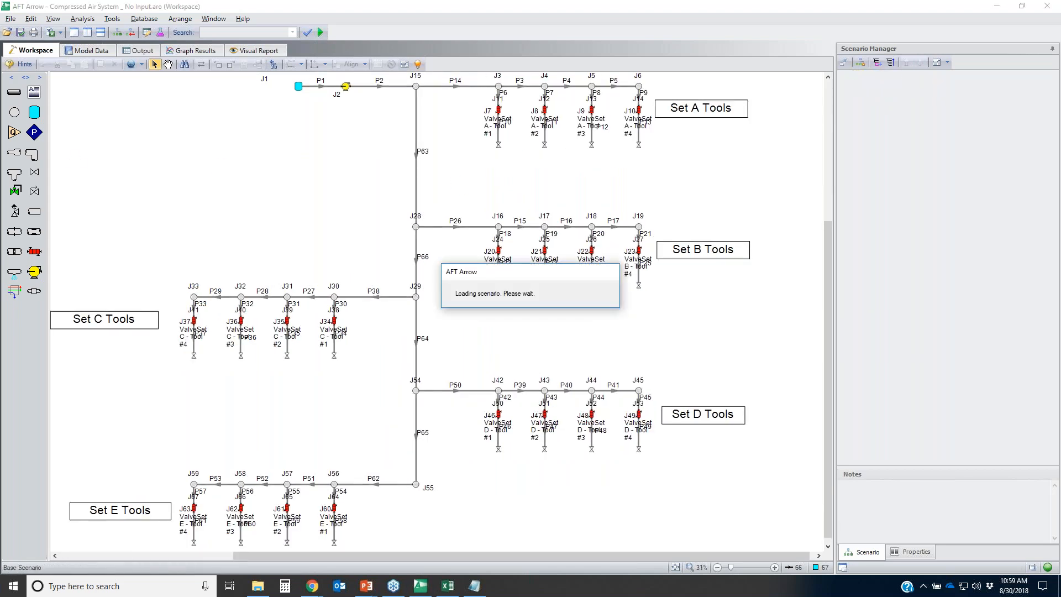
pyautogui.click(330, 35)
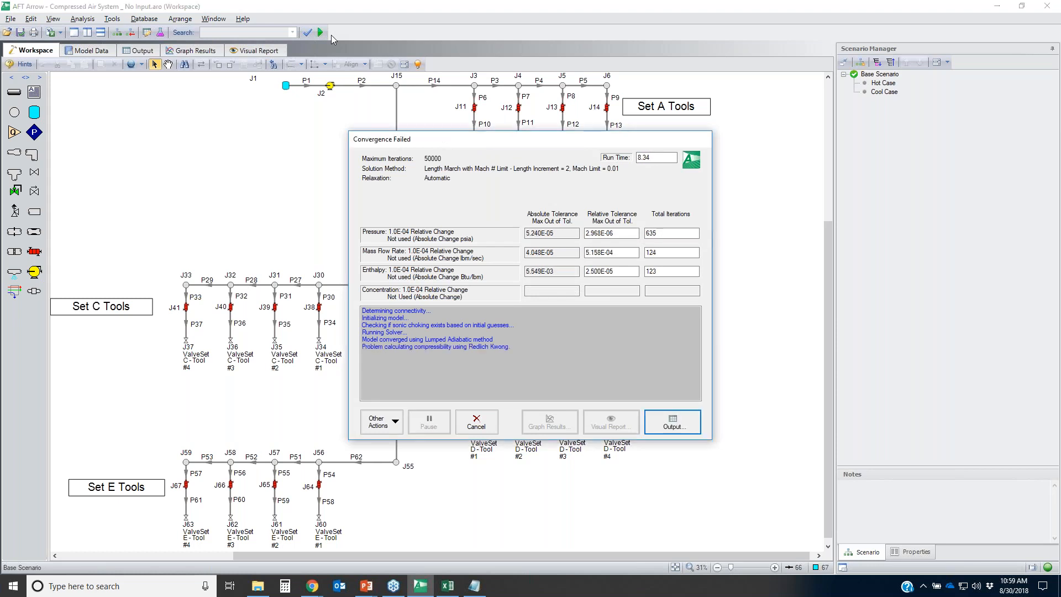
pyautogui.click(691, 419)
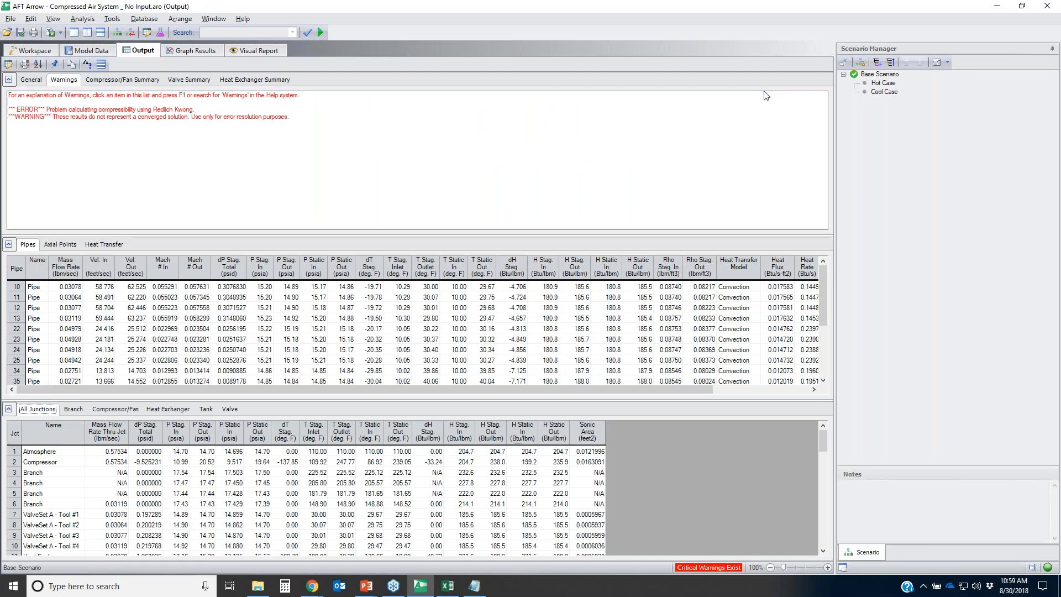
# - Load the Hot Case scenario, run the model from the workspace and open its output
pyautogui.doubleClick(883, 83)
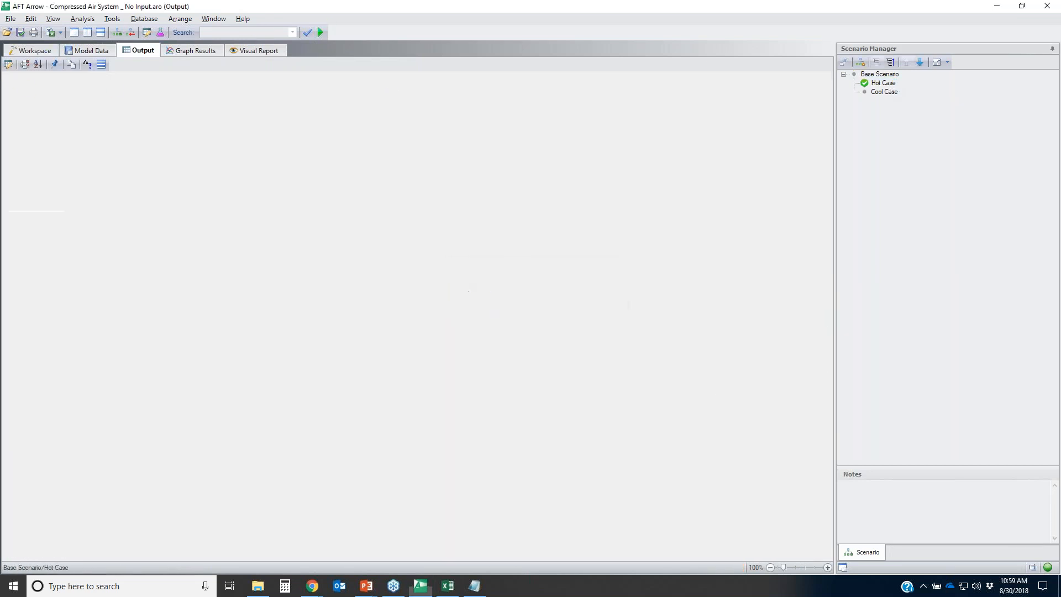
pyautogui.click(34, 50)
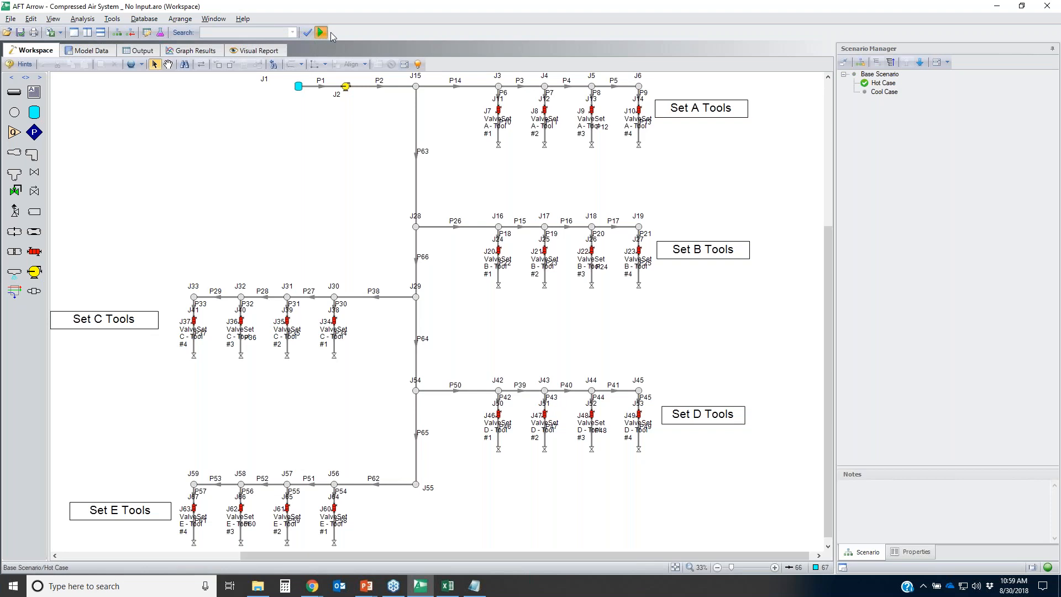
pyautogui.click(329, 32)
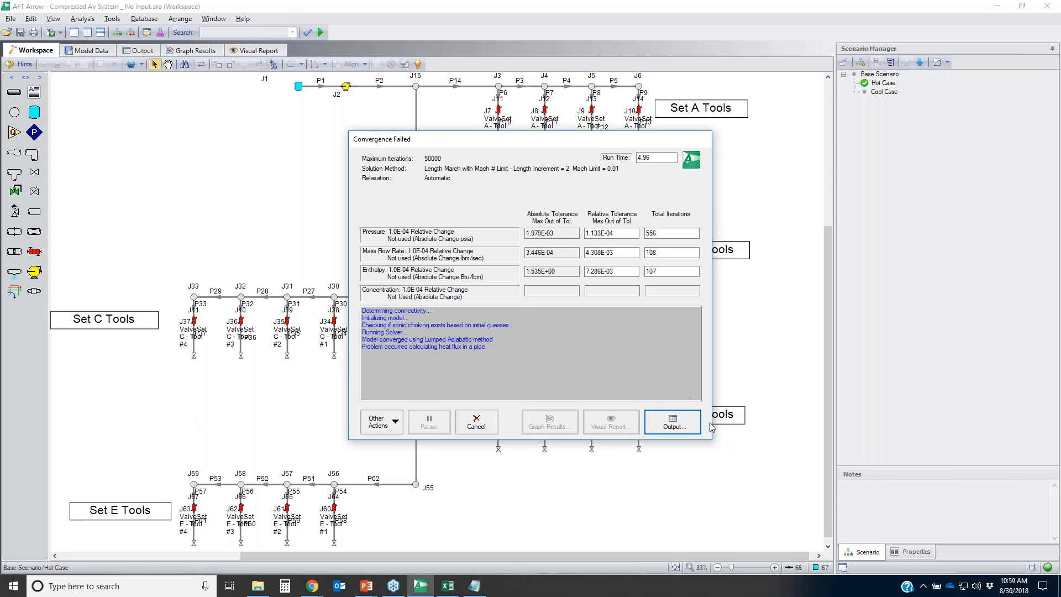
pyautogui.click(681, 423)
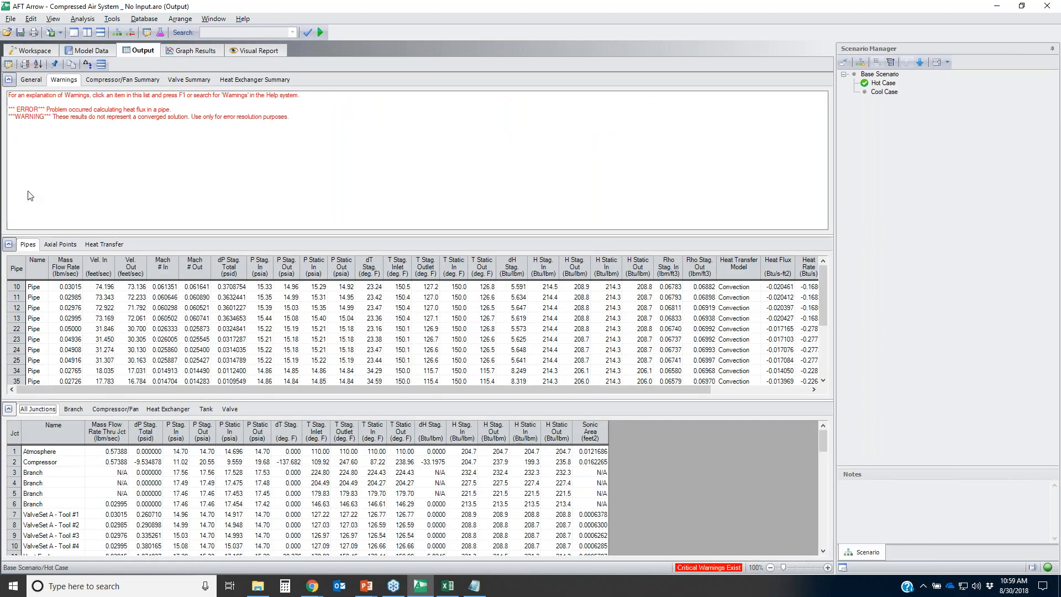
# - Open Natural Gas Burner.aro from the AFT Arrow 7 Examples folder without saving changes to the compressed air model
pyautogui.click(31, 51)
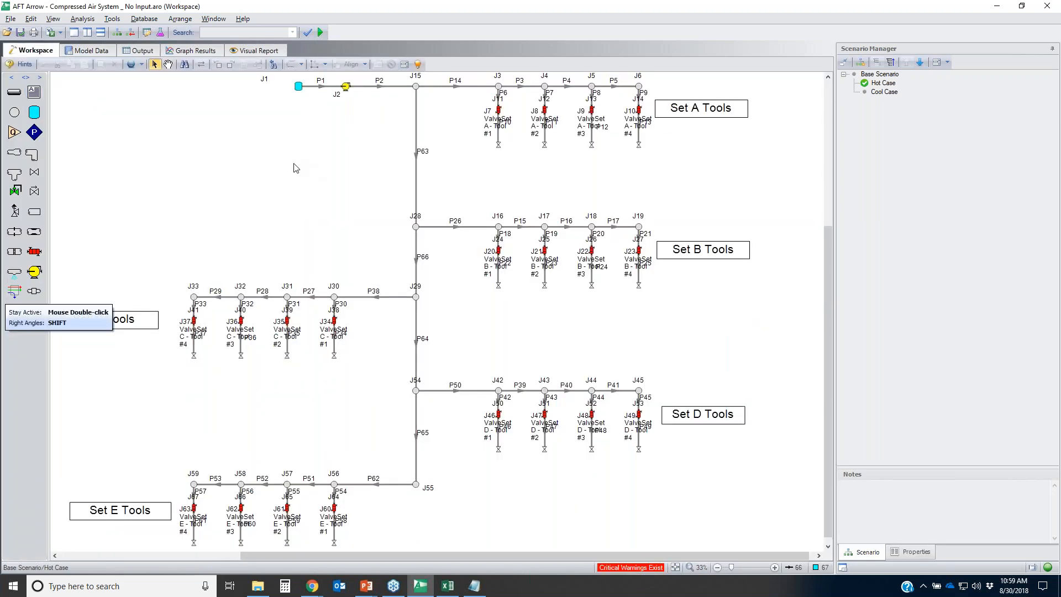
pyautogui.click(5, 32)
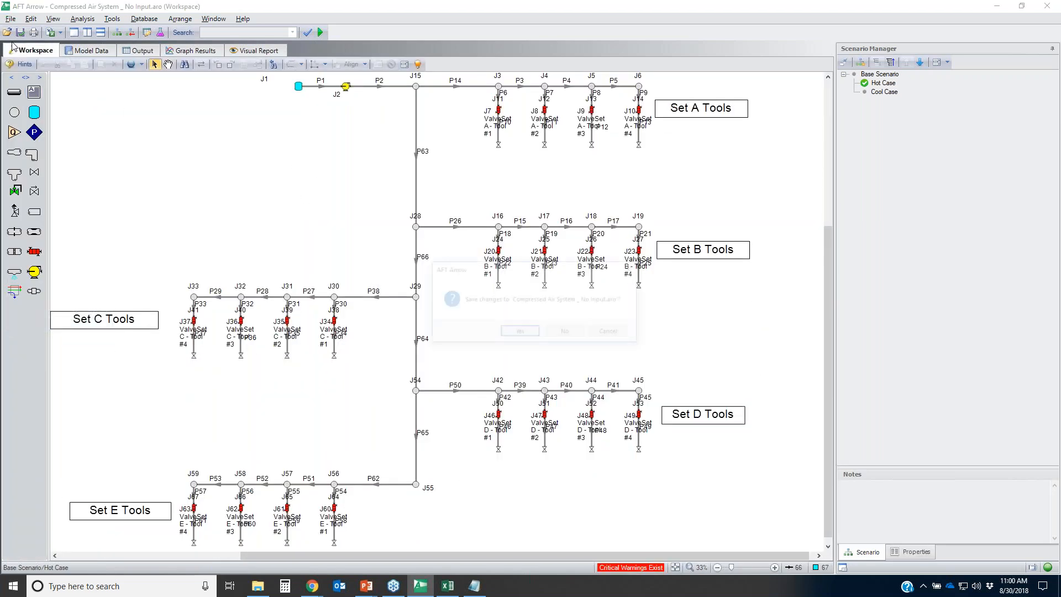
pyautogui.click(565, 334)
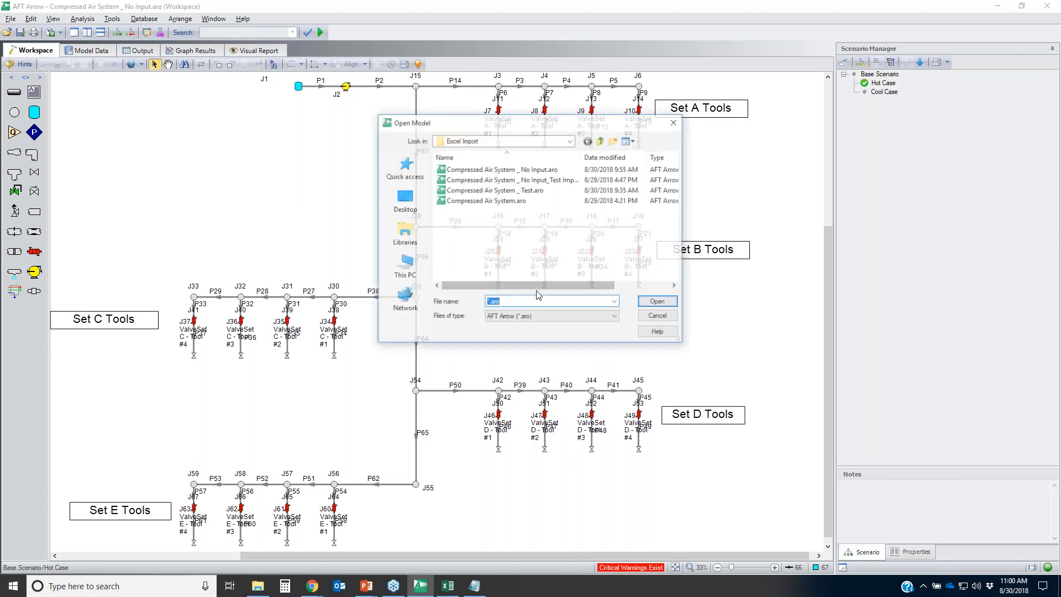
pyautogui.click(404, 266)
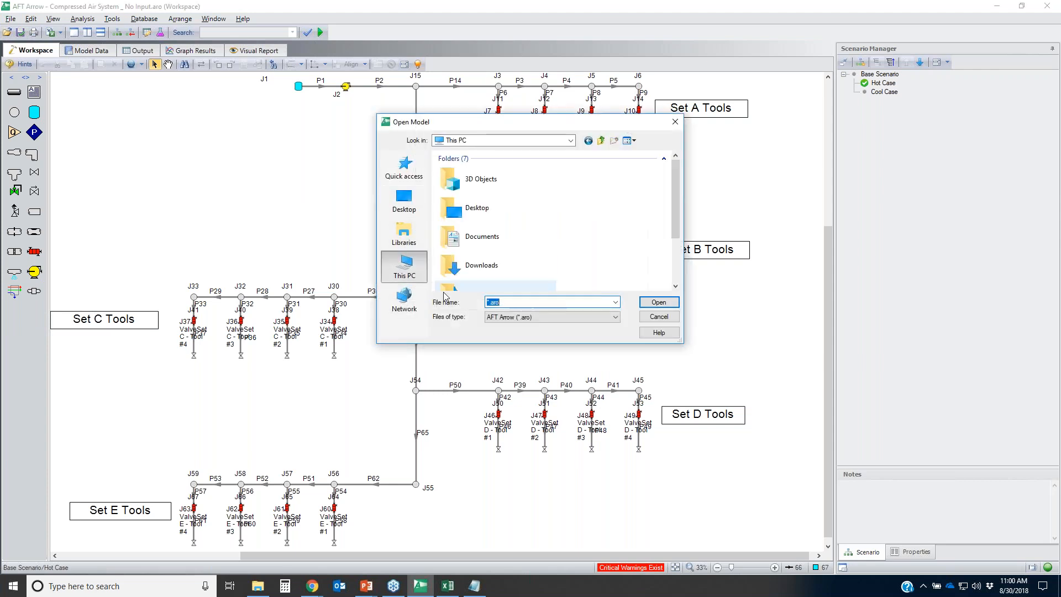
pyautogui.scroll(-3, 545, 221)
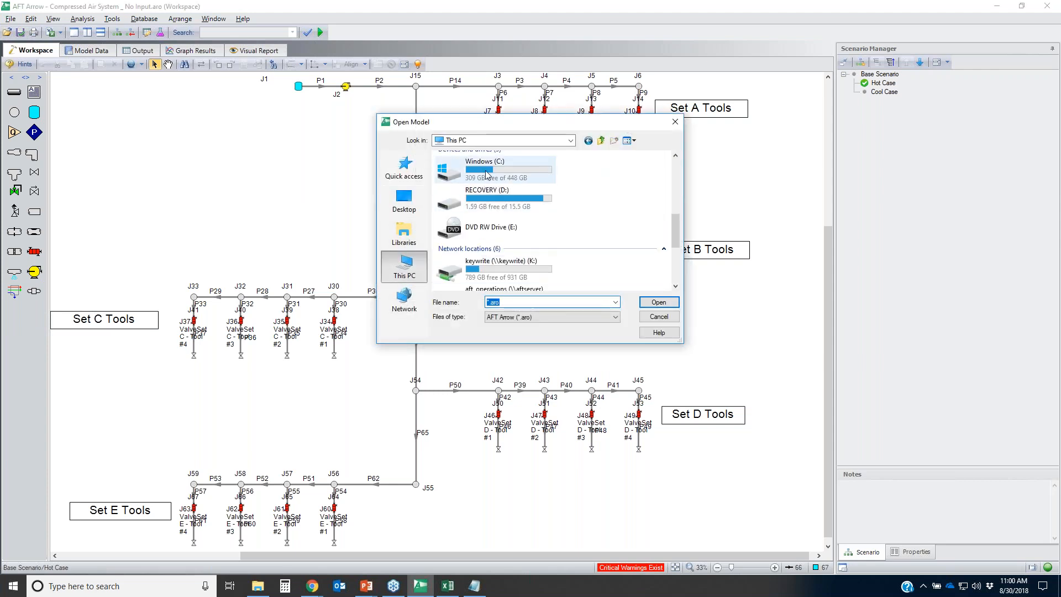
pyautogui.doubleClick(467, 163)
pyautogui.doubleClick(467, 180)
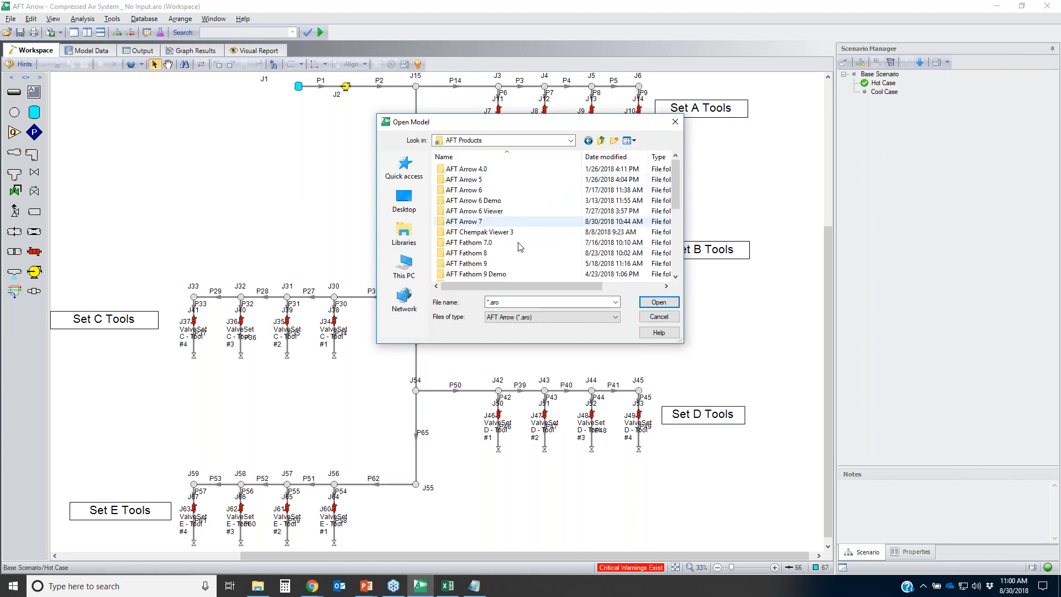
pyautogui.doubleClick(470, 223)
pyautogui.doubleClick(458, 169)
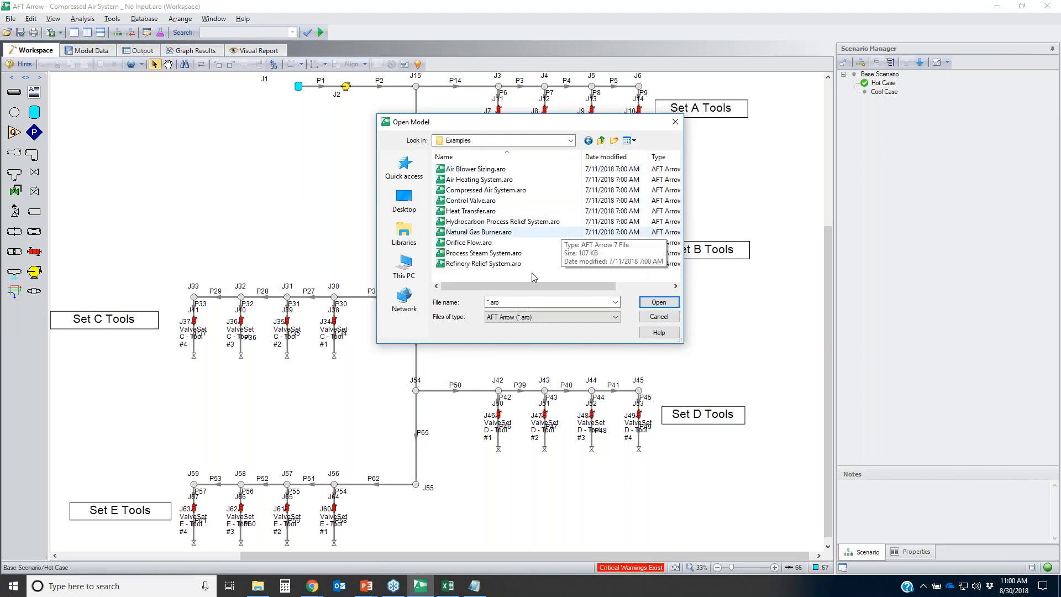
pyautogui.doubleClick(487, 233)
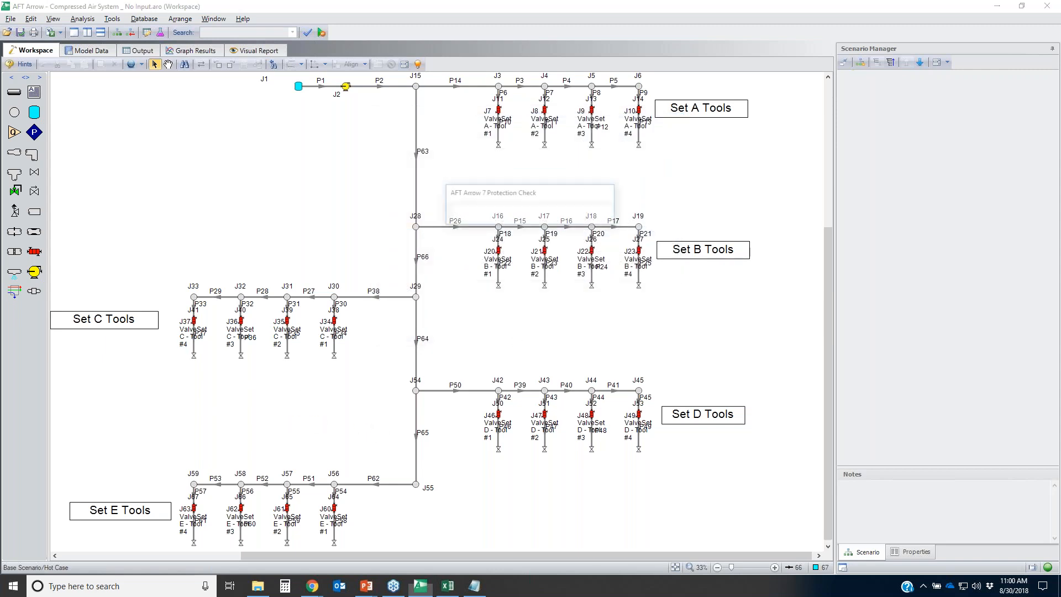
pyautogui.click(568, 362)
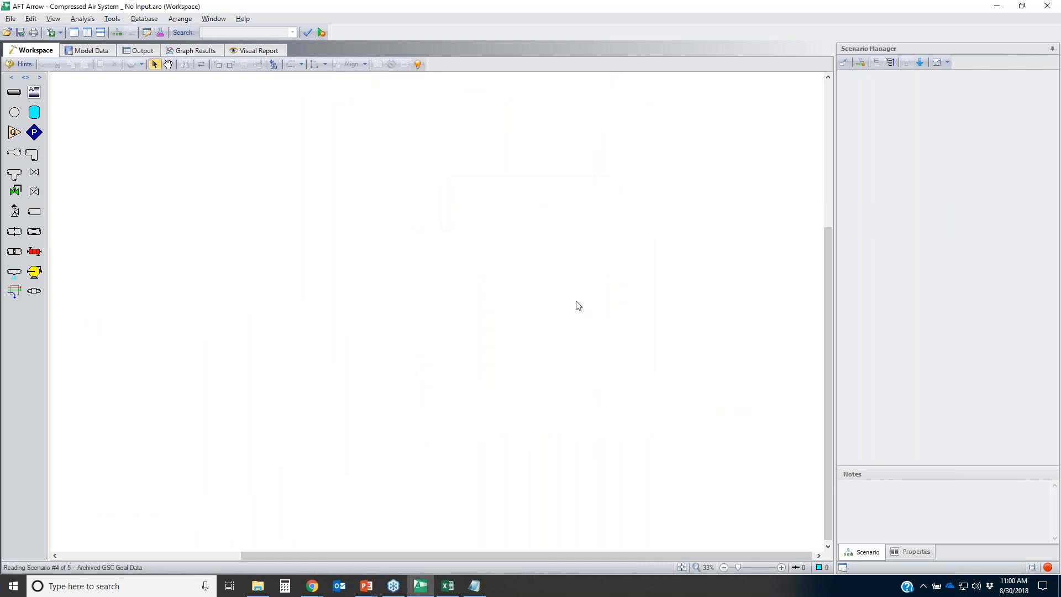
pyautogui.click(502, 359)
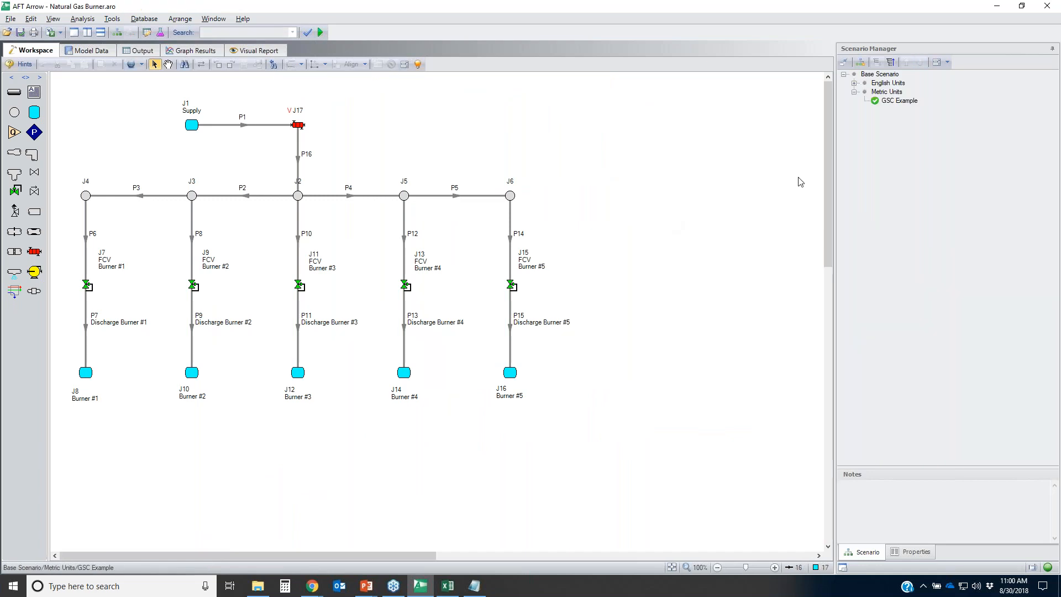
# - Load the English Units scenario, run the natural gas burner model and open its output
pyautogui.click(854, 84)
pyautogui.doubleClick(896, 84)
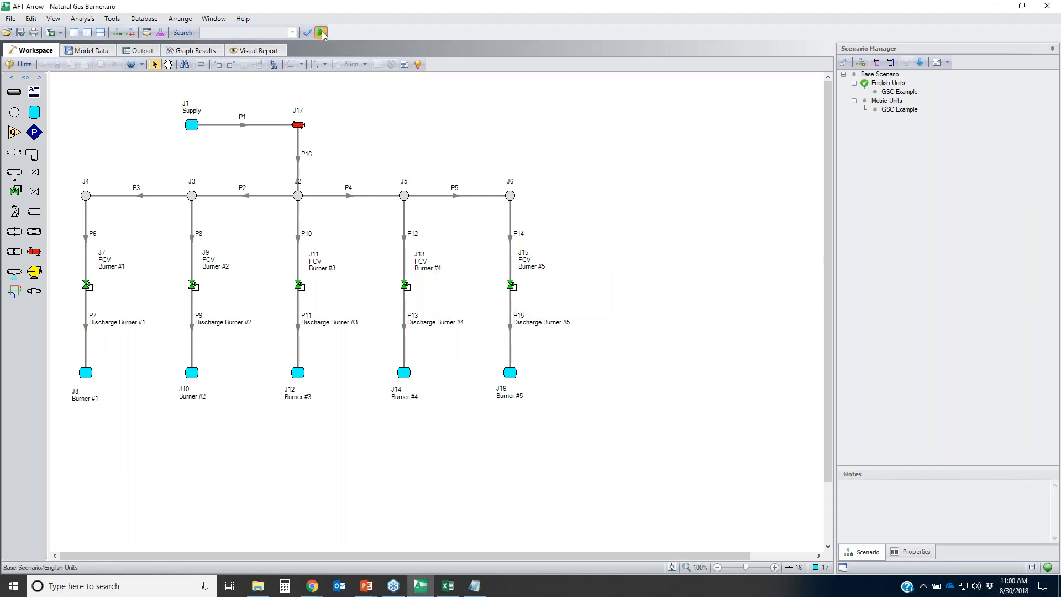
pyautogui.click(321, 32)
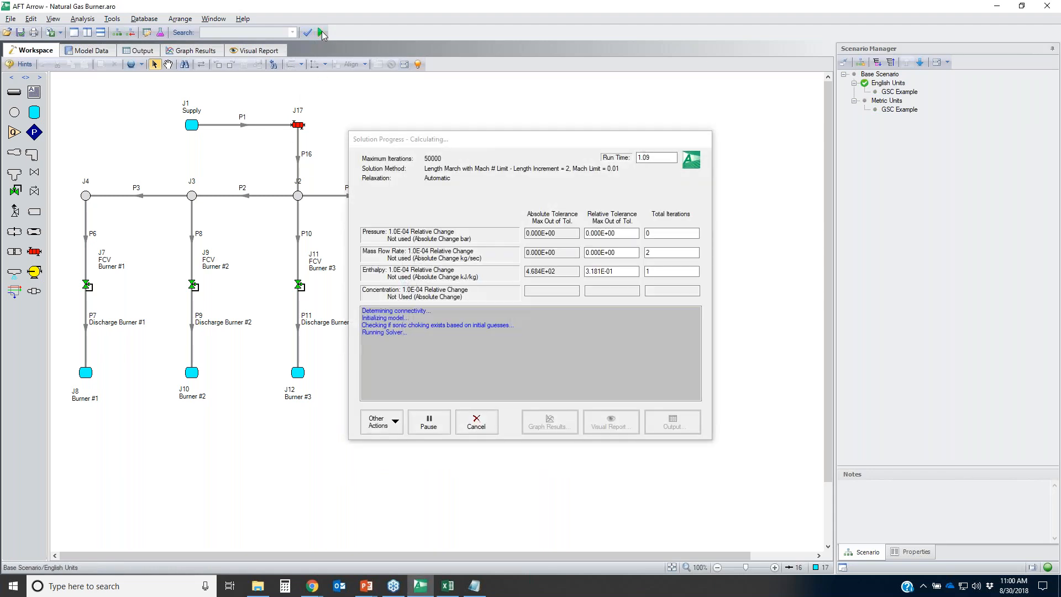
pyautogui.press('Return')
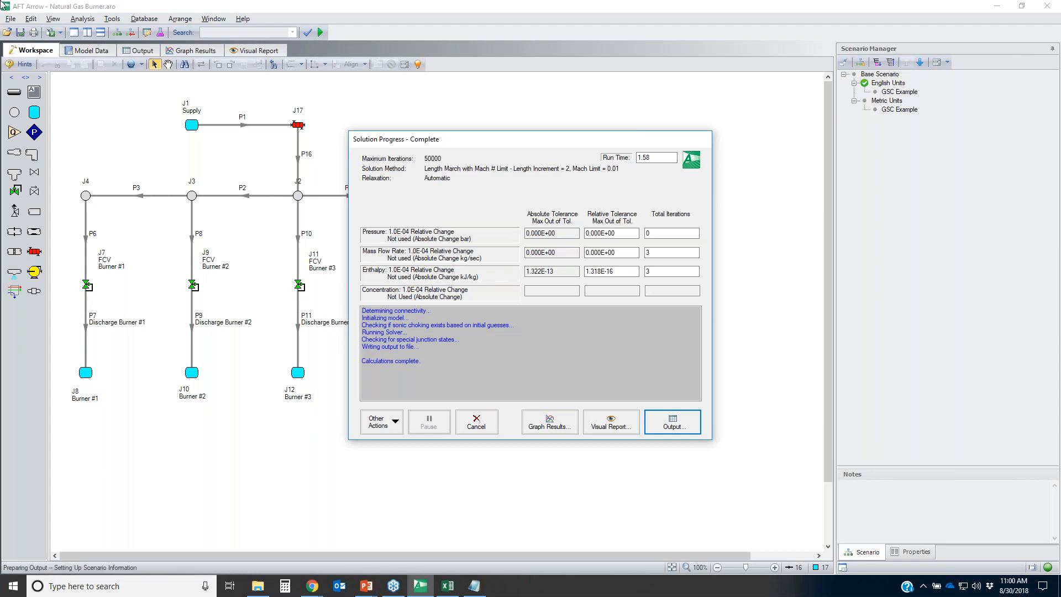
# - Check the model data tables, and select pipes P1 and P16 together with junction J17 in the workspace
pyautogui.click(93, 50)
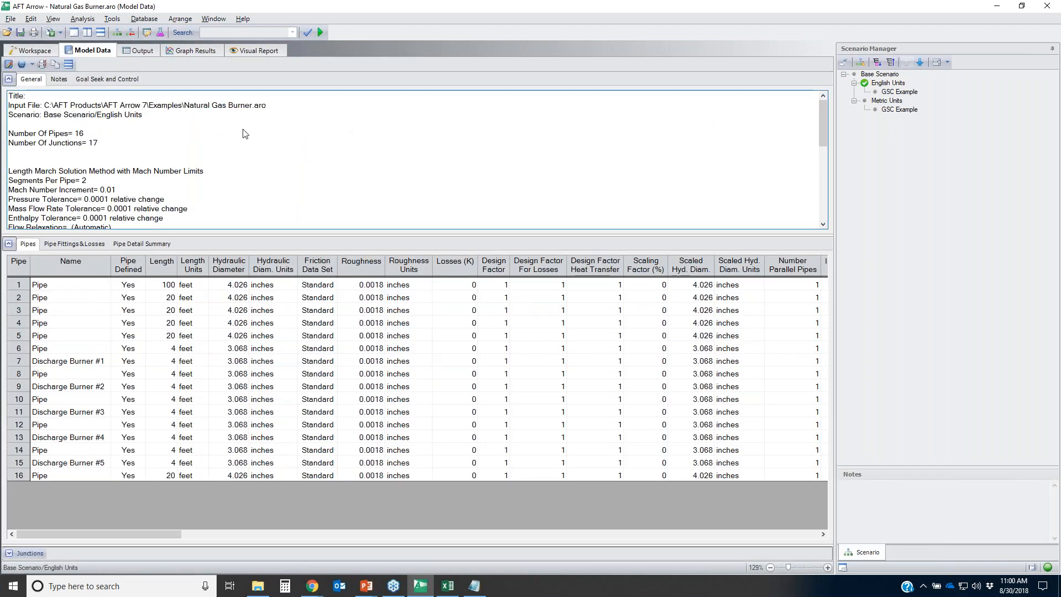
pyautogui.click(20, 51)
pyautogui.moveTo(349, 160); pyautogui.dragTo(215, 91)
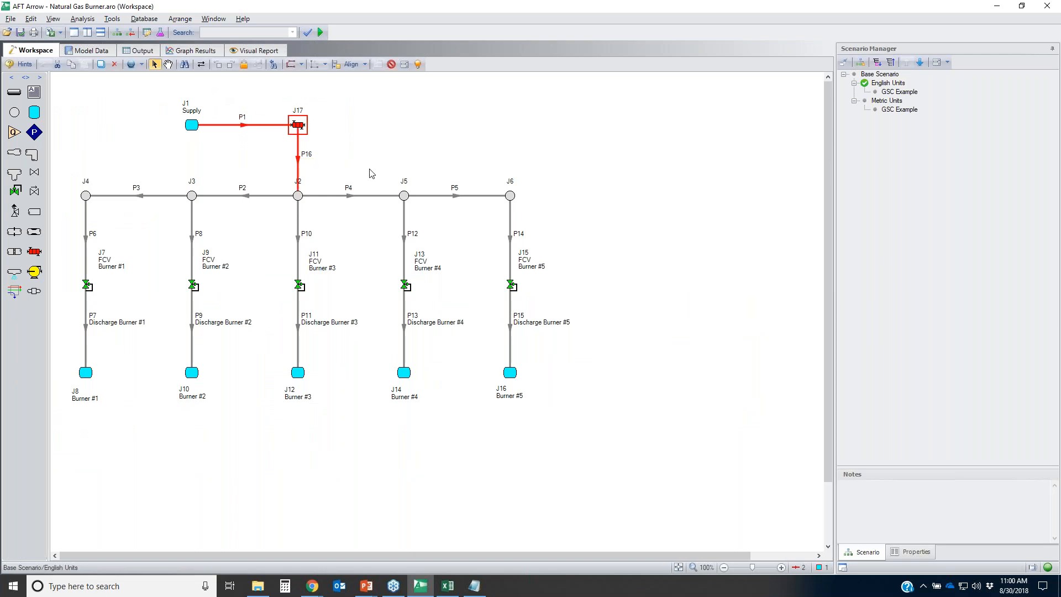
# - Extend the selected flow path with pipes P4, P5, P14 and P15 and junctions J6 and J15, and go to the graph results
pyautogui.keyDown('shift'); pyautogui.click(360, 196); pyautogui.keyUp('shift')
pyautogui.moveTo(579, 348); pyautogui.dragTo(481, 160)
pyautogui.click(196, 51)
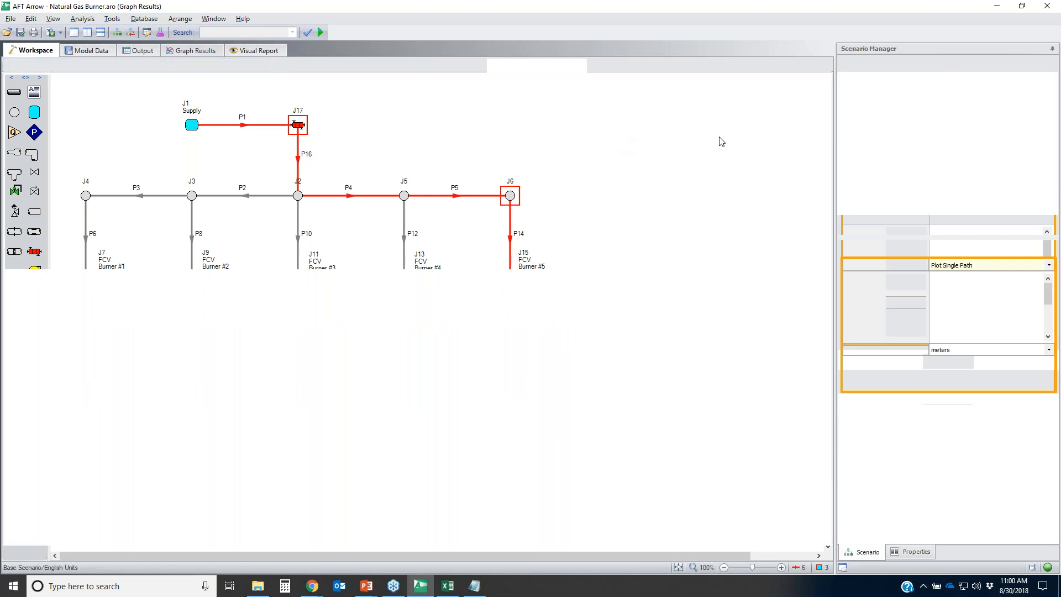
# - Set up the profile graph to plot the single selected path with Pressure Static in psia
pyautogui.click(971, 267)
pyautogui.click(970, 275)
pyautogui.click(966, 385)
pyautogui.click(1035, 386)
pyautogui.click(1036, 385)
pyautogui.click(1036, 386)
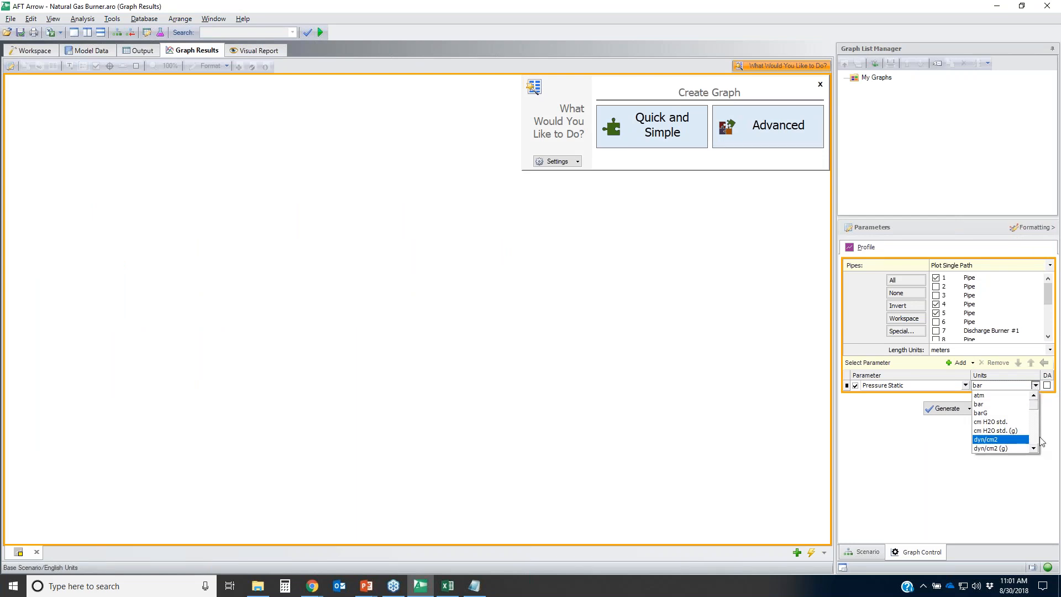
pyautogui.scroll(-5, 1035, 419)
pyautogui.click(992, 448)
# - Add Temperature Static in deg. F as a second profile parameter and generate the graph
pyautogui.click(954, 362)
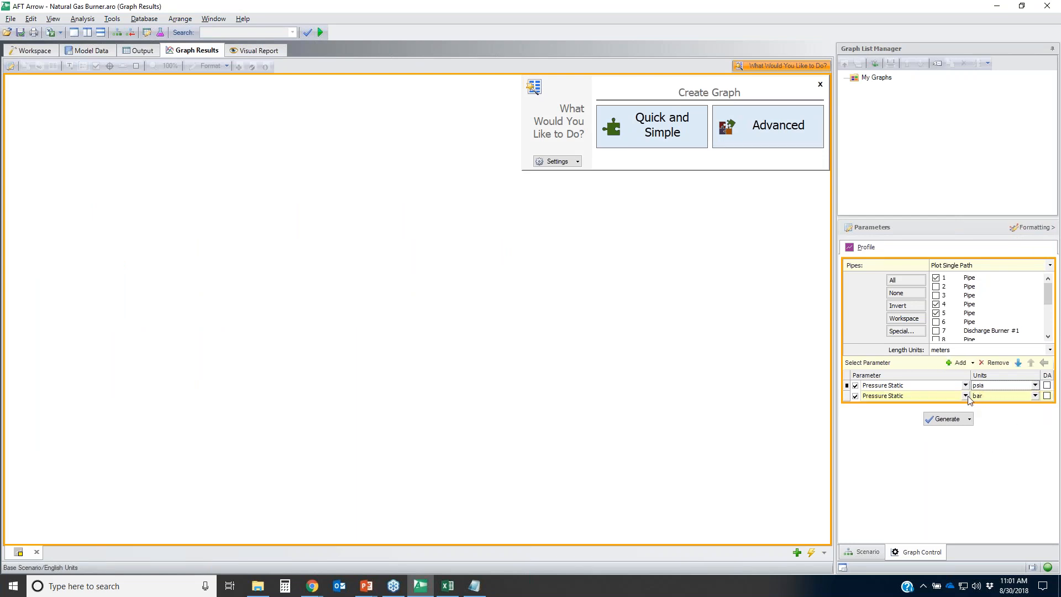
pyautogui.click(965, 395)
pyautogui.scroll(-2, 980, 433)
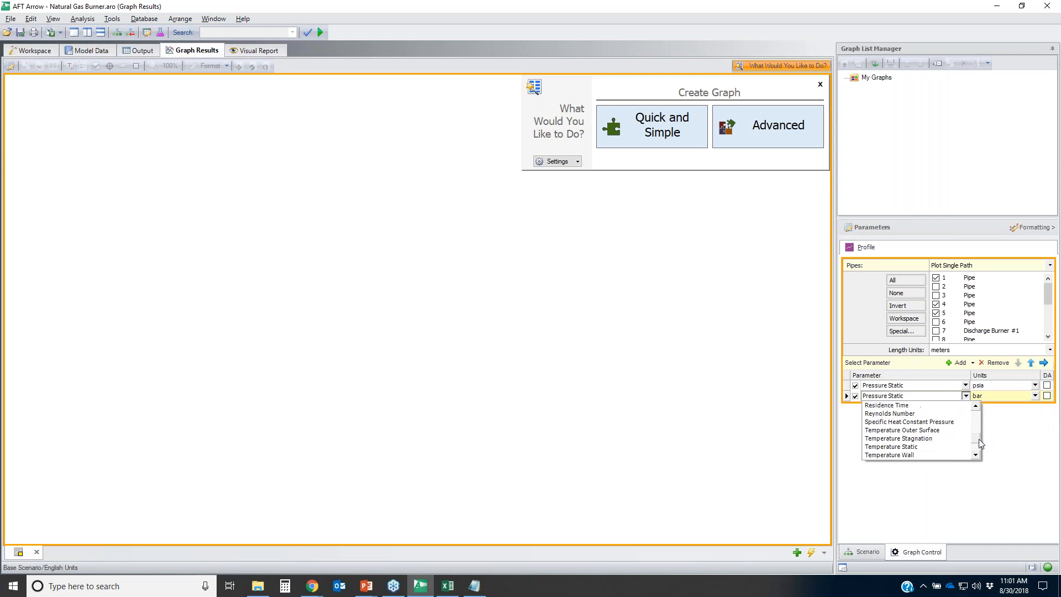
pyautogui.click(884, 438)
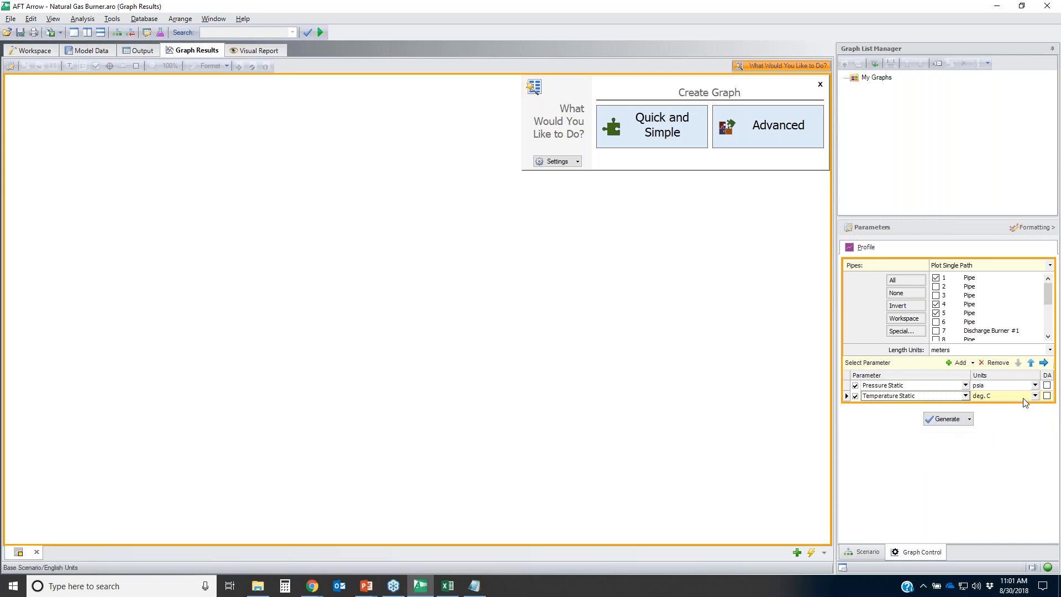
pyautogui.click(1034, 396)
pyautogui.click(1012, 416)
pyautogui.click(964, 419)
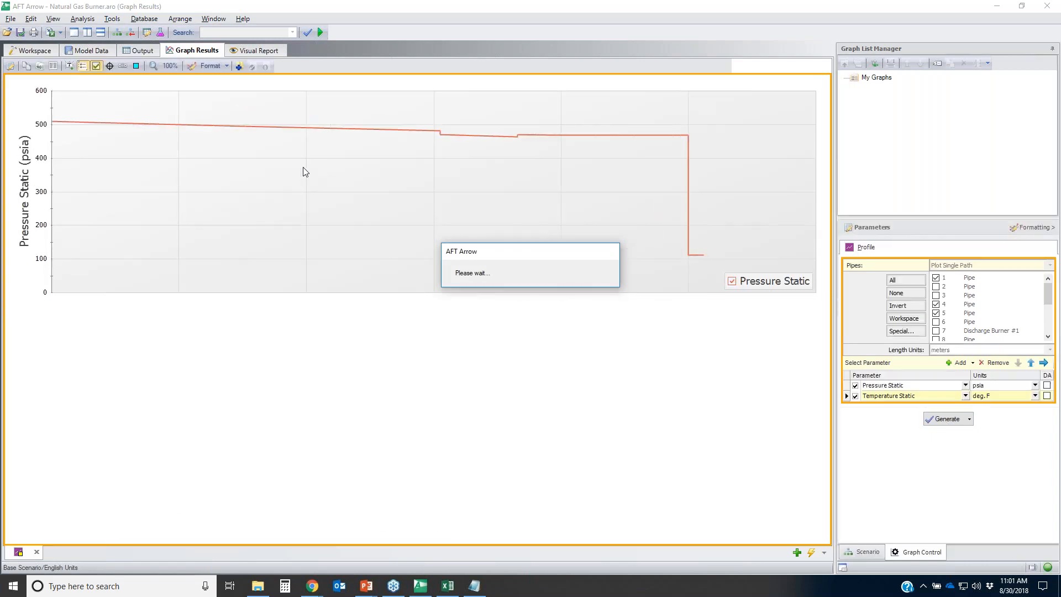
# - Save the generated graph to the graph list as "P&T vs L"
pyautogui.click(238, 66)
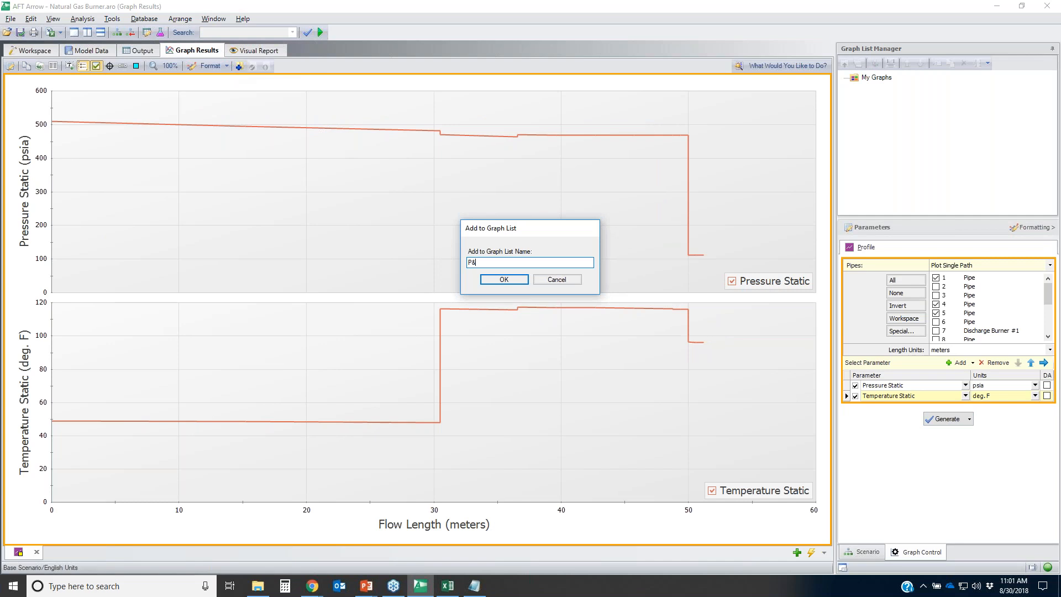
pyautogui.write('P&T vs L')
pyautogui.press('Return')
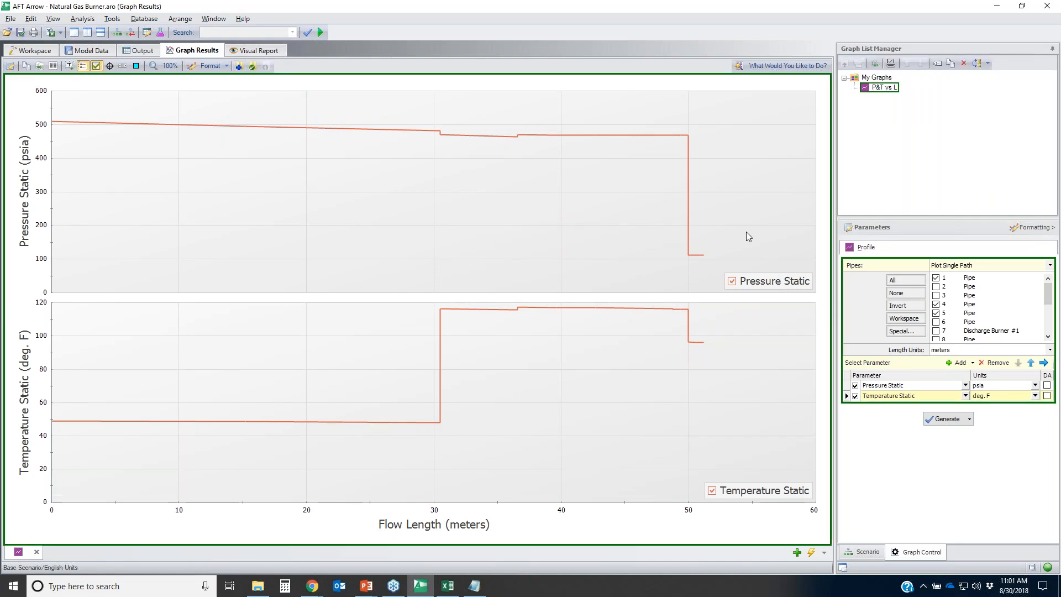
# - Create an Excel export item that writes the Friction Factor of all pipes as a column to Sheet1 starting at A1
pyautogui.click(20, 49)
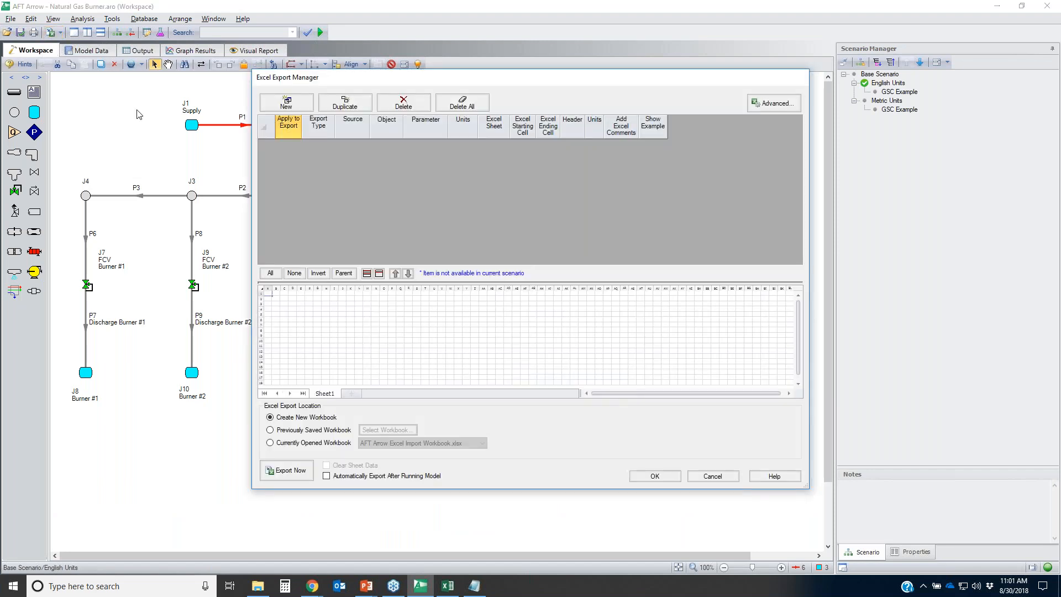
pyautogui.click(287, 104)
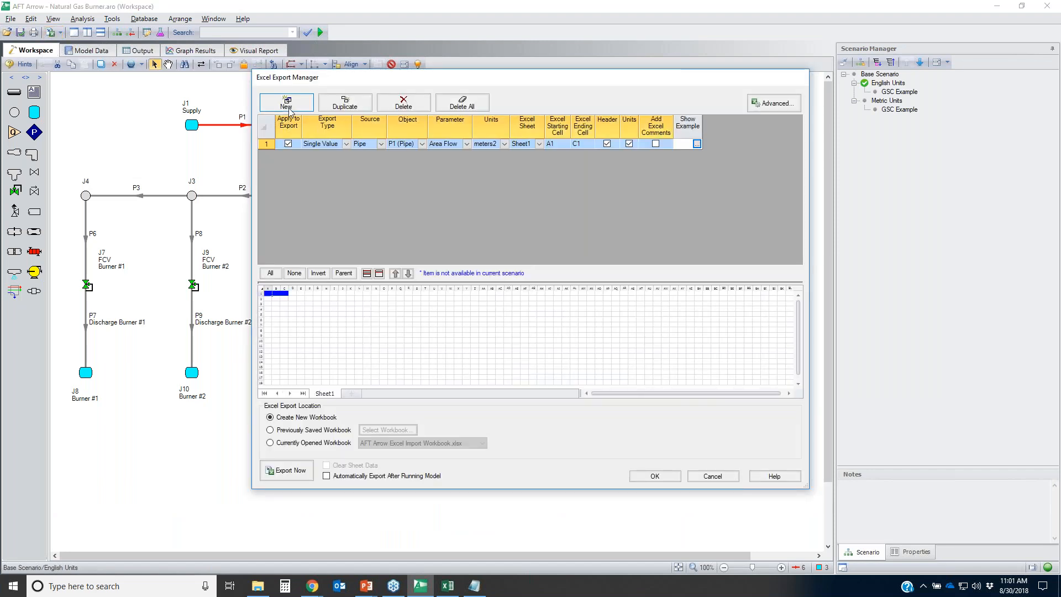
pyautogui.click(346, 143)
pyautogui.click(323, 161)
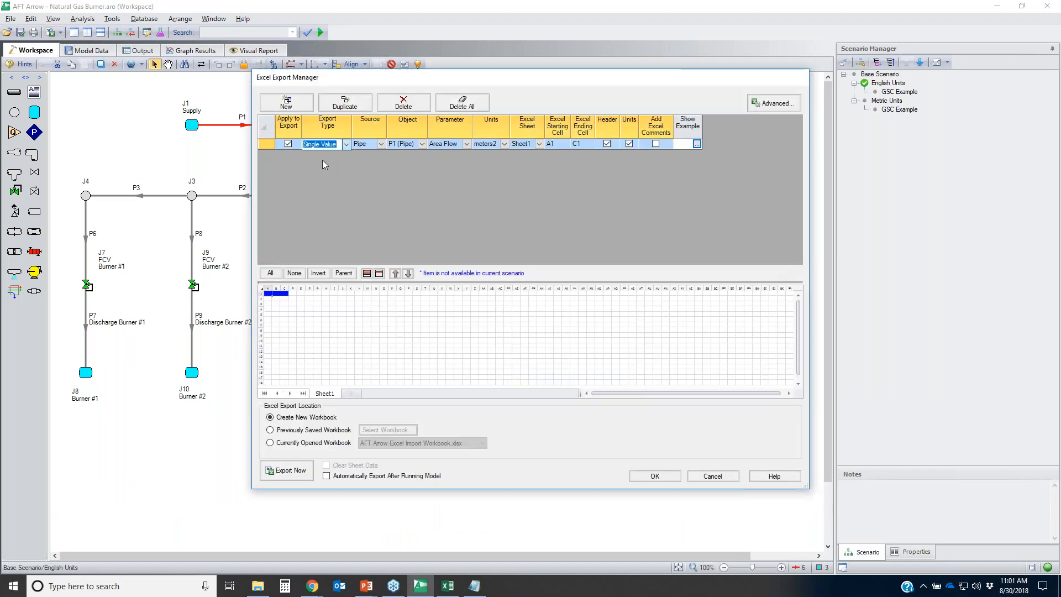
pyautogui.click(368, 145)
pyautogui.click(369, 144)
pyautogui.click(446, 144)
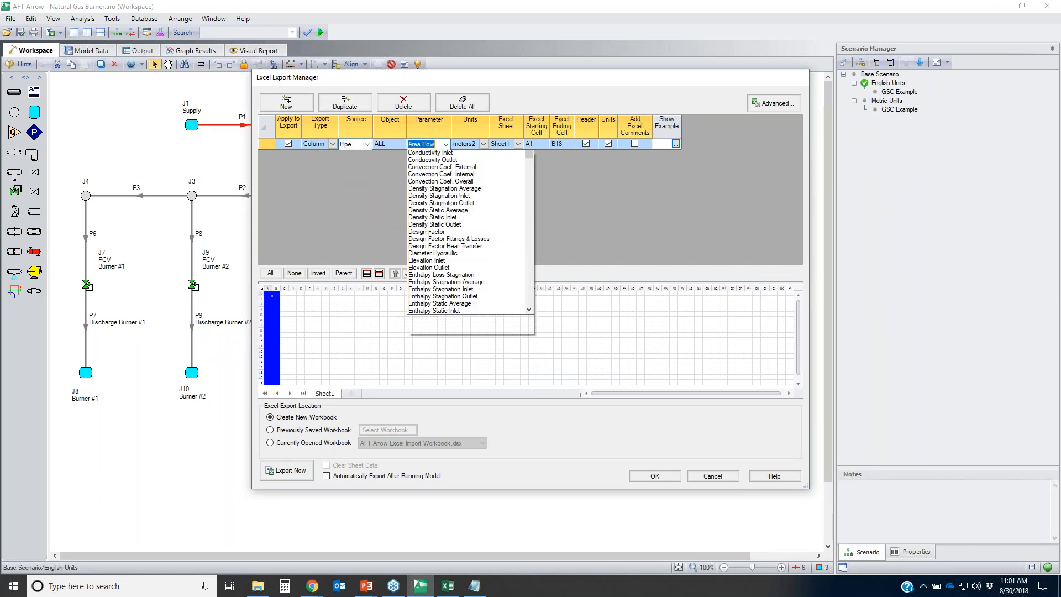
pyautogui.scroll(-5, 521, 291)
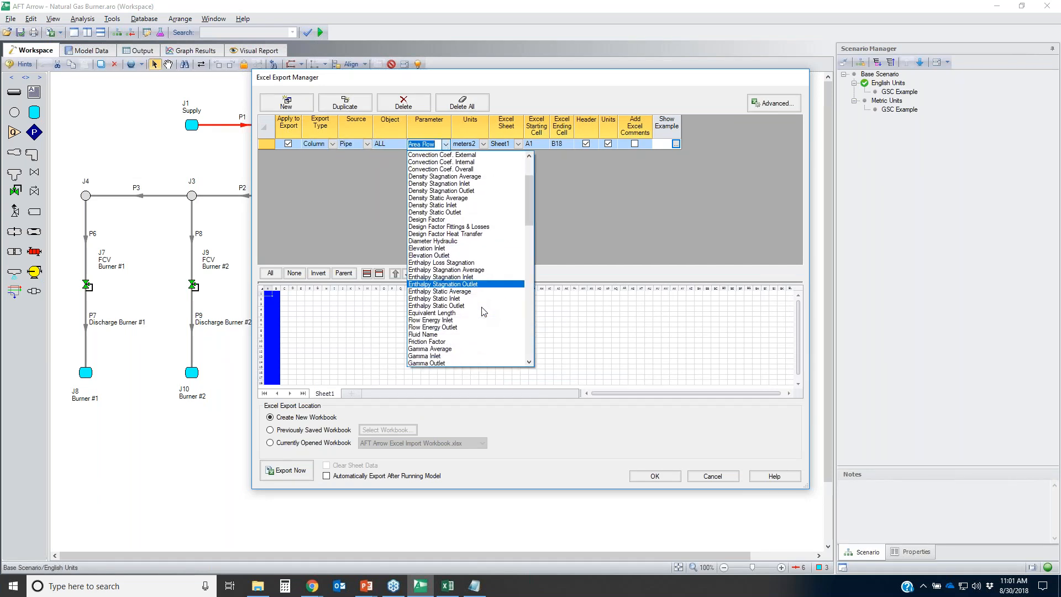
pyautogui.click(481, 310)
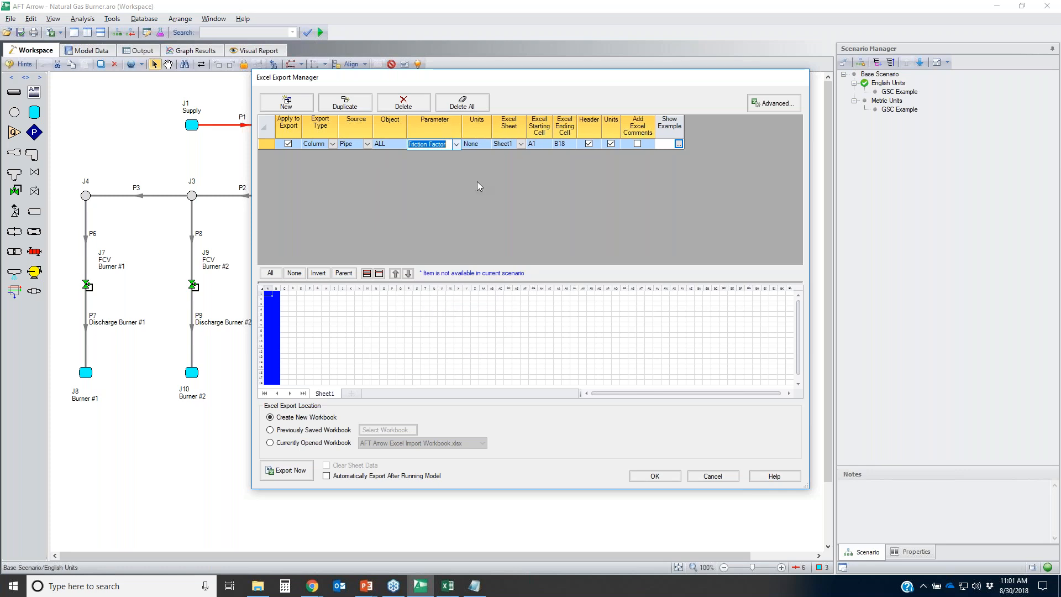
pyautogui.click(532, 144)
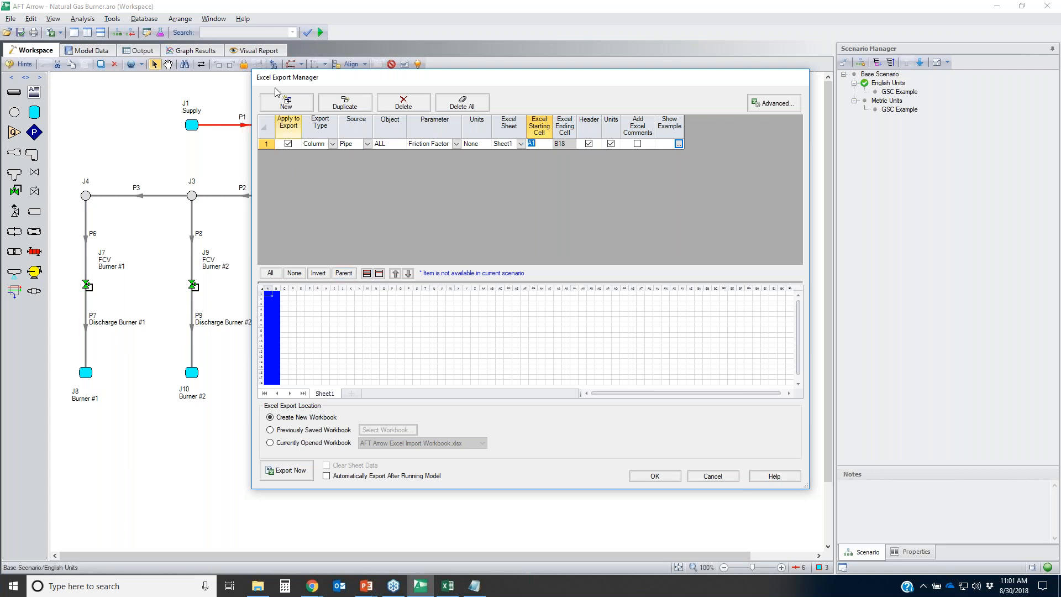
pyautogui.click(654, 476)
# - Review the pipe output parameters and their units in Output Control, and leave without changes
pyautogui.click(146, 32)
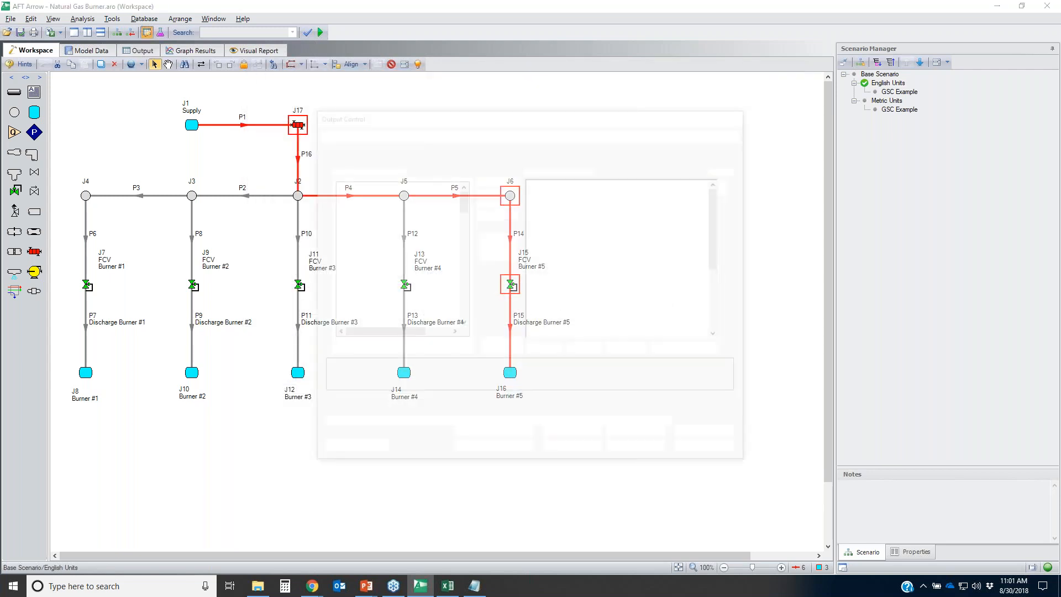
pyautogui.moveTo(525, 193)
pyautogui.mouseDown()
pyautogui.moveTo(707, 257)
pyautogui.moveTo(685, 337)
pyautogui.moveTo(603, 194)
pyautogui.mouseUp()
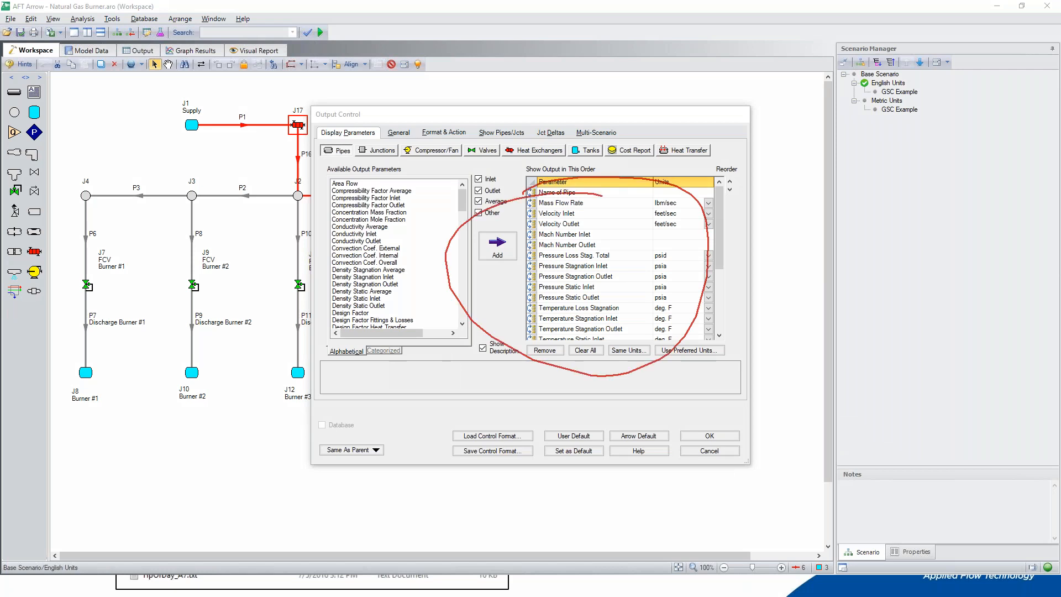
pyautogui.press('Escape')
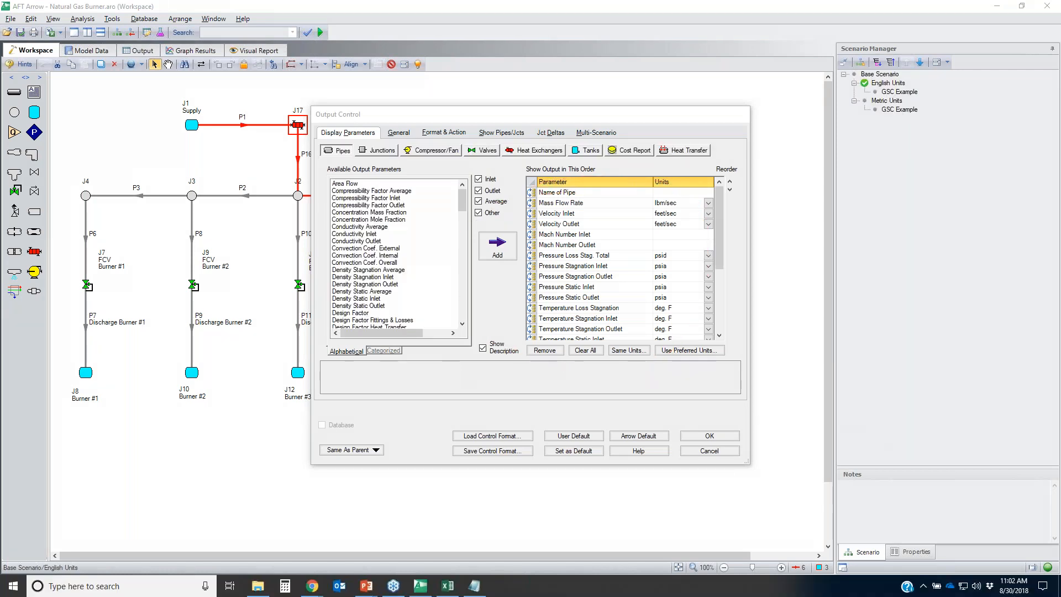
pyautogui.scroll(-4, 707, 287)
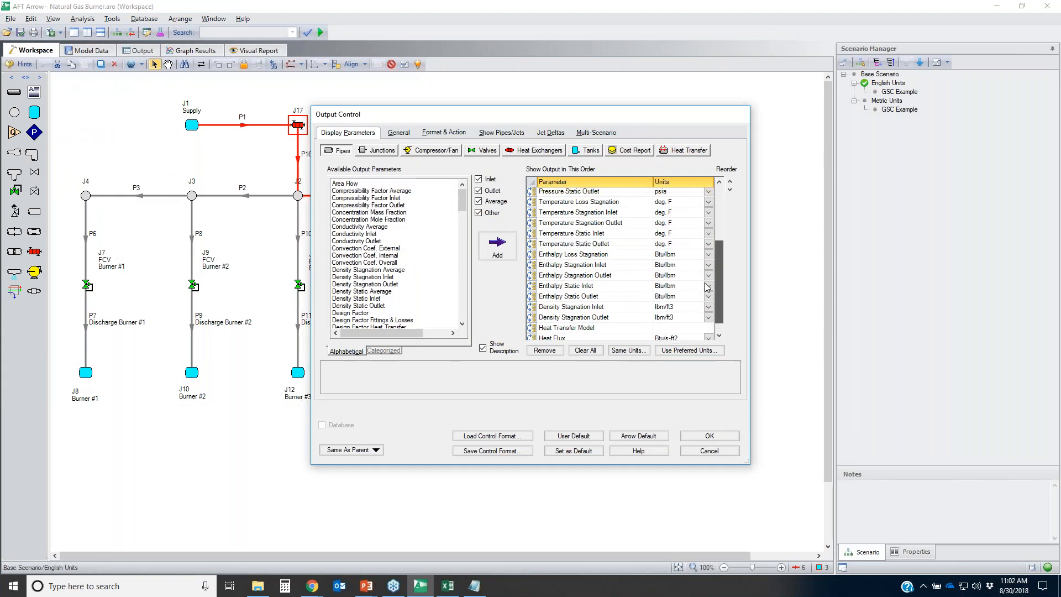
pyautogui.scroll(4, 706, 287)
pyautogui.moveTo(720, 231)
pyautogui.mouseDown()
pyautogui.moveTo(719, 294)
pyautogui.moveTo(714, 239)
pyautogui.mouseUp()
pyautogui.click(709, 450)
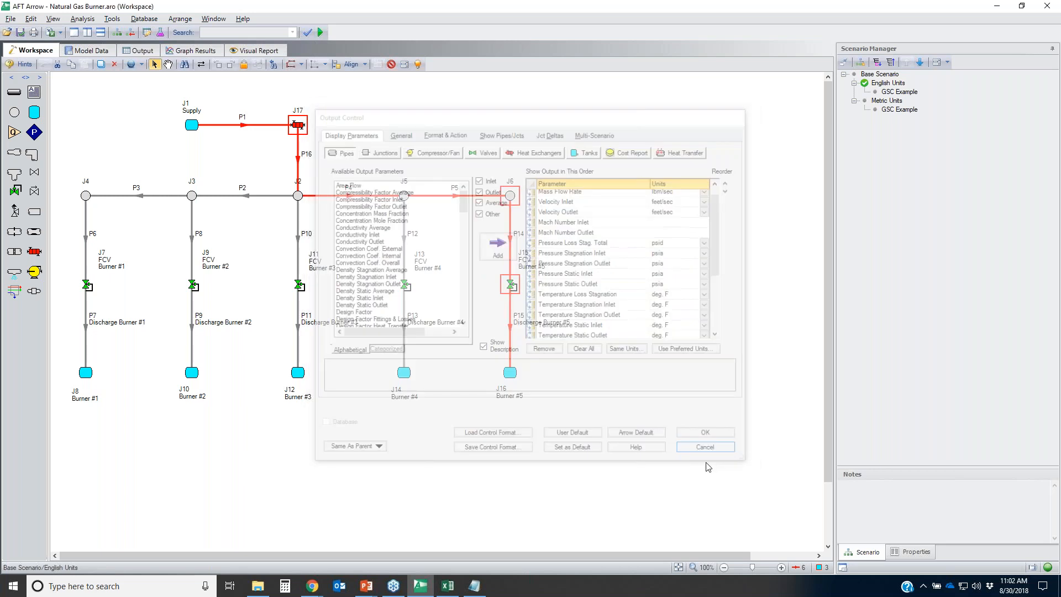
# - Add a second Excel export item: an Enthalpy Loss Stagnation column for all pipes, starting at cell C1
pyautogui.click(60, 33)
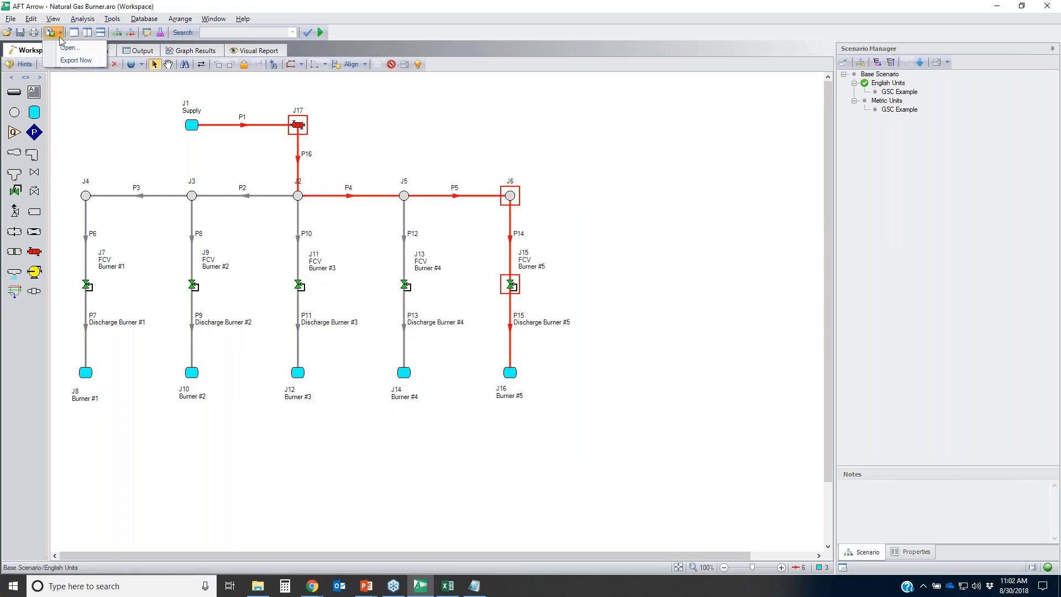
pyautogui.click(65, 48)
pyautogui.click(286, 102)
pyautogui.click(342, 154)
pyautogui.click(348, 171)
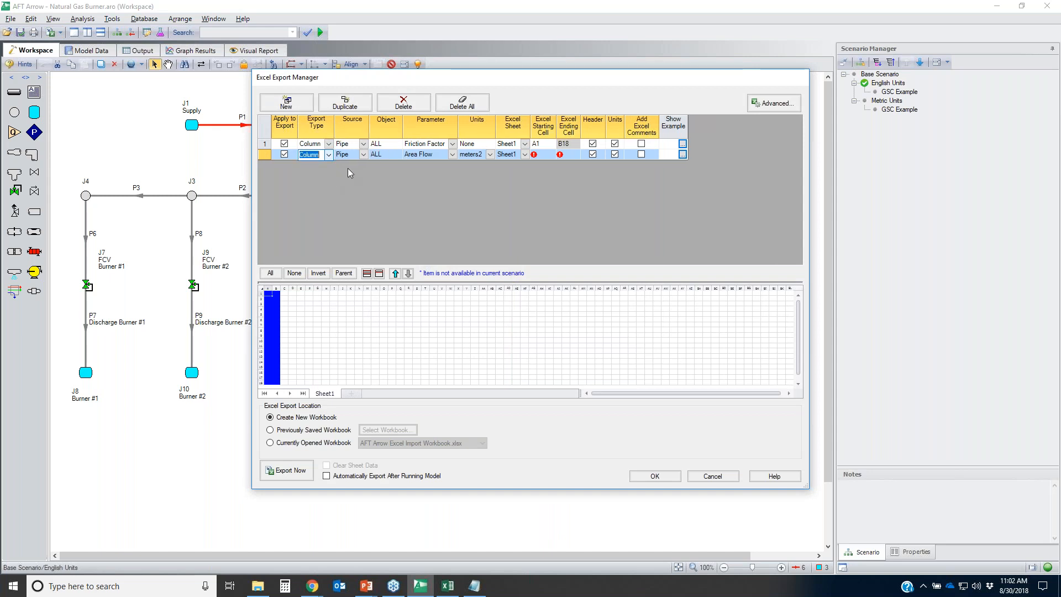
pyautogui.click(452, 155)
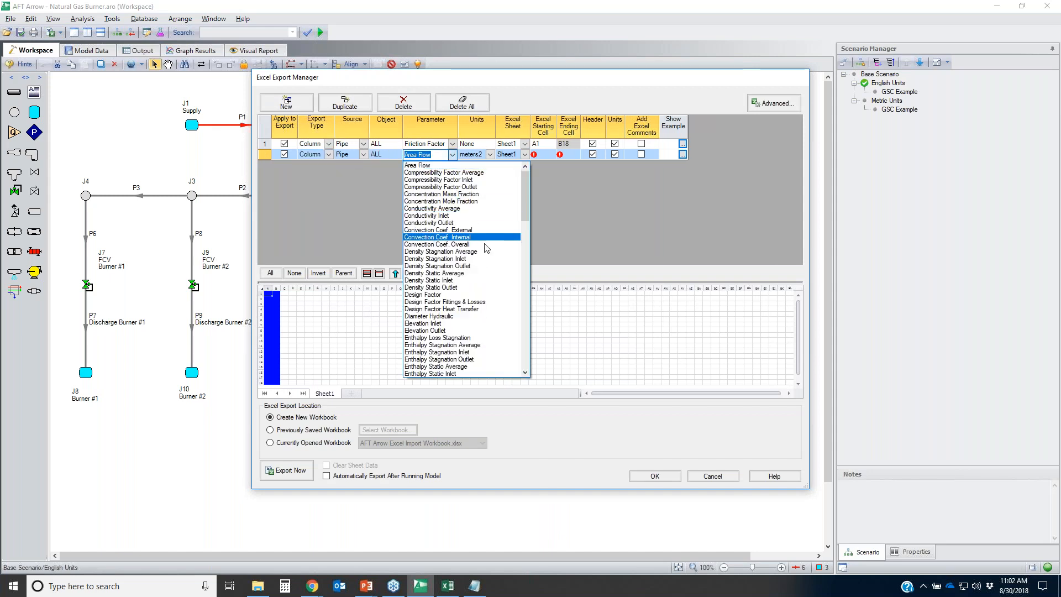
pyautogui.click(436, 337)
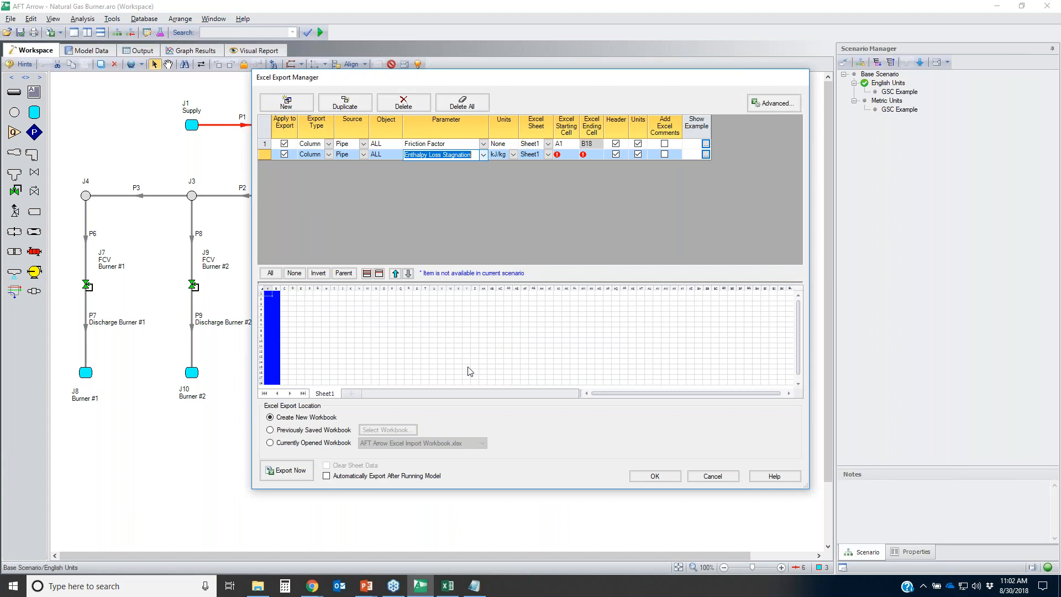
pyautogui.click(565, 154)
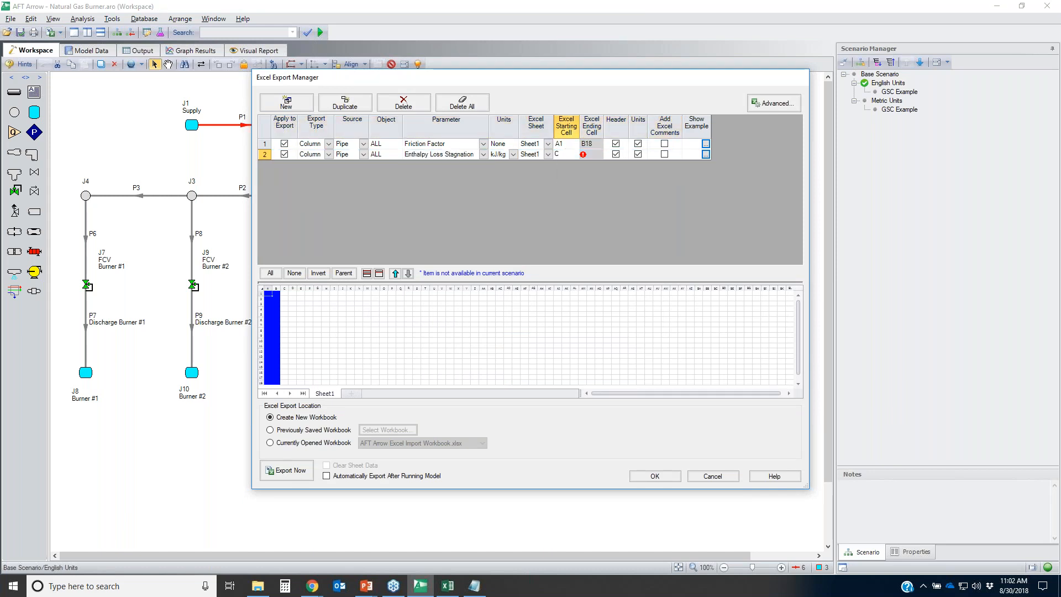
pyautogui.write('C1')
pyautogui.press('Tab')
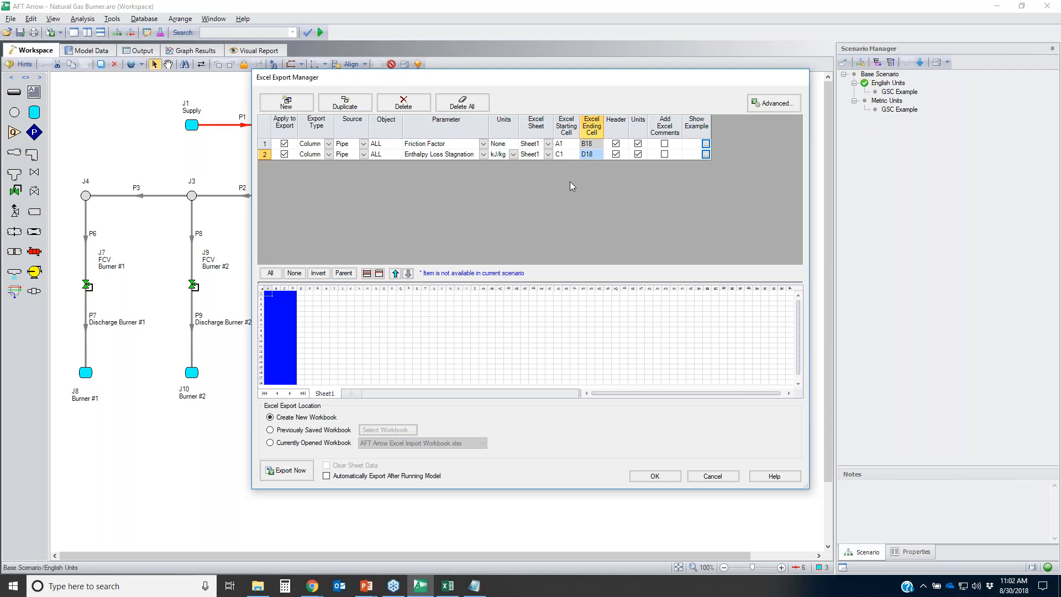
# - Add a third Excel export item: the full Valve Summary table, starting at cell F1
pyautogui.click(286, 103)
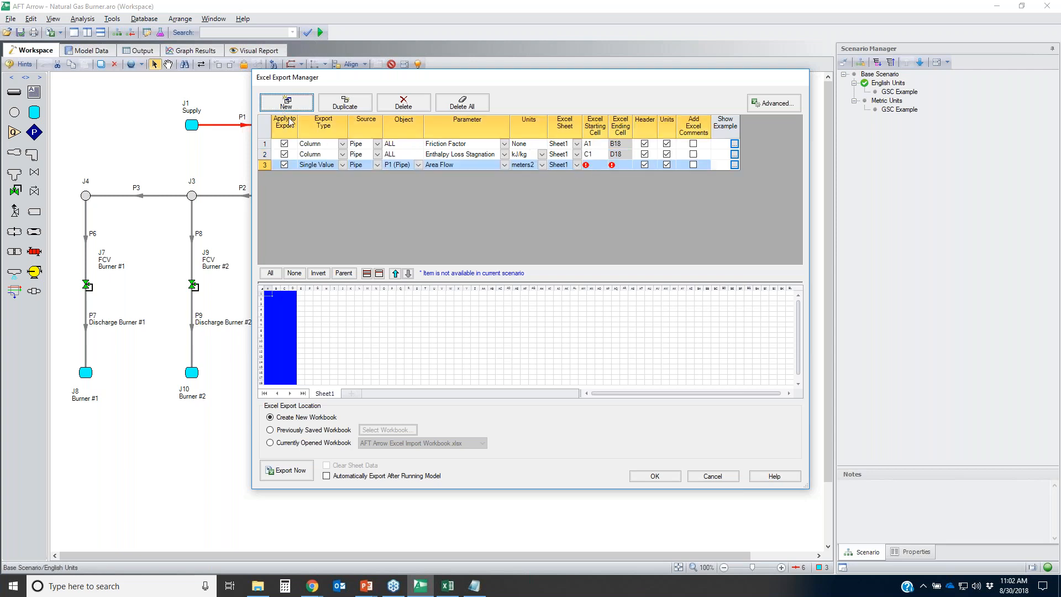
pyautogui.click(343, 164)
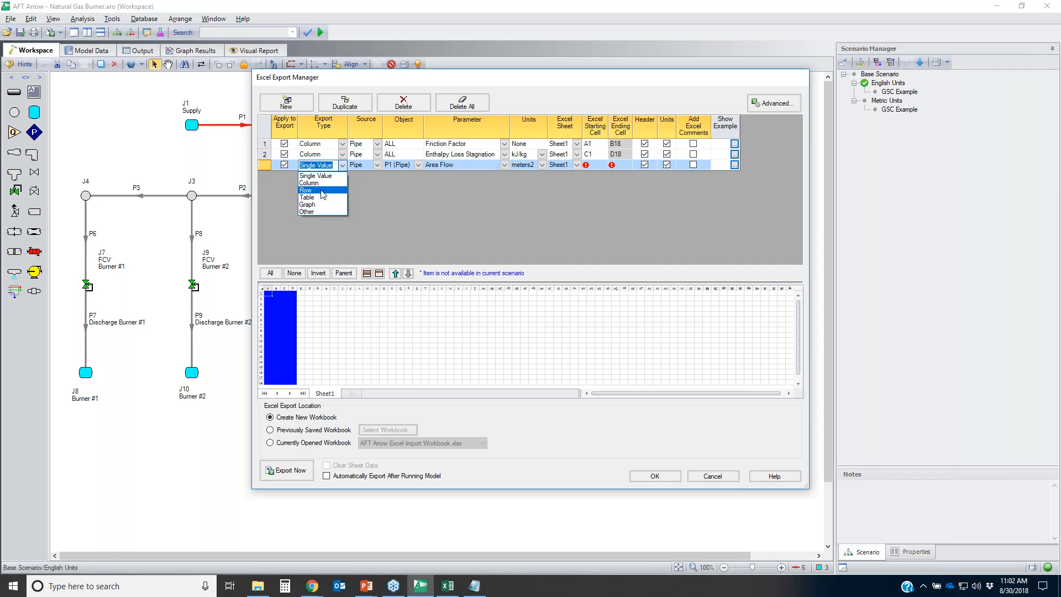
pyautogui.click(319, 202)
pyautogui.click(363, 164)
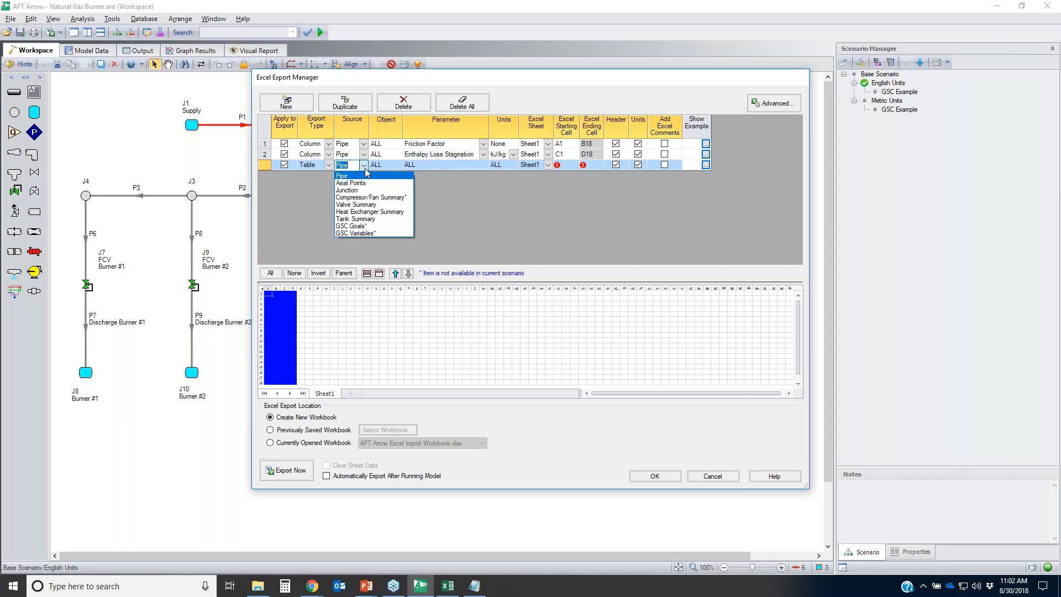
pyautogui.click(371, 205)
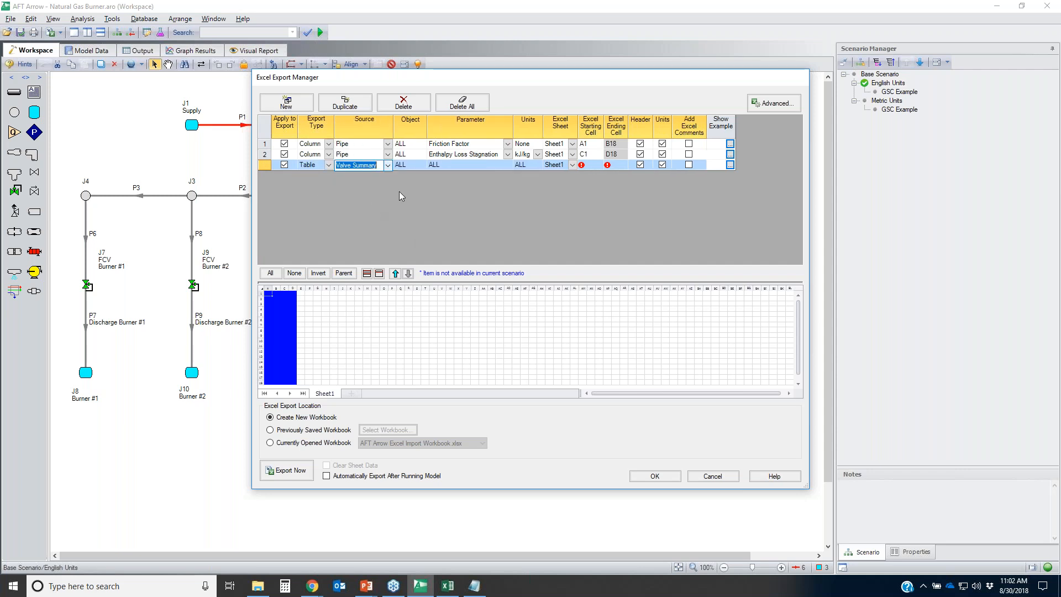
pyautogui.click(470, 165)
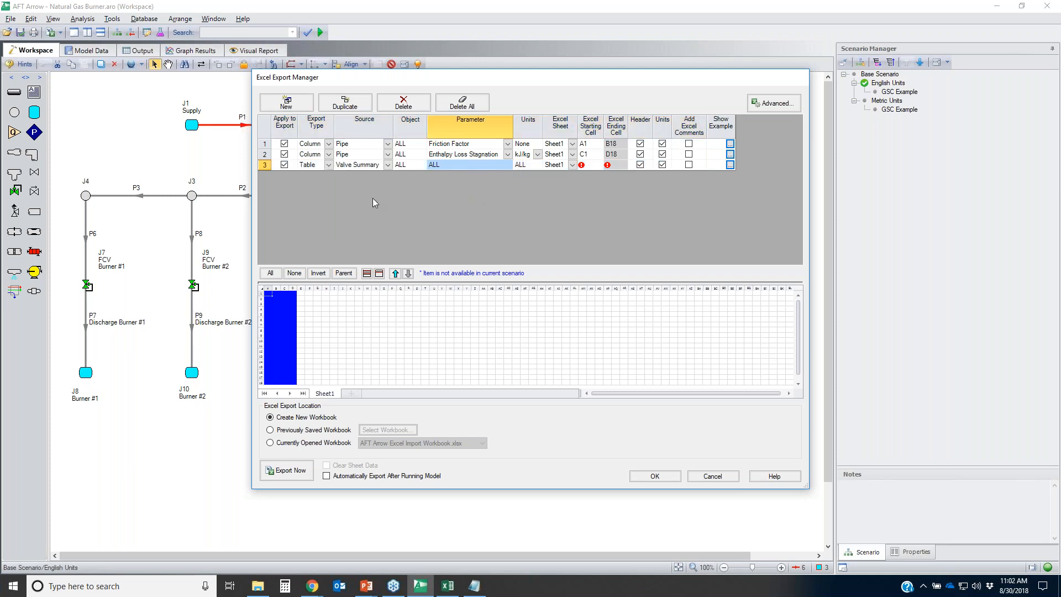
pyautogui.click(600, 165)
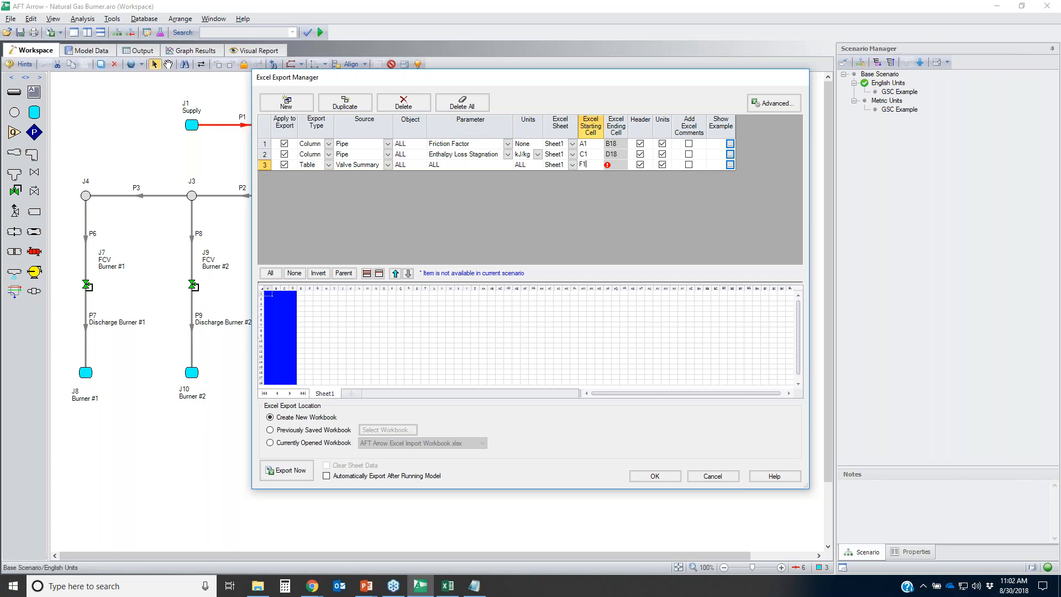
pyautogui.write('F1')
pyautogui.press('Tab')
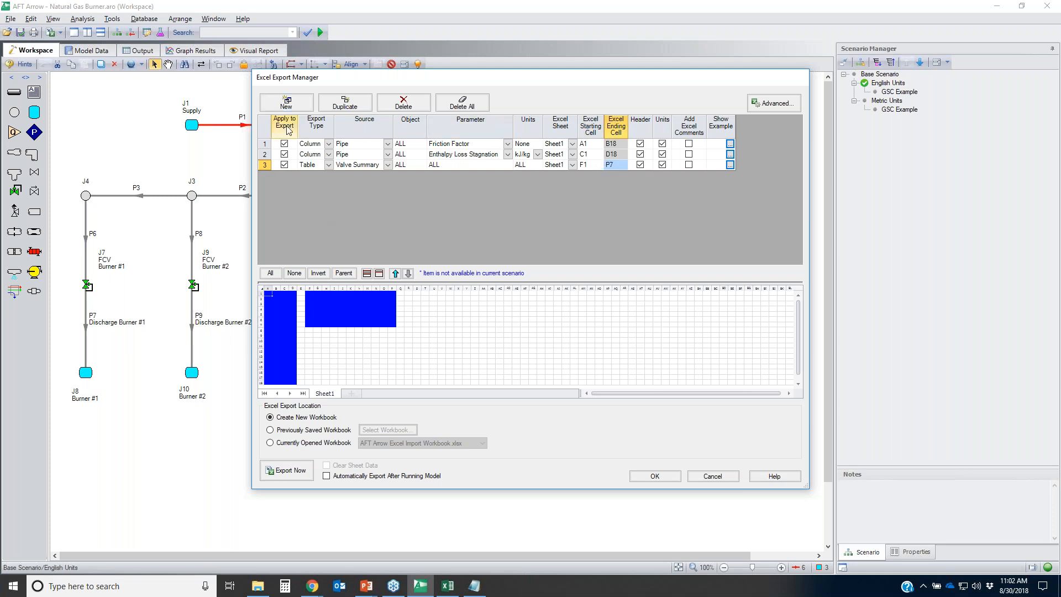
# - Add a fourth Excel export item: the Profile graph P&T vs L on Sheet1 starting at cell F15, and accept the export setup
pyautogui.click(291, 103)
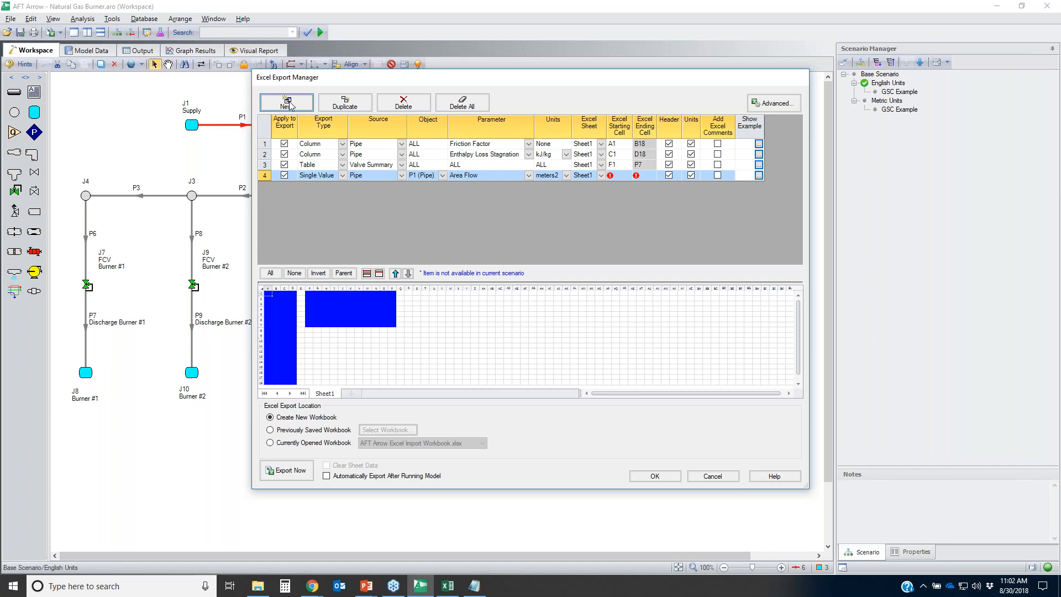
pyautogui.click(343, 176)
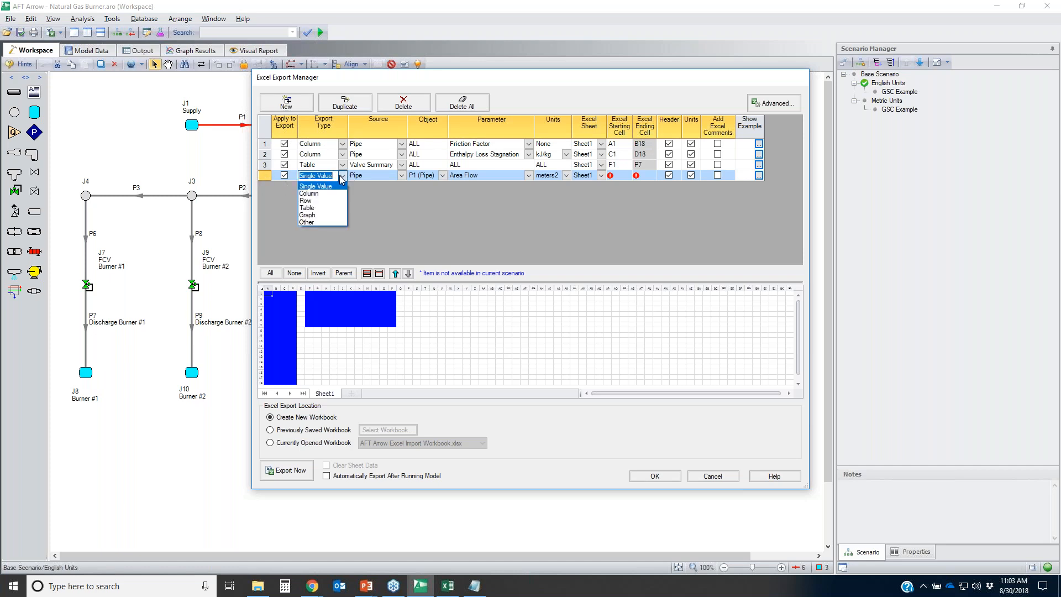
pyautogui.click(320, 215)
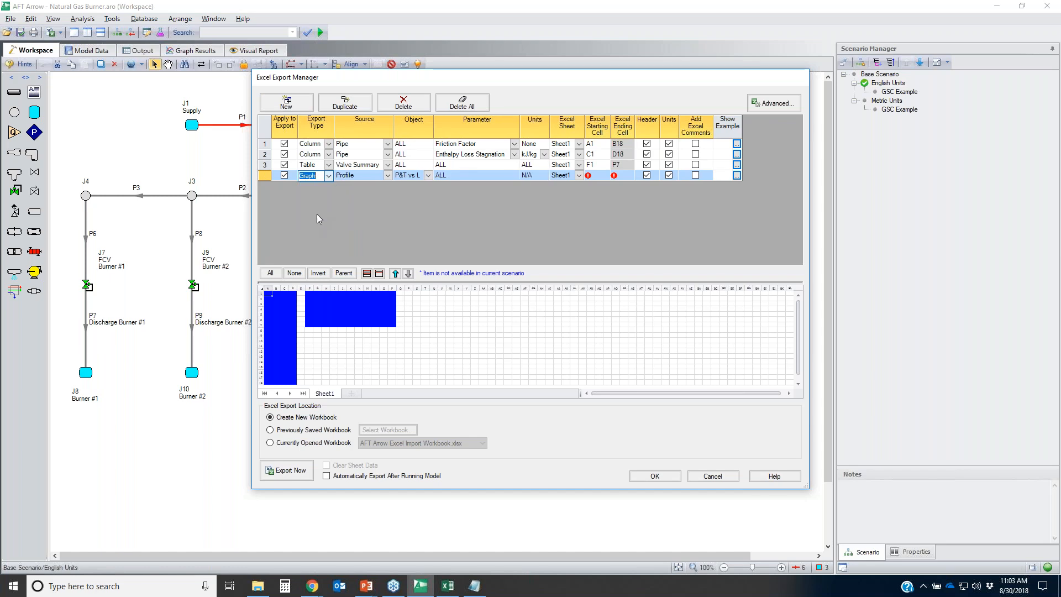
pyautogui.click(387, 176)
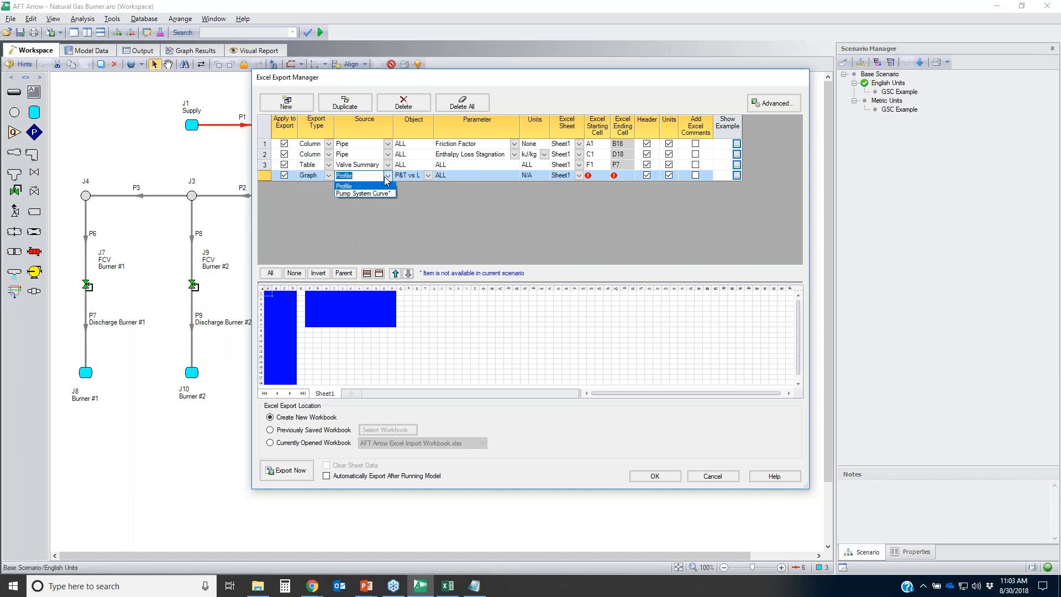
pyautogui.click(427, 190)
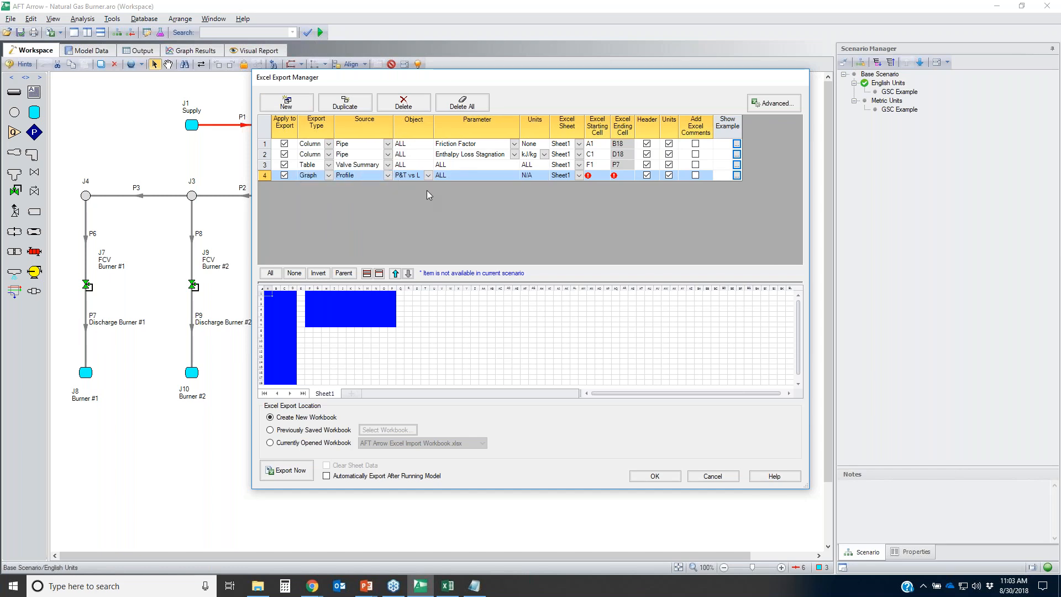
pyautogui.click(598, 176)
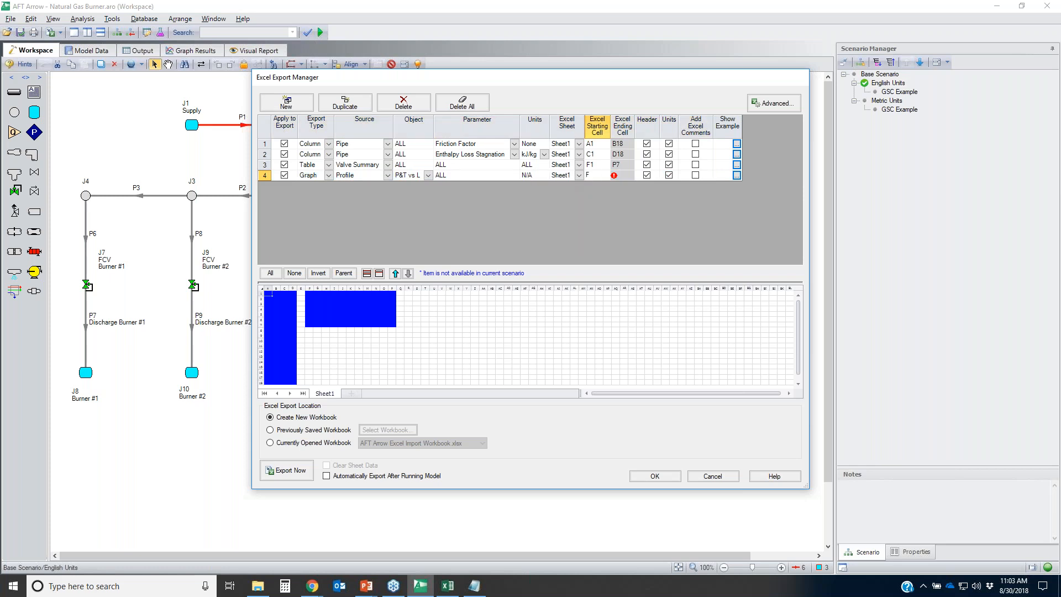
pyautogui.press('Tab')
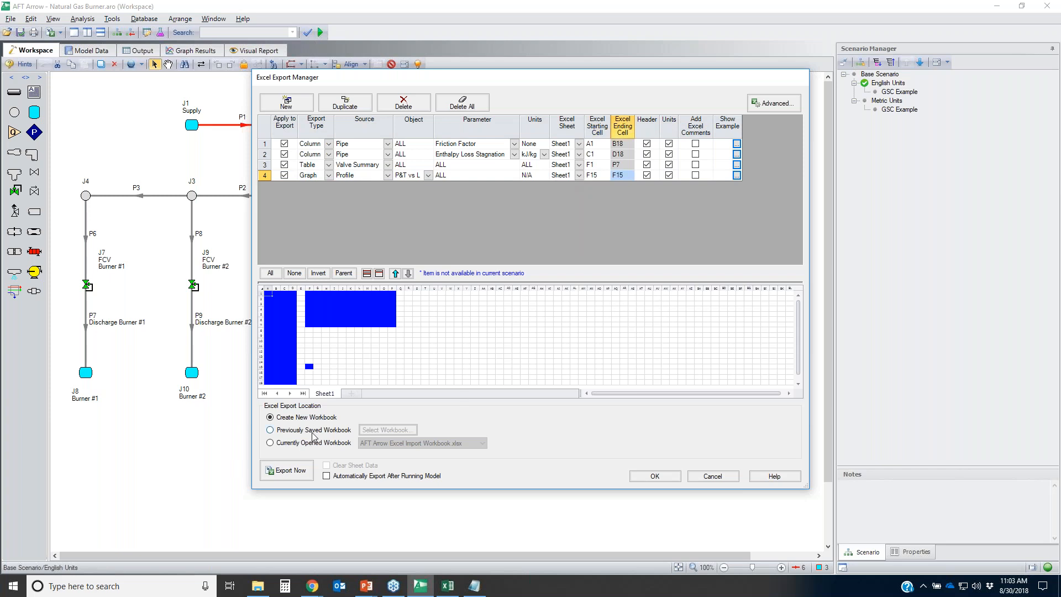
pyautogui.click(655, 477)
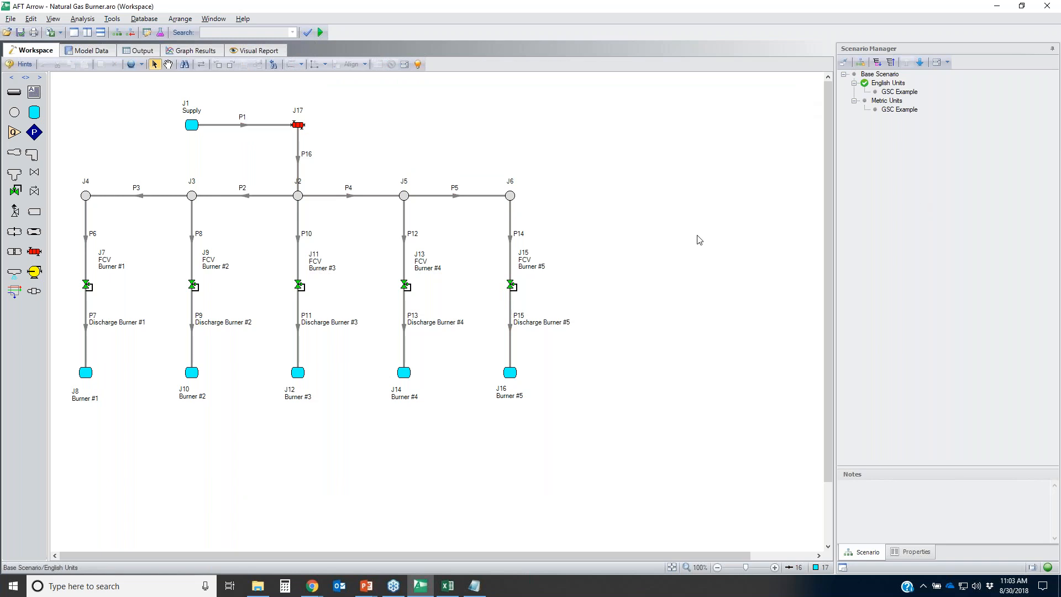
# - Run the Natural Gas Burner model and export its results to a new Excel workbook
pyautogui.click(321, 32)
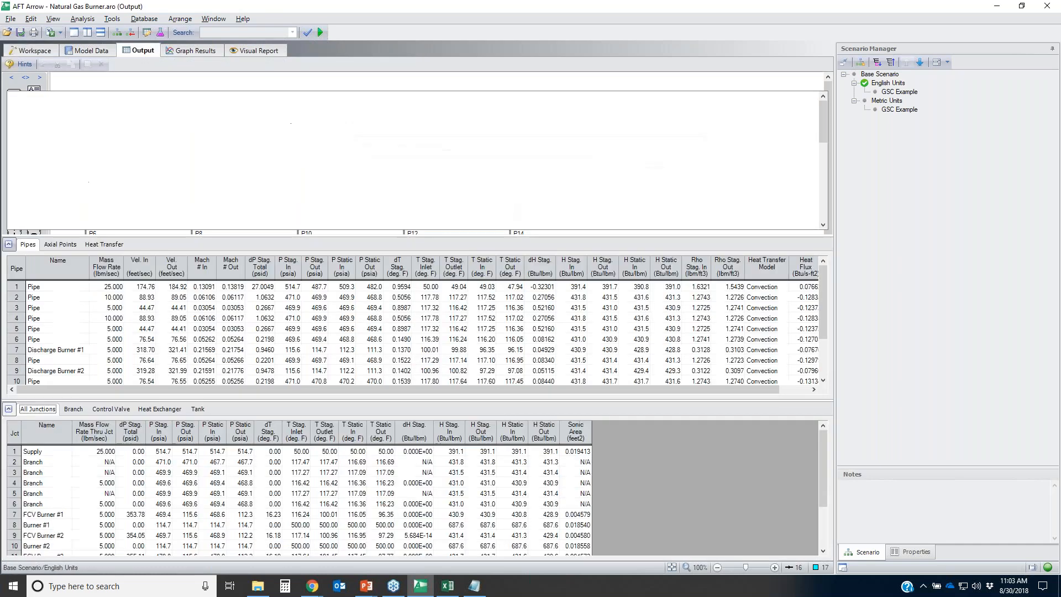
pyautogui.click(61, 34)
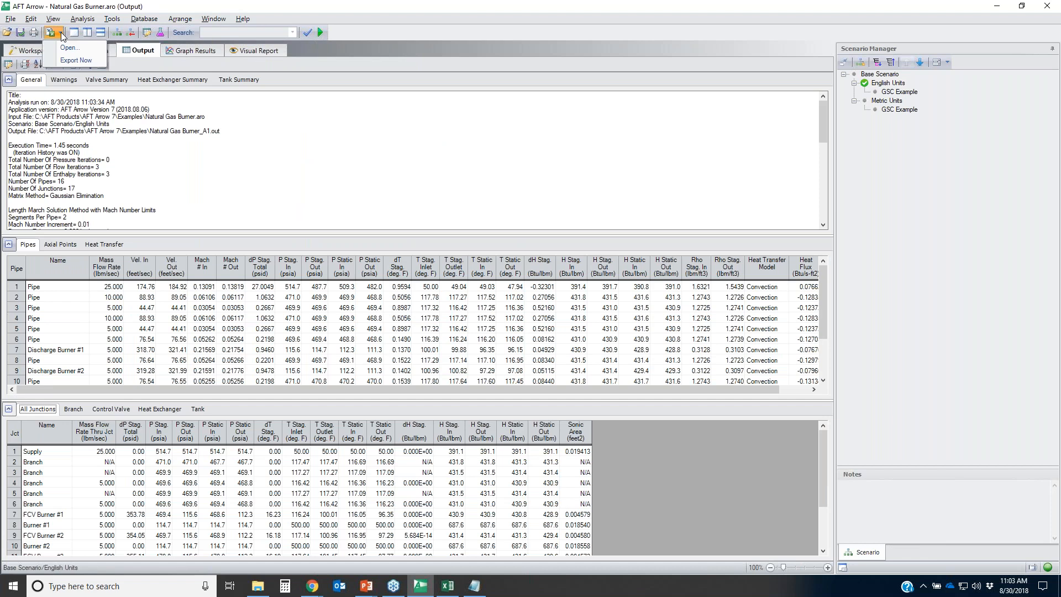
pyautogui.click(71, 62)
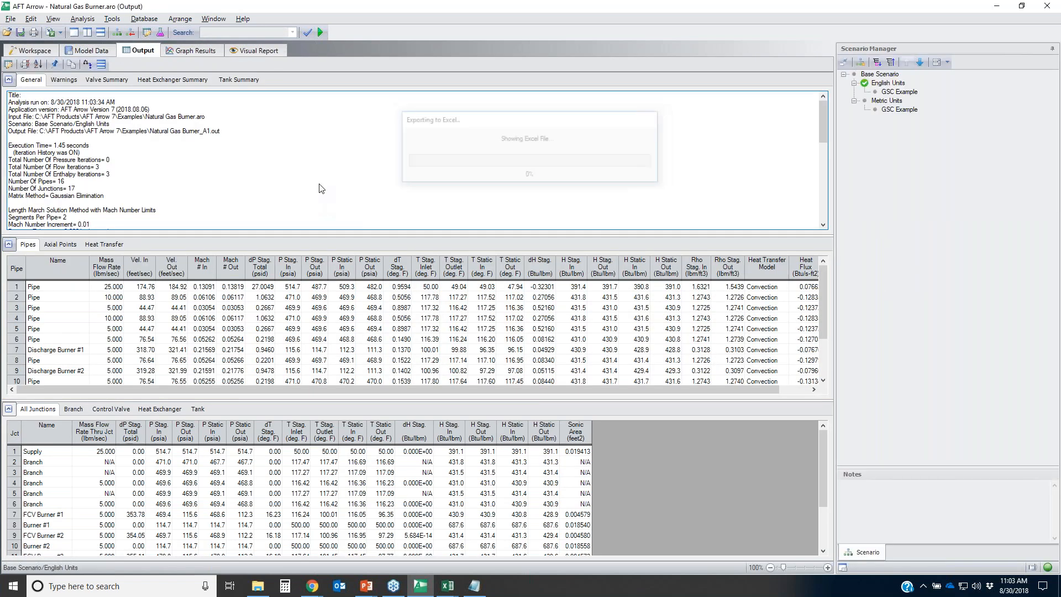
# - Switch to the exported workbook in Excel and fit columns A to H of the Export Guide sheet to their contents
pyautogui.click(452, 587)
pyautogui.click(506, 533)
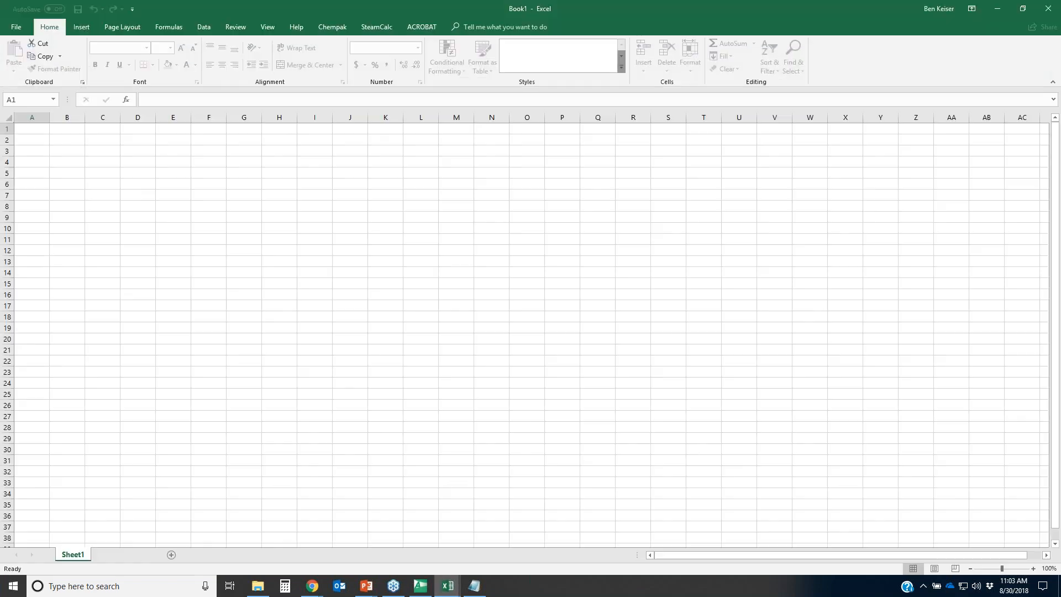
pyautogui.moveTo(26, 119); pyautogui.dragTo(279, 117)
pyautogui.doubleClick(261, 117)
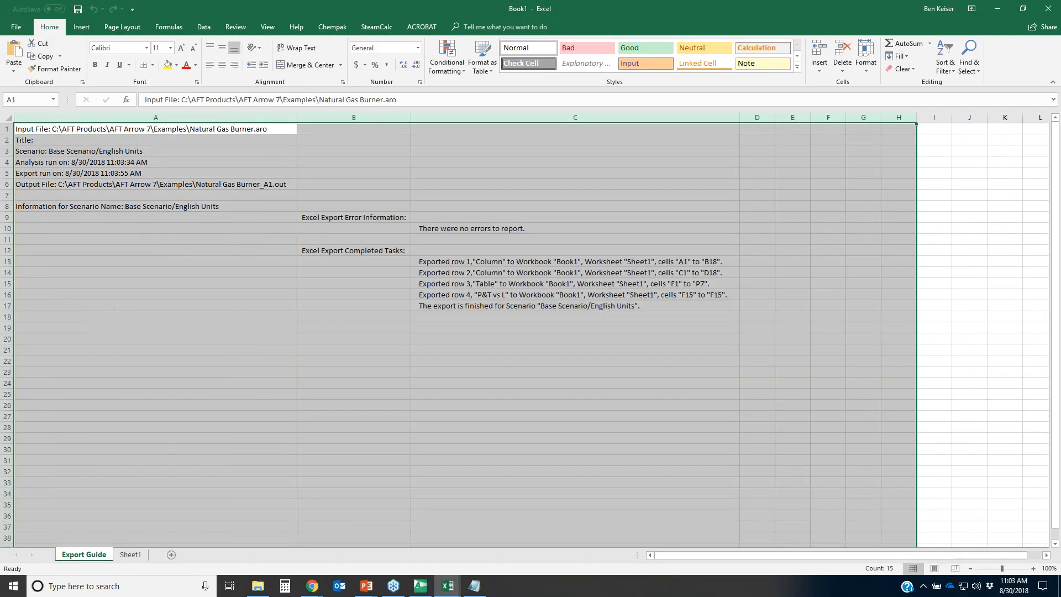
pyautogui.click(235, 415)
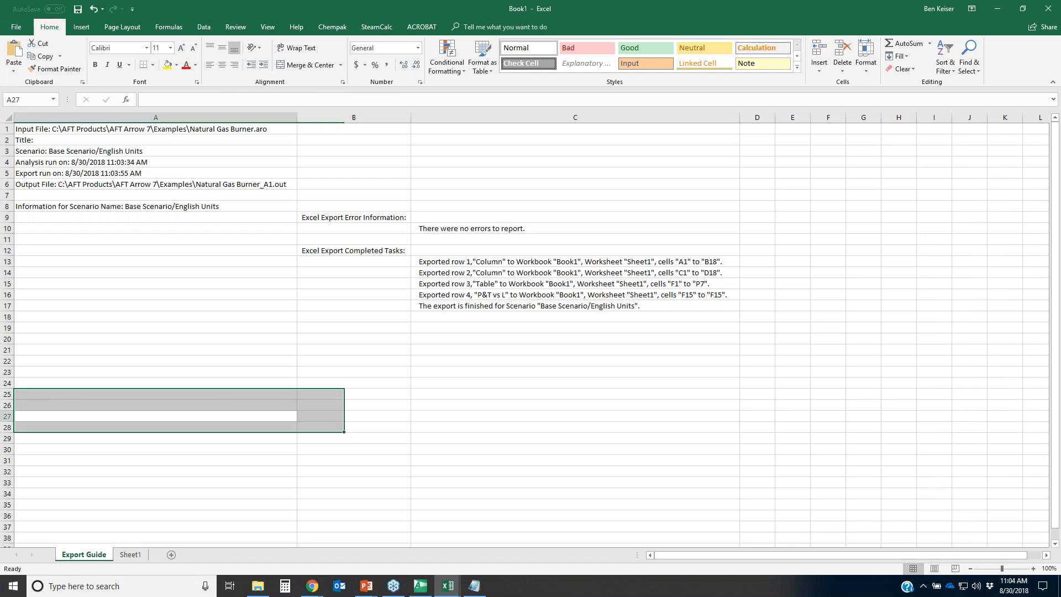
# - Fit columns A to P of Sheet1 to their contents
pyautogui.click(131, 554)
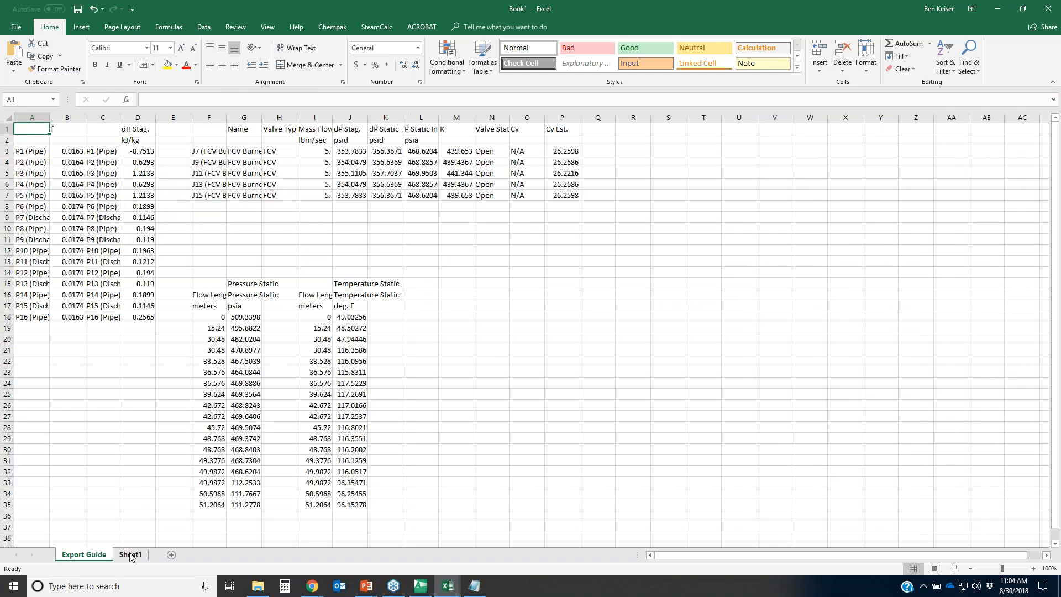
pyautogui.moveTo(32, 117); pyautogui.dragTo(566, 115)
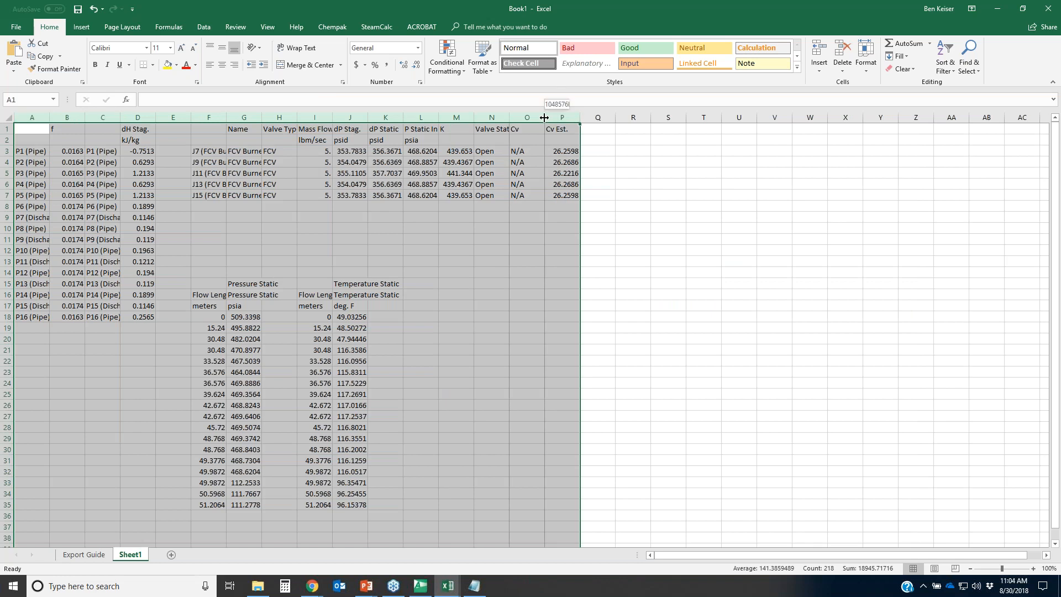
pyautogui.doubleClick(543, 117)
pyautogui.click(611, 275)
# - Examine the exported enthalpy loss column, valve summary table, and pressure and temperature profile data on Sheet1
pyautogui.moveTo(80, 117); pyautogui.dragTo(125, 173)
pyautogui.moveTo(171, 117); pyautogui.dragTo(238, 119)
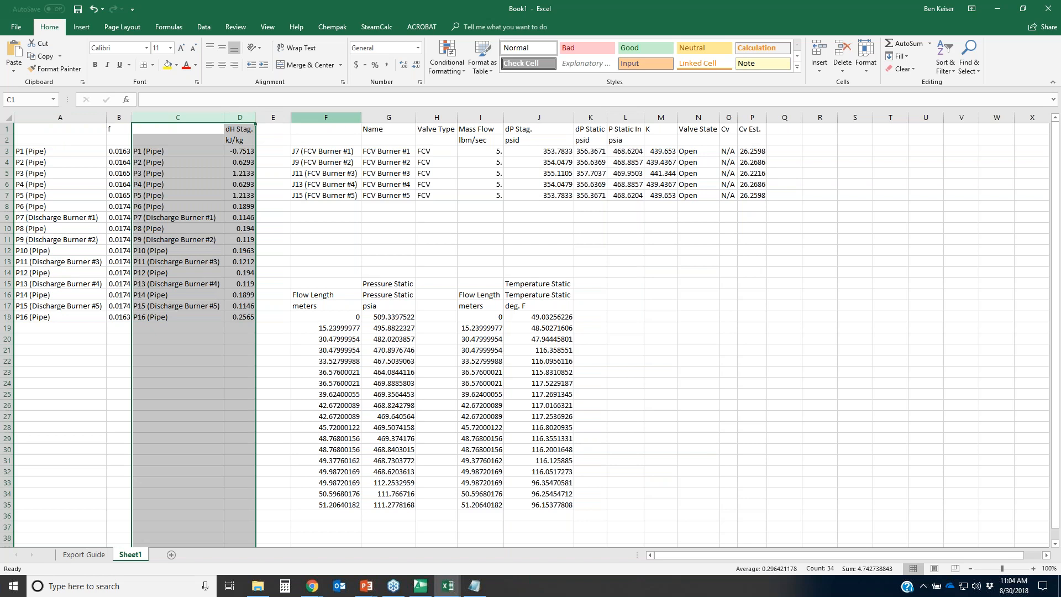
pyautogui.moveTo(343, 118); pyautogui.dragTo(747, 130)
pyautogui.click(480, 151)
pyautogui.moveTo(481, 151); pyautogui.dragTo(441, 137)
pyautogui.moveTo(337, 129); pyautogui.dragTo(786, 197)
pyautogui.moveTo(315, 271); pyautogui.dragTo(508, 499)
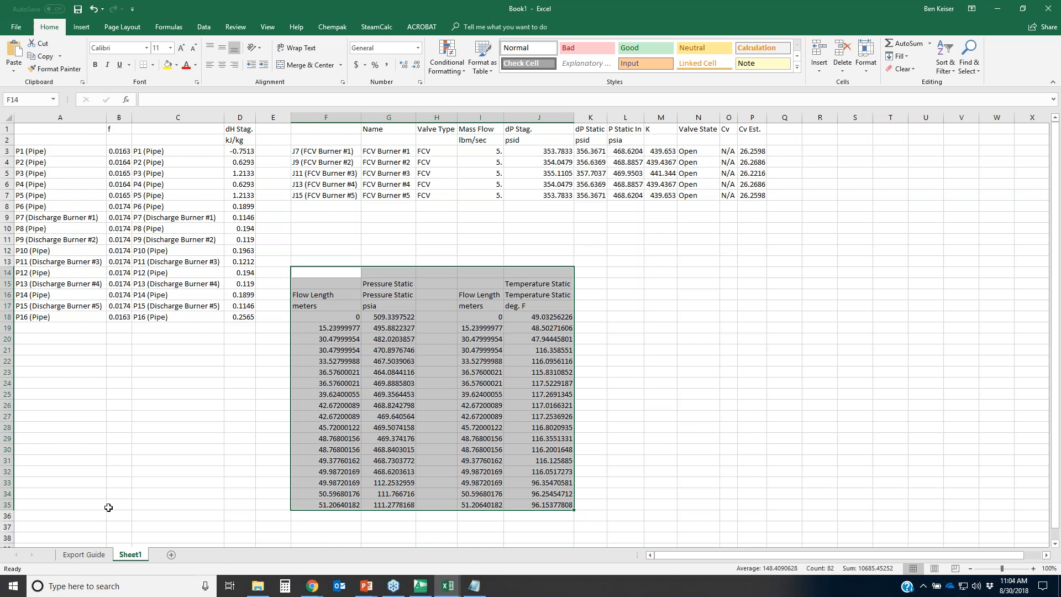
pyautogui.click(667, 419)
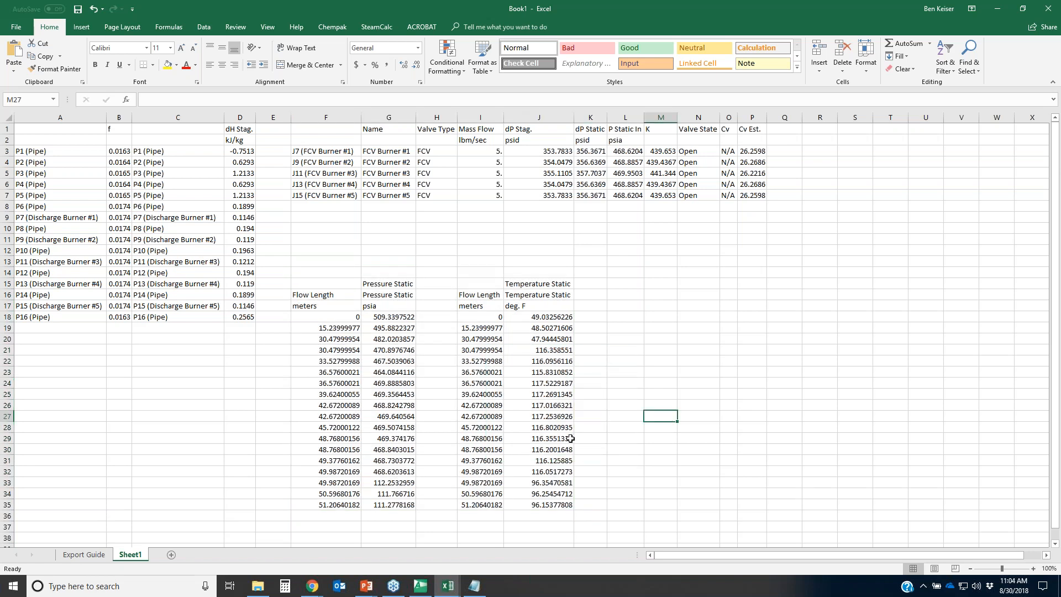
# - Switch to Chrome and open the AFT Tips and Tricks article "Paint a Clear Picture Faster Than Ever with AFT's New Excel Export Manager"
pyautogui.hotkey('alt', 'Tab')
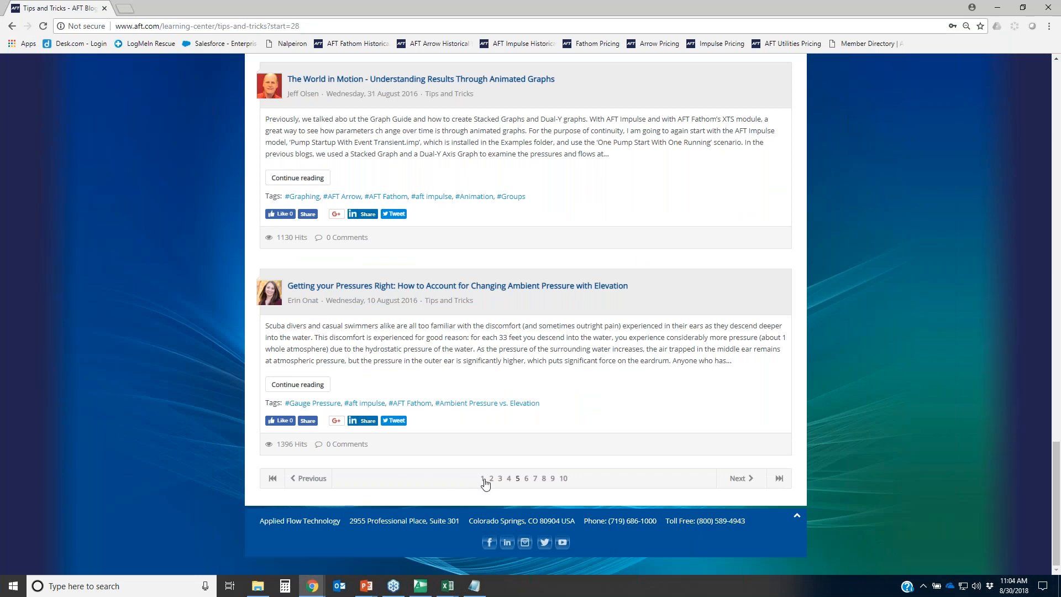
pyautogui.click(492, 480)
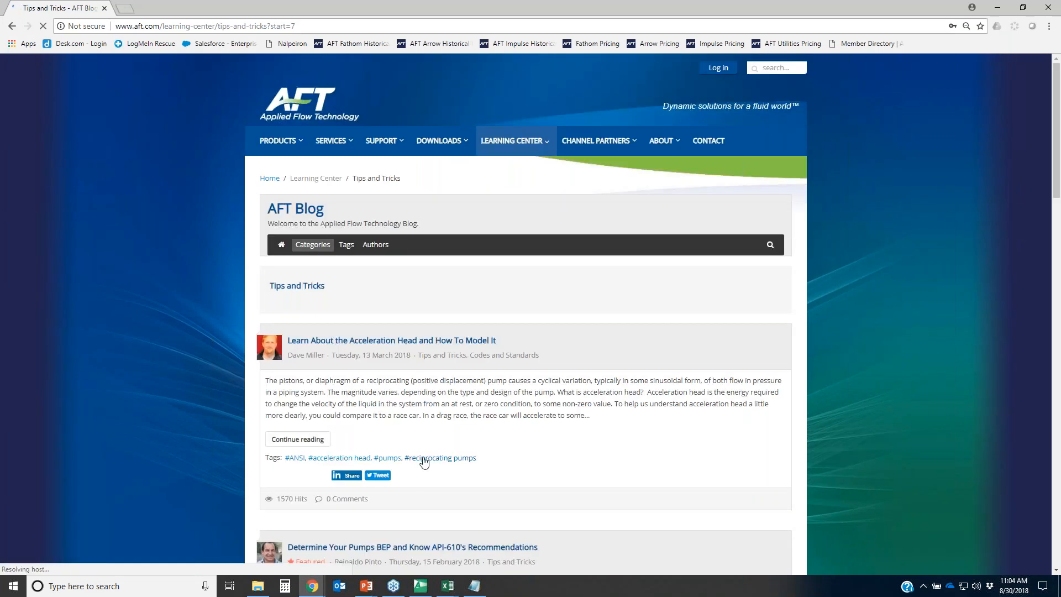
pyautogui.scroll(-5, 435, 447)
pyautogui.scroll(-3, 475, 426)
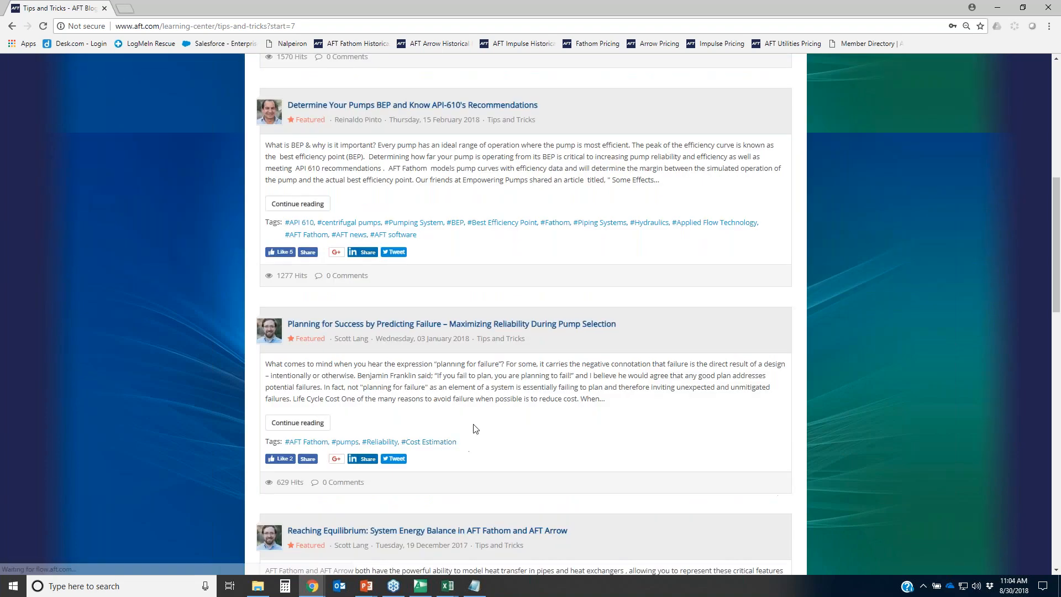
pyautogui.scroll(1, 516, 375)
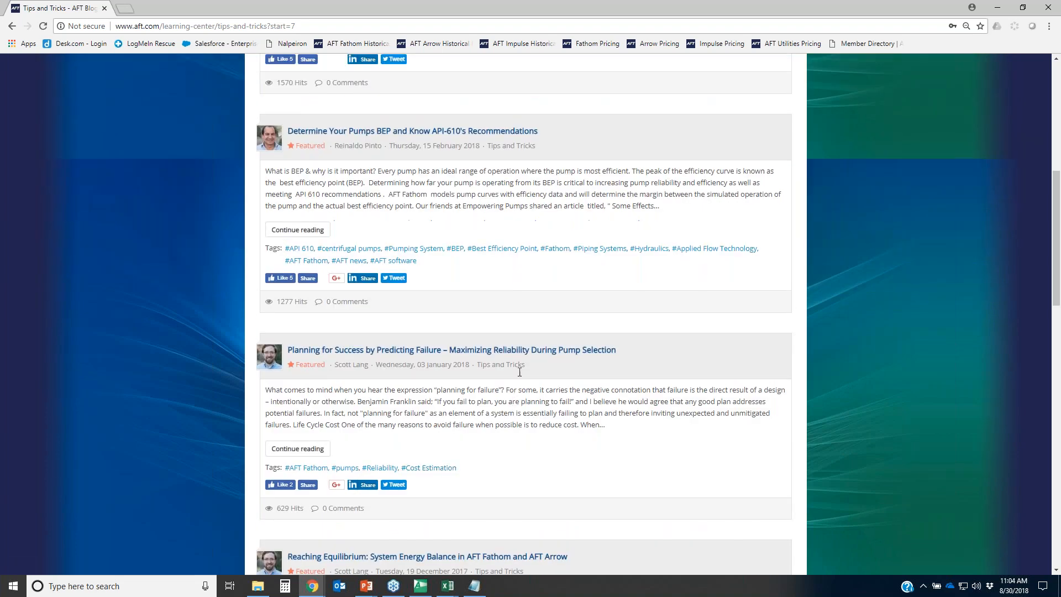
pyautogui.scroll(3, 519, 371)
pyautogui.scroll(-16, 519, 372)
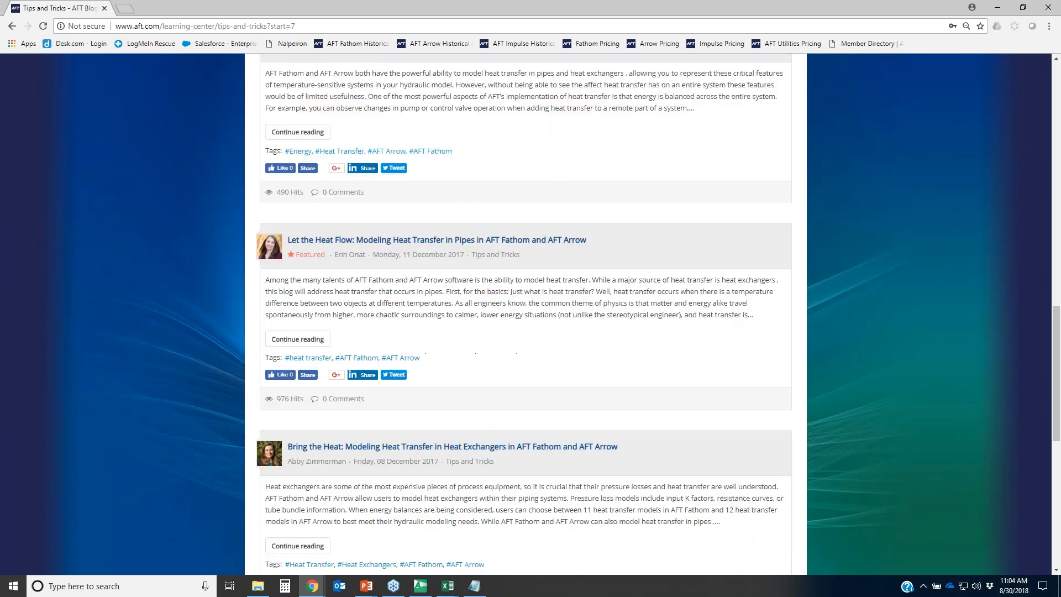
pyautogui.scroll(-5, 486, 386)
pyautogui.click(482, 477)
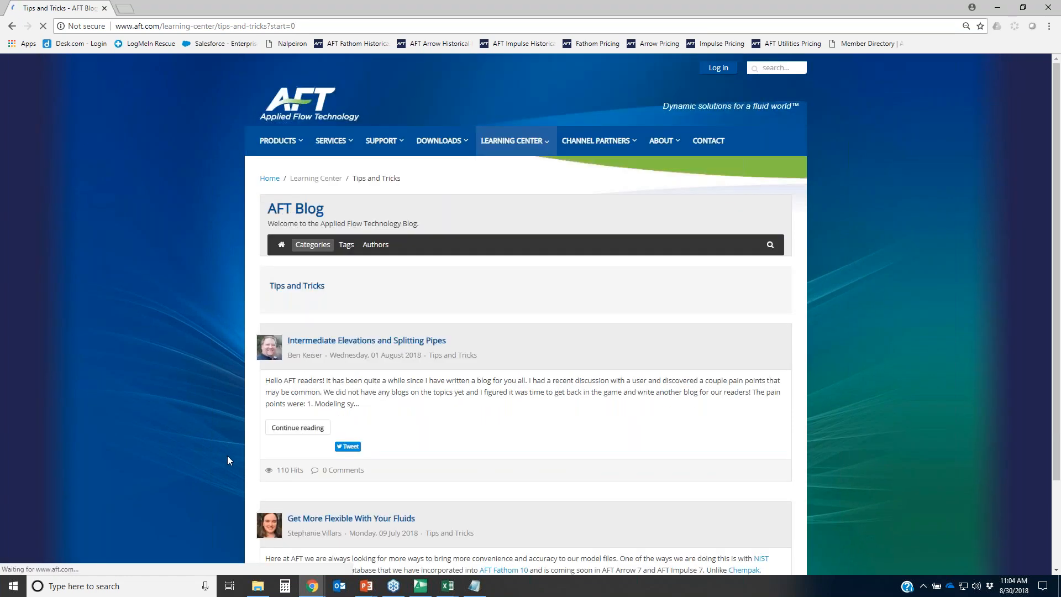
pyautogui.scroll(-10, 293, 429)
pyautogui.scroll(-10, 295, 427)
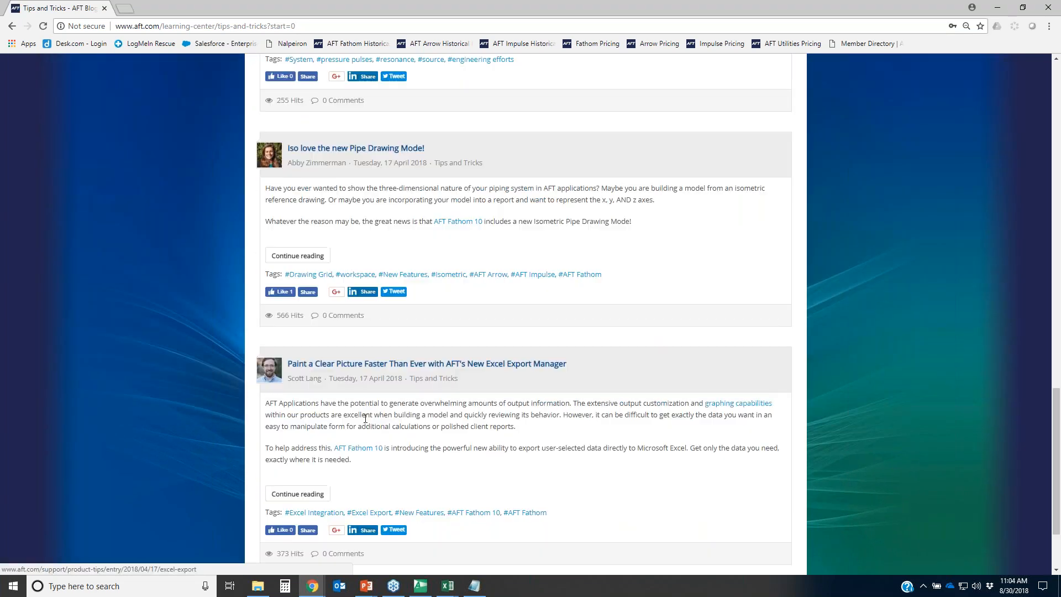
pyautogui.click(363, 366)
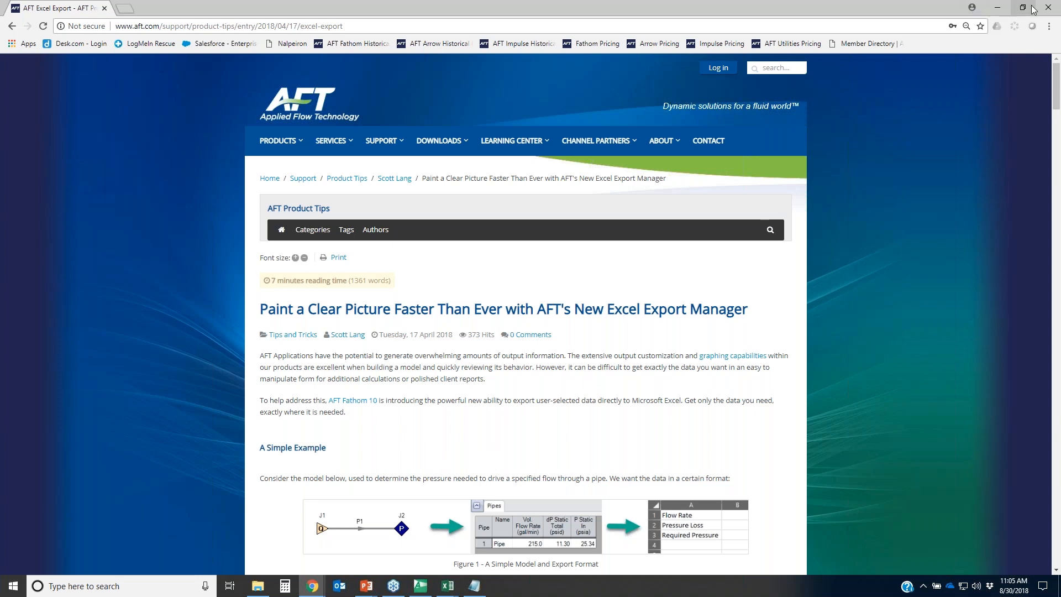
# - Switch back to AFT Arrow, dismiss the Excel Export Manager report, and show the model's Workspace
pyautogui.click(997, 8)
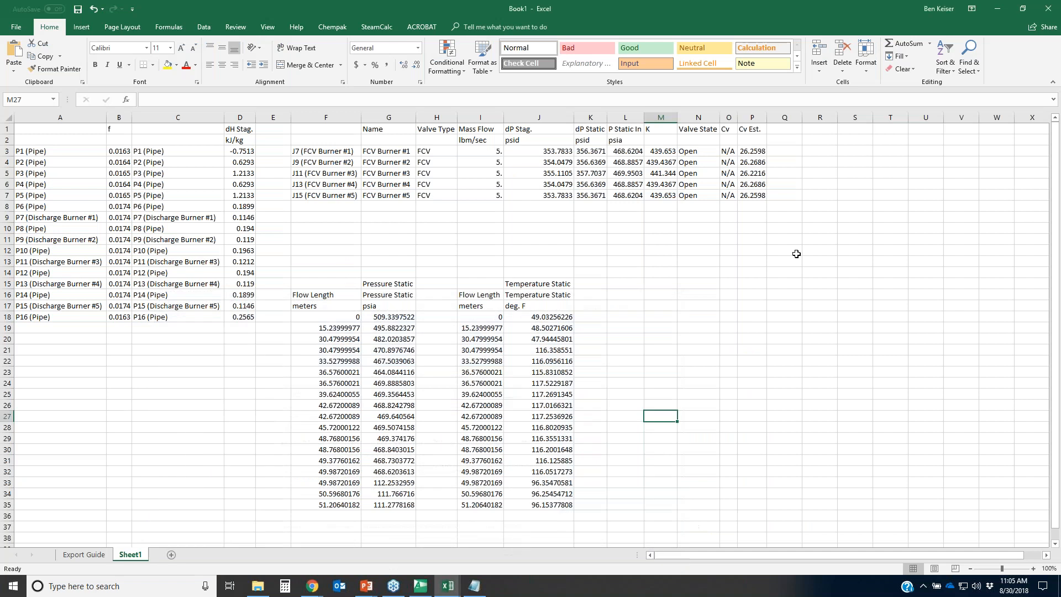
pyautogui.click(420, 586)
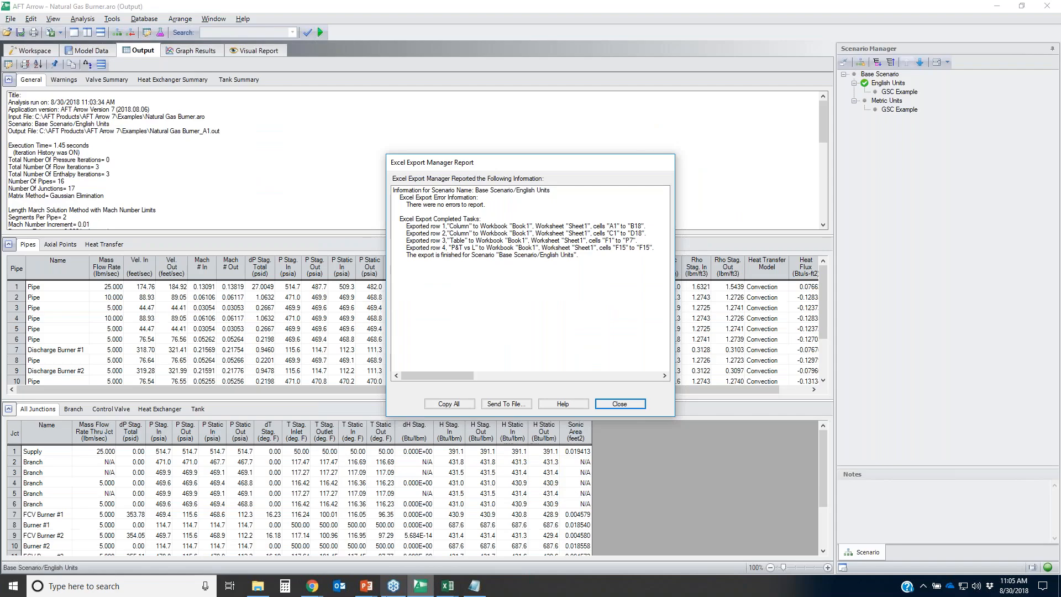
pyautogui.click(619, 404)
pyautogui.click(25, 52)
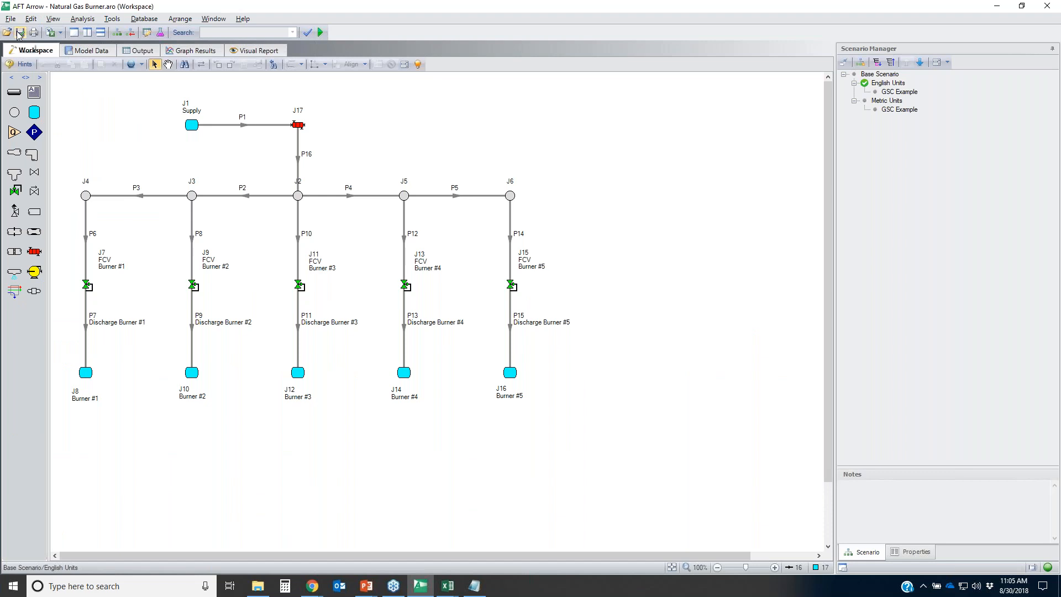
# - Replace the open Natural Gas Burner model with a new blank model
pyautogui.click(10, 18)
pyautogui.click(72, 80)
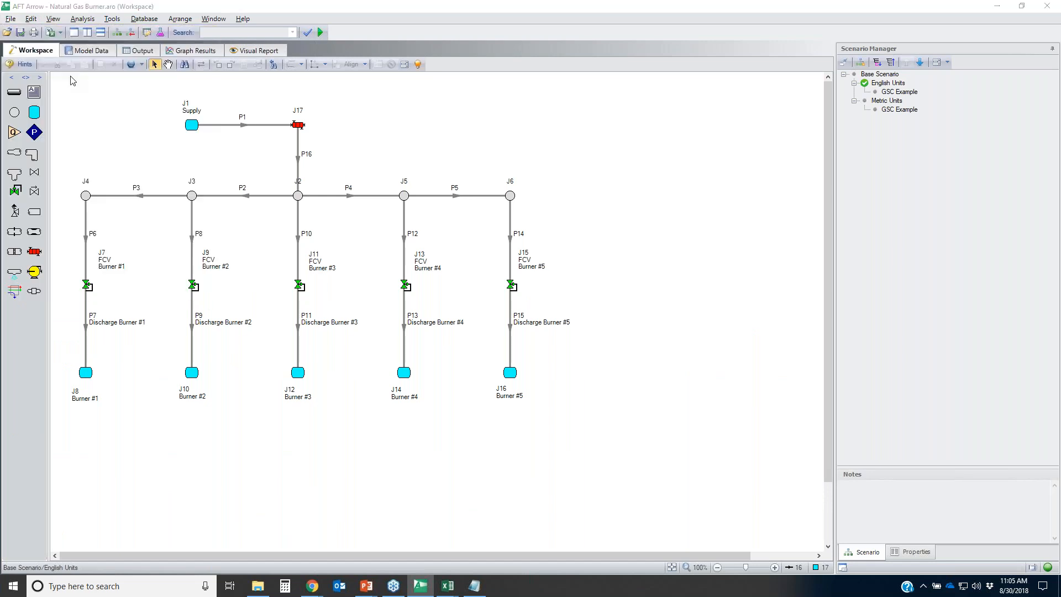
pyautogui.click(542, 331)
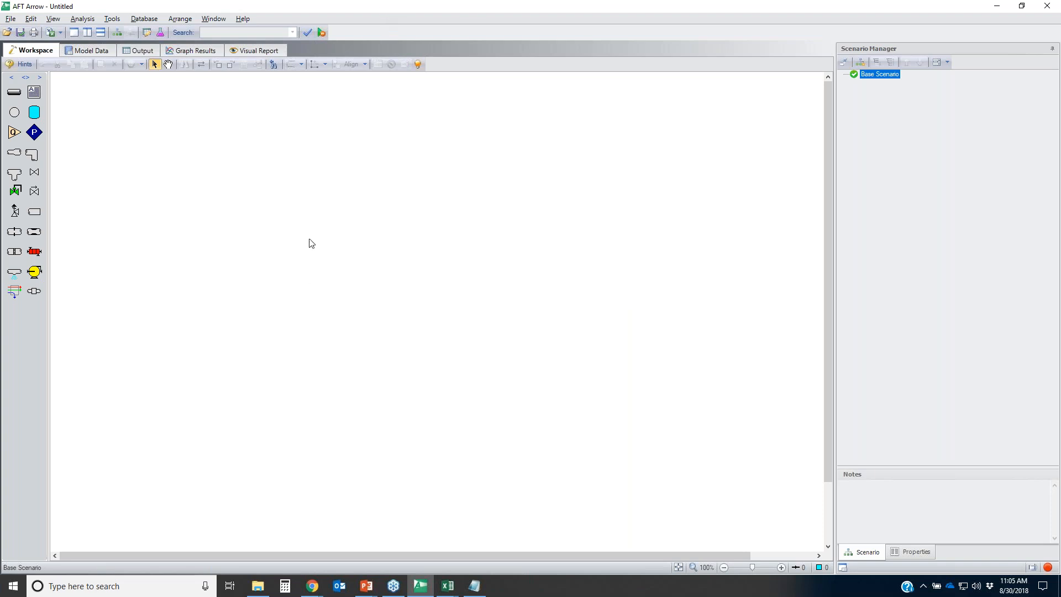
# - Start importing a piping layout from a Piping Component File (.pcf)
pyautogui.click(12, 20)
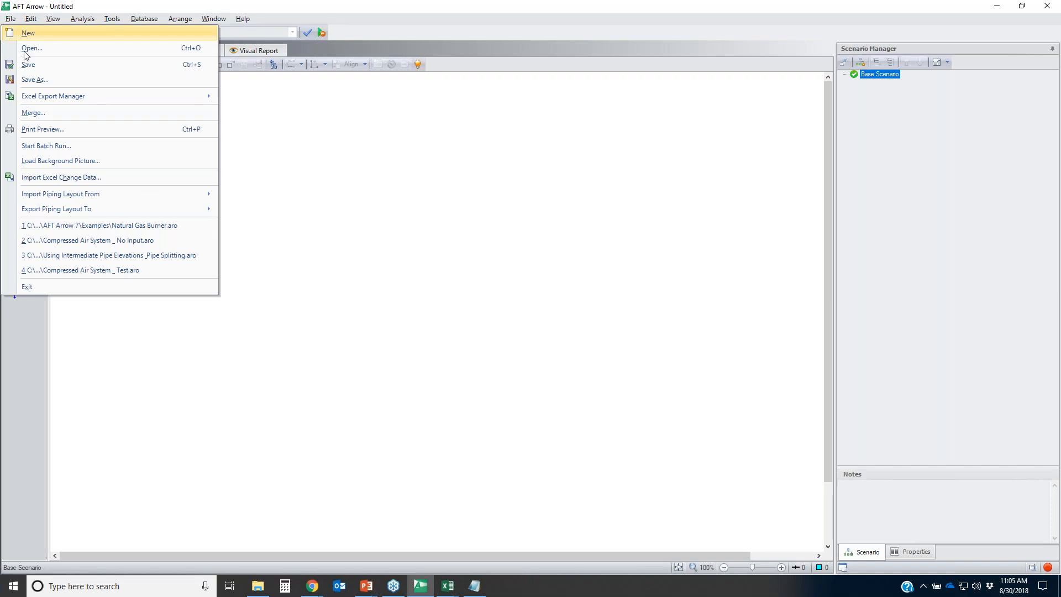
pyautogui.moveTo(57, 195)
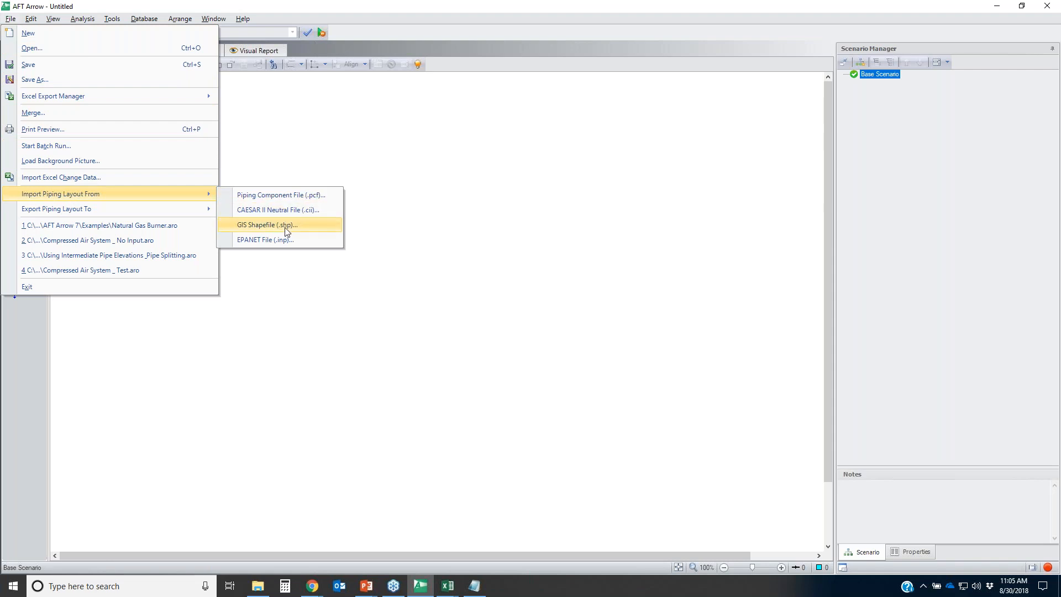
pyautogui.click(275, 197)
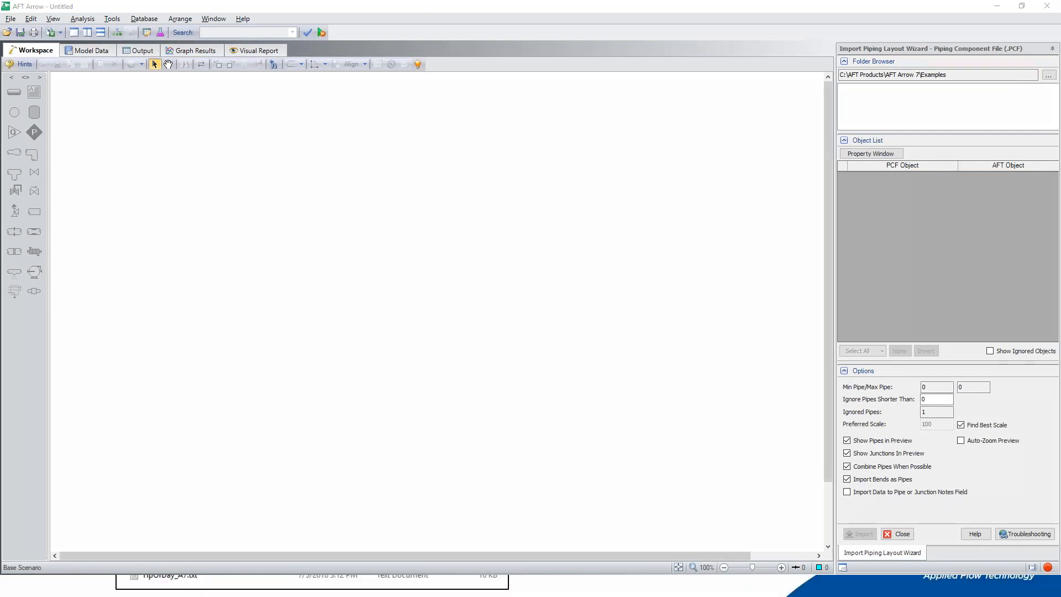
pyautogui.moveTo(1036, 78)
pyautogui.mouseDown()
pyautogui.moveTo(934, 84)
pyautogui.moveTo(862, 376)
pyautogui.mouseUp()
pyautogui.moveTo(870, 493)
pyautogui.mouseDown()
pyautogui.moveTo(1042, 380)
pyautogui.moveTo(1043, 83)
pyautogui.mouseUp()
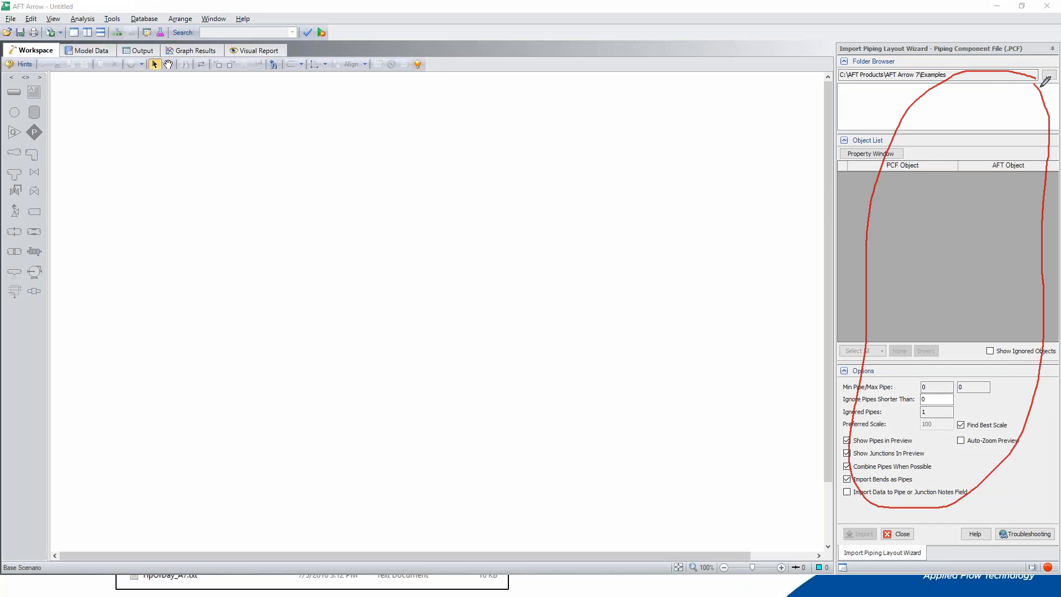
pyautogui.press('Escape')
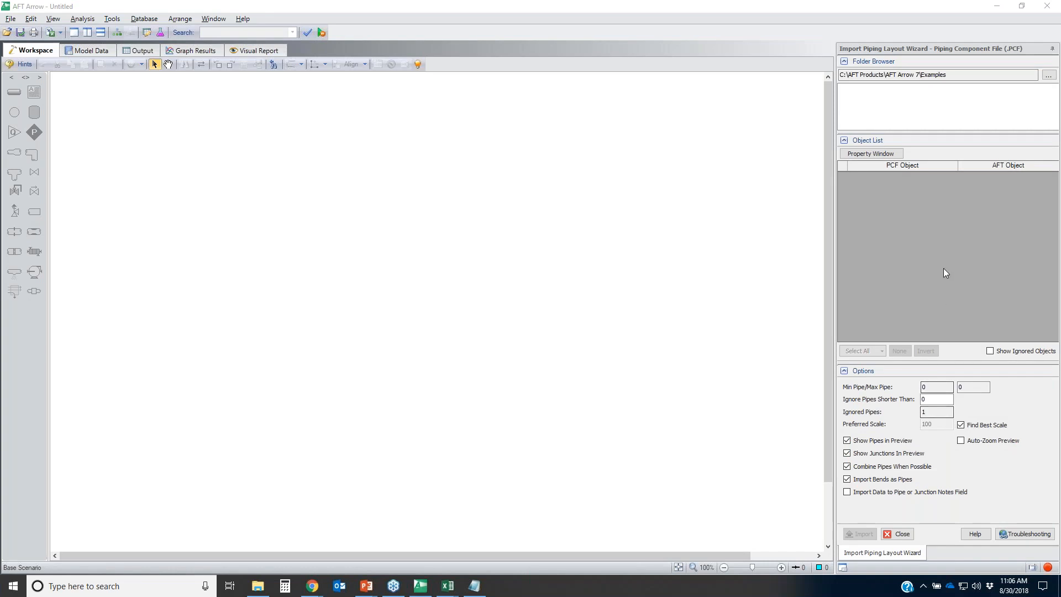
# - Set the import source to the Model Importing folder on the desktop
pyautogui.click(1049, 76)
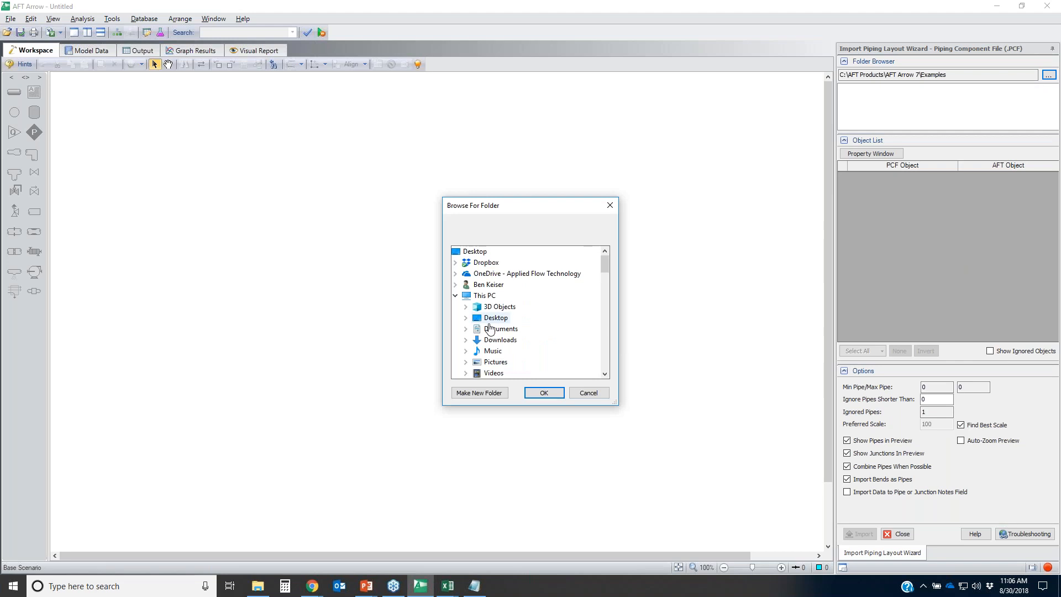
pyautogui.click(495, 317)
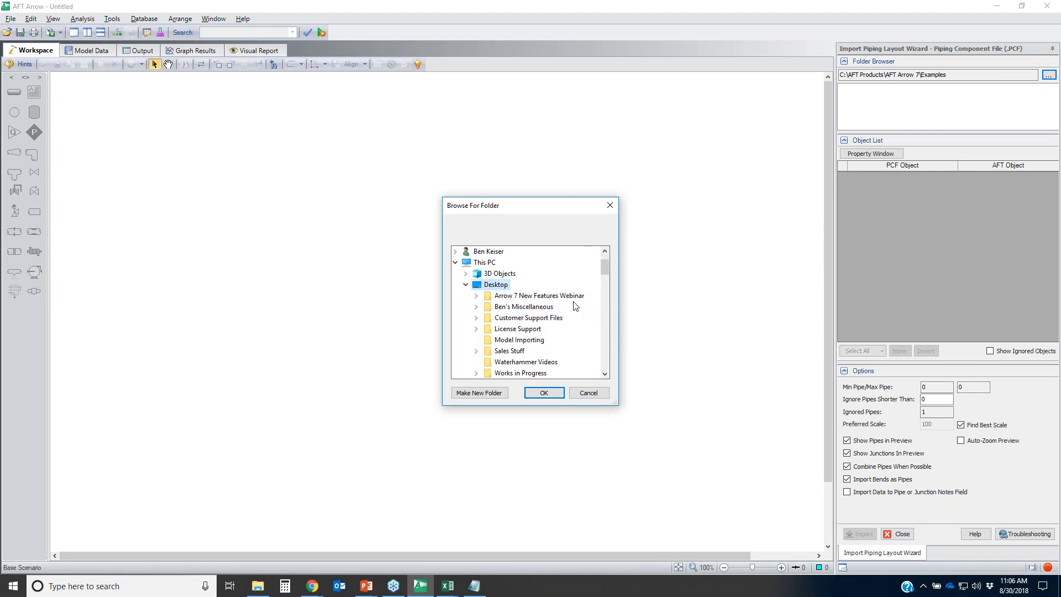
pyautogui.click(538, 342)
pyautogui.click(548, 397)
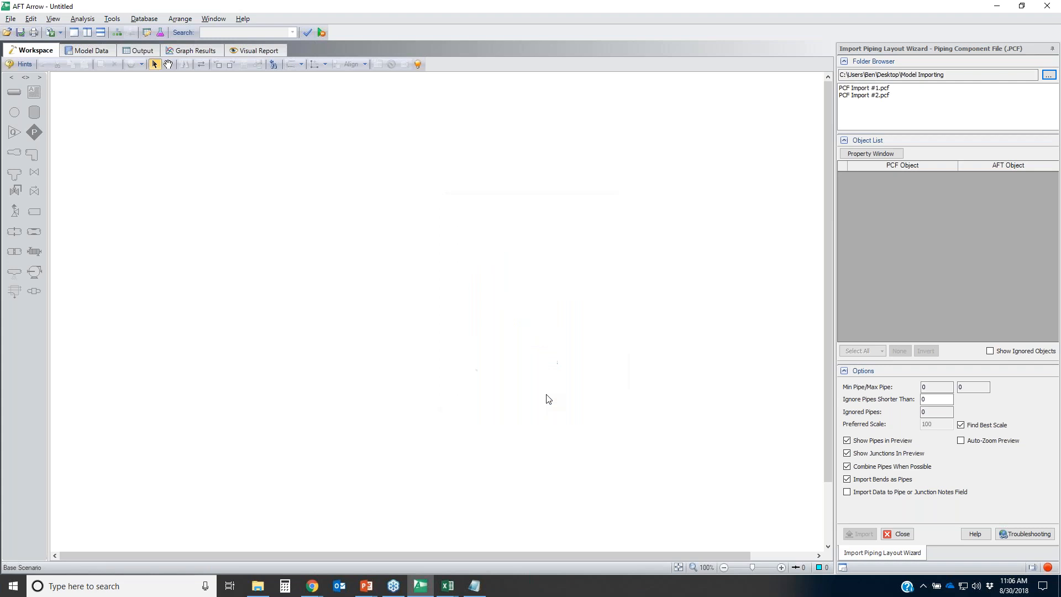
# - Preview PCF Import #1.pcf and PCF Import #2.pcf in the workspace, and leave PCF Import #1.pcf selected for import
pyautogui.click(879, 89)
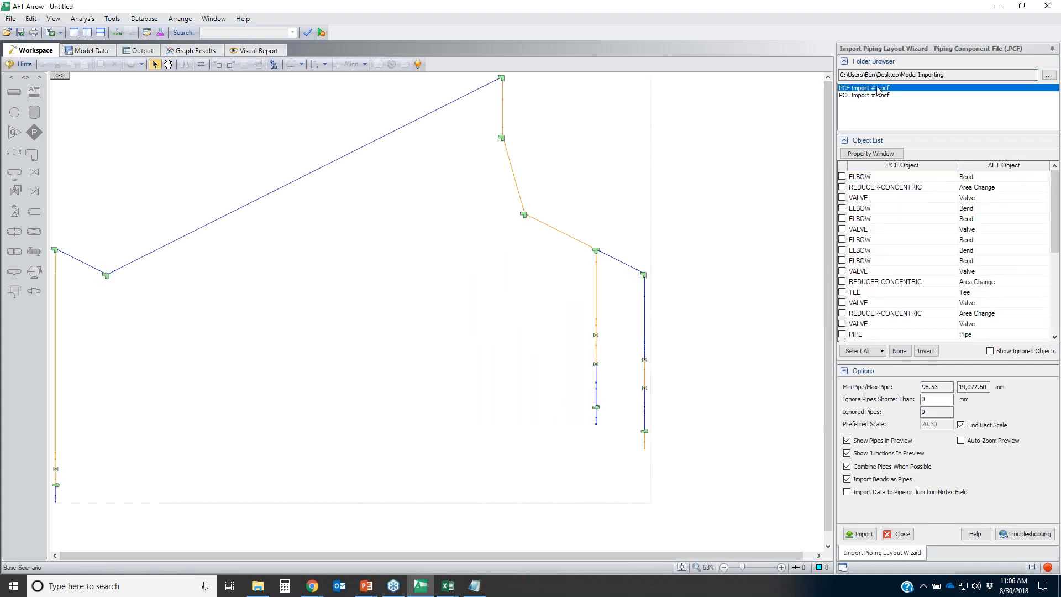
pyautogui.moveTo(64, 78); pyautogui.dragTo(180, 111)
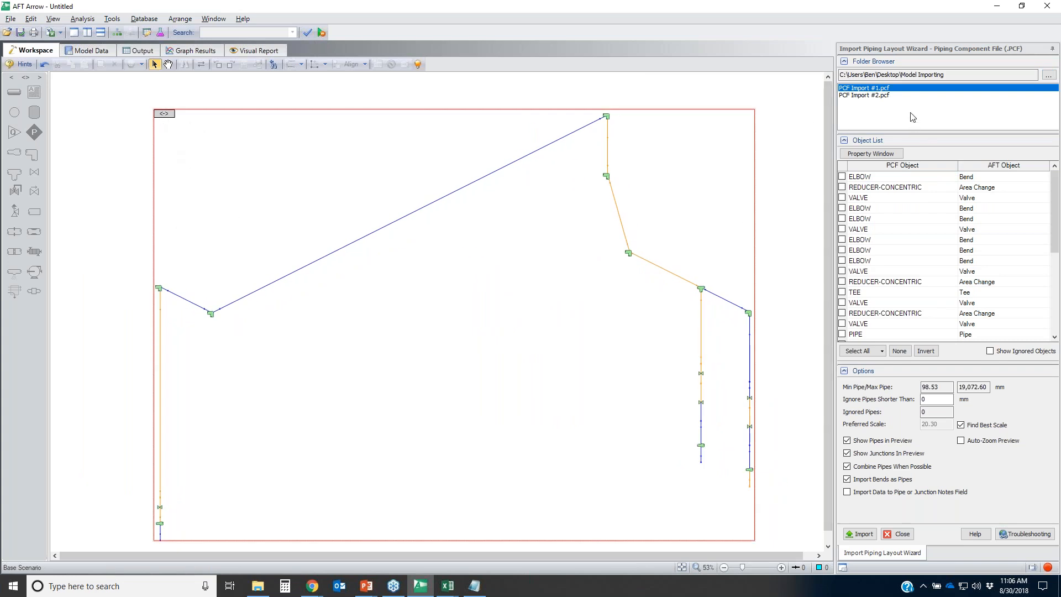
pyautogui.click(879, 95)
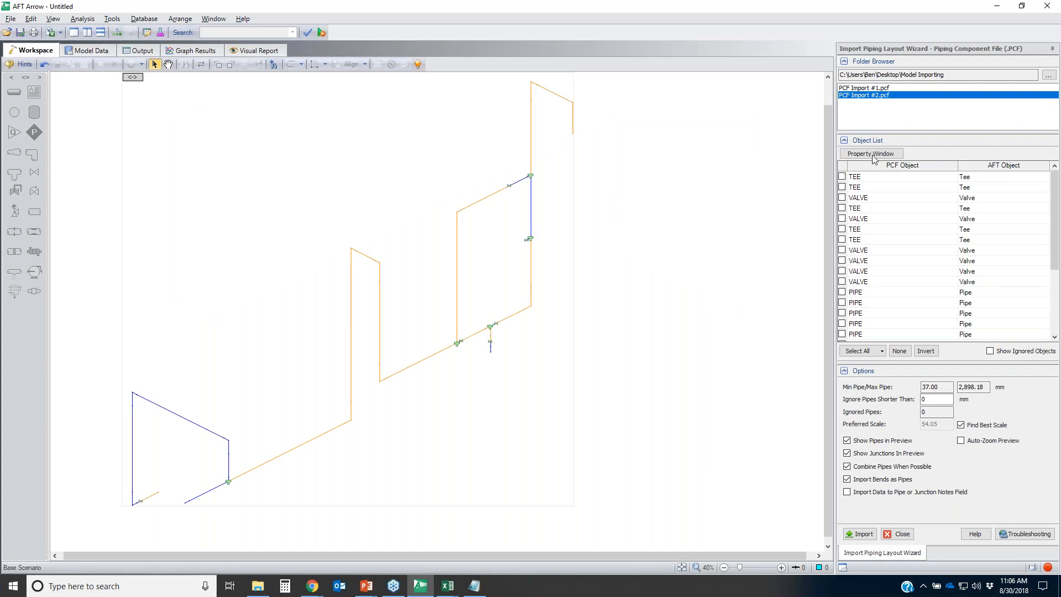
pyautogui.moveTo(133, 78); pyautogui.dragTo(237, 105)
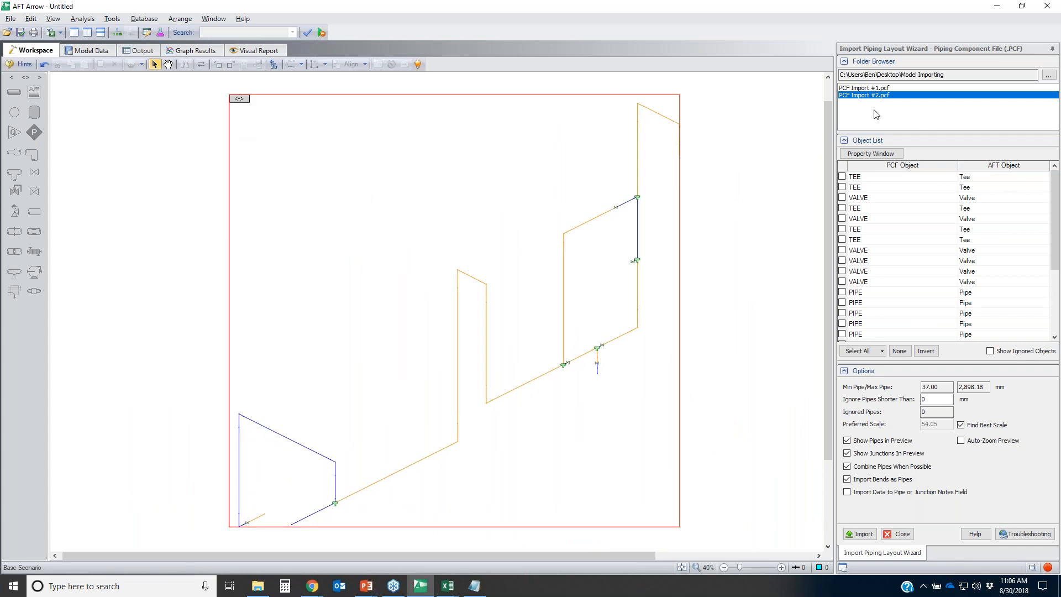
pyautogui.click(873, 89)
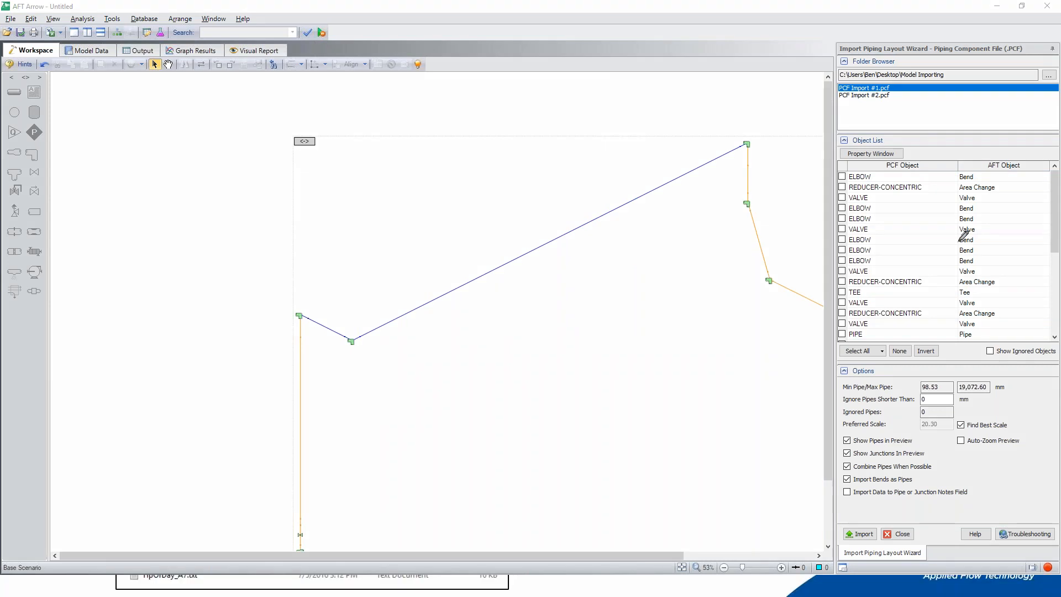
pyautogui.moveTo(942, 163); pyautogui.dragTo(927, 162)
pyautogui.moveTo(859, 164)
pyautogui.mouseDown()
pyautogui.moveTo(828, 171)
pyautogui.moveTo(832, 332)
pyautogui.moveTo(945, 354)
pyautogui.moveTo(951, 166)
pyautogui.mouseUp()
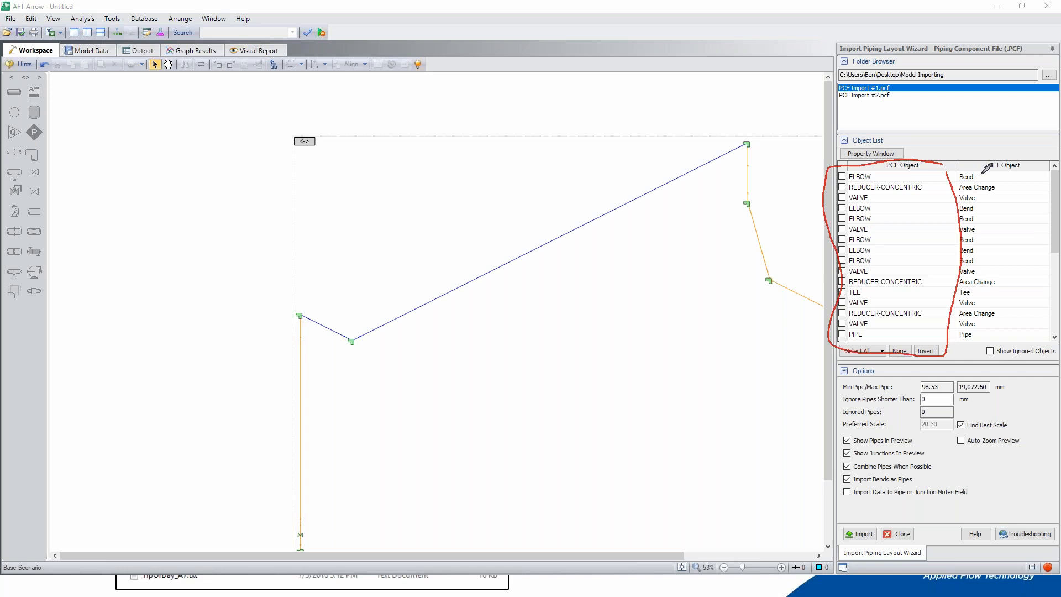
pyautogui.moveTo(1046, 161)
pyautogui.mouseDown()
pyautogui.moveTo(995, 155)
pyautogui.moveTo(954, 178)
pyautogui.mouseUp()
pyautogui.moveTo(959, 237)
pyautogui.mouseDown()
pyautogui.moveTo(989, 335)
pyautogui.moveTo(1054, 273)
pyautogui.moveTo(1046, 159)
pyautogui.mouseUp()
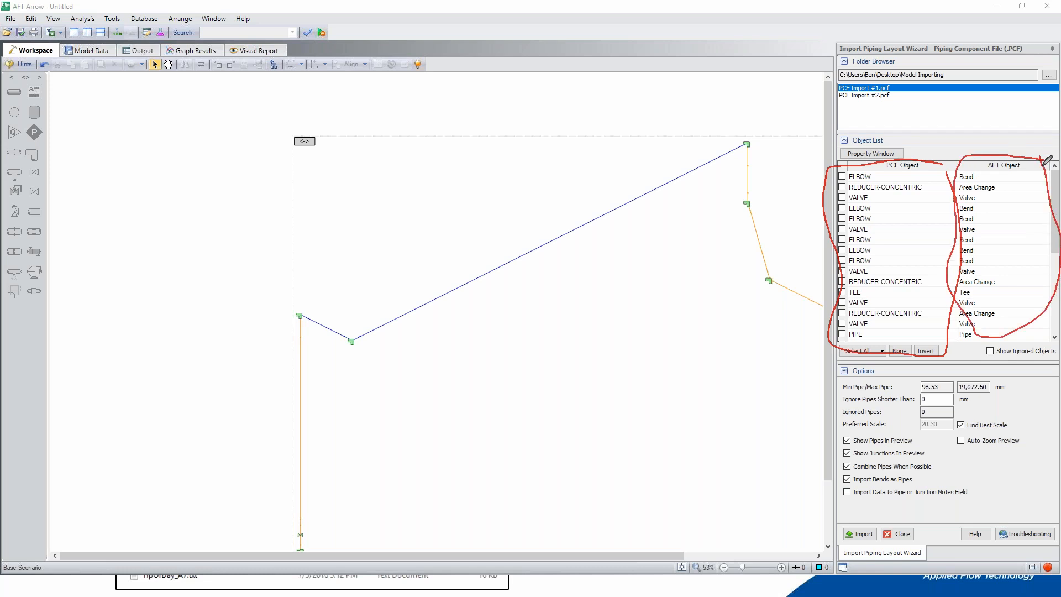
pyautogui.press('Escape')
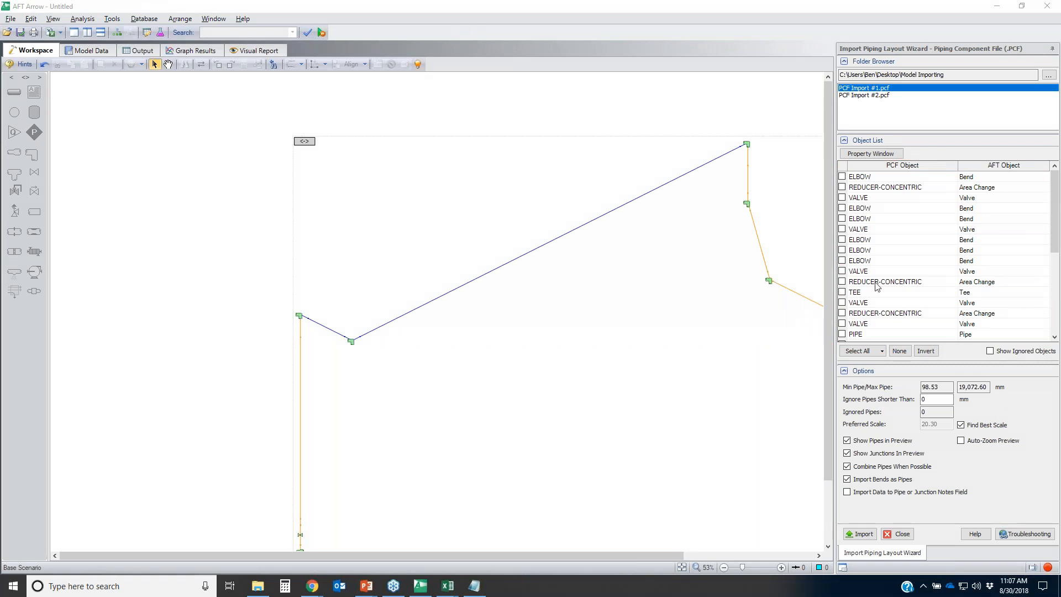
pyautogui.click(977, 283)
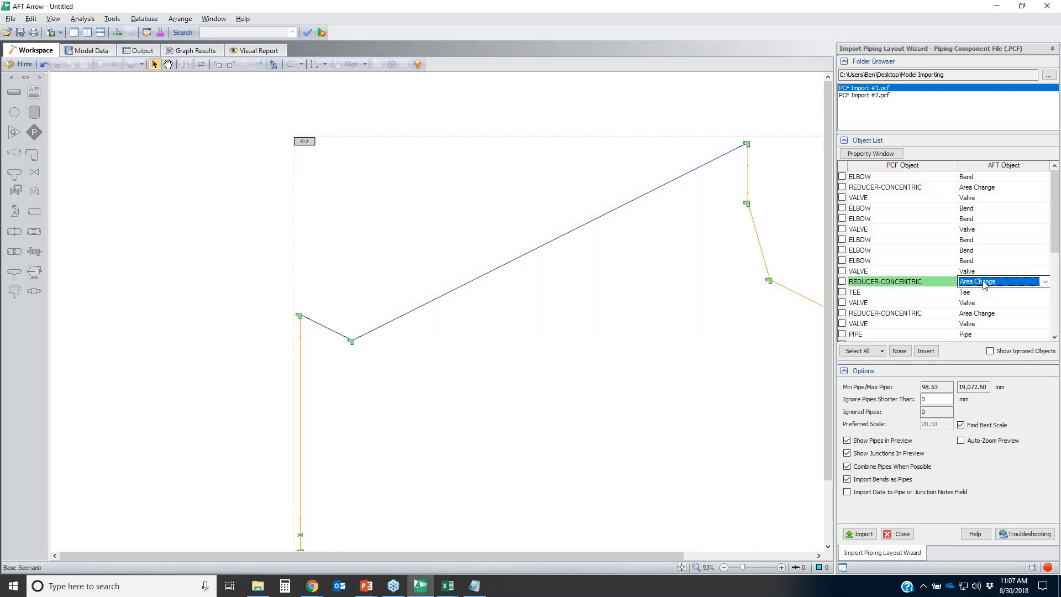
pyautogui.rightClick(984, 282)
pyautogui.click(799, 318)
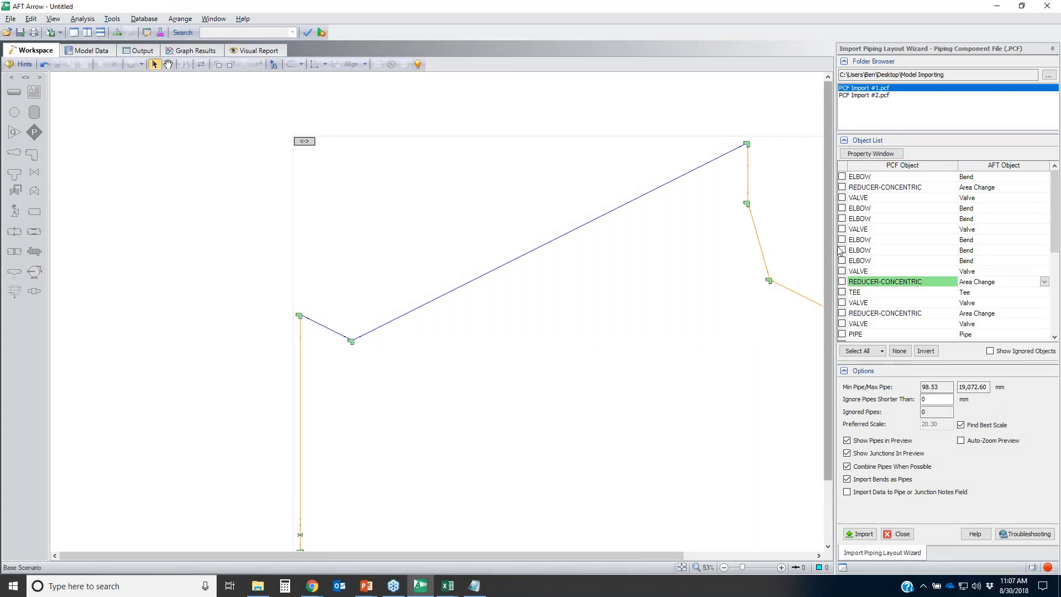
pyautogui.click(999, 242)
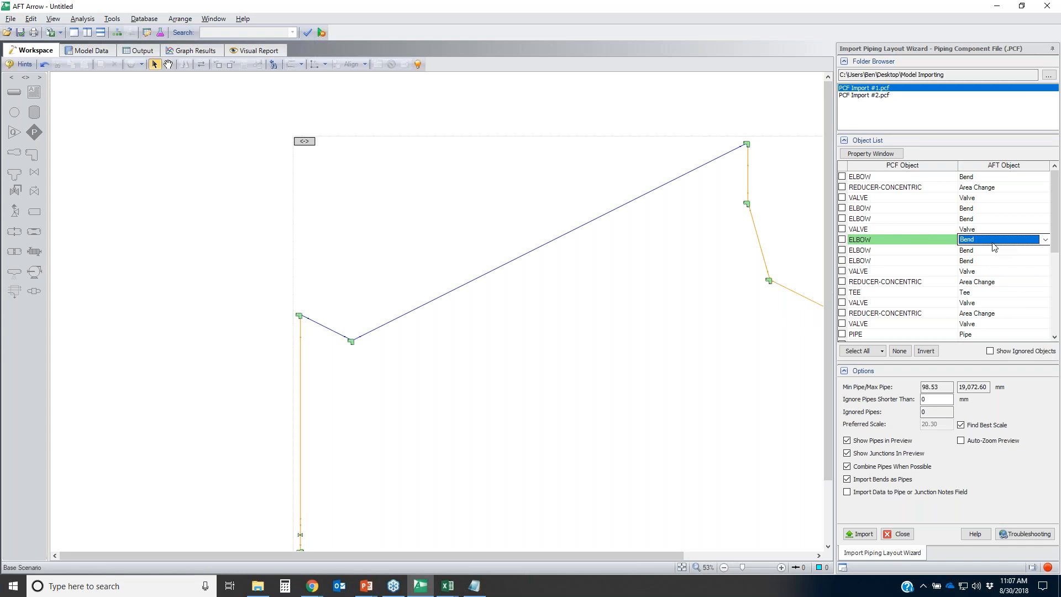
# - Map the second VALVE entry in the object list to a Control Valve junction
pyautogui.click(872, 231)
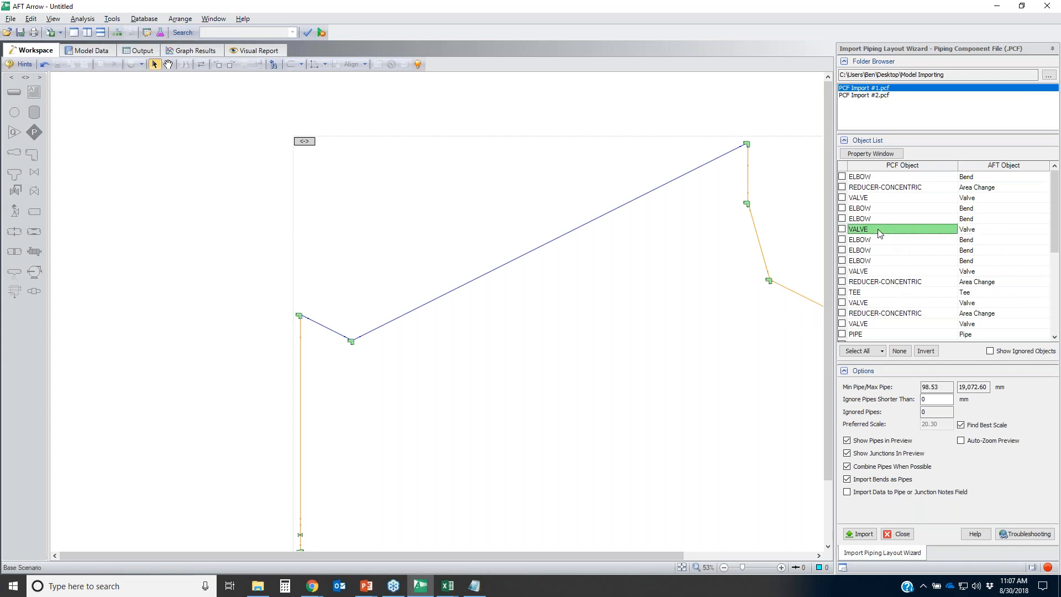
pyautogui.click(978, 232)
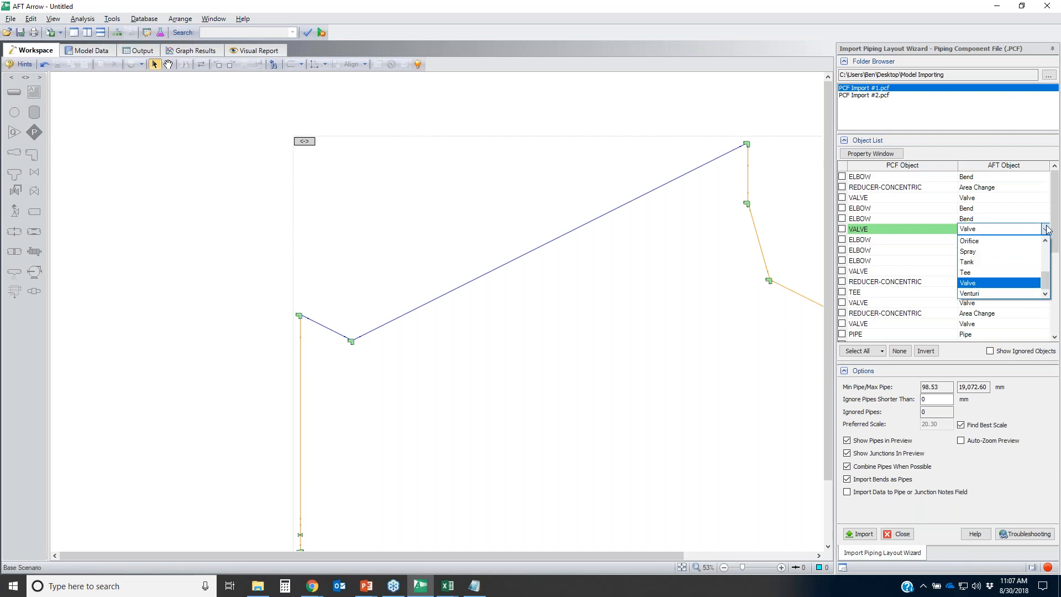
pyautogui.moveTo(1046, 281); pyautogui.dragTo(1046, 256)
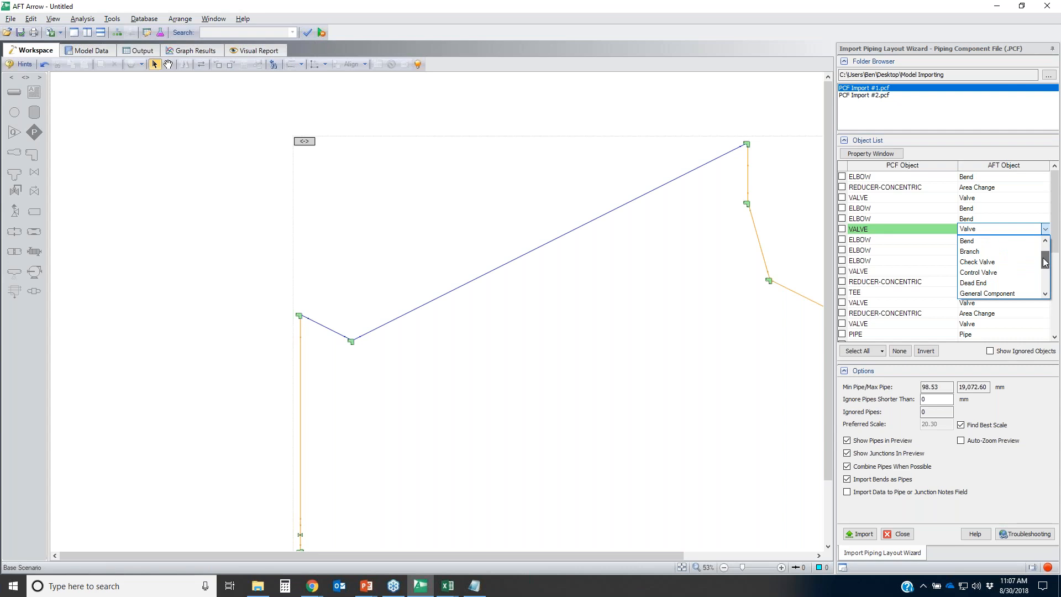
pyautogui.click(1009, 274)
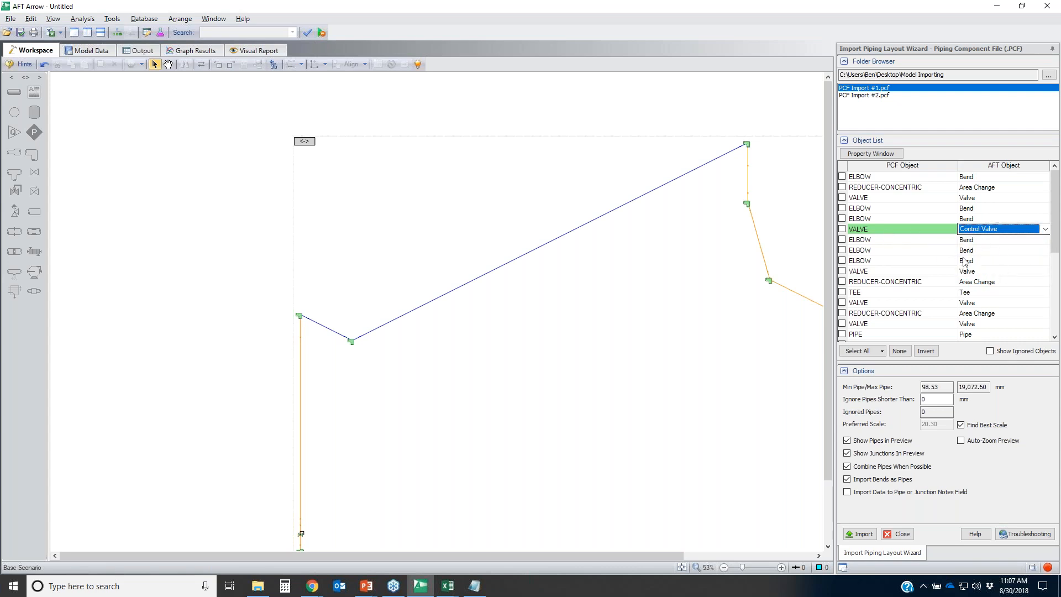
pyautogui.click(894, 226)
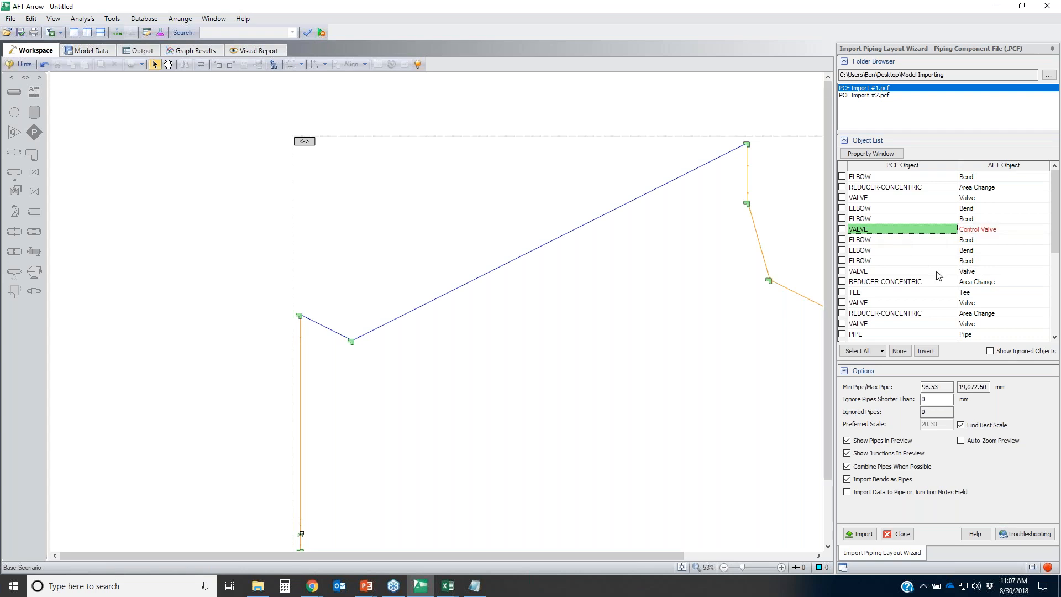
# - Examine the imported properties, including the advanced ones, of the elbow listed right after the first valve, and close the property display
pyautogui.click(883, 209)
pyautogui.click(871, 155)
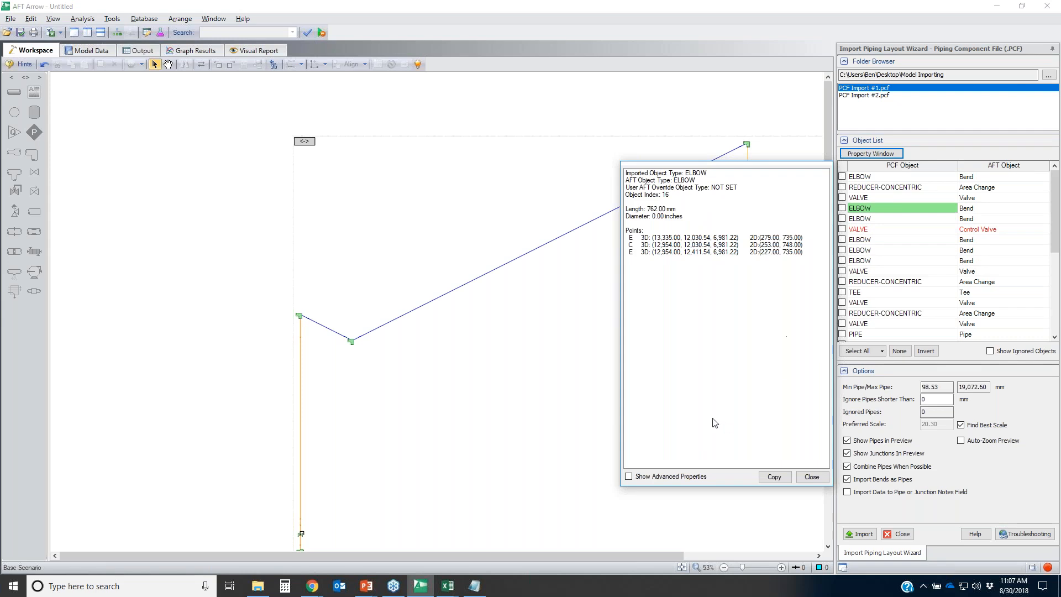
pyautogui.click(628, 476)
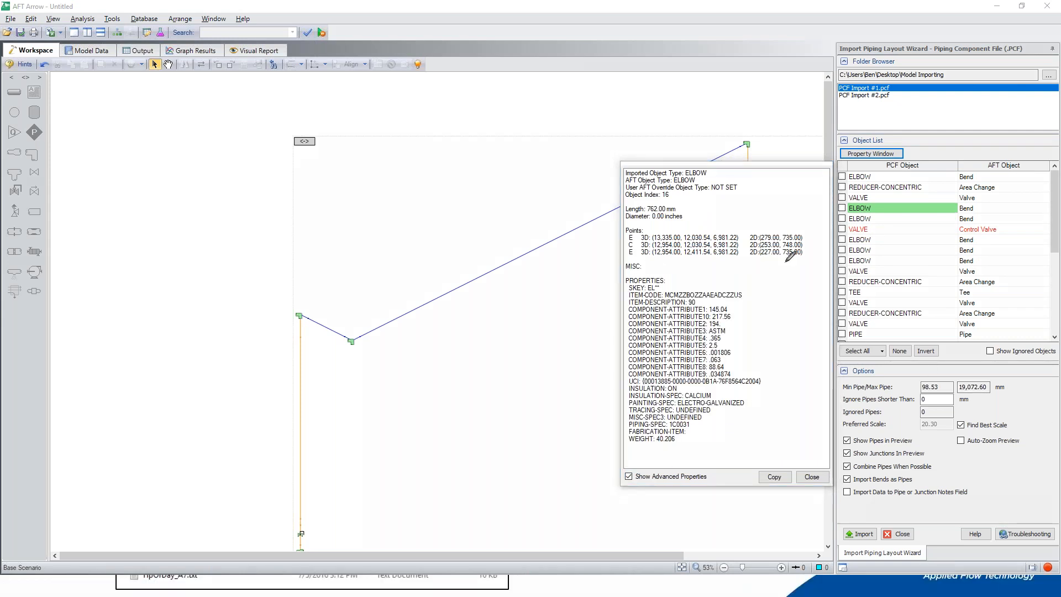
pyautogui.moveTo(799, 186)
pyautogui.mouseDown()
pyautogui.moveTo(633, 323)
pyautogui.moveTo(655, 466)
pyautogui.mouseUp()
pyautogui.moveTo(734, 421); pyautogui.dragTo(776, 185)
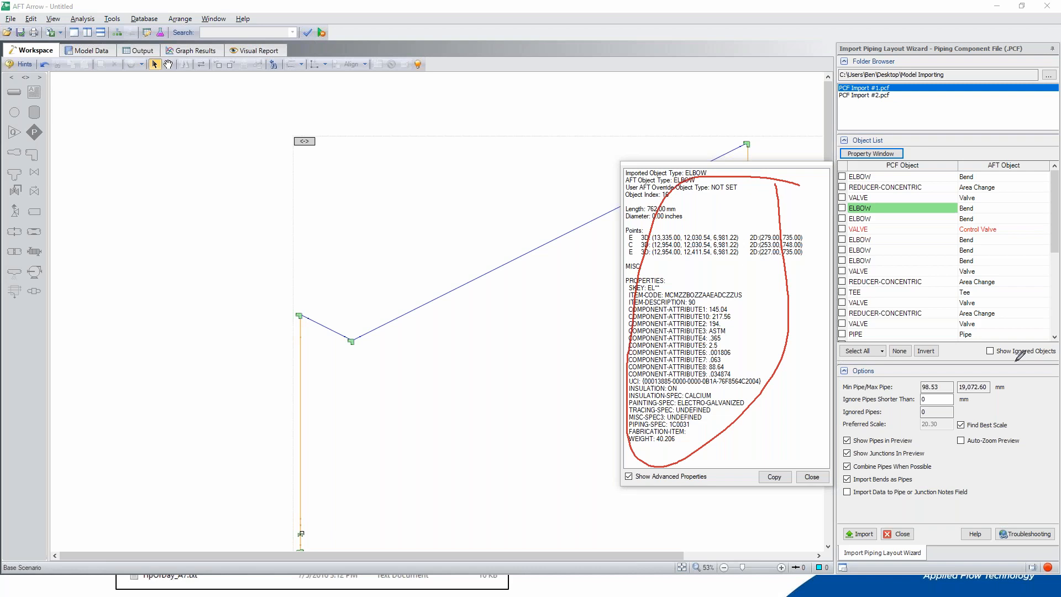
pyautogui.press('Escape')
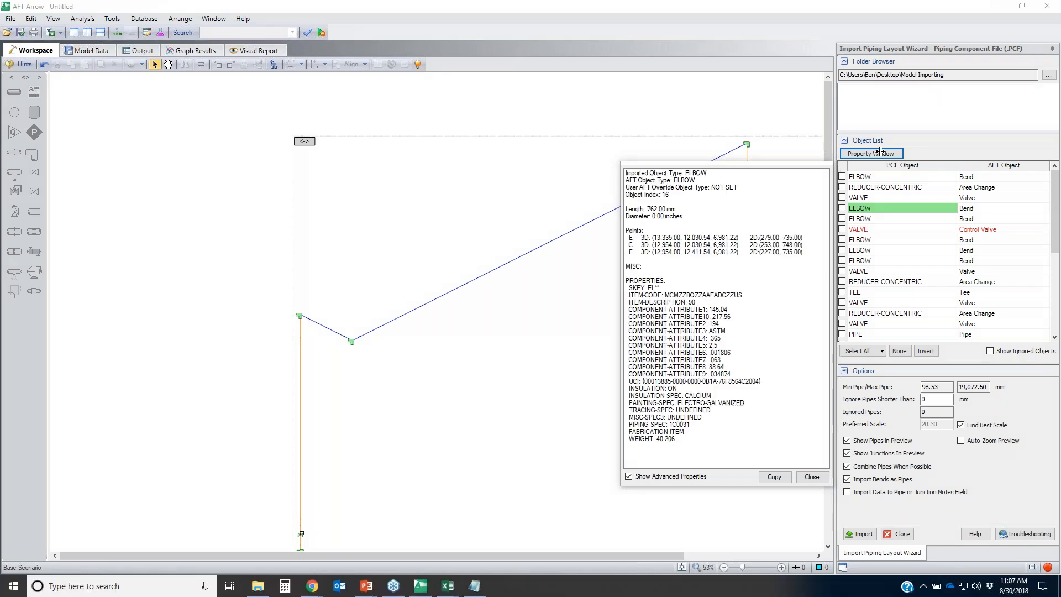
pyautogui.click(888, 154)
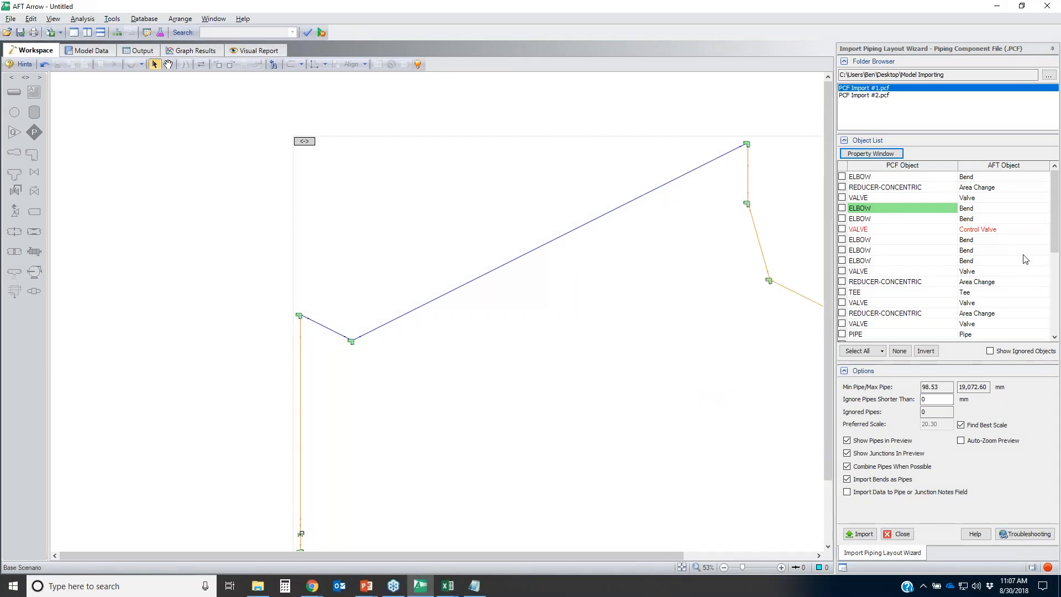
# - Enable importing data to the pipe or junction notes field, keeping bends imported as pipes
pyautogui.click(846, 493)
pyautogui.click(847, 479)
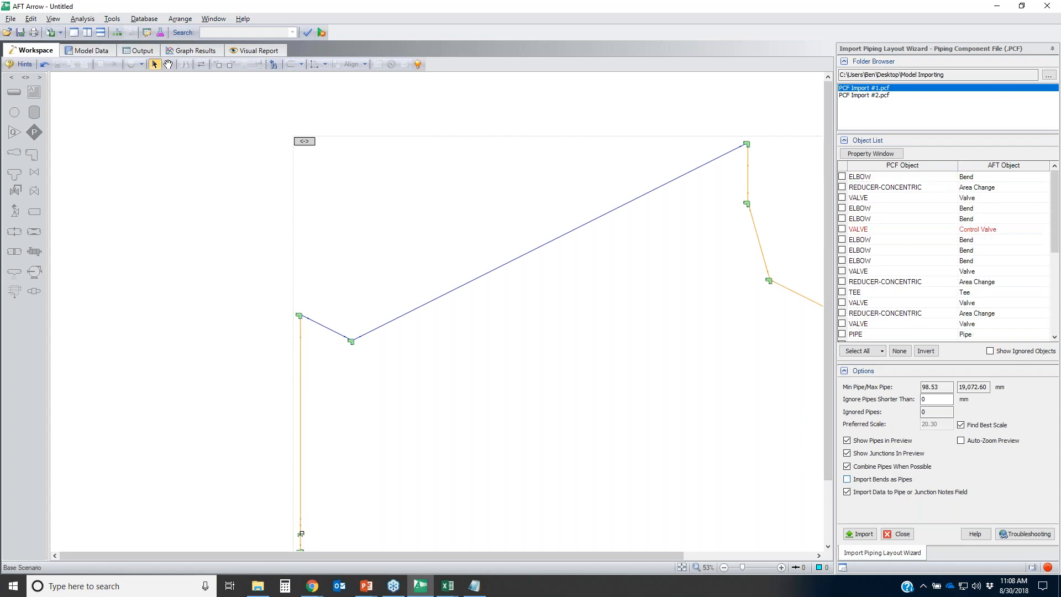
pyautogui.click(847, 479)
pyautogui.moveTo(840, 423); pyautogui.dragTo(916, 412)
pyautogui.moveTo(1001, 414)
pyautogui.mouseDown()
pyautogui.moveTo(973, 436)
pyautogui.moveTo(843, 426)
pyautogui.mouseUp()
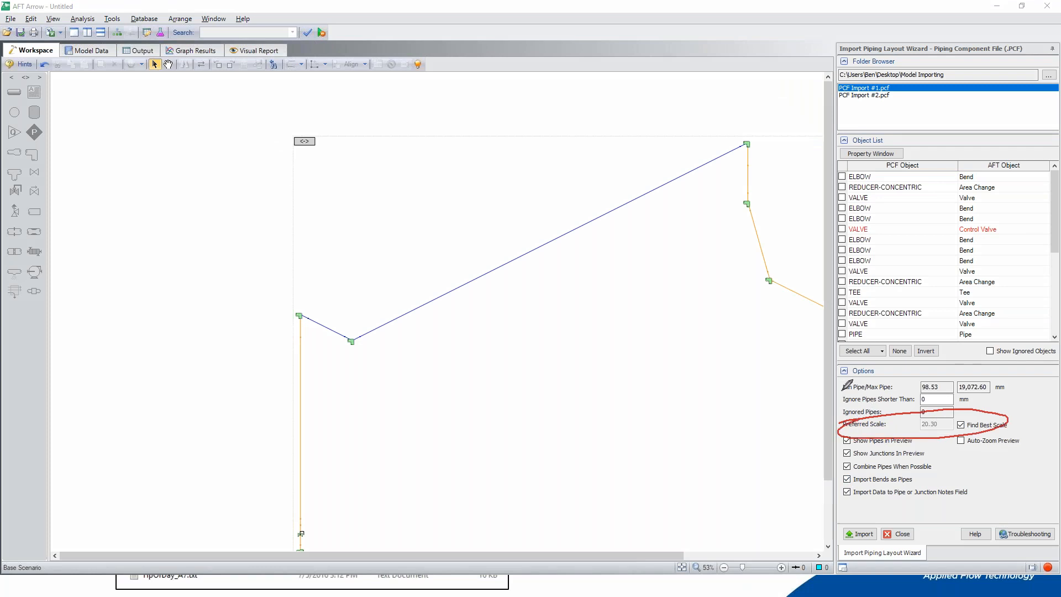
pyautogui.moveTo(871, 389)
pyautogui.mouseDown()
pyautogui.moveTo(976, 395)
pyautogui.moveTo(934, 408)
pyautogui.moveTo(831, 399)
pyautogui.moveTo(854, 385)
pyautogui.mouseUp()
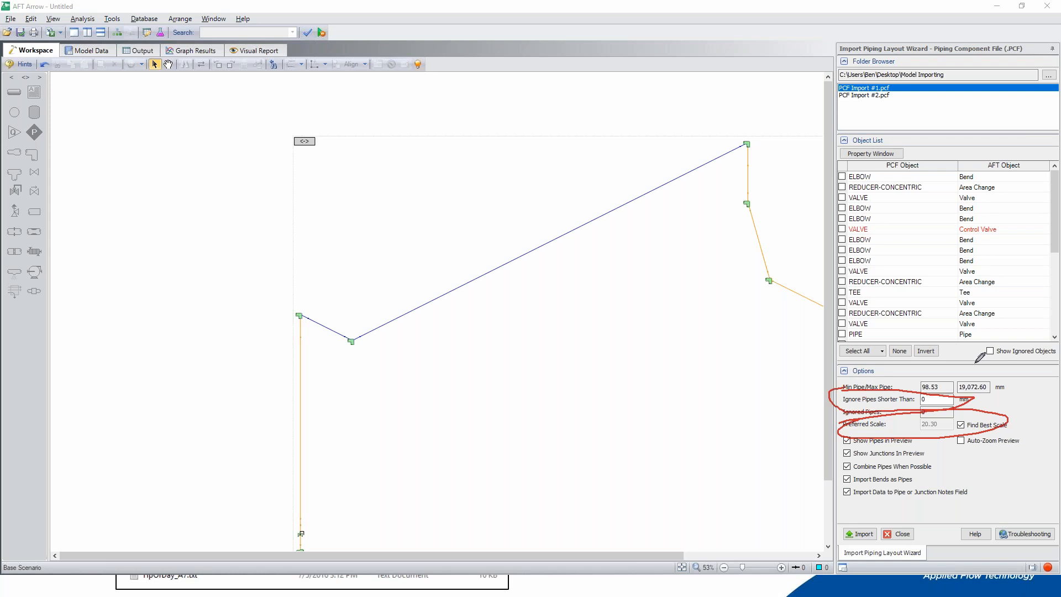
pyautogui.press('Escape')
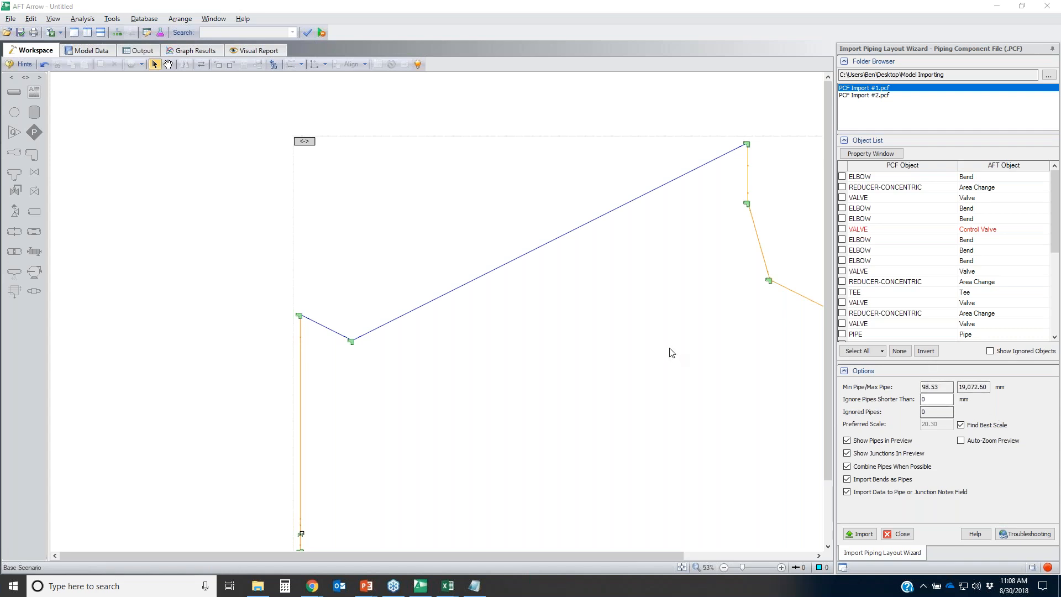
# - Reposition the PCF Import #1 layout preview so the whole piping layout fits in the visible workspace
pyautogui.click(301, 142)
pyautogui.moveTo(299, 142); pyautogui.dragTo(177, 104)
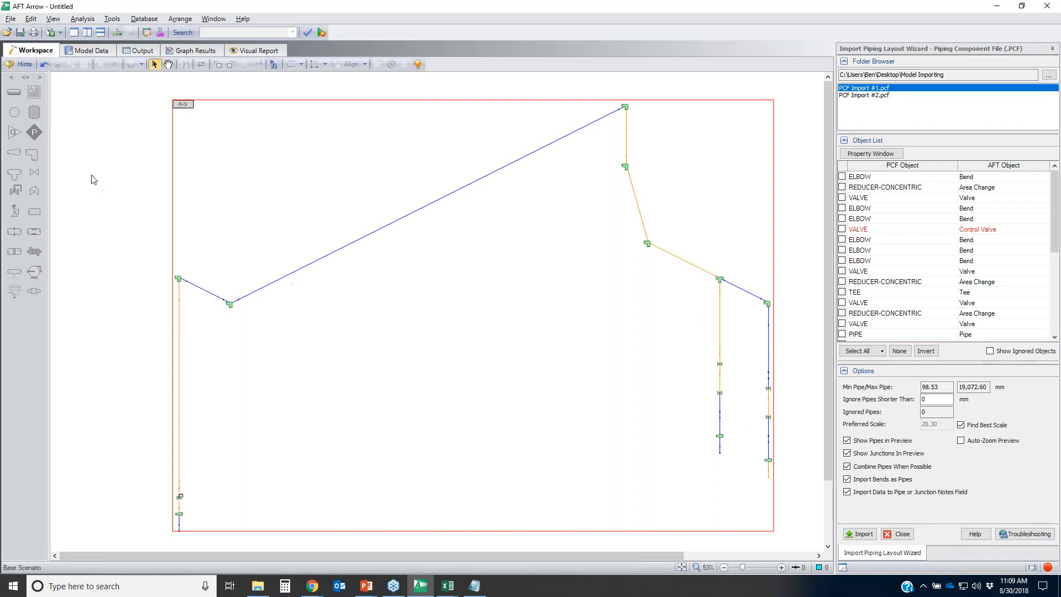
pyautogui.moveTo(183, 104); pyautogui.dragTo(136, 95)
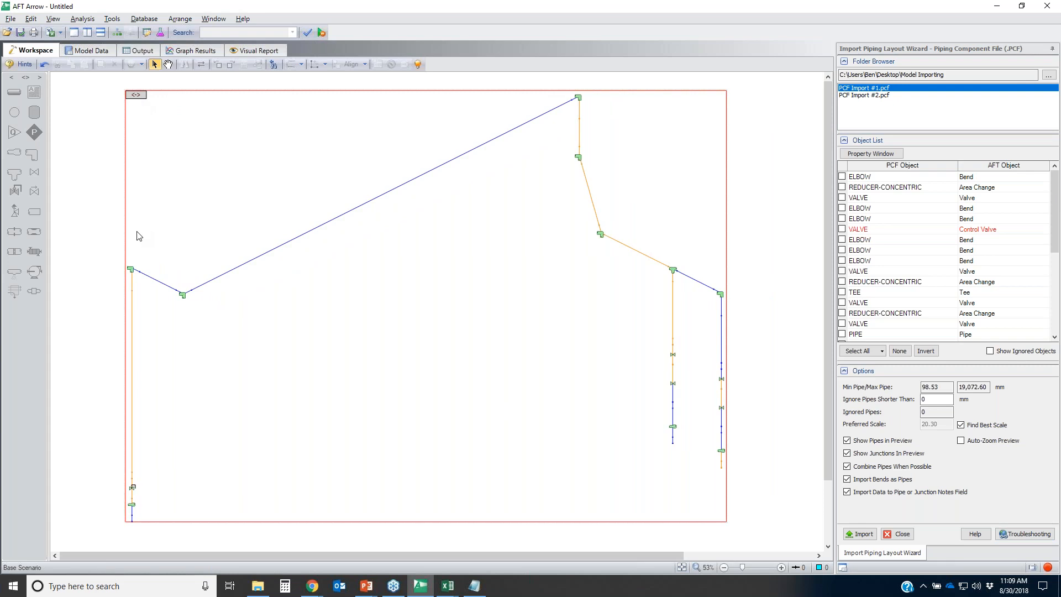
# - Import the PCF Import #1 layout, then load PCF Import #2.pcf and place its preview to the right of the imported piping
pyautogui.click(862, 535)
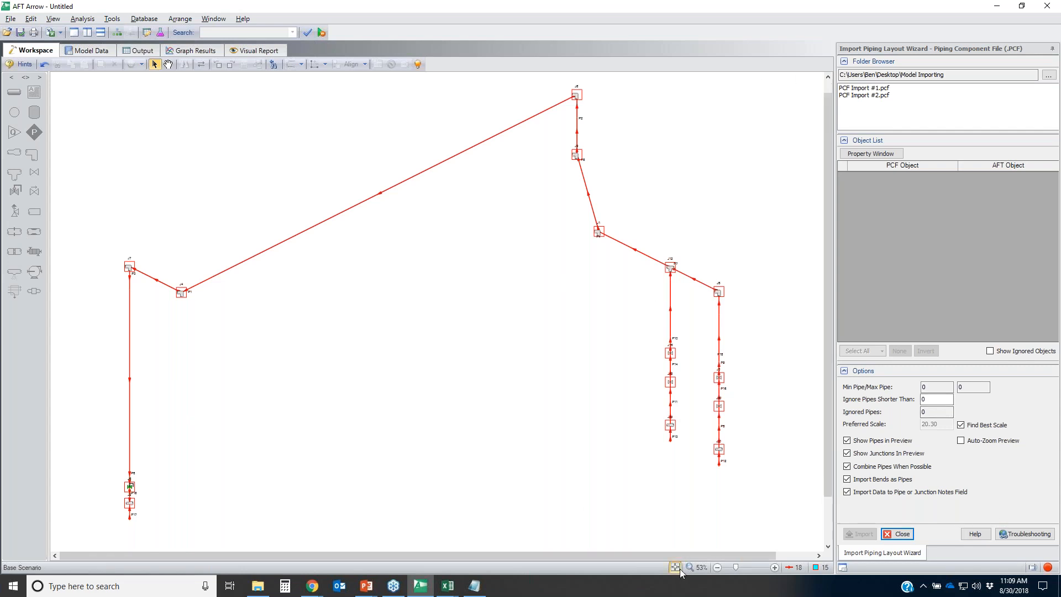
pyautogui.click(863, 95)
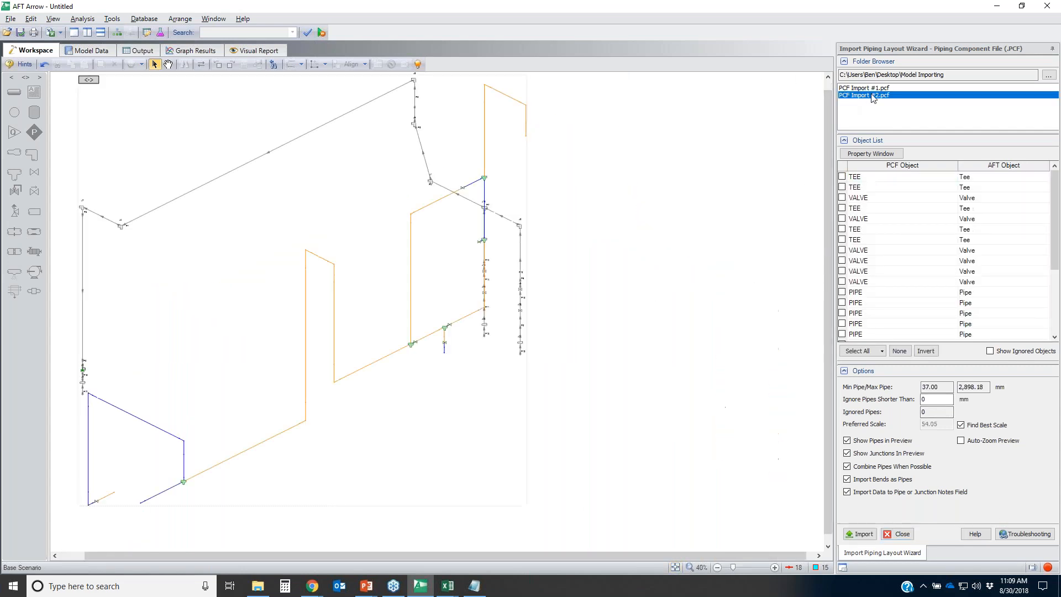
pyautogui.moveTo(93, 81); pyautogui.dragTo(659, 89)
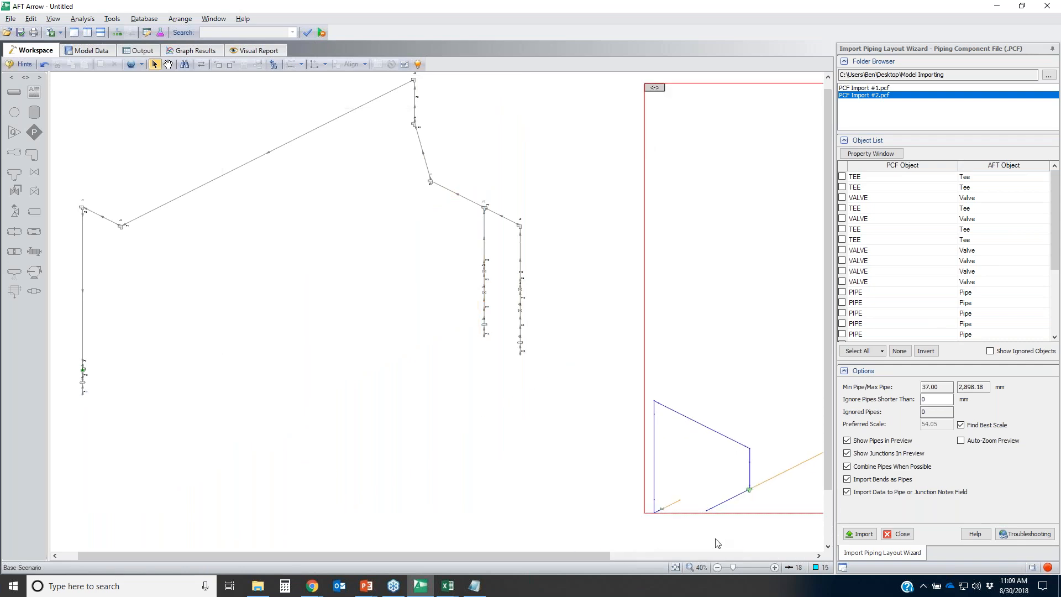
pyautogui.moveTo(586, 556); pyautogui.dragTo(785, 554)
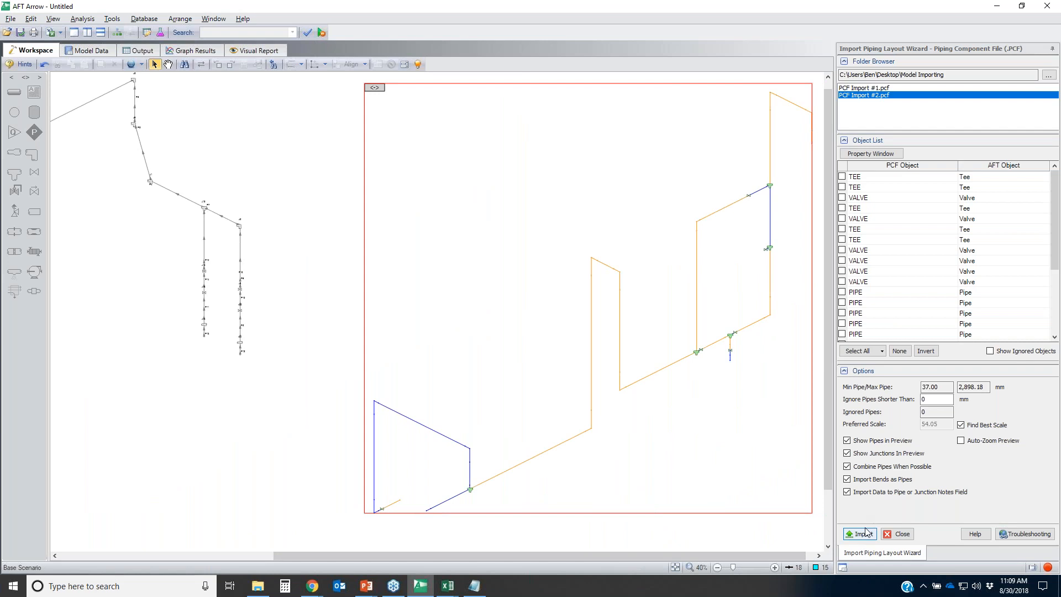
# - Import the PCF Import #2 layout with bends as junctions instead of pipes, and close the import wizard
pyautogui.click(848, 481)
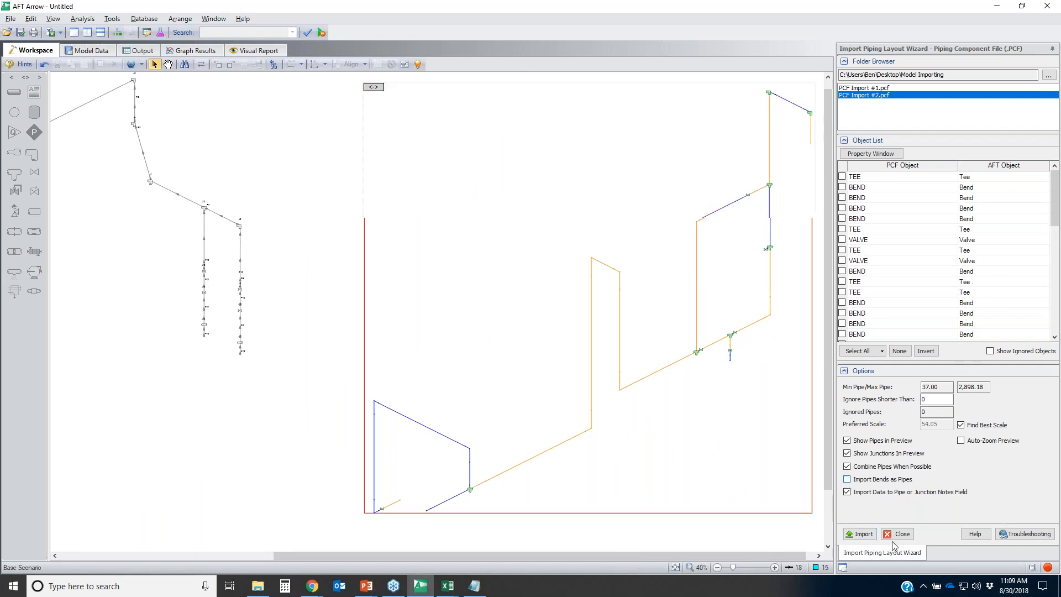
pyautogui.click(861, 534)
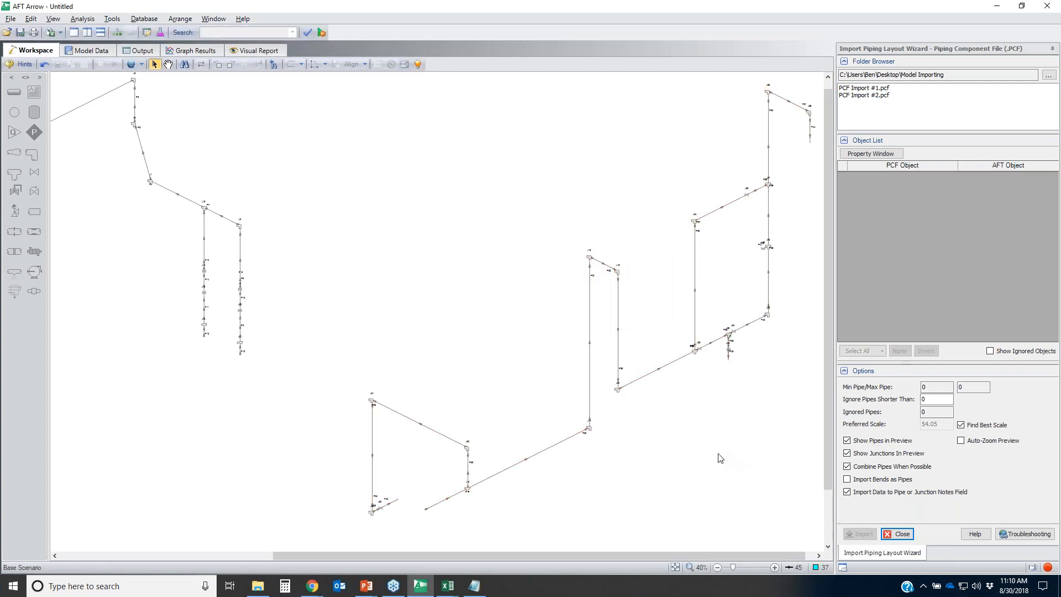
pyautogui.click(675, 567)
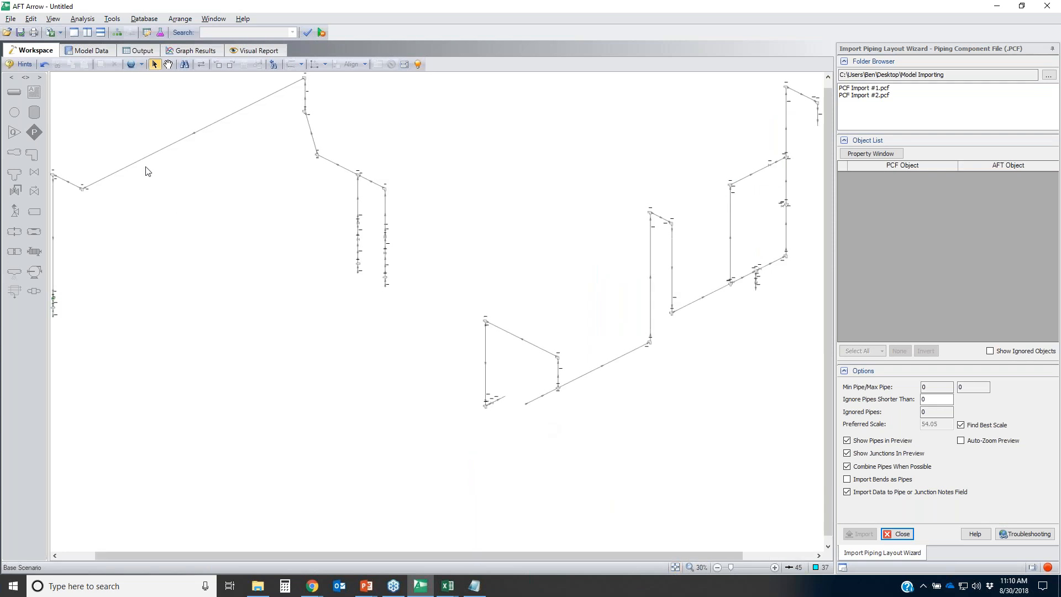
pyautogui.click(899, 534)
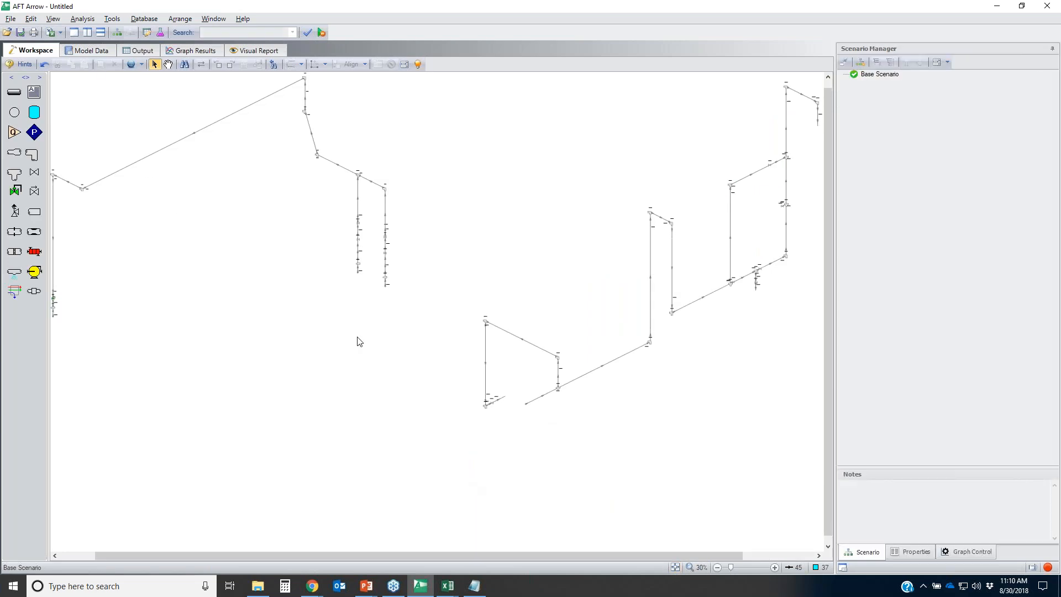
# - Review the imported pipe data in the model tables, checking lengths, hydraulic diameters and their units, and the remaining pipe properties
pyautogui.click(88, 50)
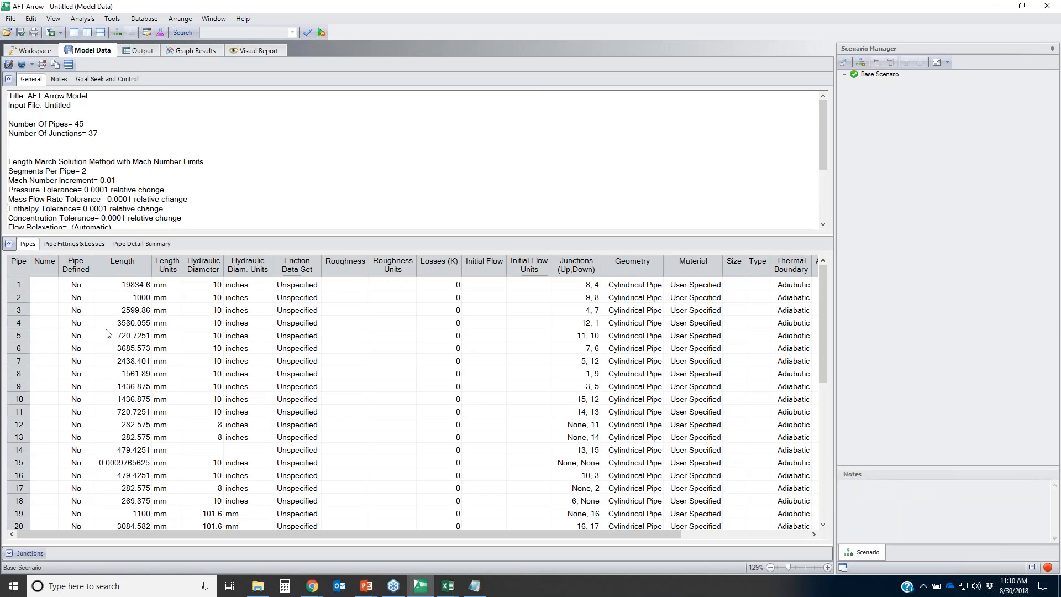
pyautogui.click(131, 264)
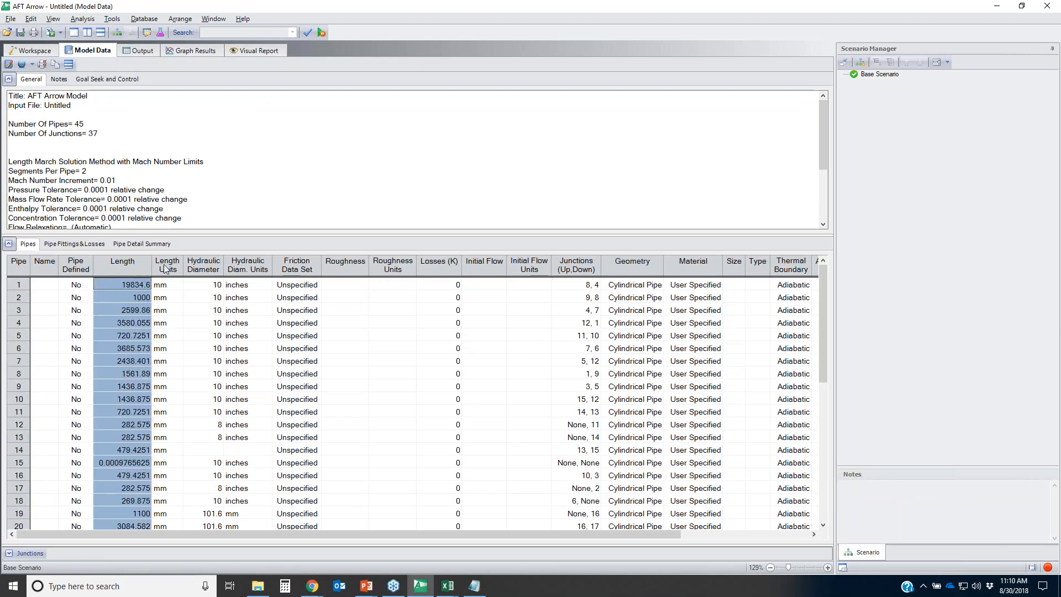
pyautogui.click(211, 265)
pyautogui.click(244, 263)
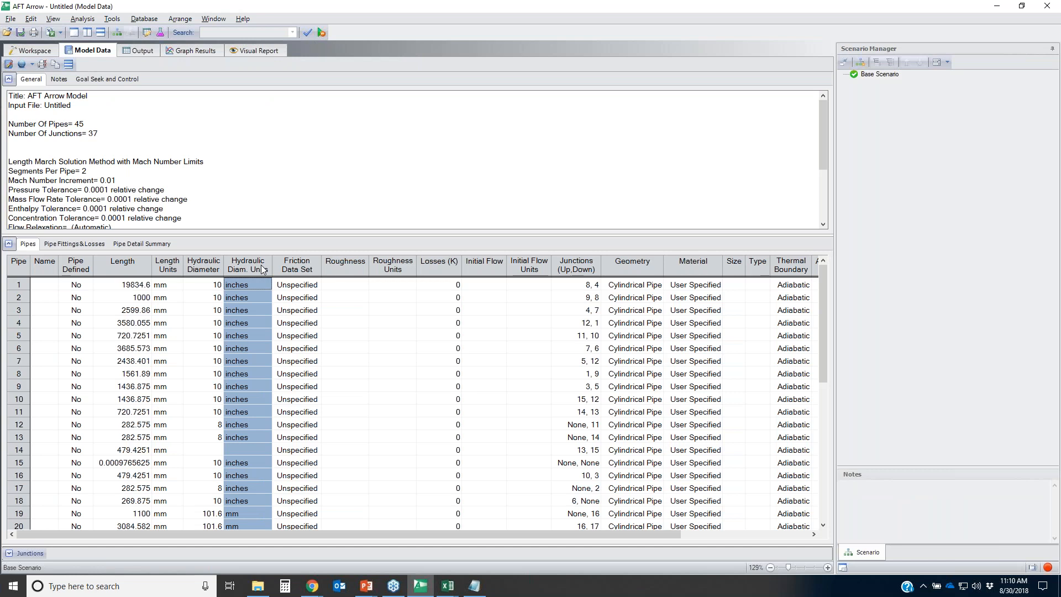
pyautogui.moveTo(468, 536); pyautogui.dragTo(596, 534)
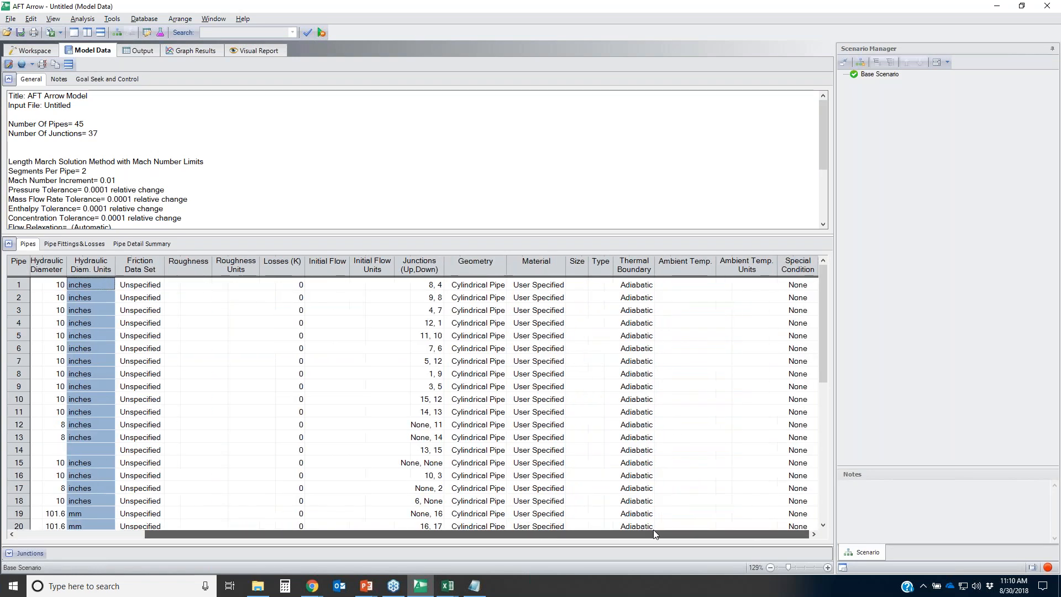
# - Collapse the general and pipe data and review the imported Area Change, Bend, Control Valve and Tee or Wye junction tables
pyautogui.click(9, 244)
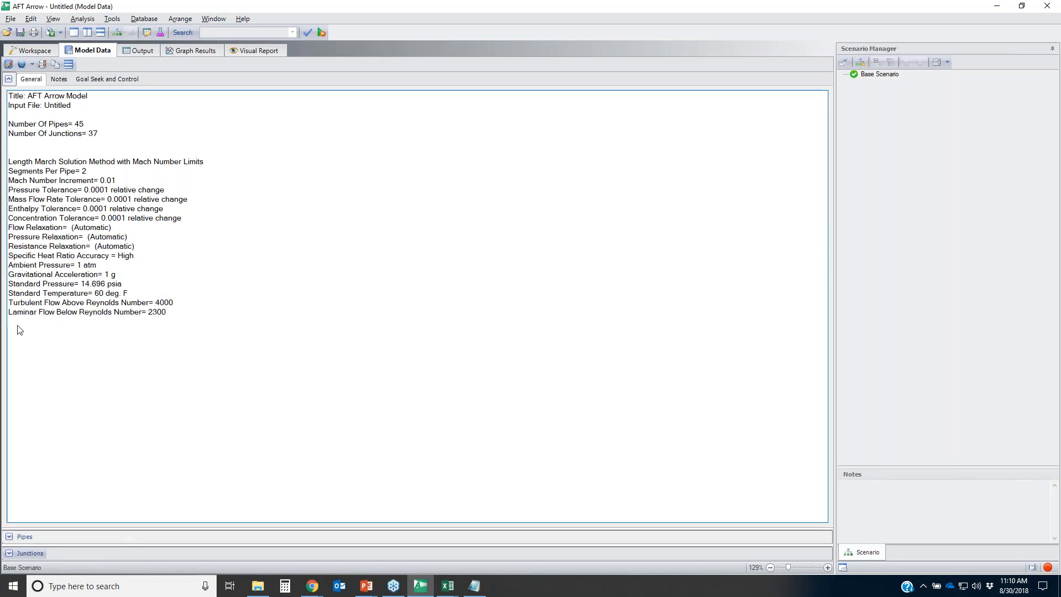
pyautogui.click(9, 79)
pyautogui.click(8, 111)
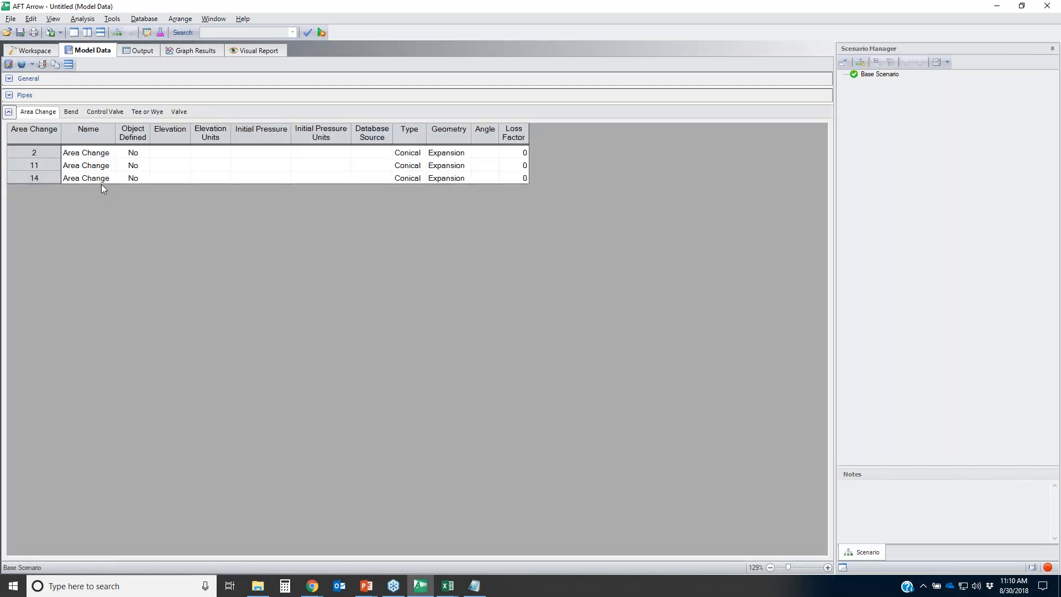
pyautogui.click(71, 112)
pyautogui.click(105, 112)
pyautogui.click(147, 112)
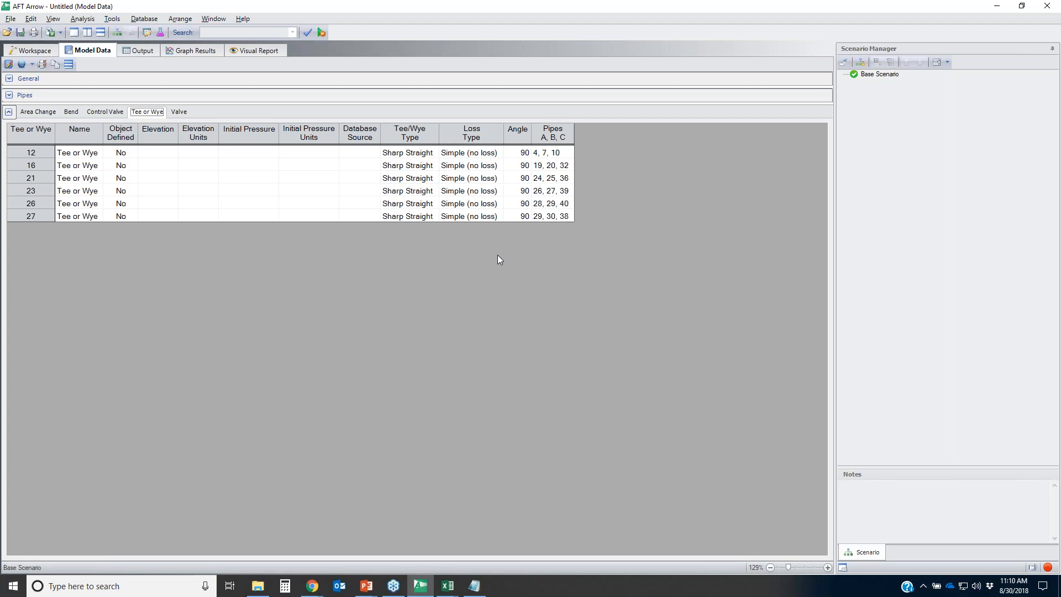
# - Check the elevation data of the Tee or Wye, Control Valve and Area Change junctions
pyautogui.click(172, 131)
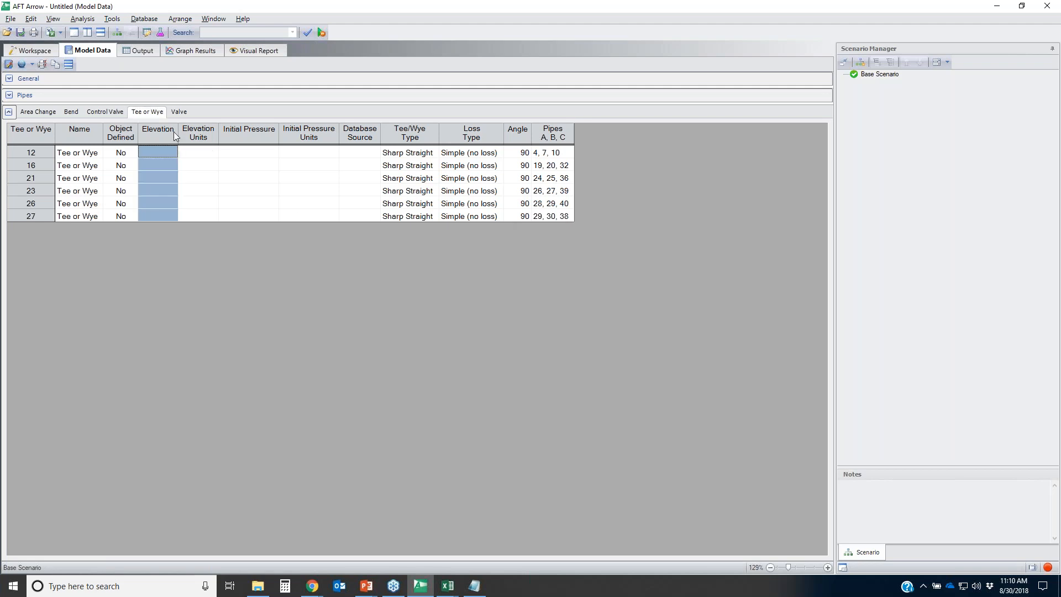
pyautogui.click(102, 113)
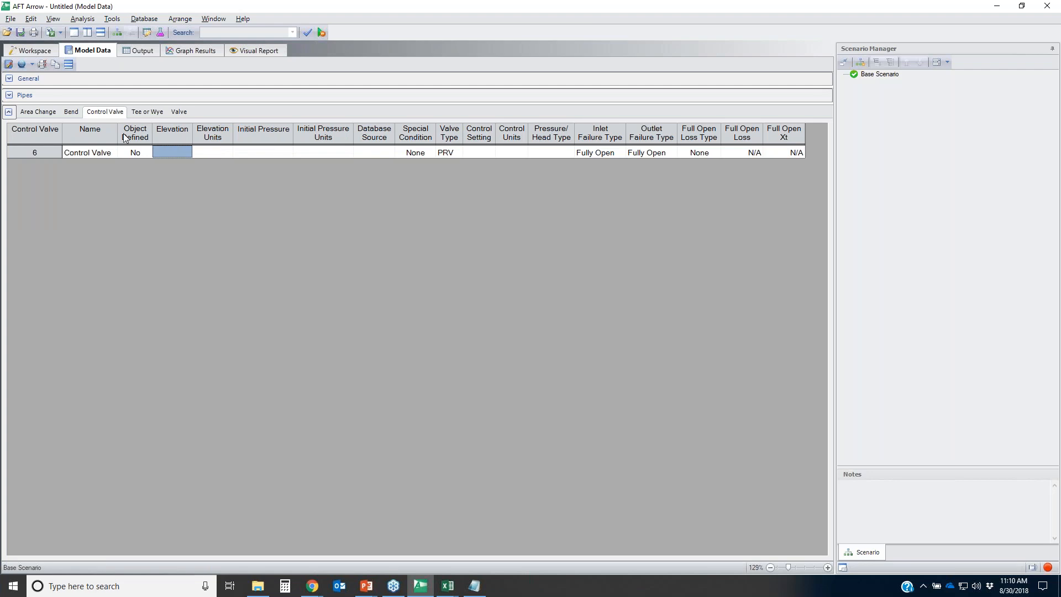
pyautogui.click(32, 113)
pyautogui.click(171, 140)
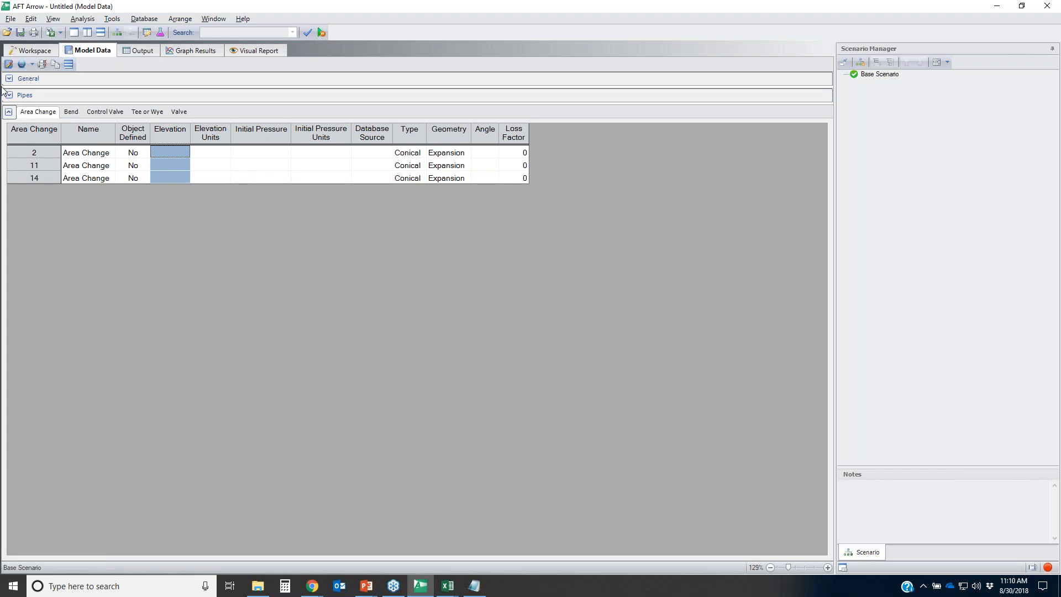
# - Return to the workspace and review the file formats available for importing a piping layout without starting another import
pyautogui.click(33, 53)
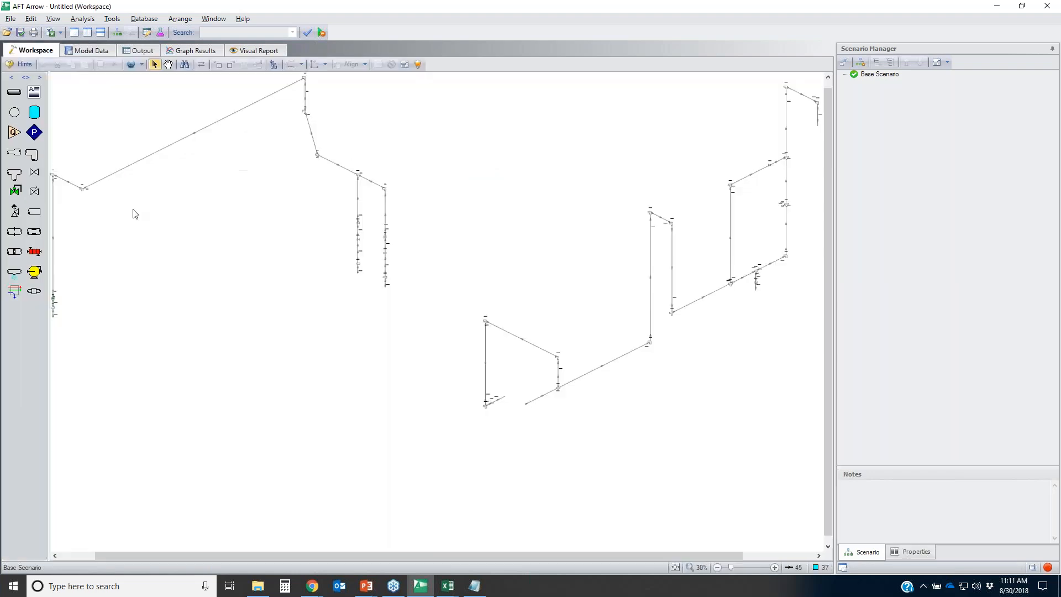
pyautogui.click(11, 18)
pyautogui.moveTo(91, 196)
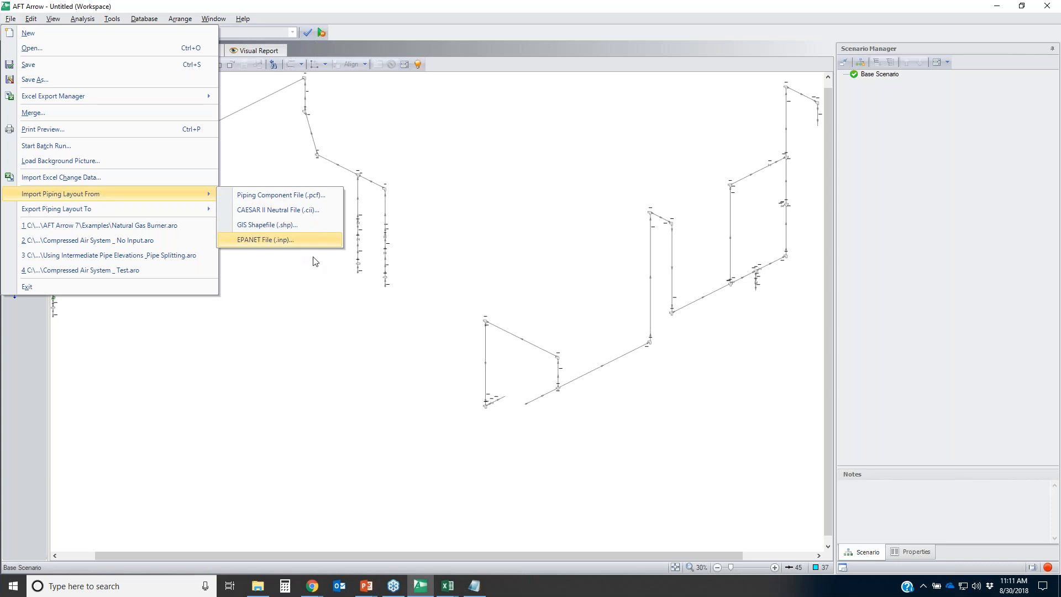
pyautogui.click(377, 376)
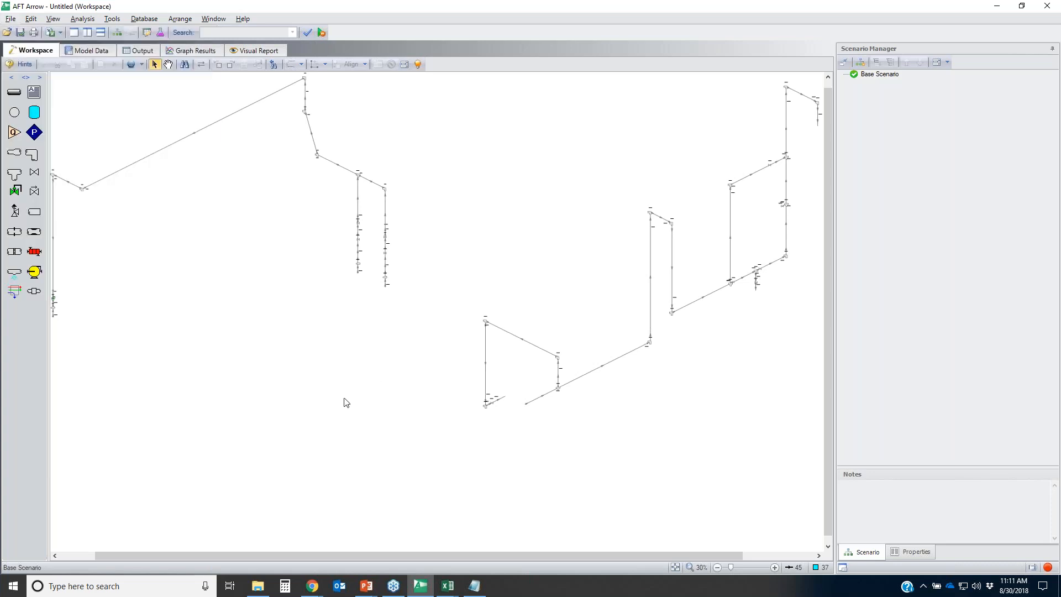